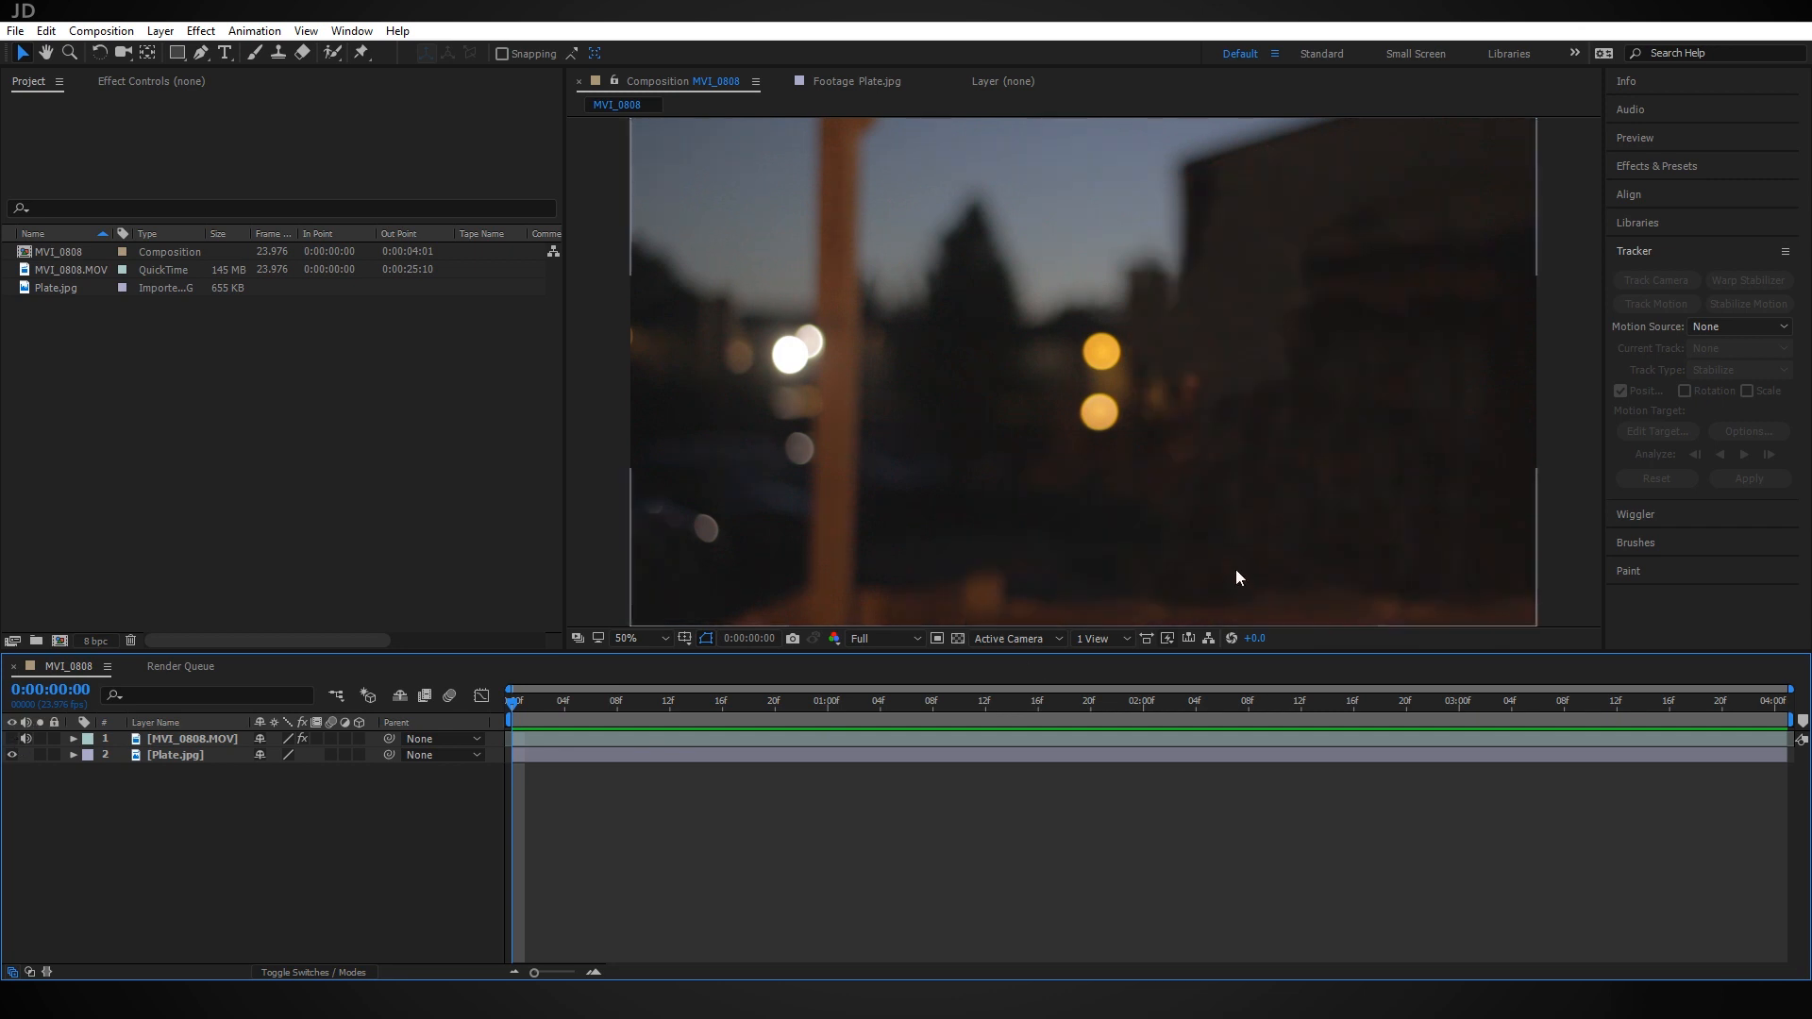
Toggle the visibility of the MVI_0808.MOV layer to compare it with the clean plate, leaving the footage visible
double_click(14, 739)
left_click(13, 739)
left_click(12, 739)
left_click(13, 739)
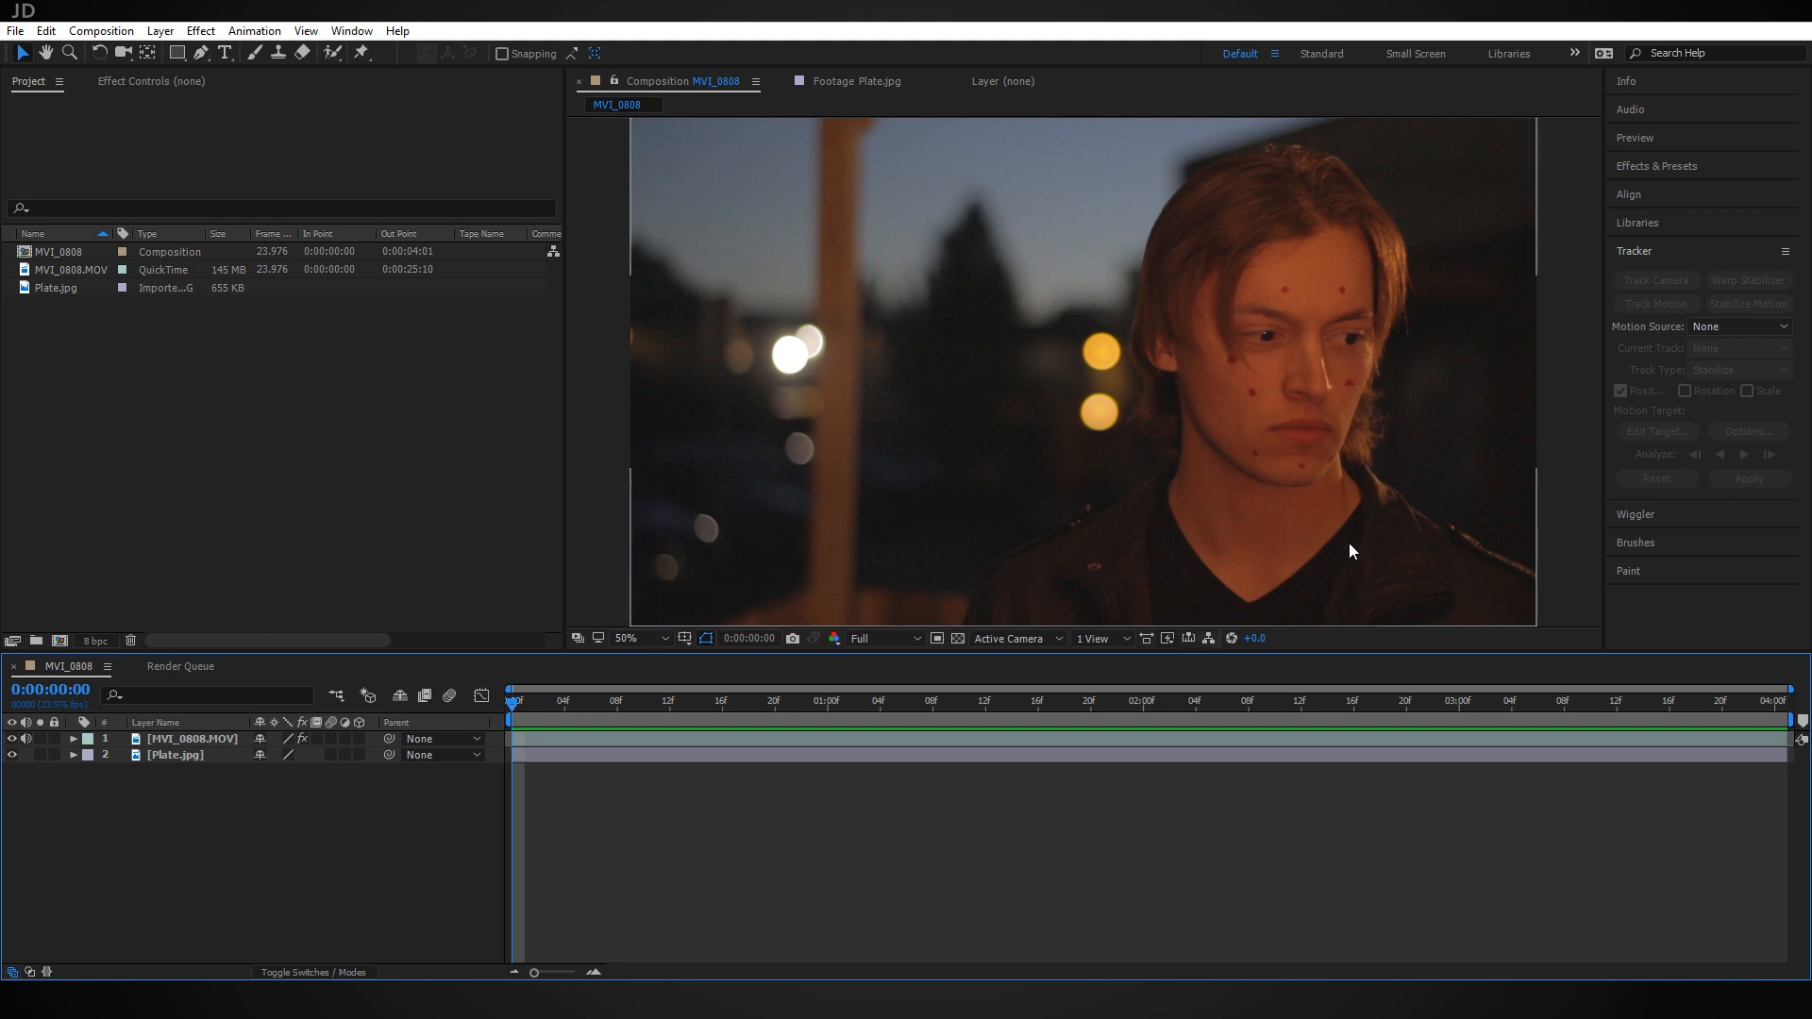
Add a new null object above the footage layer in the composition
left_click(161, 30)
mouse_move(425, 53)
left_click(555, 135)
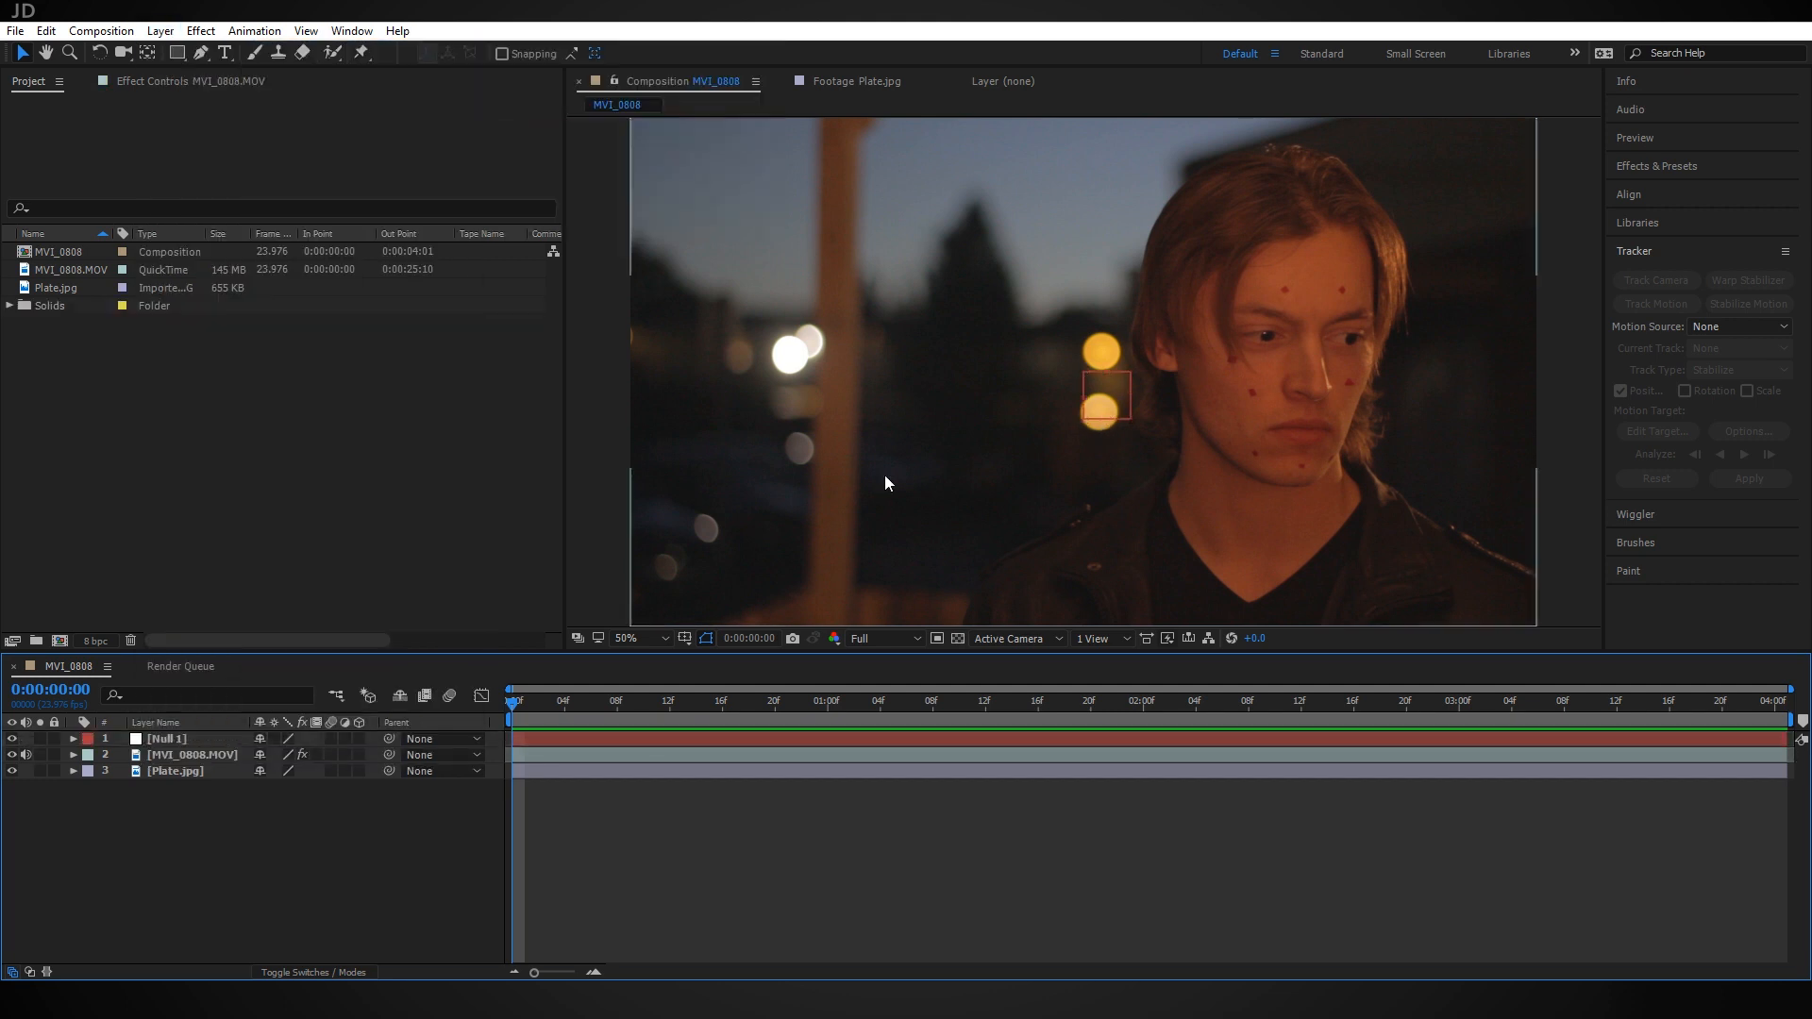
Start a motion track on the MVI_0808.MOV layer with both position and rotation enabled
left_click(220, 755)
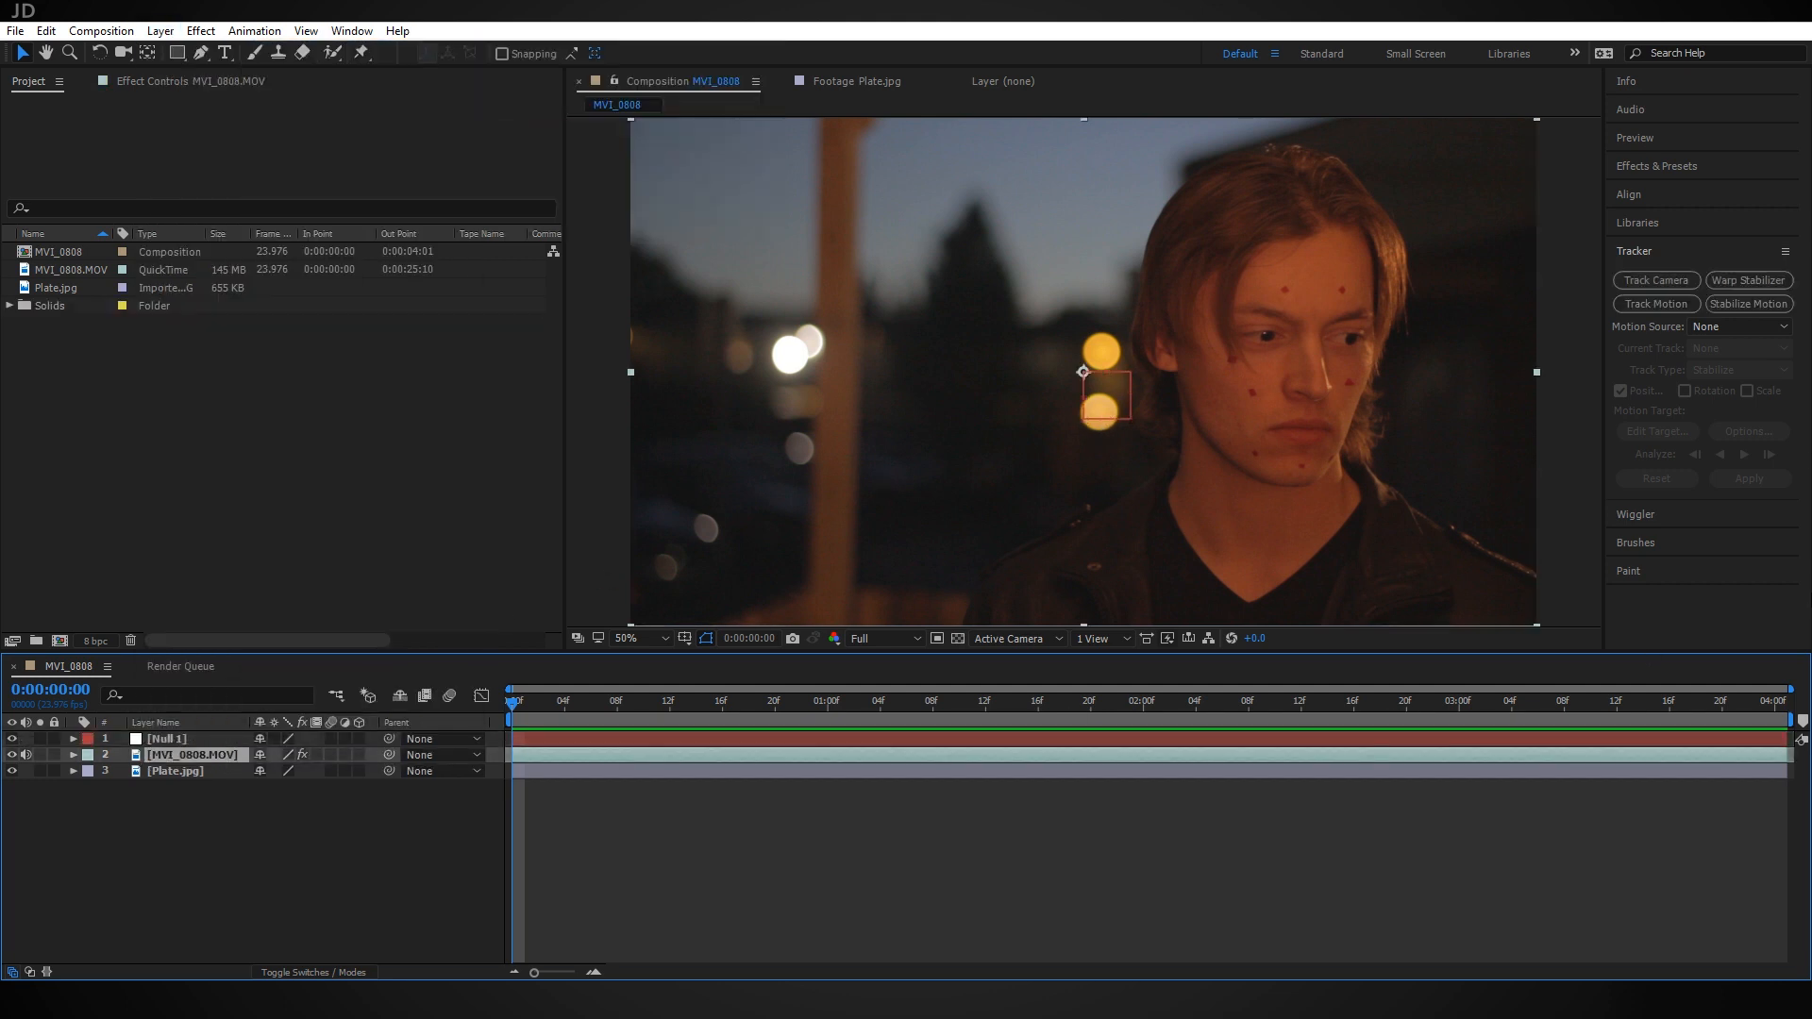
left_click(1683, 259)
left_click(1689, 255)
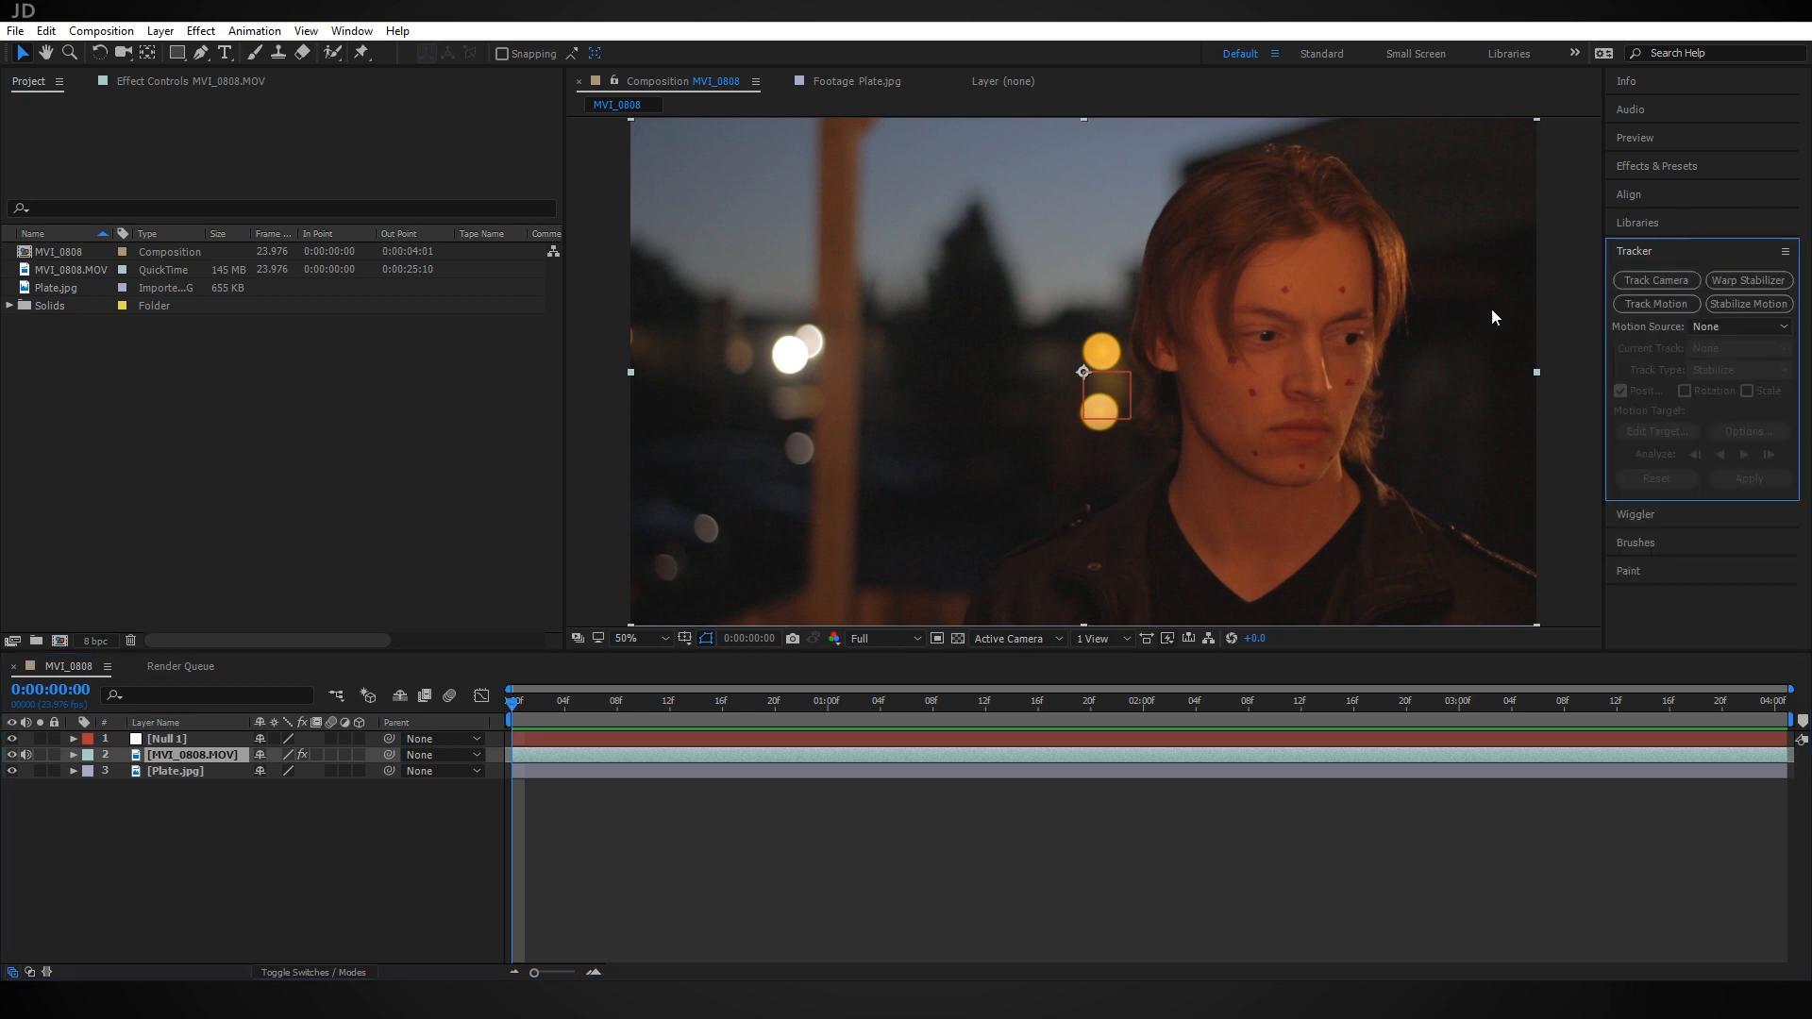
left_click(1678, 308)
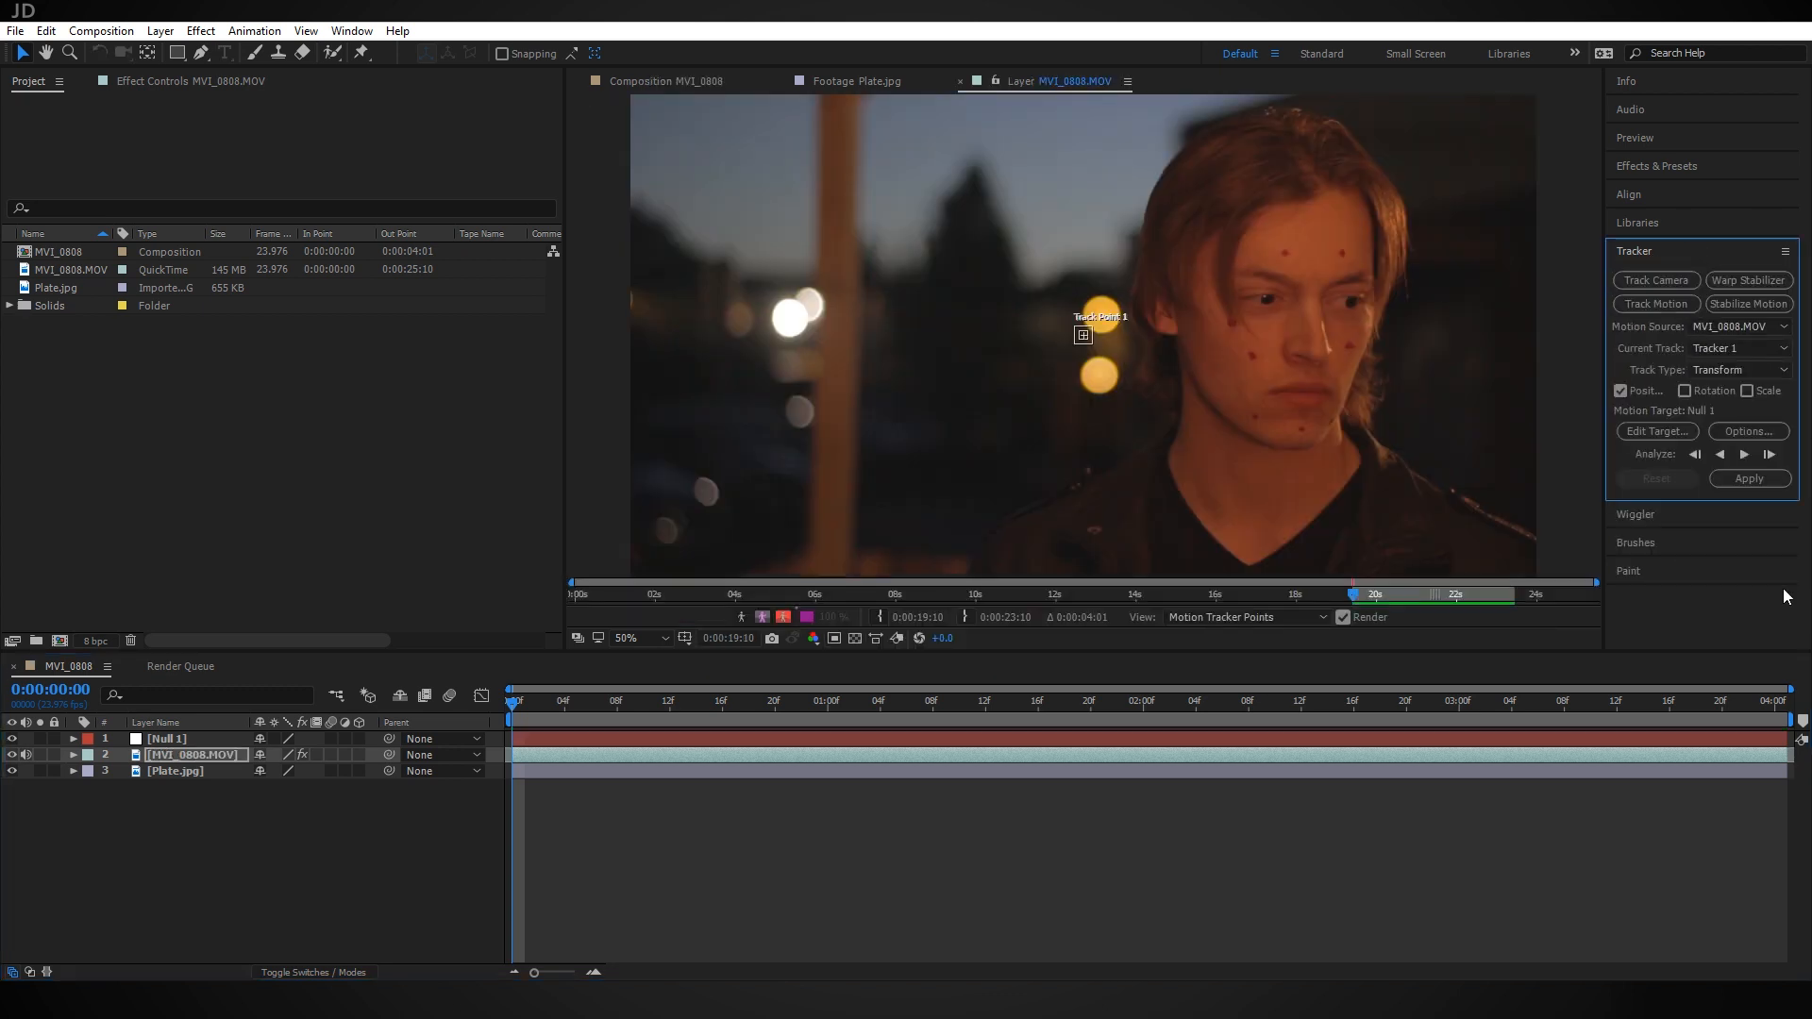
left_click(1684, 391)
Place Track Point 2 on the bright seam detail of the jacket's right-hand shoulder and enlarge its search region
scroll(1173, 356, "up", 2)
left_click_drag(1208, 393, 1159, 370)
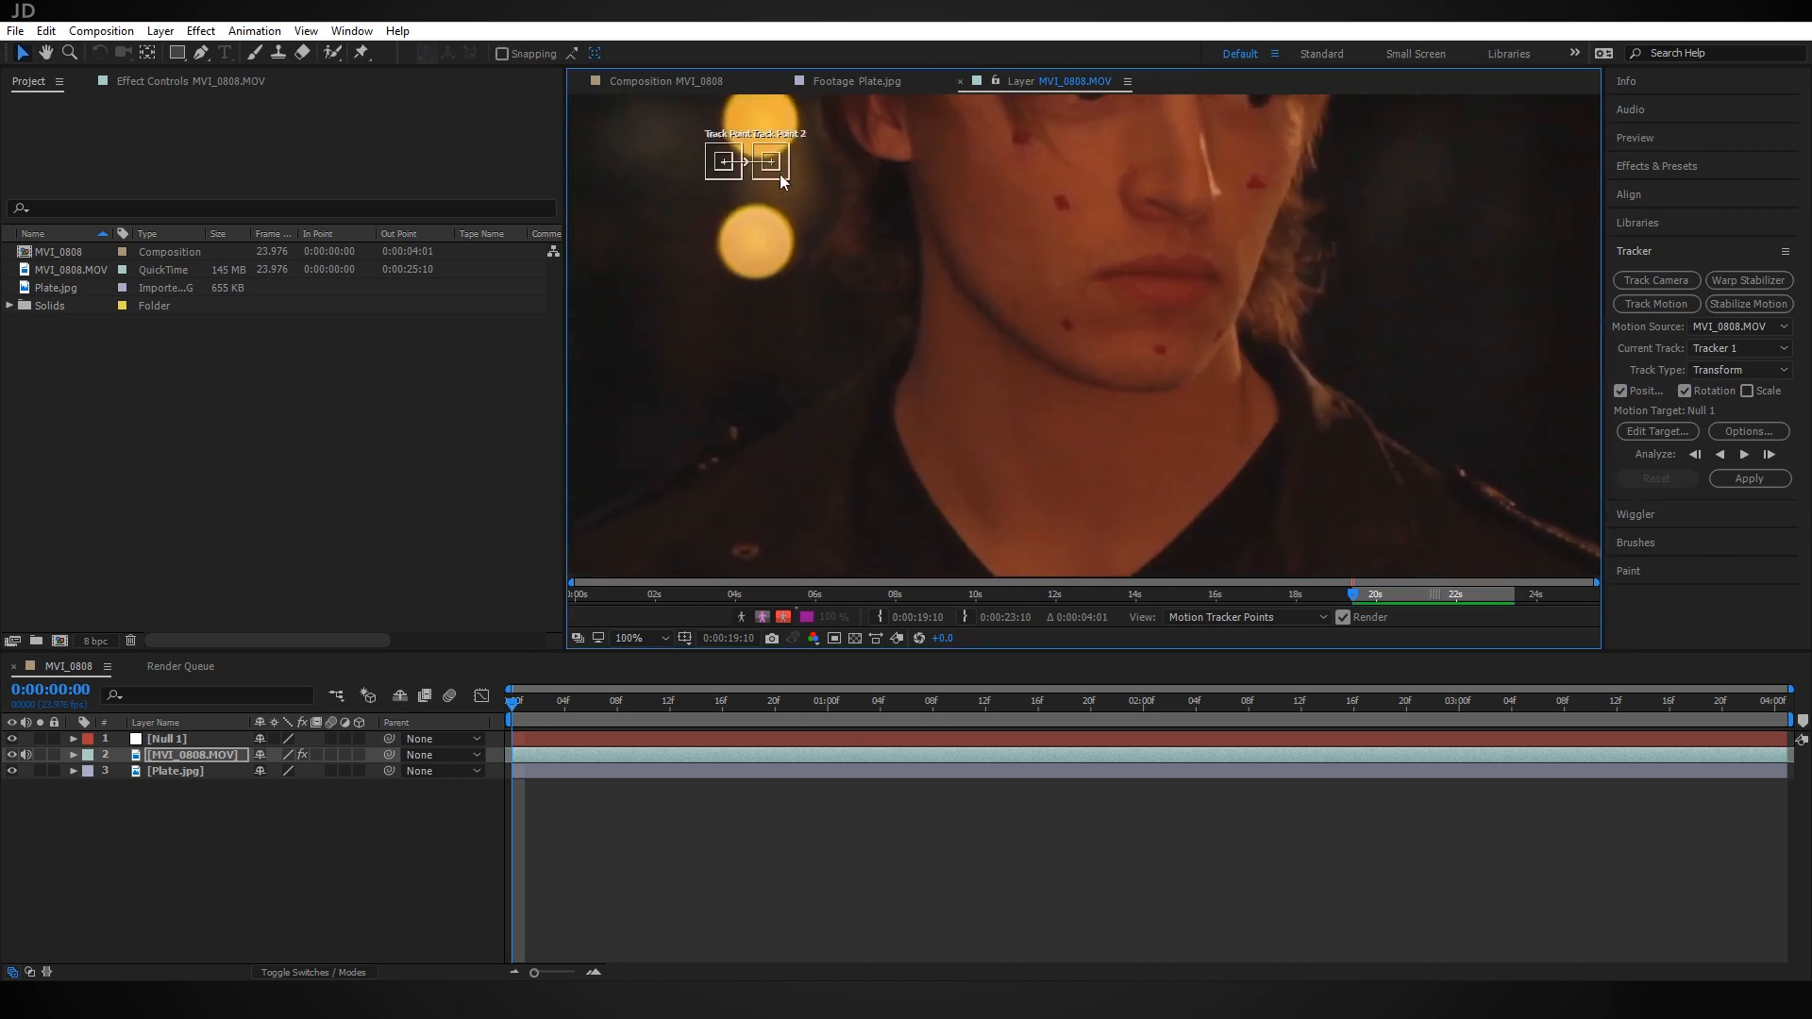
left_click_drag(789, 180, 874, 234)
left_click_drag(780, 171, 1500, 486)
scroll(1493, 485, "up", 1)
left_click_drag(1493, 485, 1178, 377)
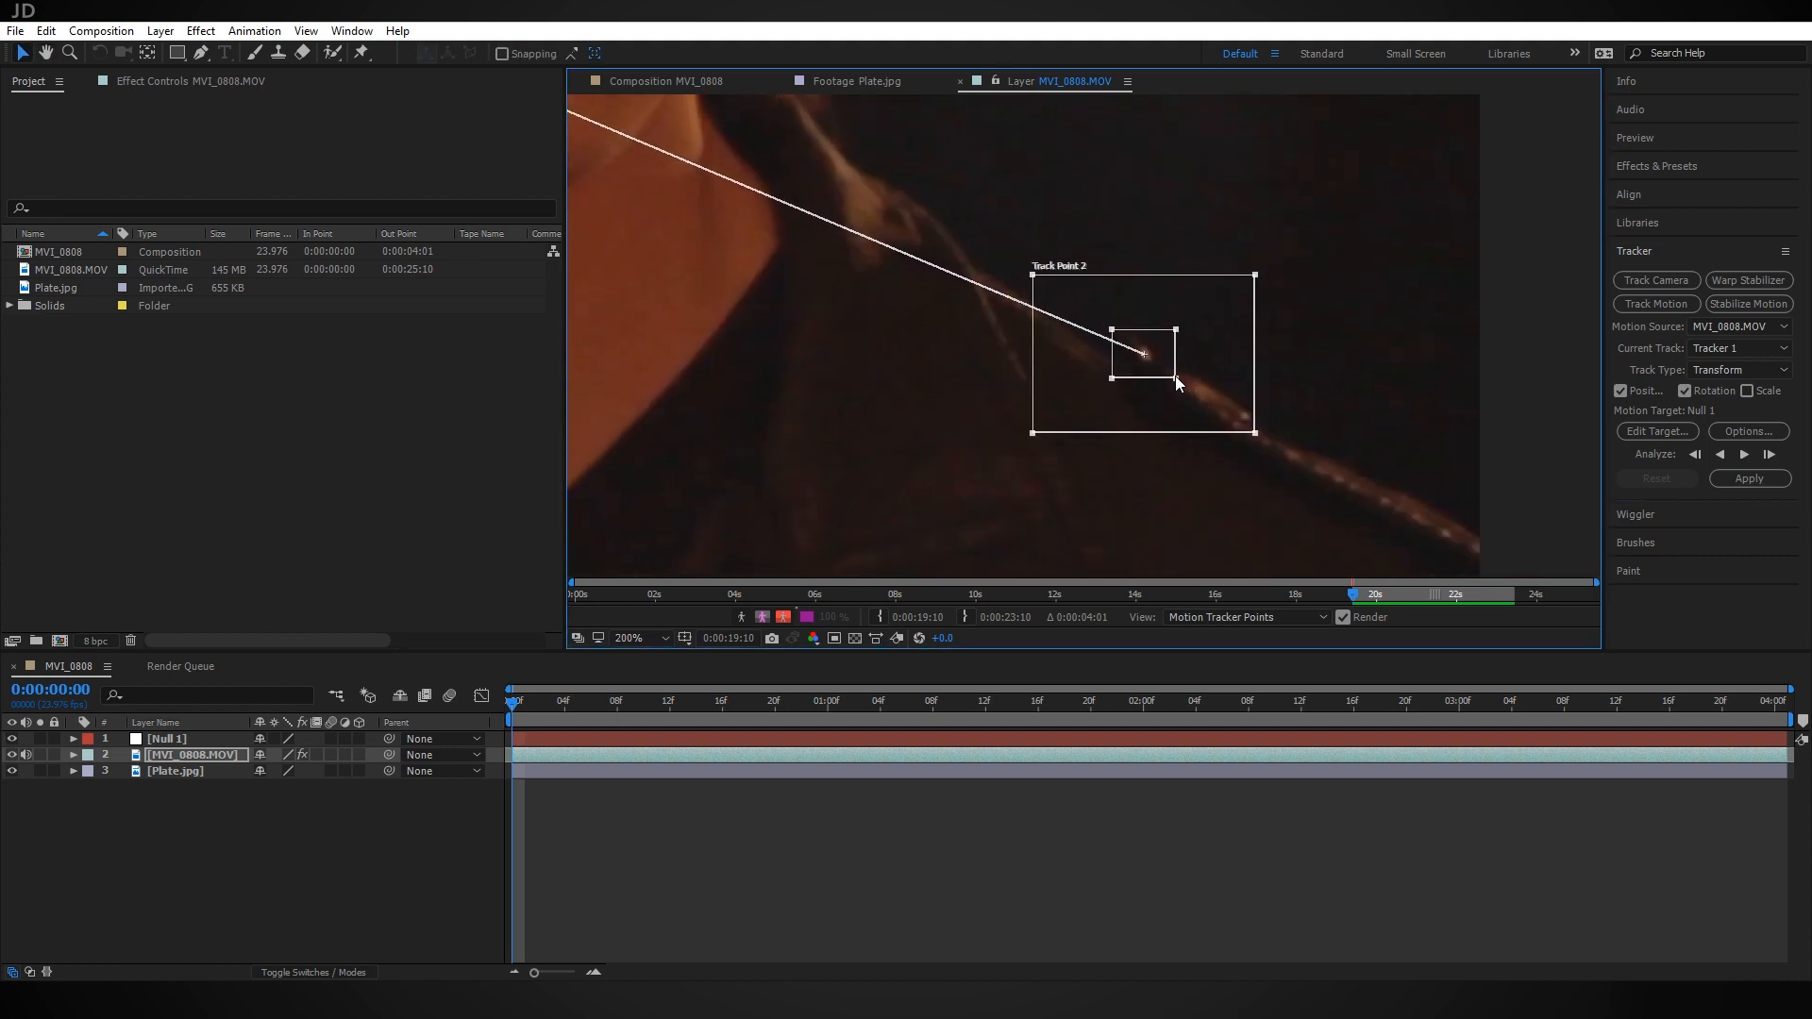
Place Track Point 1 on the seam of the jacket's left-hand shoulder and enlarge its search region
scroll(1273, 396, "down", 1)
left_click_drag(692, 315, 1192, 392)
left_click_drag(981, 147, 987, 419)
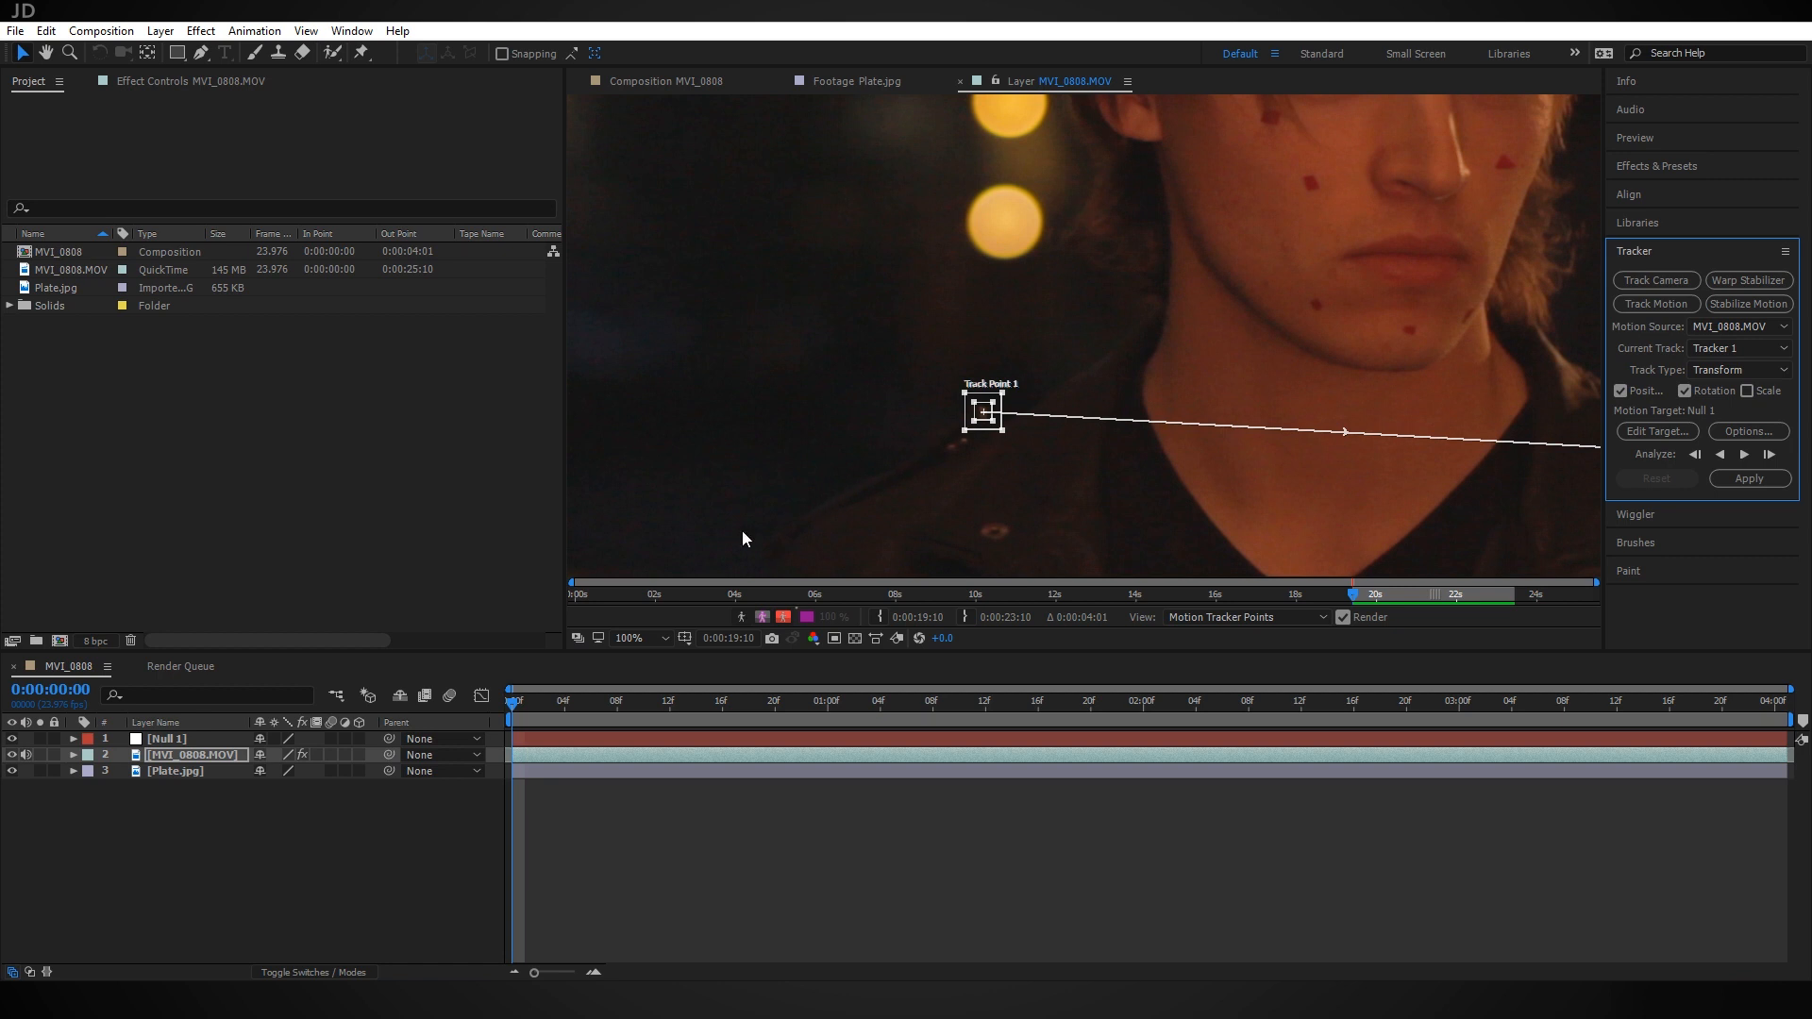
scroll(1035, 464, "up", 1)
left_click_drag(1121, 380, 1164, 415)
scroll(896, 521, "down", 4)
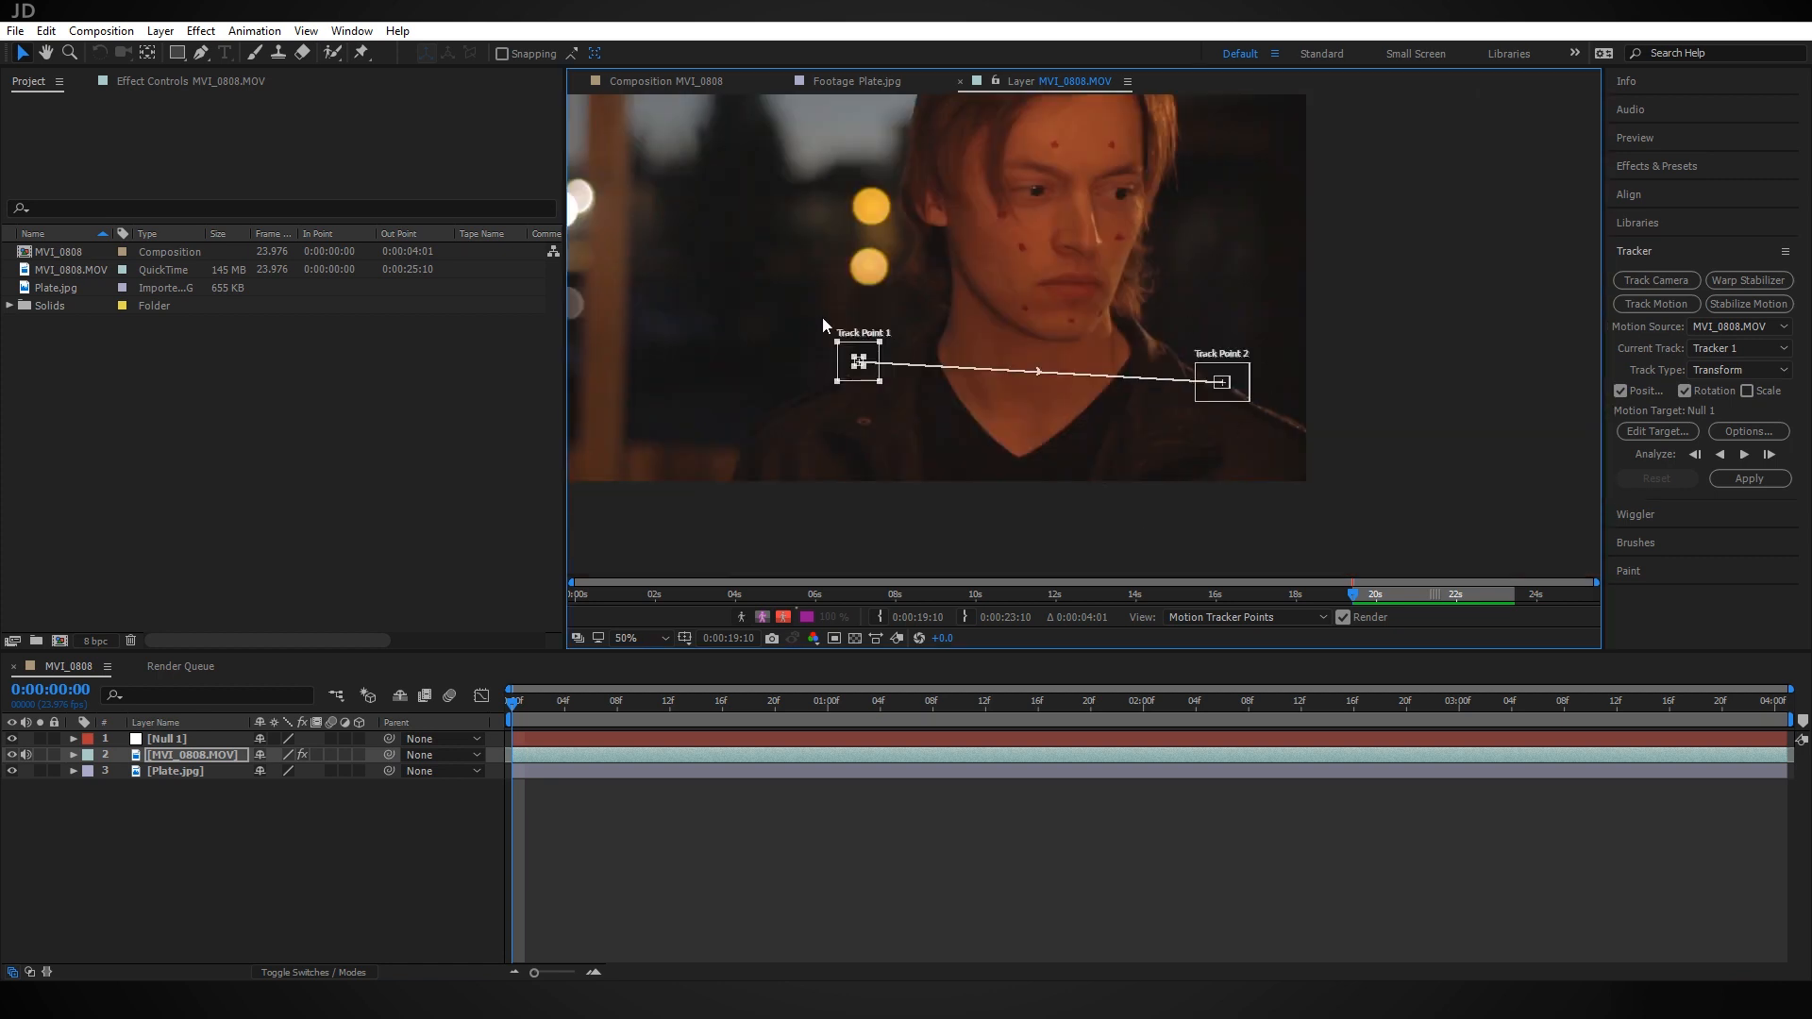
Analyze the track forward through the clip and apply it to Null 1 in X and Y dimensions, collapsing the layer properties
left_click(1742, 455)
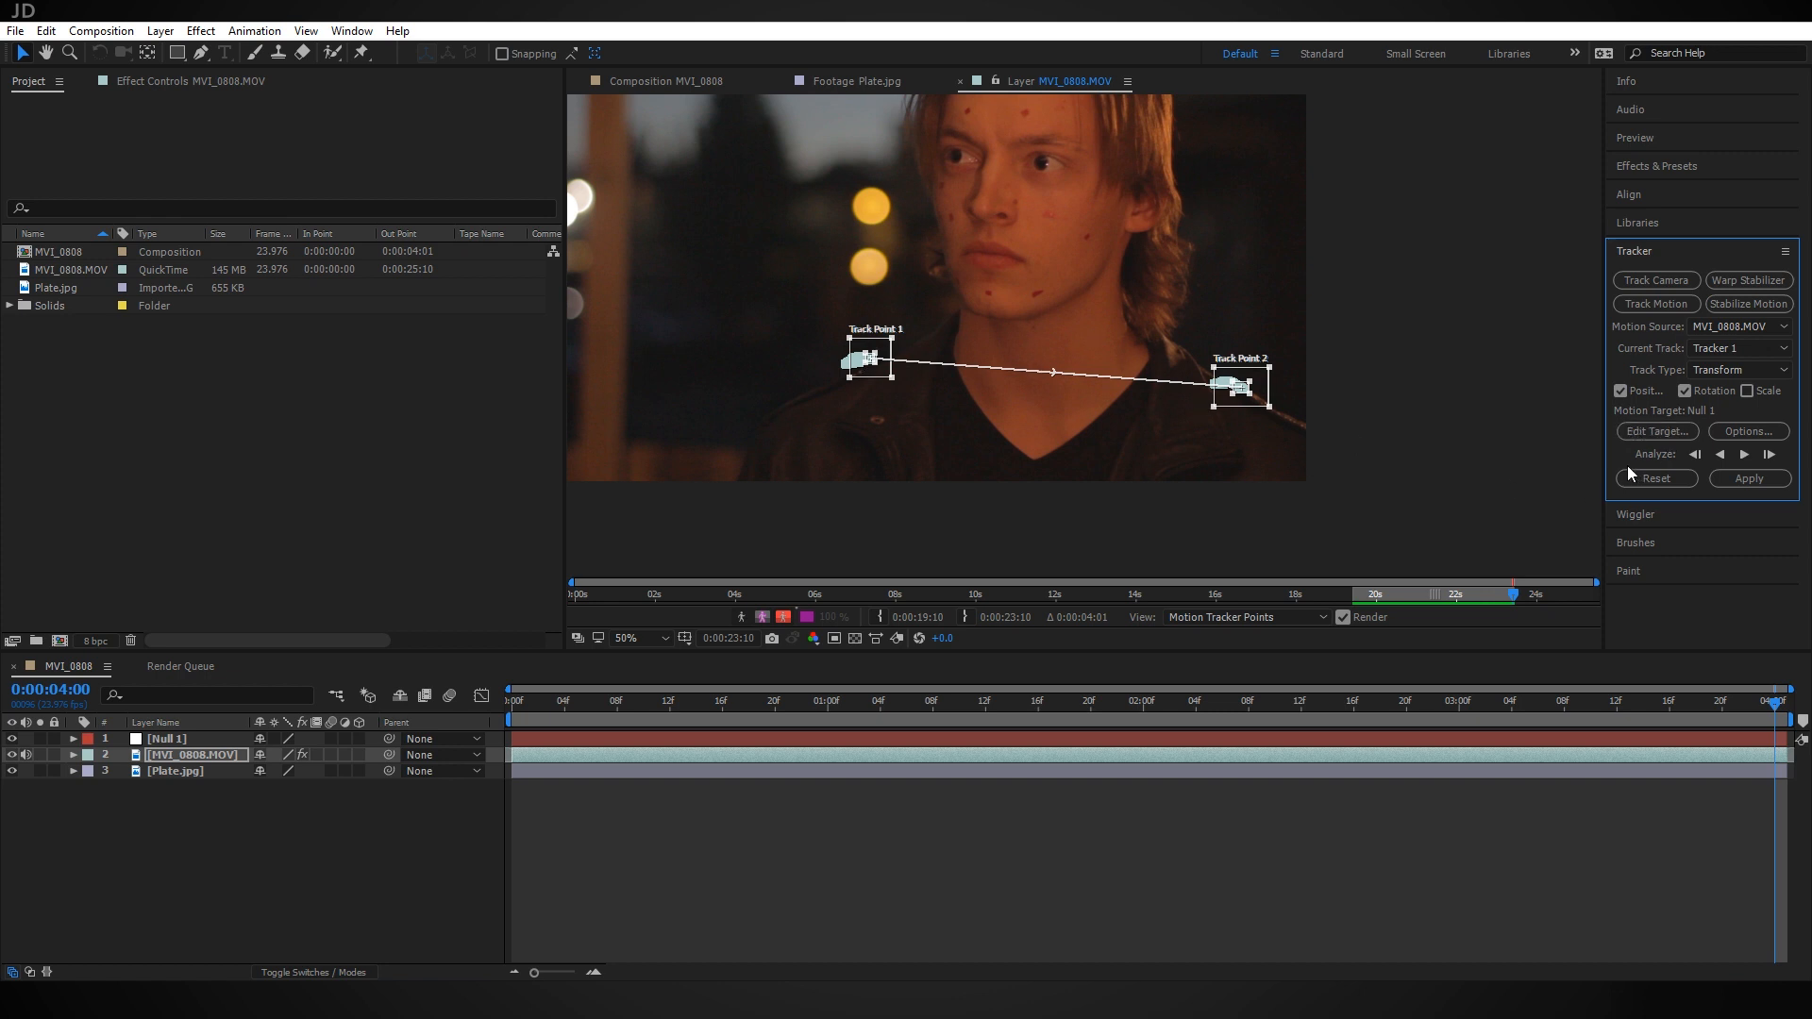
left_click(1673, 433)
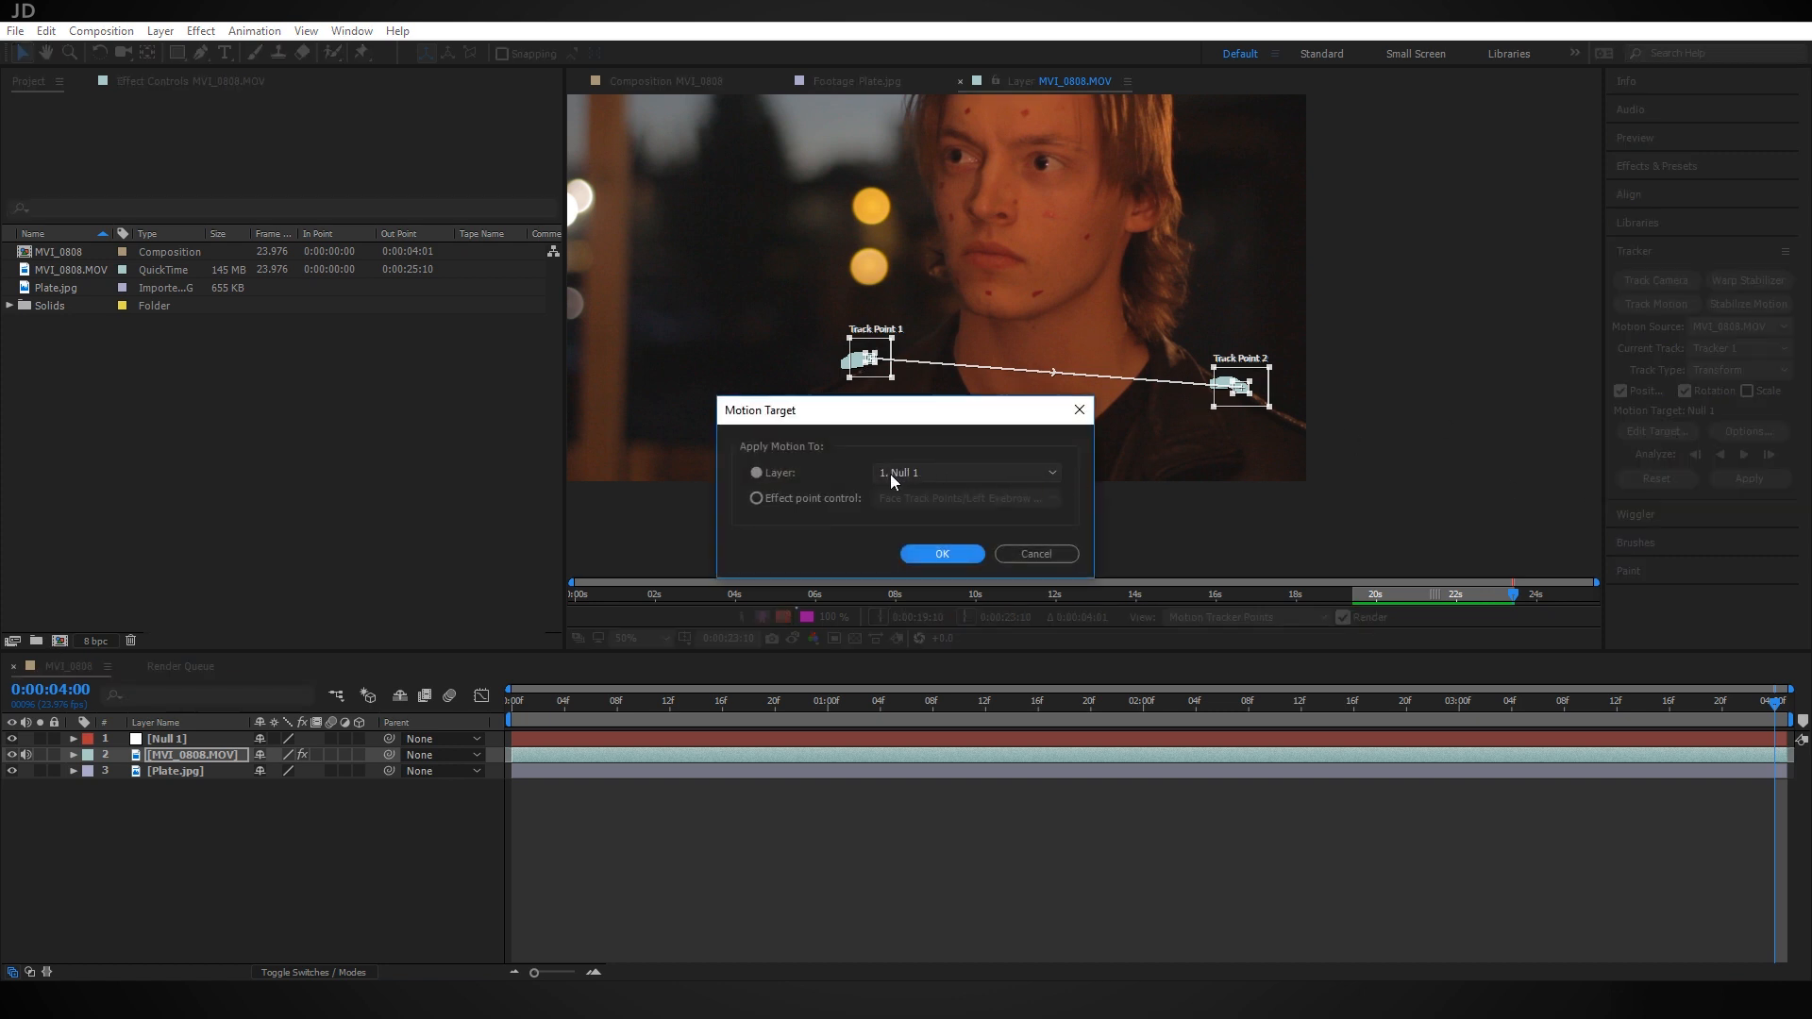
left_click(969, 556)
left_click(1748, 478)
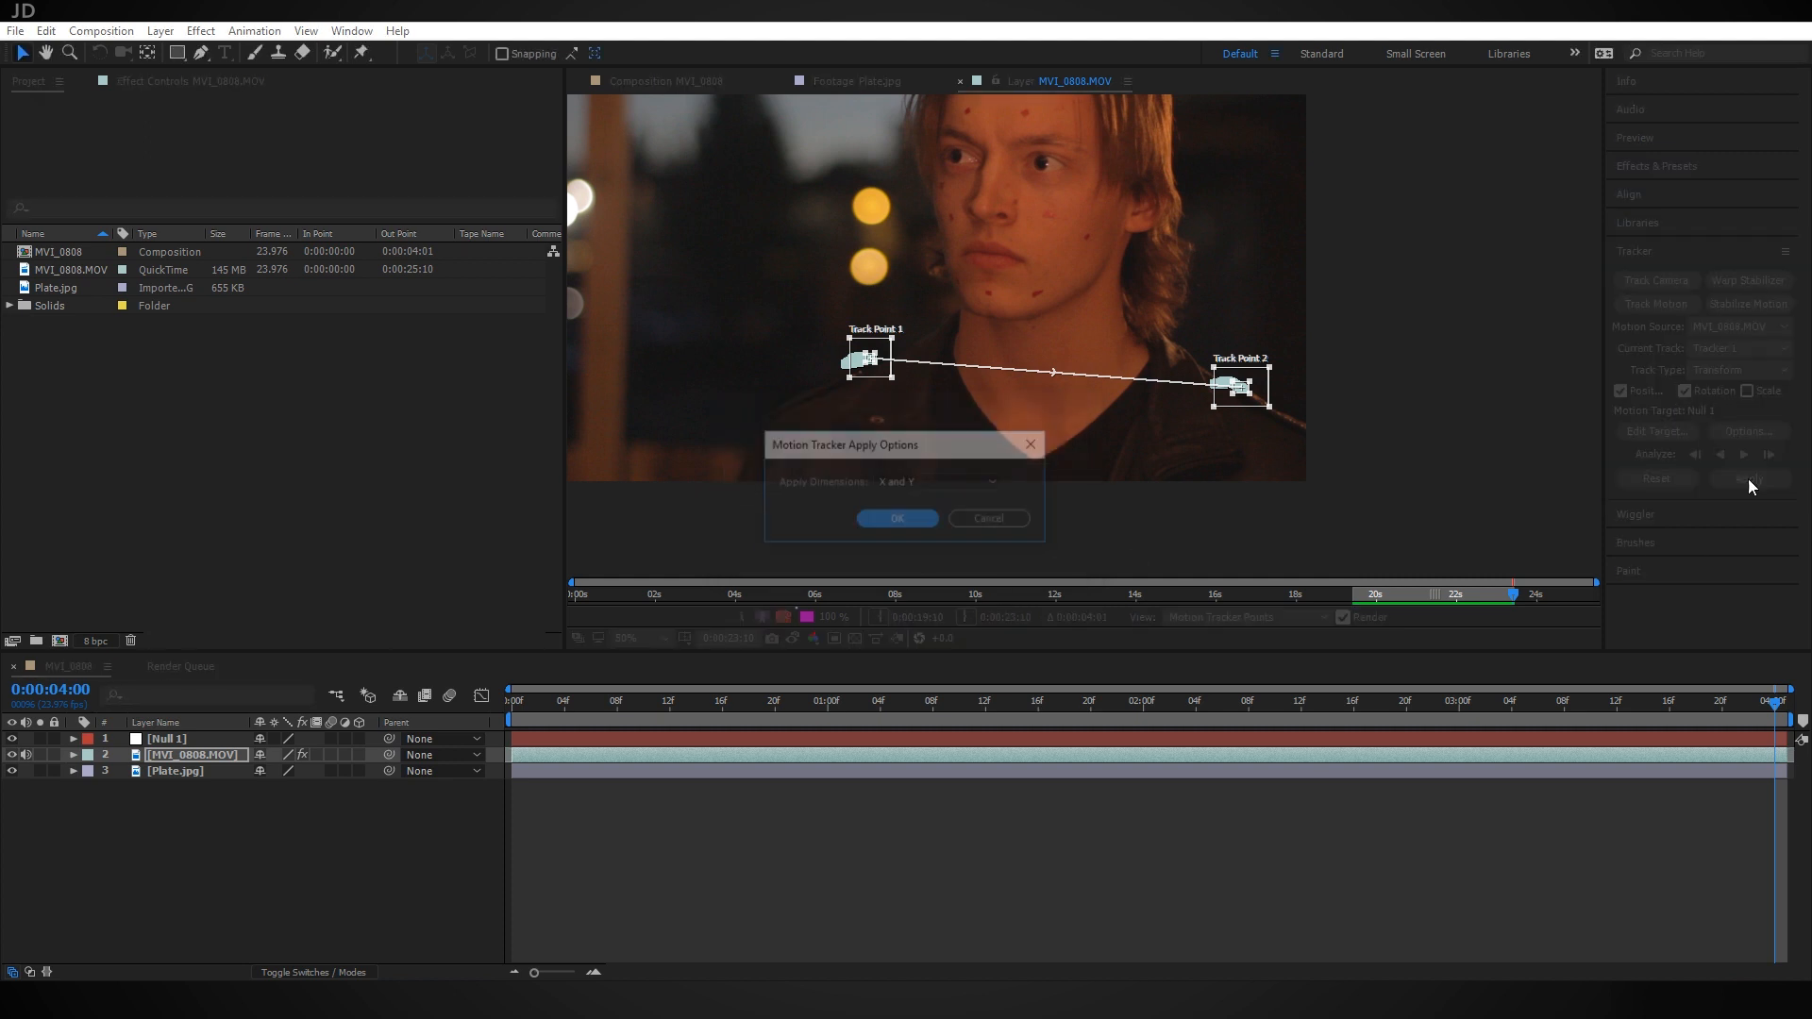
left_click(904, 522)
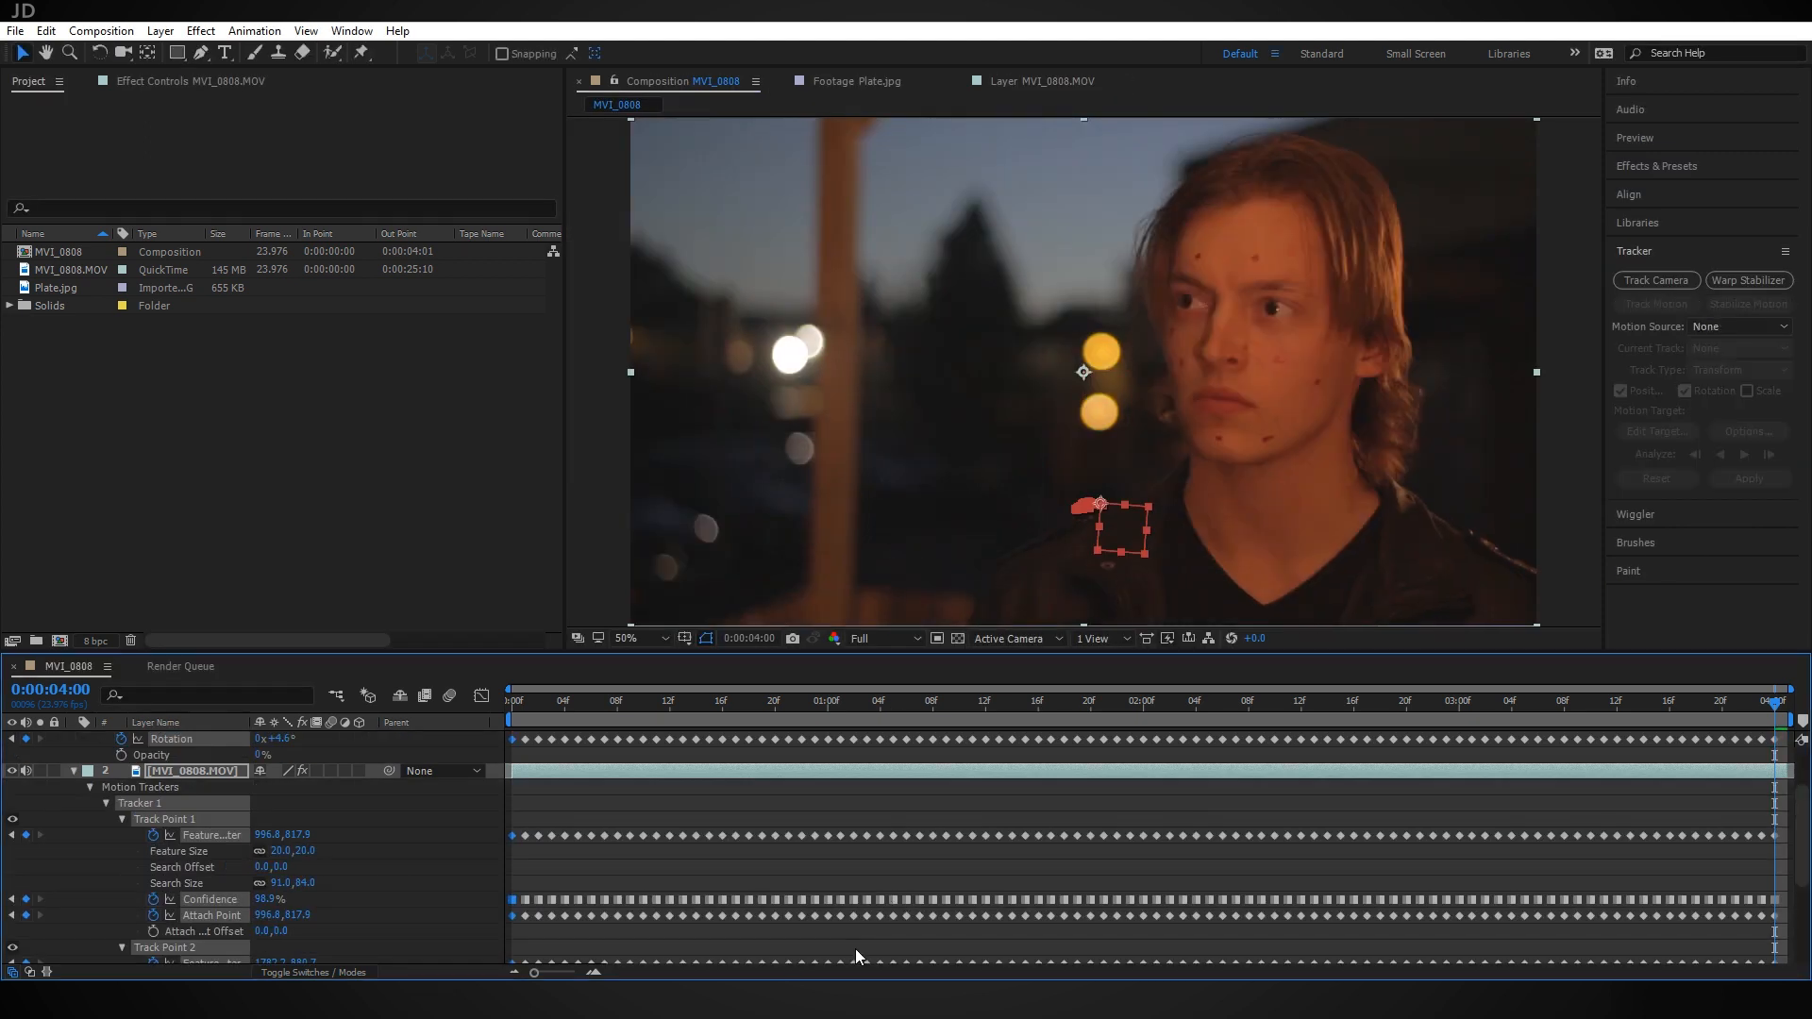
left_click(74, 771)
left_click(168, 779)
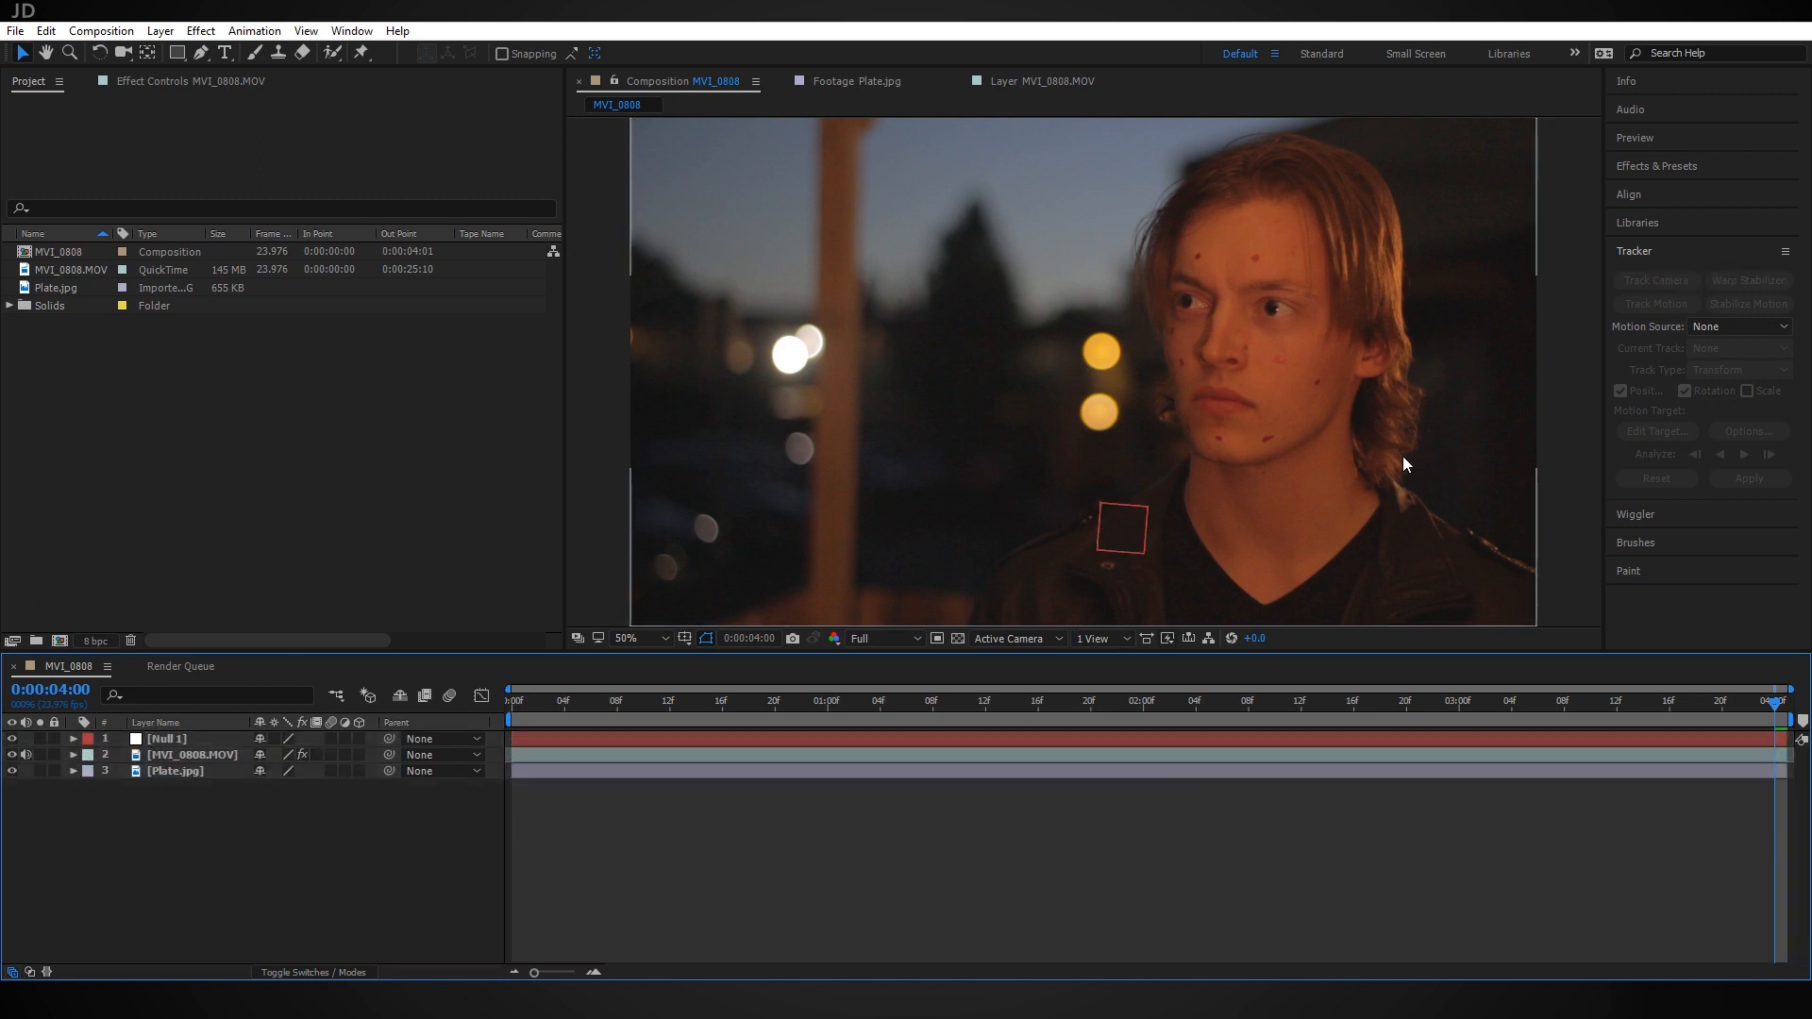
Play back the composition to check that the null follows the shoulder, and return to the first frame
key("space")
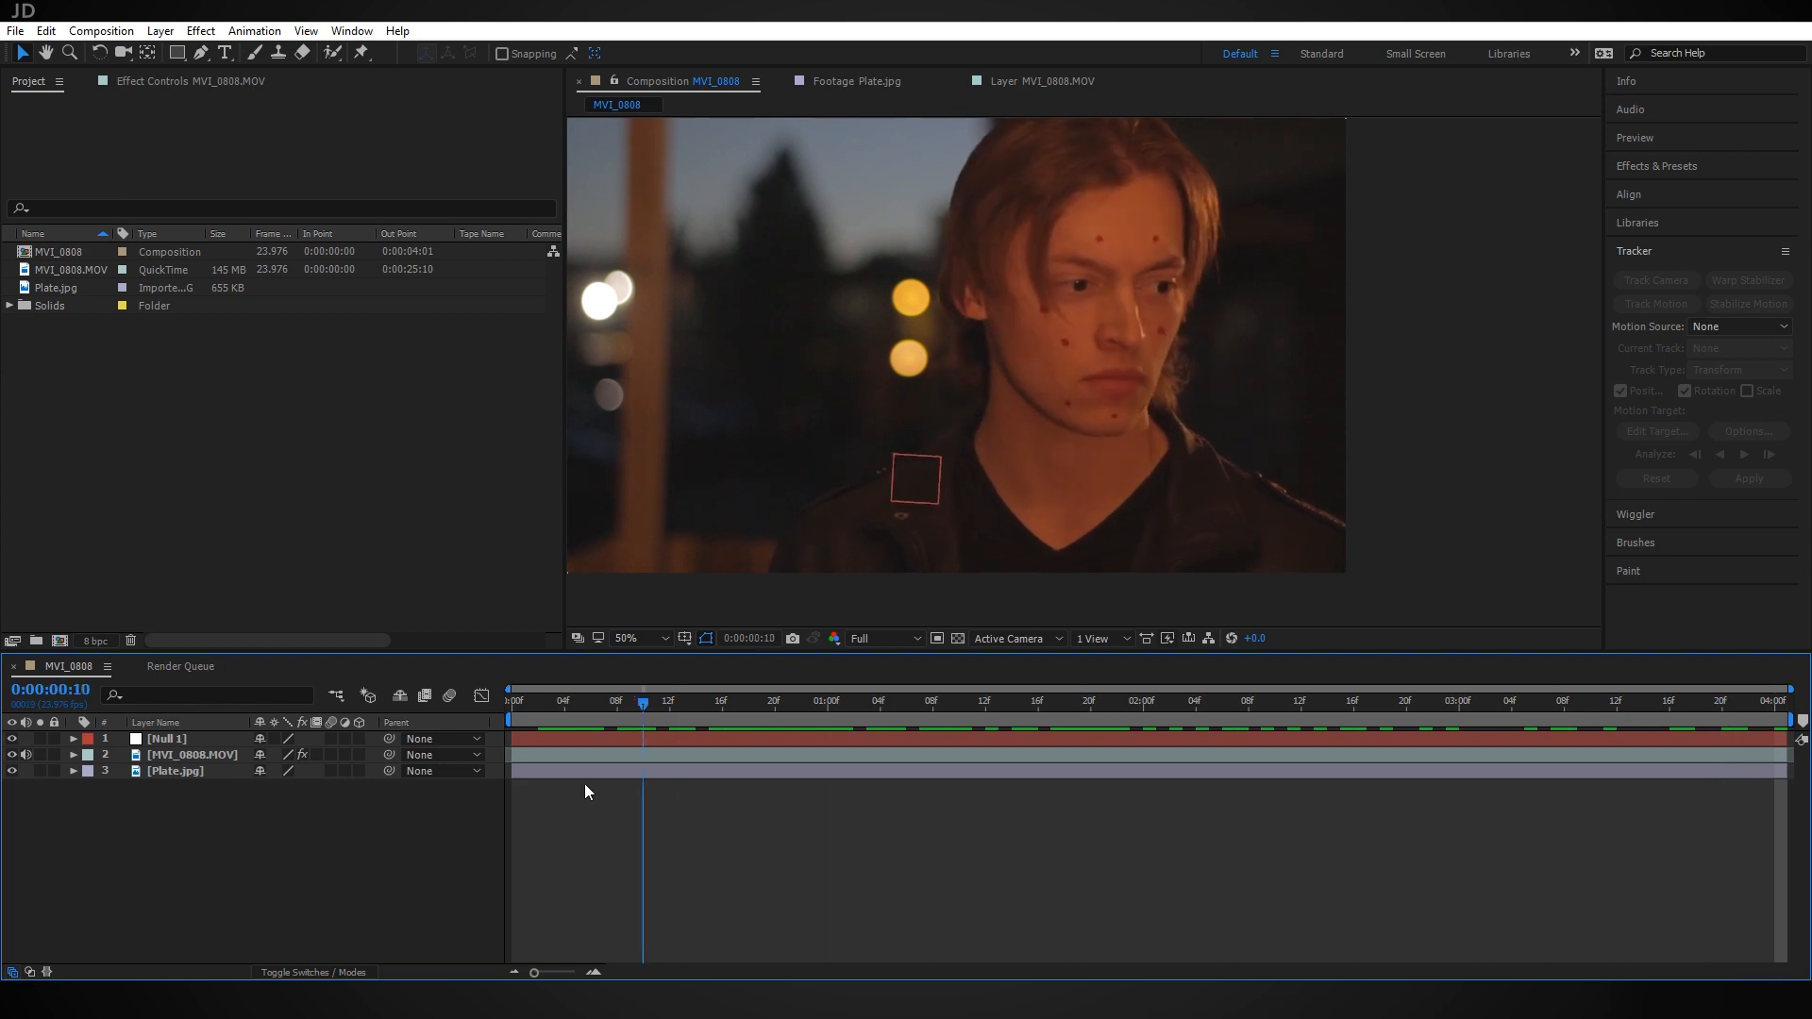
key("space")
left_click(552, 703)
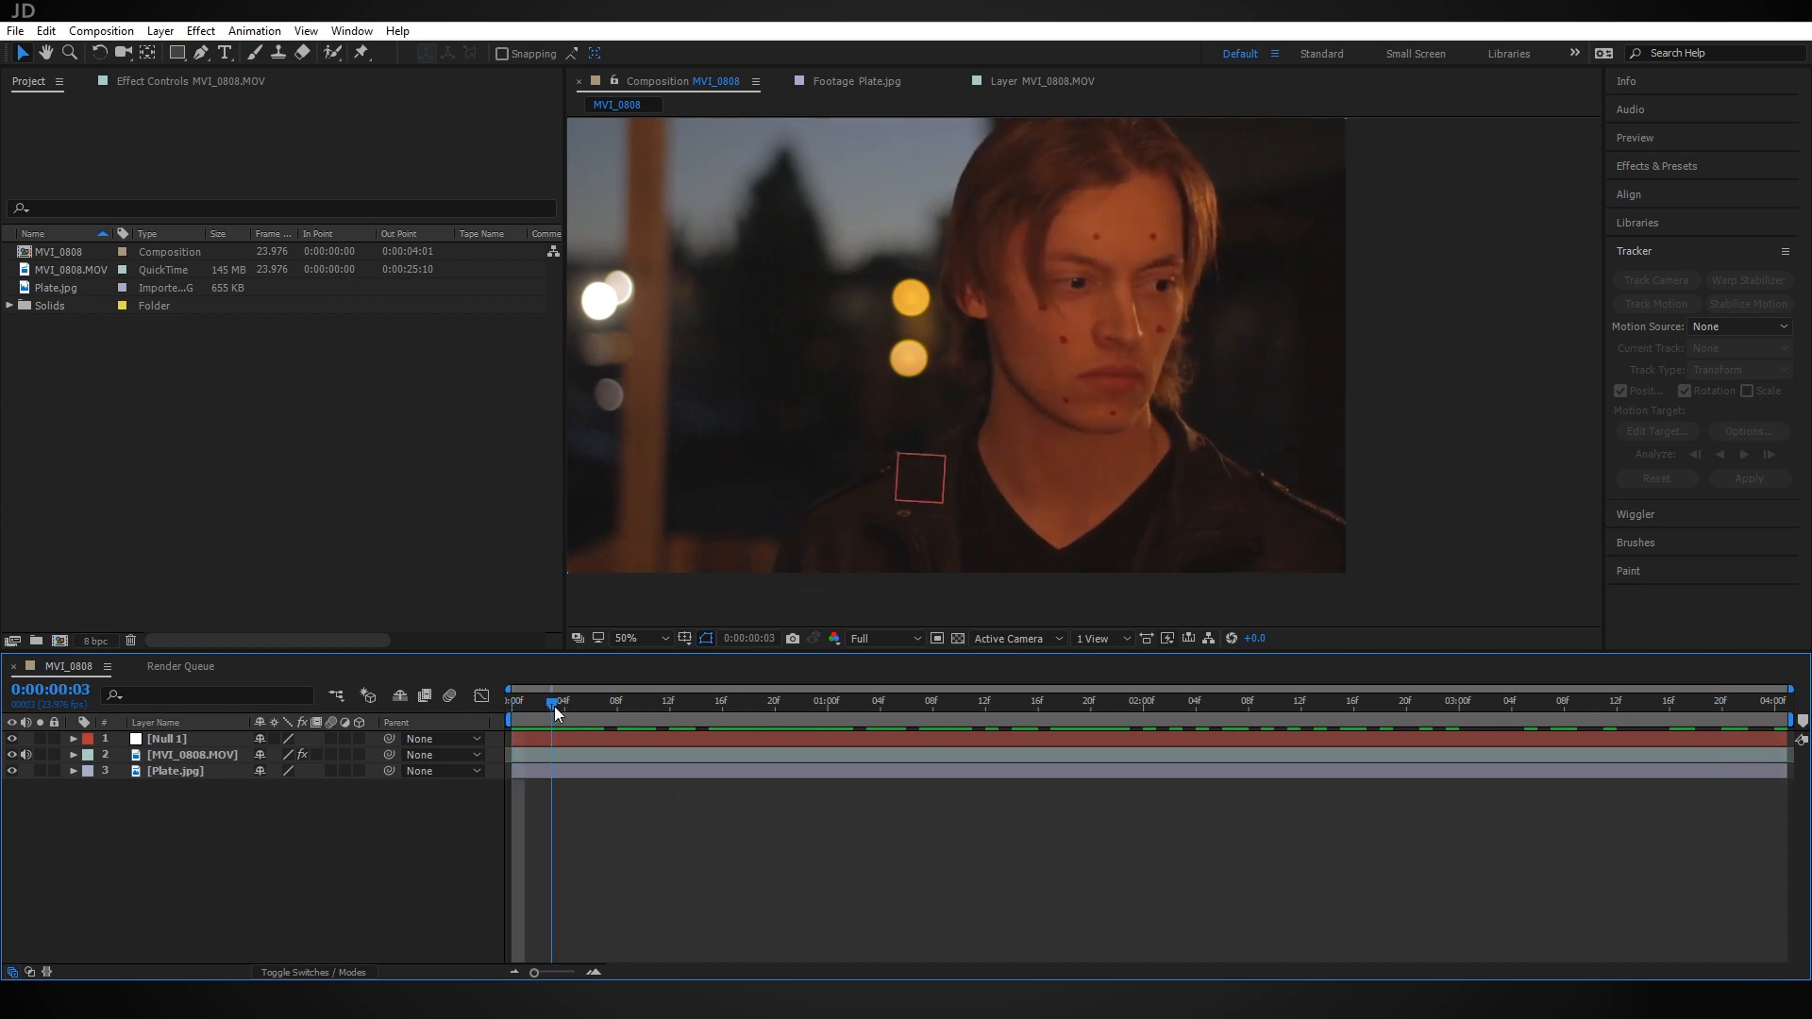
left_click_drag(552, 706, 445, 738)
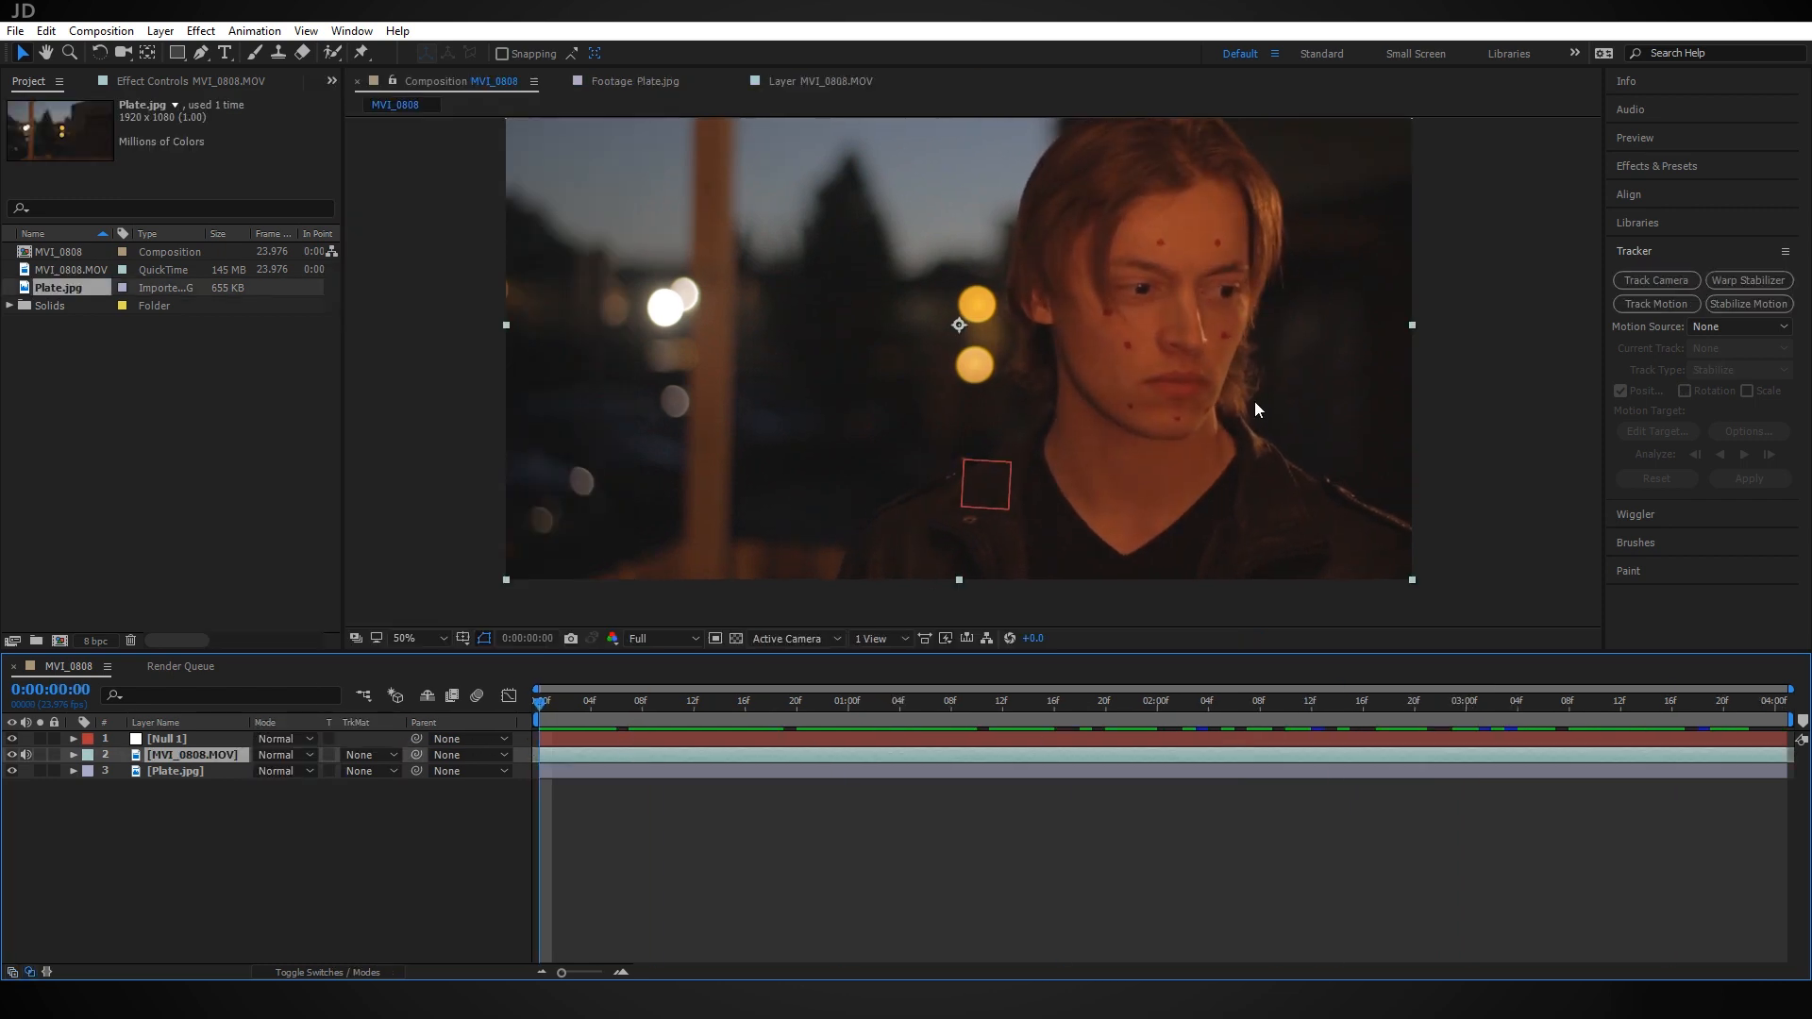
Duplicate the MVI_0808.MOV layer and add a black solid named Matte above the copy
left_click_drag(1190, 269, 955, 302)
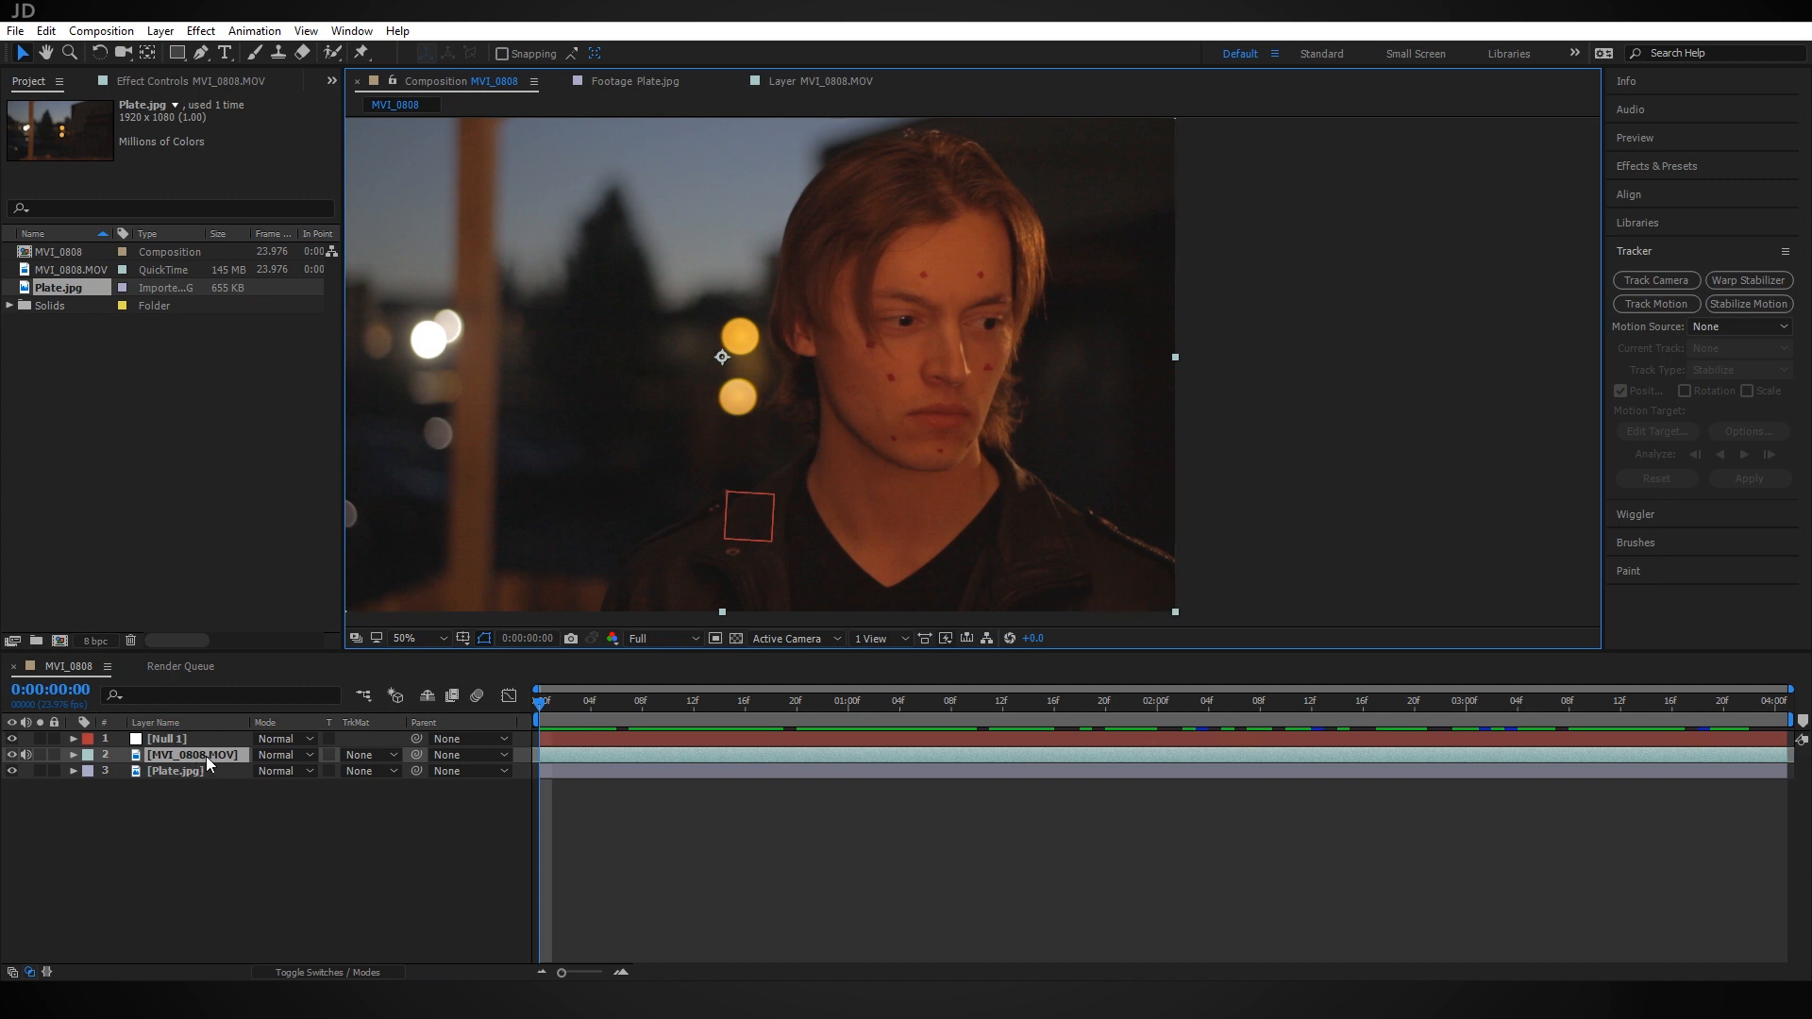
key("ctrl+d")
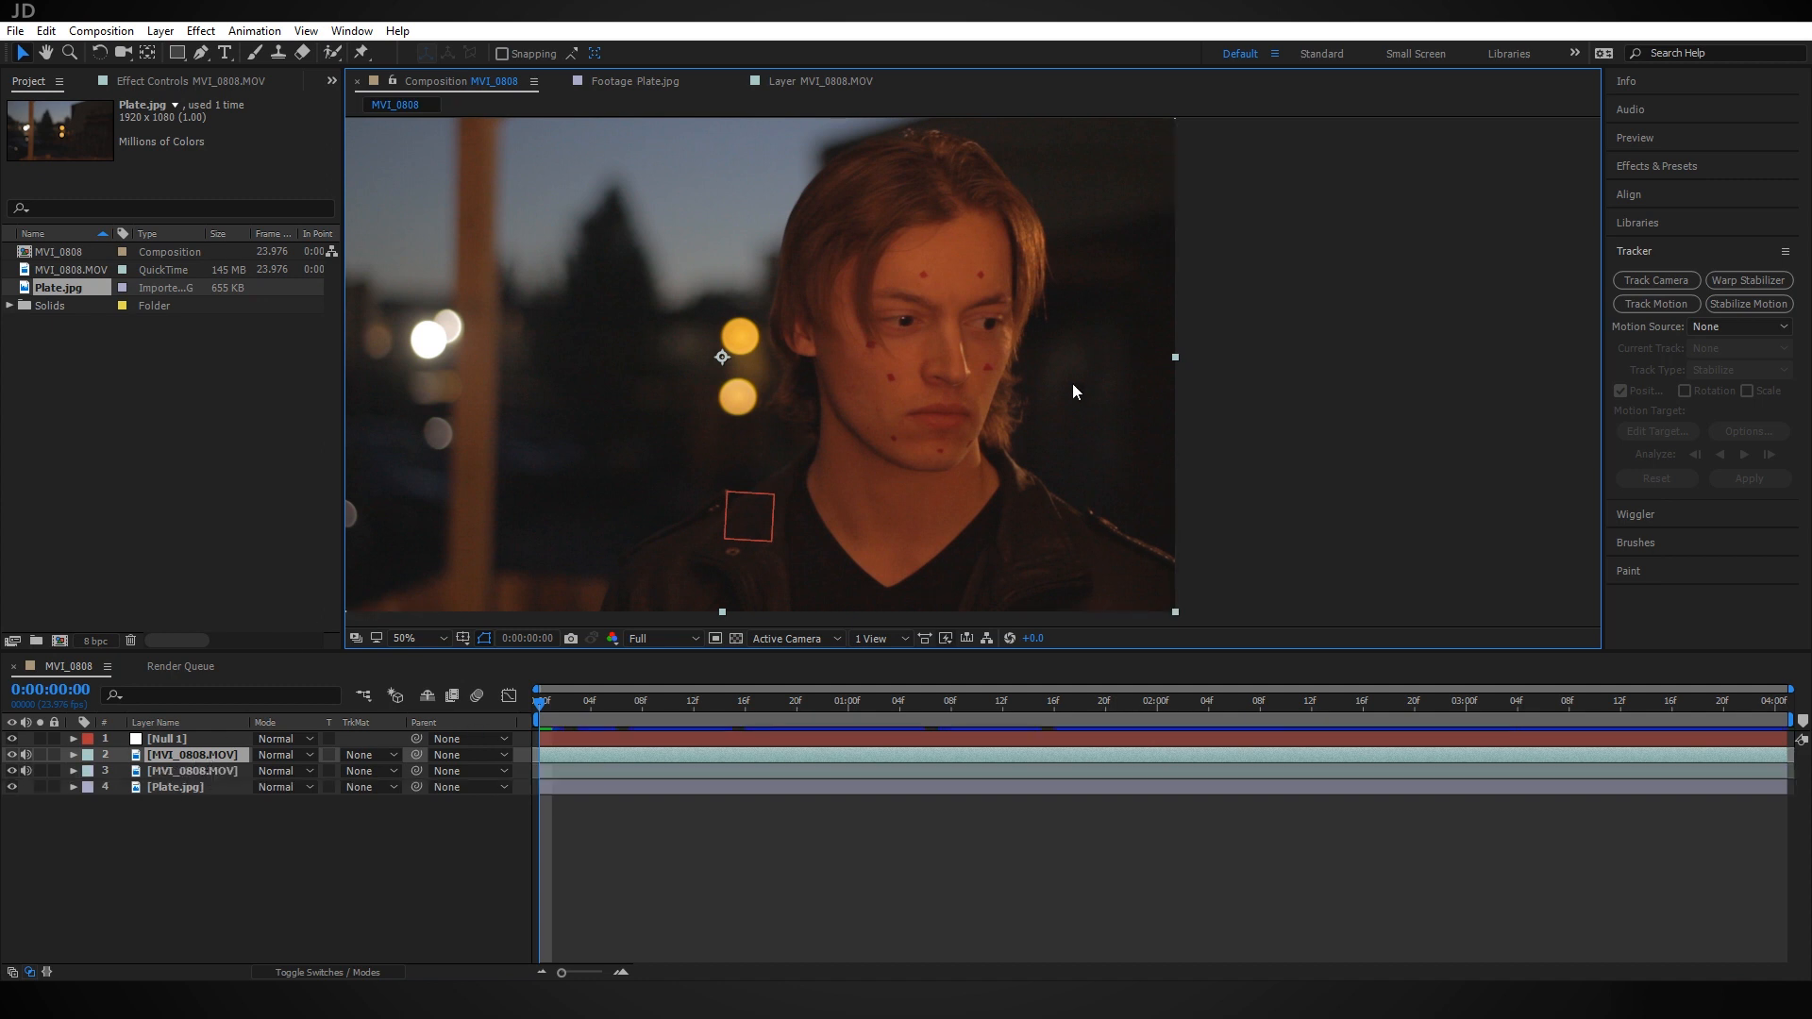
left_click(160, 31)
mouse_move(189, 53)
left_click(583, 73)
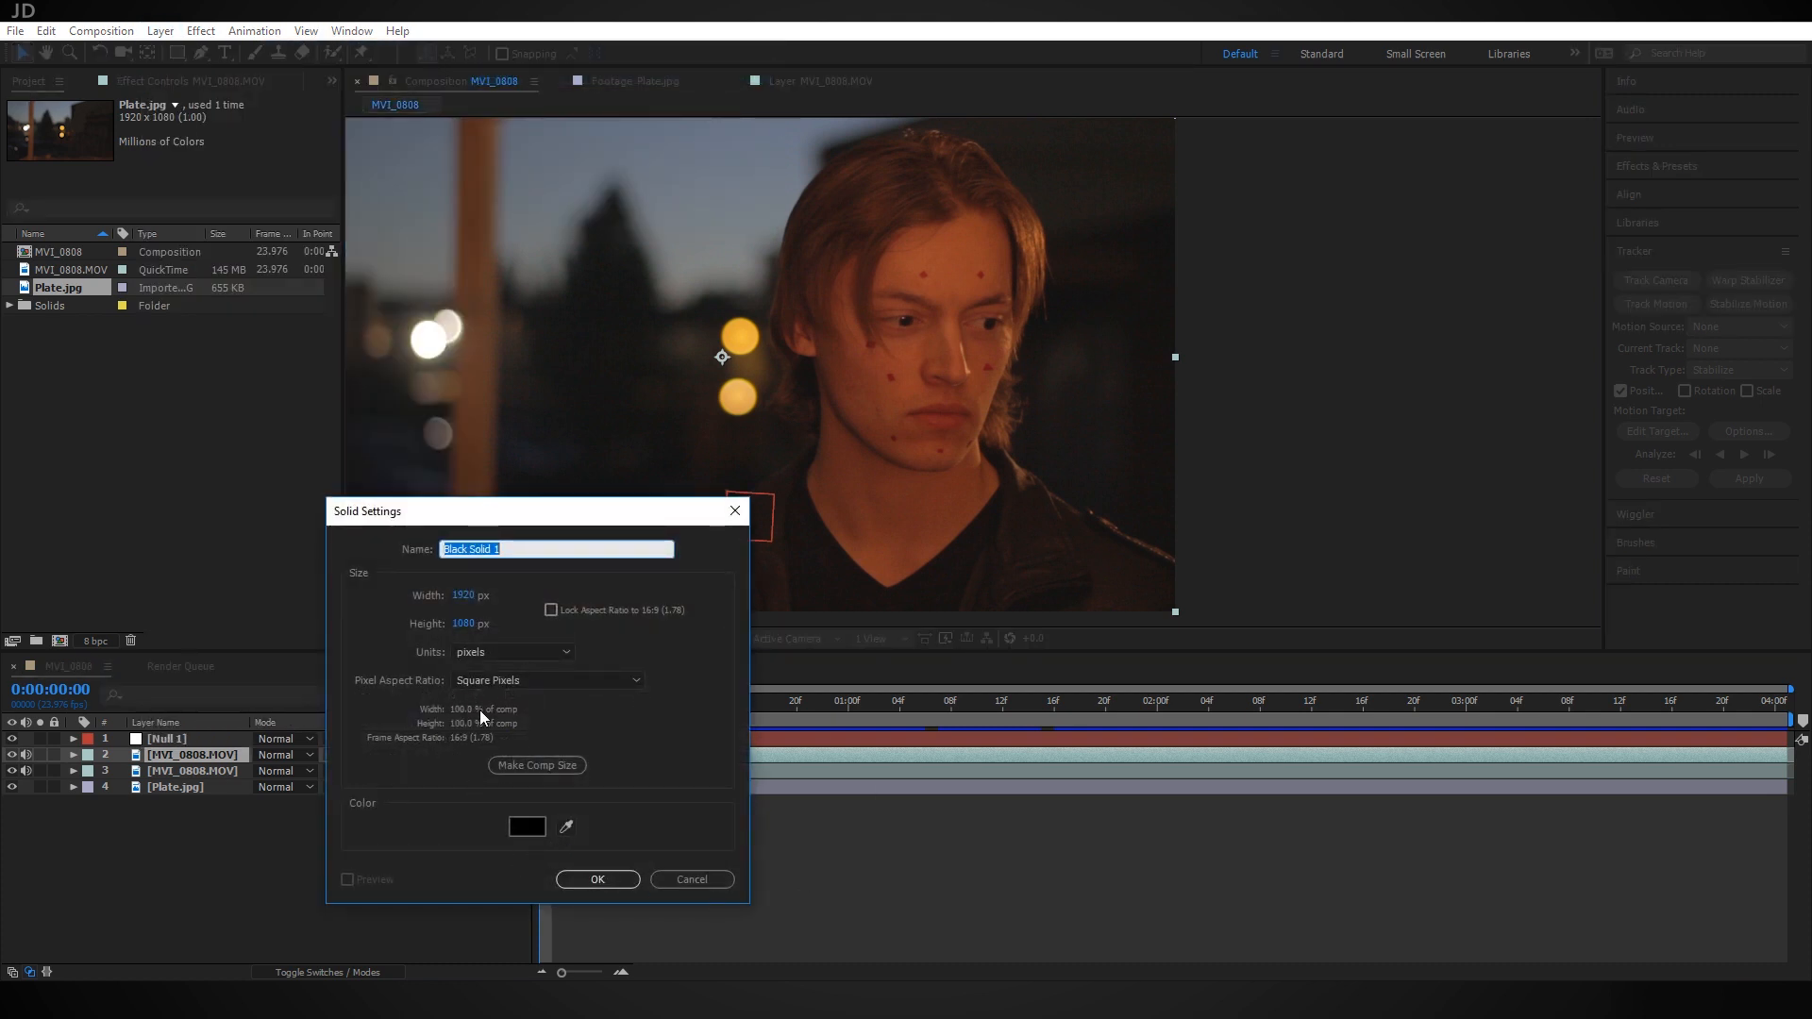
type("Matte")
key("Return")
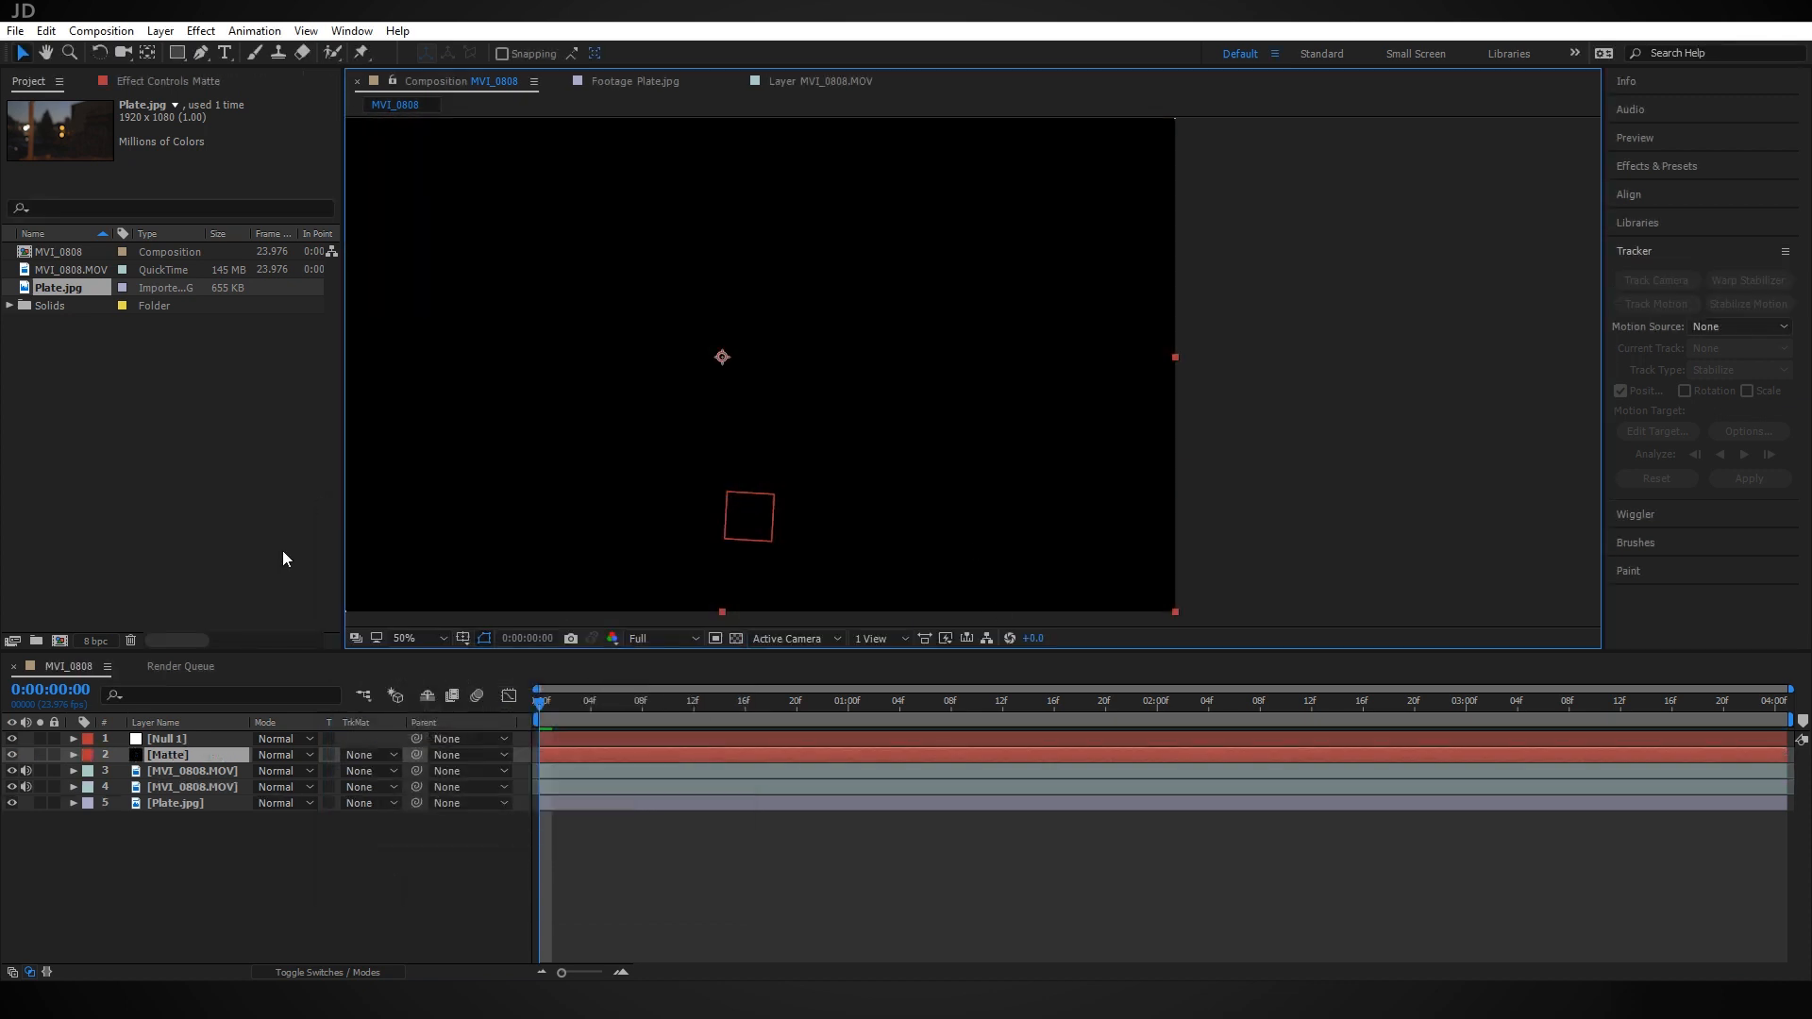
Hide the Matte solid and the lower MVI_0808.MOV layer
left_click(13, 755)
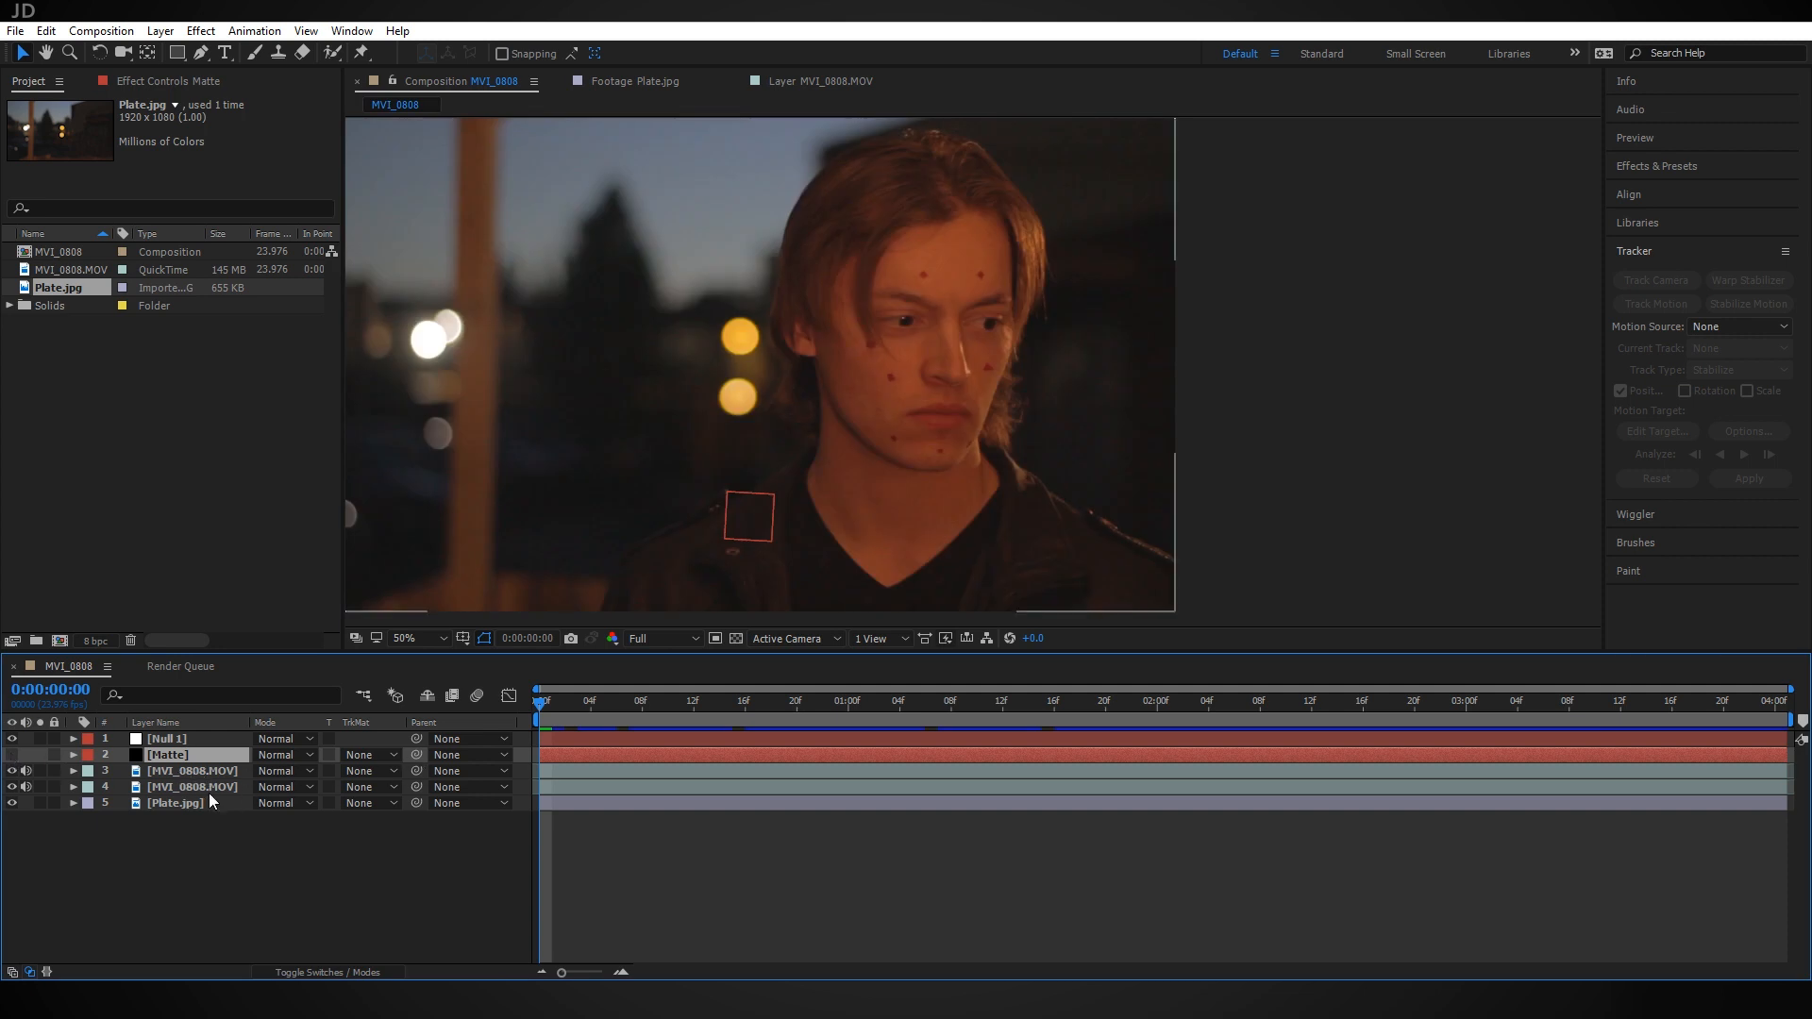
left_click(12, 787)
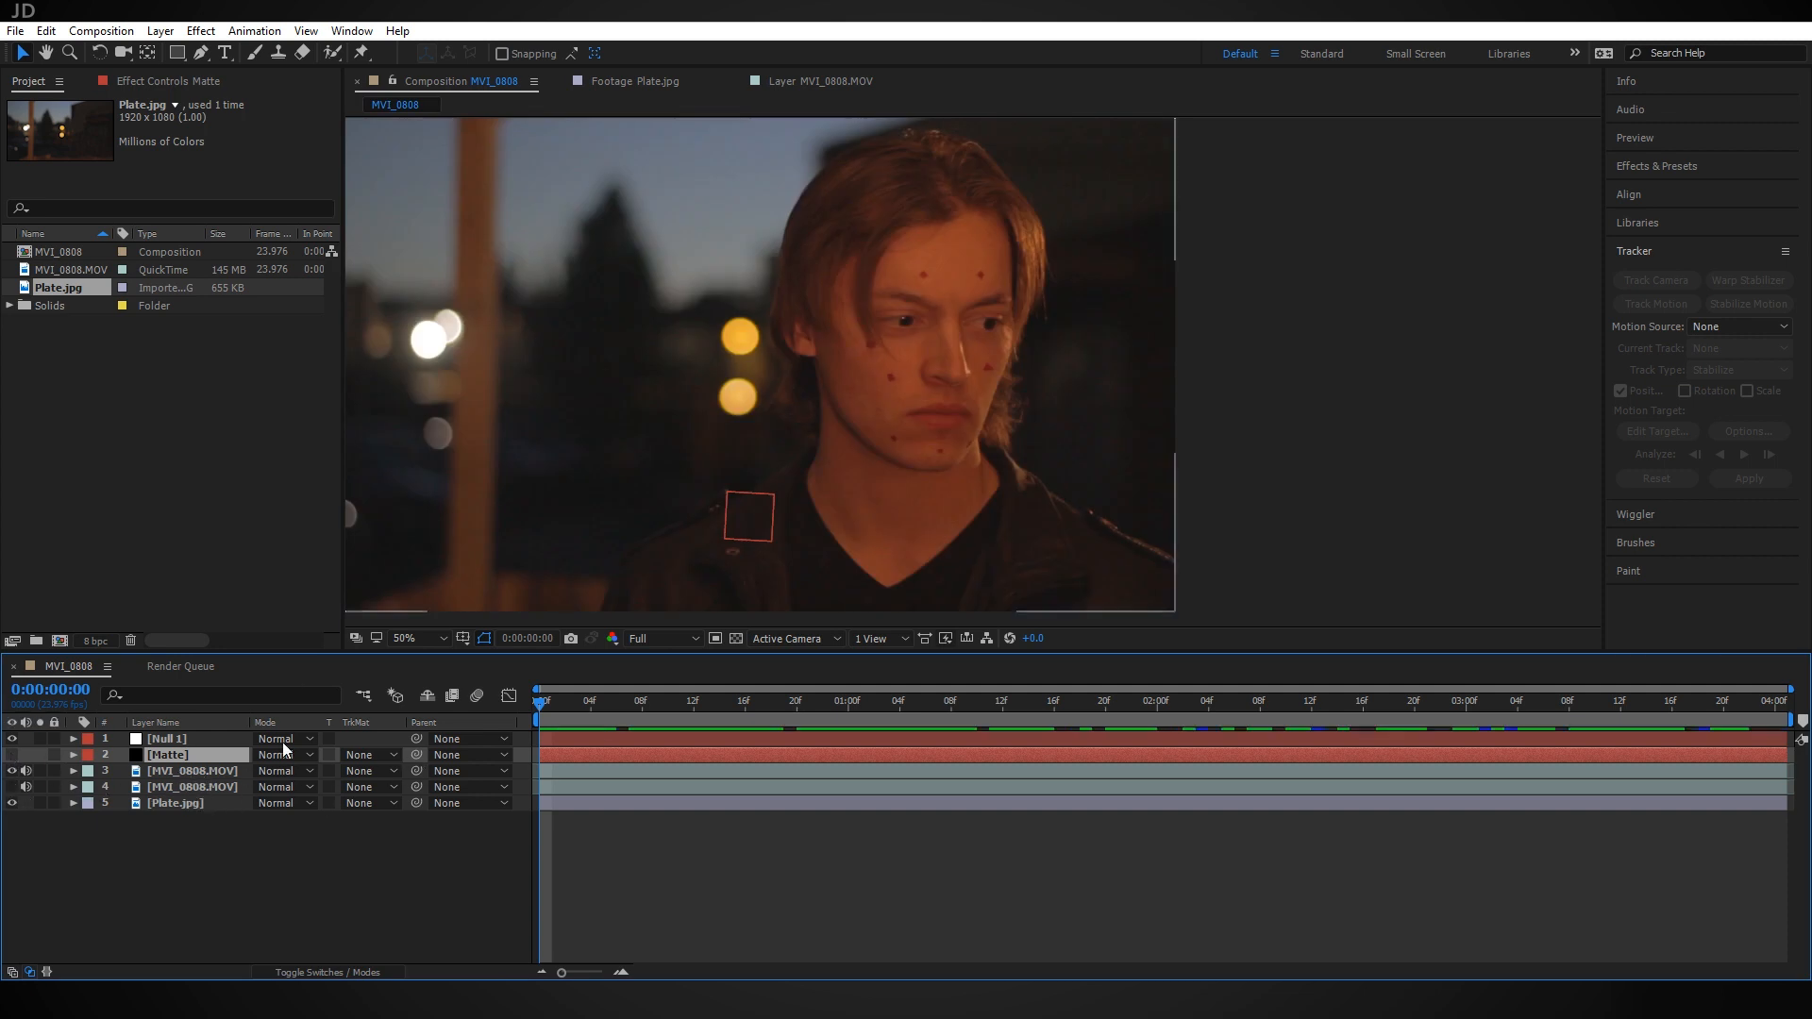
Begin a Pen tool mask on the Matte layer from the neckline's V point up its right-hand side to the collar
left_click(200, 54)
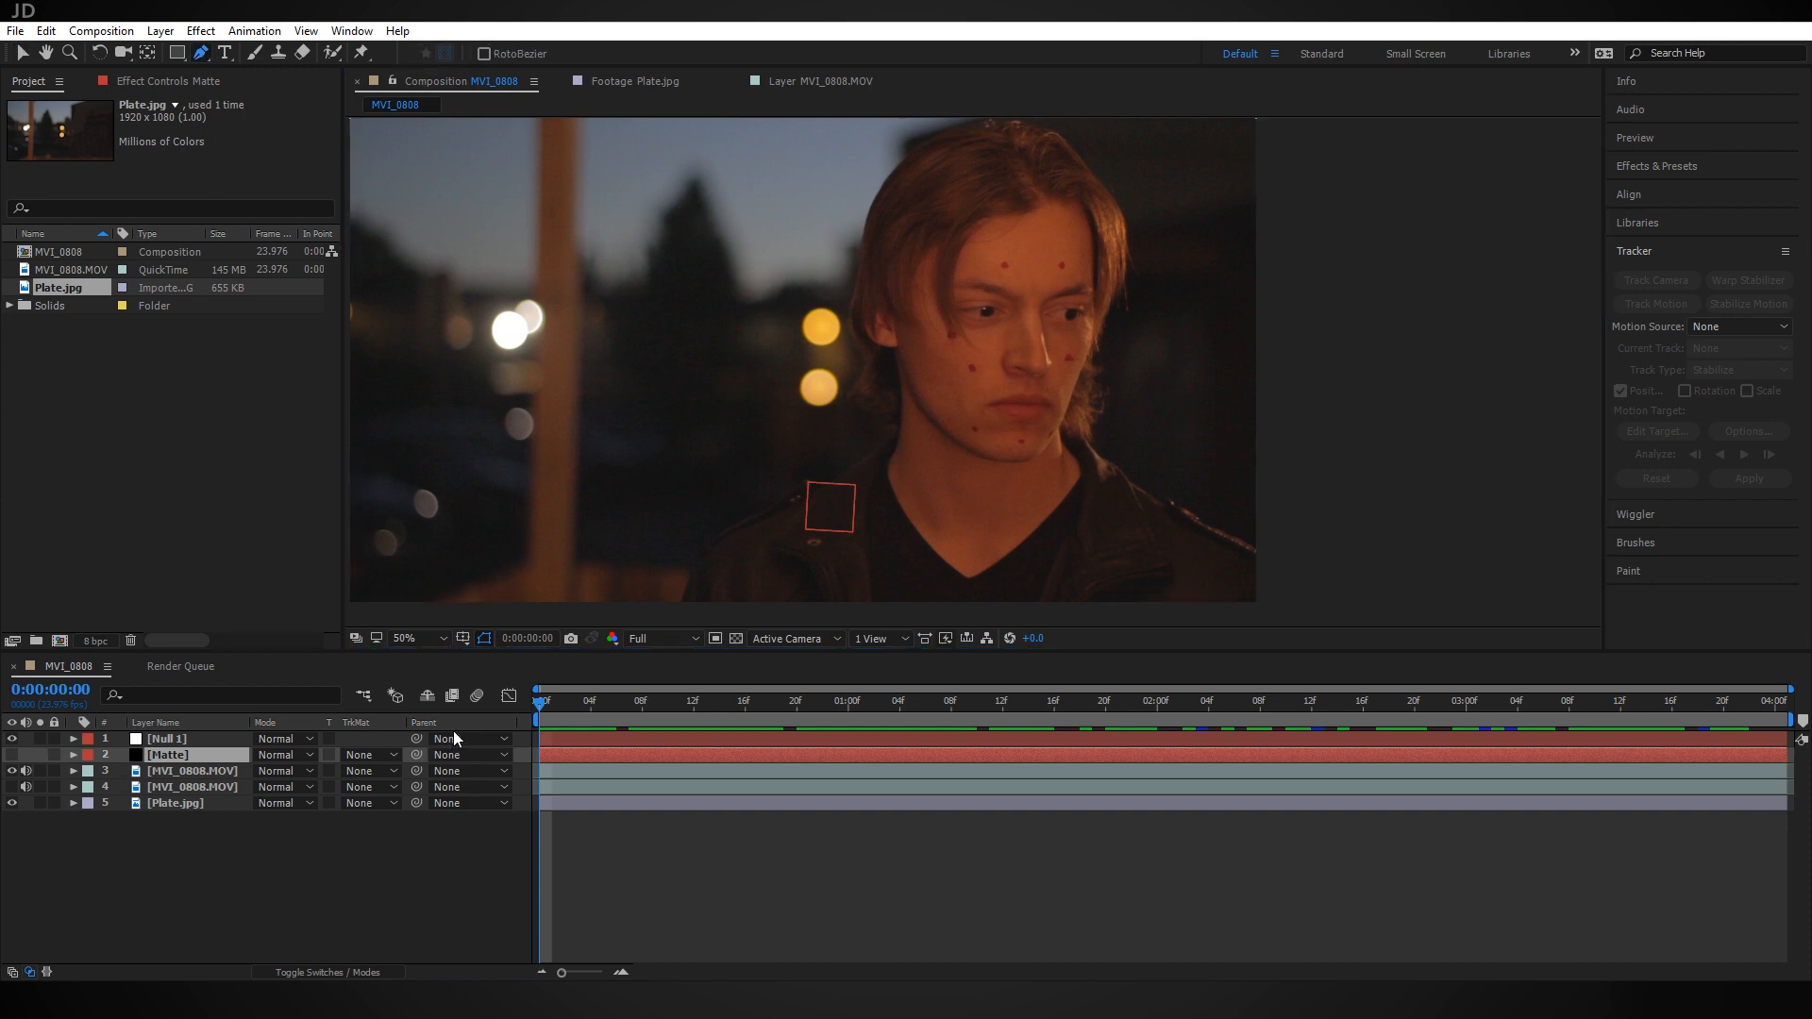
scroll(1124, 400, "up", 4)
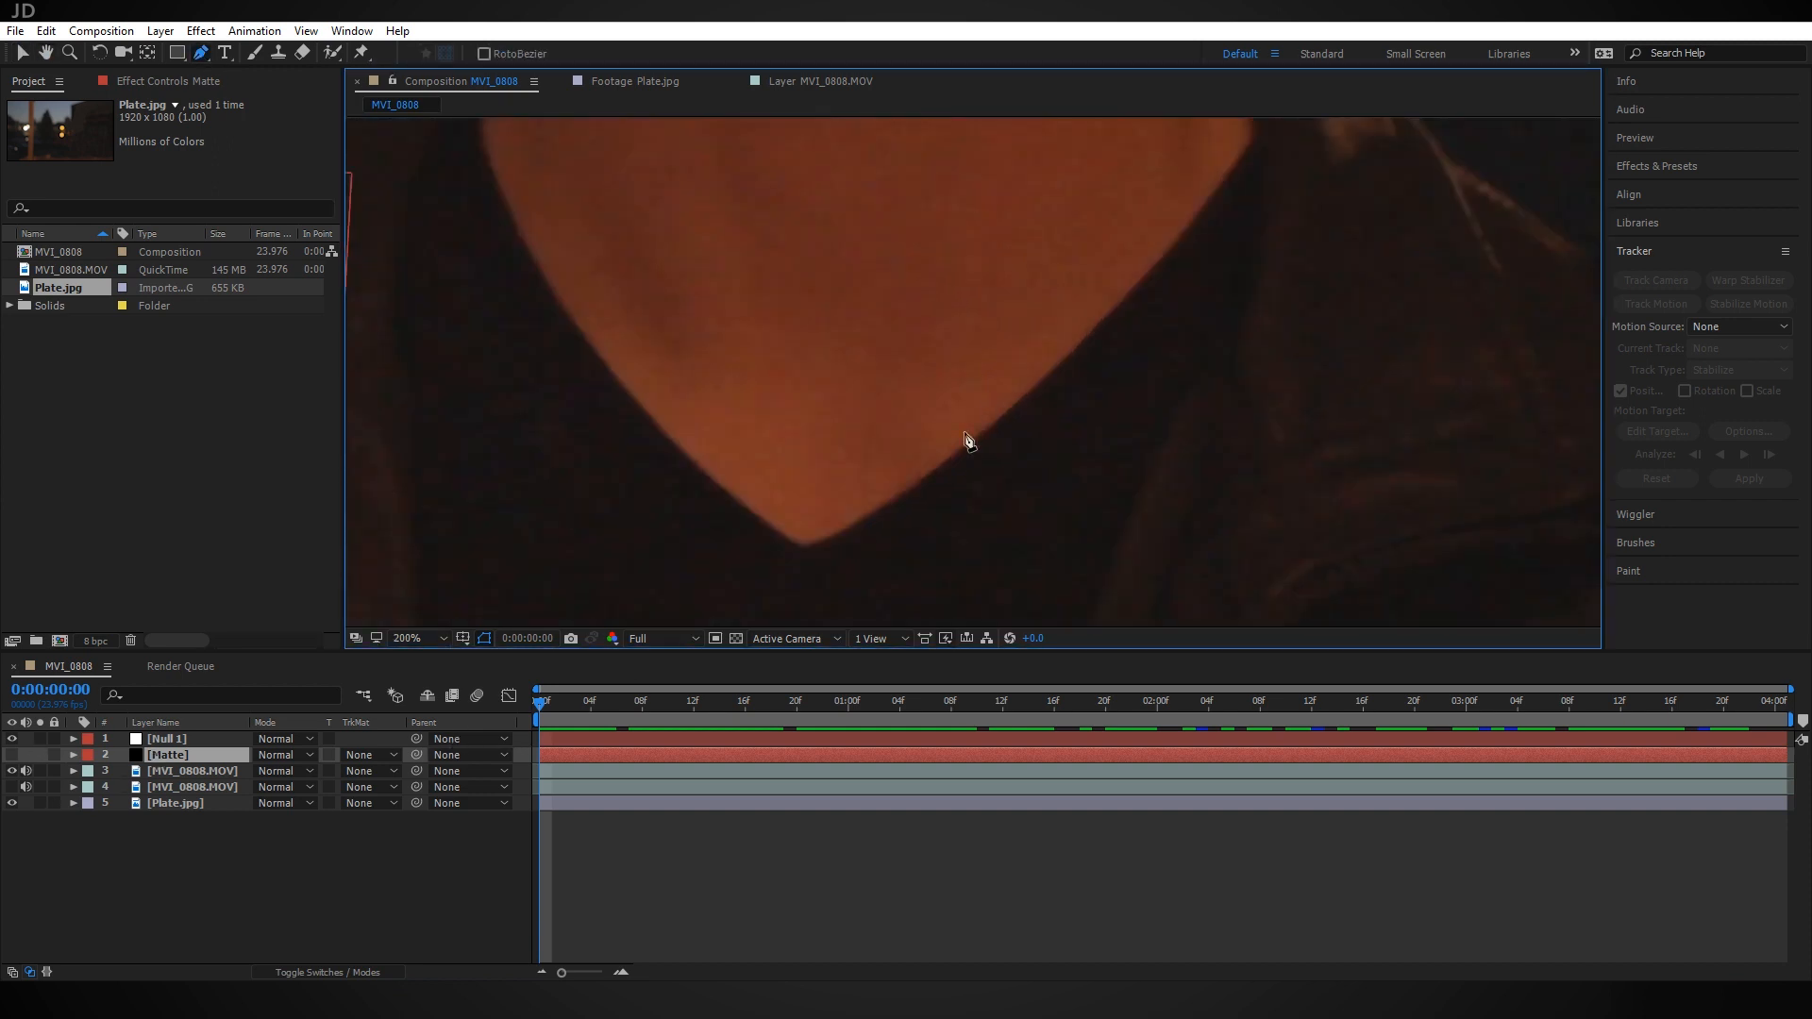
left_click(805, 552)
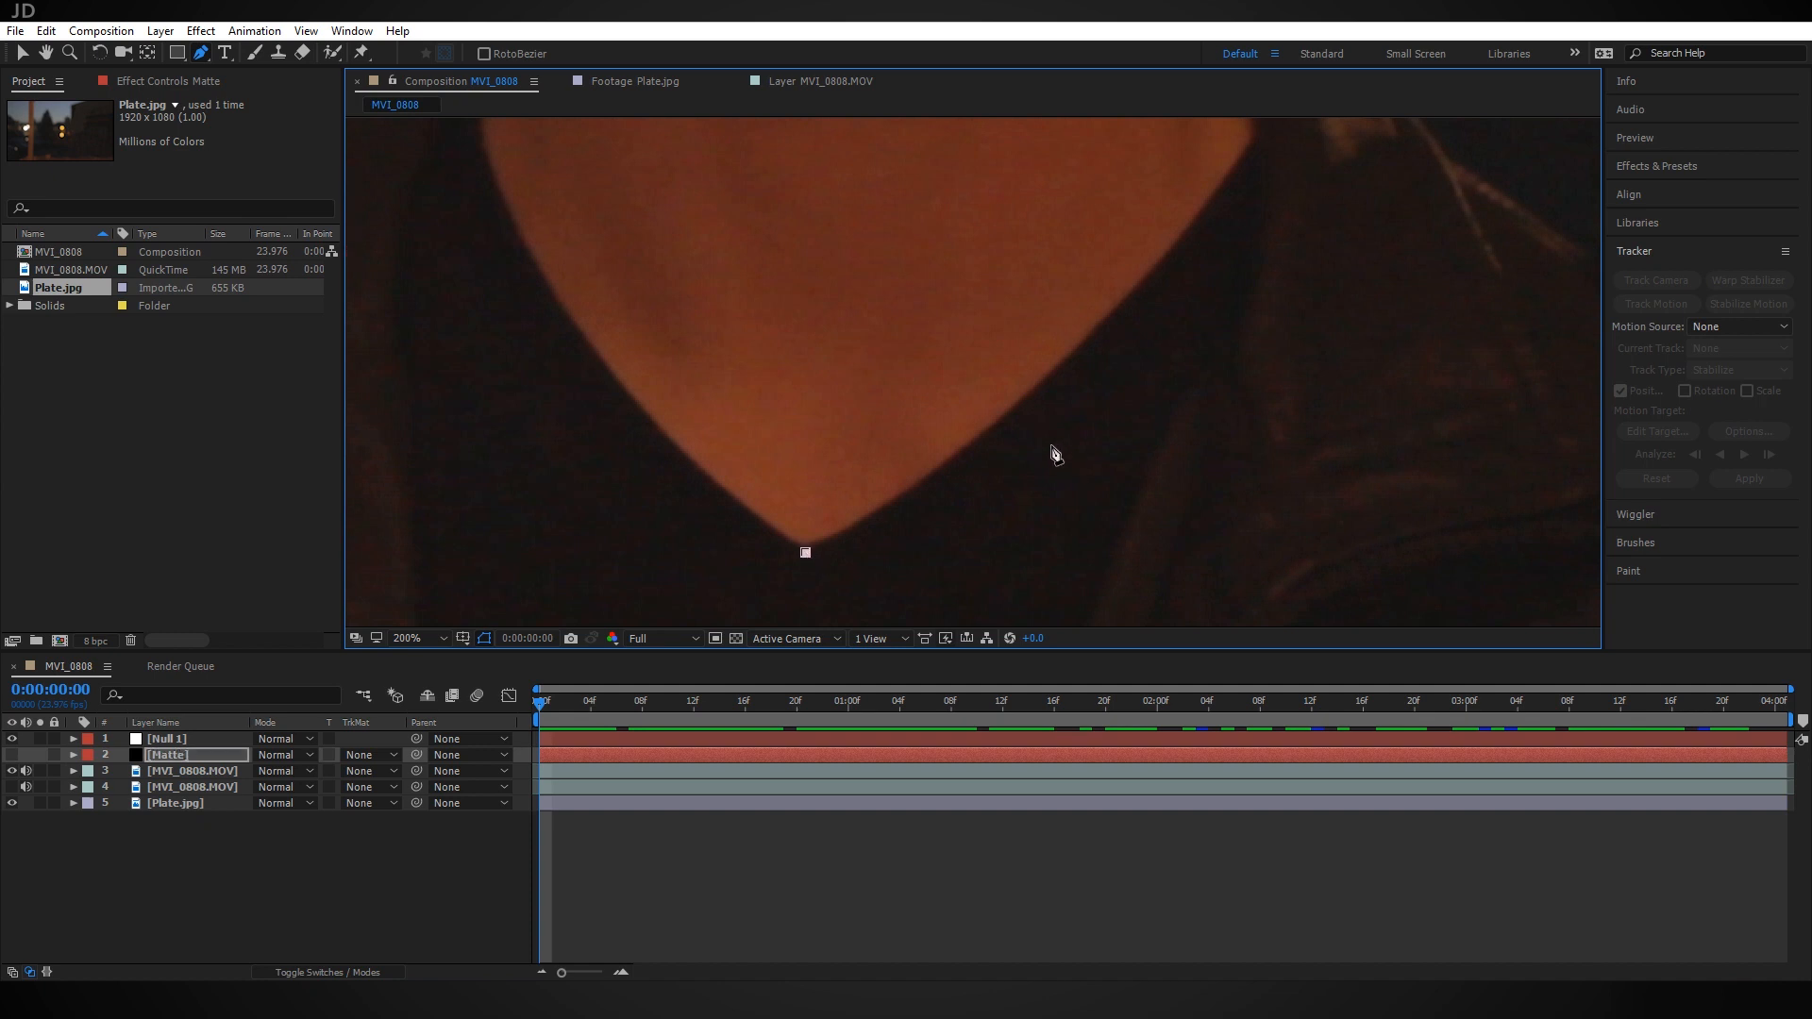
left_click_drag(1061, 369, 1170, 267)
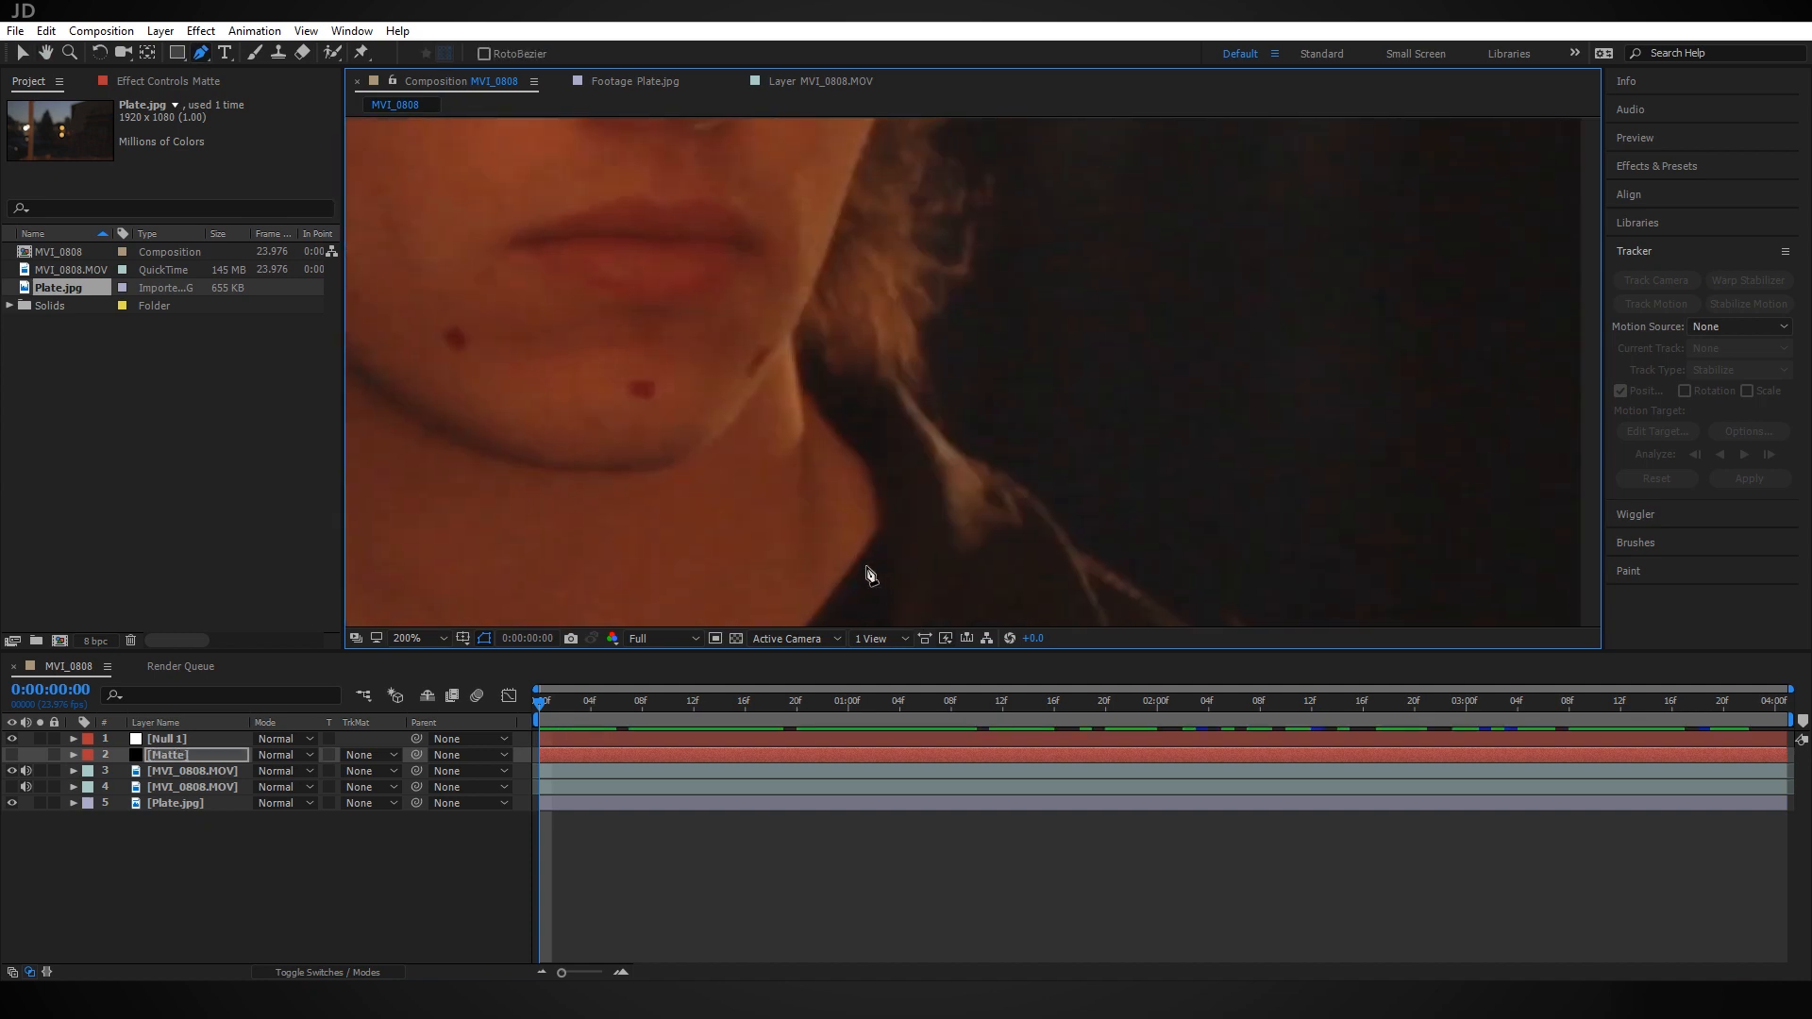
left_click_drag(880, 541, 1003, 392)
scroll(1146, 336, "down", 4)
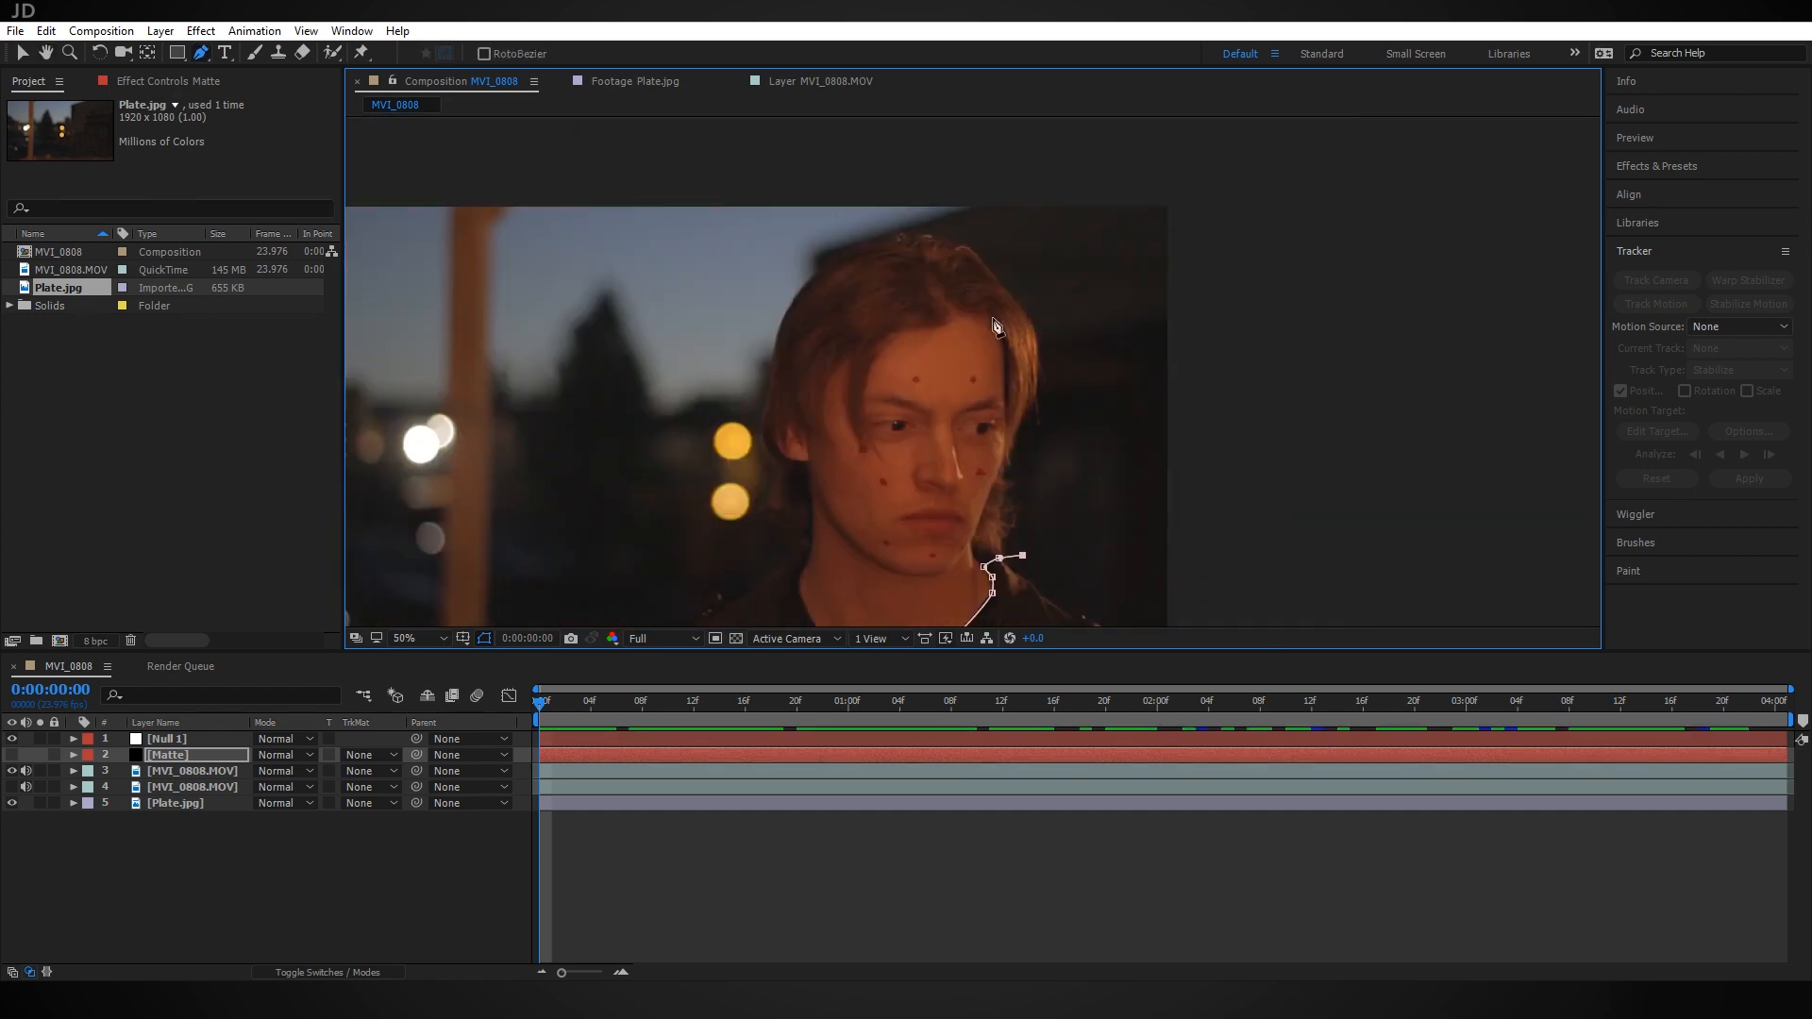
Continue the mask loosely around the head, trace the left-hand collar and neckline, and close it at the V point
left_click(1311, 387)
left_click(1170, 148)
left_click(817, 139)
left_click(713, 257)
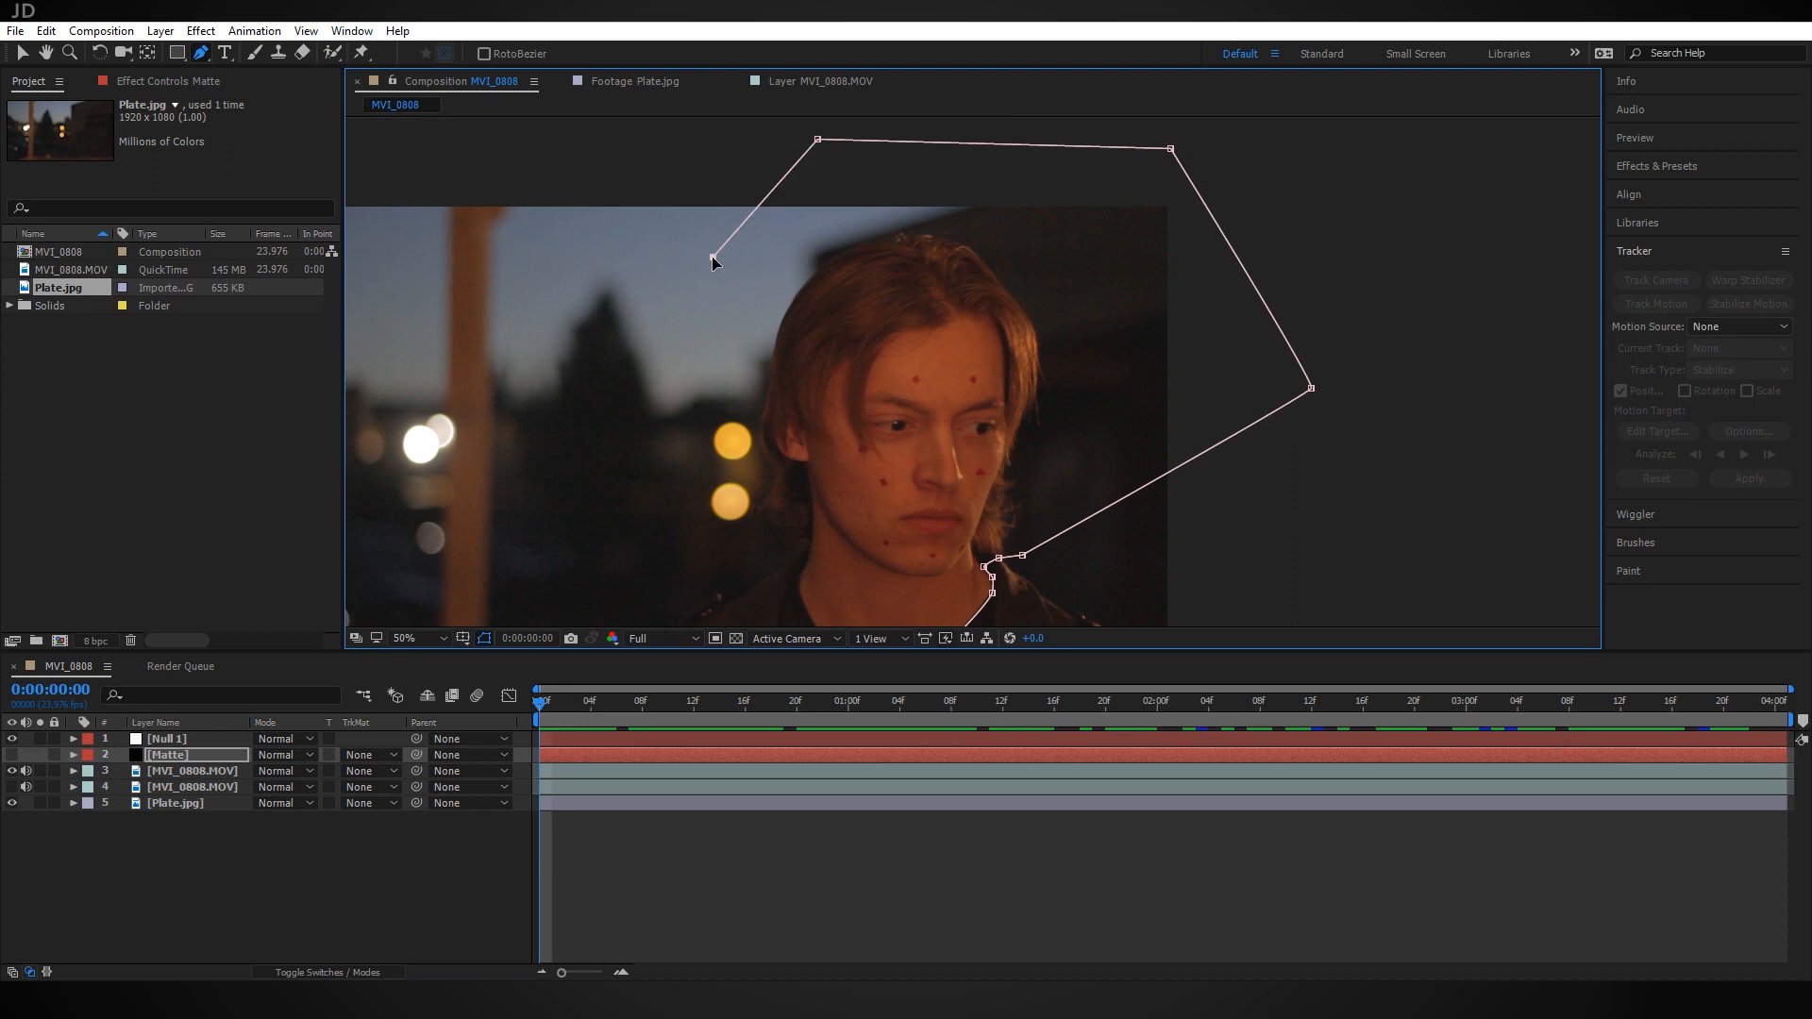
left_click(661, 504)
scroll(753, 587, "up", 2)
left_click(954, 321)
left_click_drag(1006, 337, 796, 199)
scroll(1030, 384, "up", 1)
left_click_drag(879, 309, 898, 332)
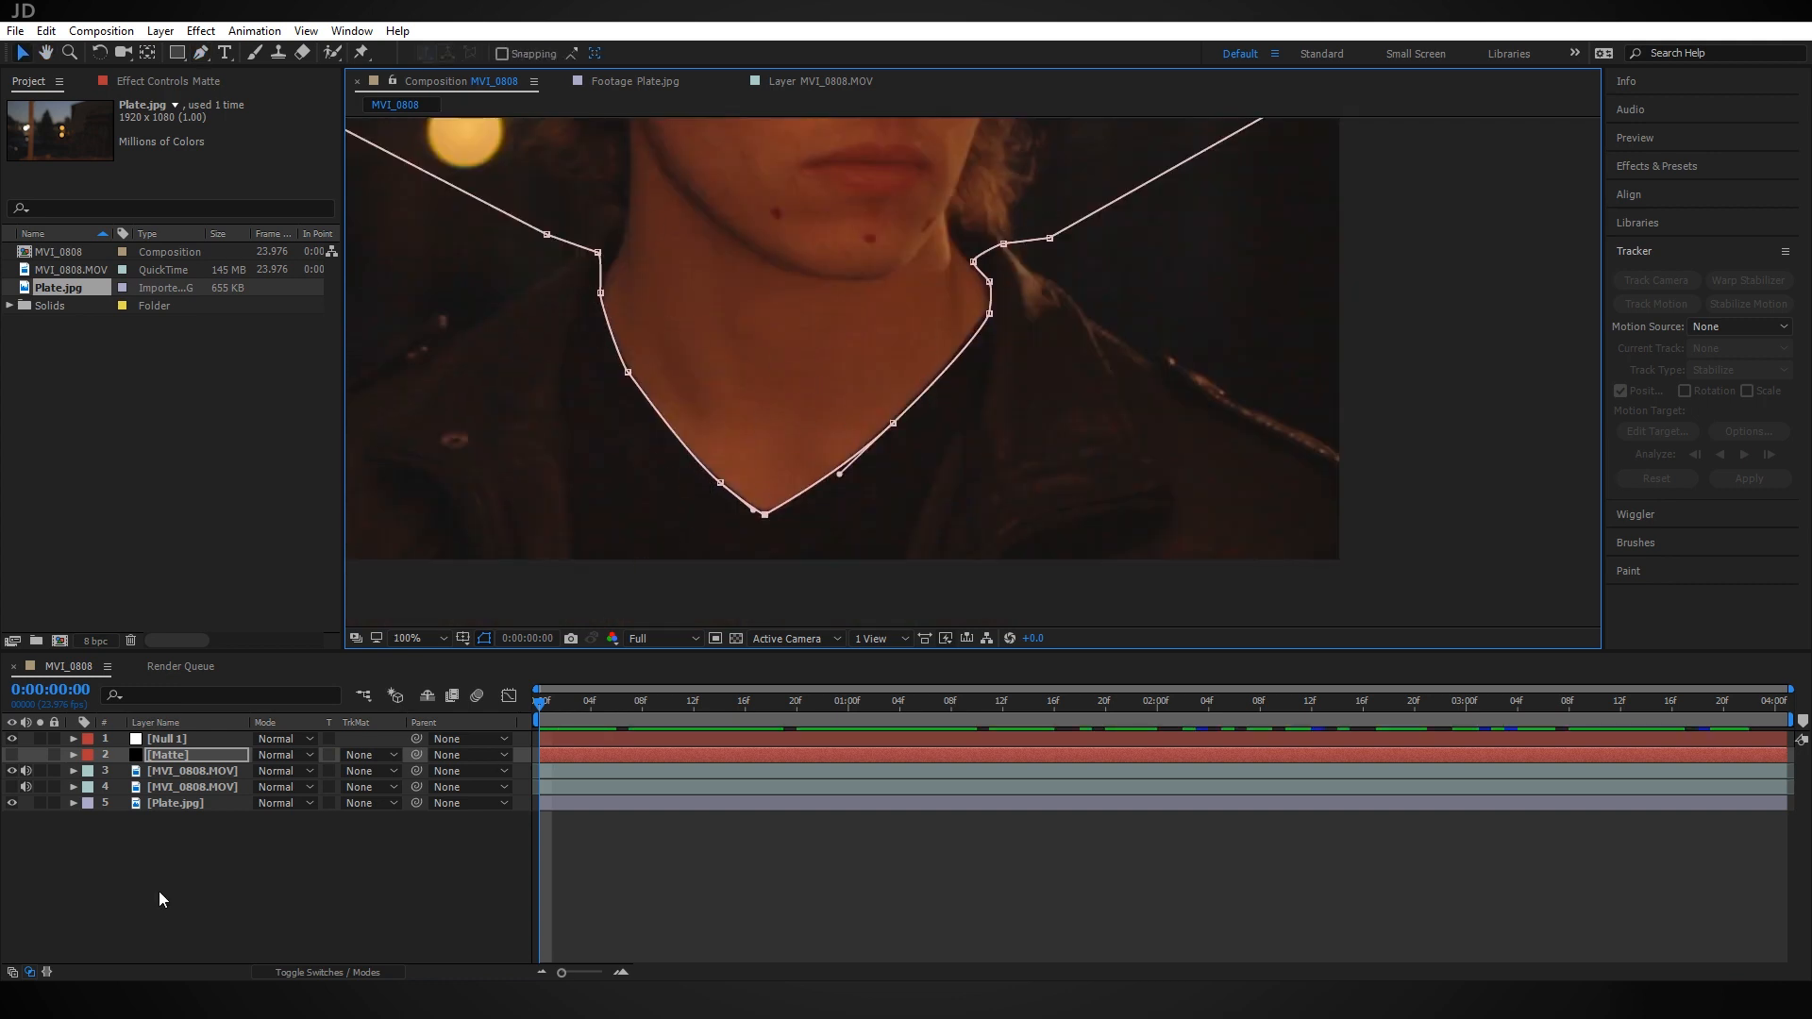
Show the Matte layer and hide the mask outline to check the matte's edge along the neckline
left_click(11, 755)
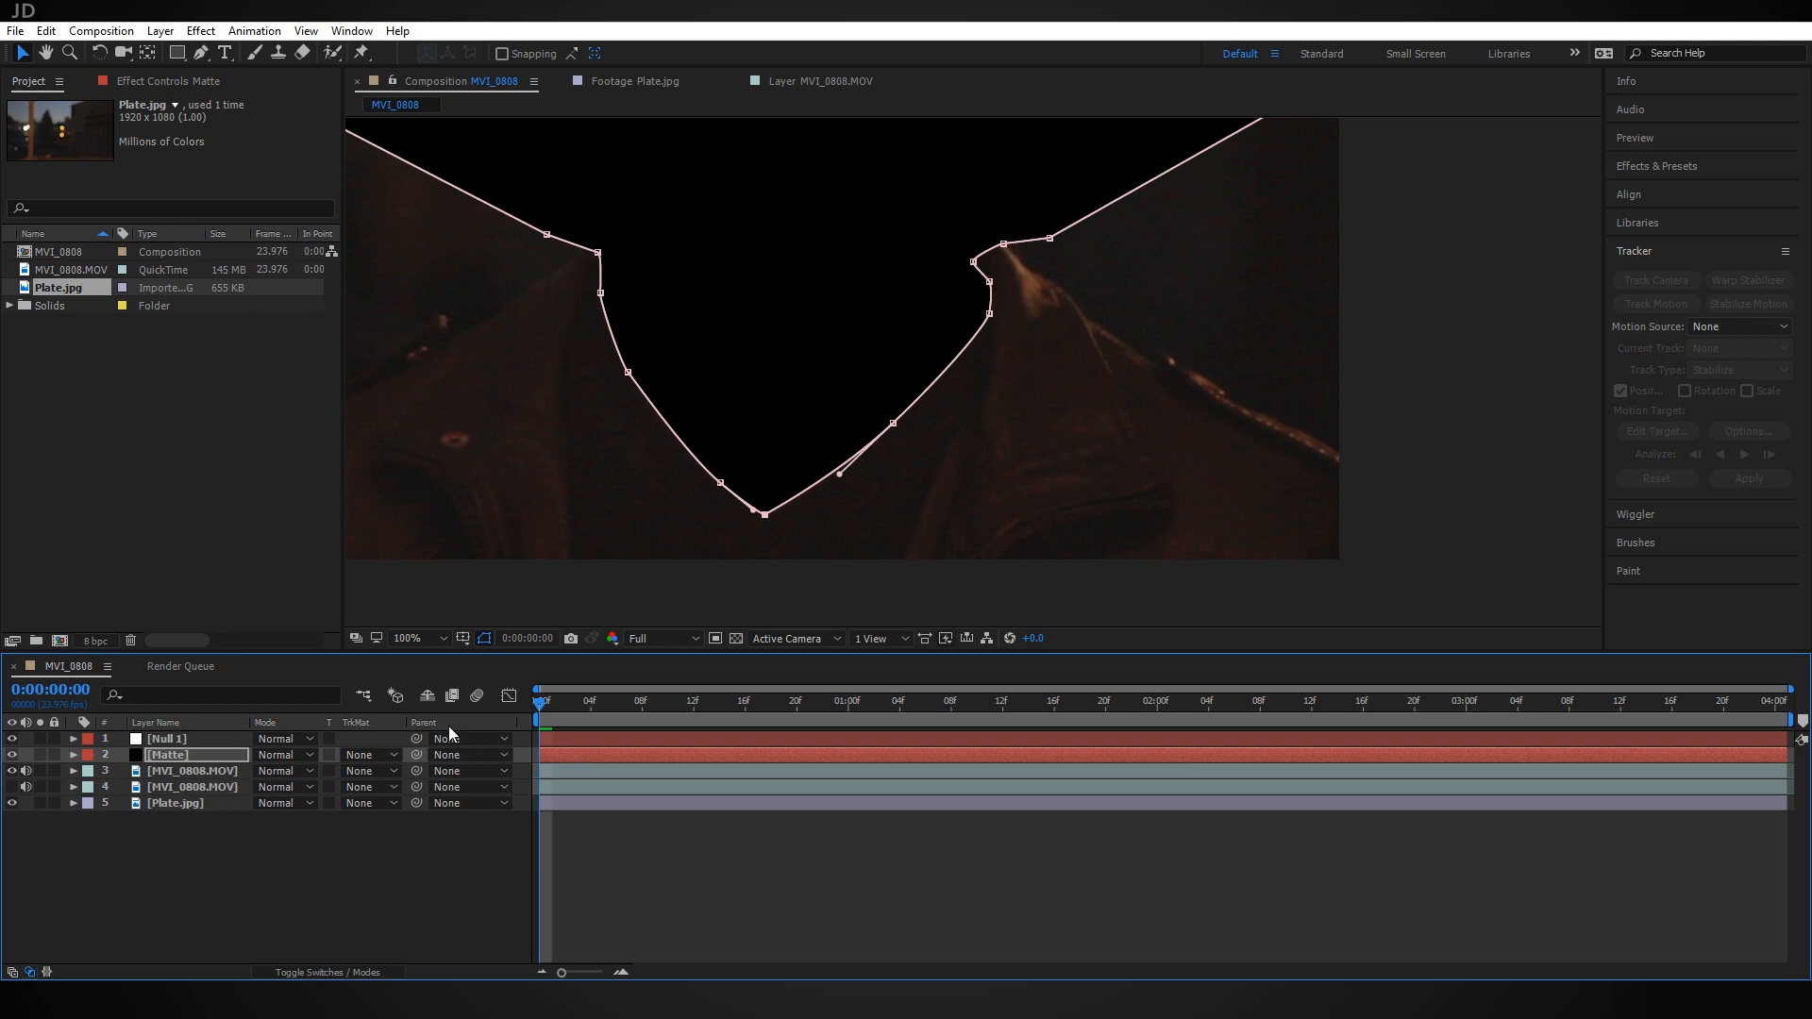
left_click(487, 639)
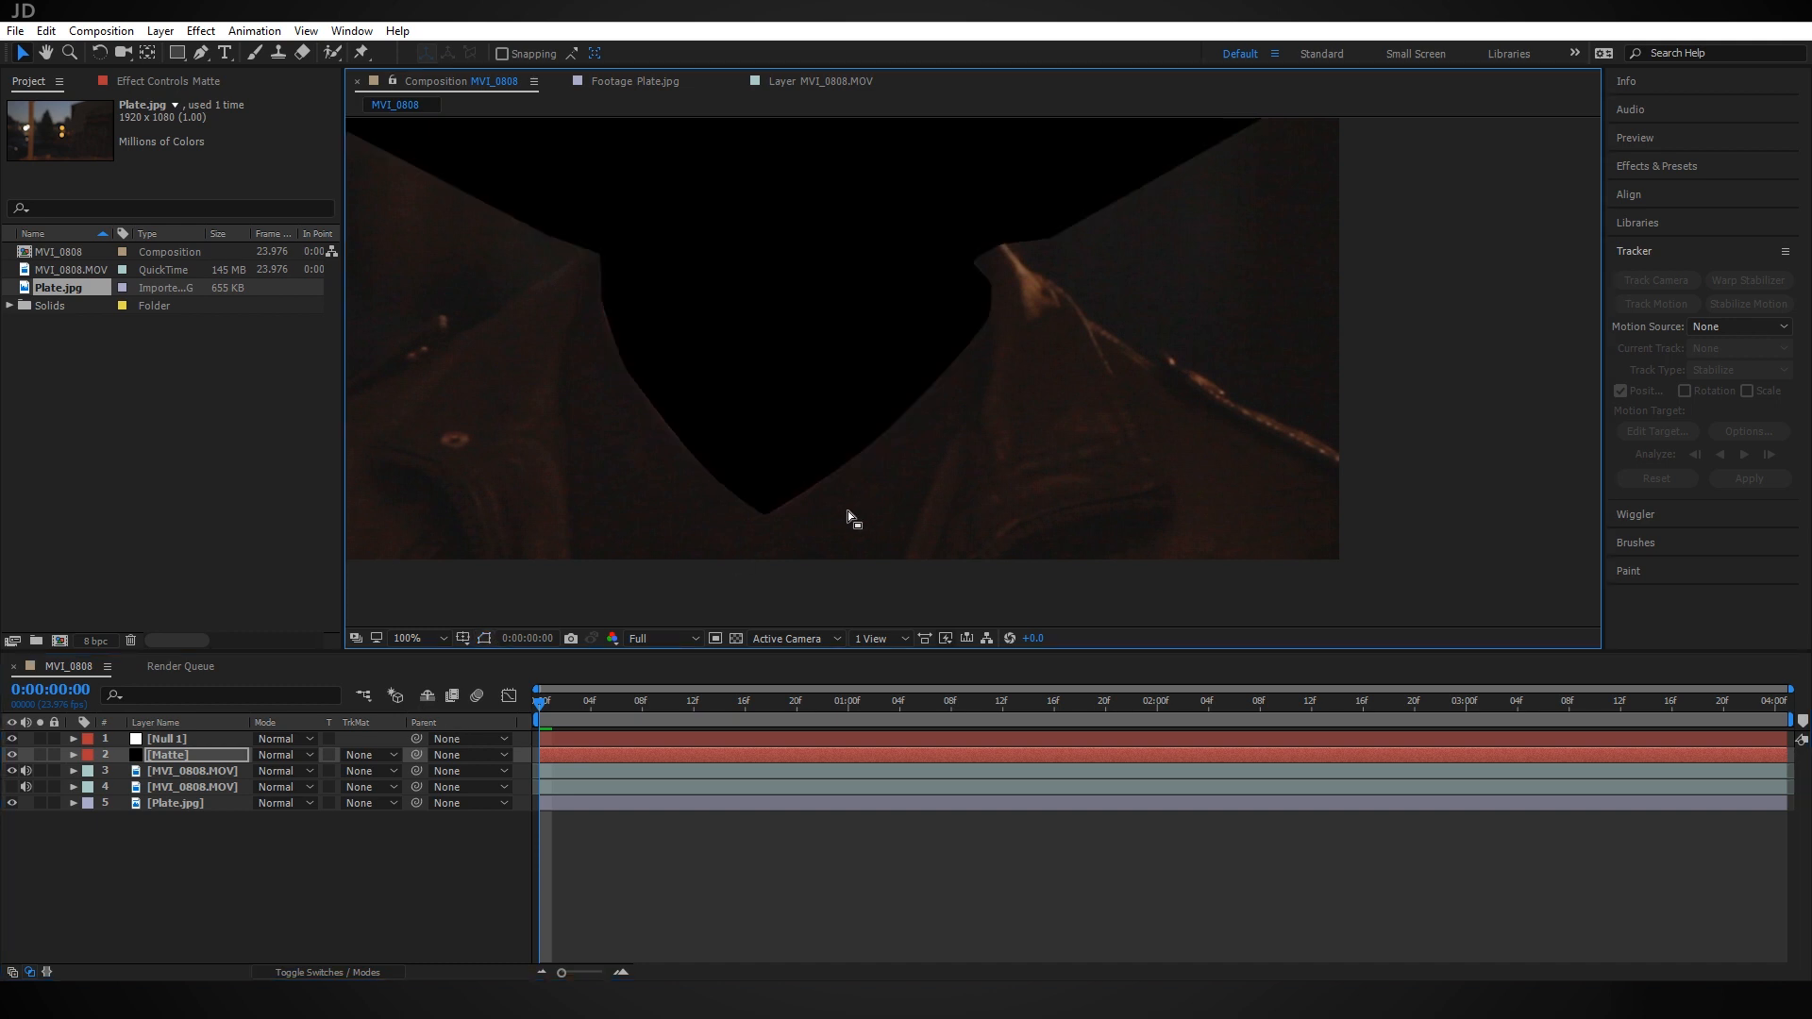
scroll(847, 511, "up", 4)
key("v")
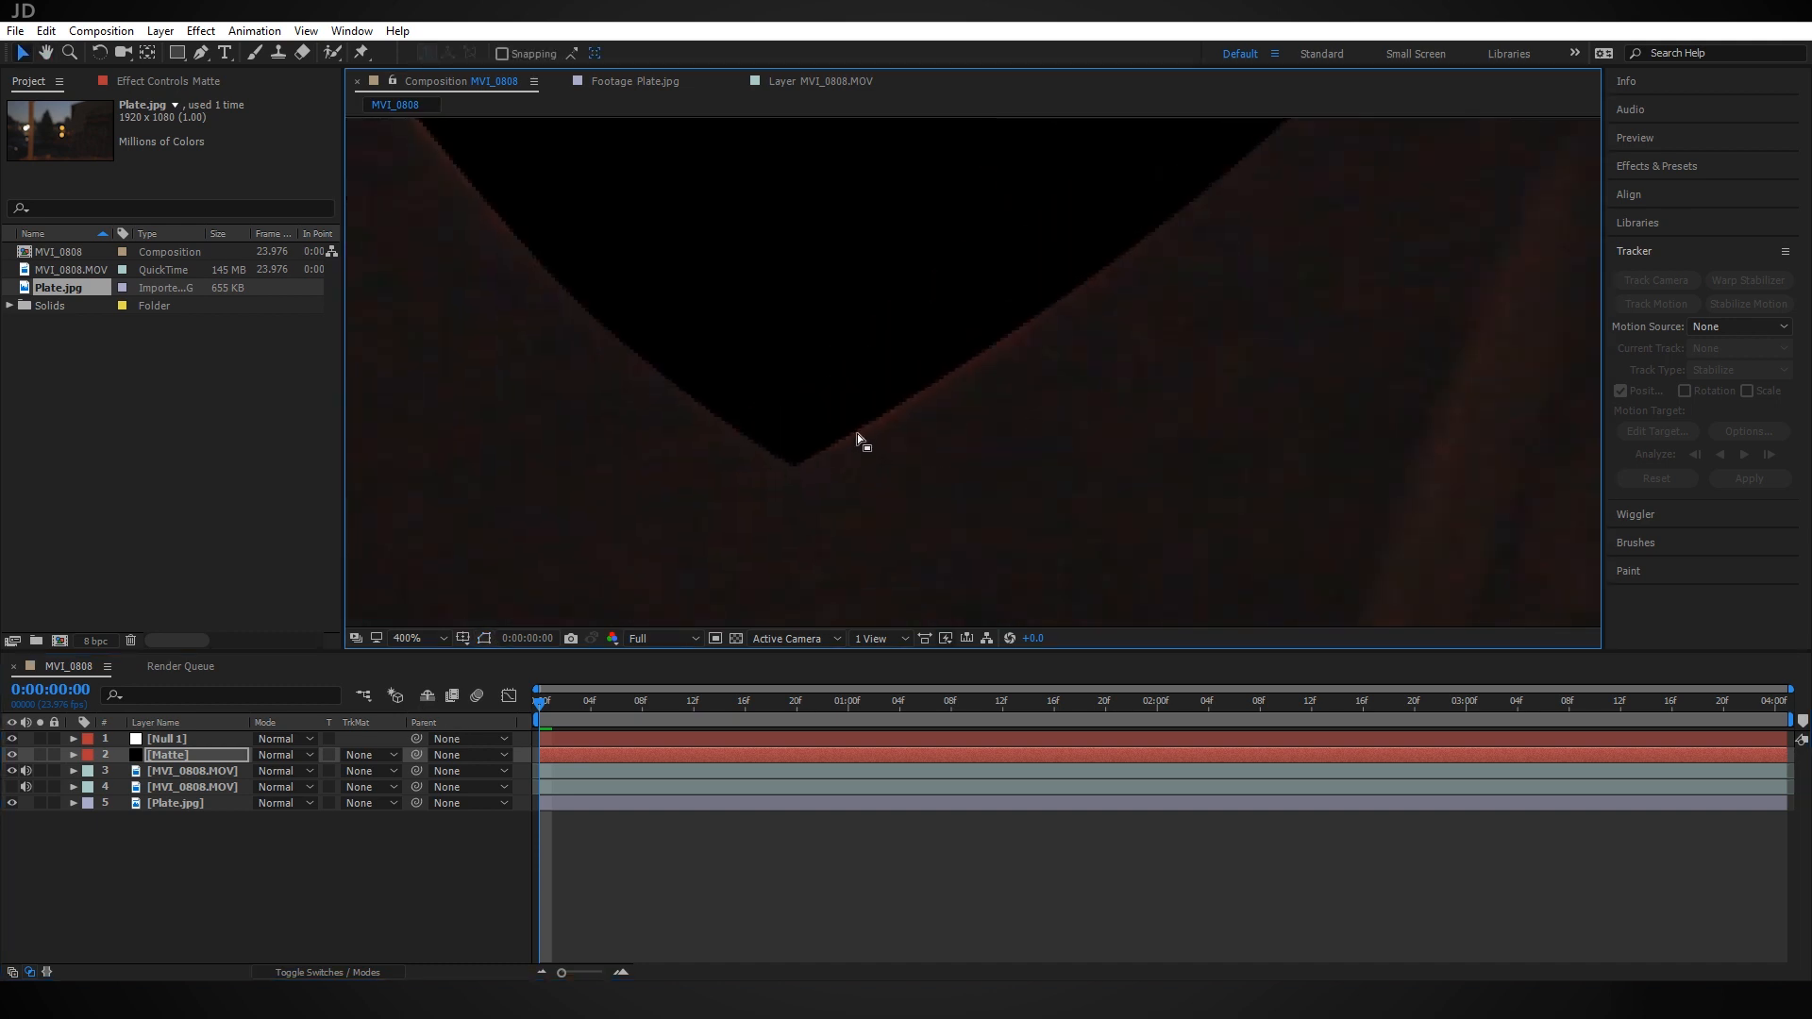
left_click_drag(665, 349, 1010, 651)
left_click_drag(731, 401, 920, 609)
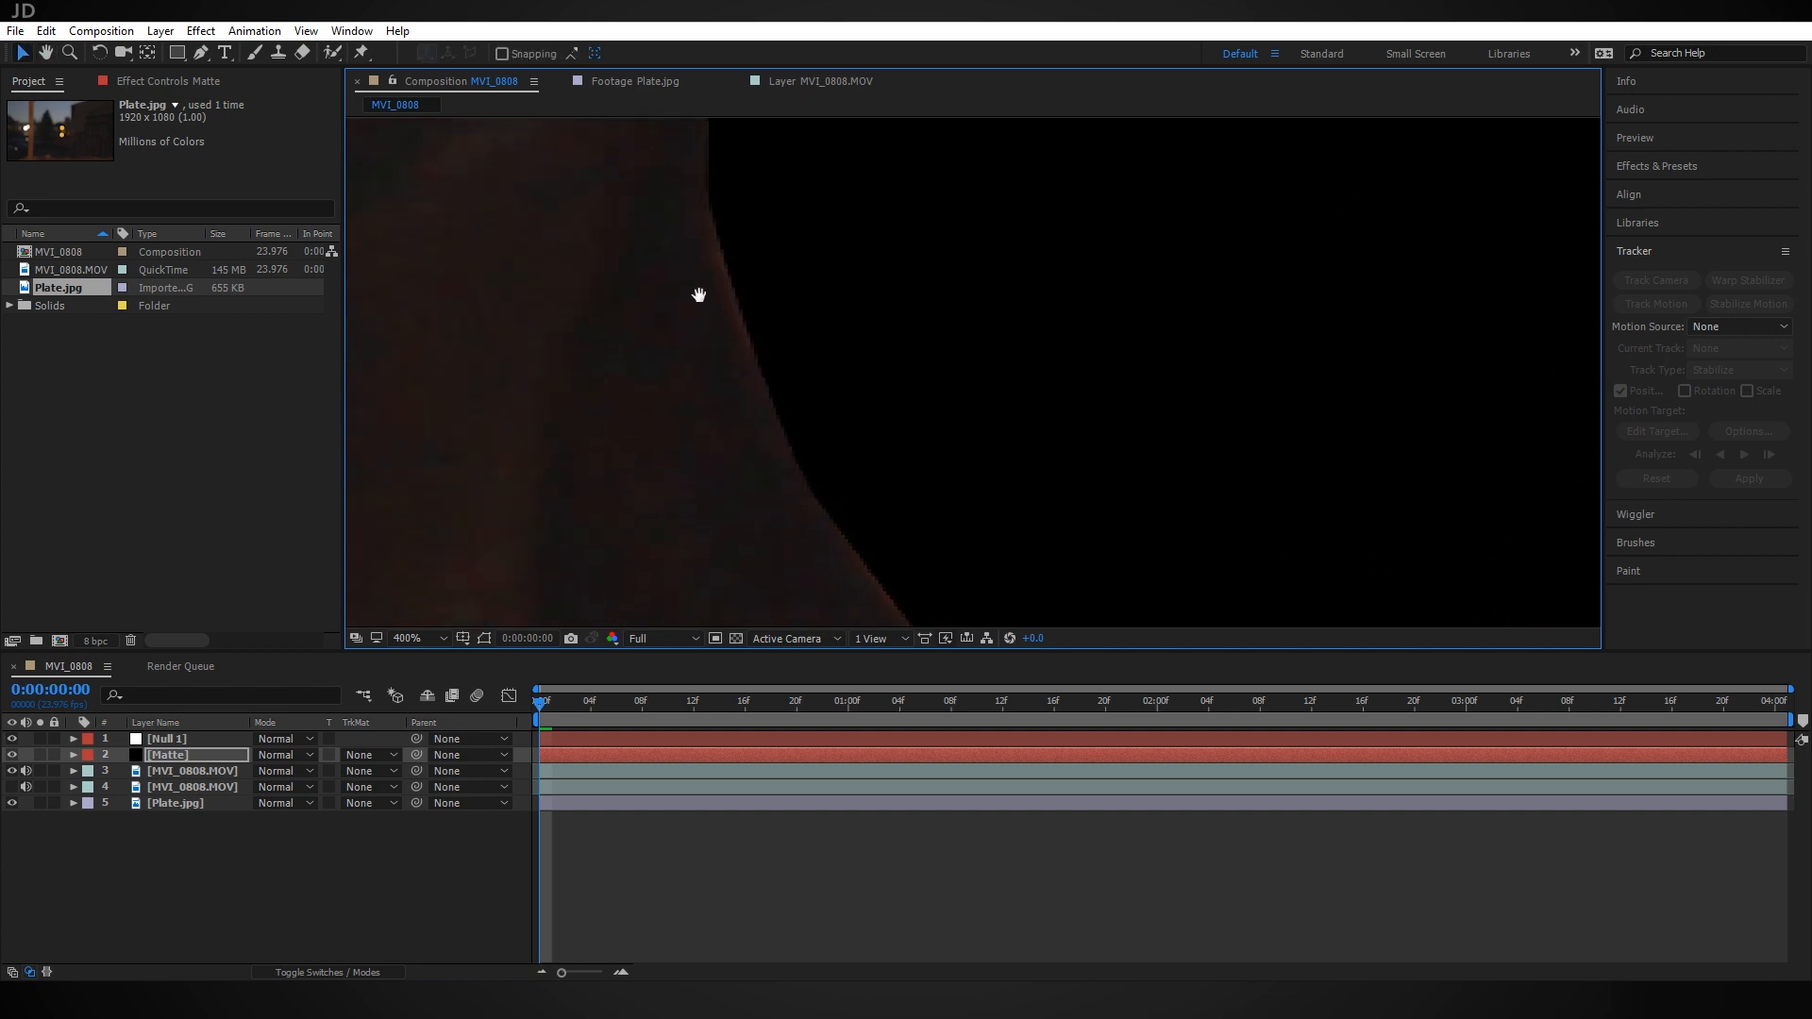
left_click_drag(696, 294, 741, 470)
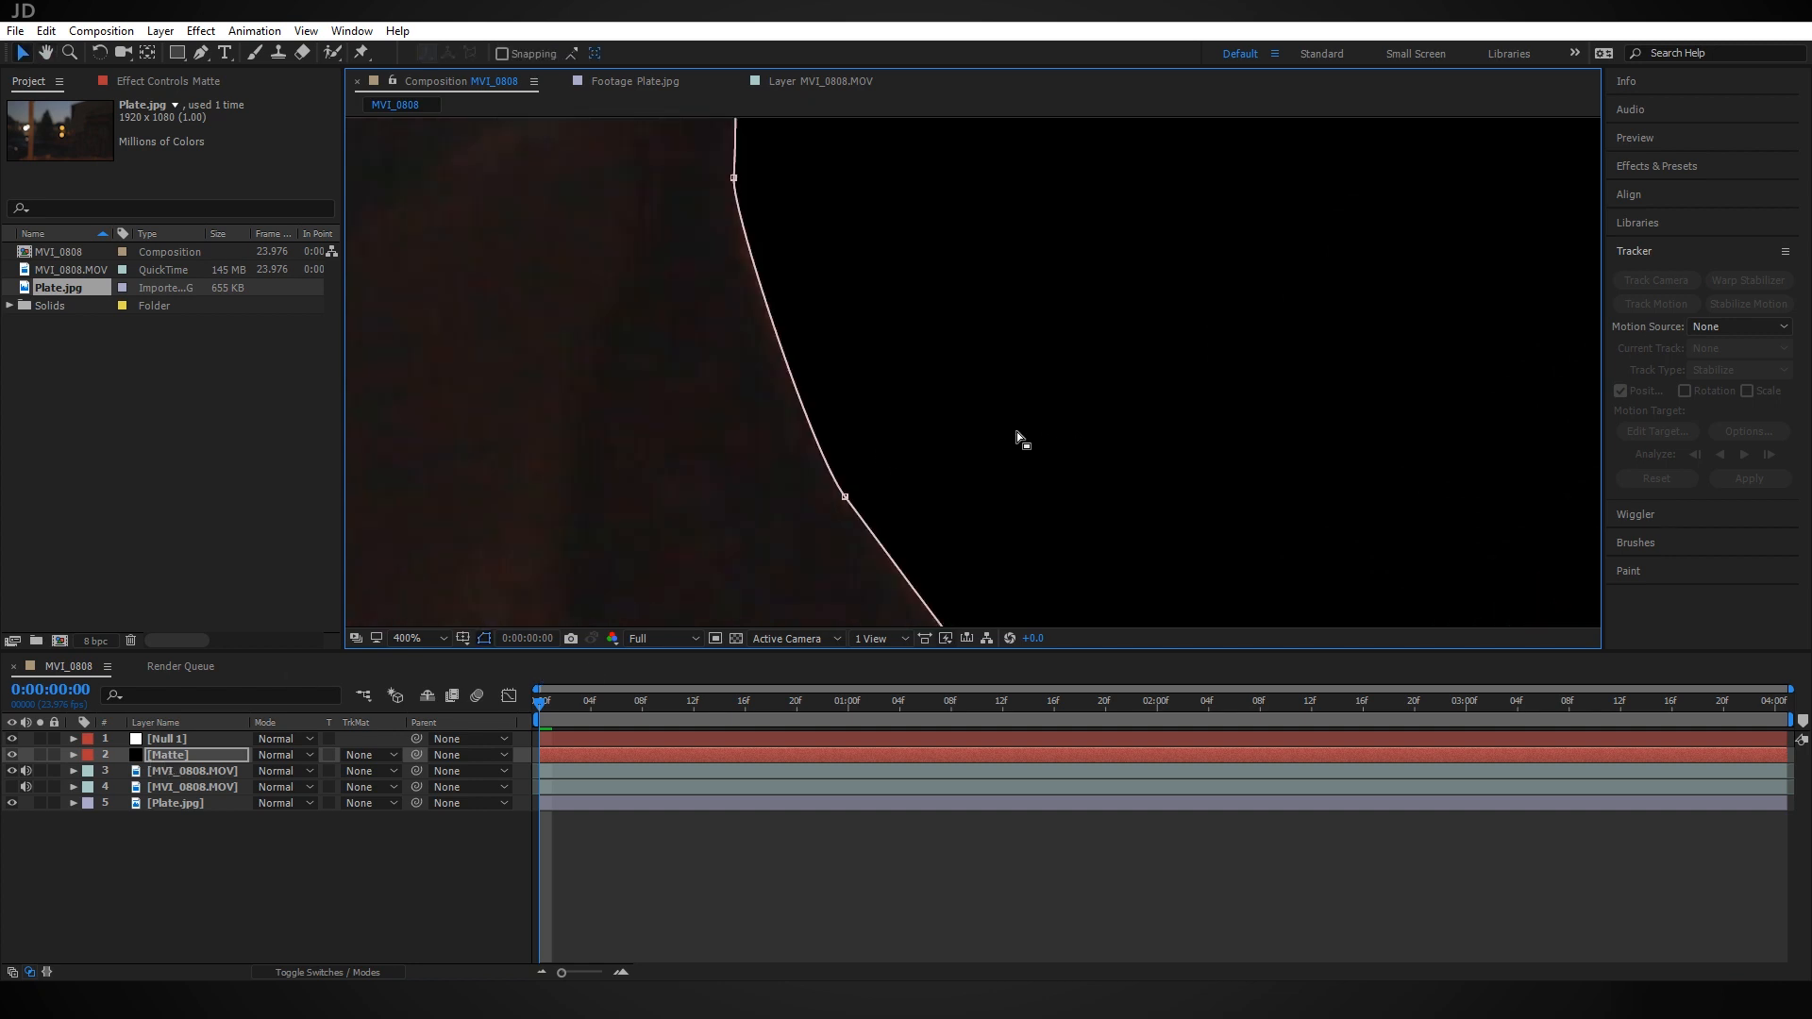
Nudge the mask points along the left-hand neckline slightly outward to cover the remaining skin edge
left_click_drag(844, 498, 838, 499)
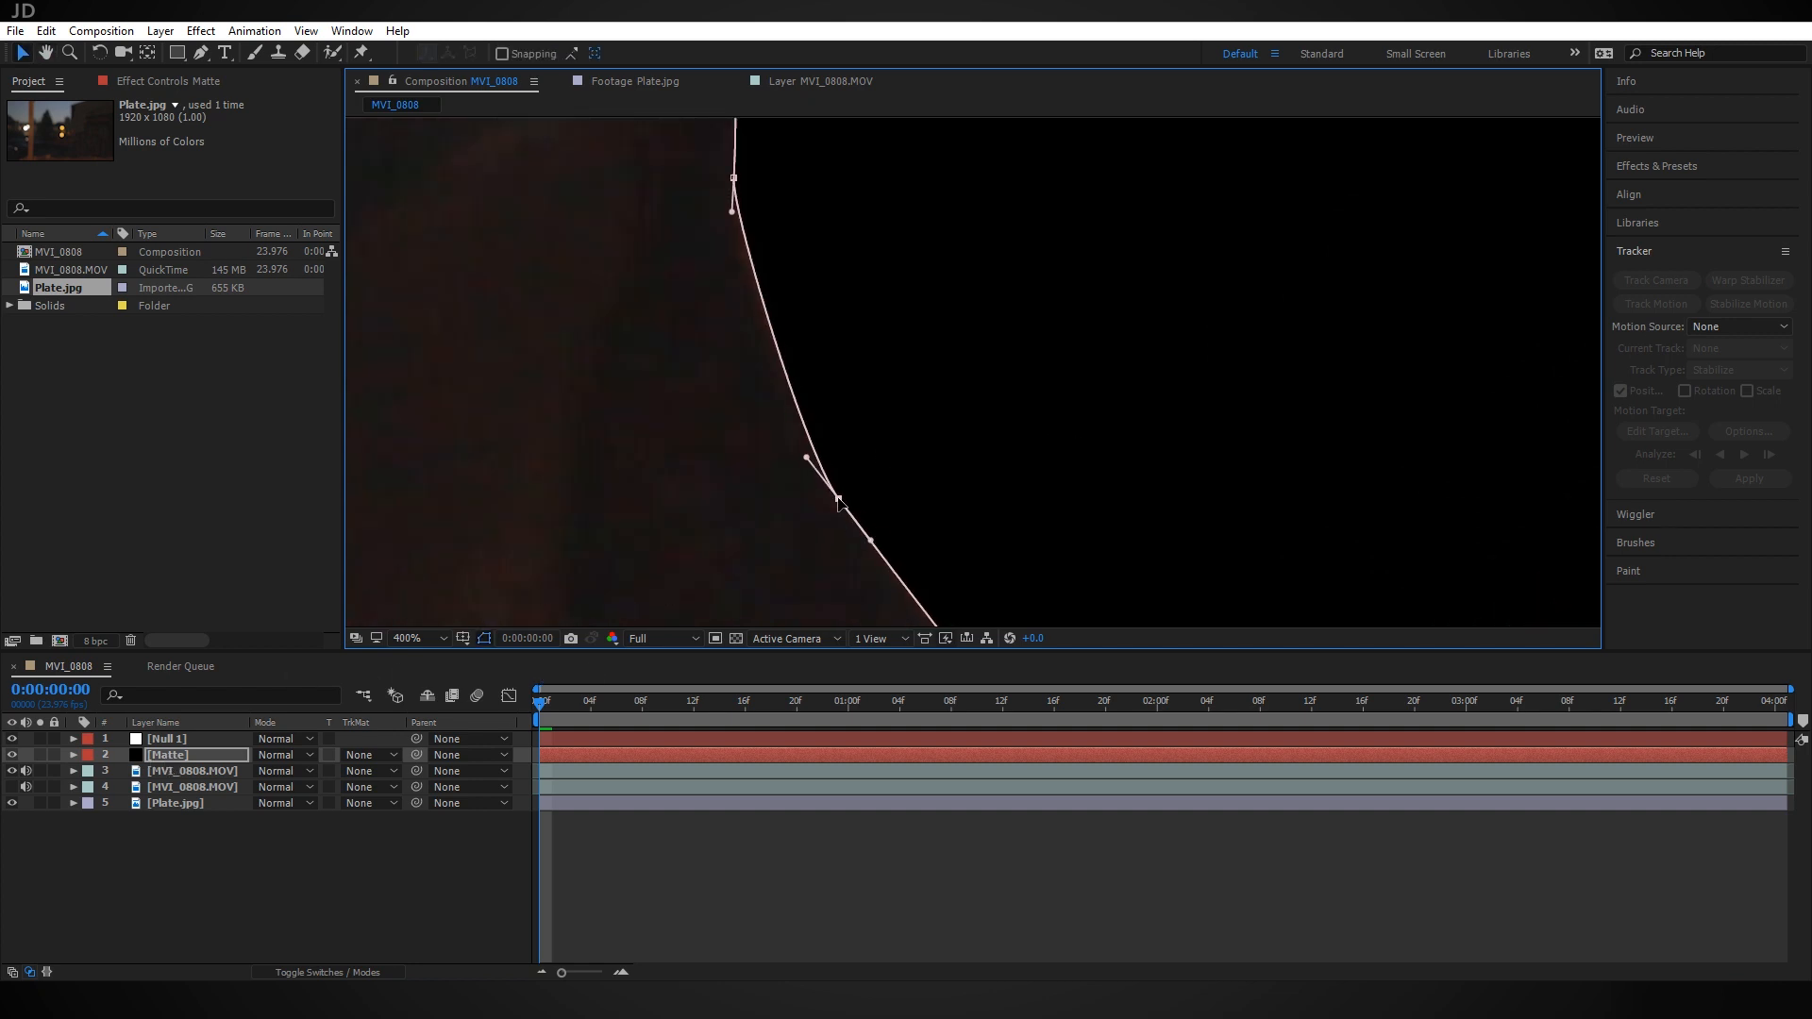
left_click_drag(733, 178, 727, 179)
left_click_drag(925, 578, 602, 193)
left_click_drag(772, 415, 574, 250)
scroll(919, 424, "down", 1)
left_click_drag(1026, 431, 1002, 445)
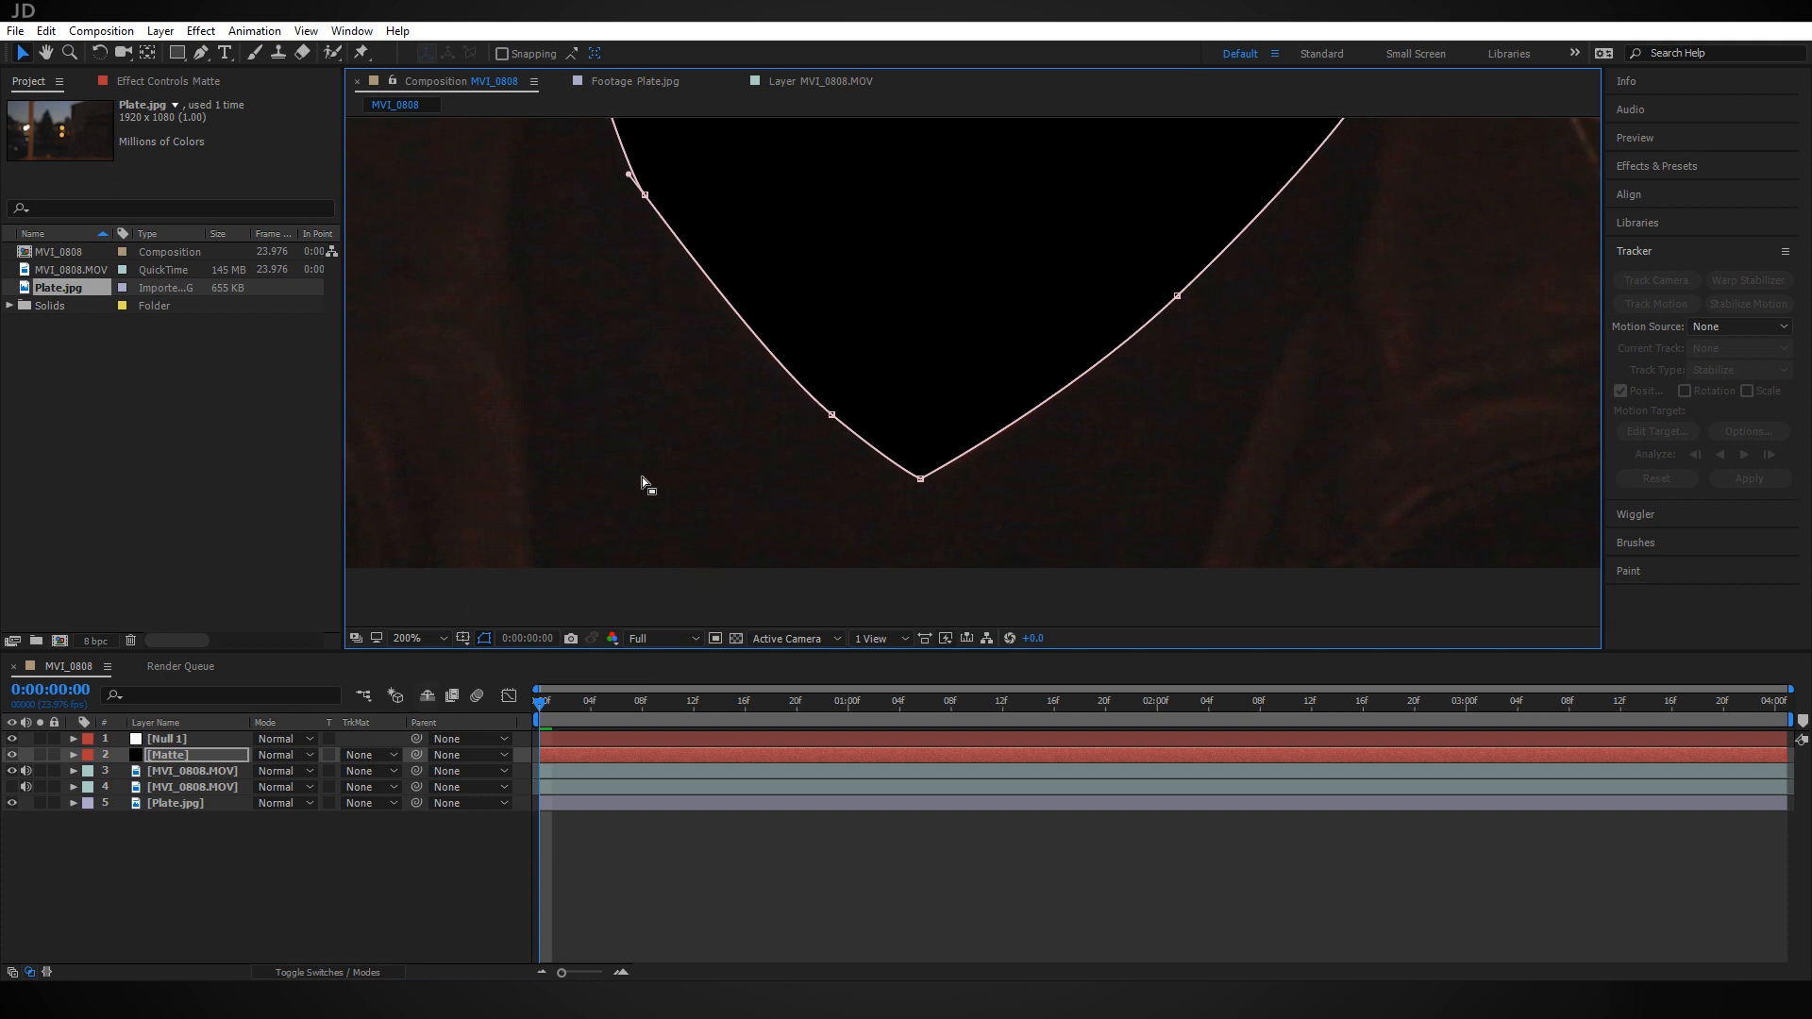
Set the Mask Expansion of the Matte layer's Mask 1 to 2 pixels
key("m")
key("m")
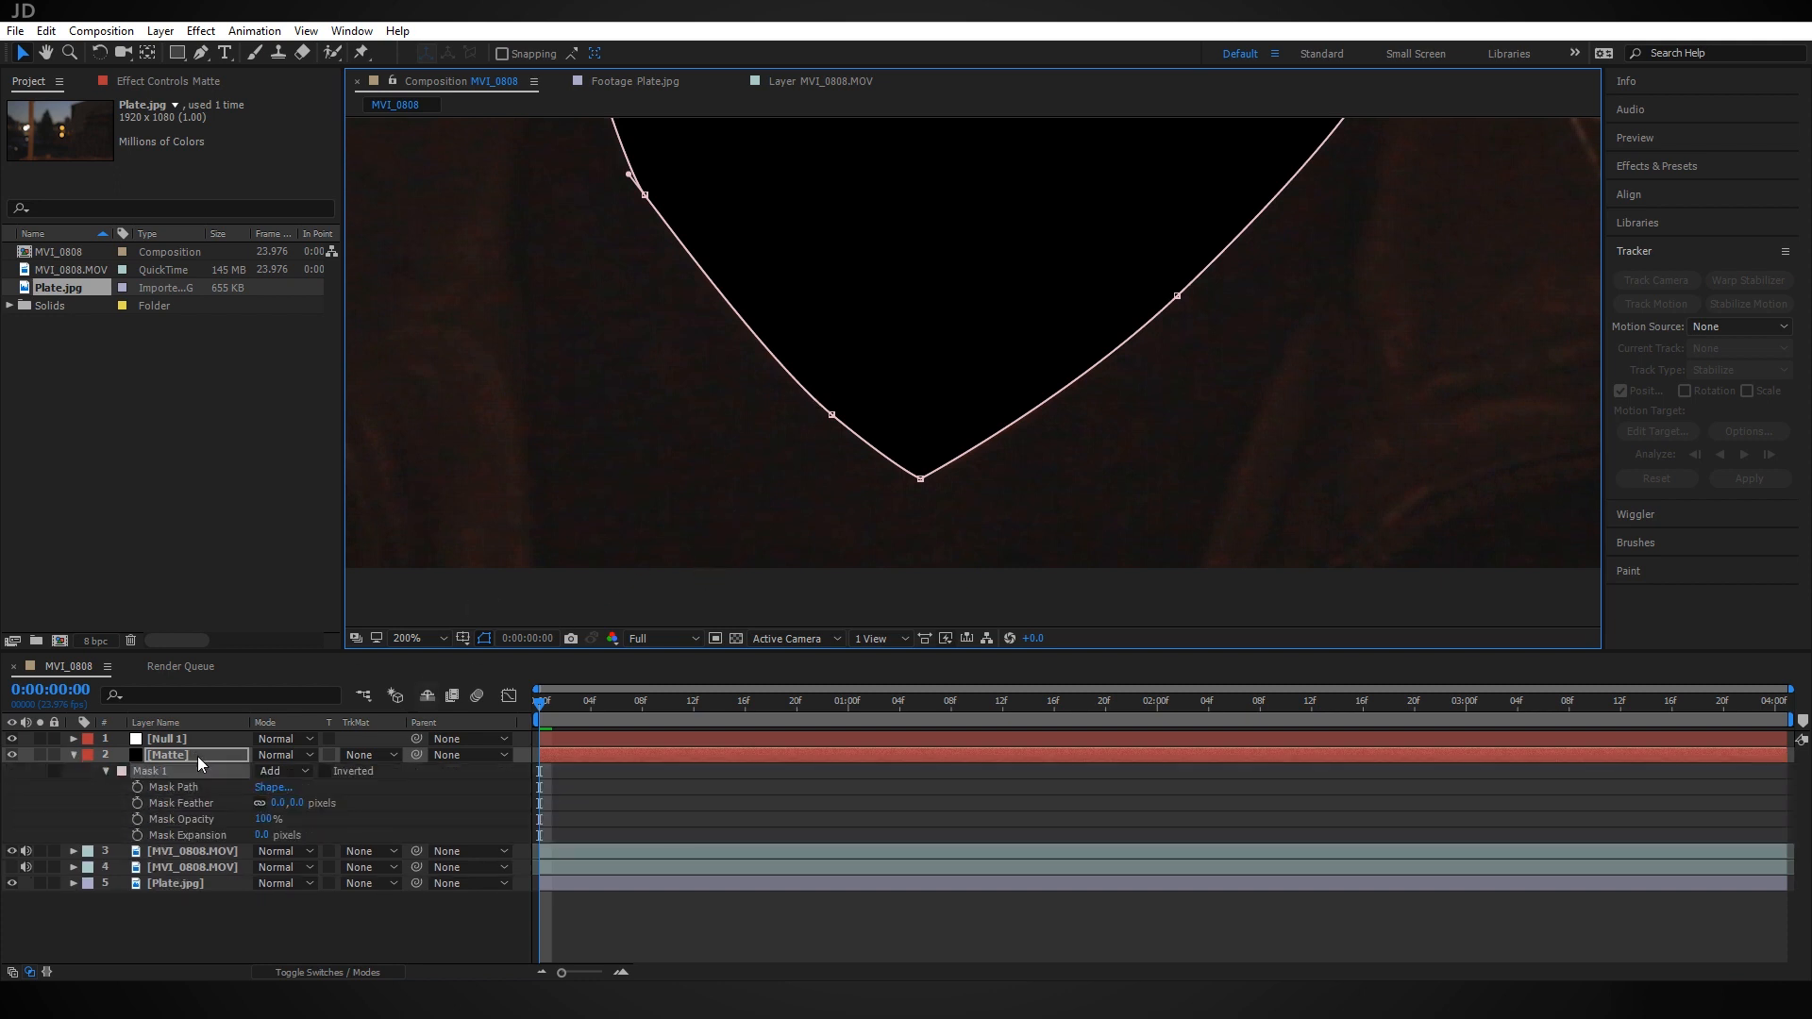
left_click_drag(263, 834, 270, 834)
left_click(264, 835)
type("2")
key("Return")
left_click_drag(973, 448, 868, 496)
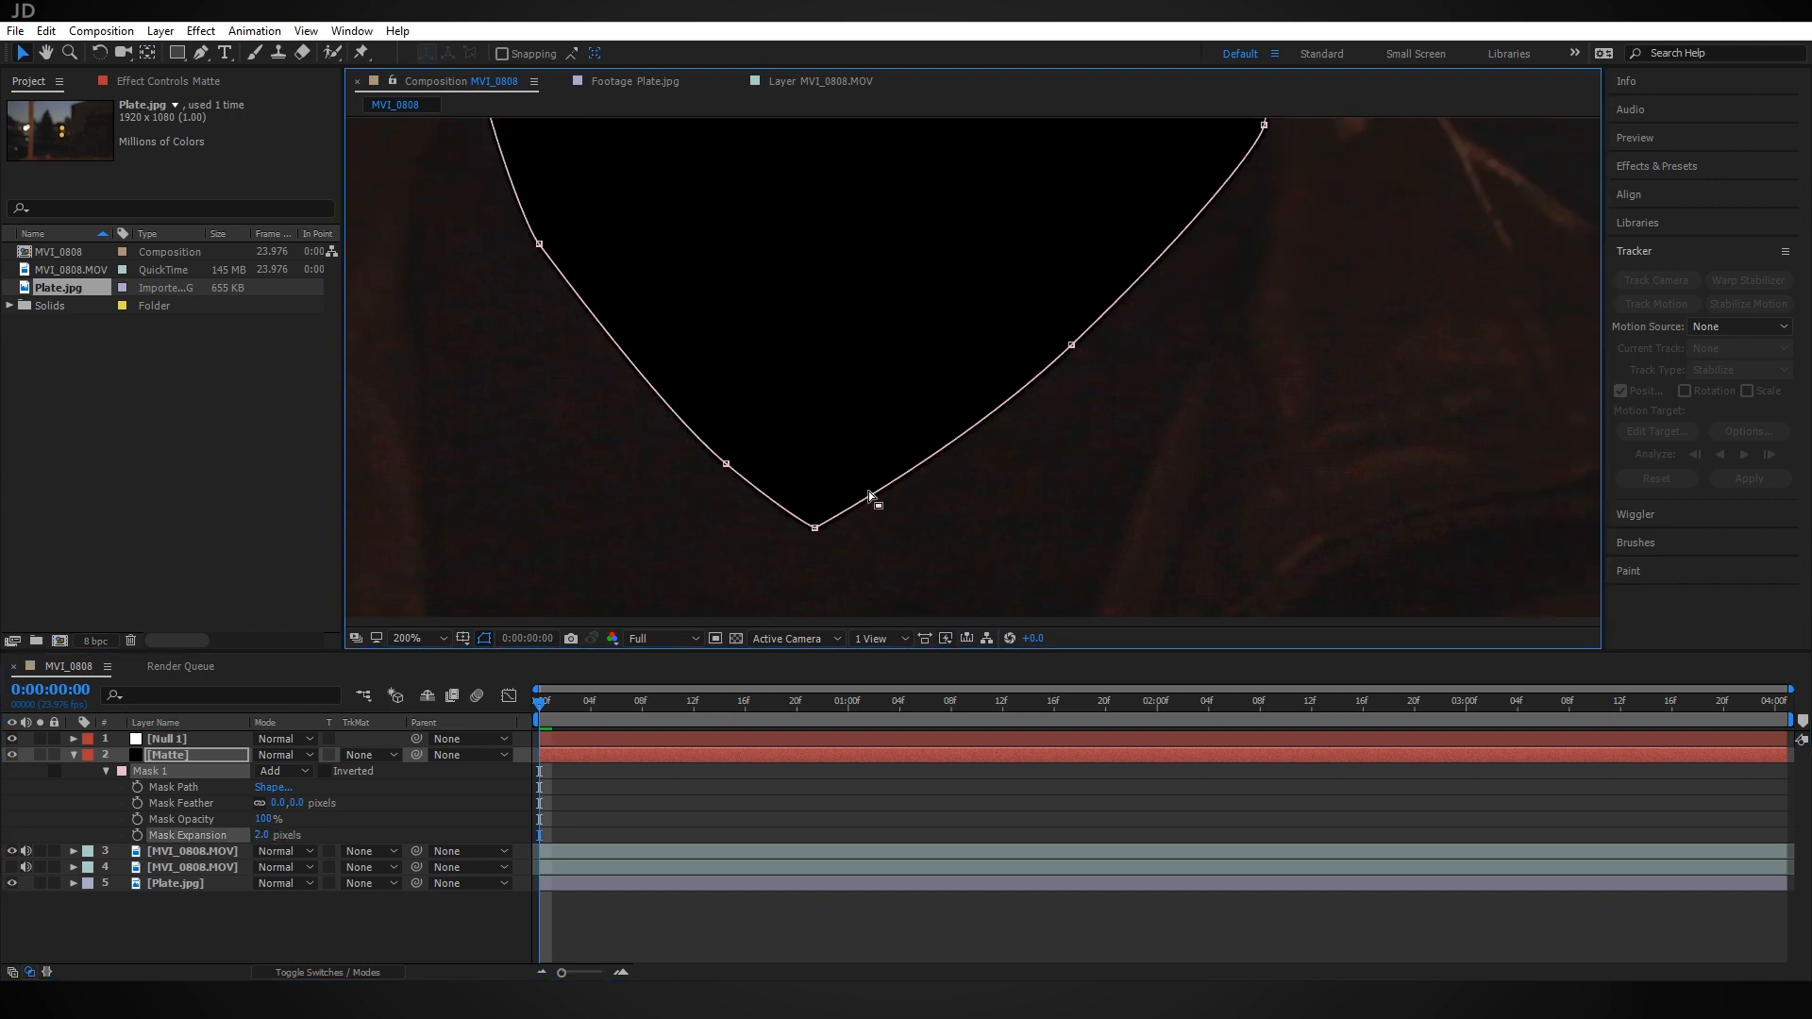
Set the upper MVI_0808.MOV layer's track matte to Alpha Inverted Matte using the Matte layer
left_click(360, 973)
left_click(360, 973)
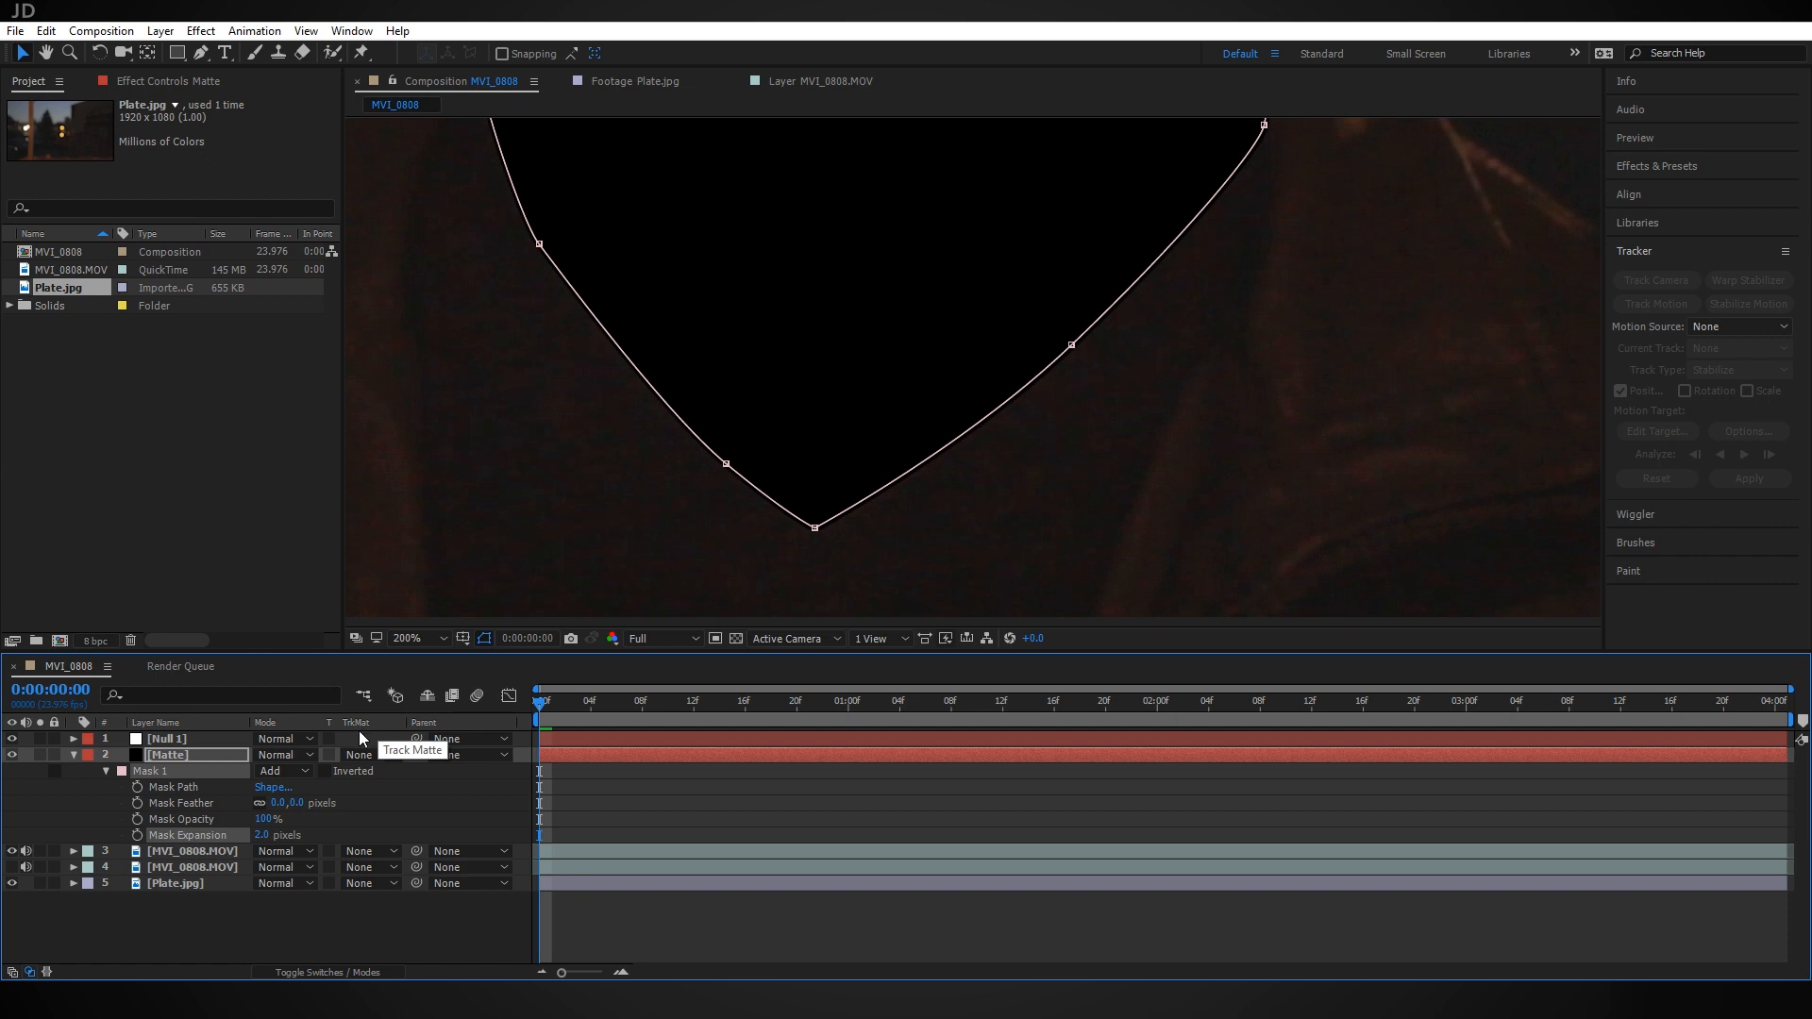
left_click(200, 852)
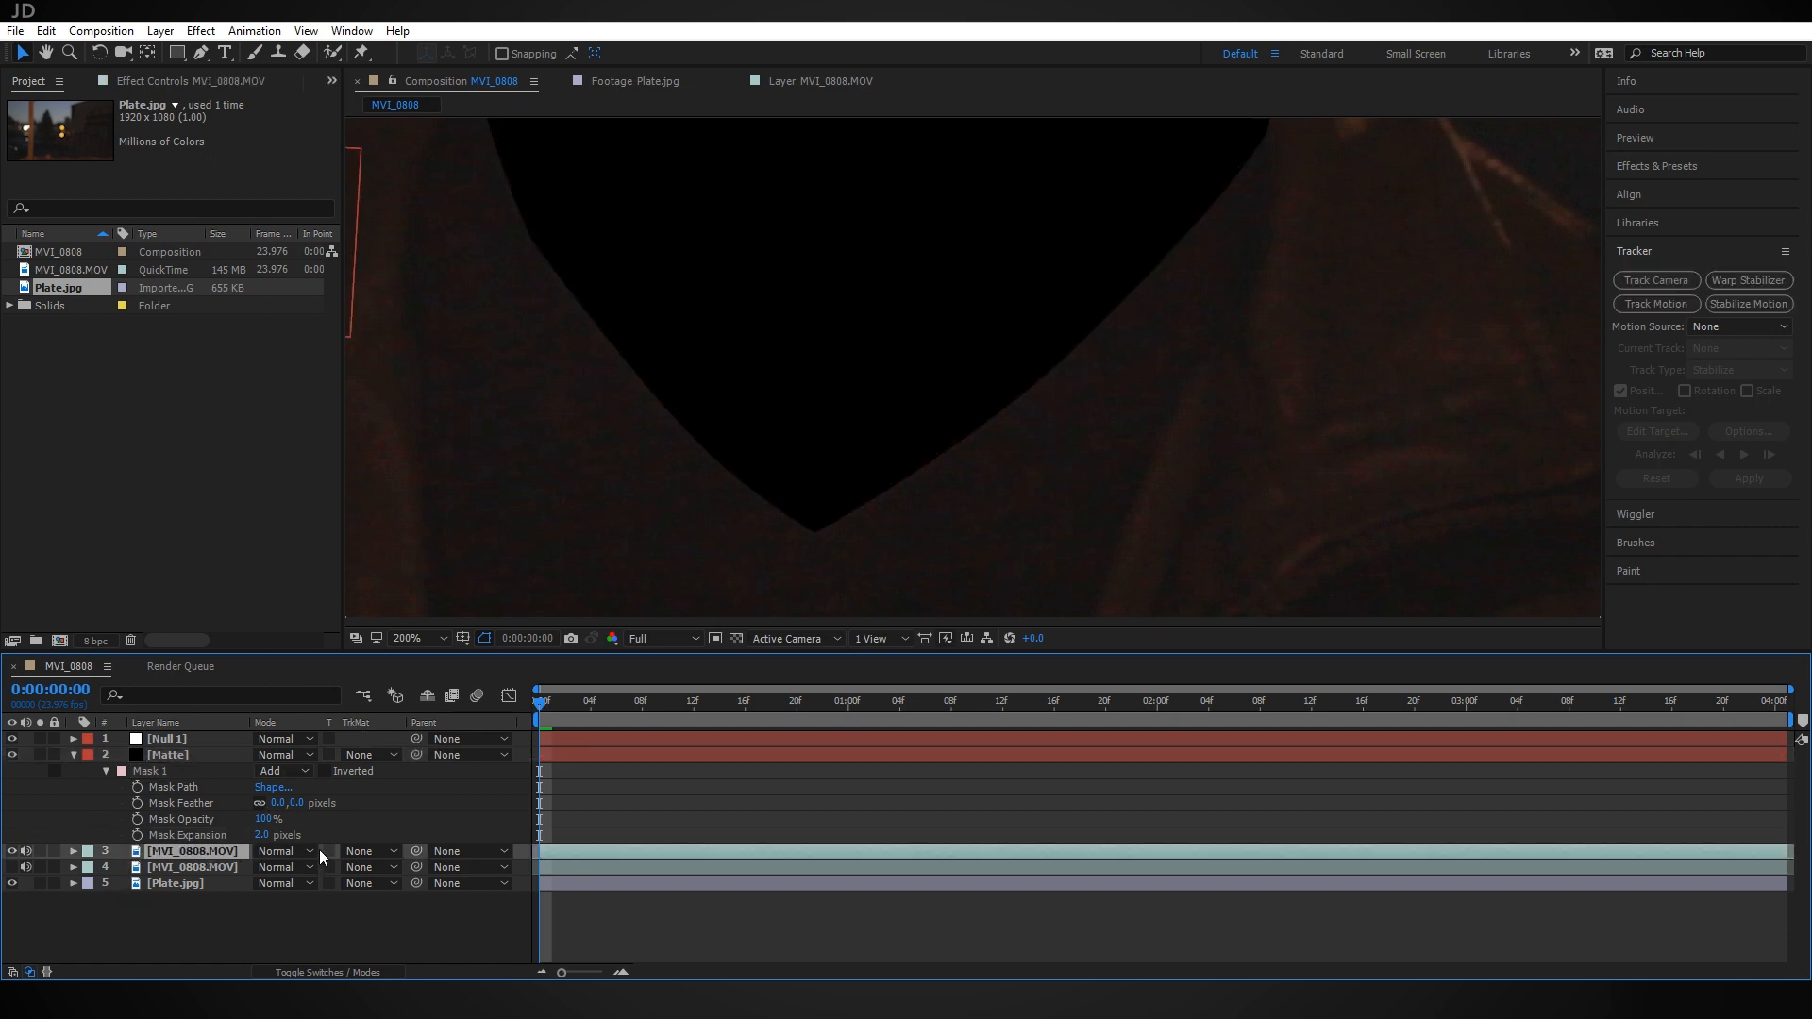
left_click(389, 853)
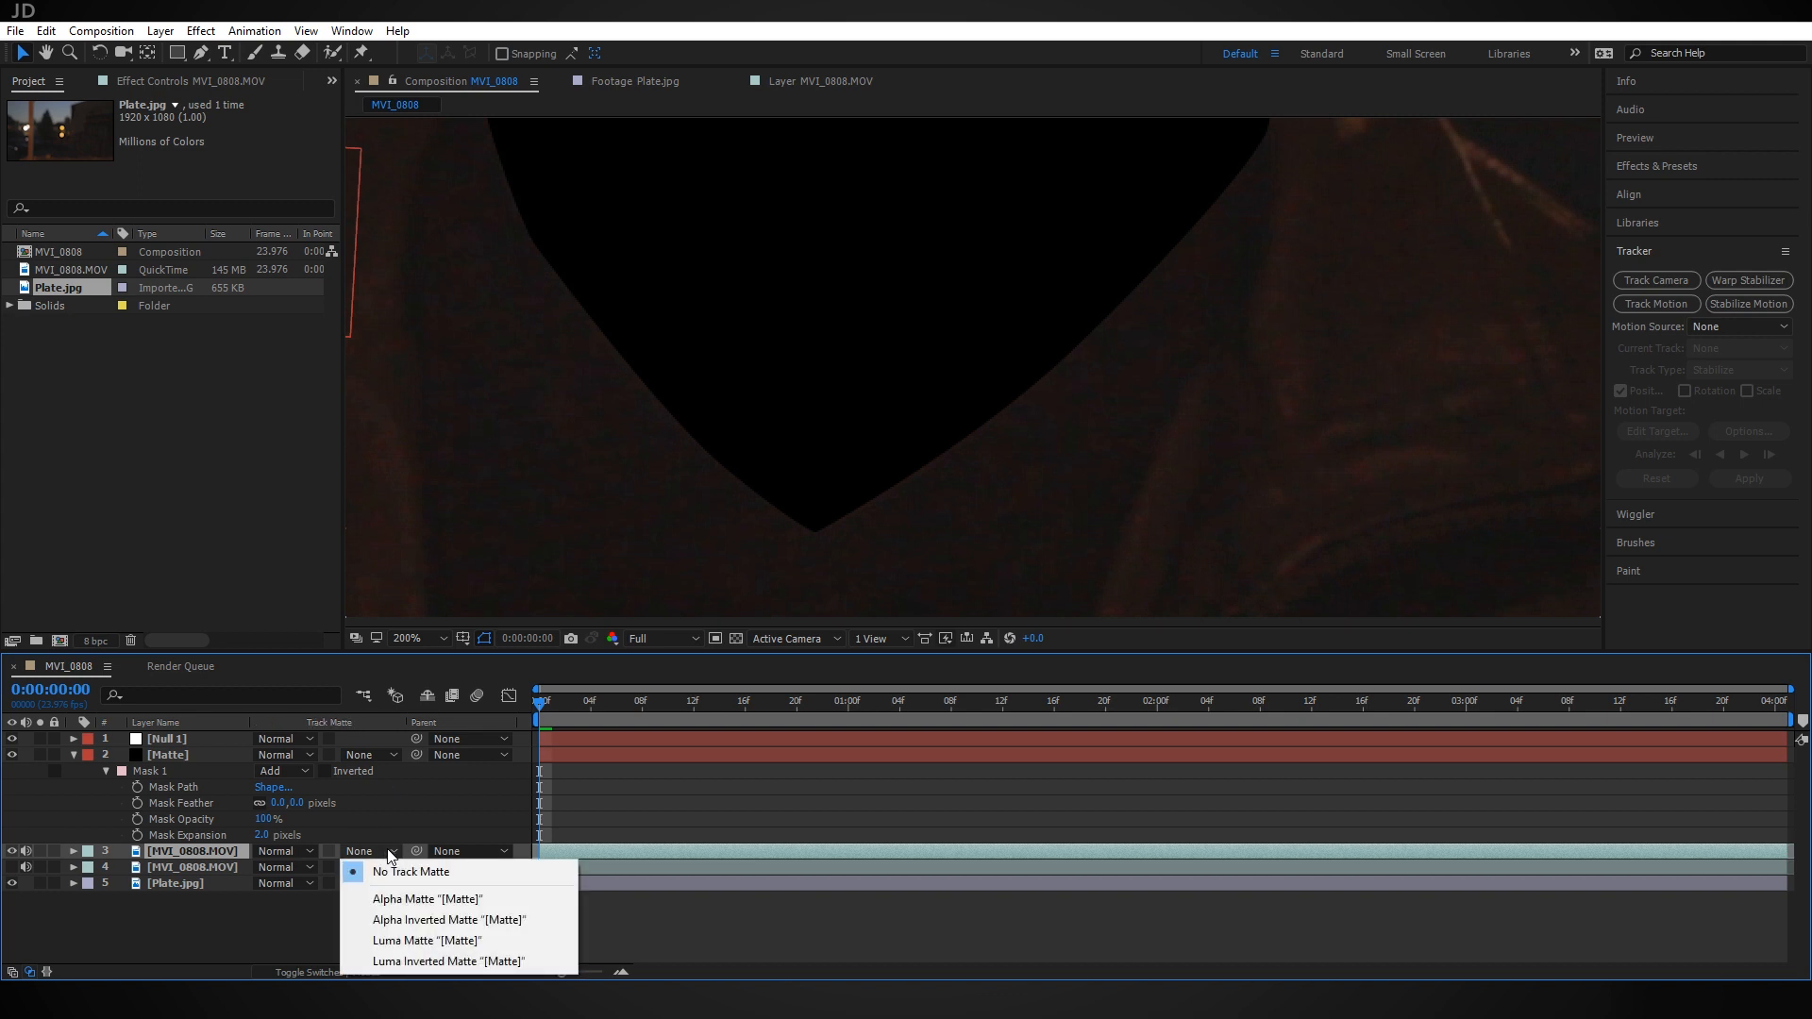
left_click(400, 923)
scroll(1098, 262, "down", 4)
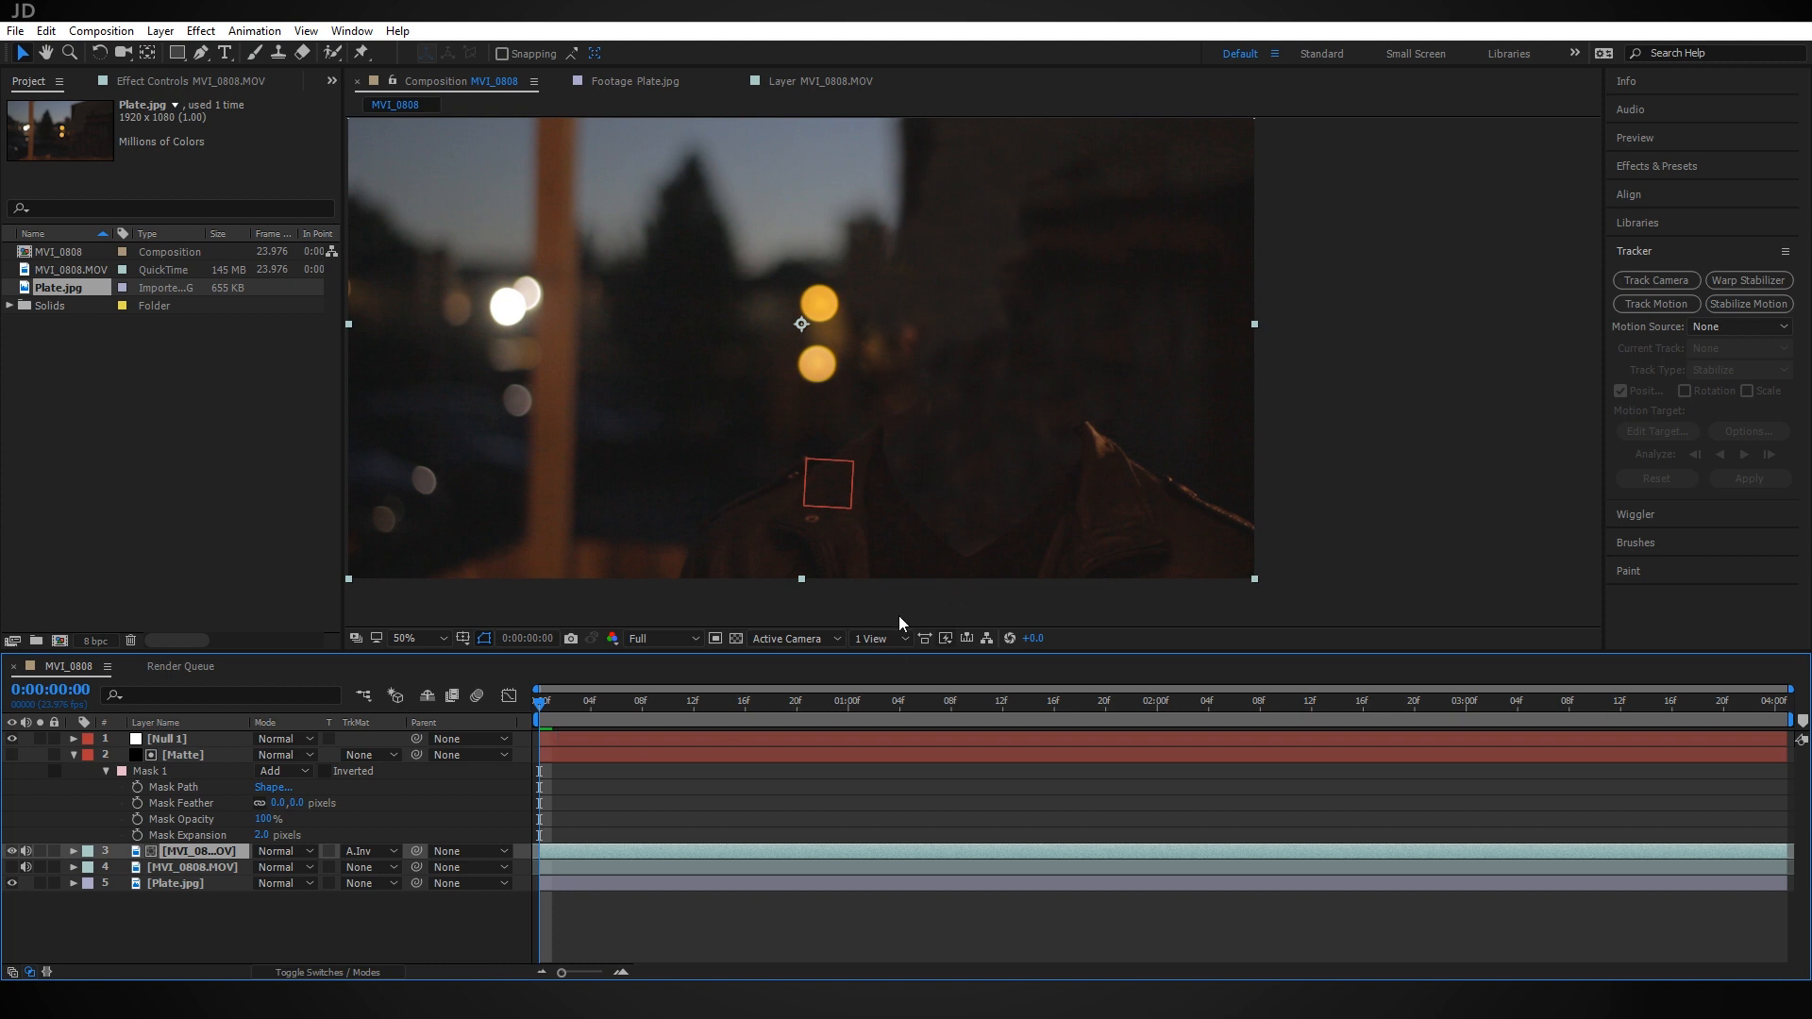
Parent the Matte layer to Null 1 and play the shot to check the mask's fit at the neckline
left_click(151, 754)
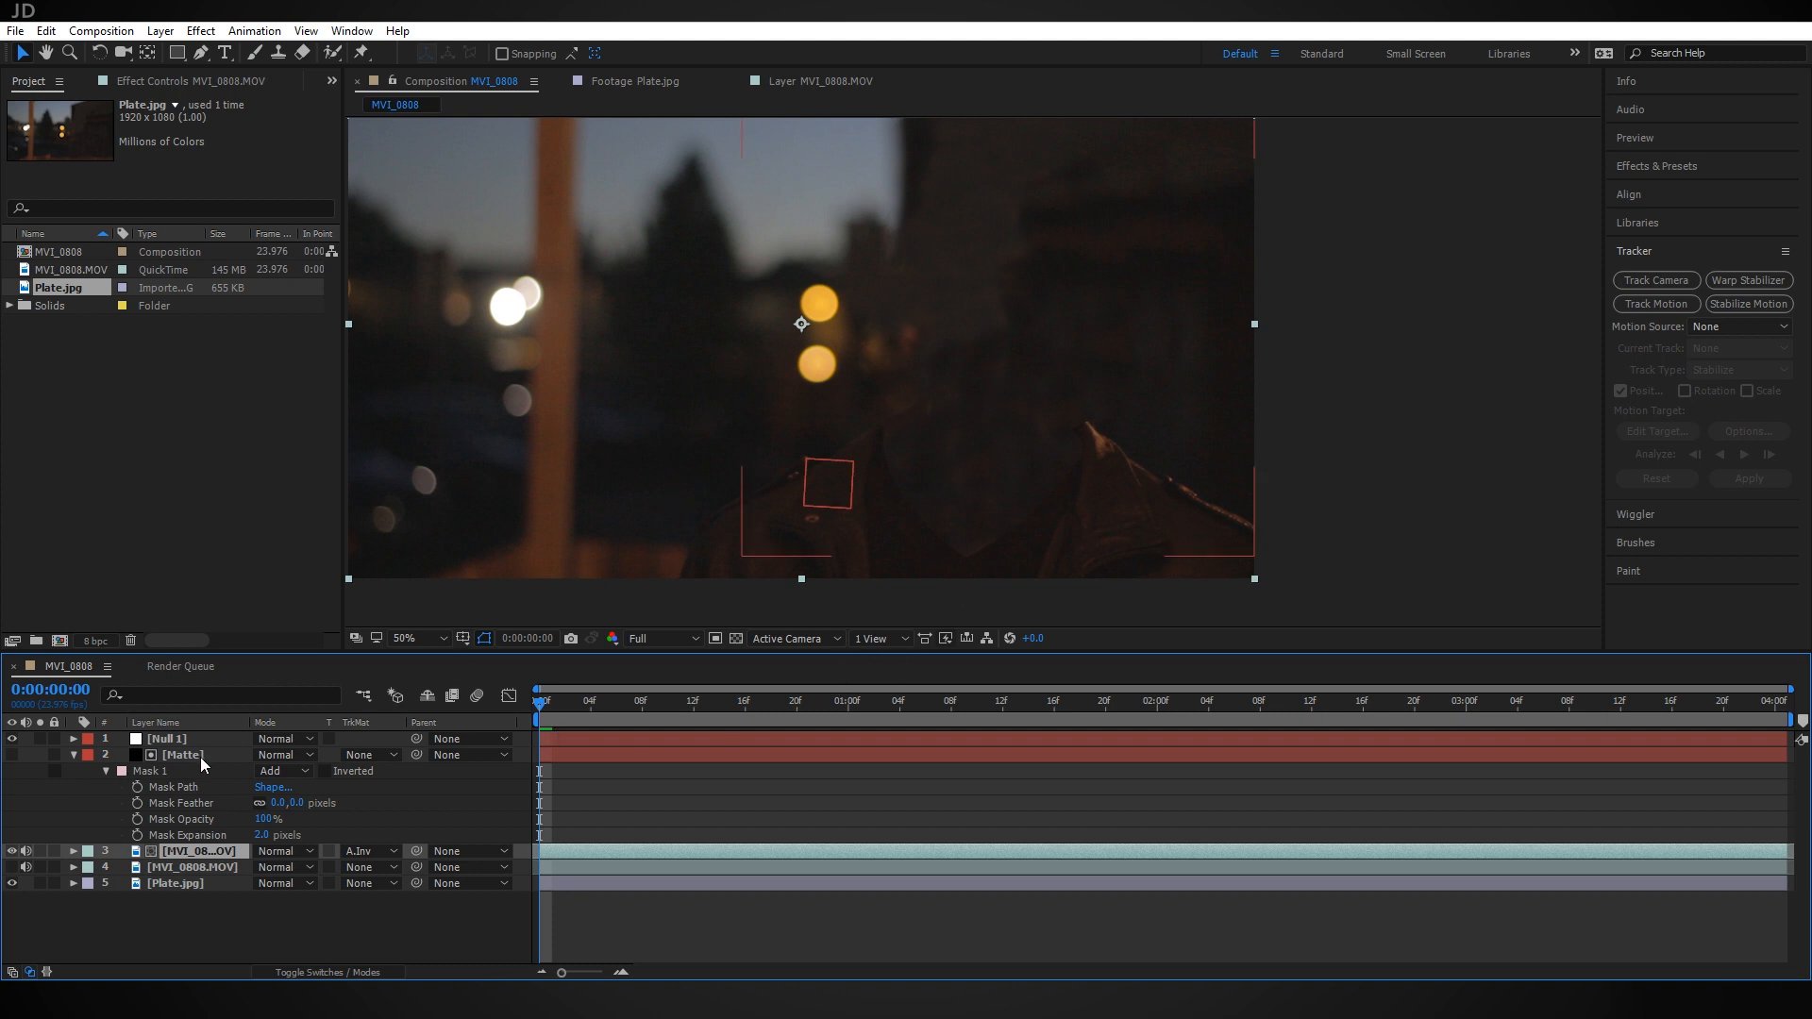
left_click(202, 756)
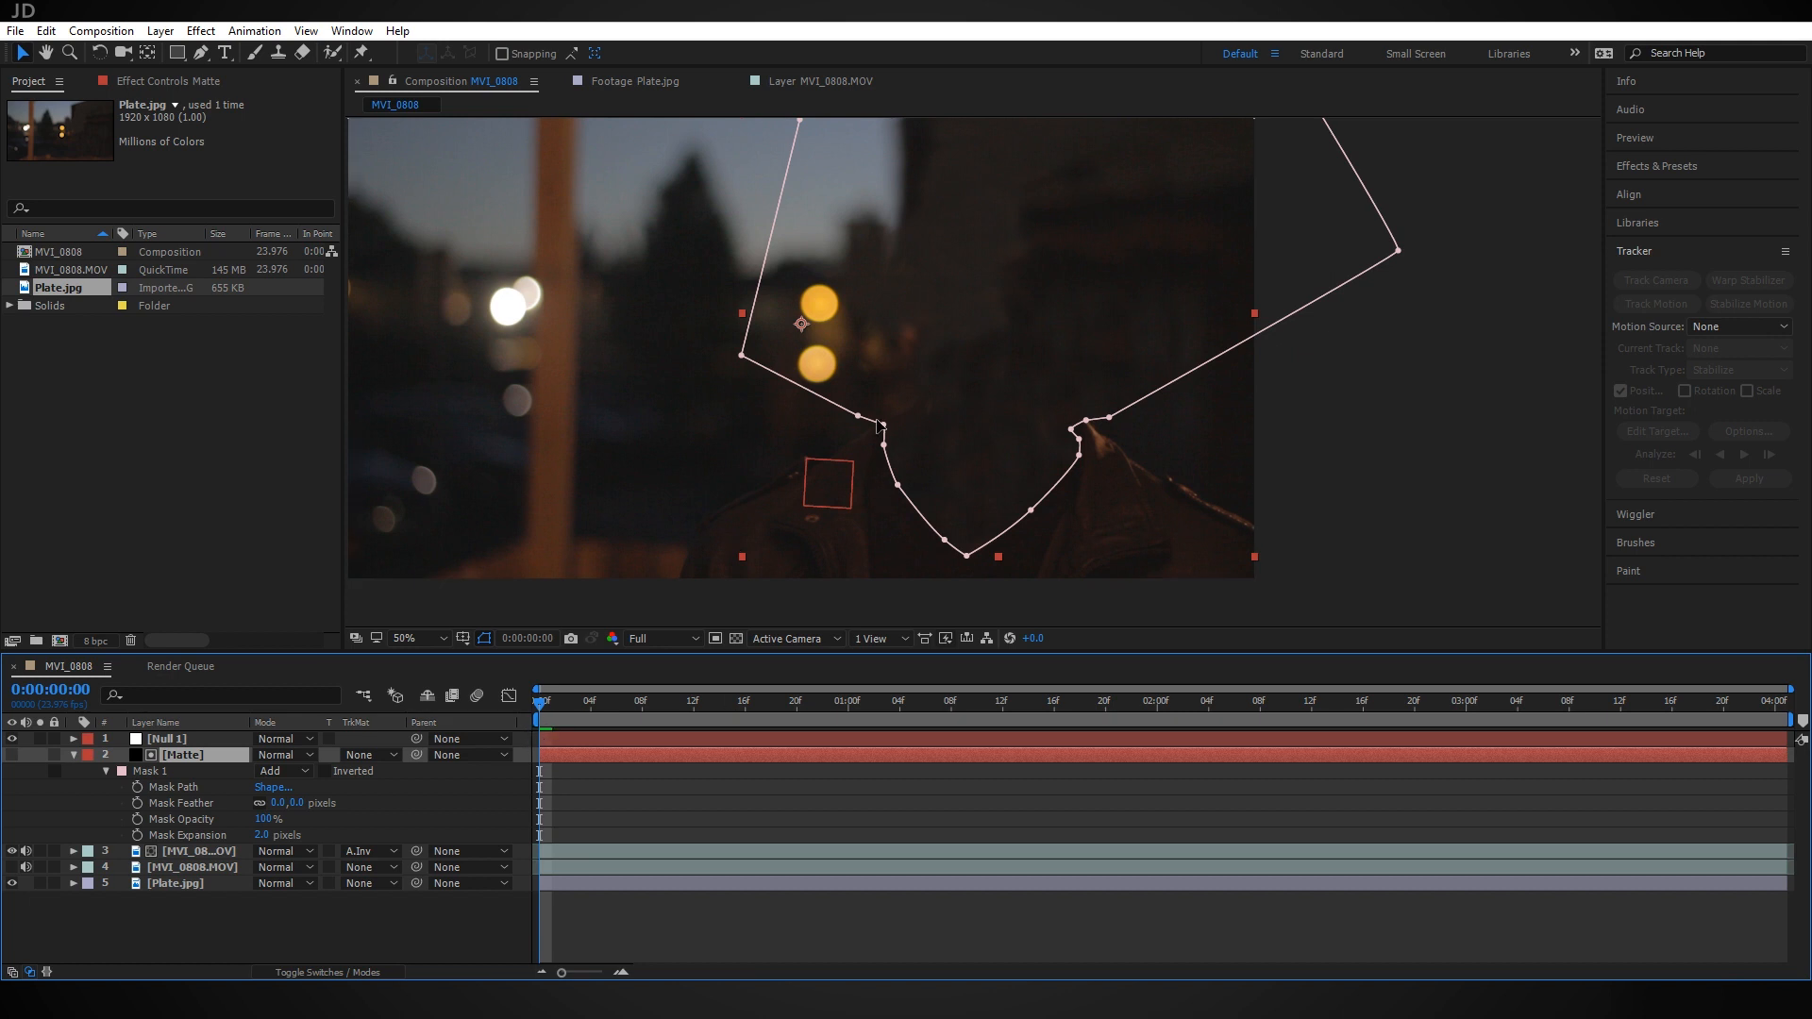
left_click_drag(416, 756, 219, 738)
key("space")
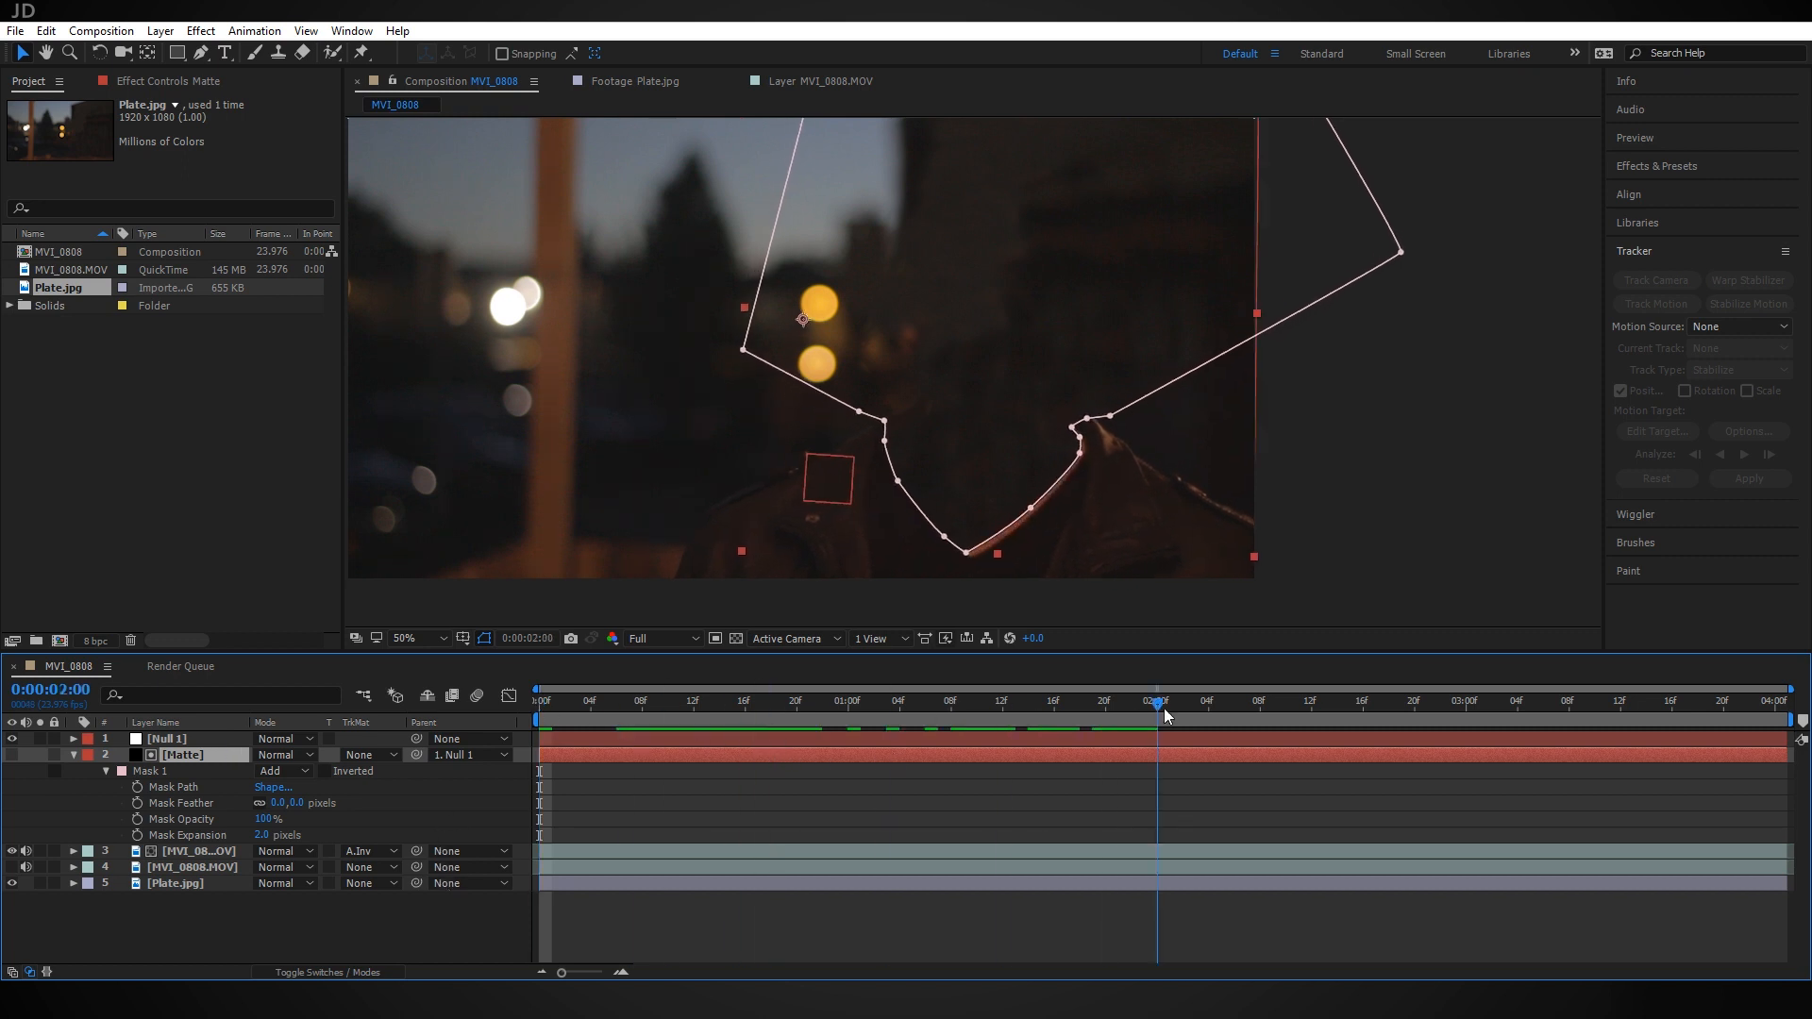
left_click_drag(1230, 498, 1125, 462)
scroll(1217, 443, "up", 1)
scroll(948, 439, "up", 2)
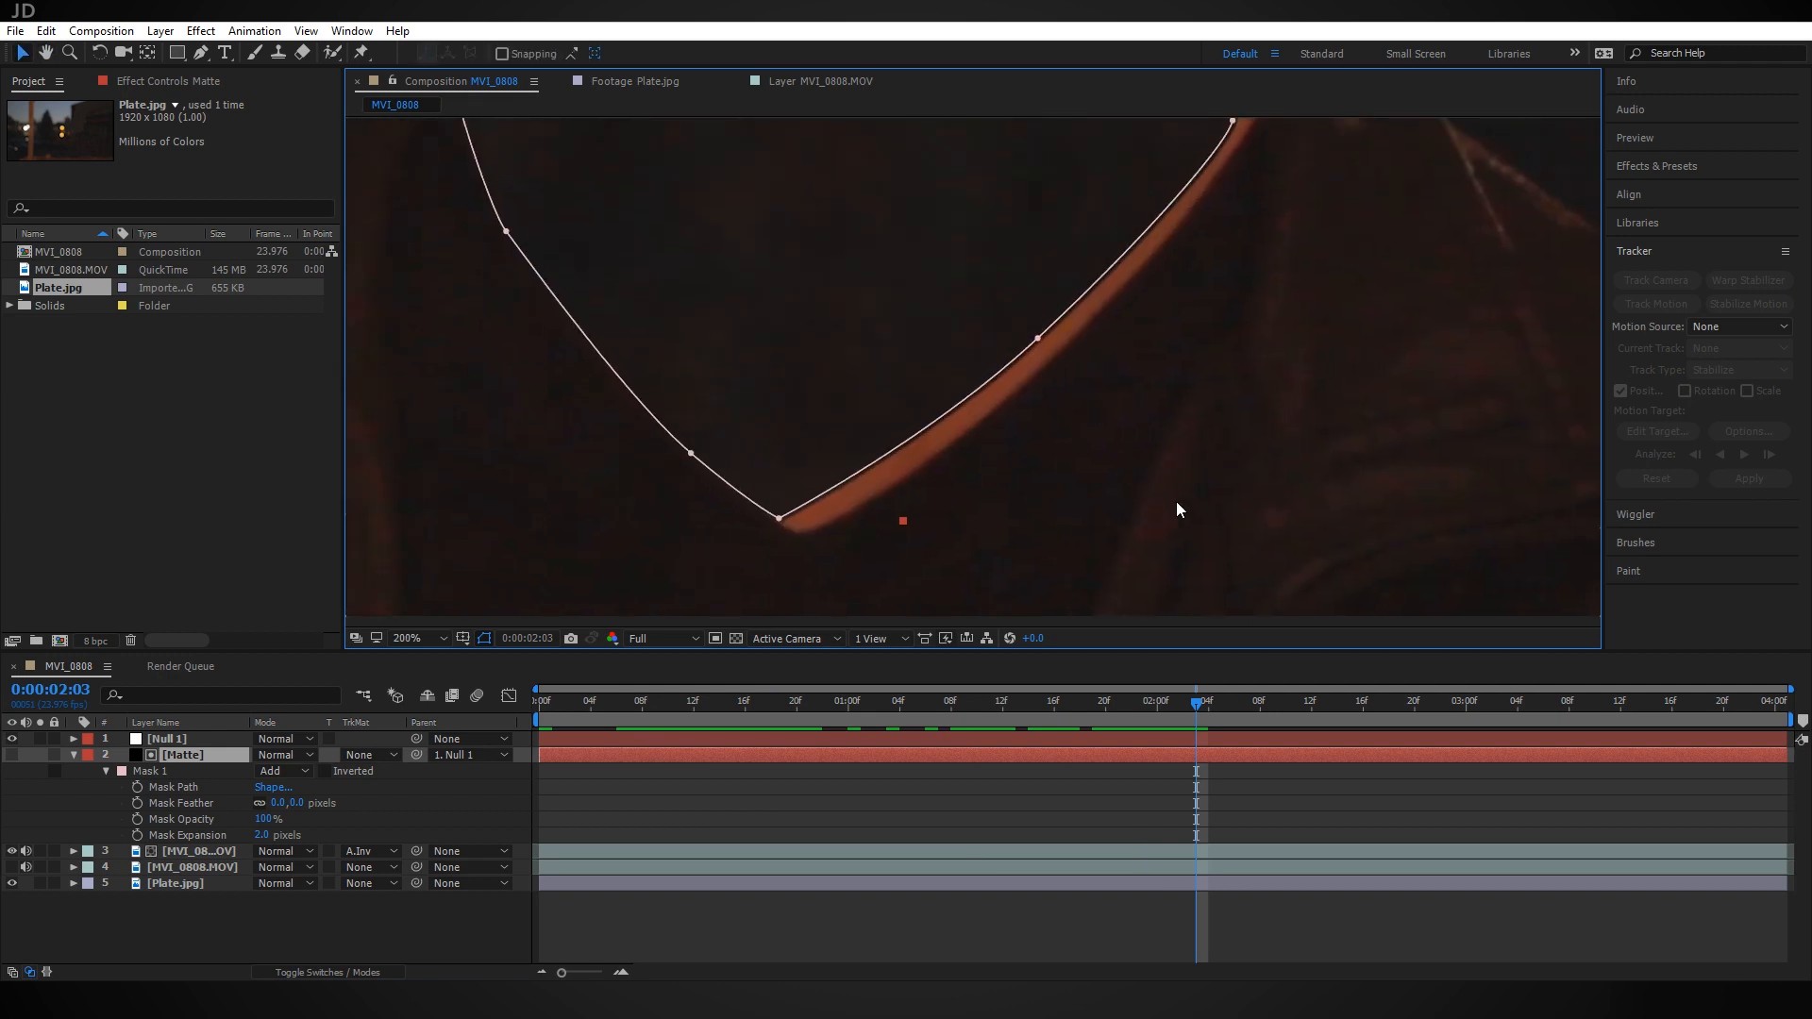
Start Mask Path keyframes at the first frame and correct the mask shape at about 22 frames and at 0:00:02:00
left_click_drag(688, 705, 163, 787)
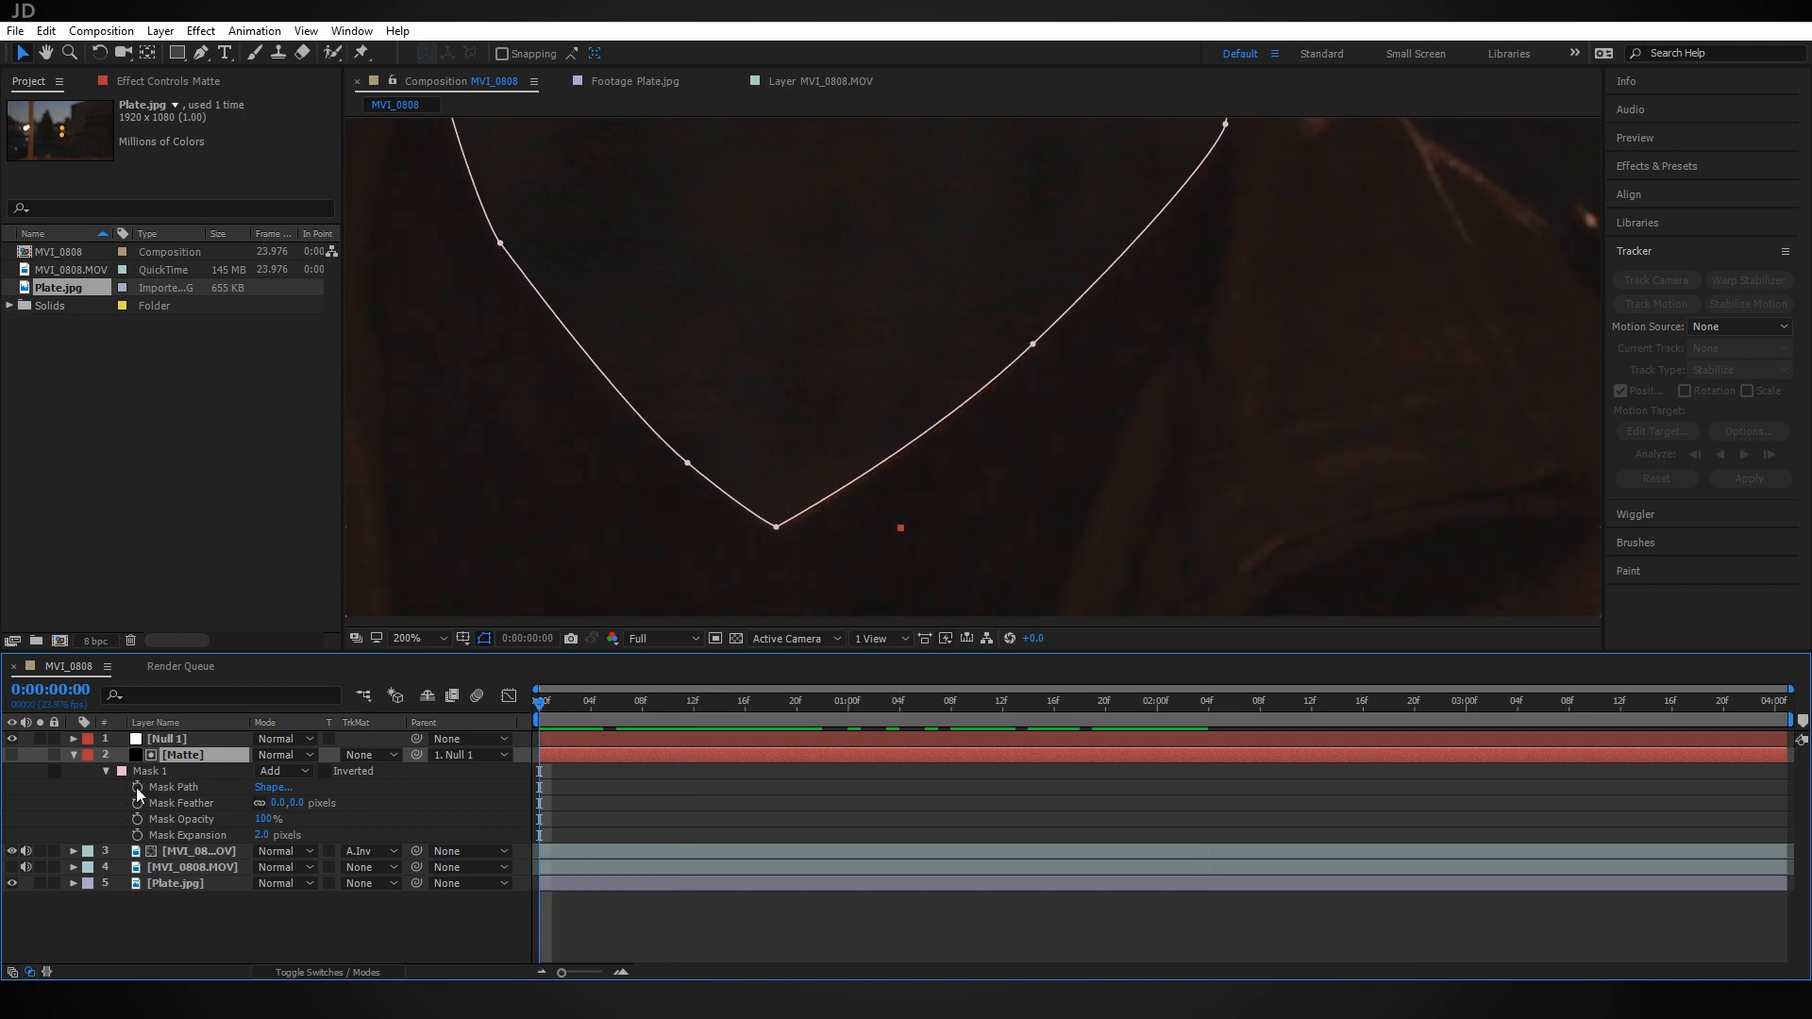
left_click(138, 788)
left_click_drag(586, 710, 820, 716)
left_click_drag(733, 543, 752, 552)
left_click_drag(686, 366, 945, 495)
left_click(755, 282)
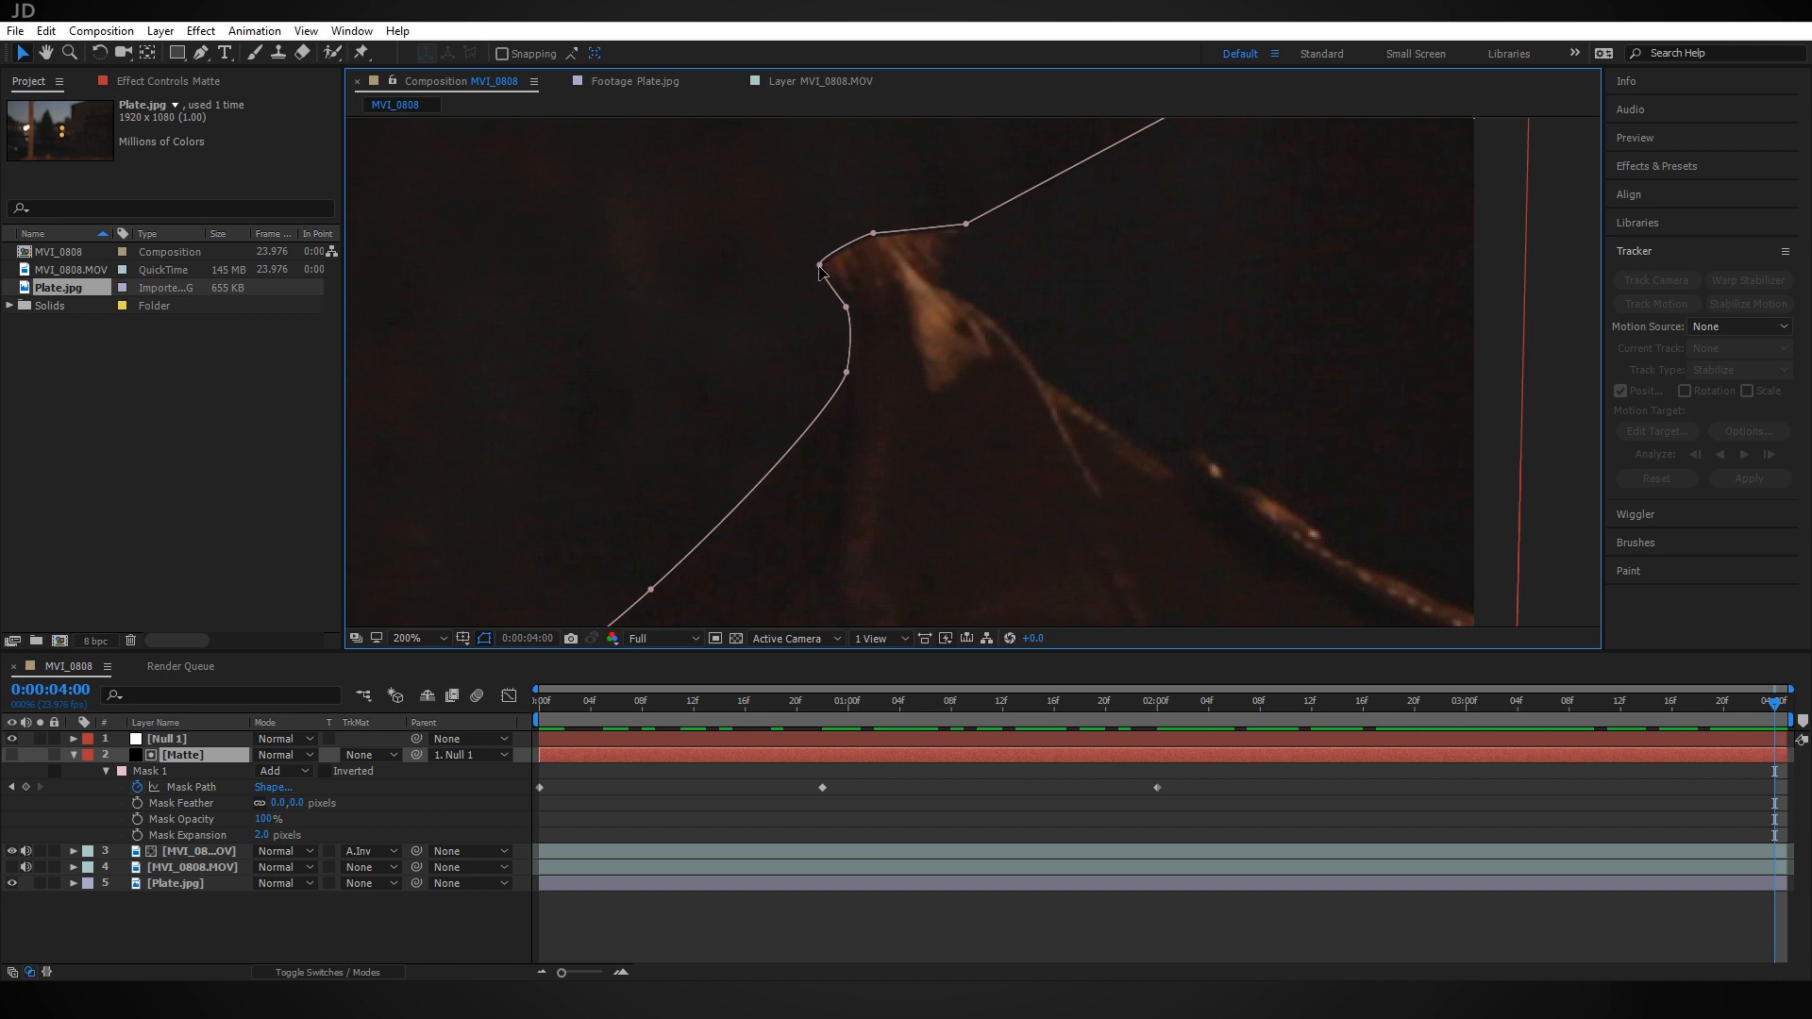
Refit the mask to the right-hand collar tip at 0:00:04:00, add a correction at about 0:00:02:16, and play the result
left_click_drag(819, 267, 906, 294)
left_click_drag(873, 235, 985, 261)
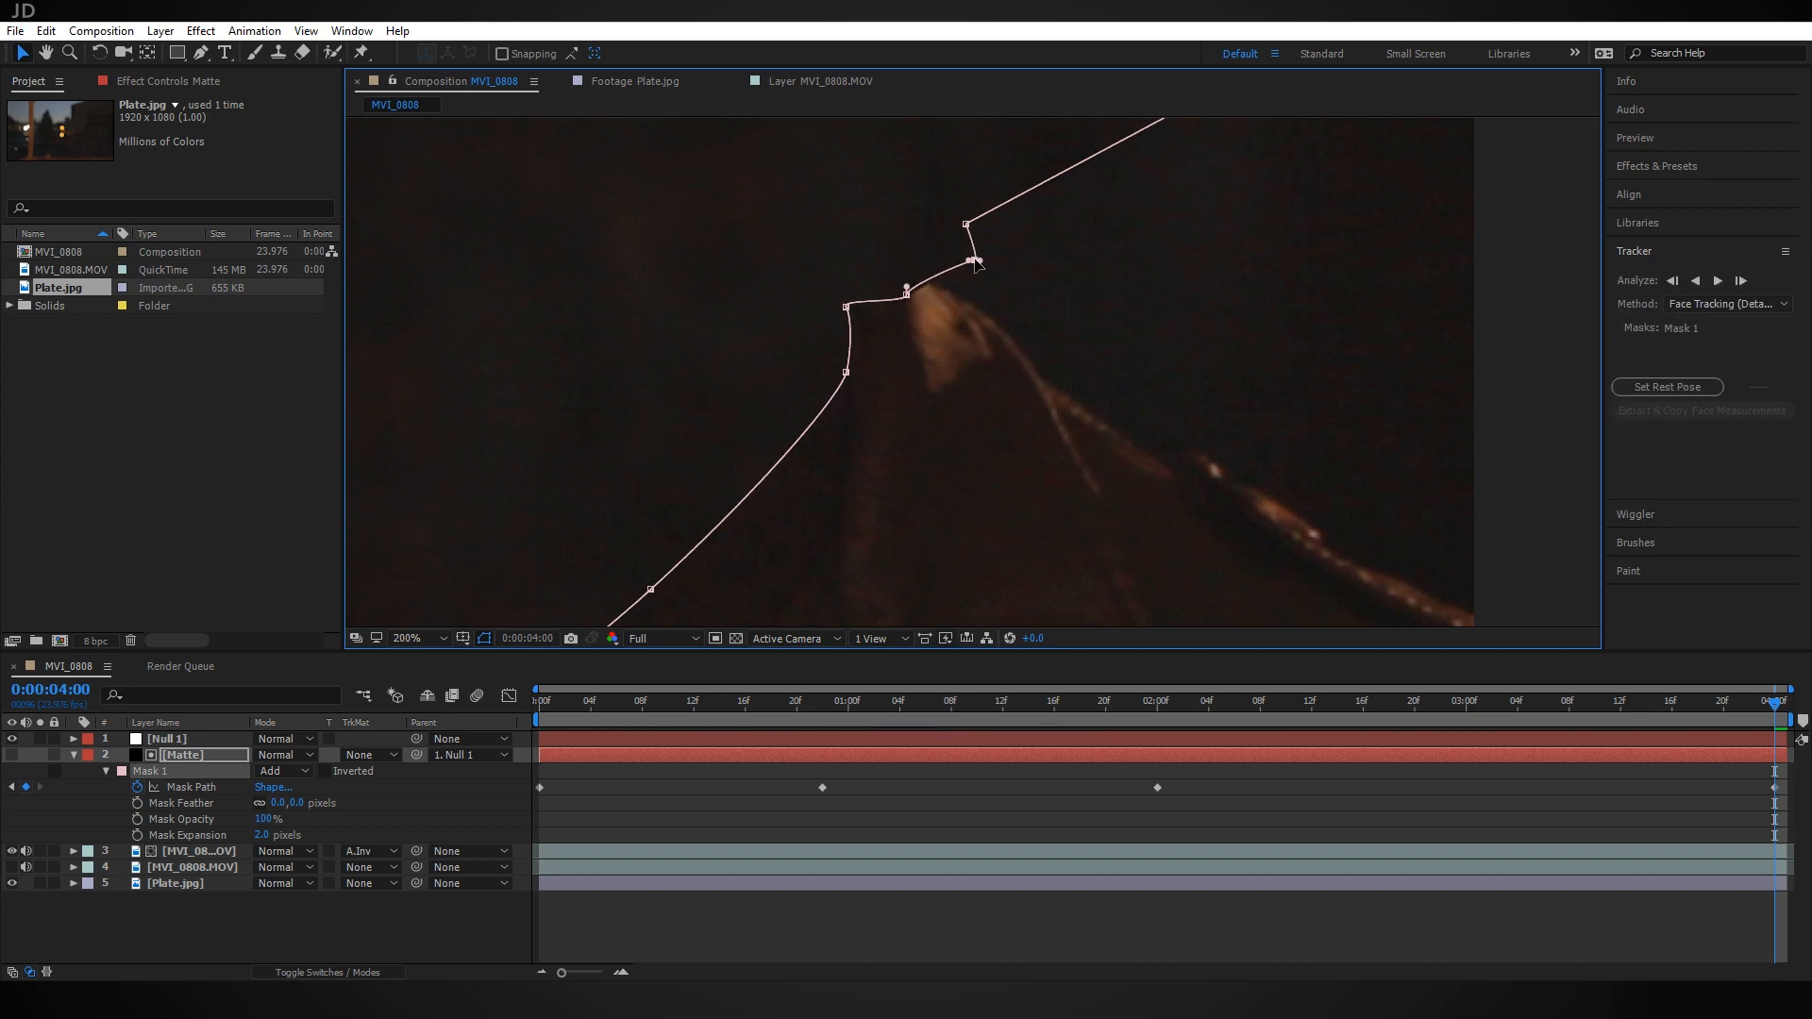
left_click_drag(1636, 719, 1389, 710)
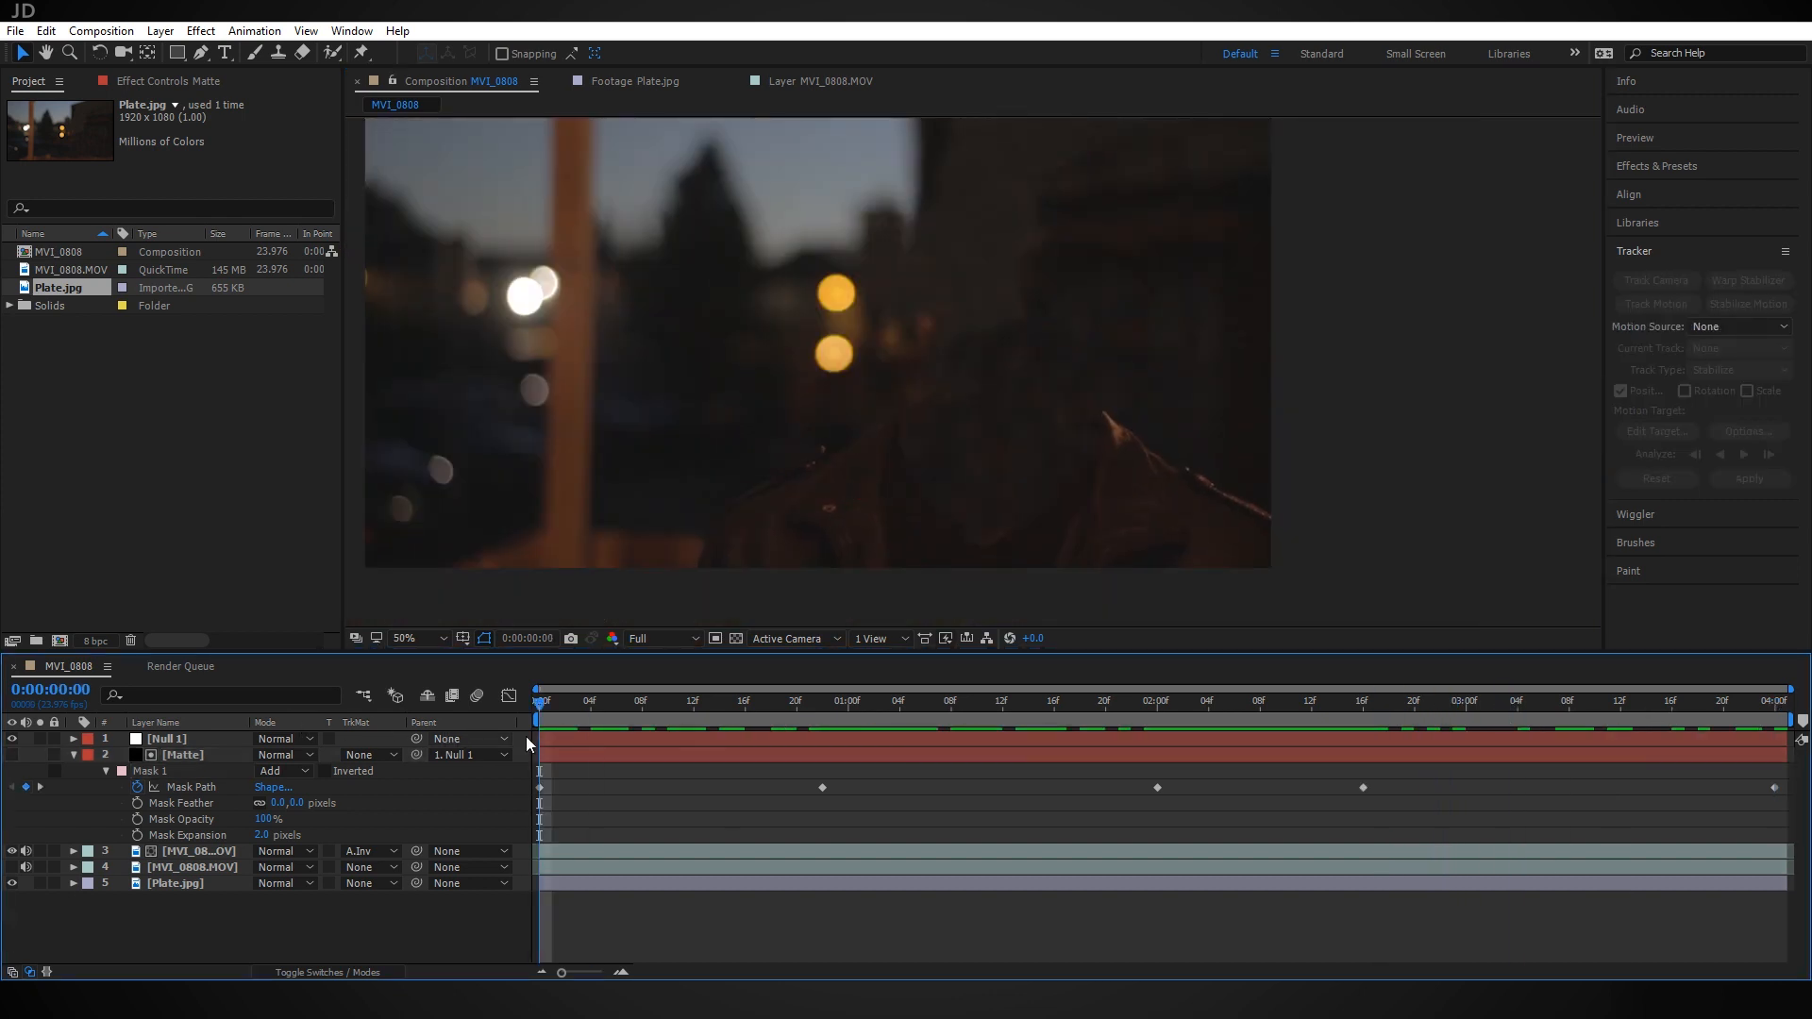
key("space")
key("space")
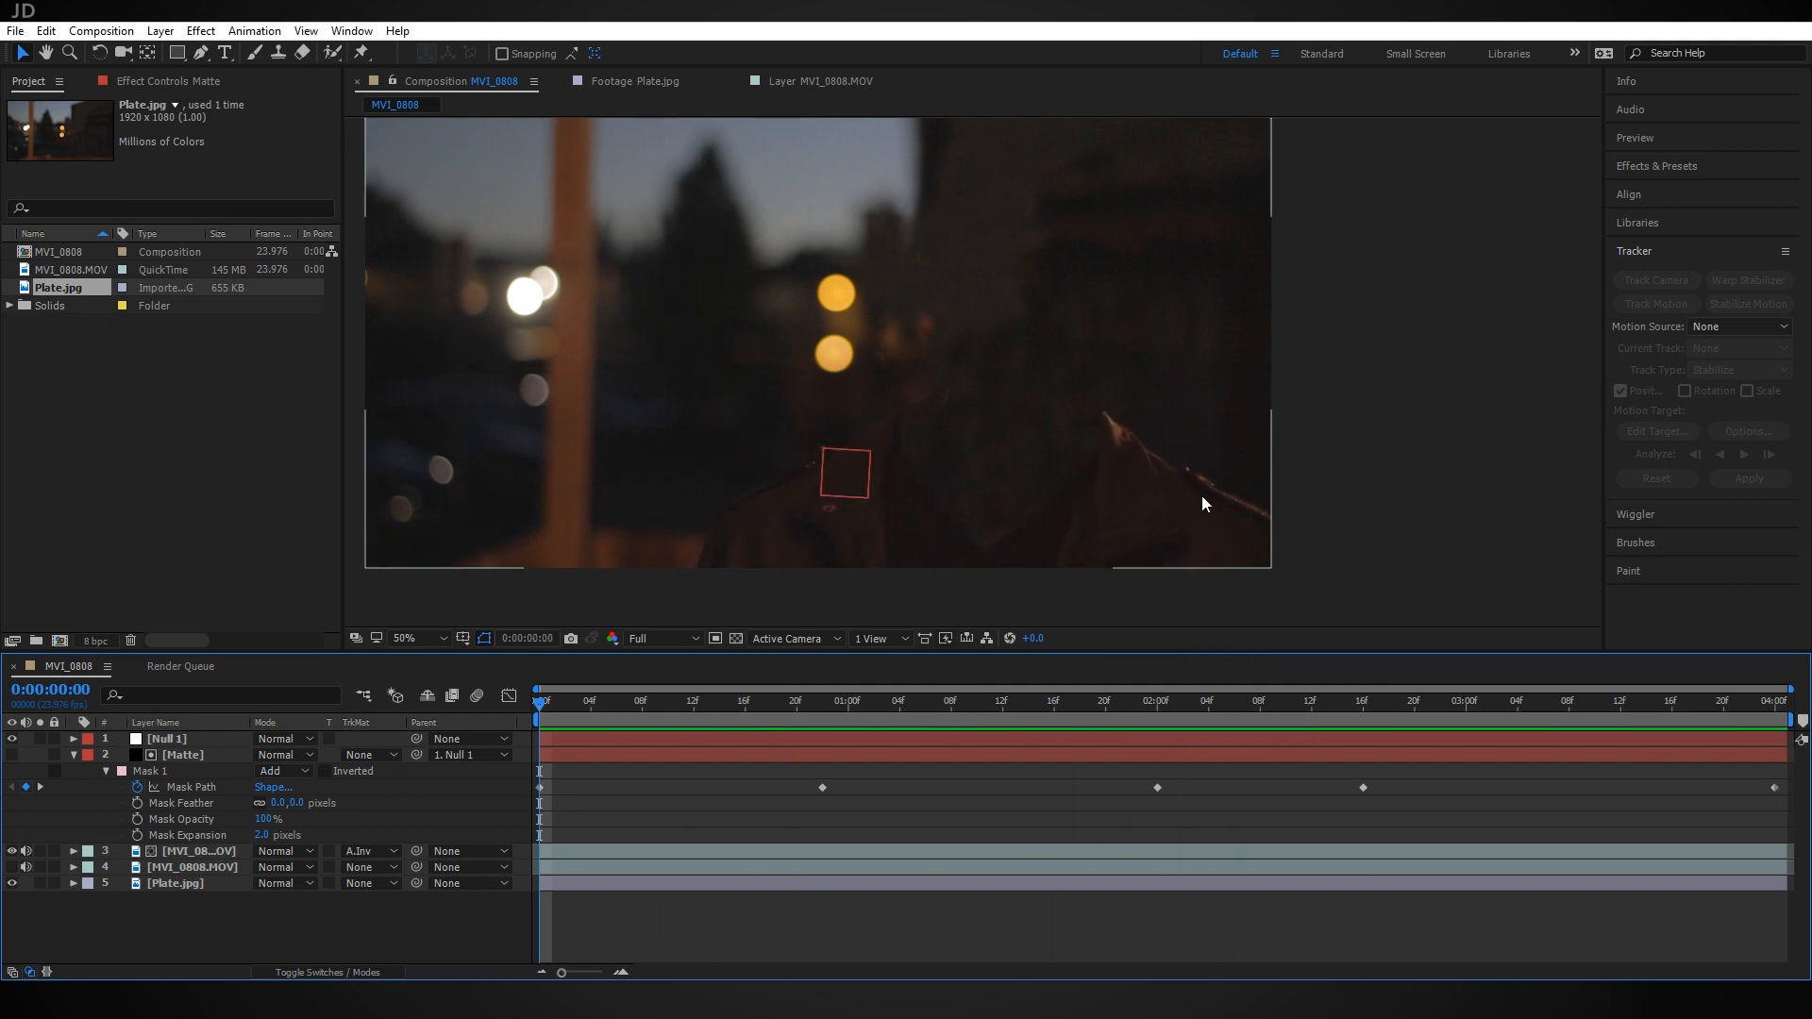
Duplicate the hidden lower MVI_0808.MOV layer and rename the copy collar
key("period")
left_click_drag(1161, 475, 1033, 389)
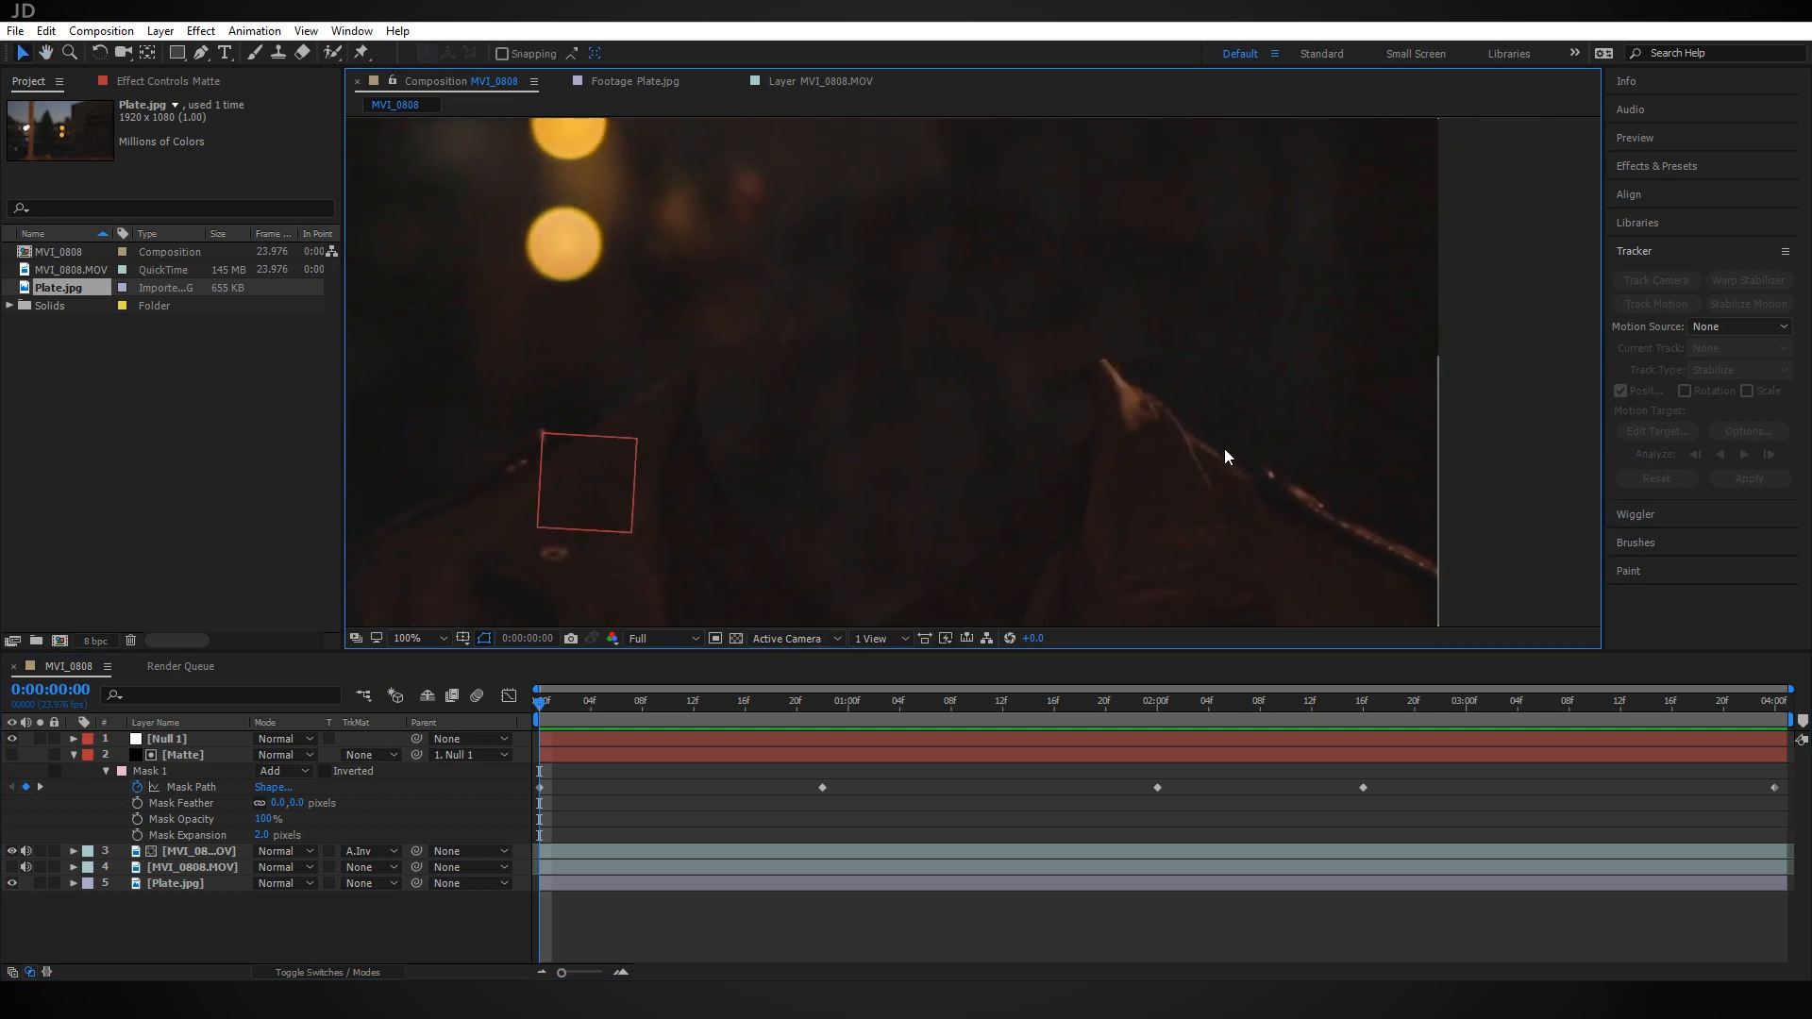
left_click(215, 868)
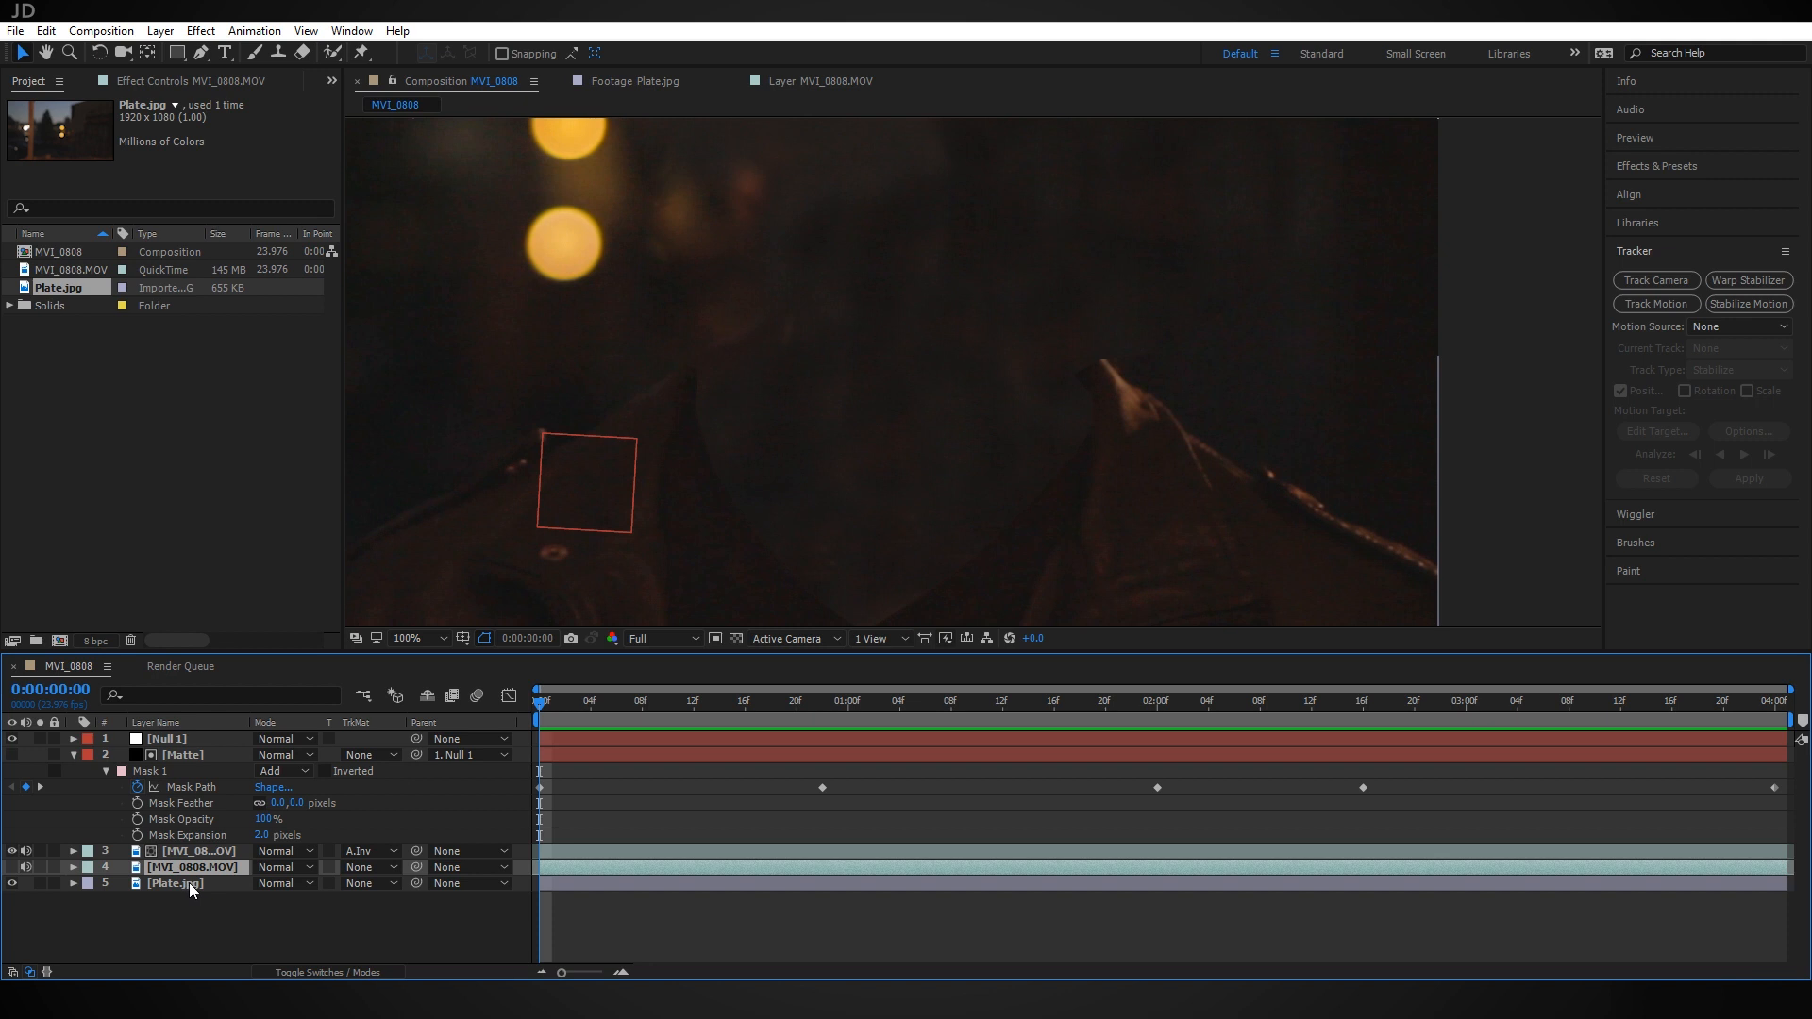
key("ctrl+d")
key("Return")
type("collar")
key("Return")
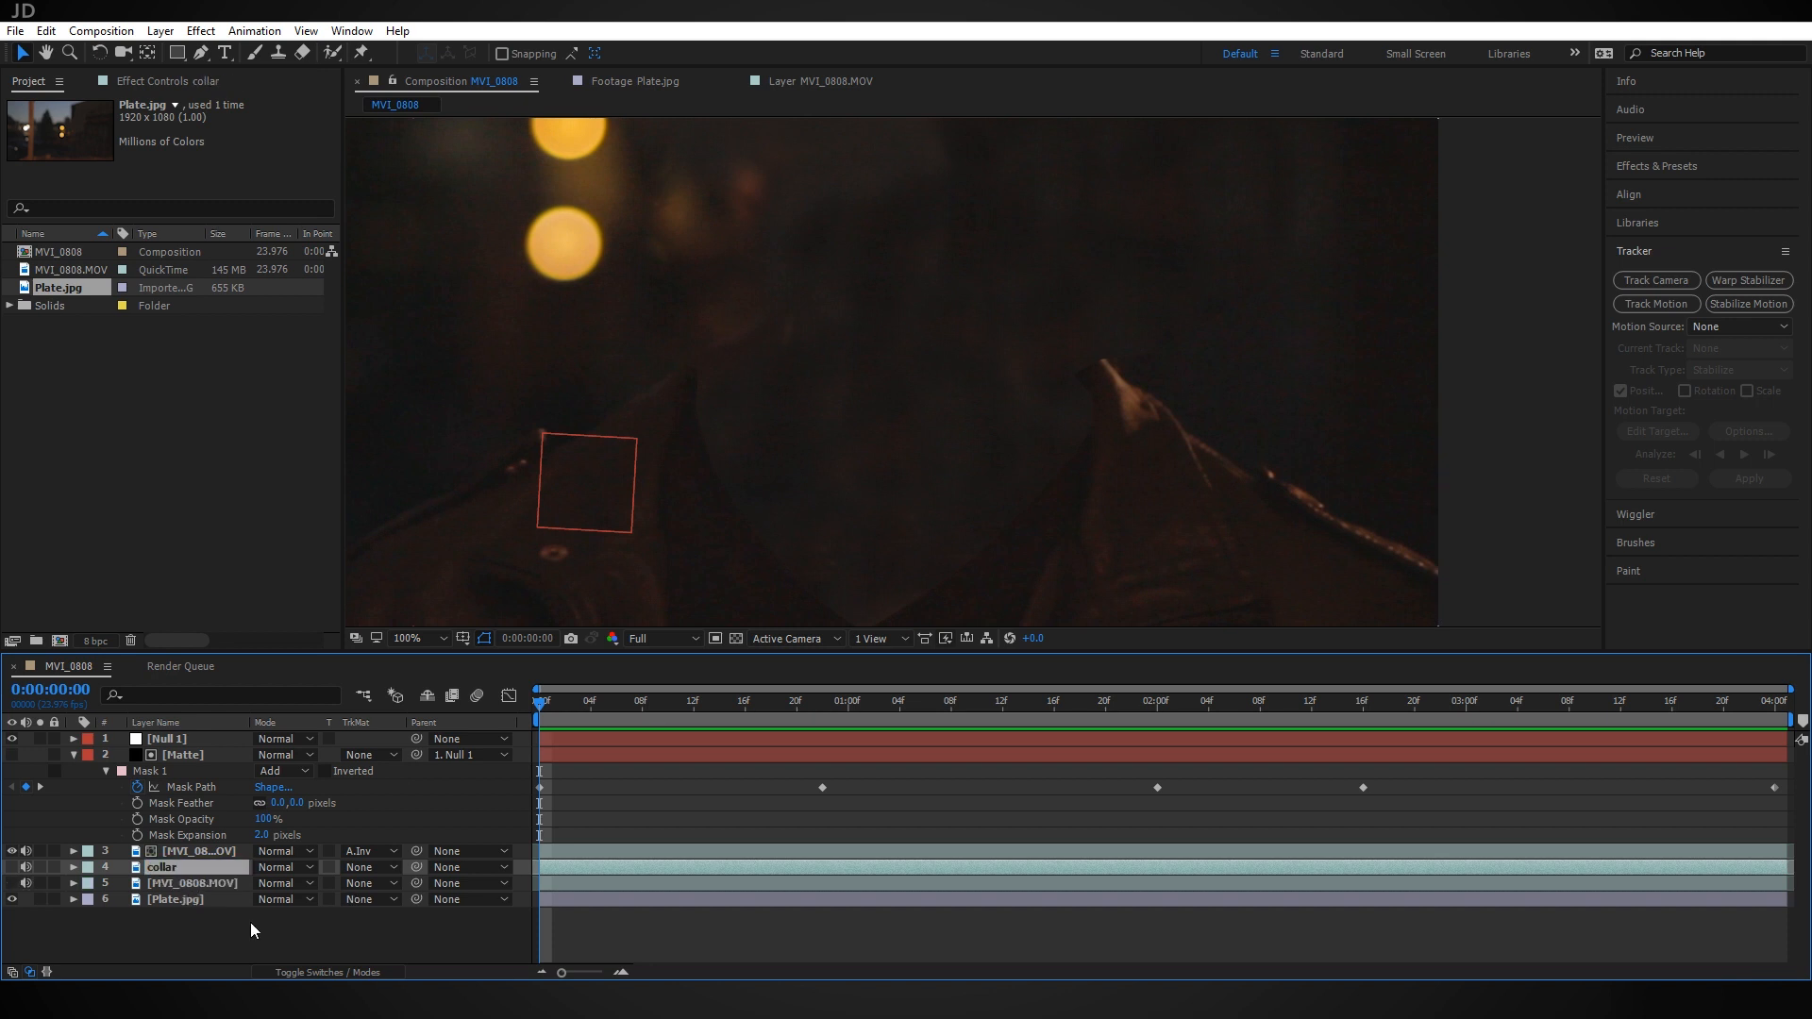
Freeze the collar layer on its first frame with Freeze Frame
right_click(239, 868)
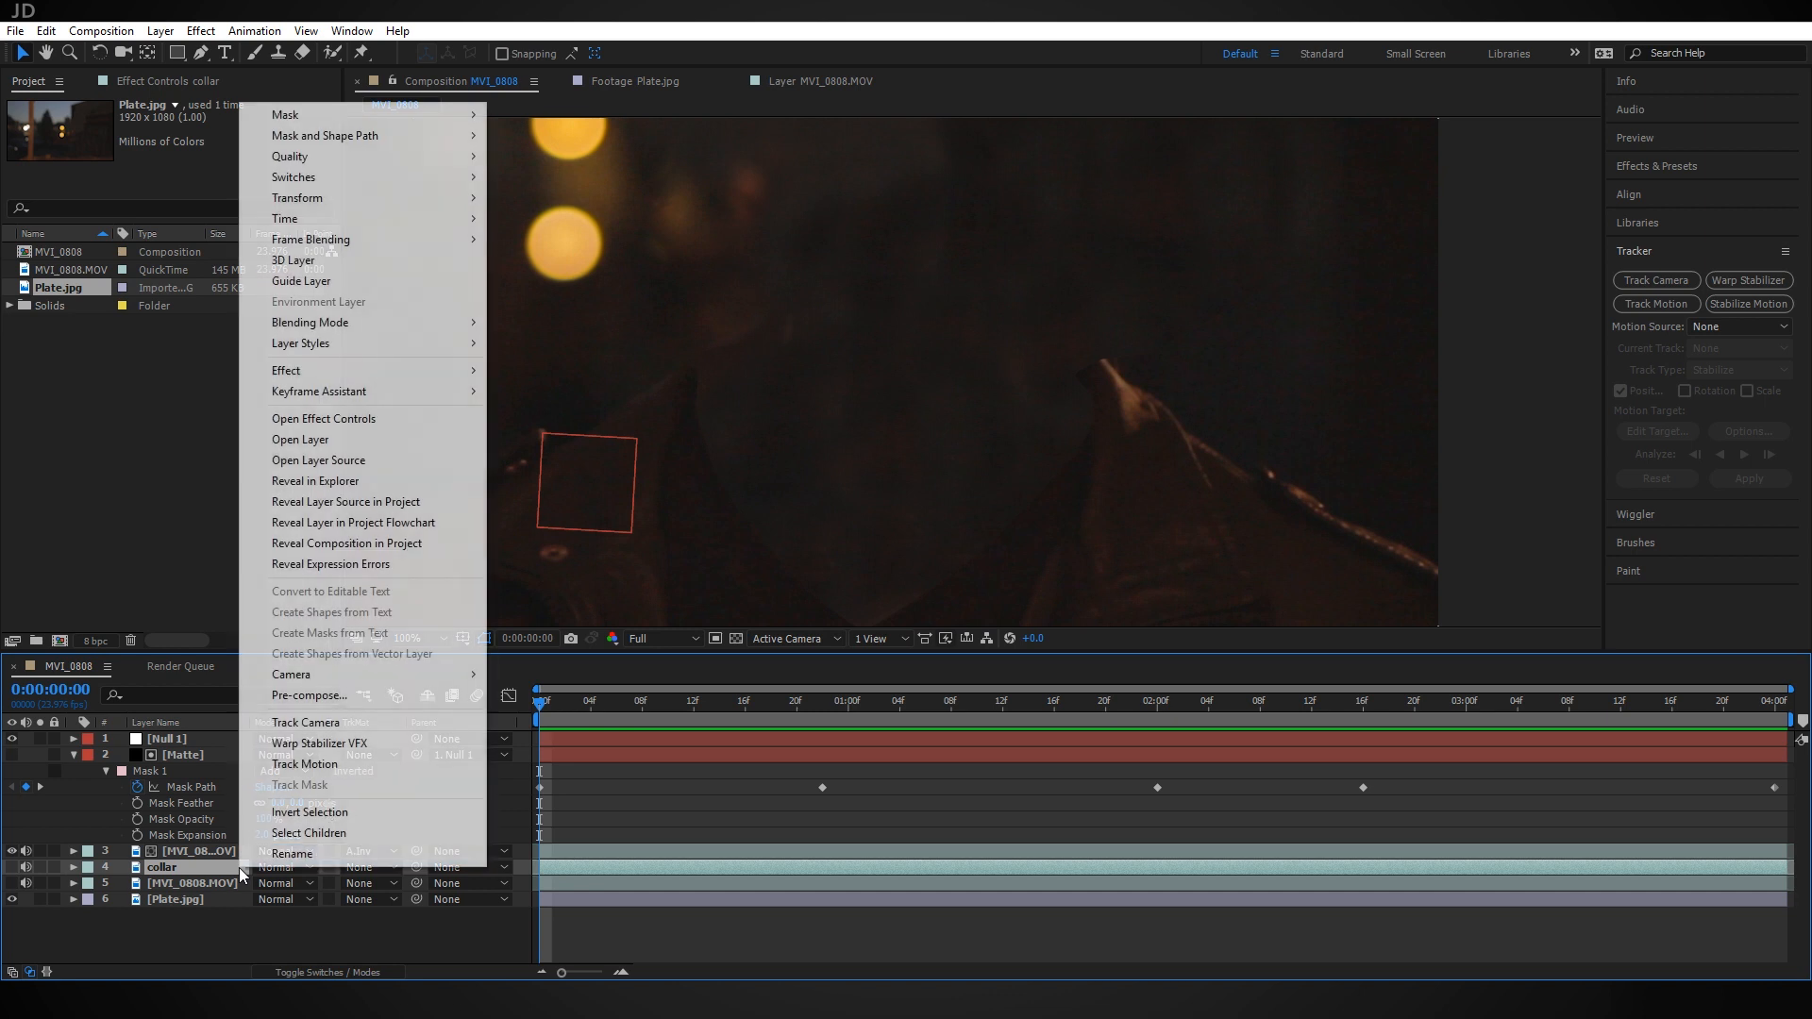
mouse_move(335, 217)
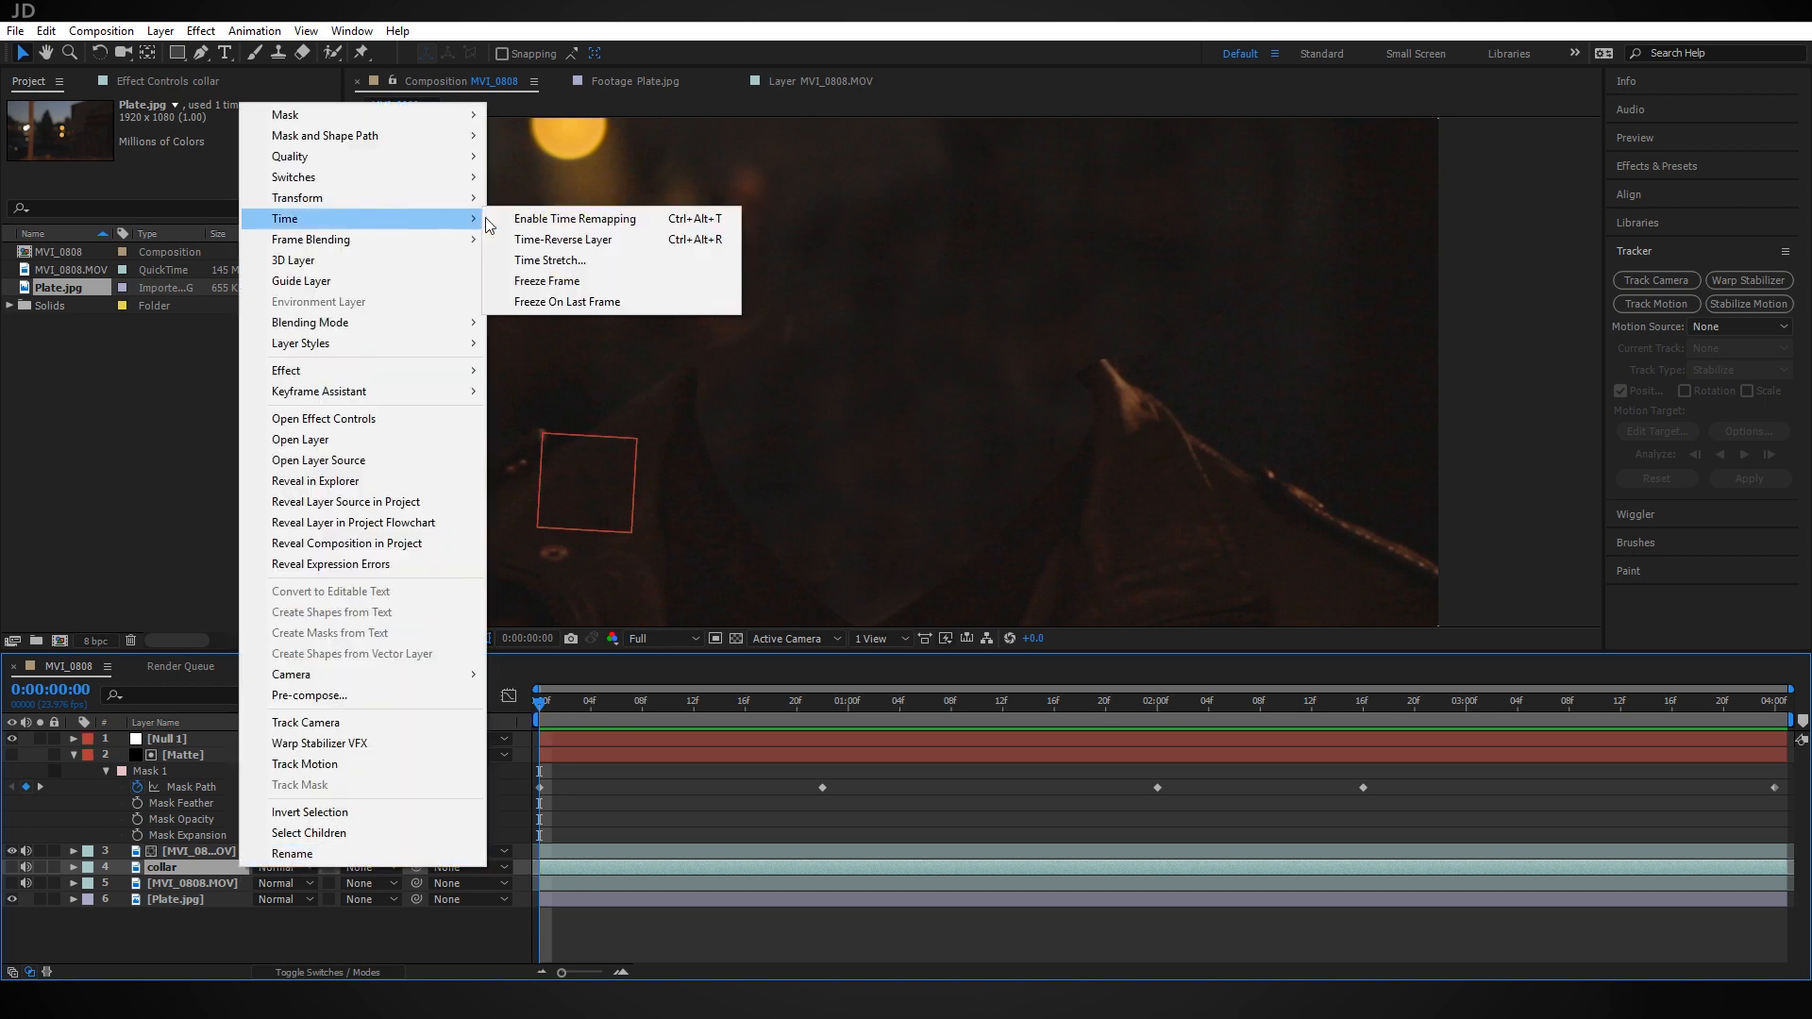
left_click(602, 281)
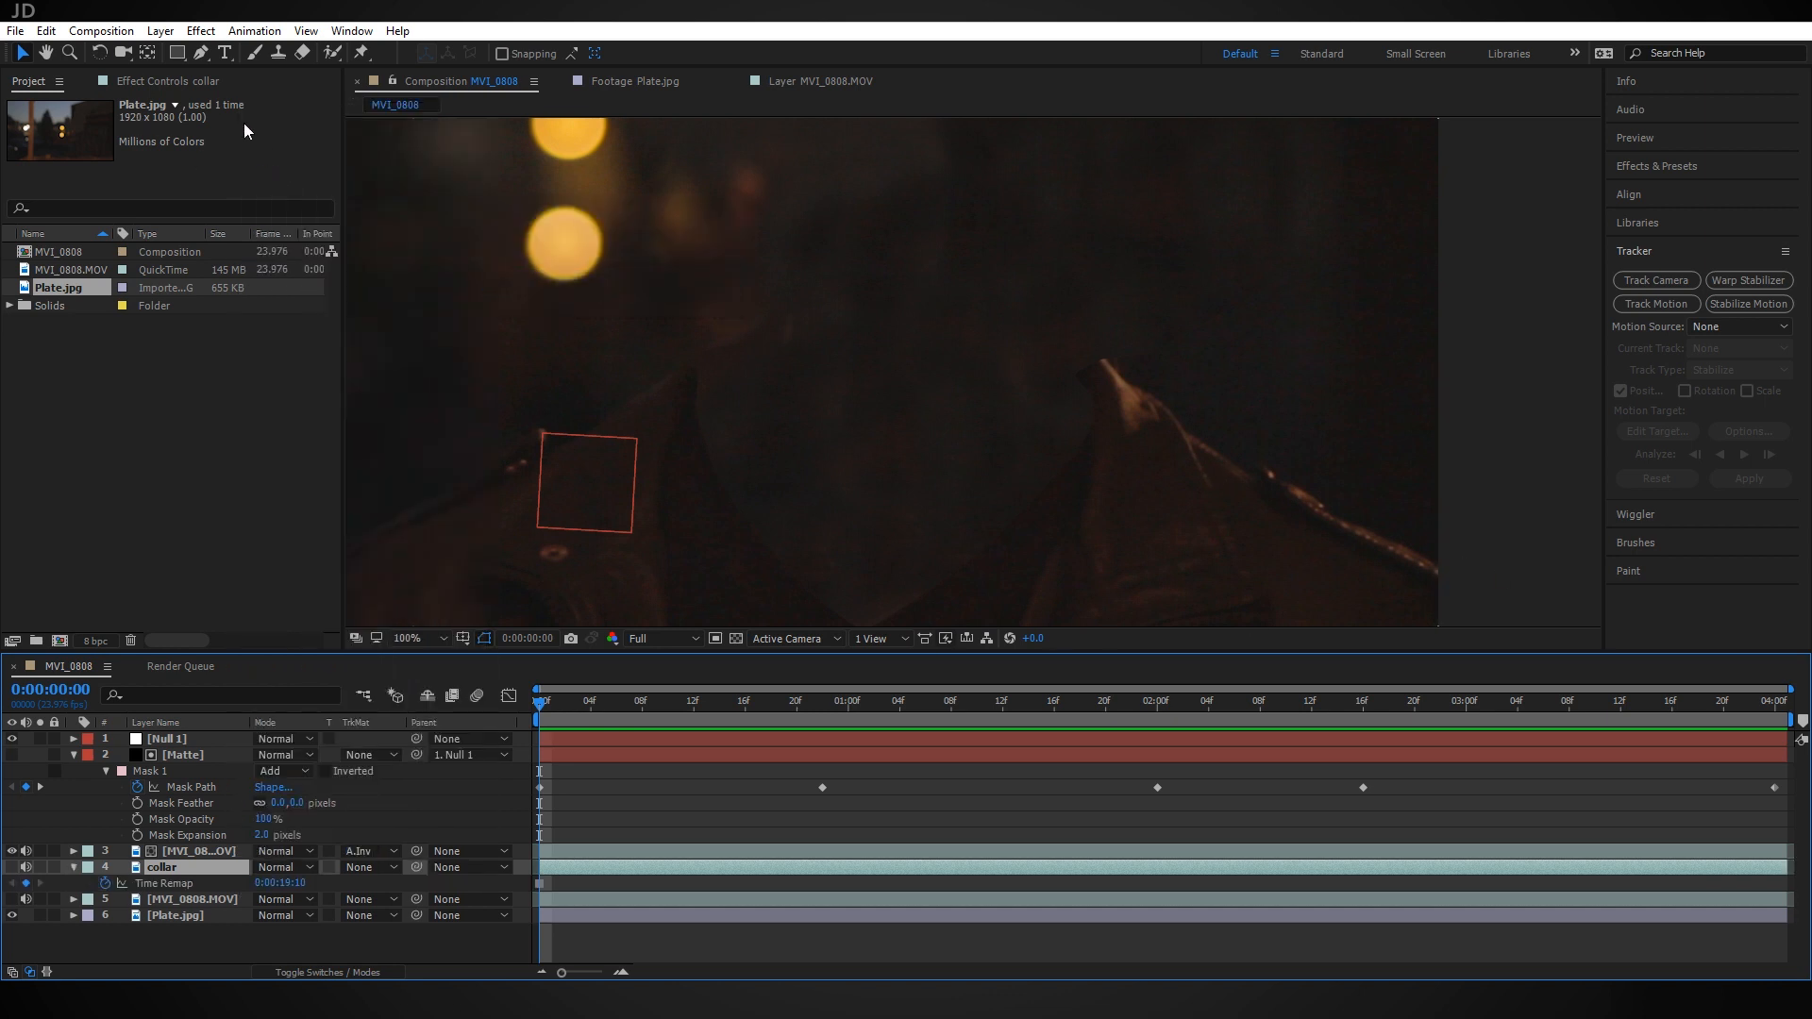
Draw a closed, narrow curved Pen tool mask on the collar layer around the inner edge of the right-hand collar
left_click(203, 57)
left_click_drag(1080, 505, 905, 449)
scroll(932, 474, "up", 1)
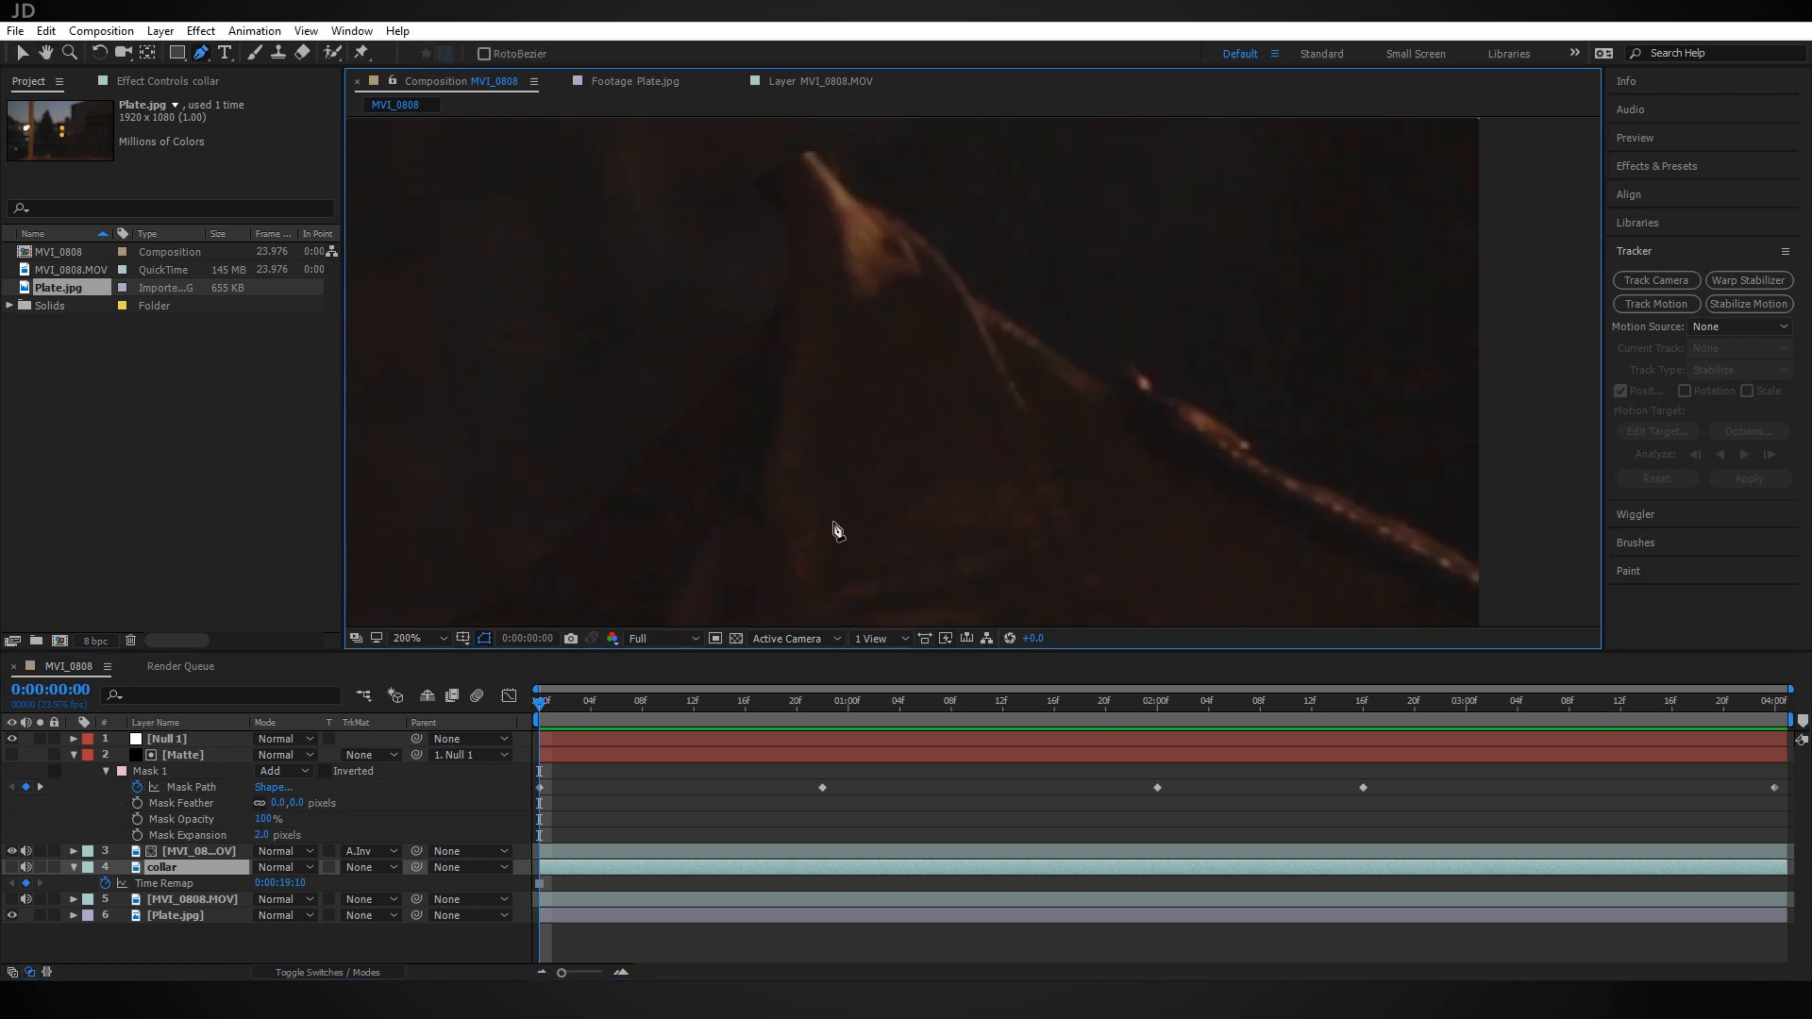
left_click(766, 479)
left_click_drag(803, 516, 812, 512)
left_click_drag(852, 345, 853, 310)
left_click_drag(839, 233, 837, 221)
left_click_drag(824, 178, 821, 169)
left_click(809, 155)
left_click(784, 166)
left_click(760, 189)
left_click(790, 232)
left_click_drag(798, 365, 788, 394)
left_click(766, 480)
key("v")
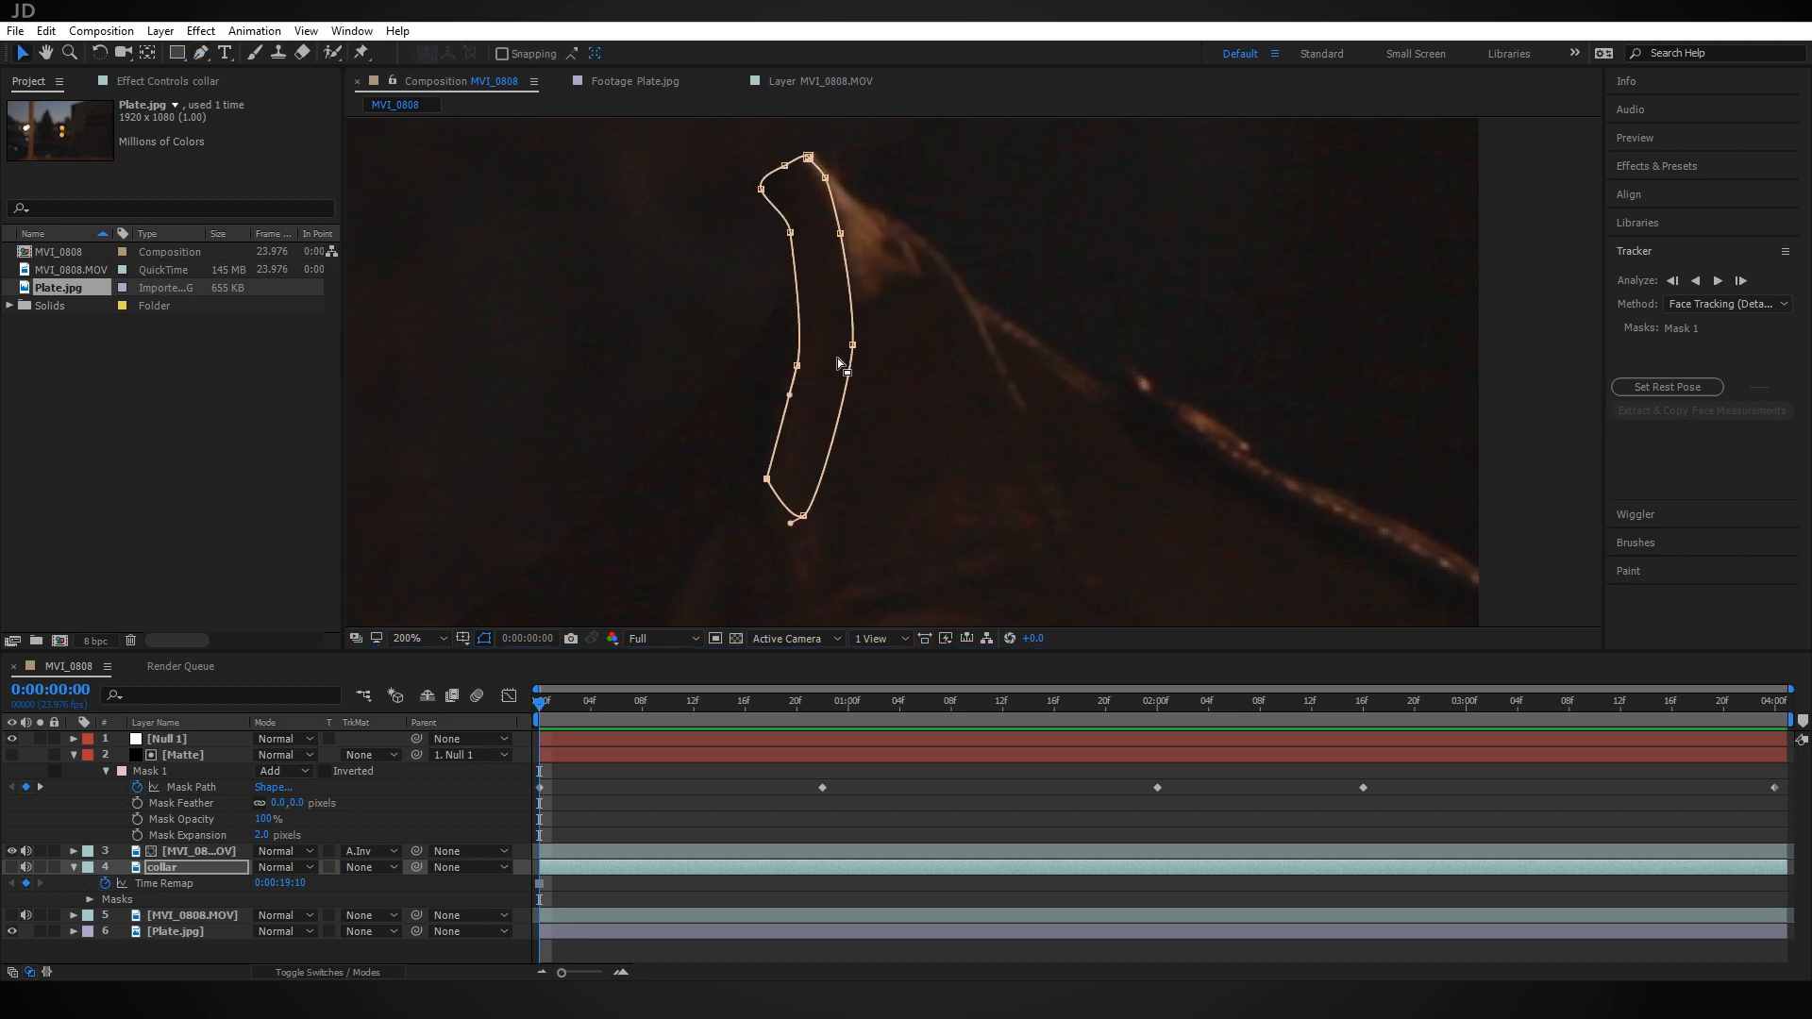
Make the collar layer visible
left_click(903, 359)
left_click_drag(904, 359, 1067, 413)
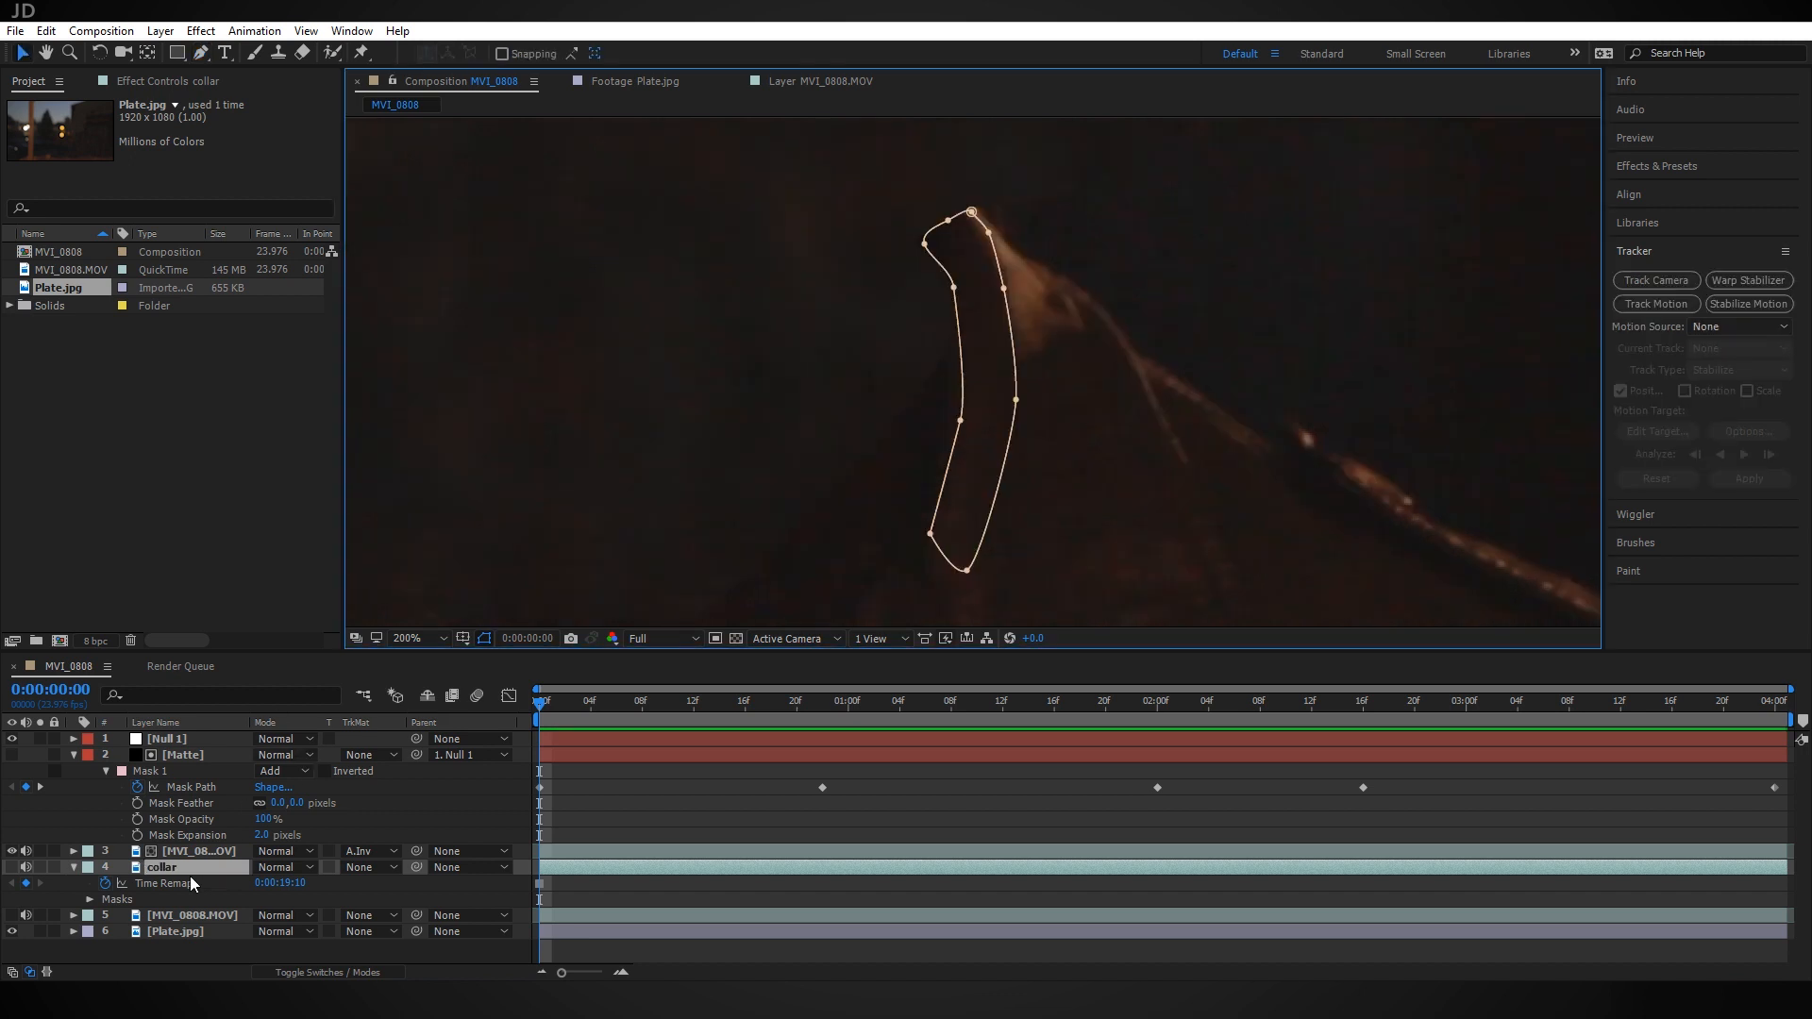
left_click(12, 866)
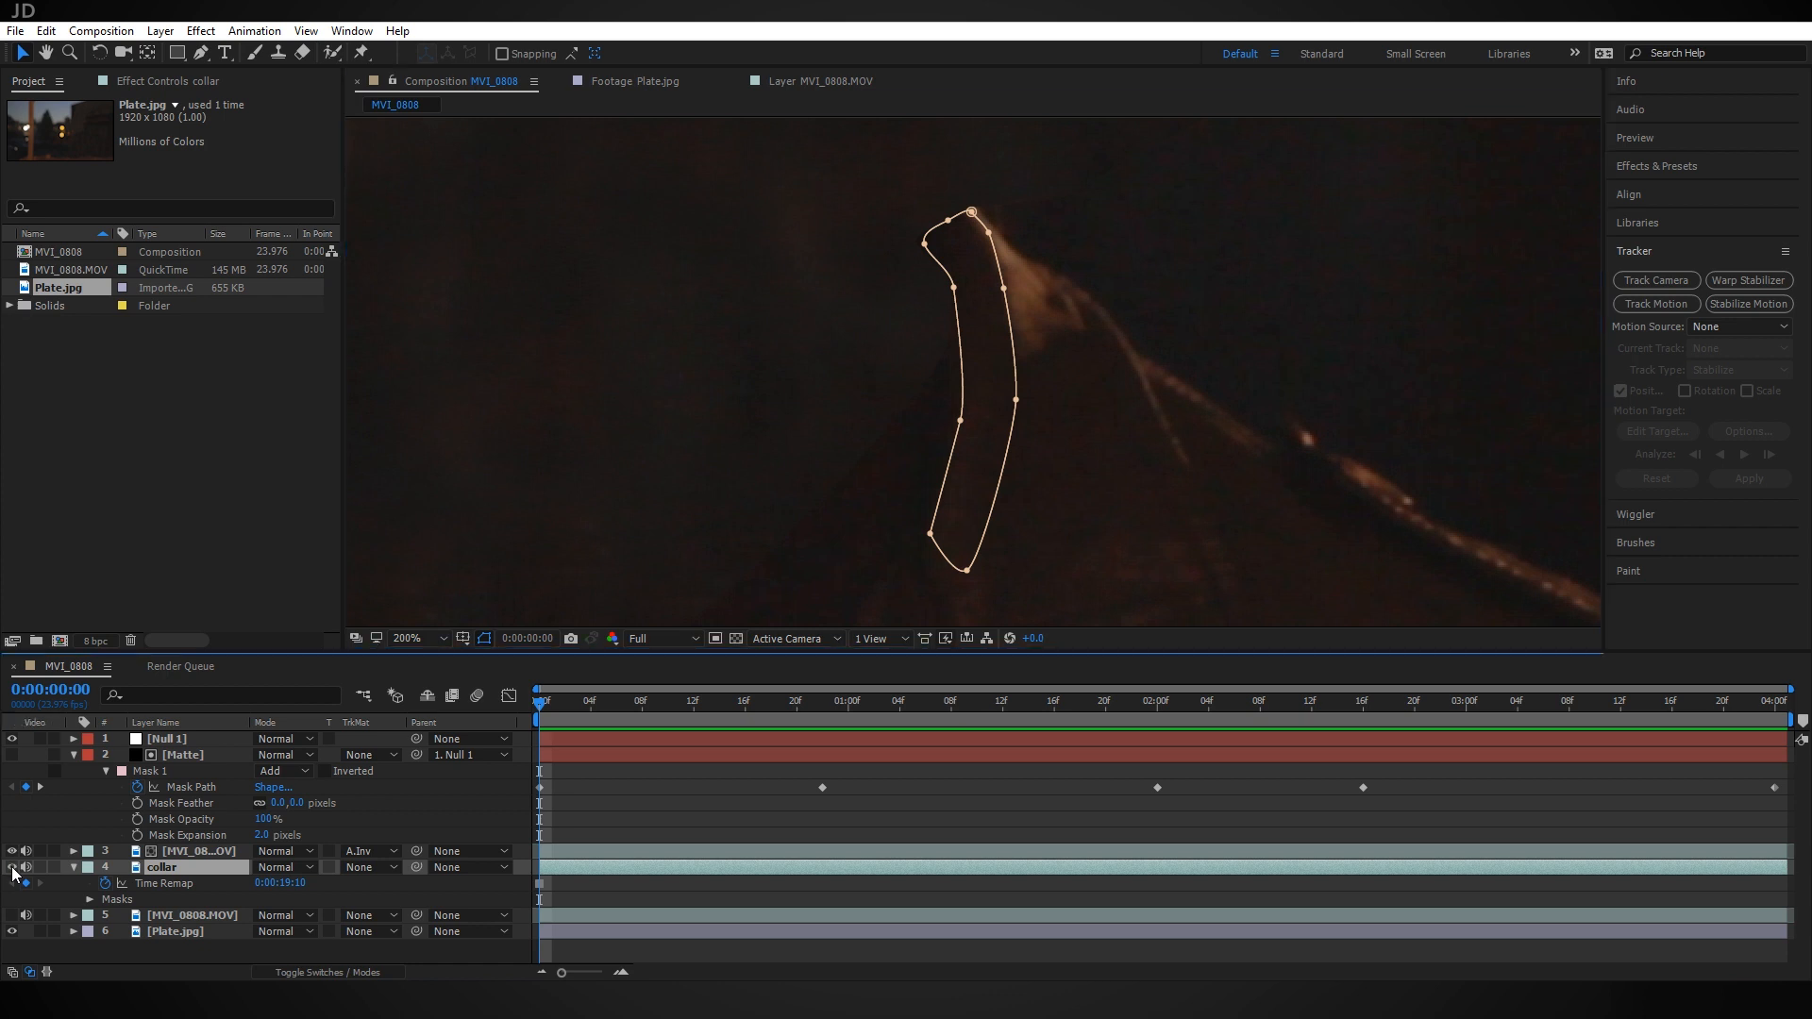
Move the collar layer's anchor point onto the masked collar strip with the Pan Behind tool
scroll(1002, 280, "down", 2)
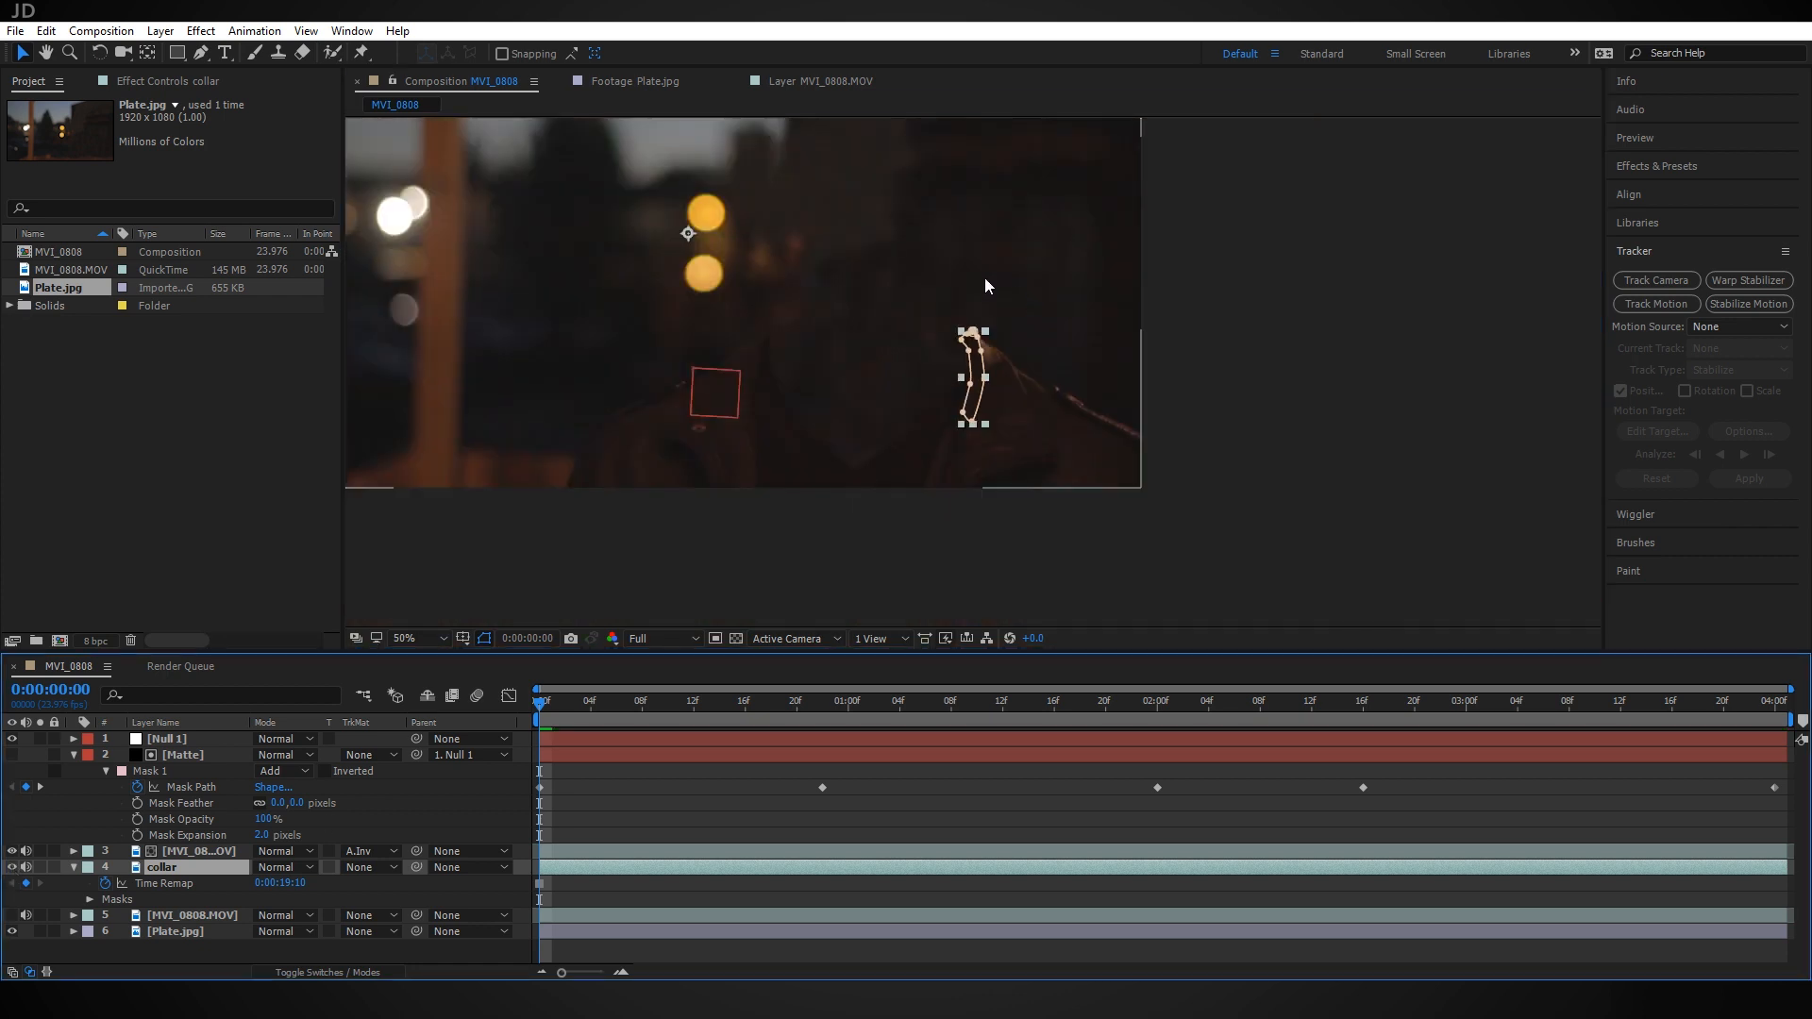
left_click(148, 53)
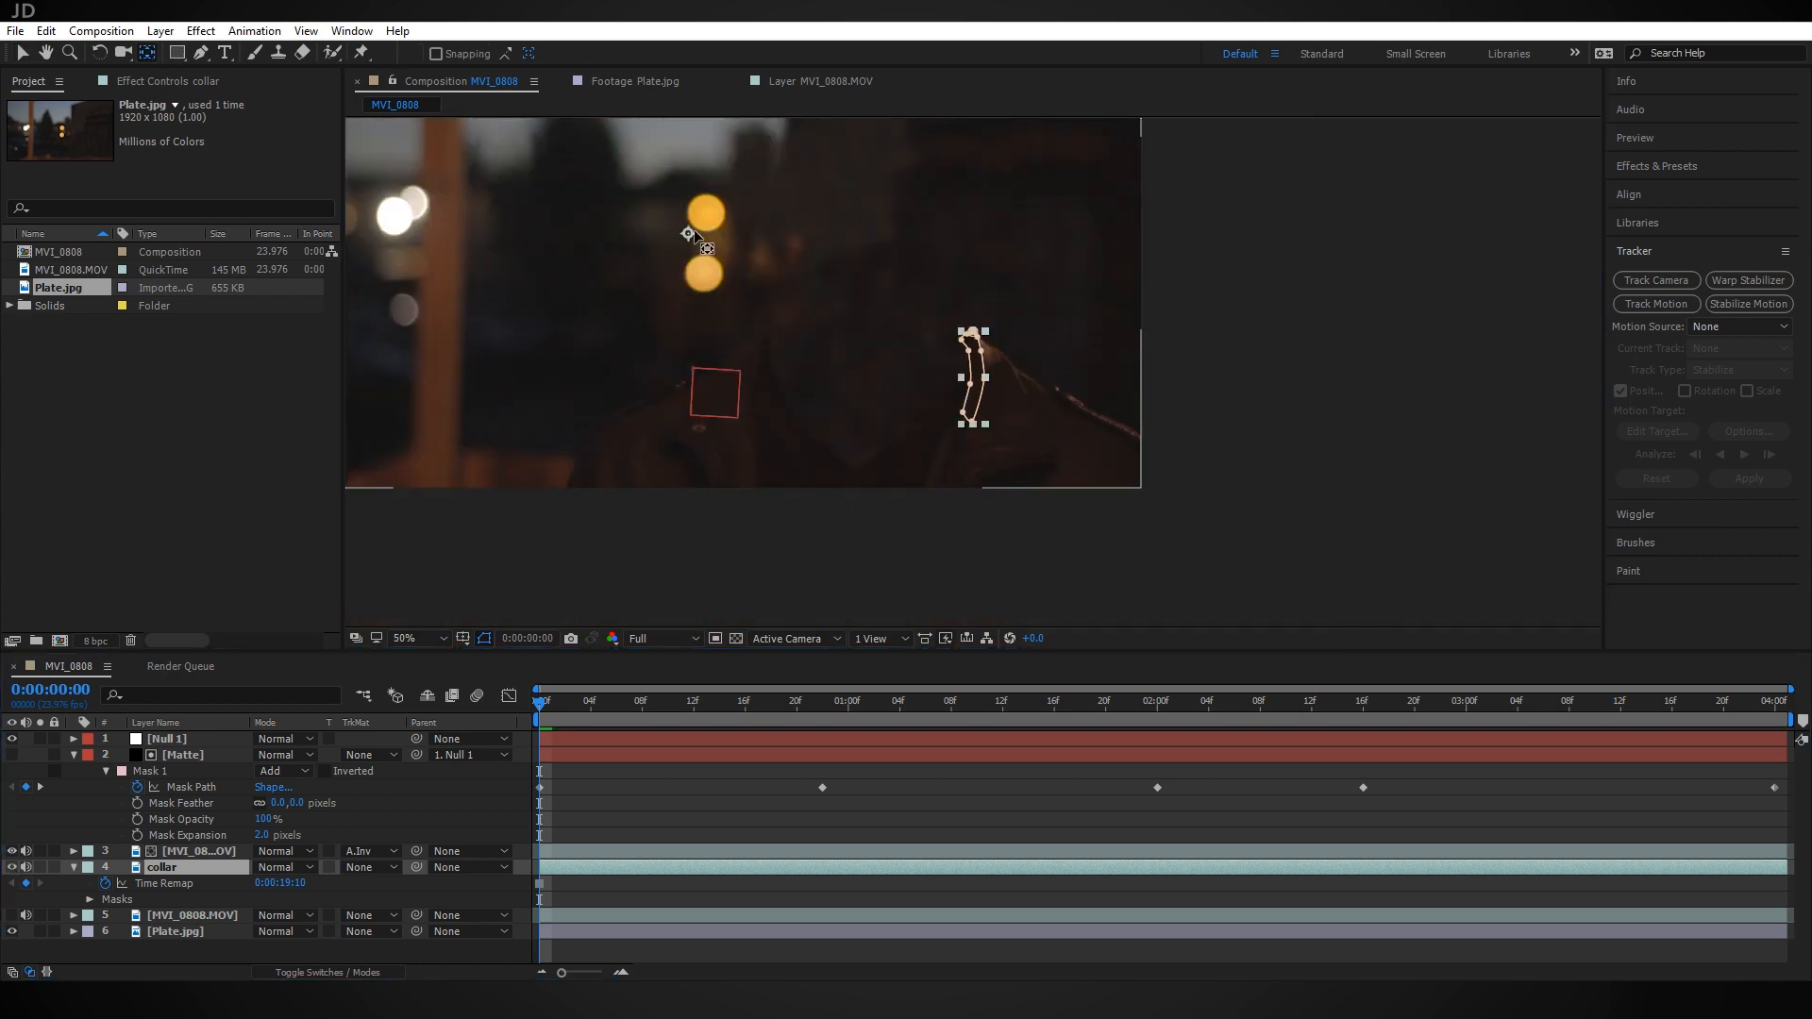
left_click(687, 232)
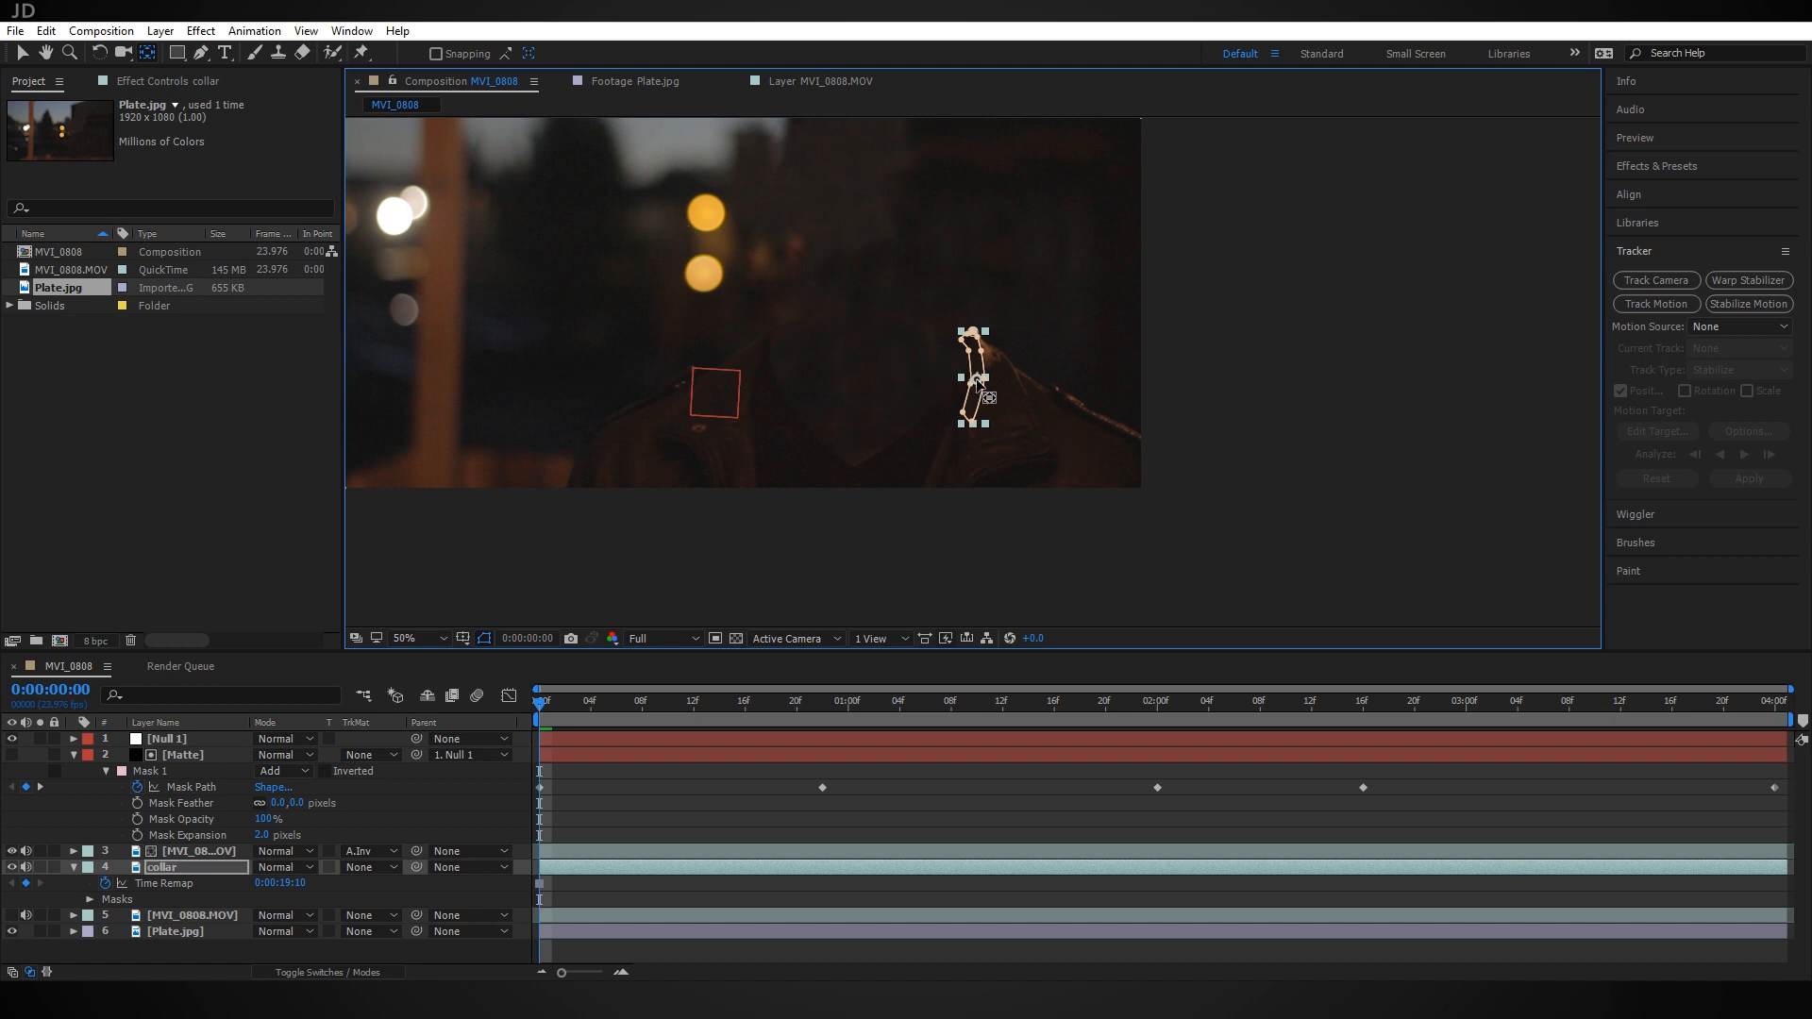
Rotate the masked collar strip to a near-horizontal angle and place it against the upper end of the right-hand collar
left_click(21, 53)
key("period")
key("period")
left_click(99, 53)
left_click_drag(969, 251, 562, 436)
left_click(22, 53)
left_click_drag(1070, 409, 878, 207)
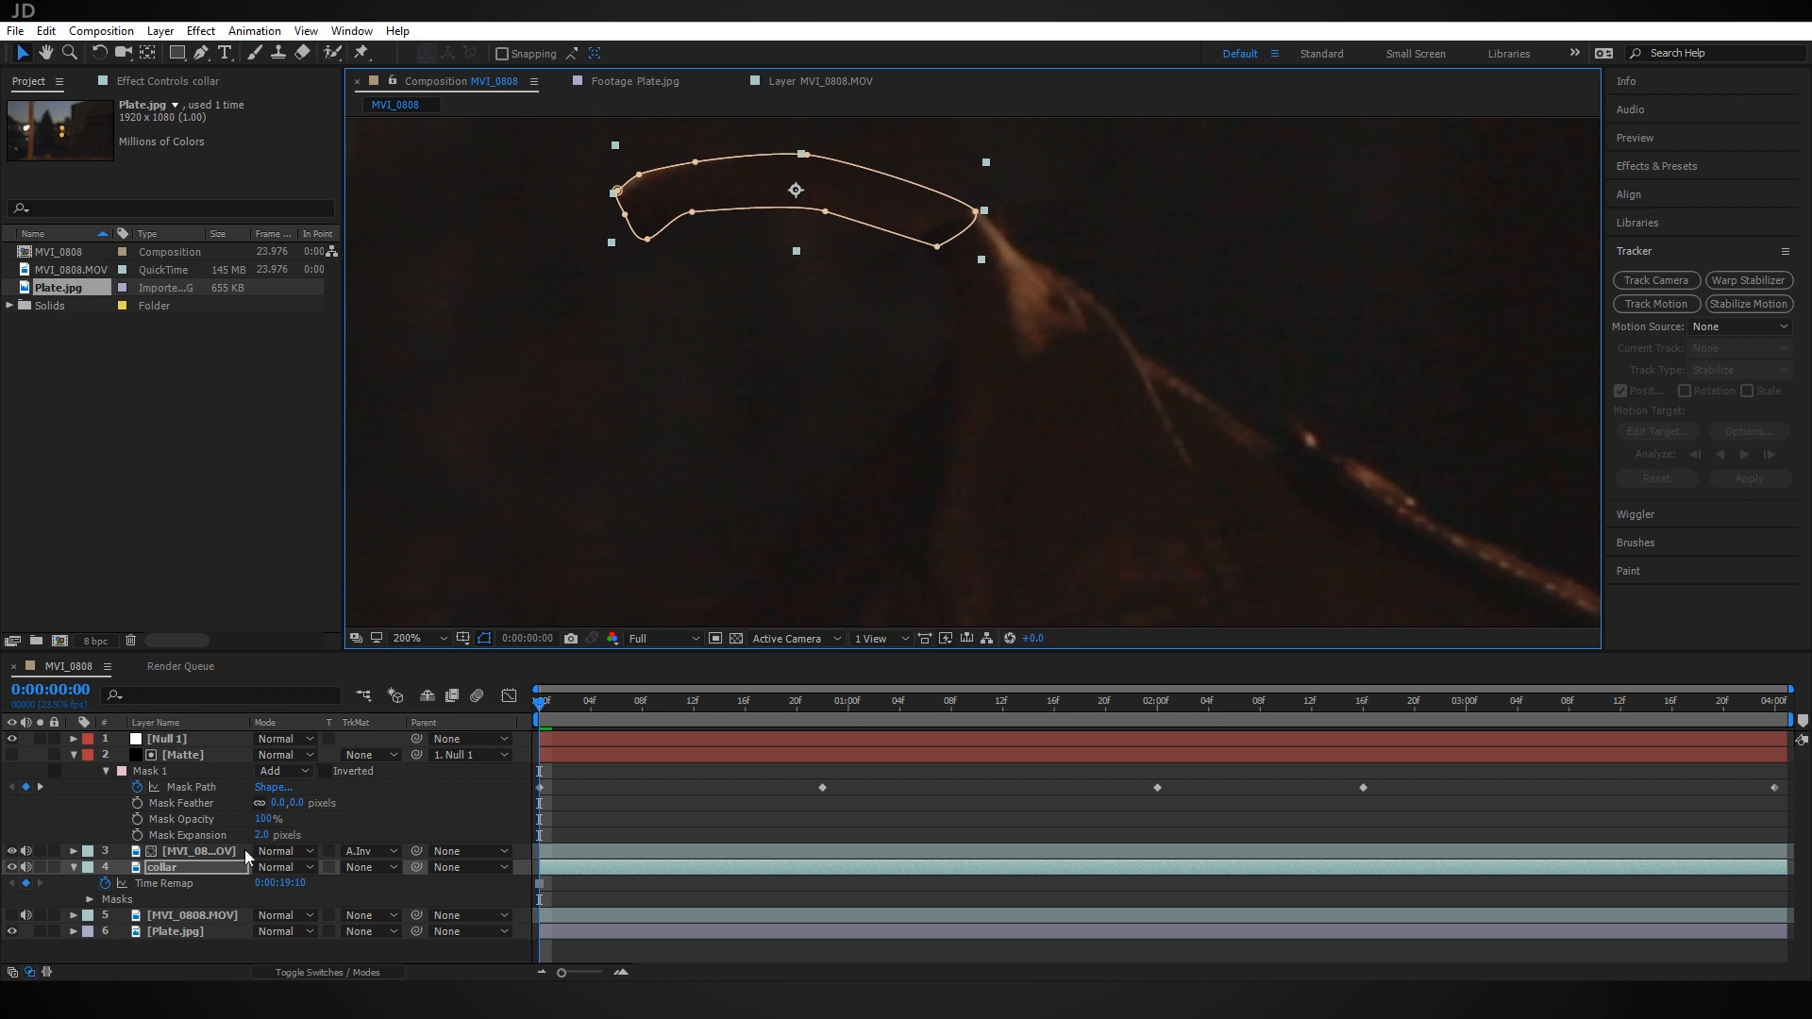
Move the collar layer directly below Null 1 in the stack and adjust the strip's mask points and placement against the collar
left_click_drag(224, 866, 229, 751)
left_click_drag(916, 219, 1150, 494)
scroll(915, 219, "up", 1)
left_click_drag(510, 270, 560, 215)
left_click_drag(1160, 451, 1219, 517)
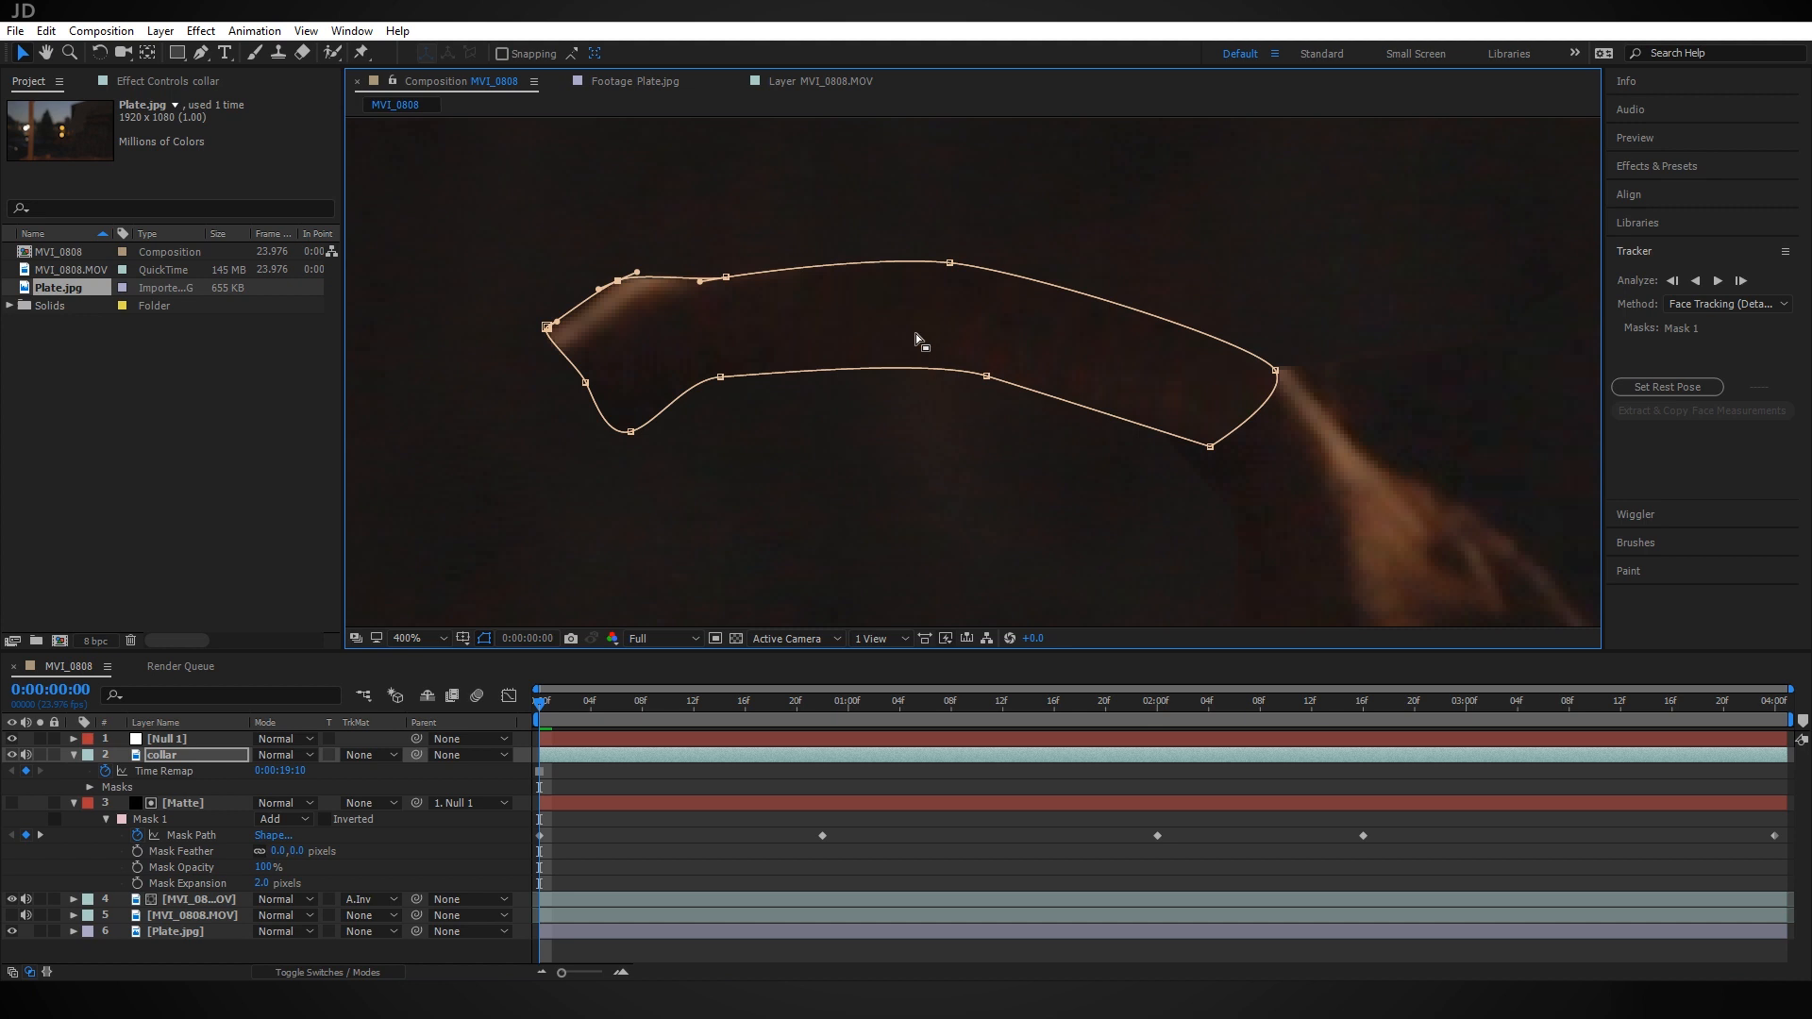
Flip the collar layer vertically and realign the strip so its bright edge meets the top of the right-hand collar
right_click(900, 329)
mouse_move(978, 298)
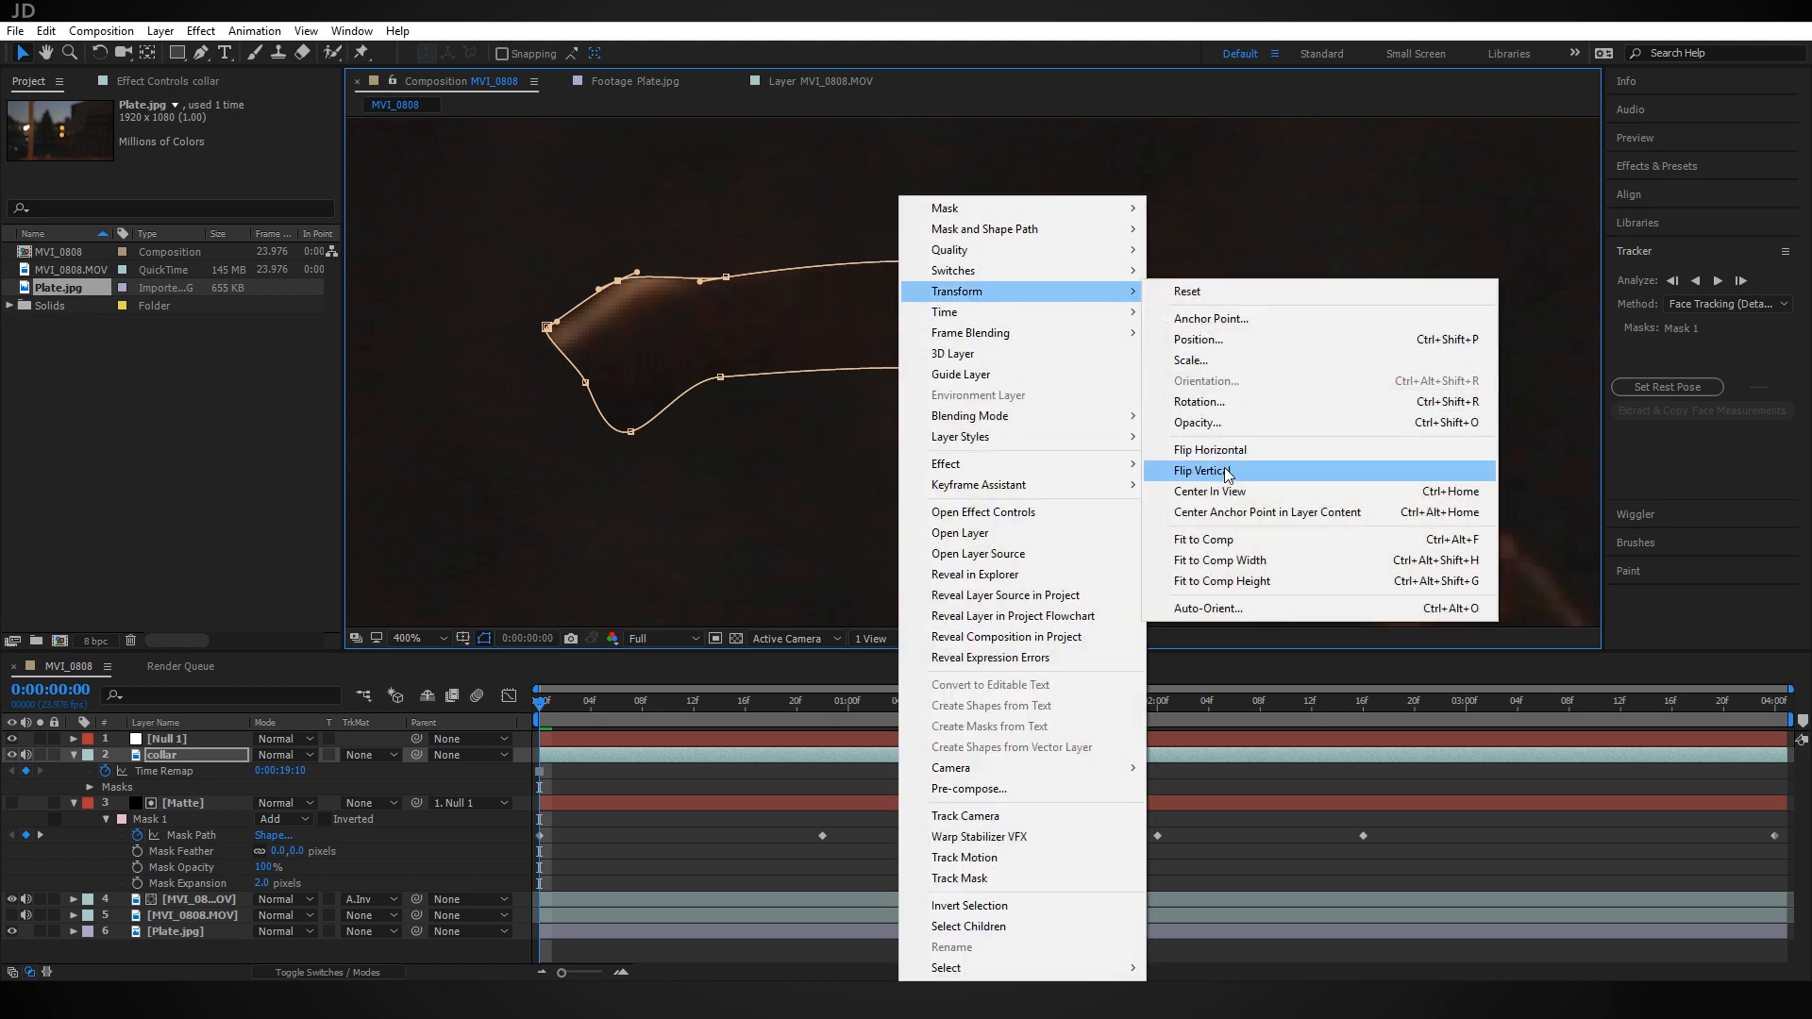
left_click(1187, 470)
mouse_move(1249, 379)
left_mouse_down()
mouse_move(1205, 361)
mouse_move(1241, 386)
left_mouse_up()
Reshape the upper edge of the collar strip's mask so its points follow the curved bright rim
left_click_drag(1122, 302, 1098, 269)
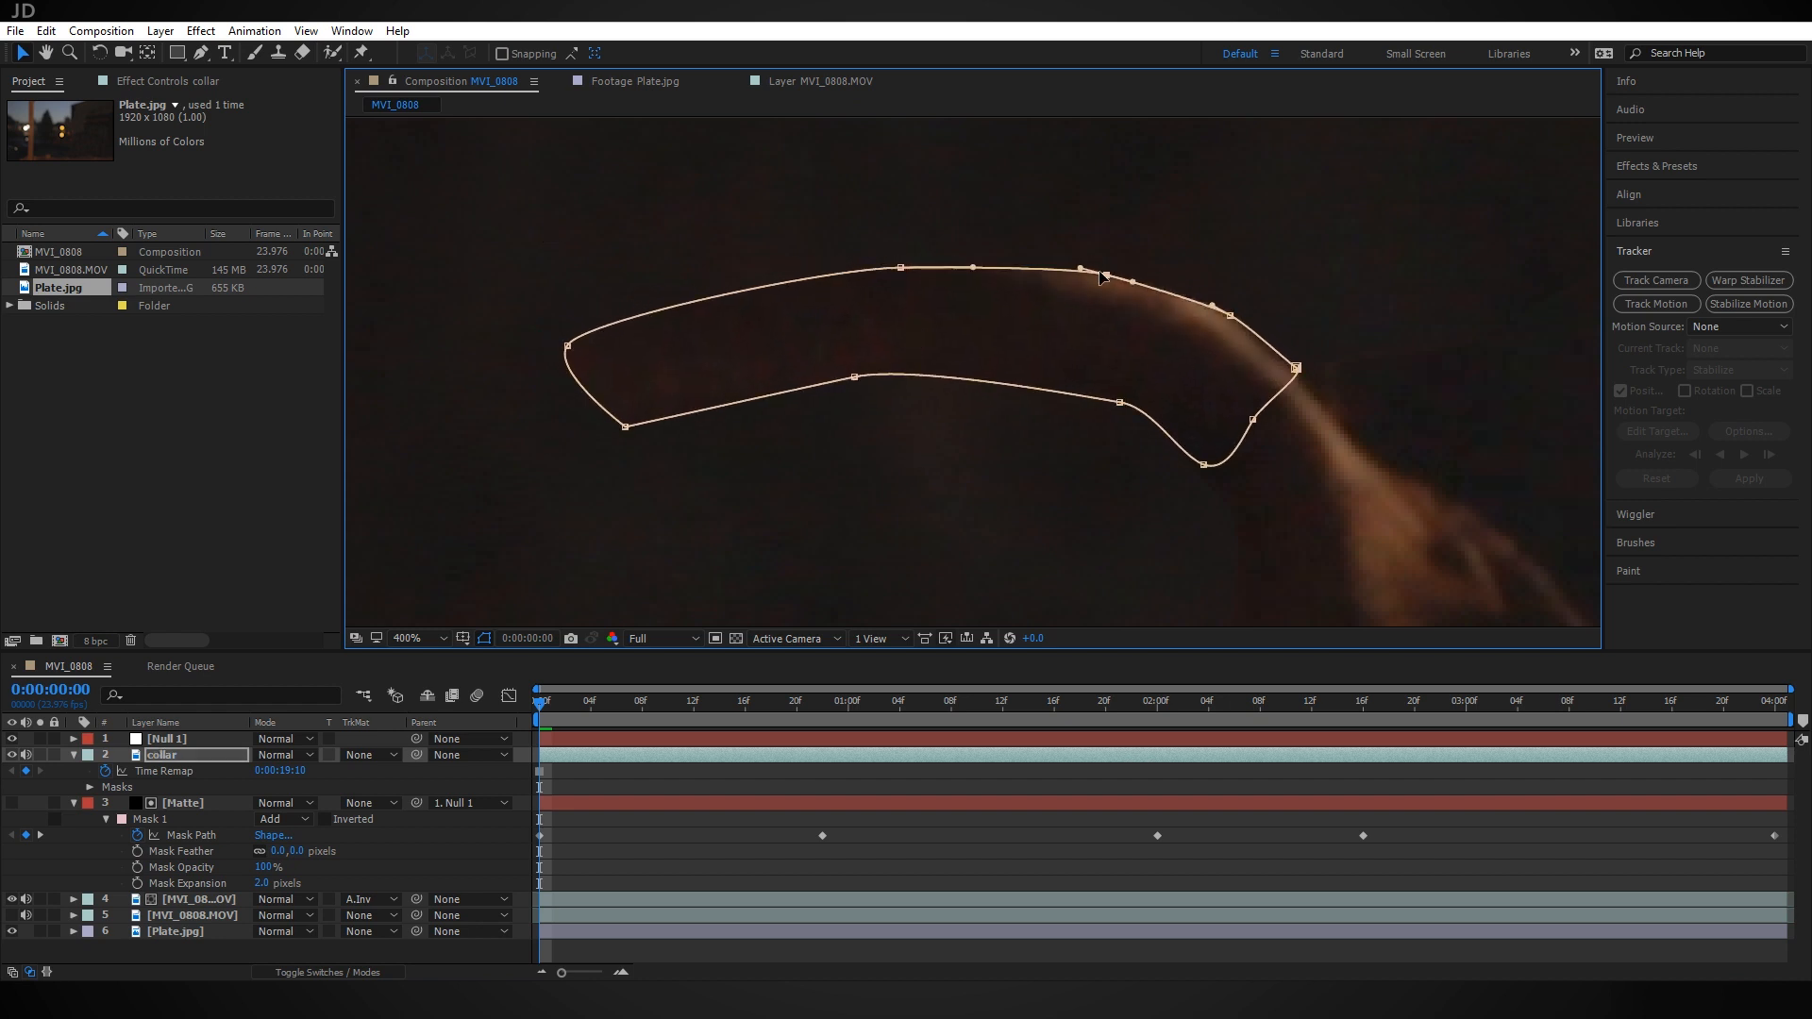
left_click_drag(1226, 321, 1218, 322)
mouse_move(907, 273)
left_mouse_down()
mouse_move(888, 233)
mouse_move(926, 269)
left_mouse_up()
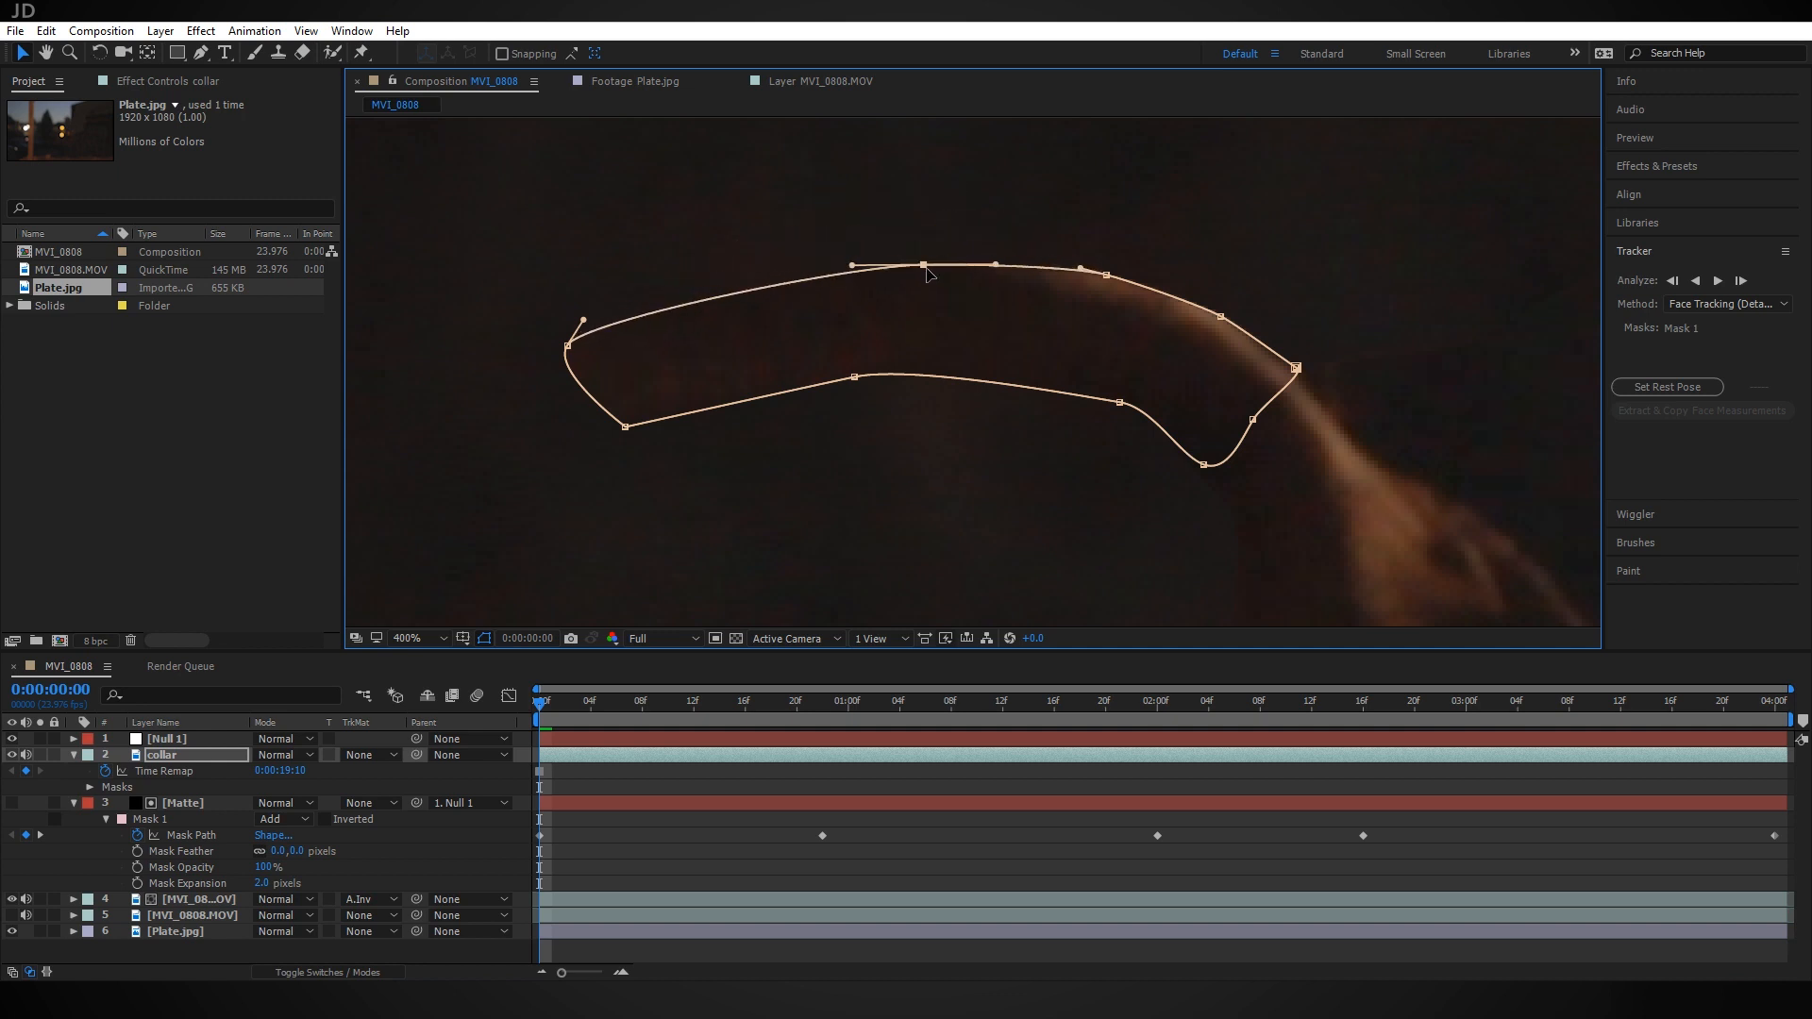
Rotate the collar strip slightly with the Rotation tool so it continues the curve of the right-hand collar, then deselect its mask
left_click_drag(752, 333, 1263, 246)
scroll(1194, 180, "down", 1)
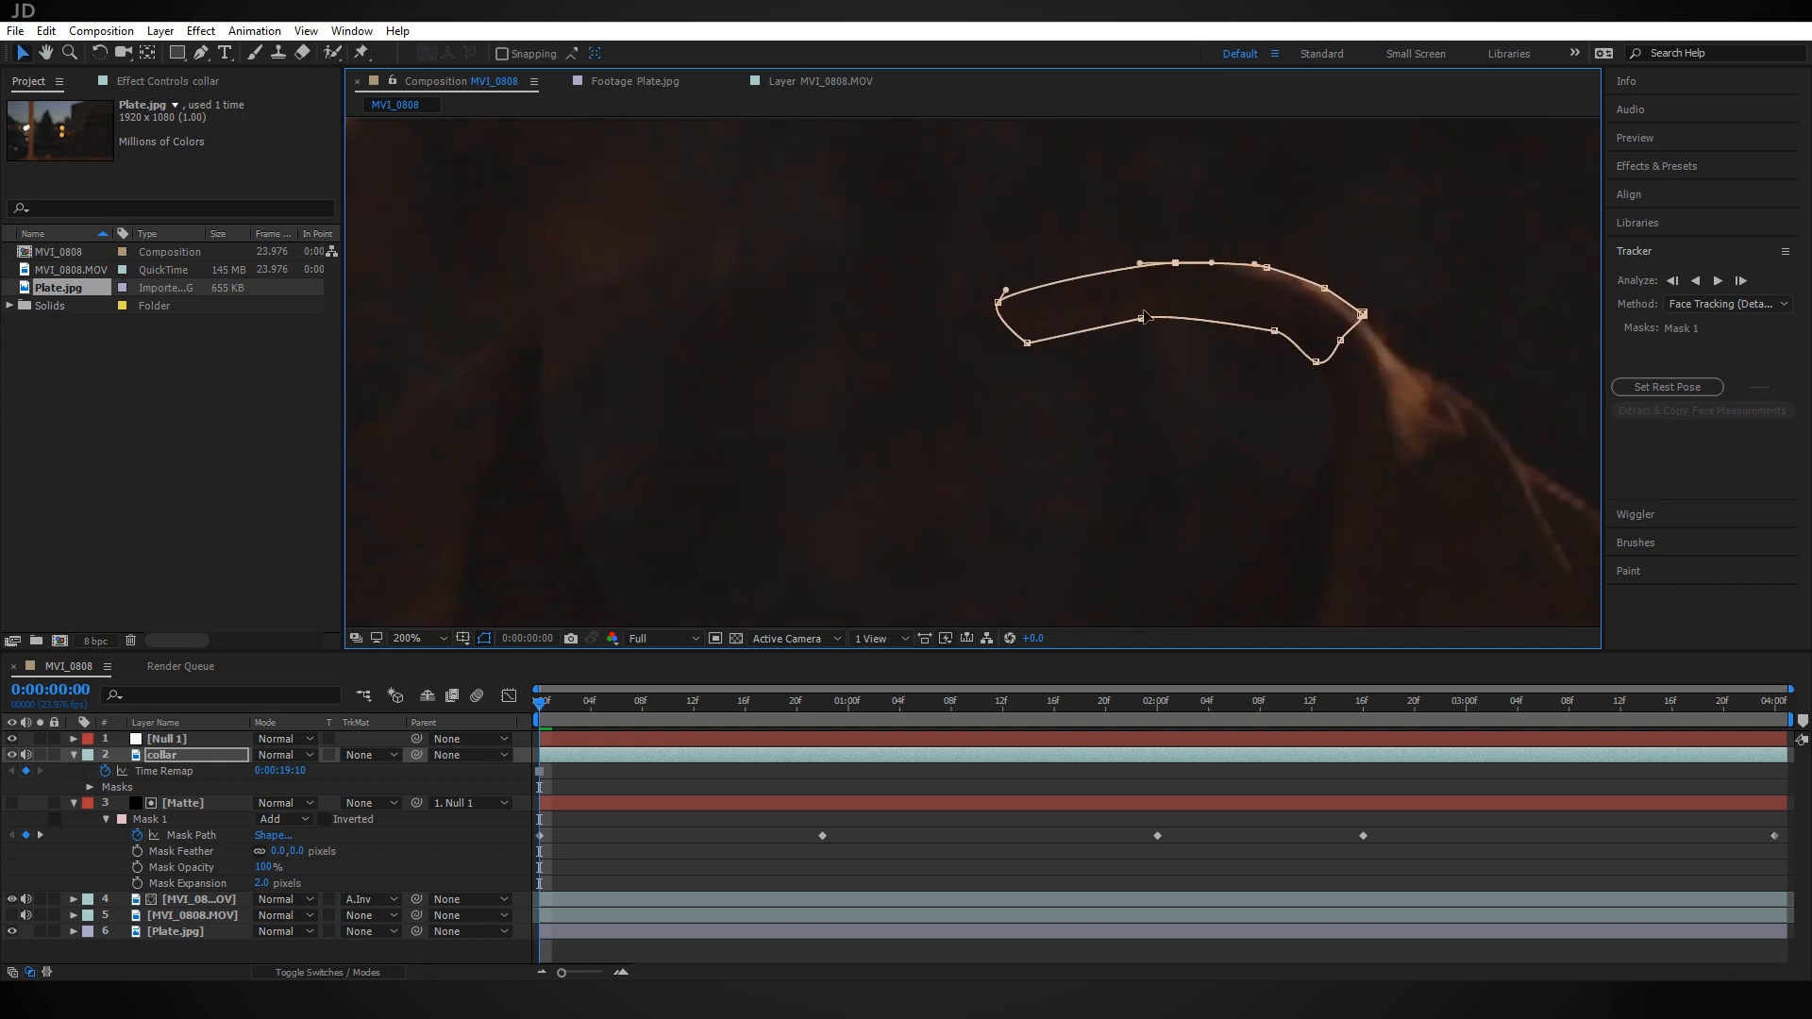
key("w")
key("ctrl+t")
left_click_drag(1085, 283, 1084, 277)
key("v")
left_click(1373, 340)
left_click_drag(1373, 340, 1019, 444)
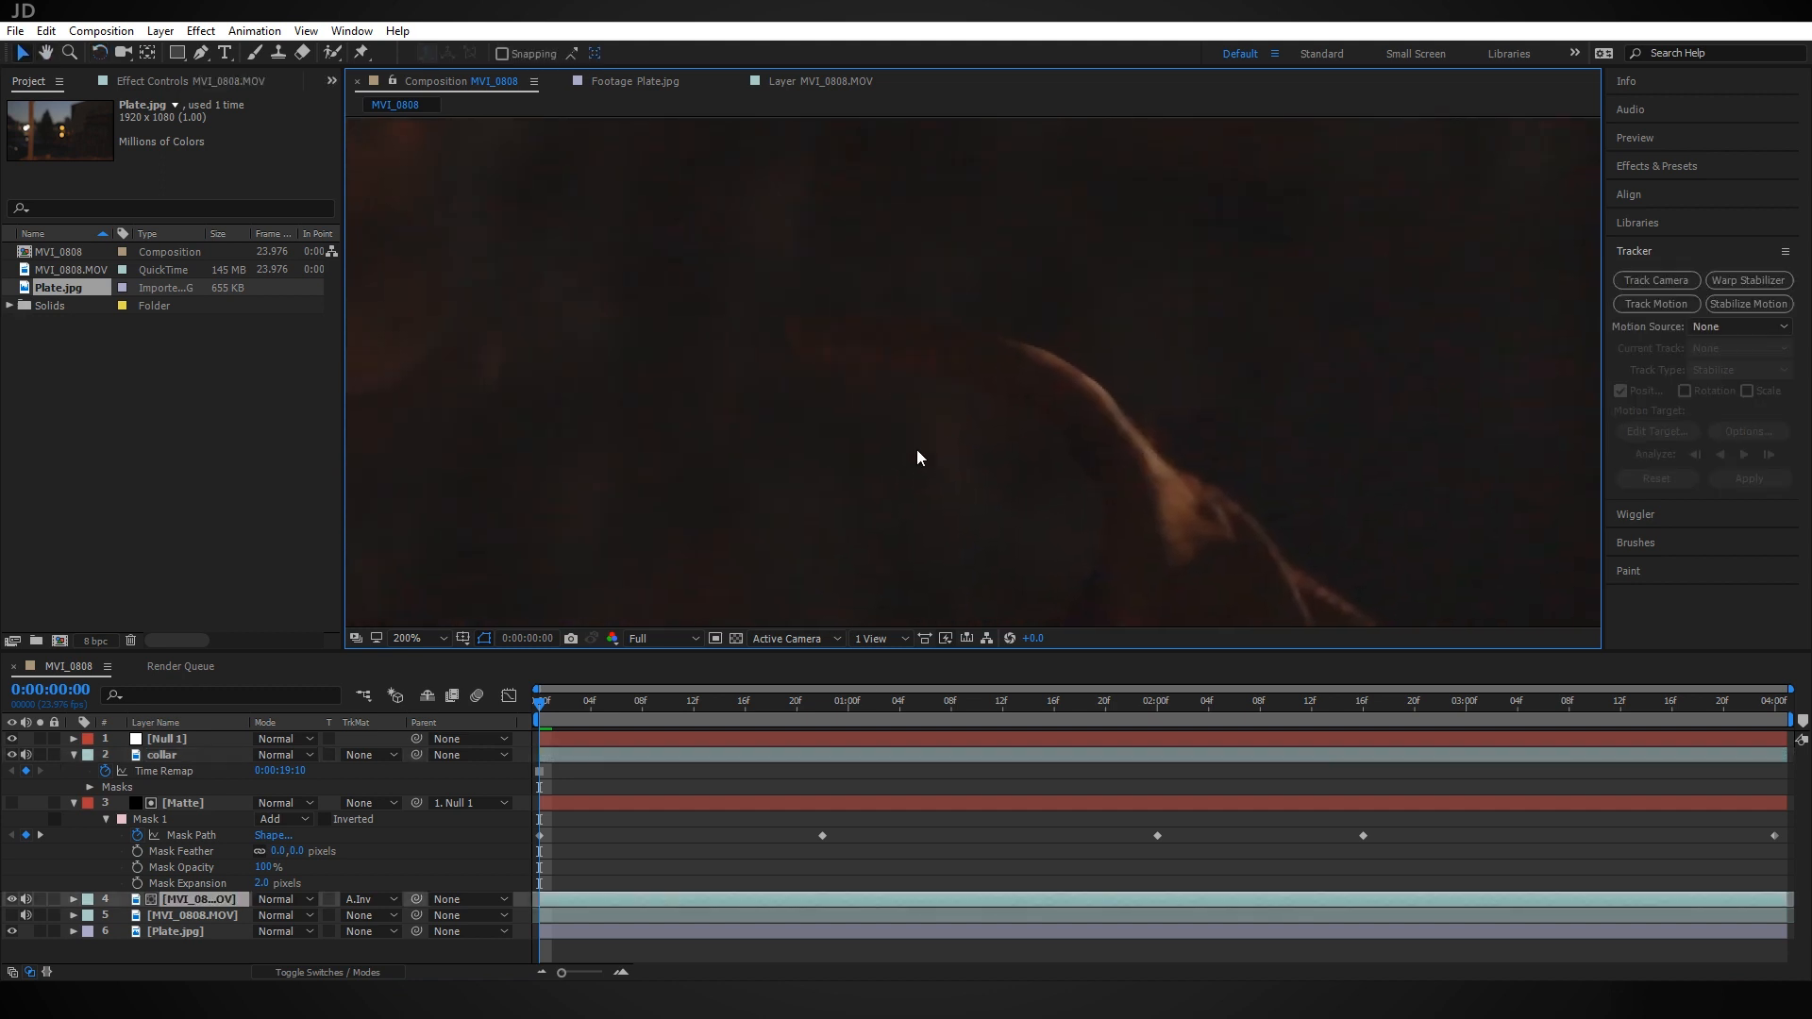
Duplicate the hidden MVI_0808.MOV layer above the clean plate
scroll(922, 457, "down", 2)
left_click_drag(1147, 410, 1210, 433)
scroll(1124, 413, "up", 2)
left_click_drag(609, 567, 820, 406)
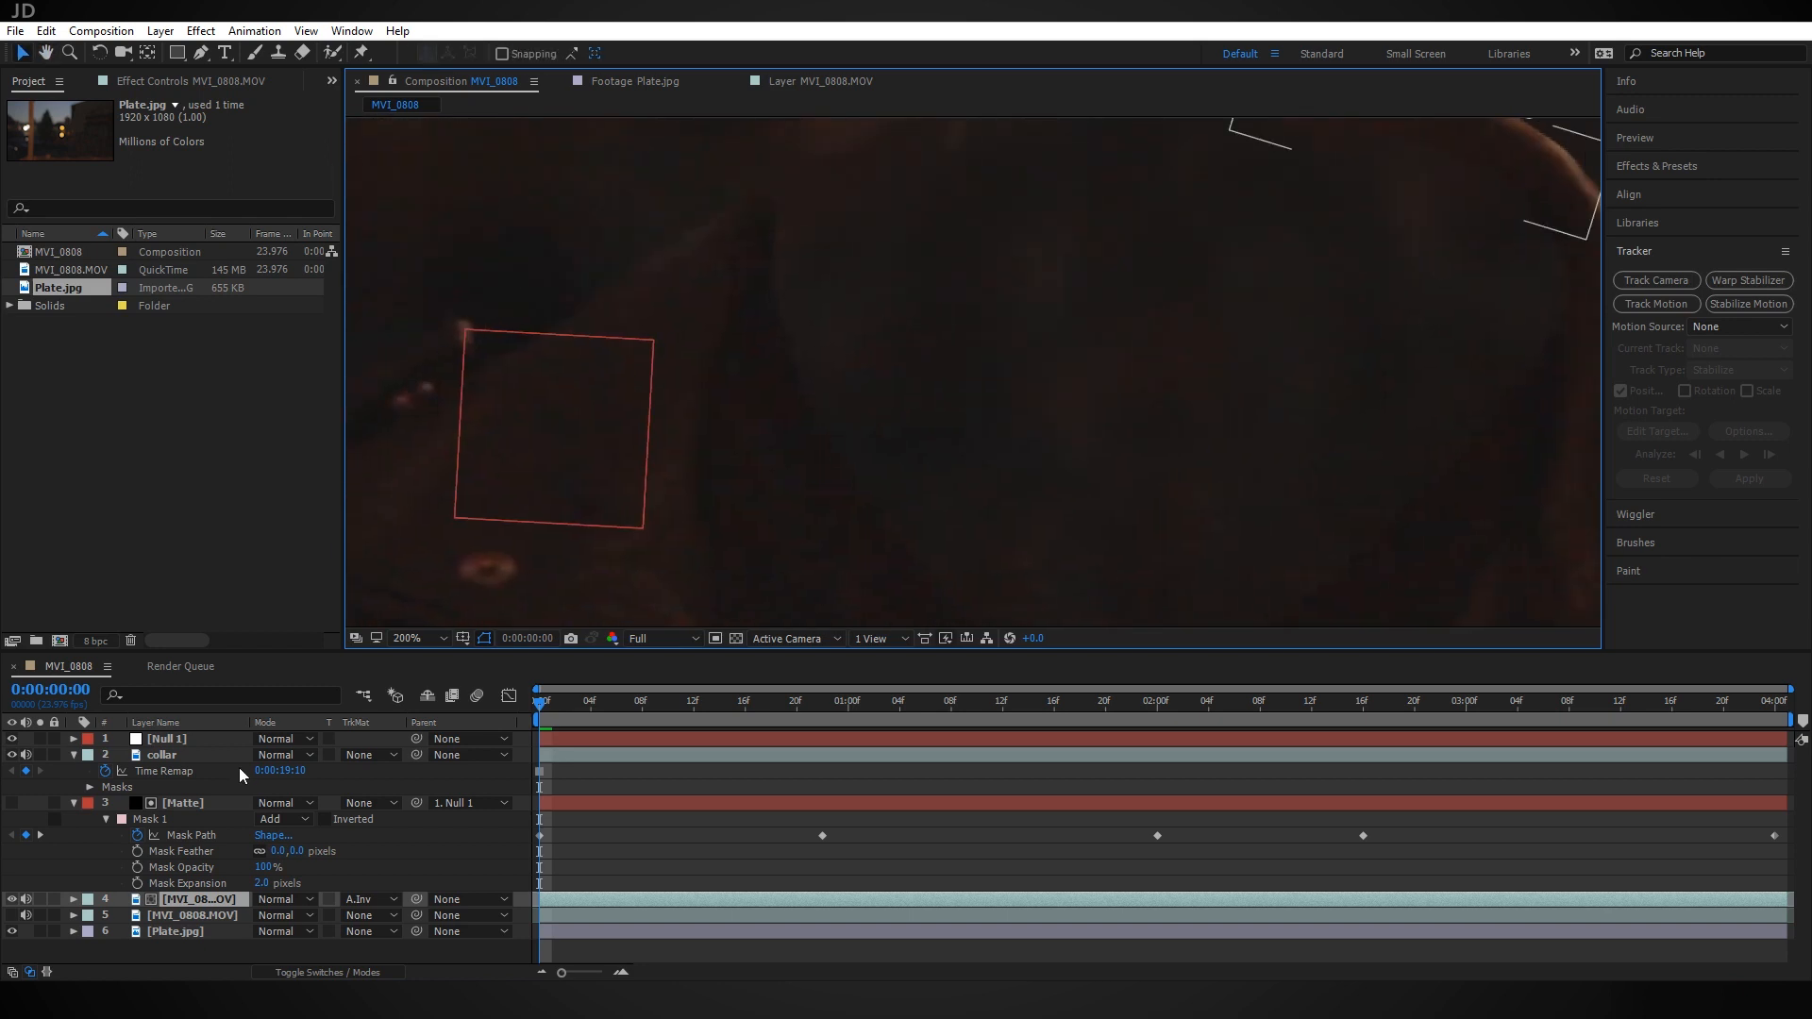
left_click(192, 915)
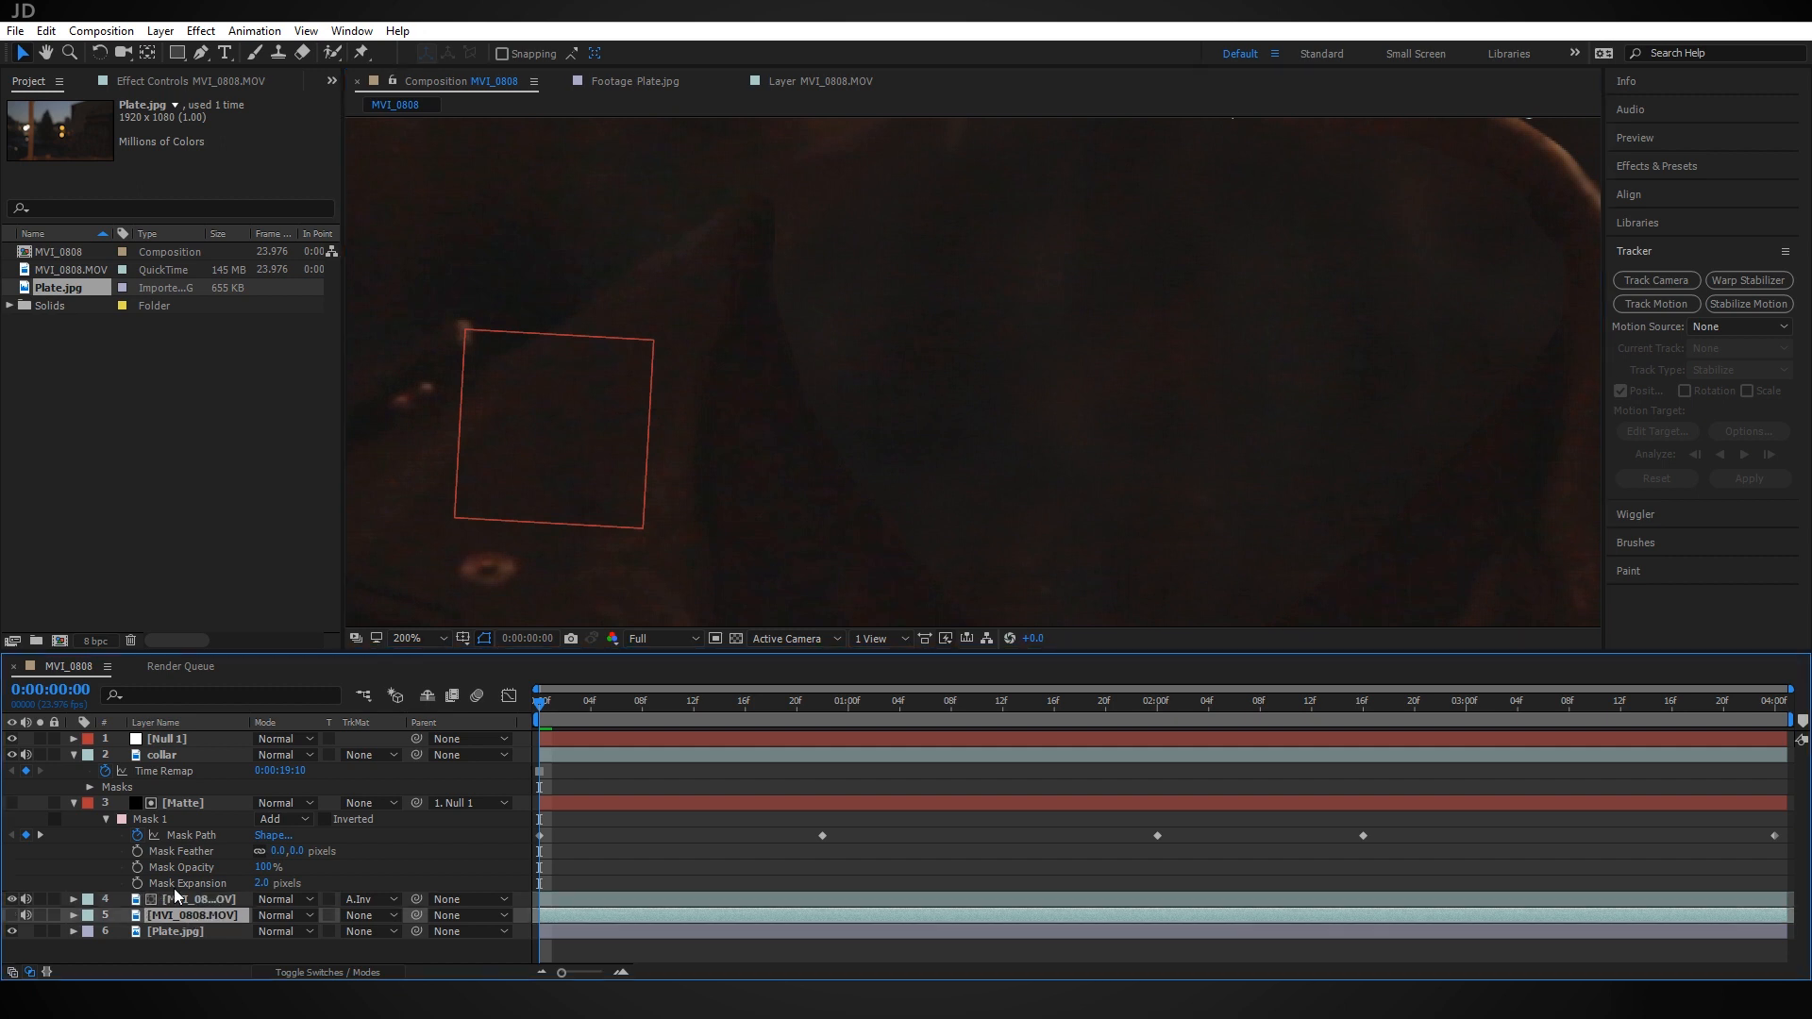
key("ctrl+d")
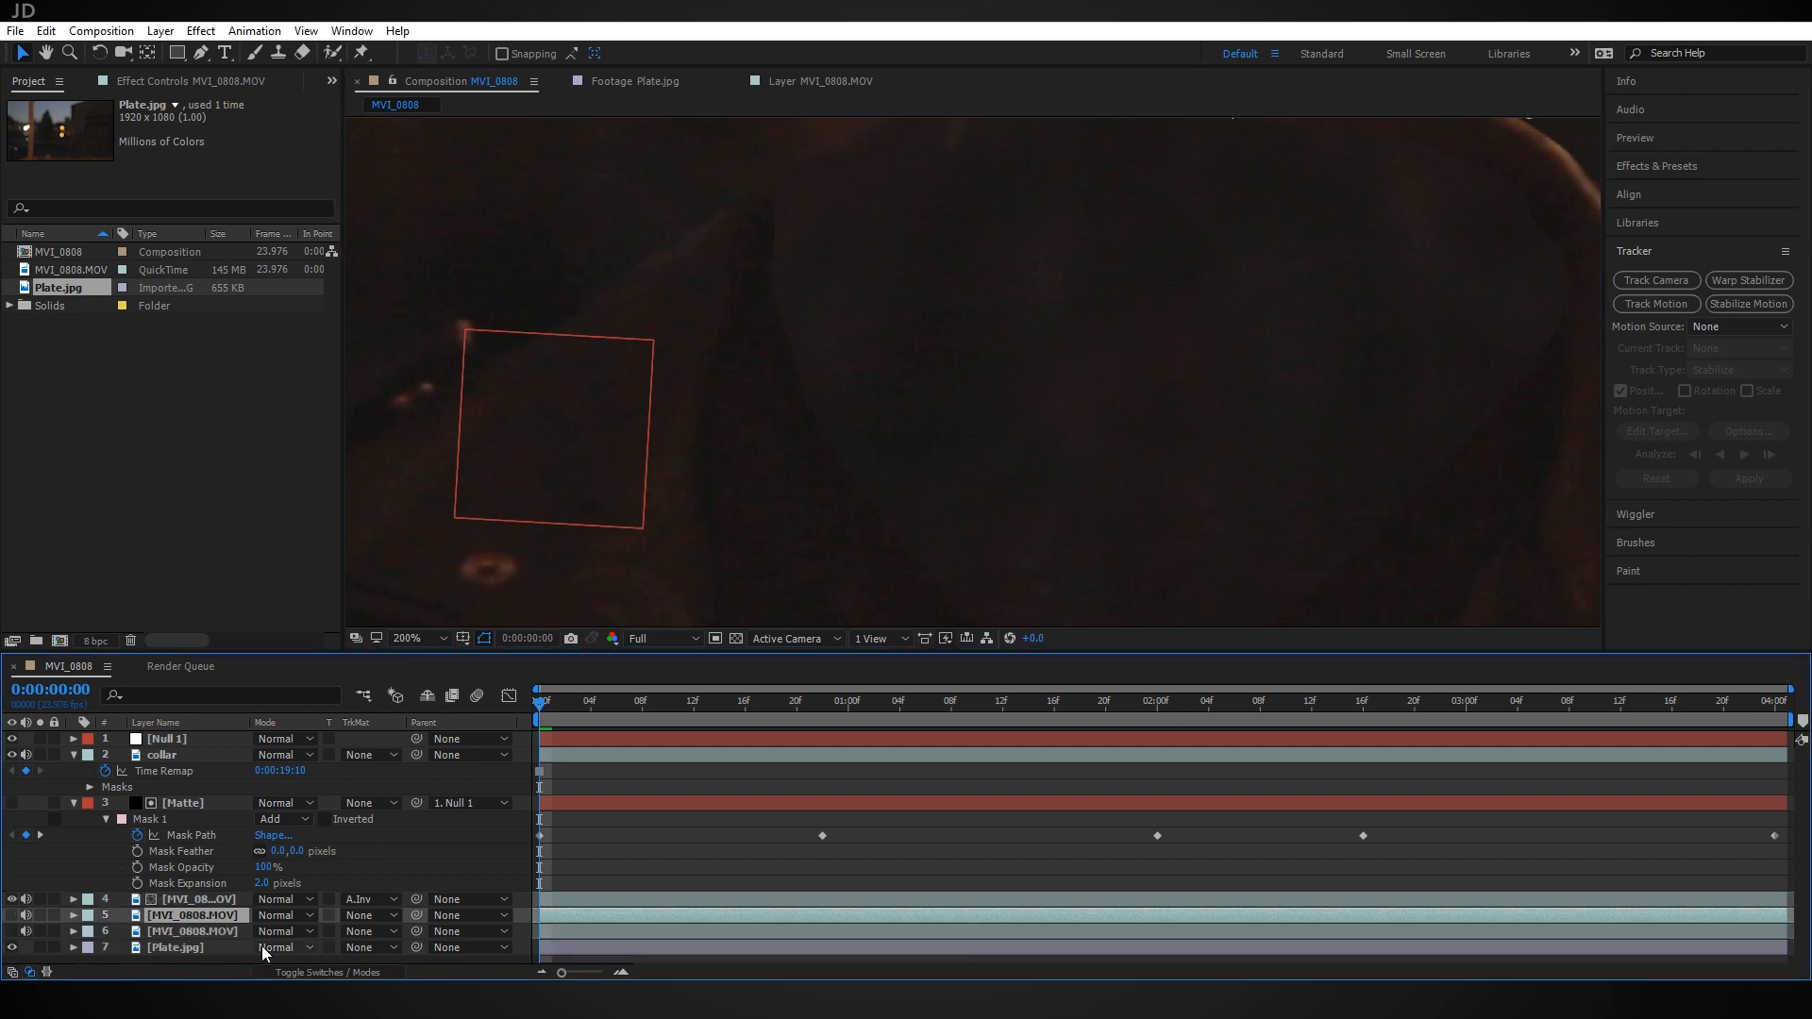
Draw a closed, narrow curved Pen tool mask on the duplicated MVI_0808.MOV layer along the edge of the left-hand collar
left_click(202, 55)
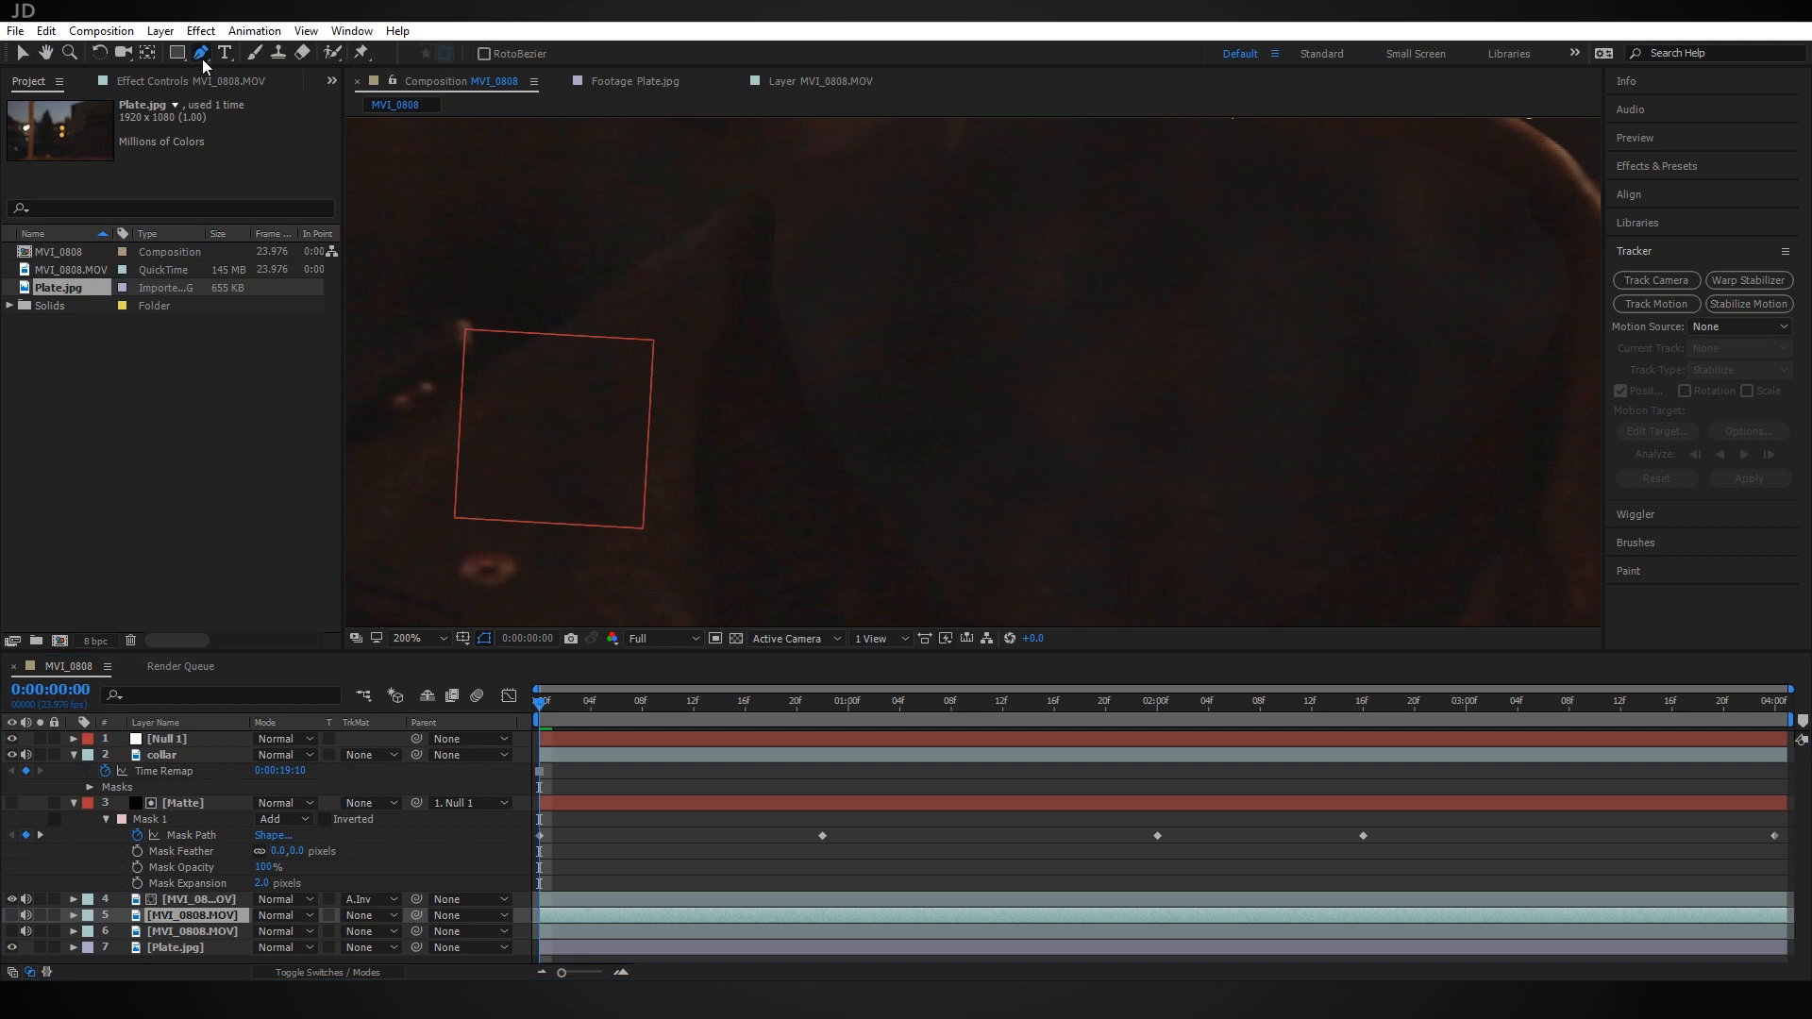
left_click_drag(885, 330, 898, 366)
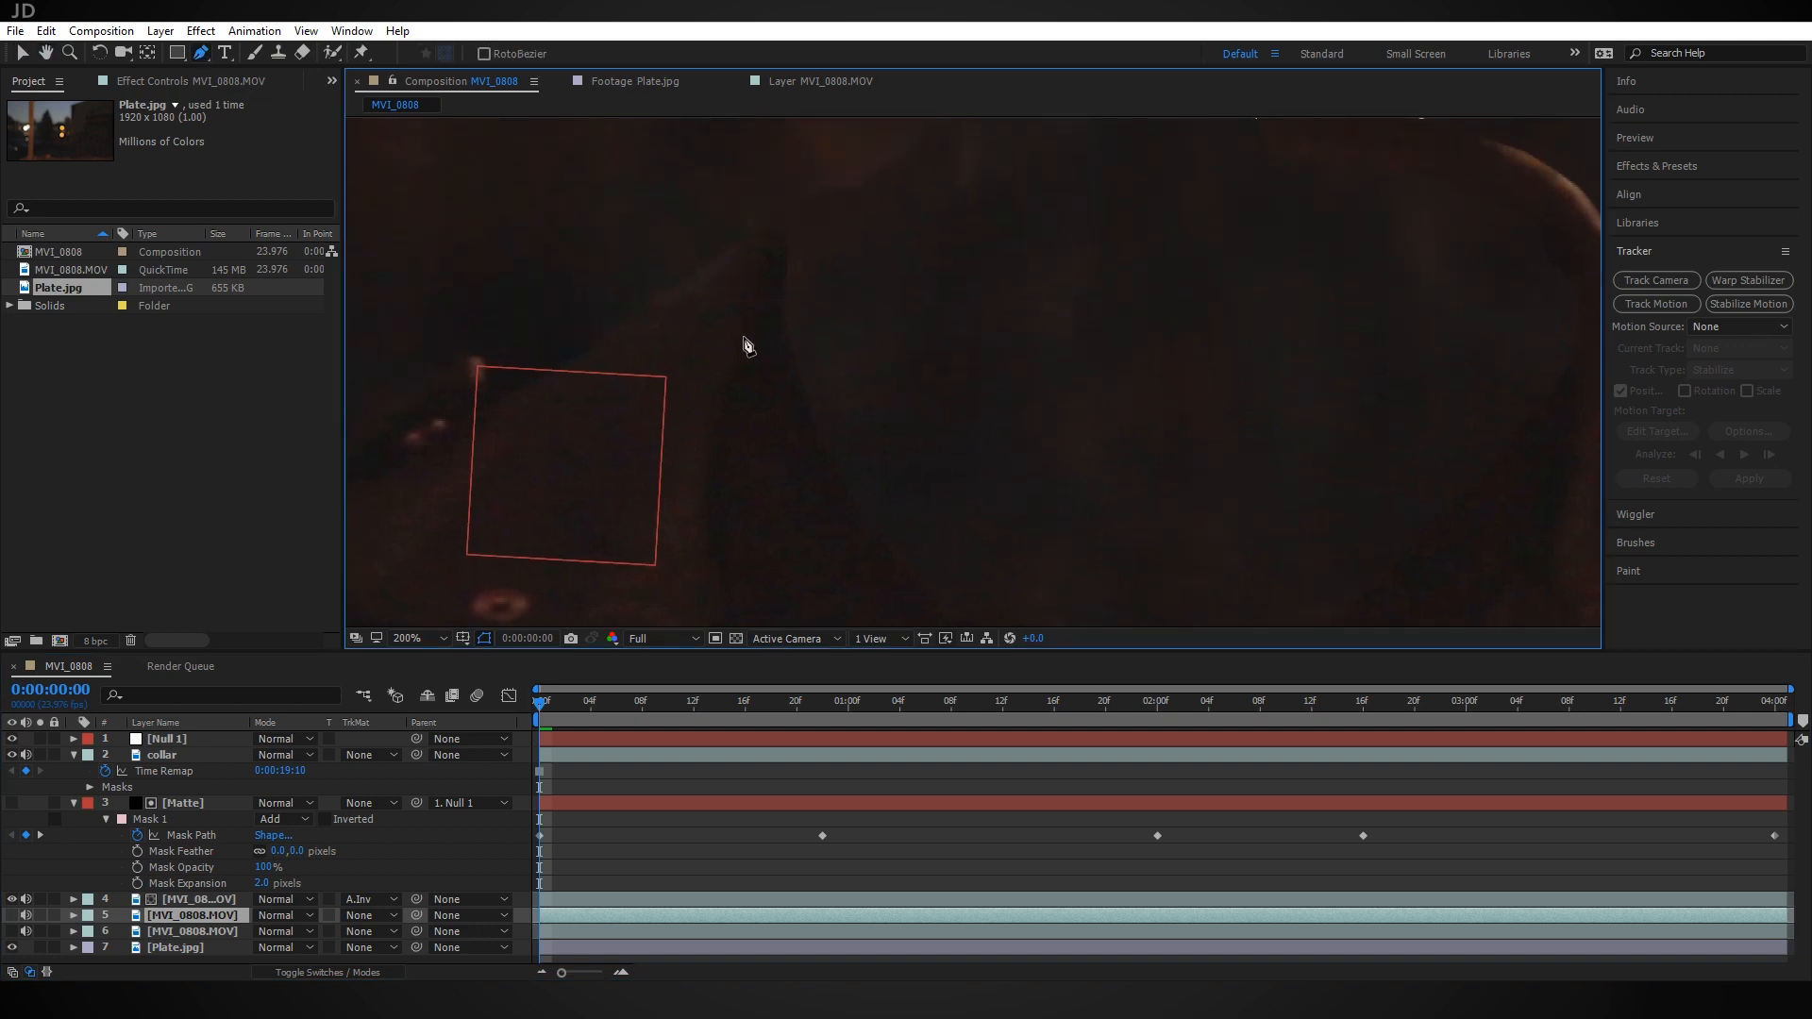
left_click(737, 345)
left_click_drag(768, 295, 723, 260)
left_click_drag(648, 358, 620, 274)
left_click_drag(565, 385, 658, 358)
left_click_drag(663, 277, 667, 258)
left_click(699, 179)
left_click_drag(786, 253, 785, 366)
key("v")
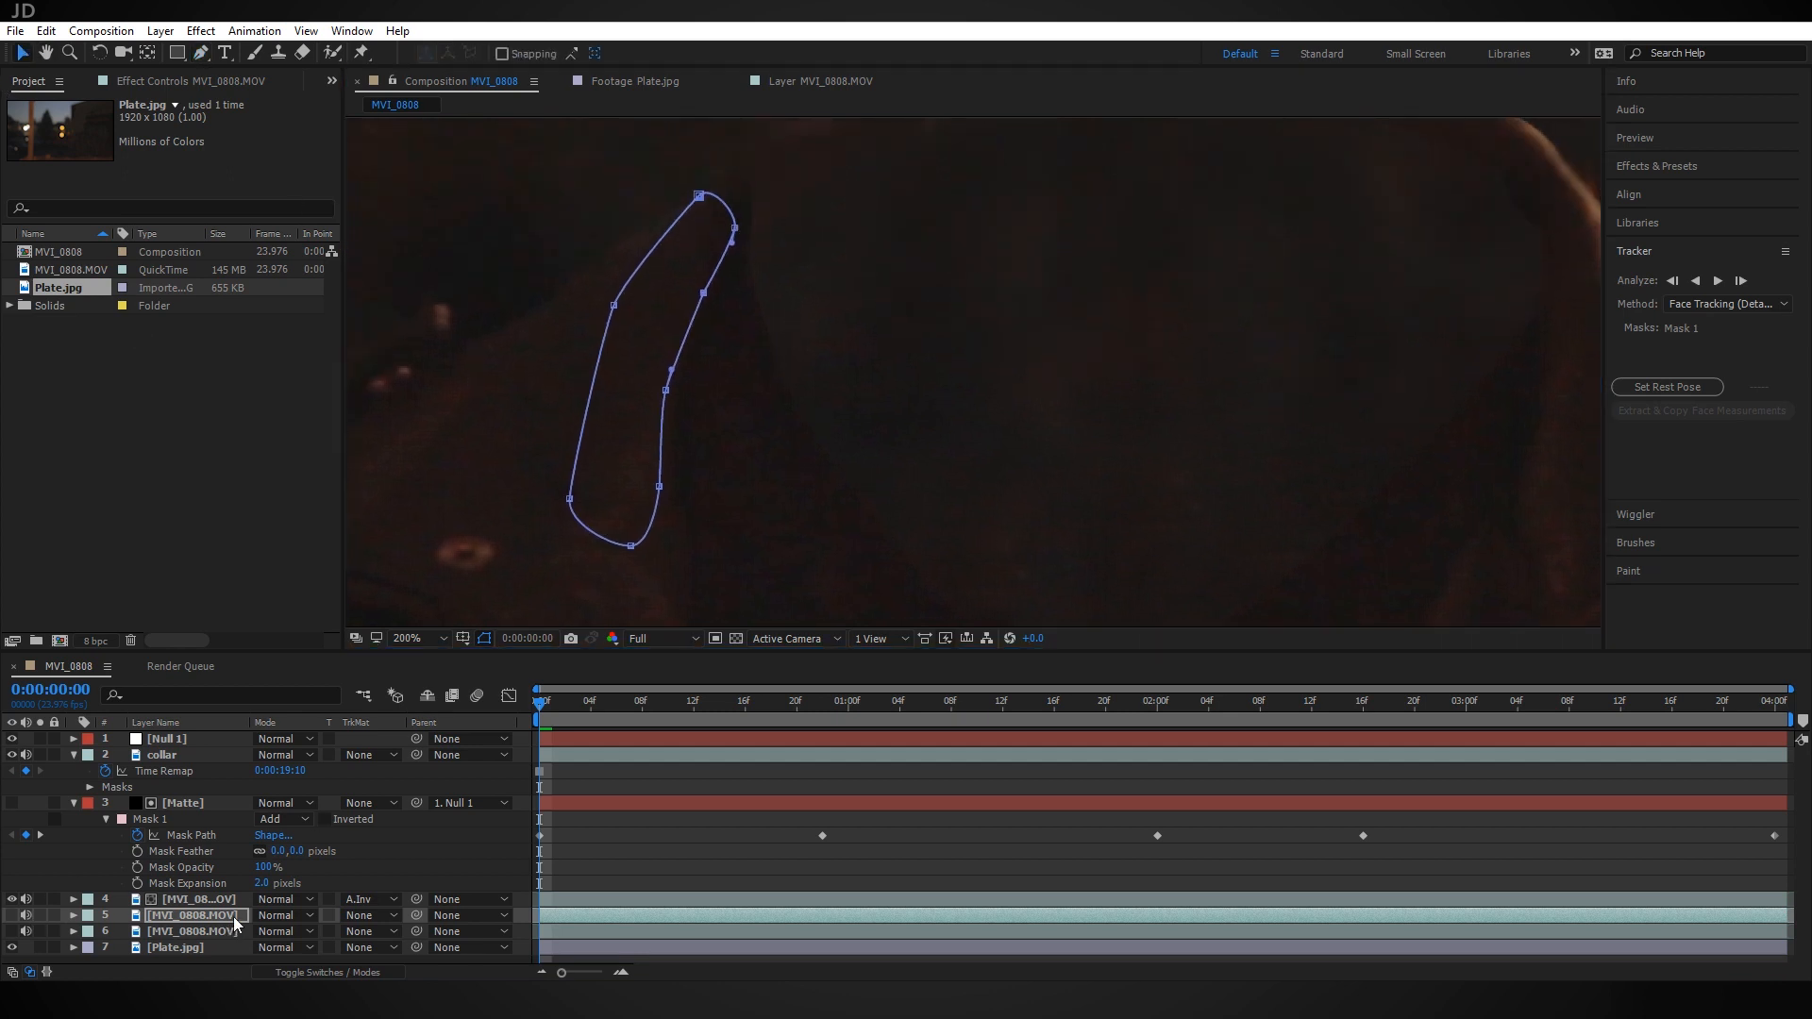
Rename the masked duplicate layer as Collar2 and make it visible
left_click(235, 925)
key("Return")
type("Collar2")
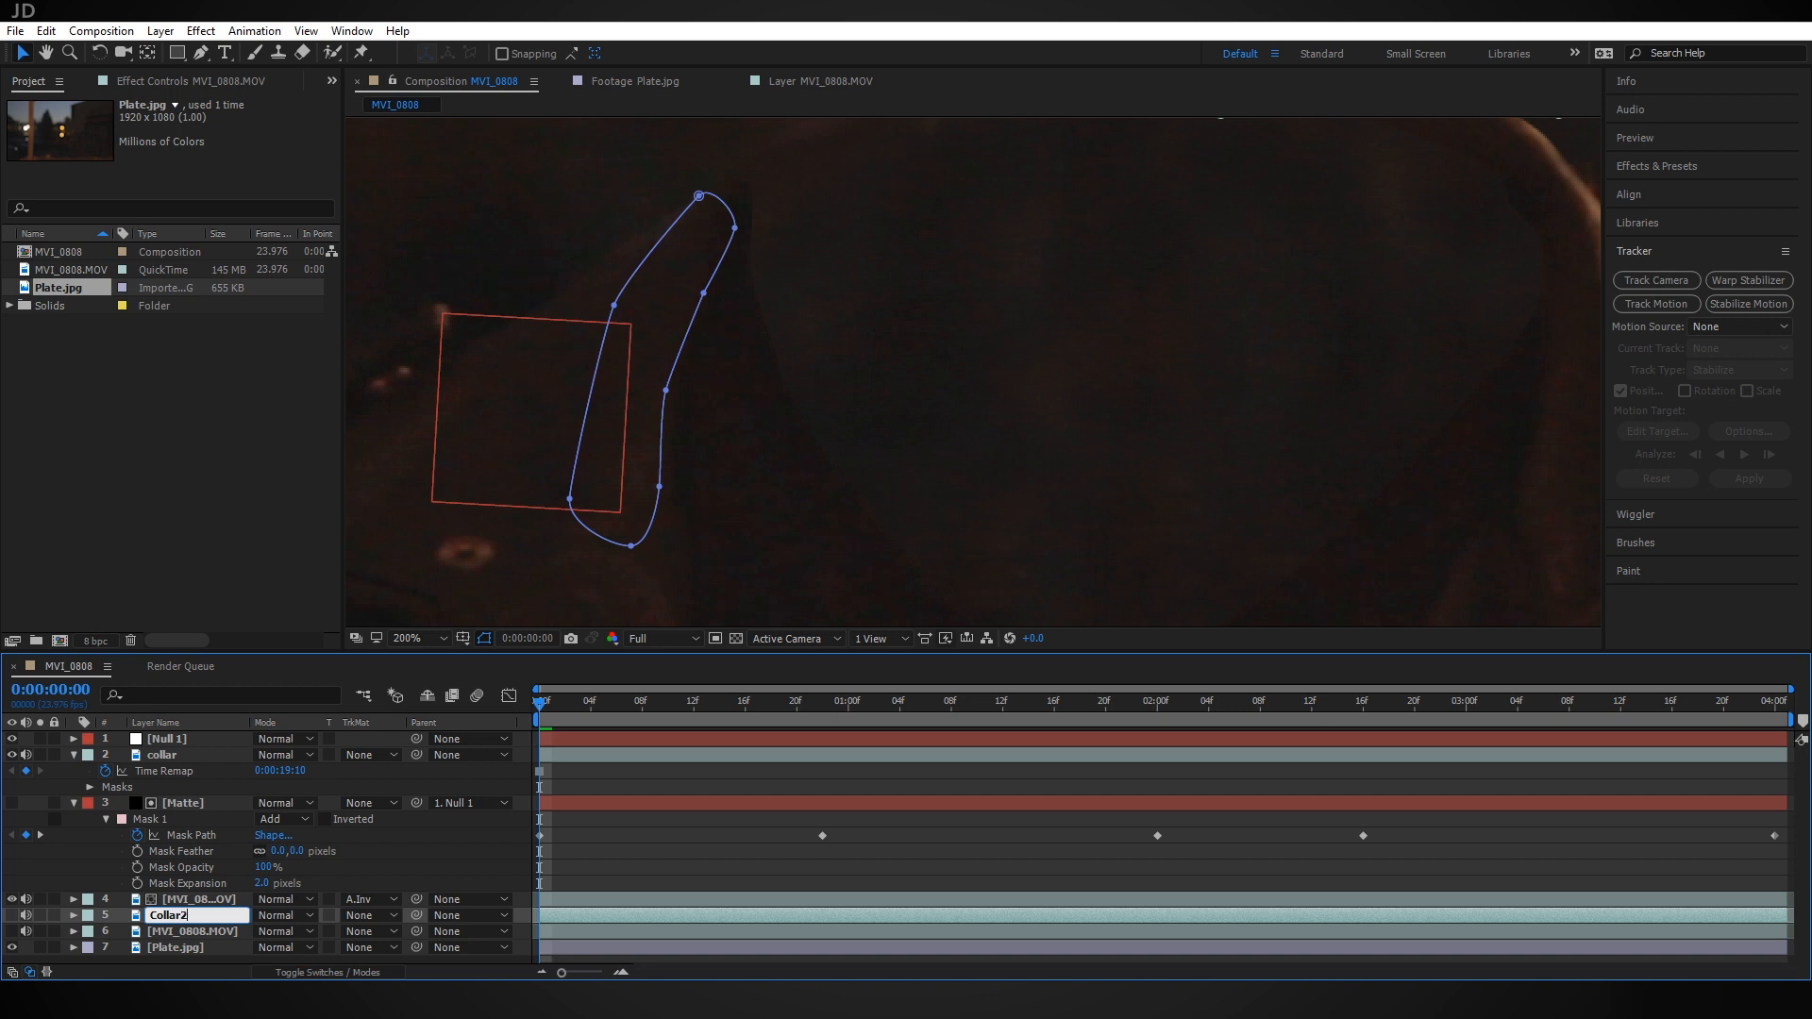
key("Return")
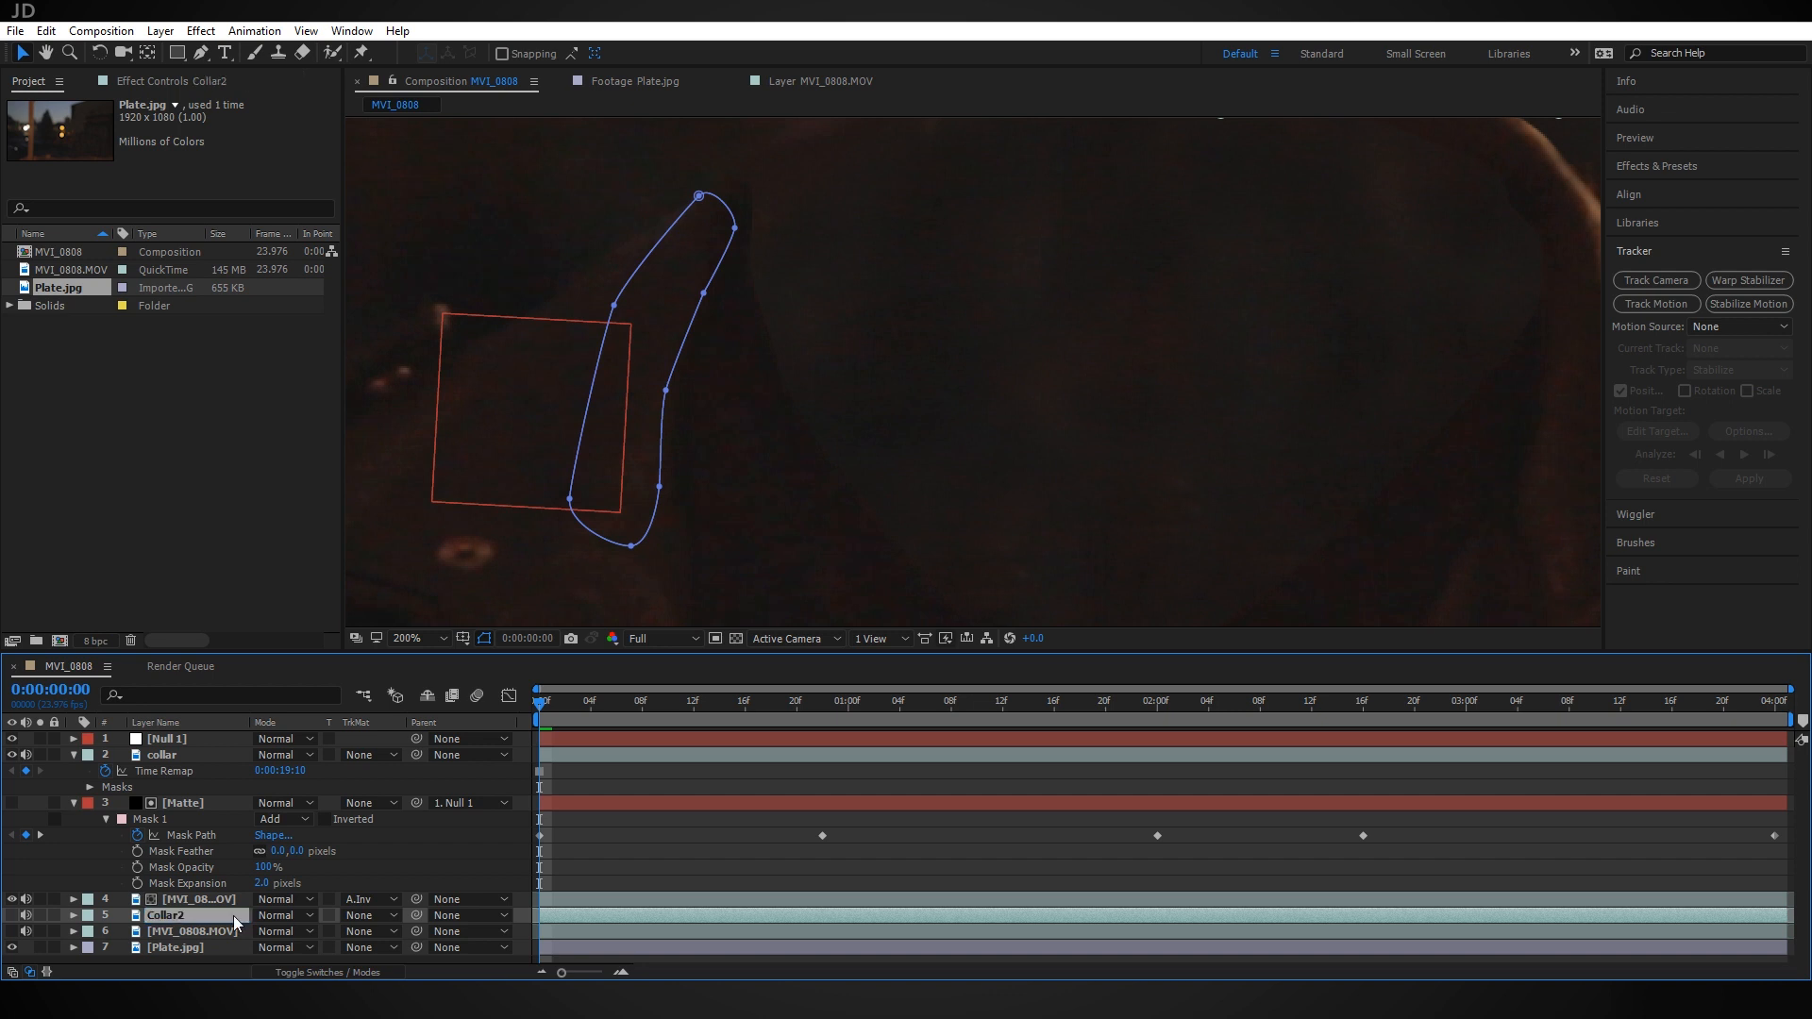
left_click(12, 916)
Centre the Collar2 anchor point on its masked strip and move the strip up above the left-hand collar
key("space")
scroll(1085, 300, "down", 1)
left_click_drag(1023, 287, 922, 422)
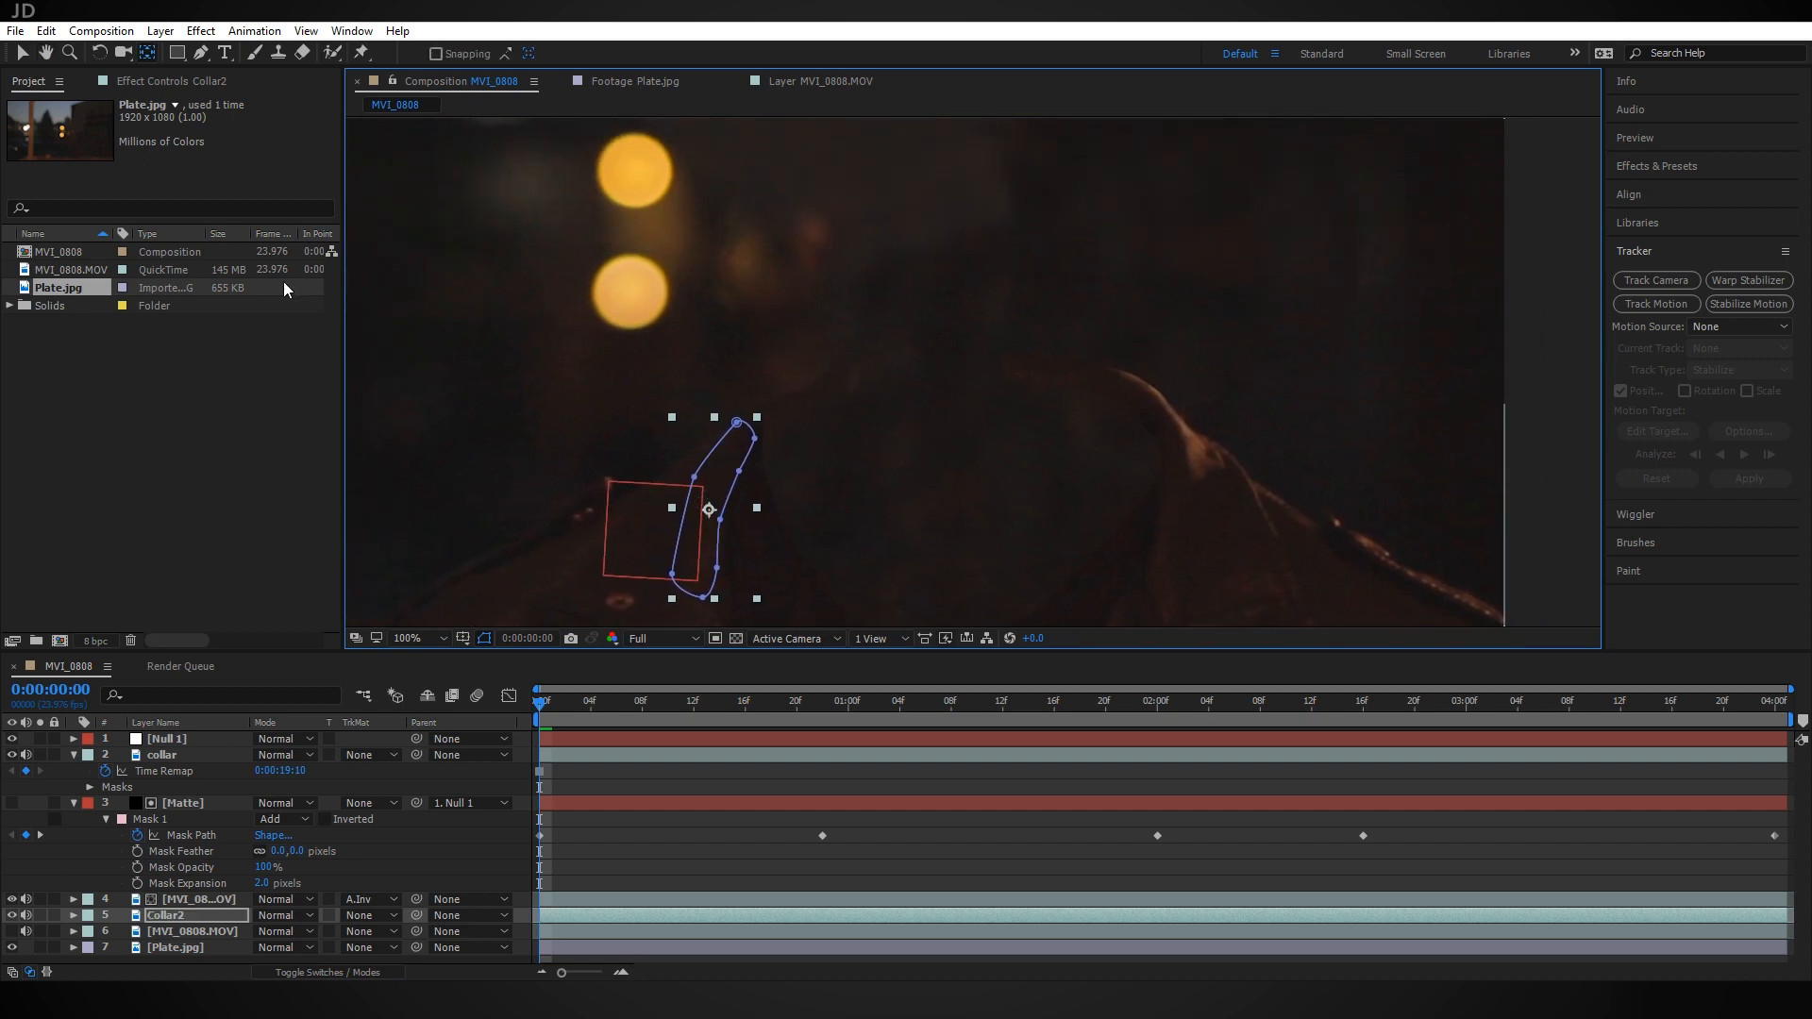
left_click(22, 53)
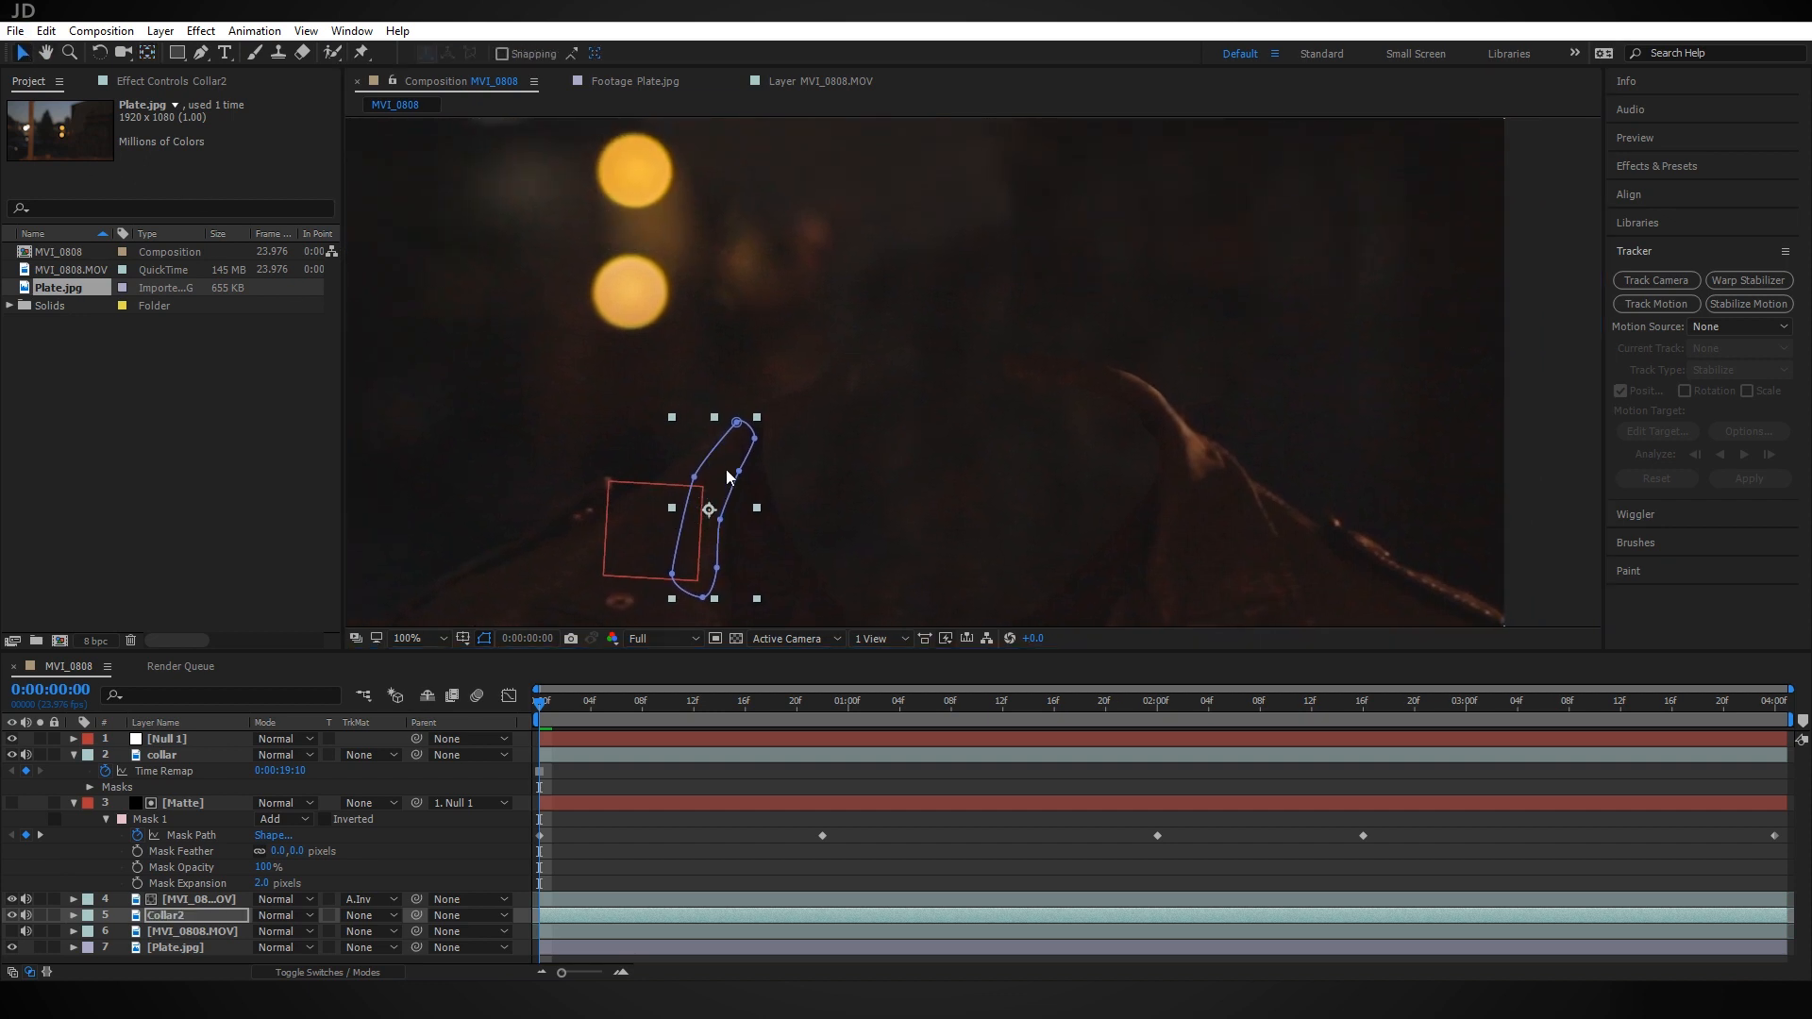
left_click_drag(730, 477, 810, 322)
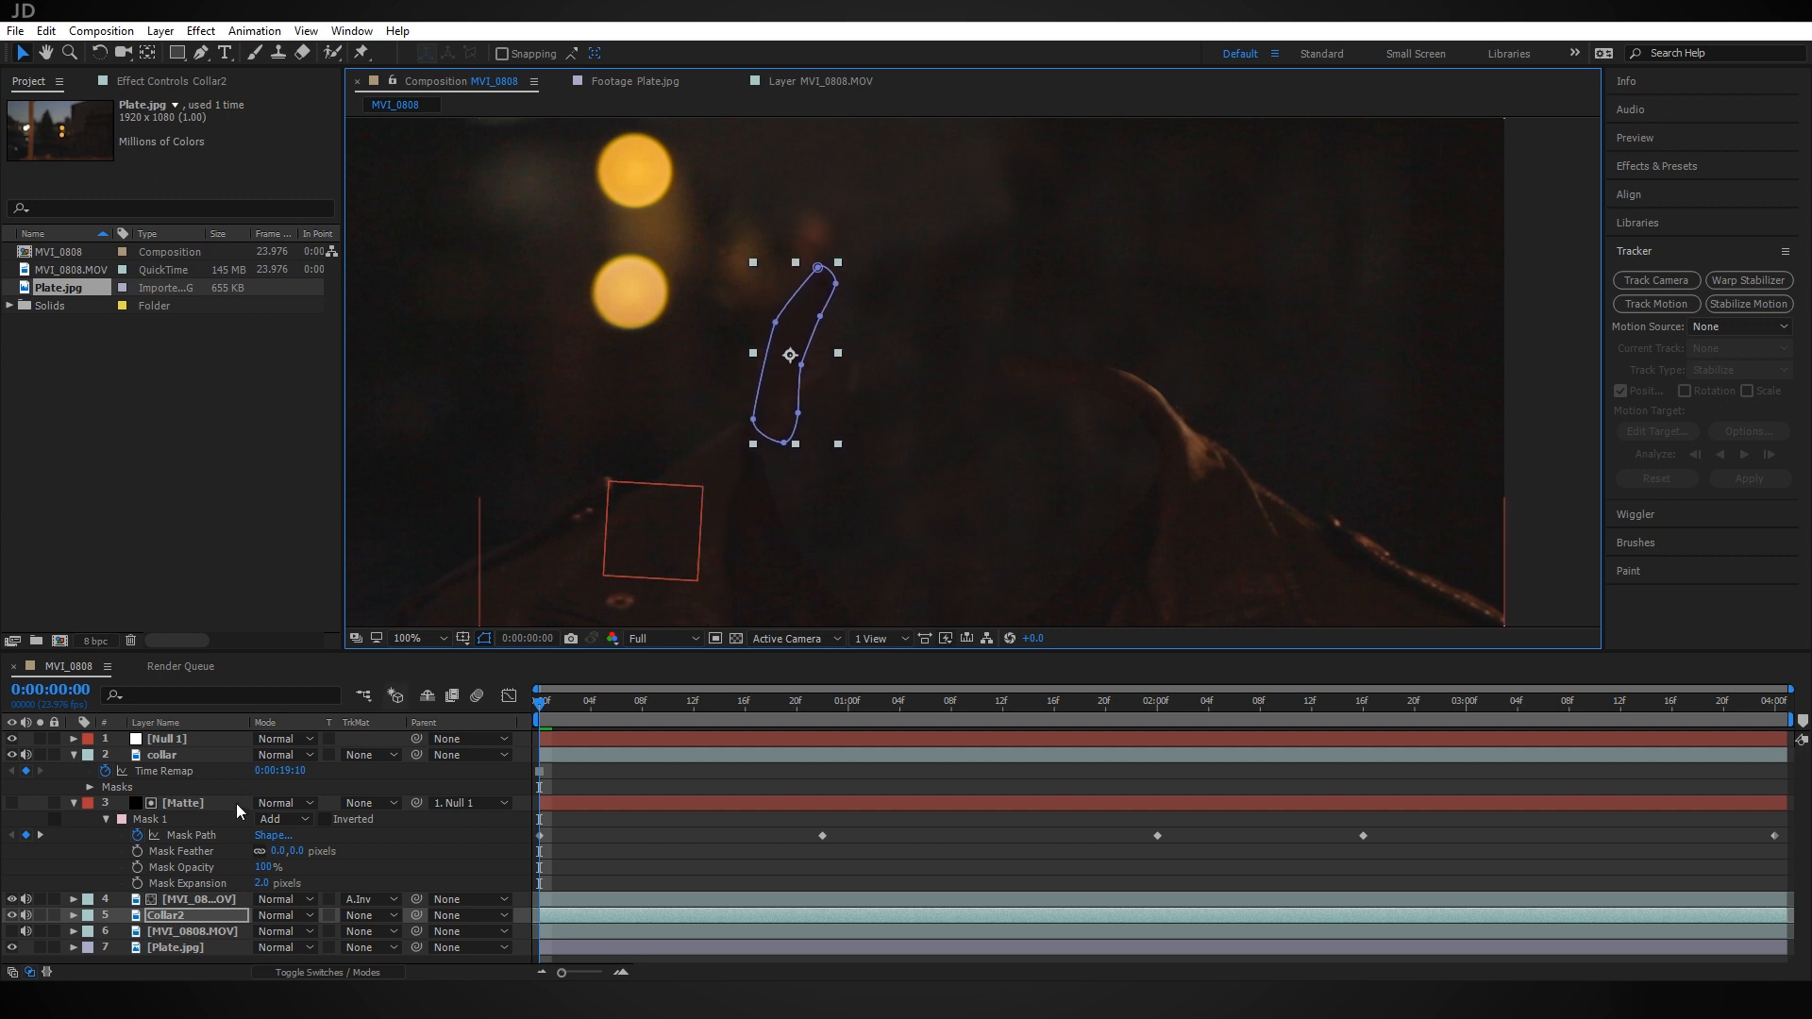
Move the Collar2 layer directly below Null 1 and rotate its strip clockwise to slope along the back of the neck opening
left_click_drag(179, 916, 217, 763)
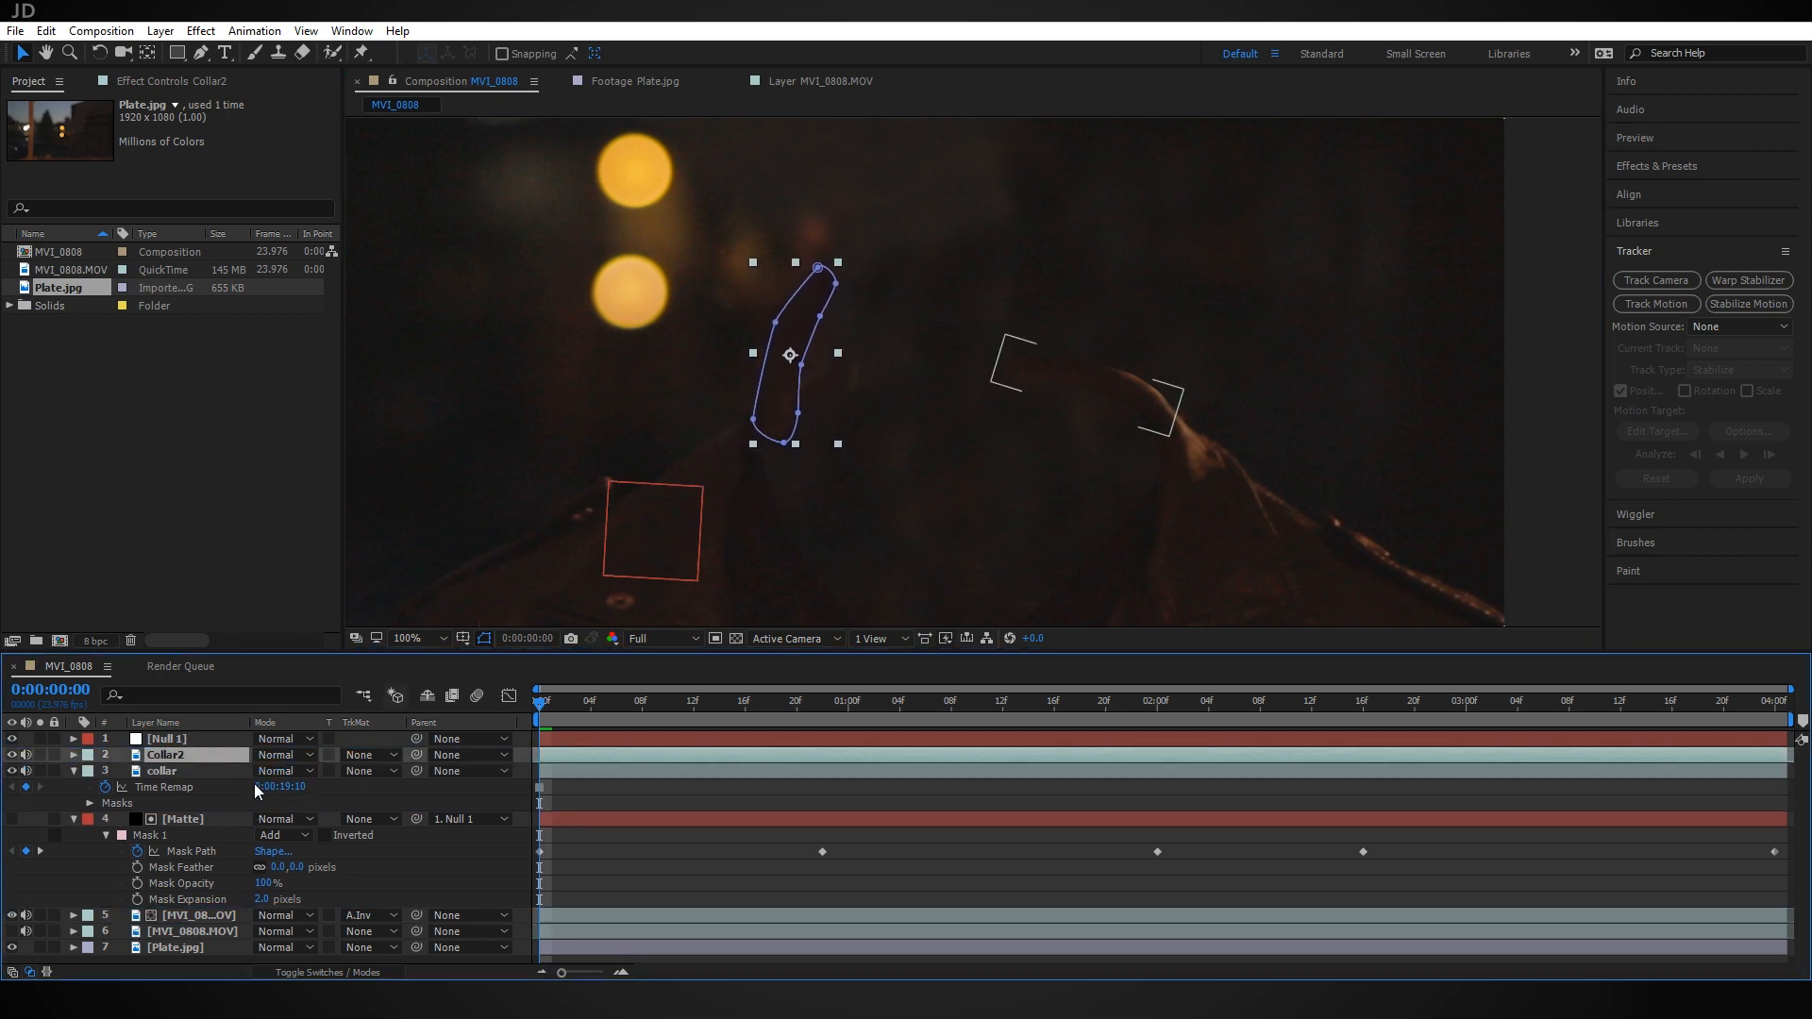
left_click(99, 53)
left_click_drag(804, 303, 879, 319)
left_click(23, 53)
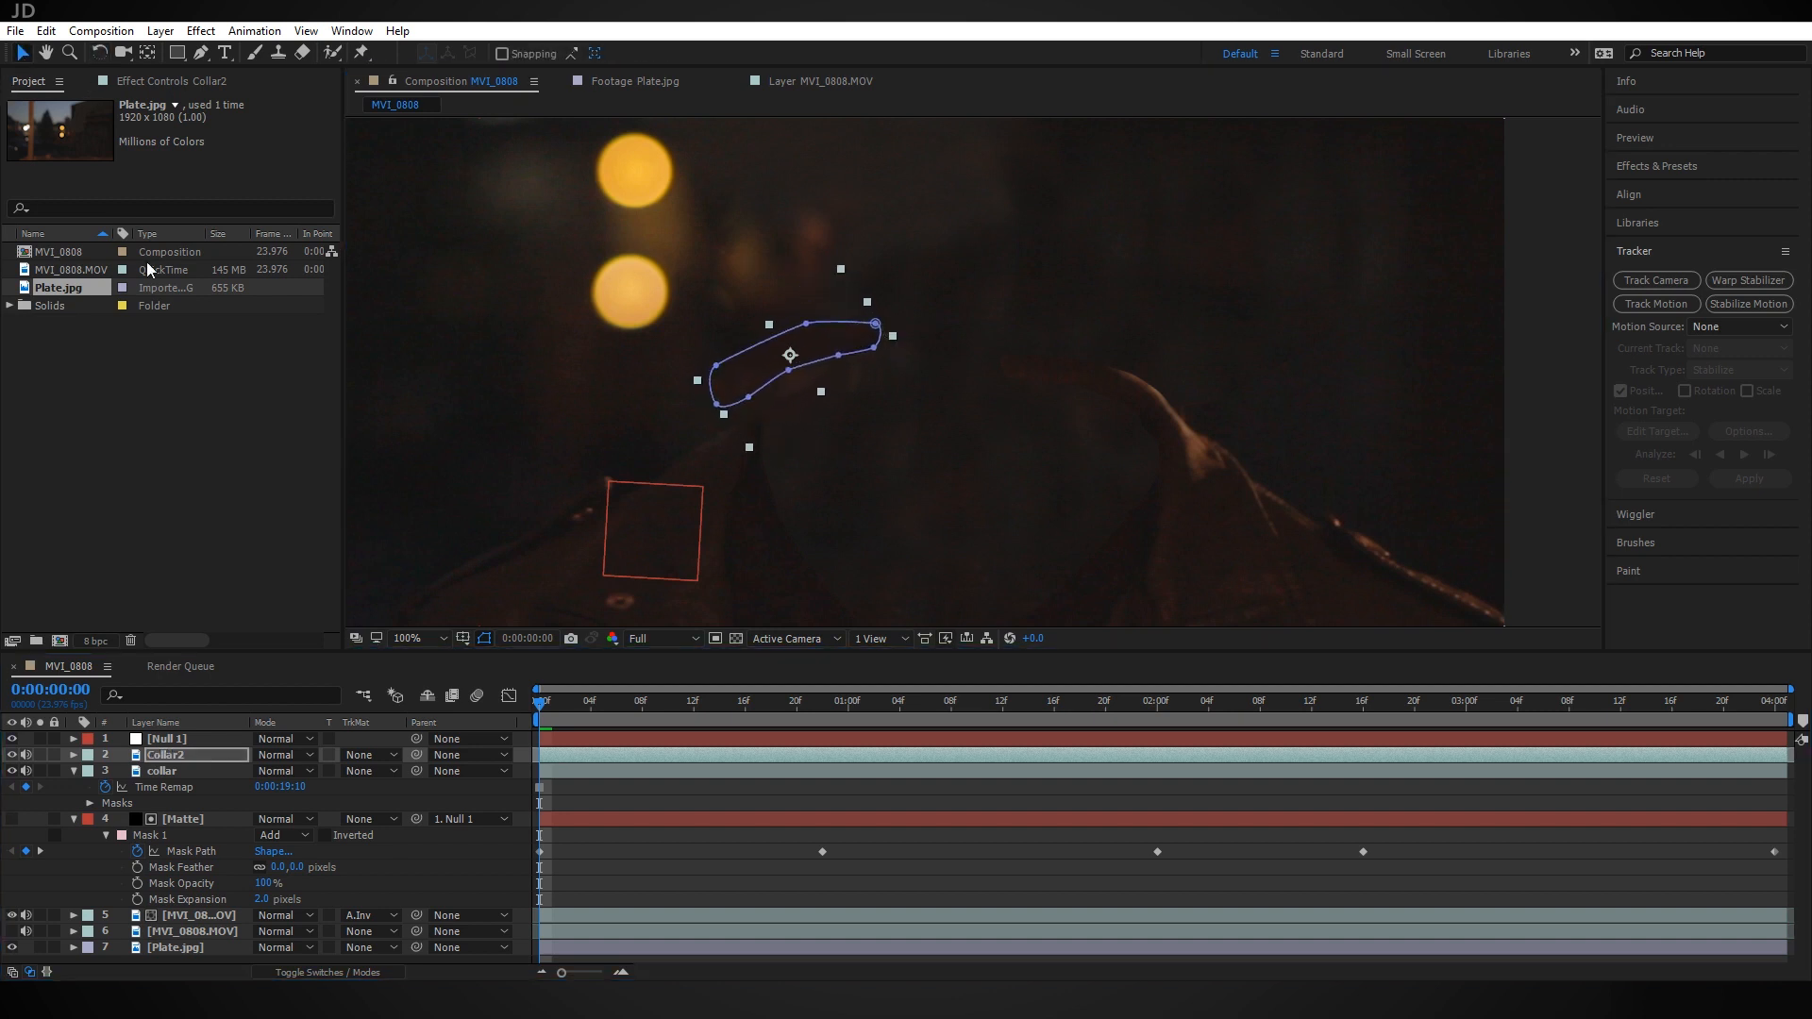
Freeze the Collar2 layer on its first frame with Freeze Frame
left_click(204, 749)
right_click(204, 751)
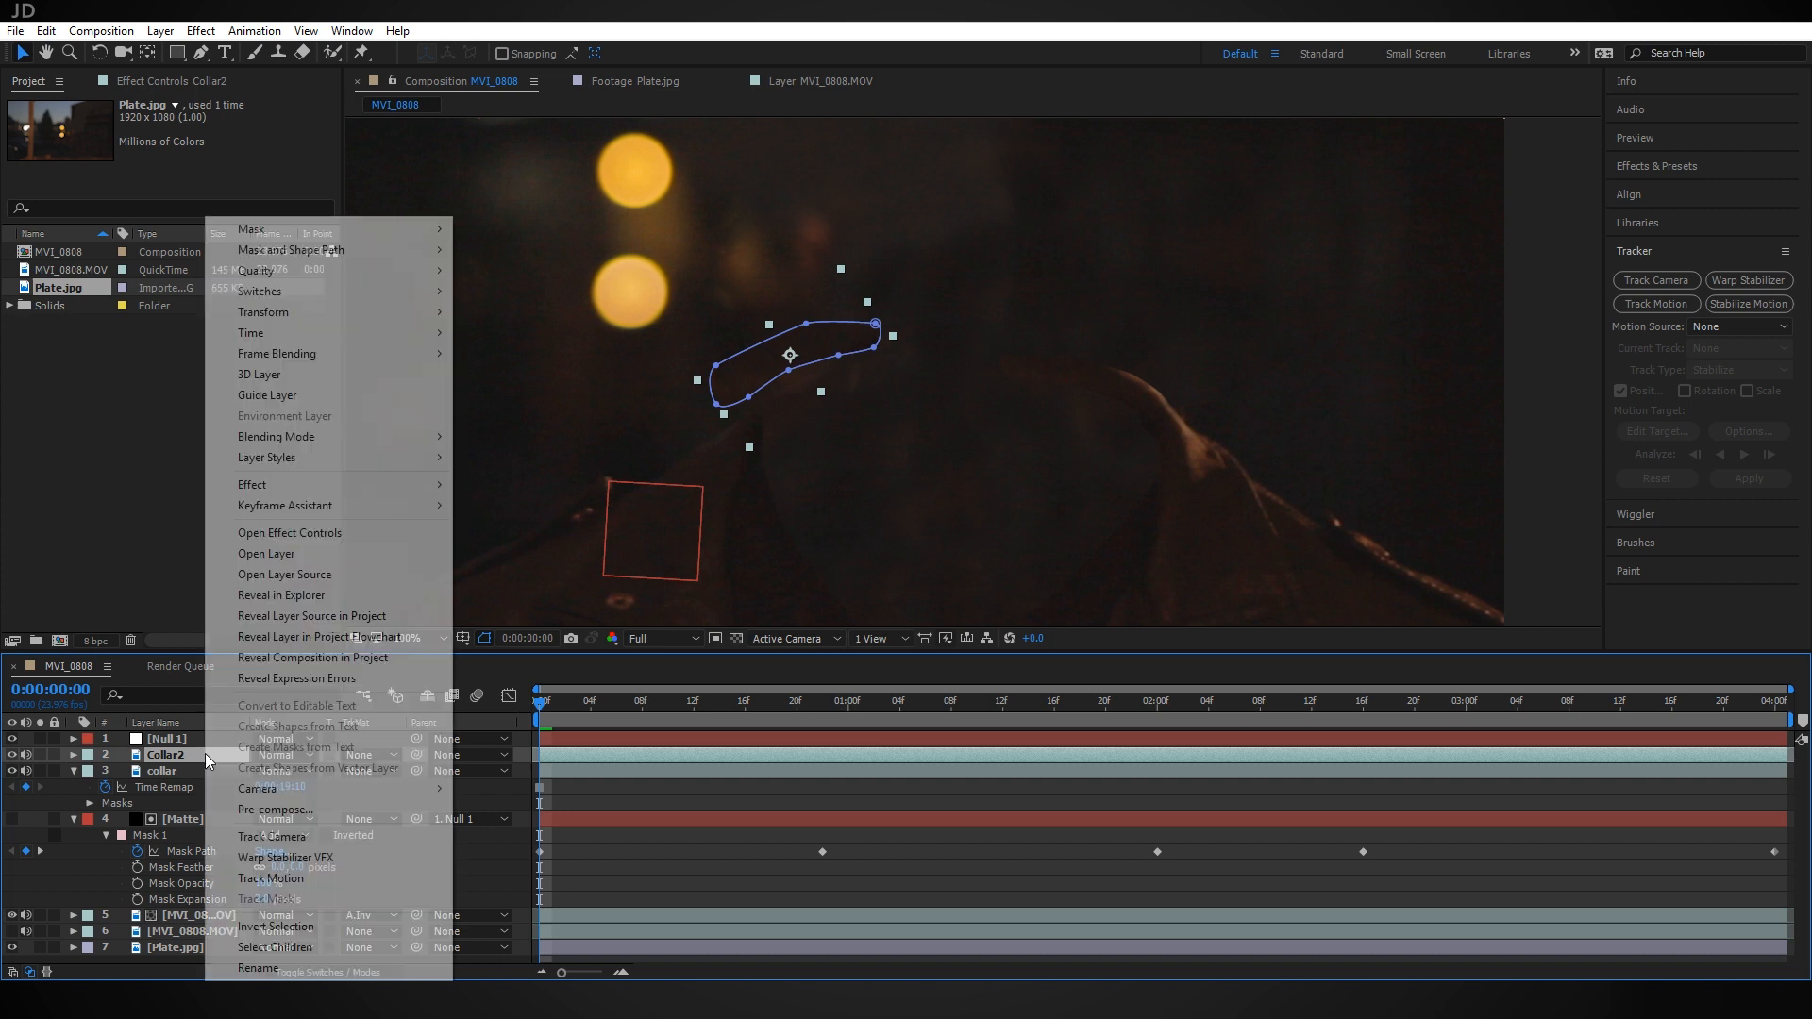
mouse_move(342, 334)
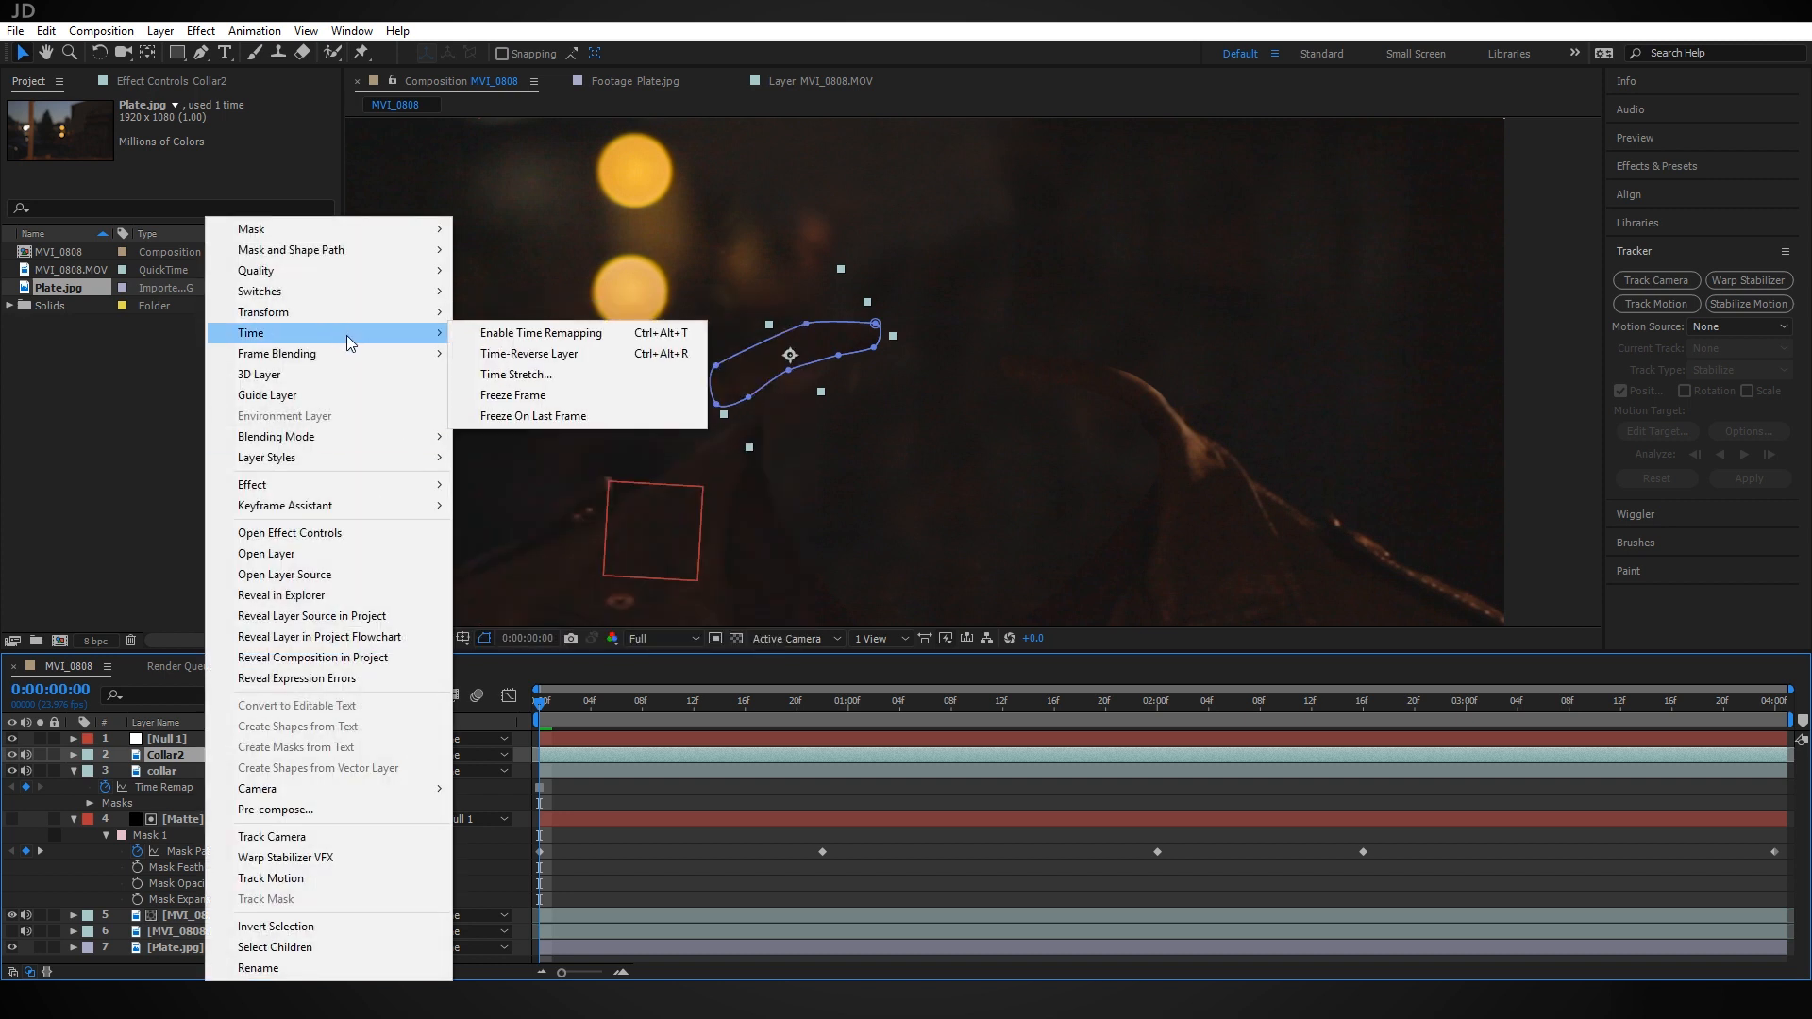
left_click(534, 395)
Stretch the Collar2 strip lengthwise to bridge the gap between the left-hand collar and the first collar strip
scroll(853, 324, "up", 1)
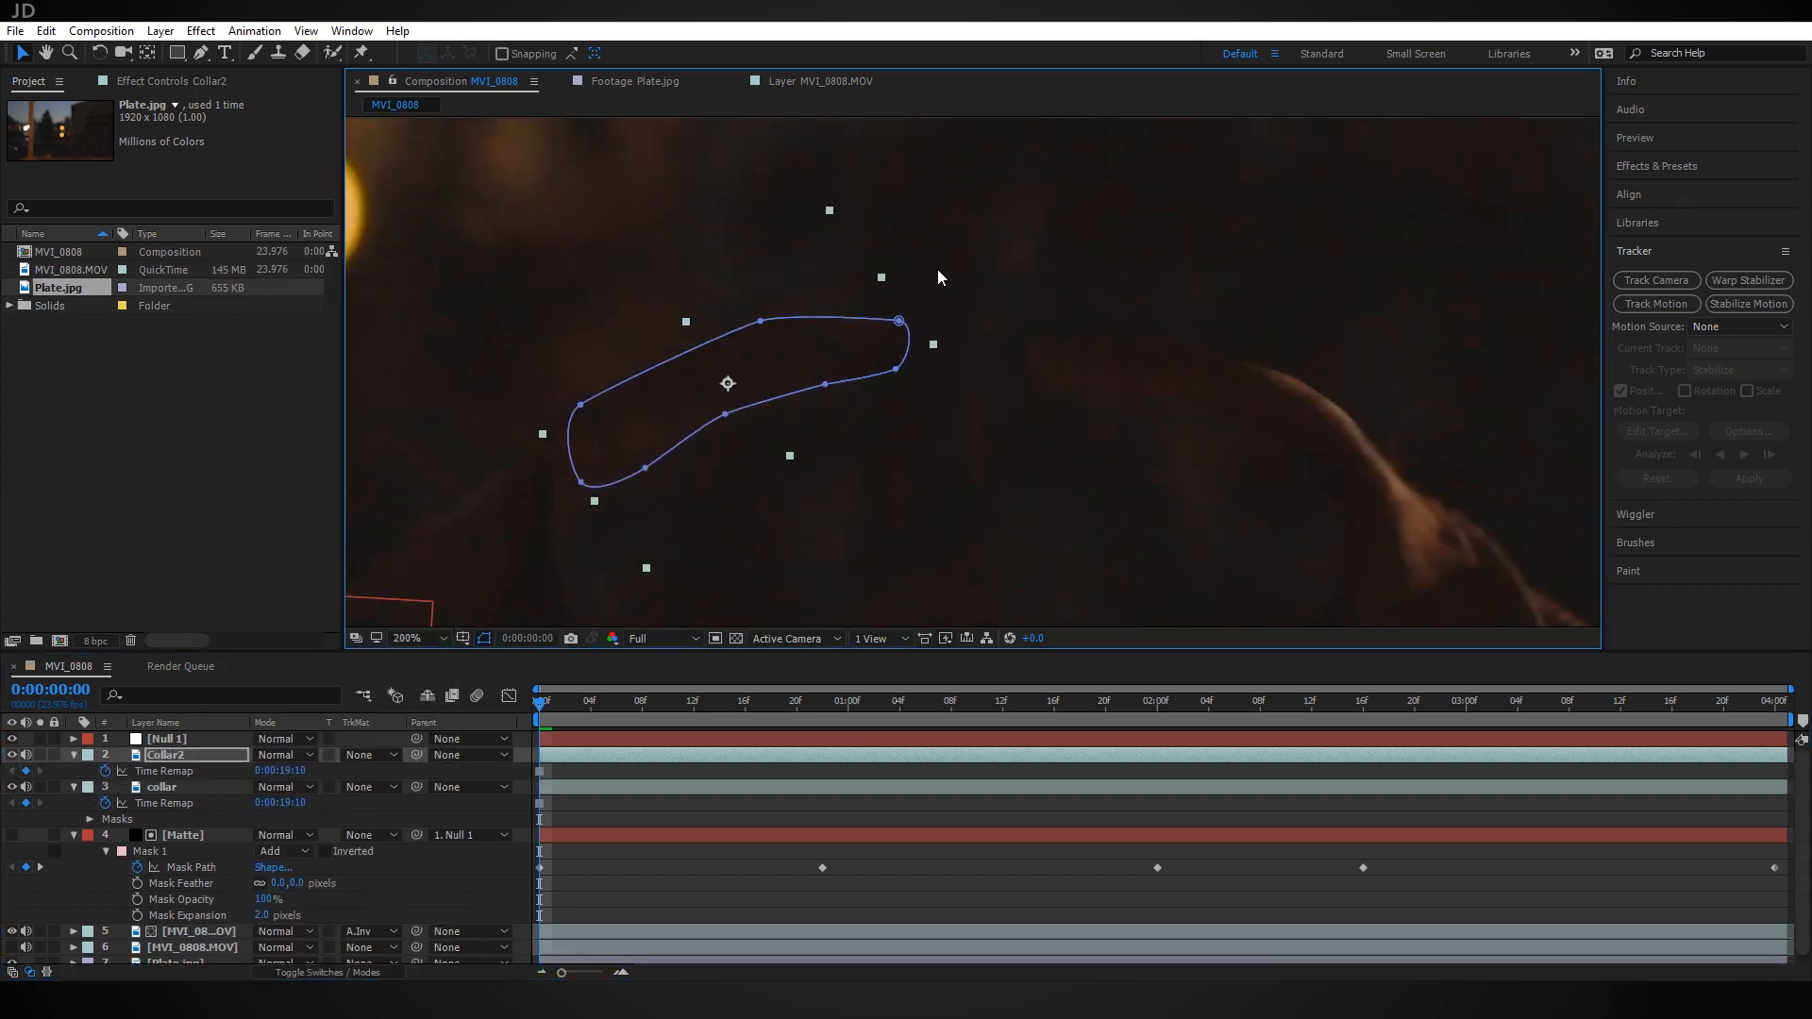
left_click_drag(881, 279, 959, 223)
left_click(1140, 380)
left_click_drag(1021, 347, 997, 341)
left_click_drag(1321, 420, 1293, 408)
left_click(901, 321)
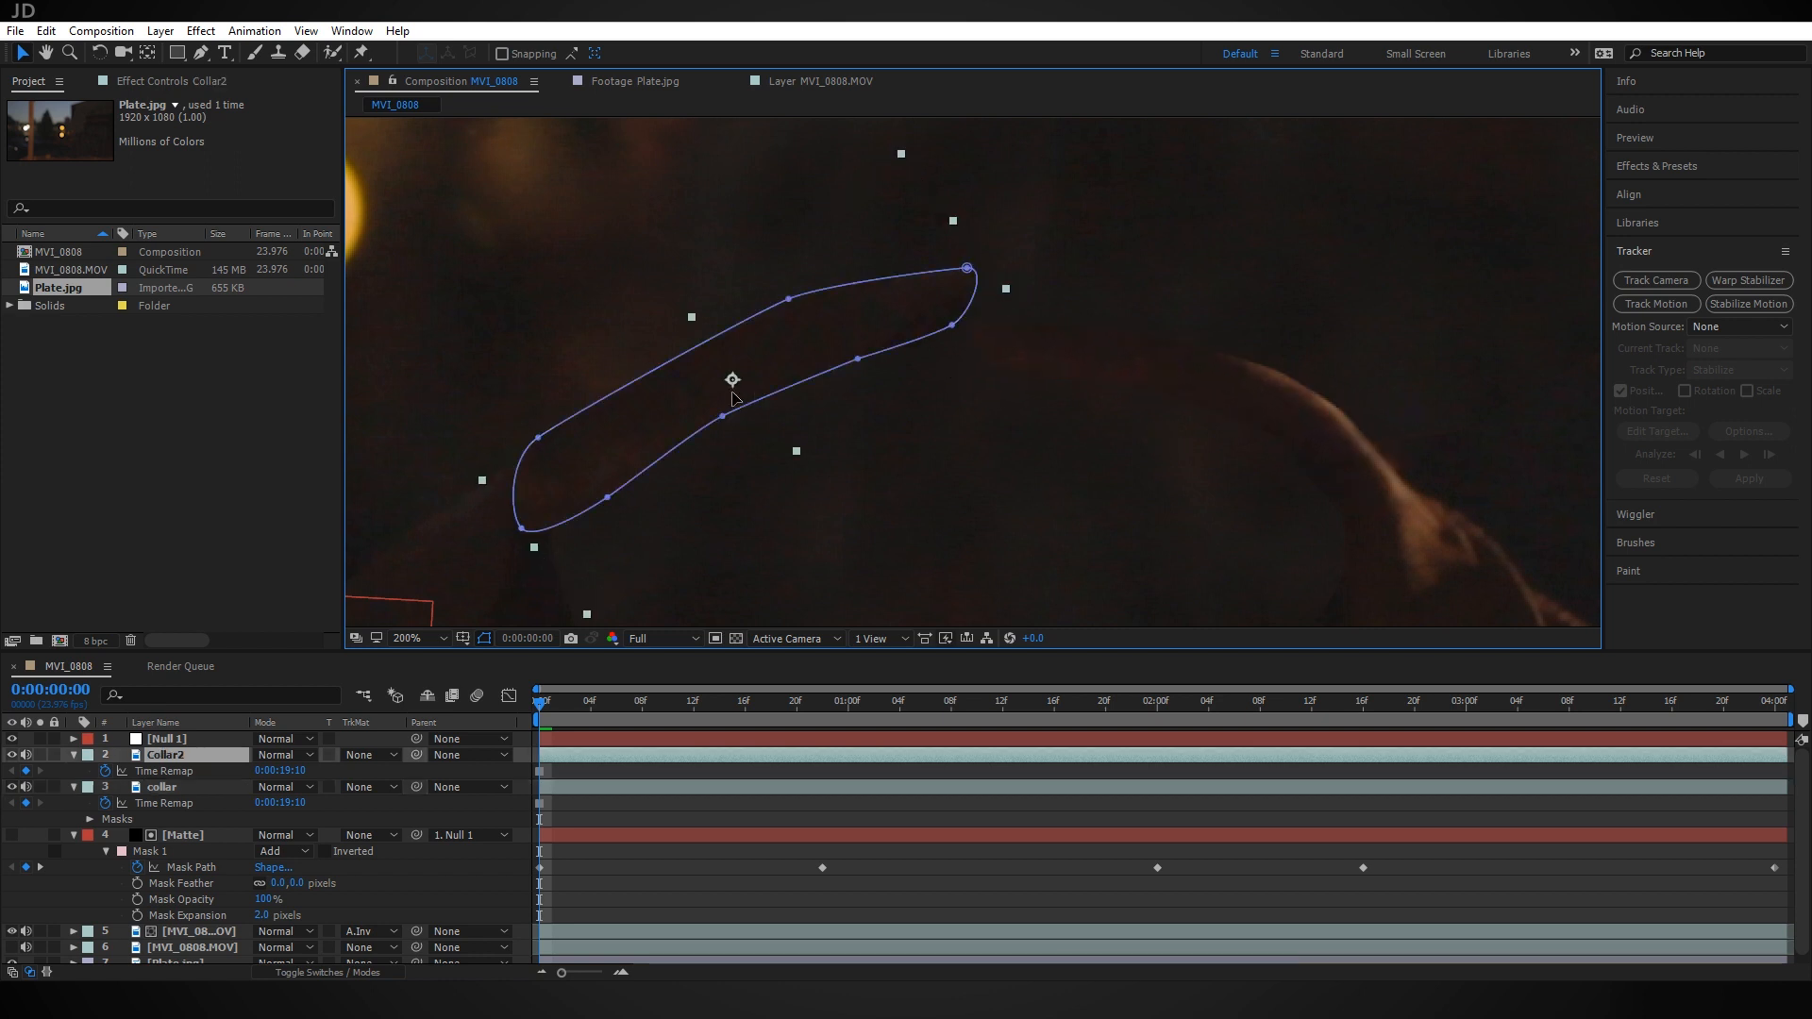
Rotate the Collar2 strip slightly clockwise and reshape its mask into a thinner taper along the back collar line
key("w")
left_click_drag(900, 316, 948, 330)
left_click(22, 54)
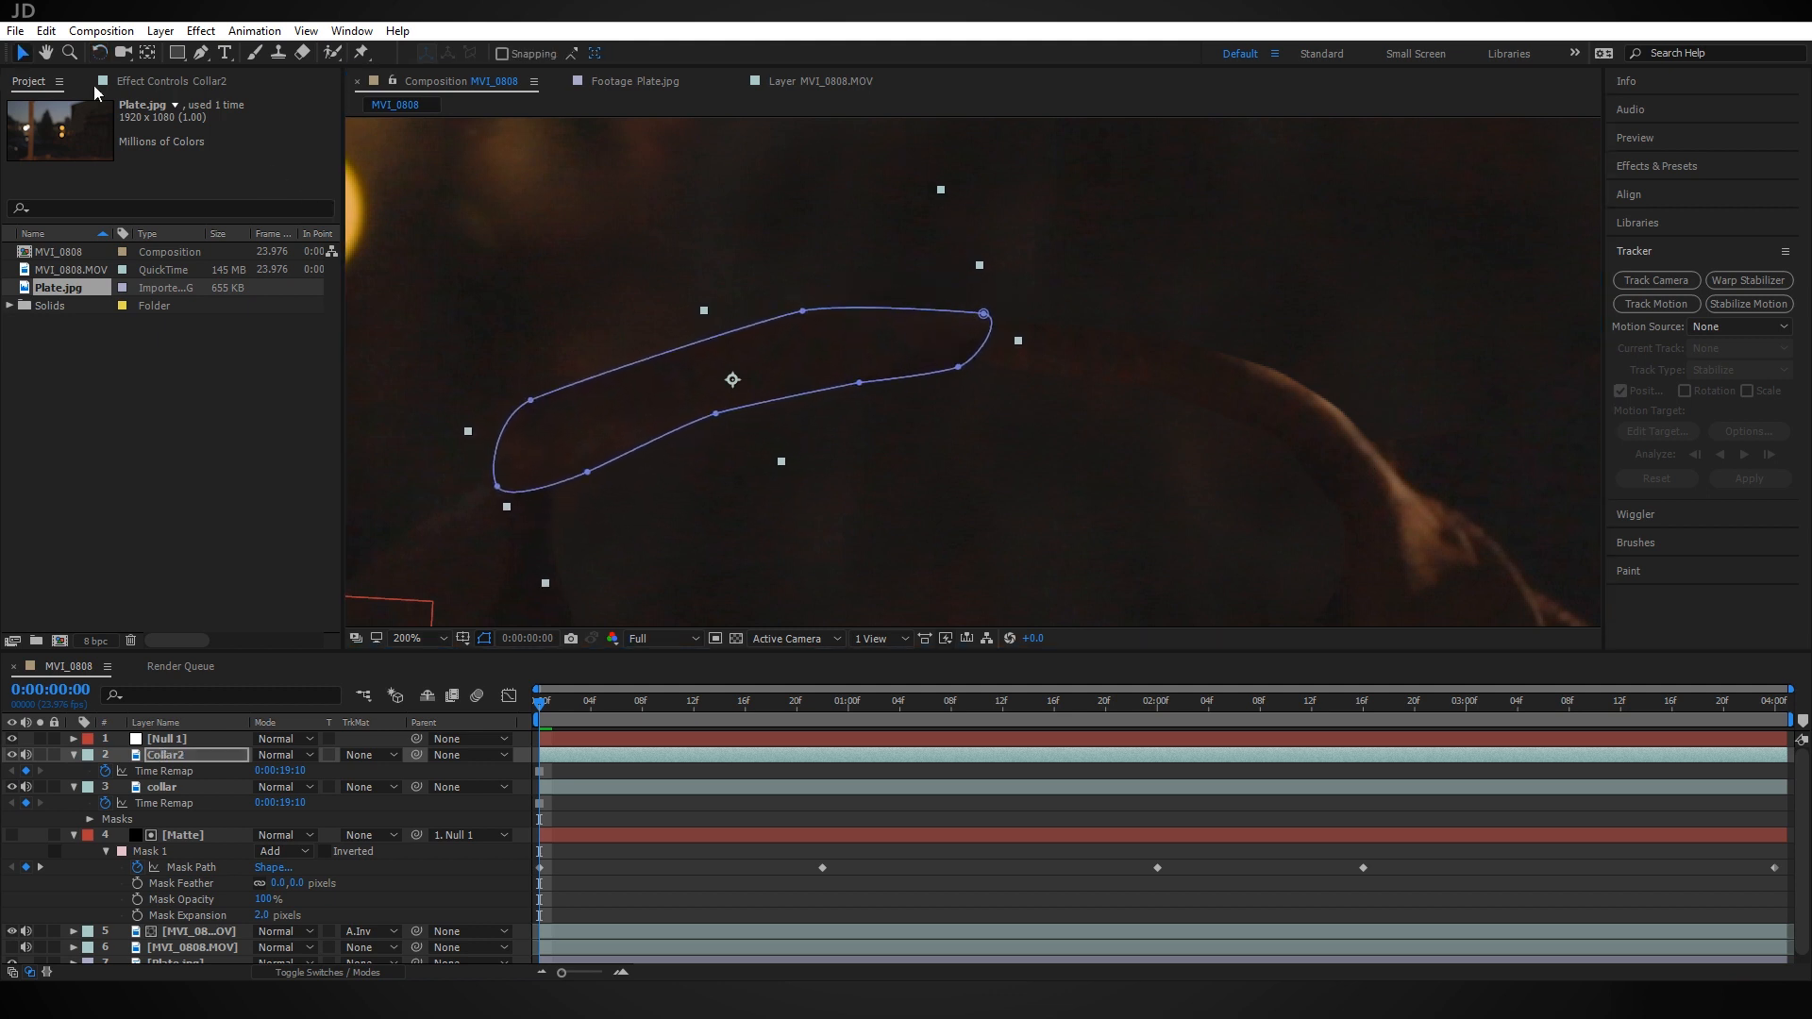
left_click_drag(842, 369, 878, 379)
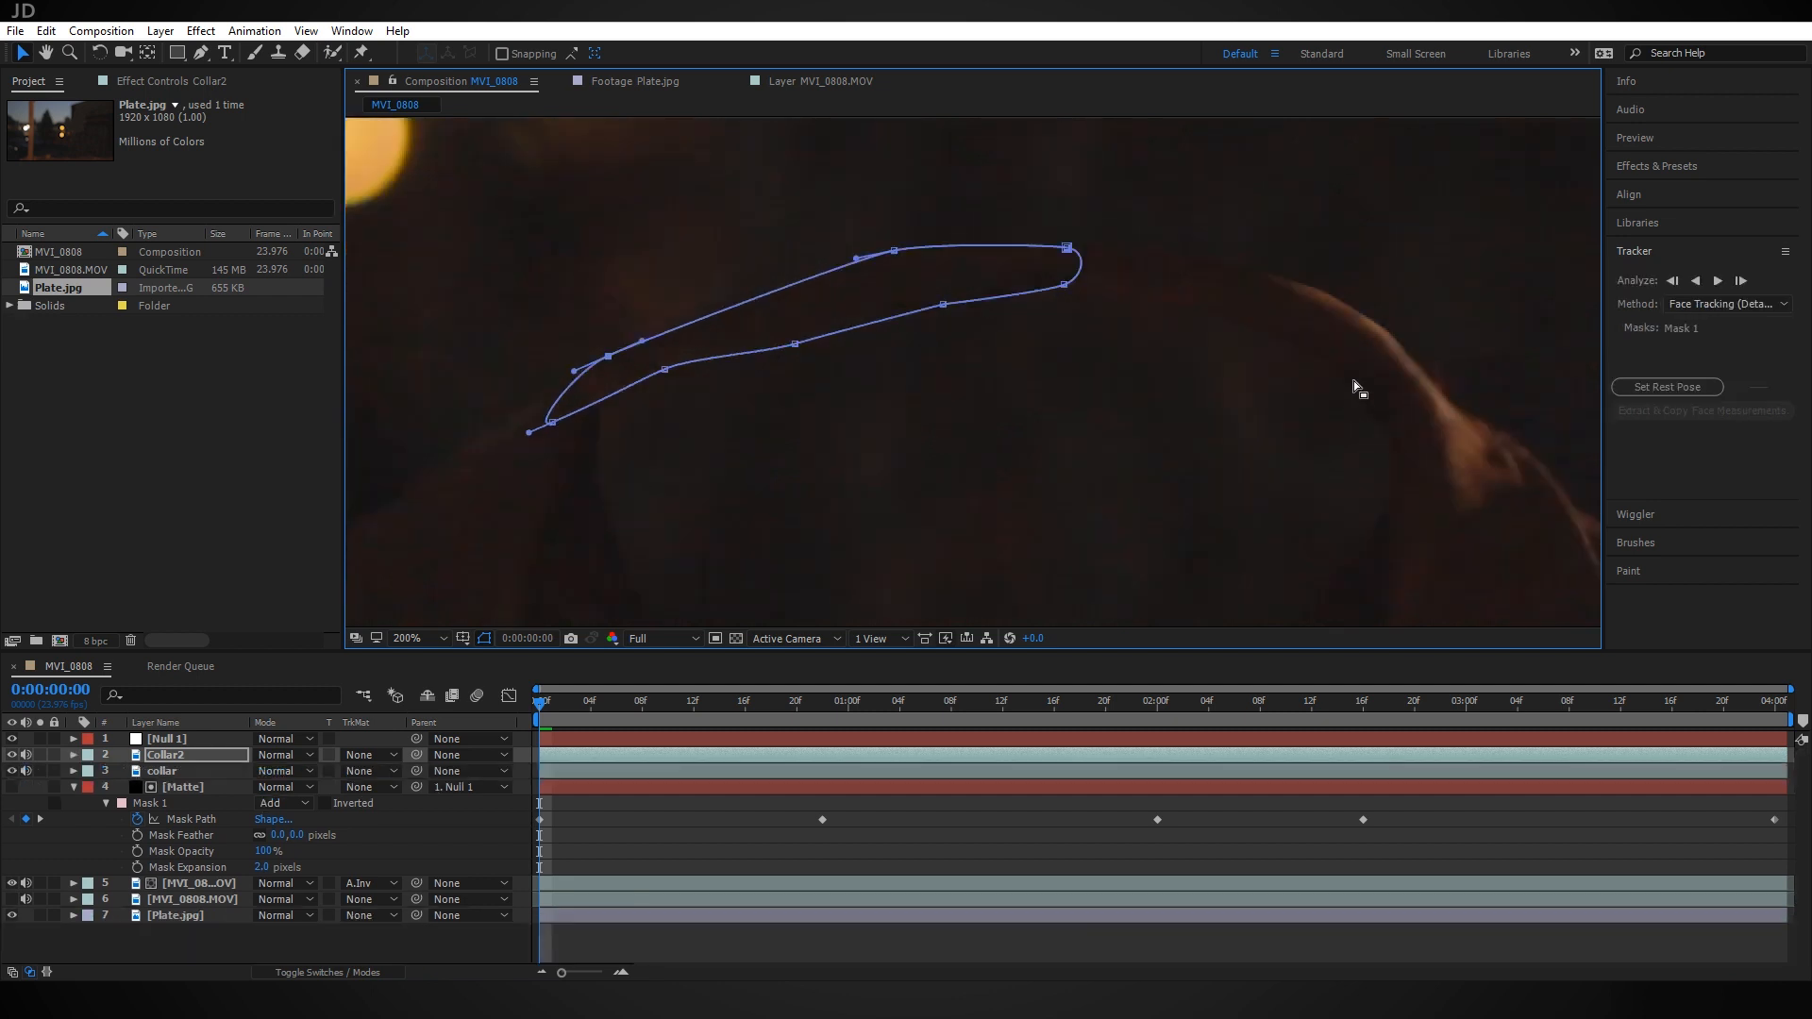
Soften the Collar2 mask edge with a mask feather of 2 to 3 pixels
left_click(245, 757)
key("f")
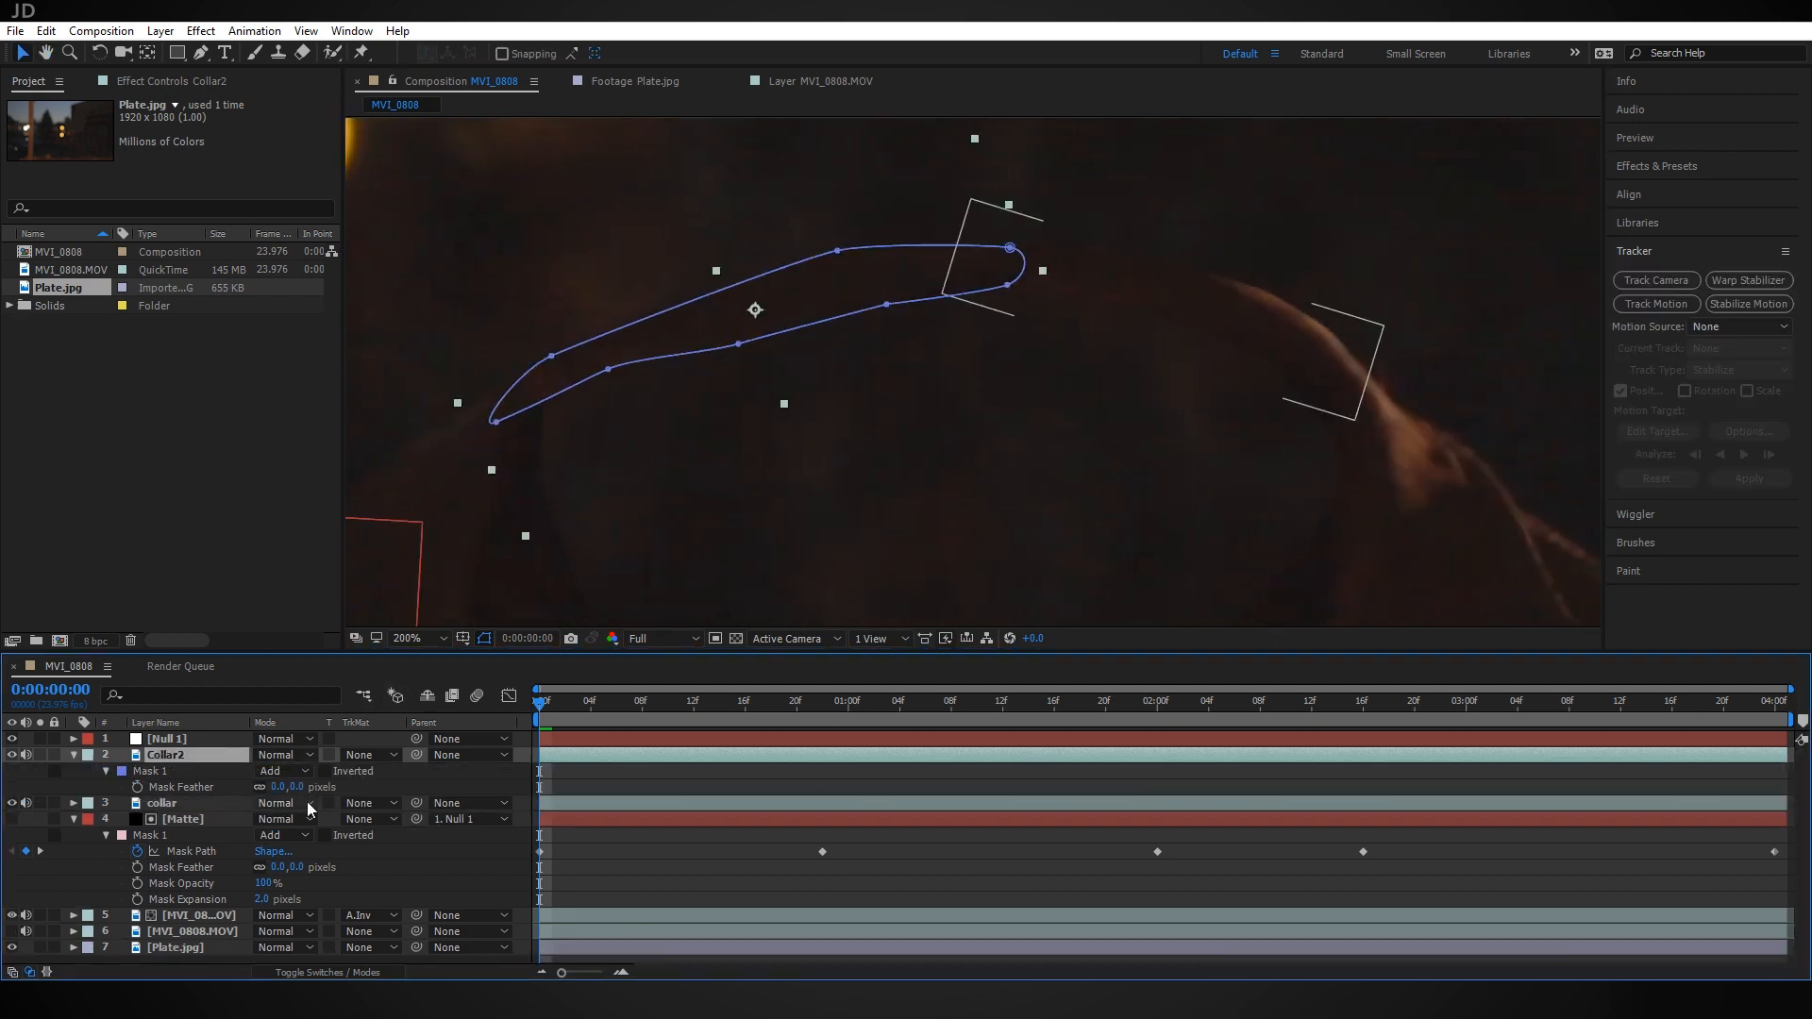
type("2")
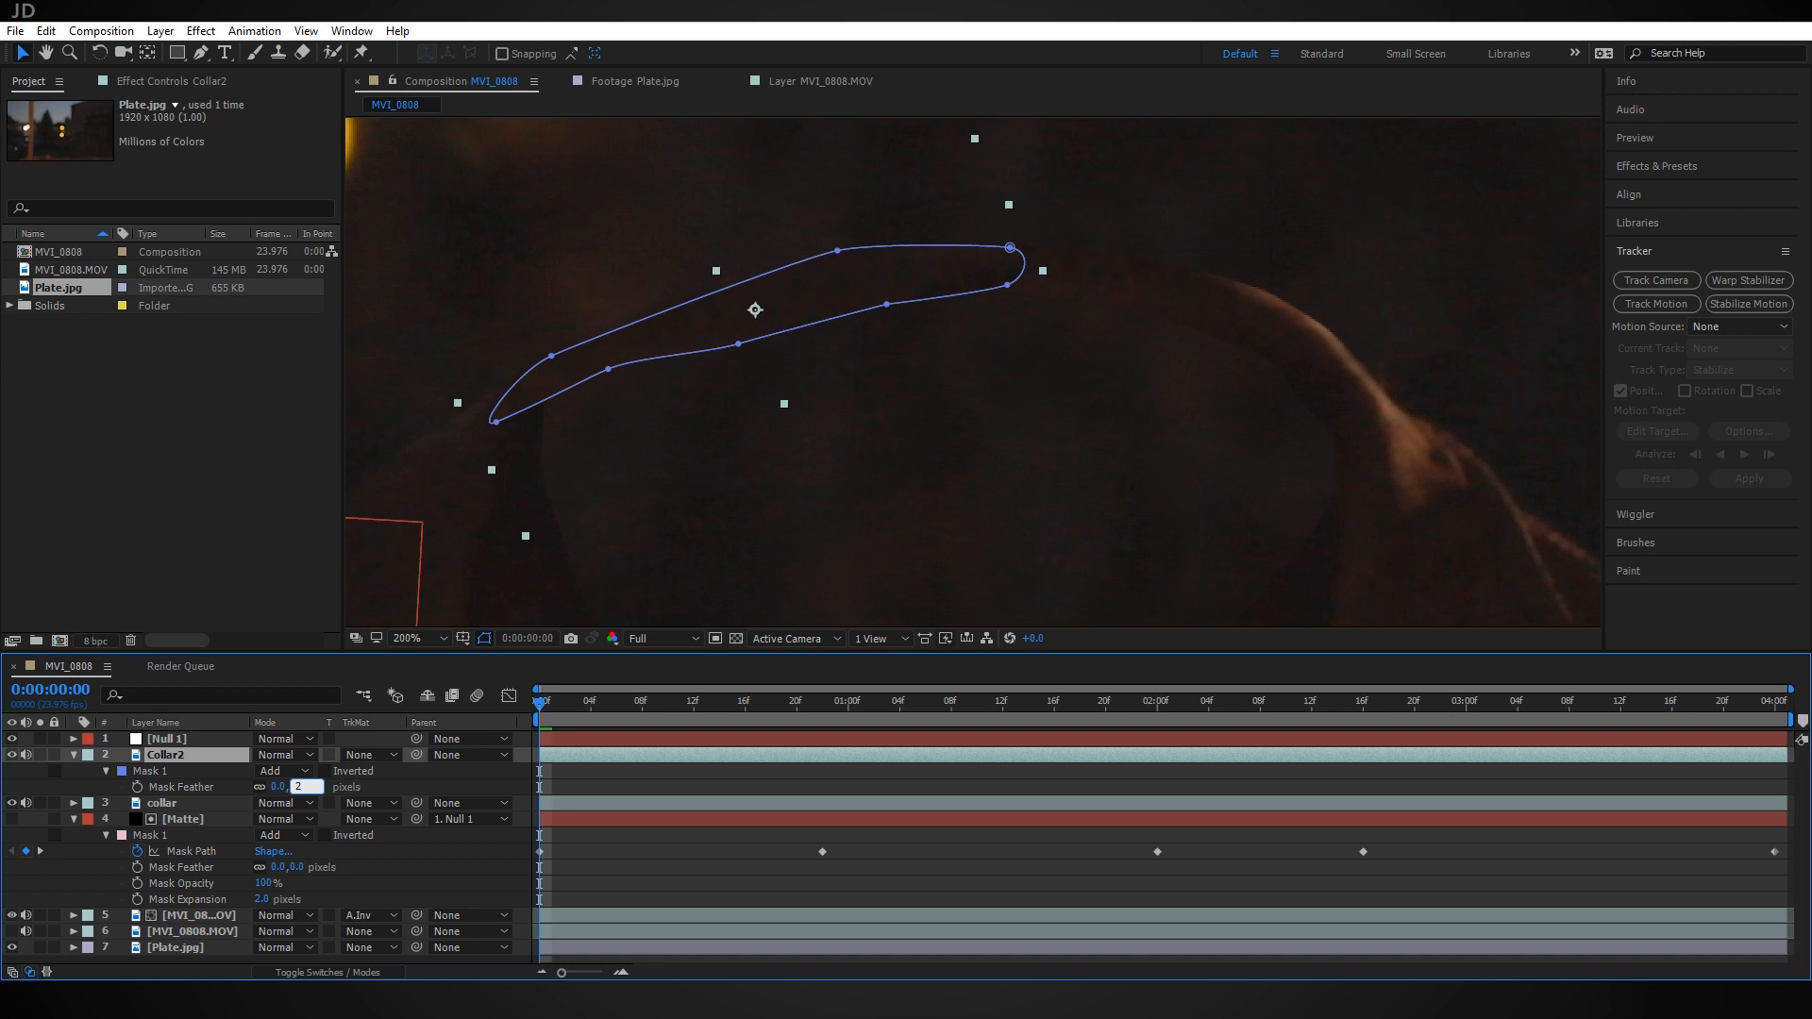
type("30")
key("BackSpace")
key("Return")
Pre-compose the Collar2 and collar layers into a new composition named CollarComp, moving all attributes into it
left_click_drag(1143, 360, 1110, 423)
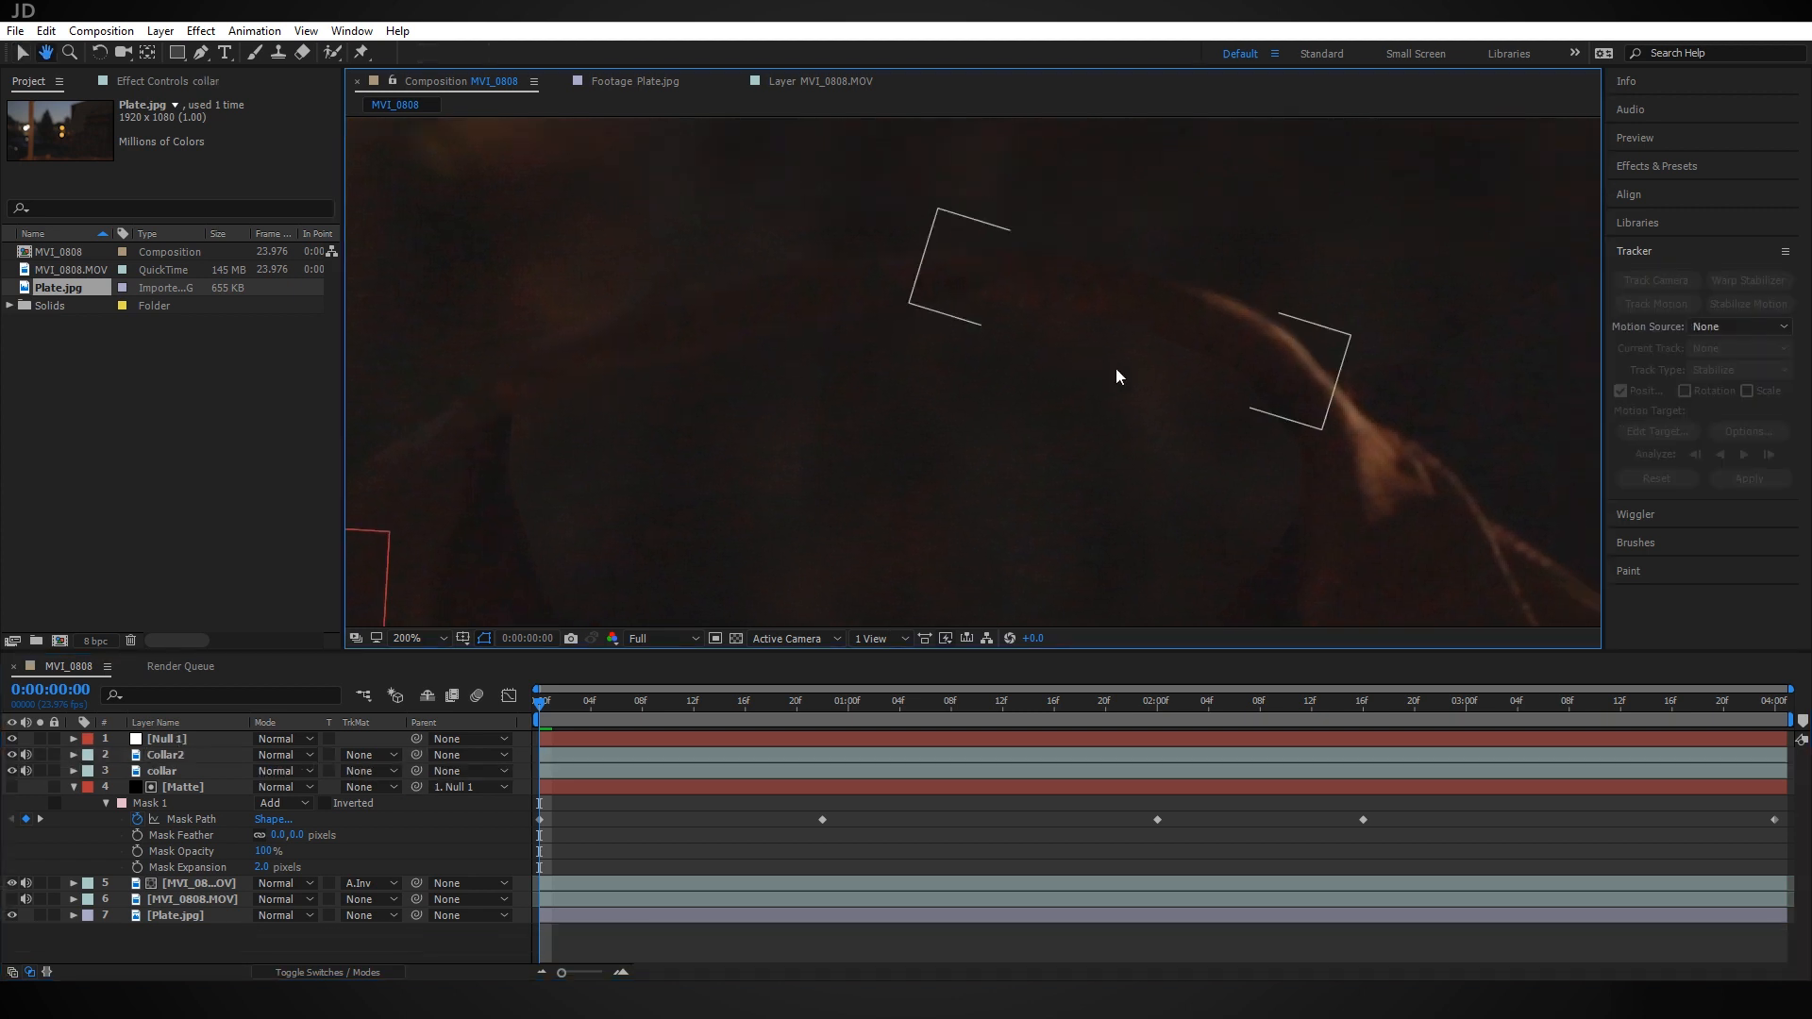
scroll(1214, 382, "down", 1)
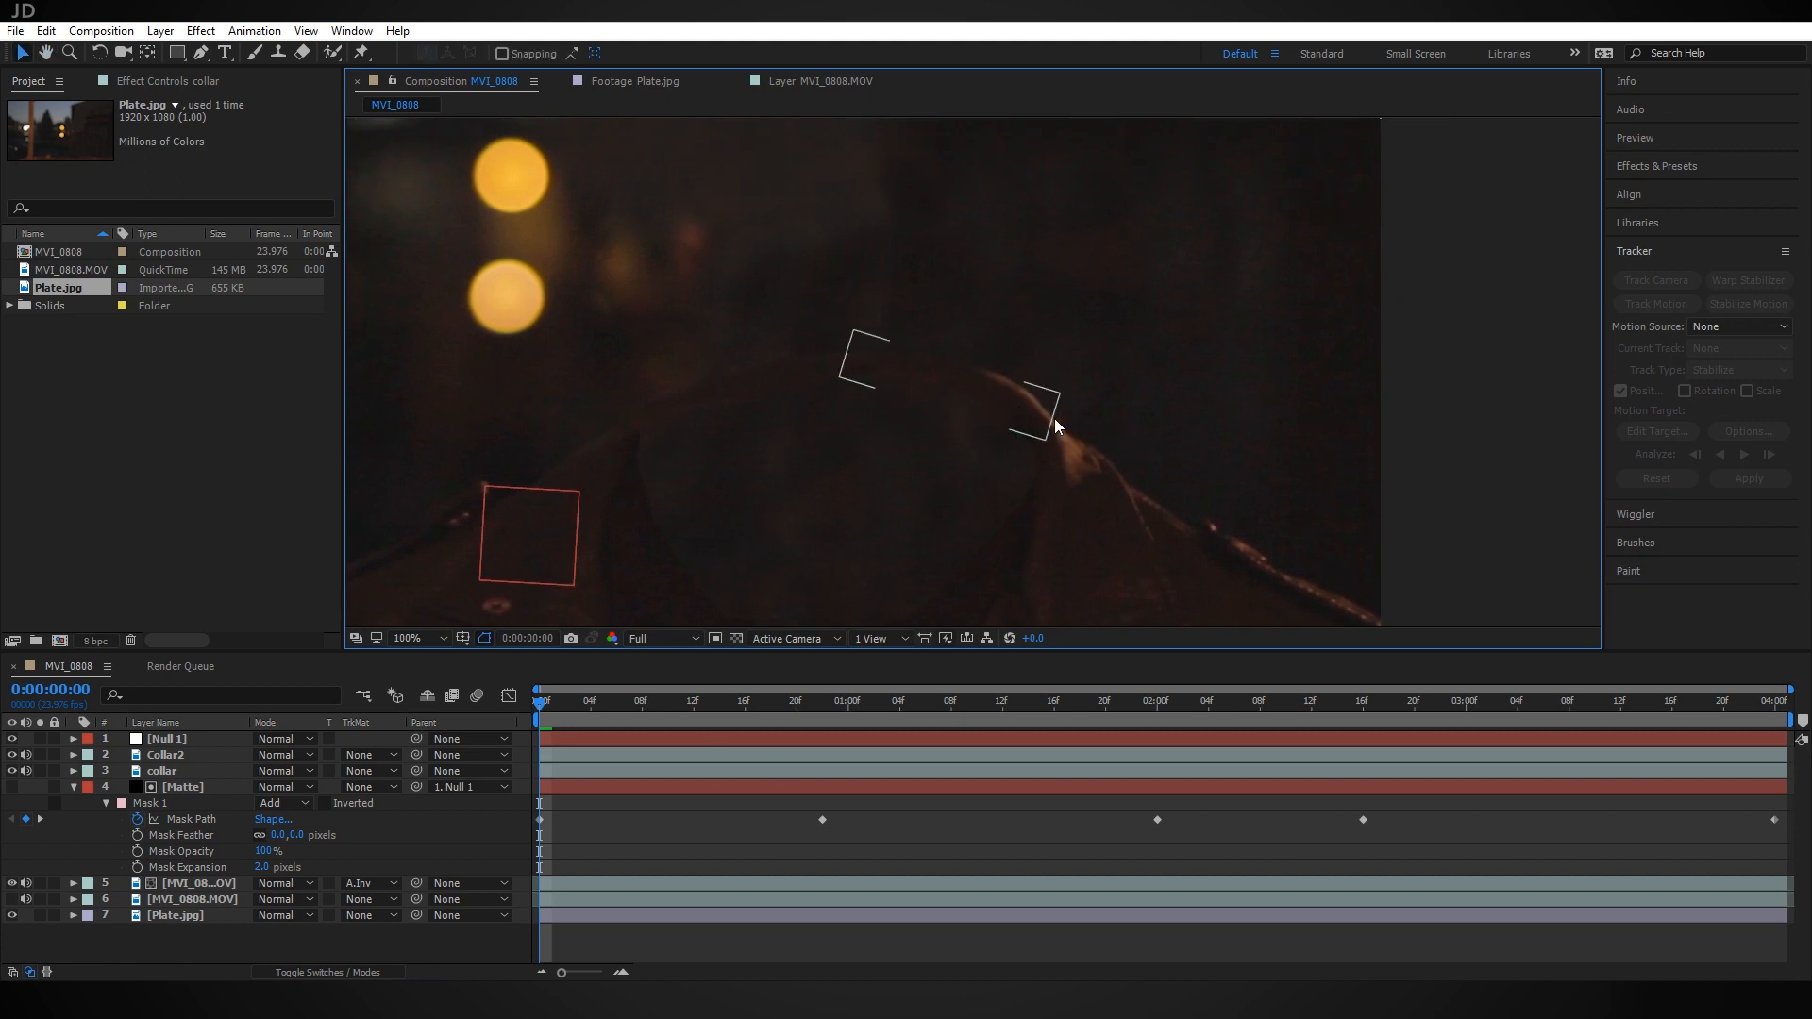
left_click_drag(1060, 461, 1087, 383)
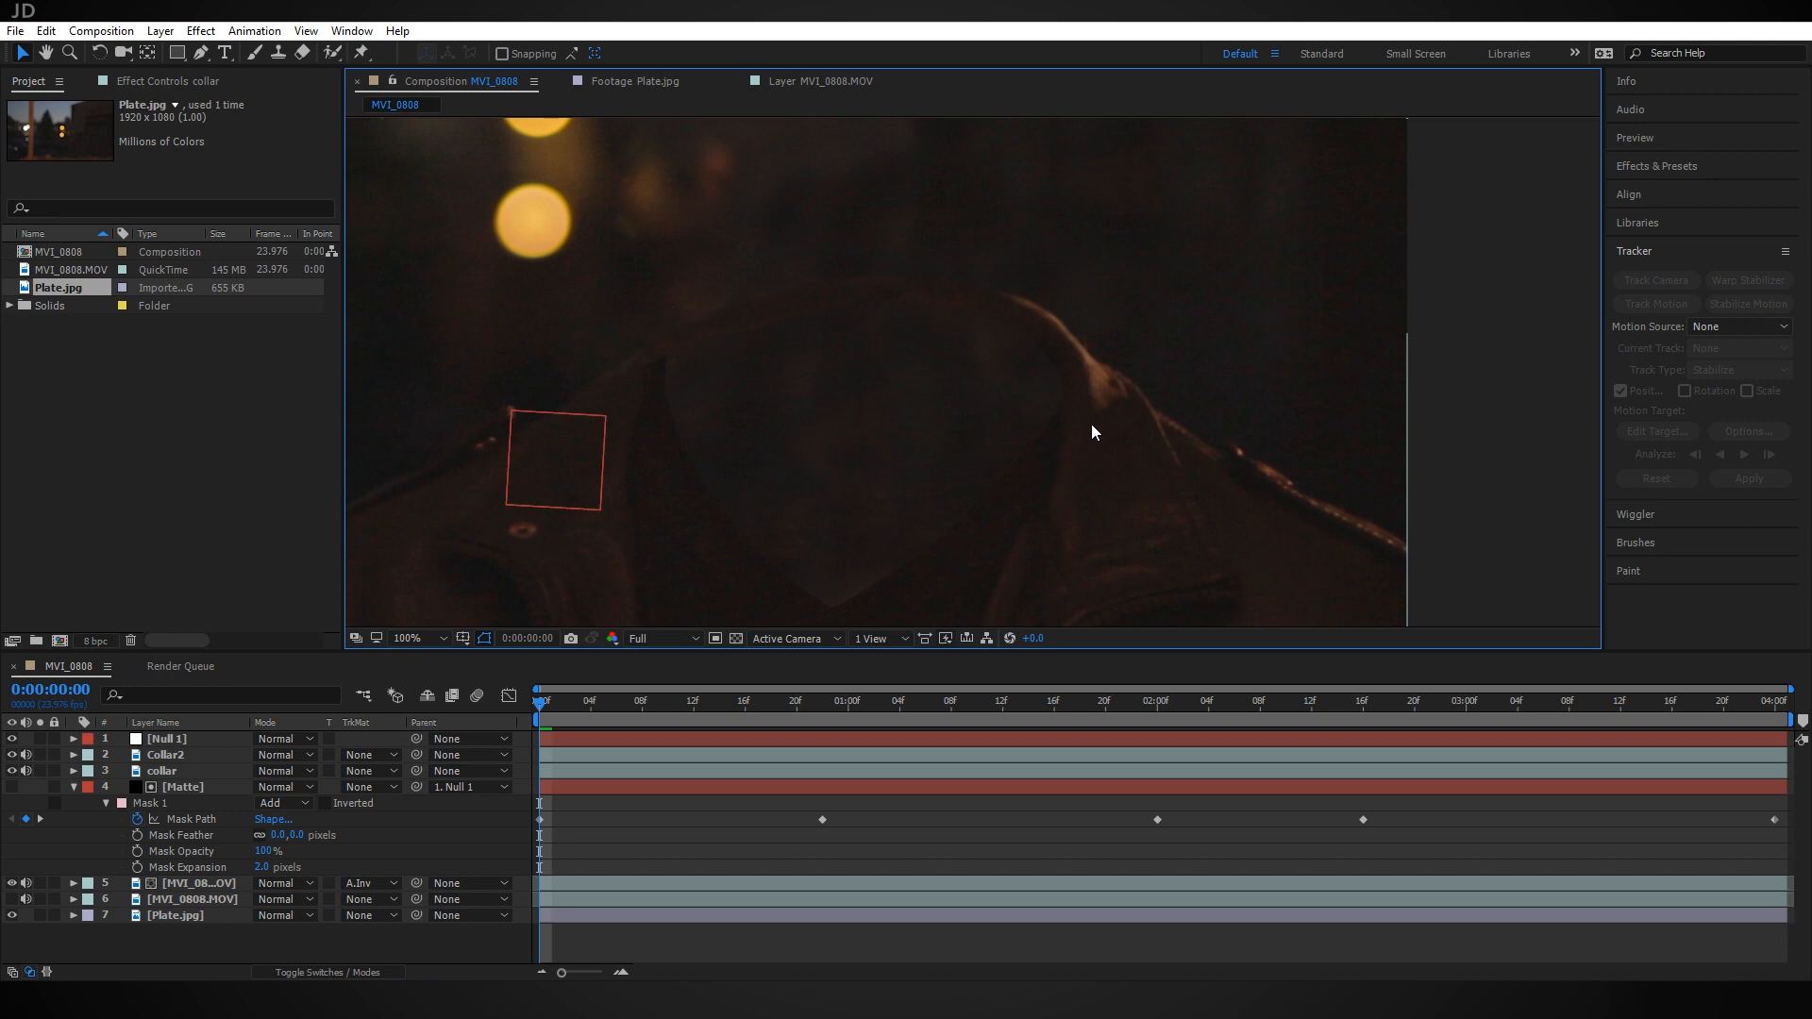
left_click(192, 772)
left_click(201, 758, "shift")
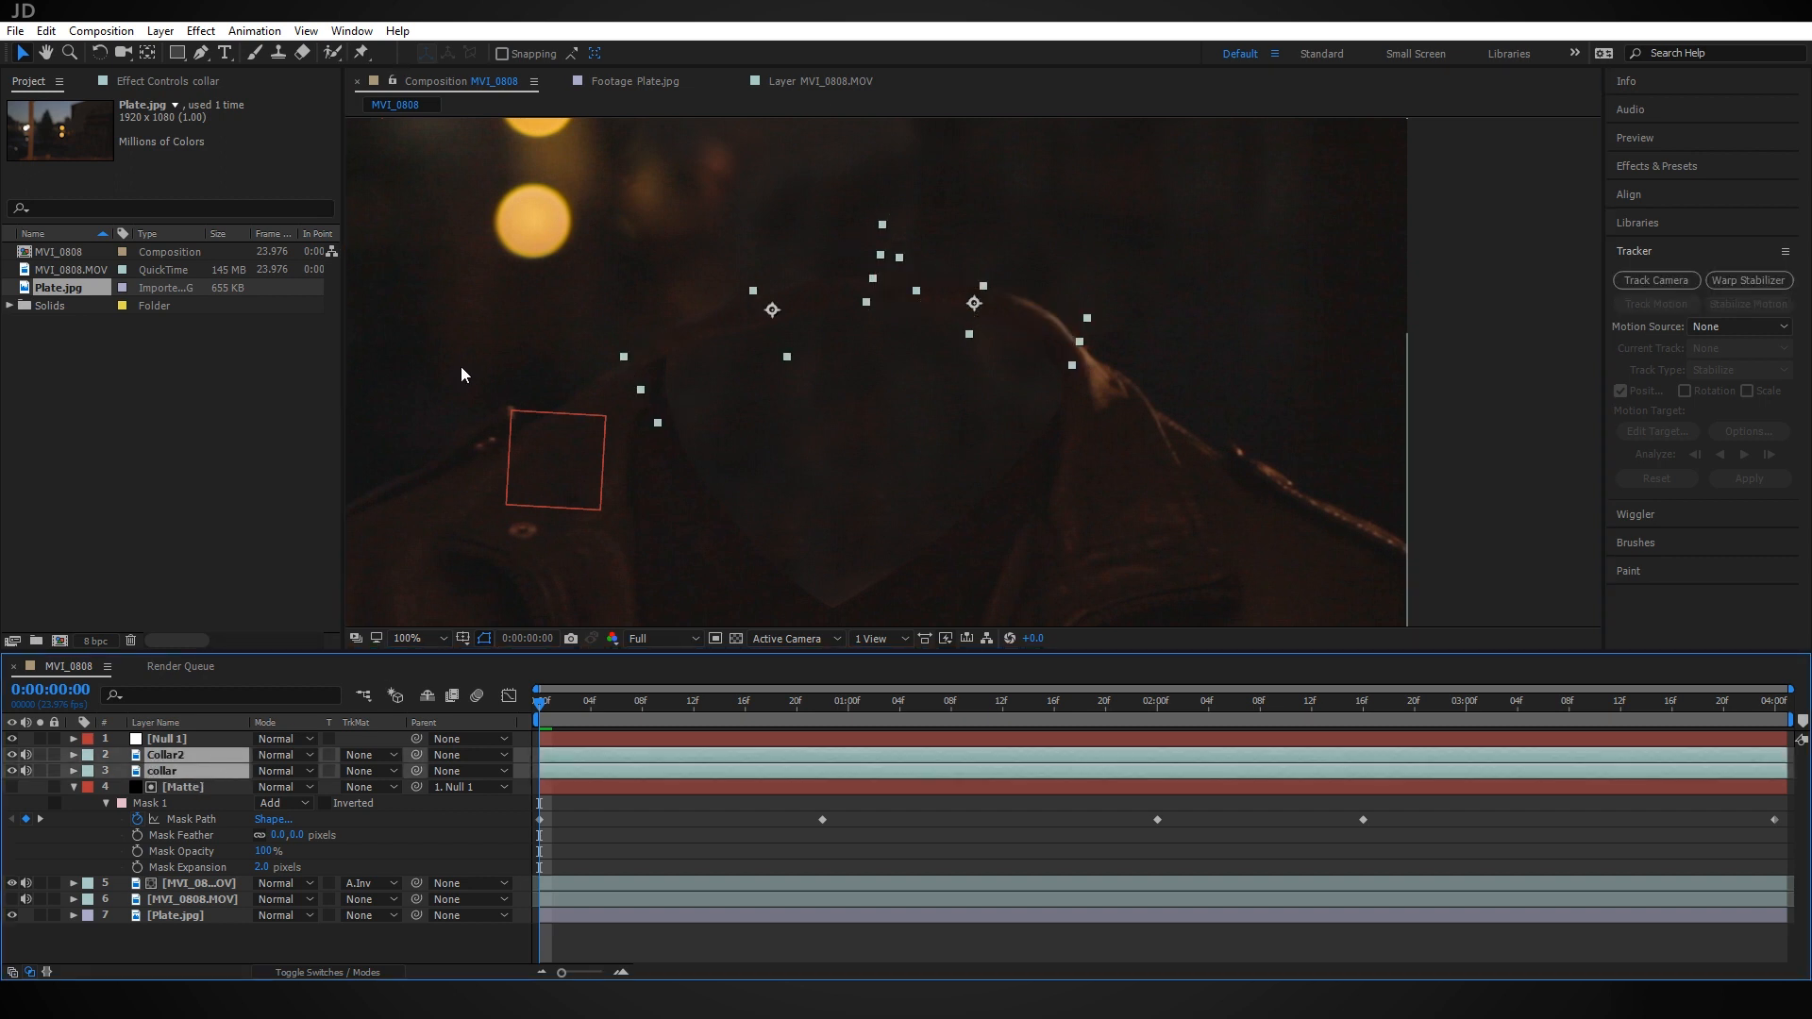
left_click(161, 31)
left_click(263, 744)
type("CollarComp")
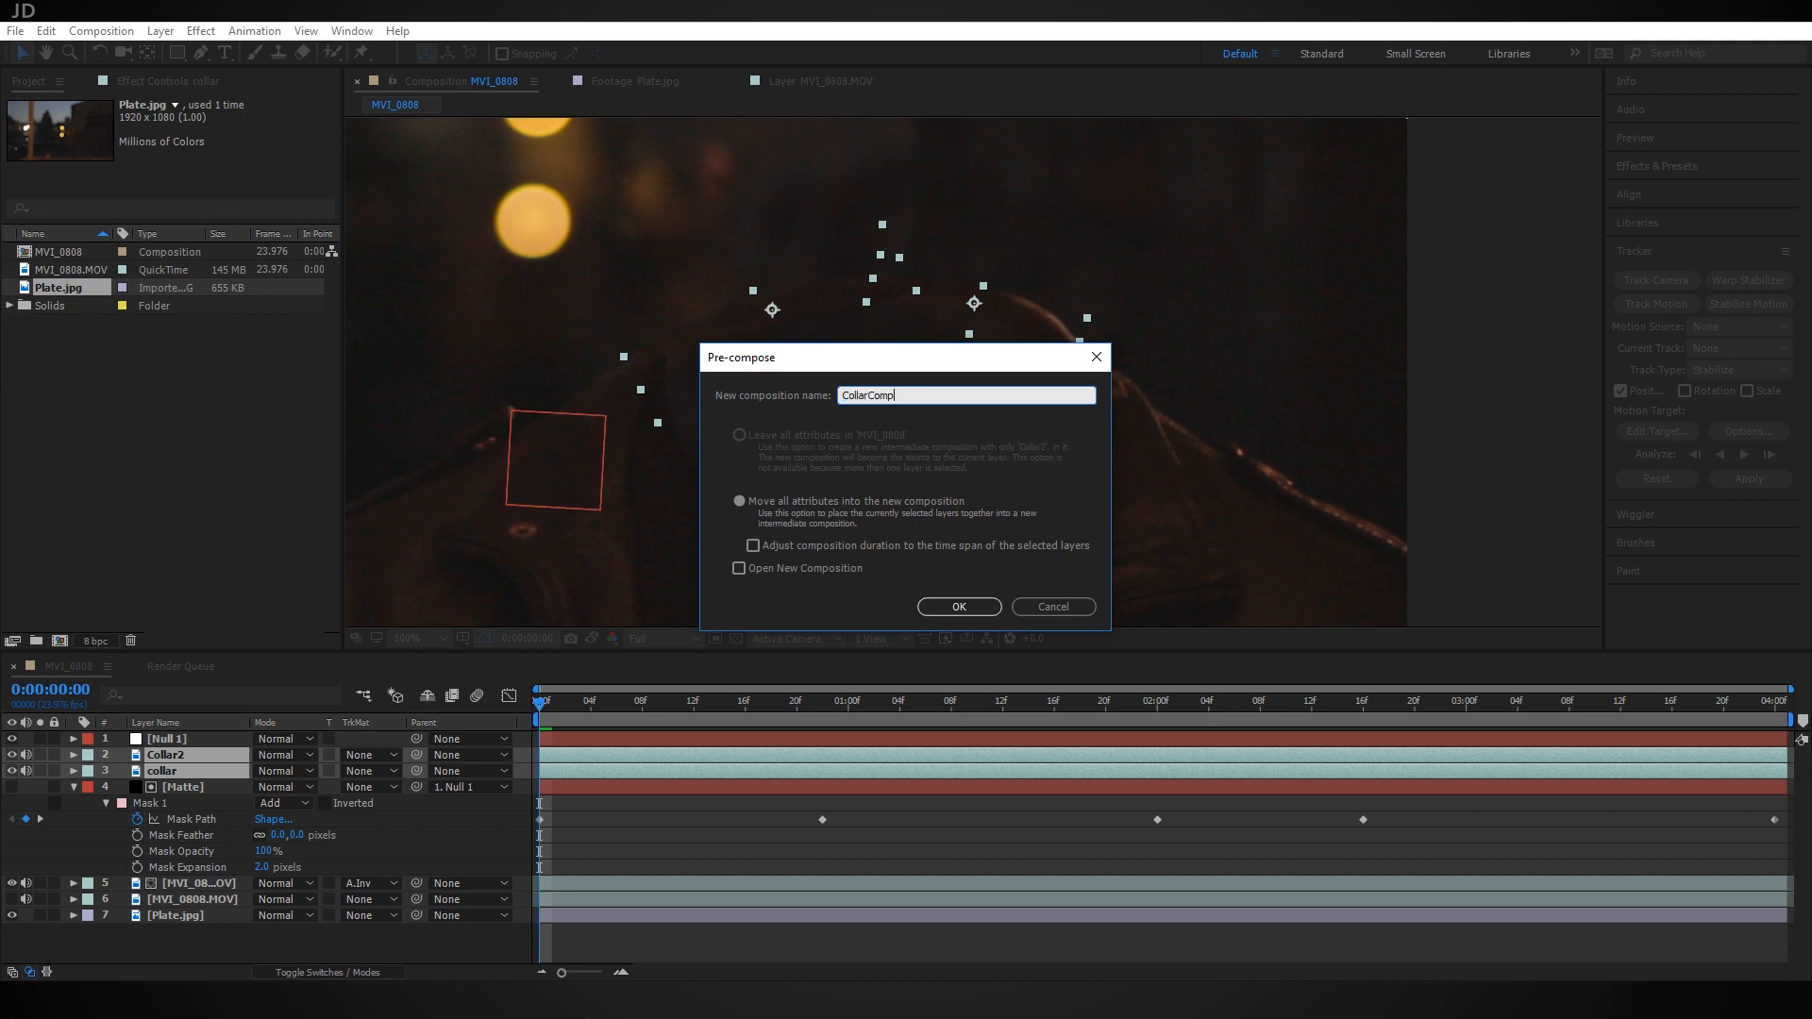
key("Return")
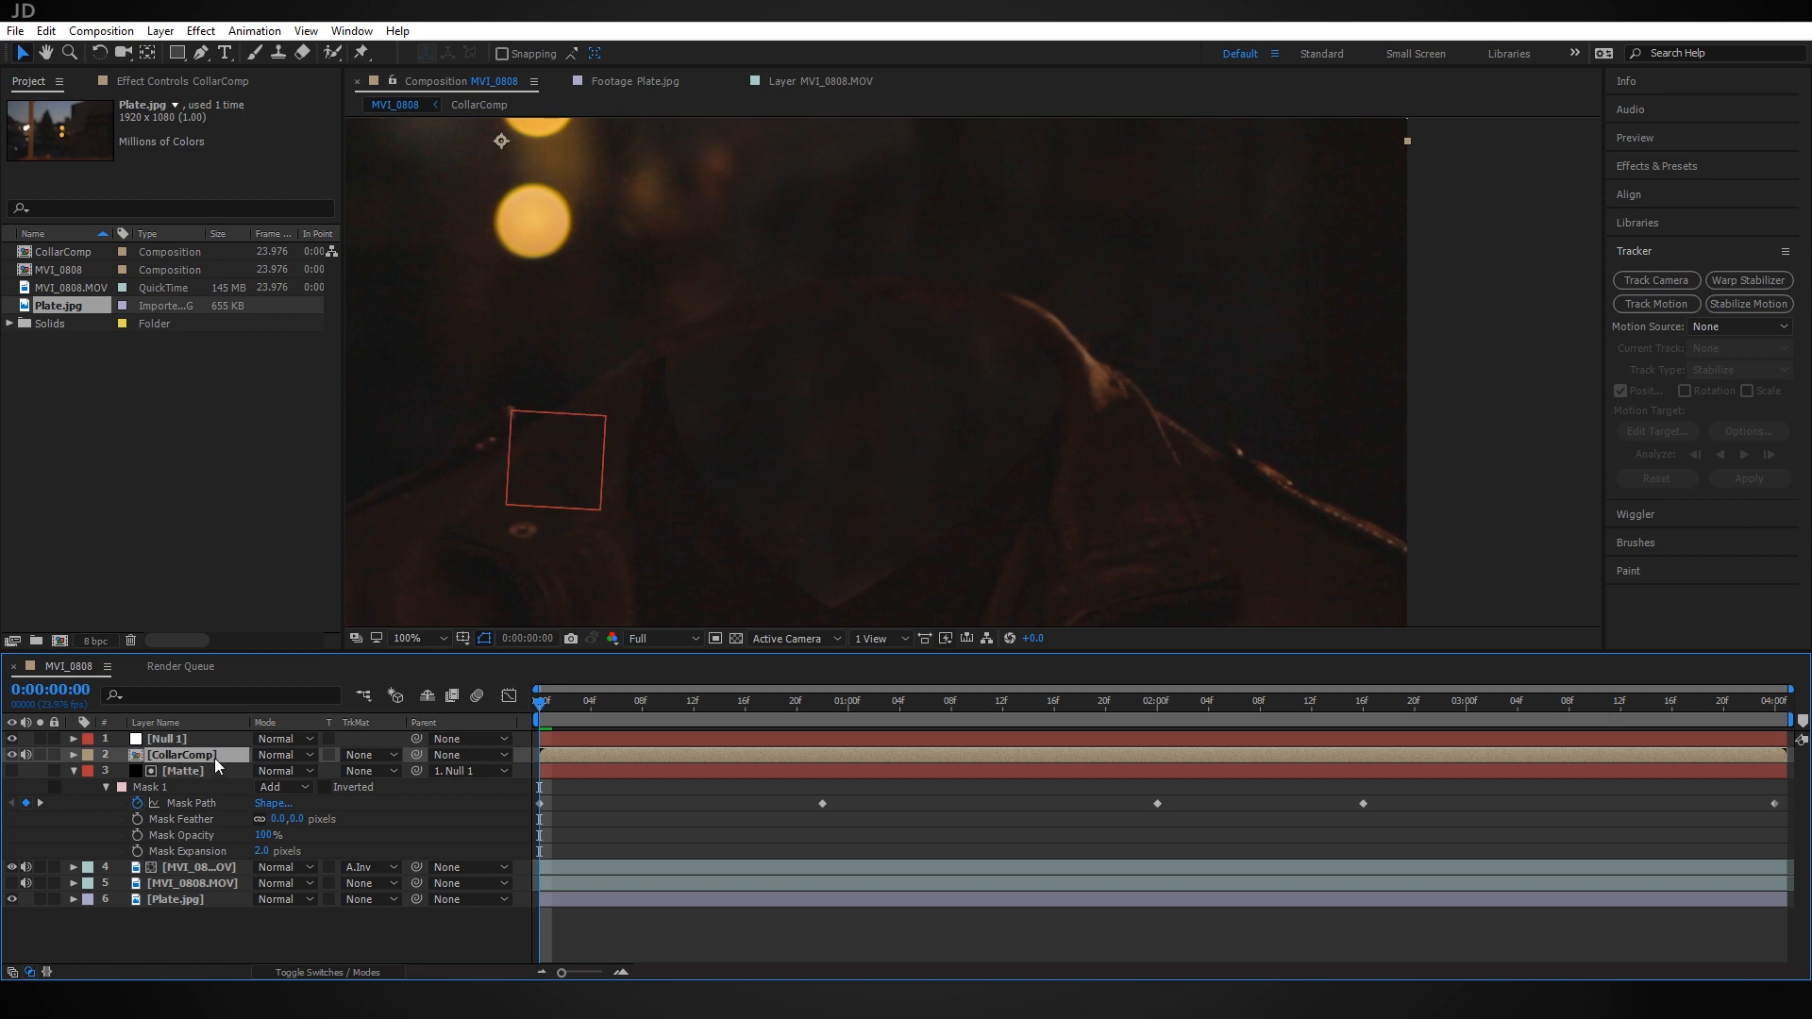
Parent the CollarComp layer to Null 1 and scrub through the timeline to check its motion
left_click_drag(419, 754, 184, 739)
left_click_drag(559, 704, 255, 716)
left_click(138, 754)
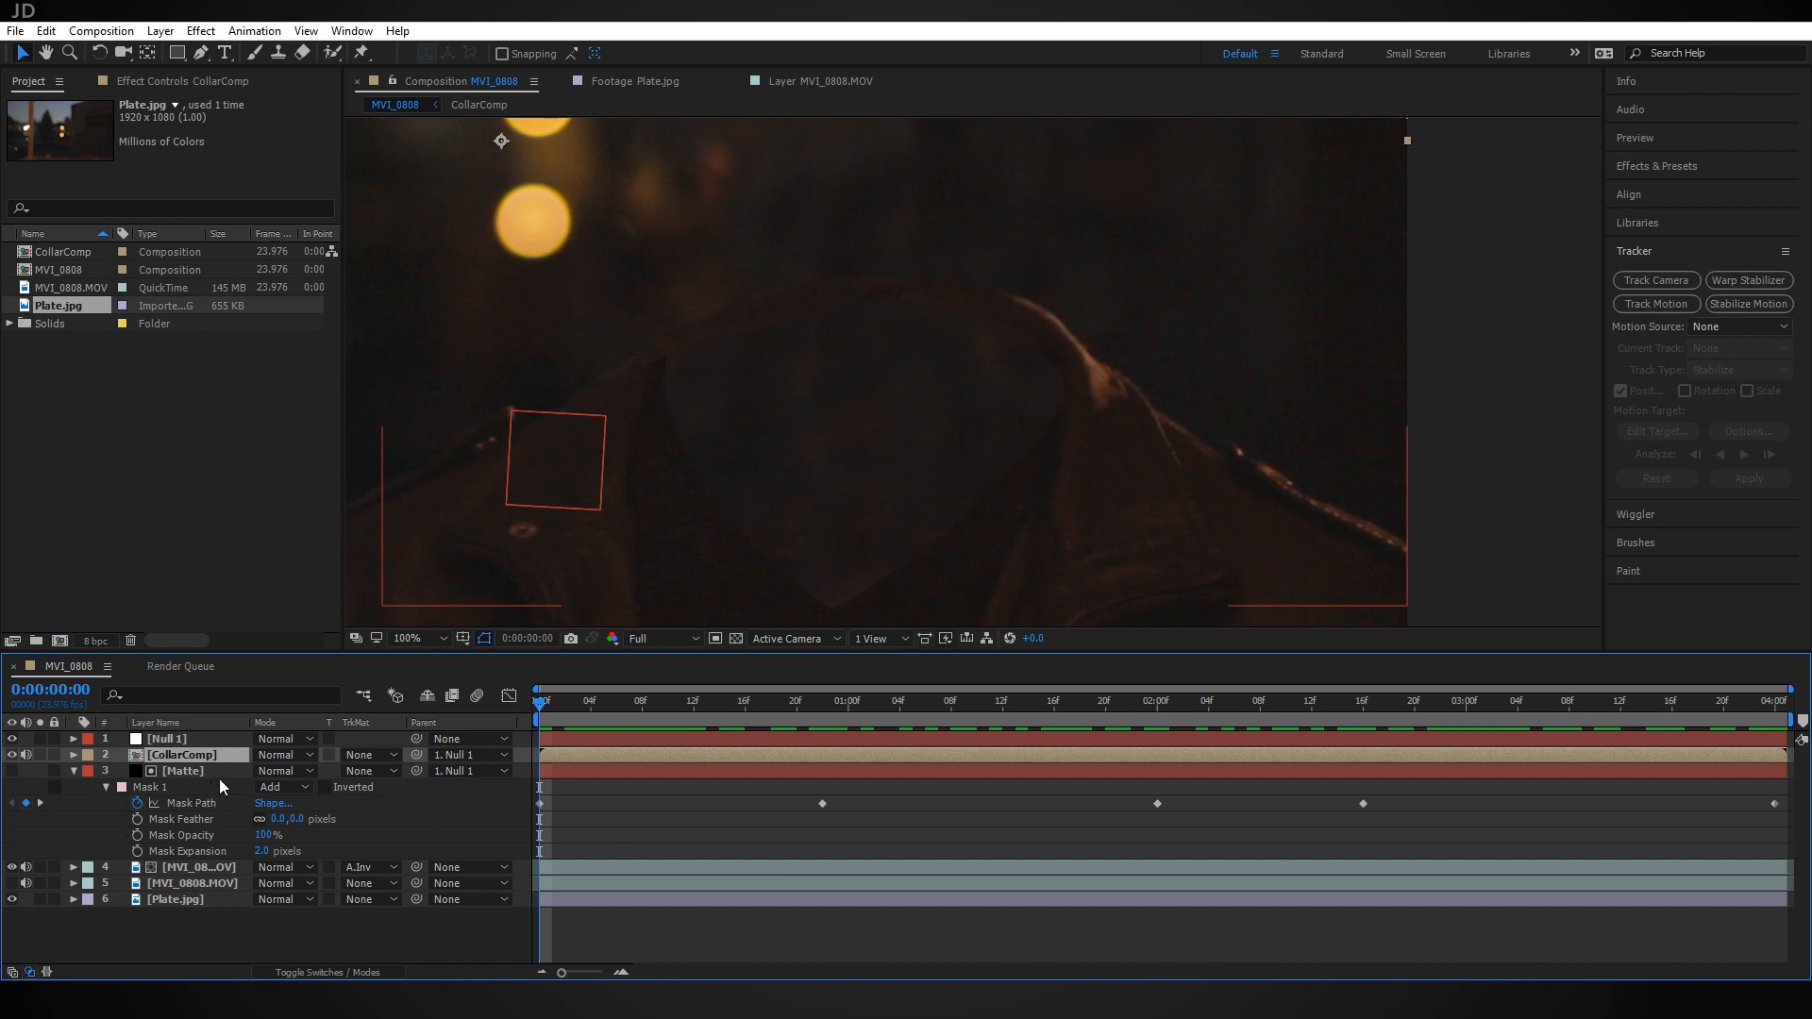
Keyframe the CollarComp layer's position at roughly one-second intervals from the first frame to 0:00:04:00, realigning the collar with the jacket
key("p")
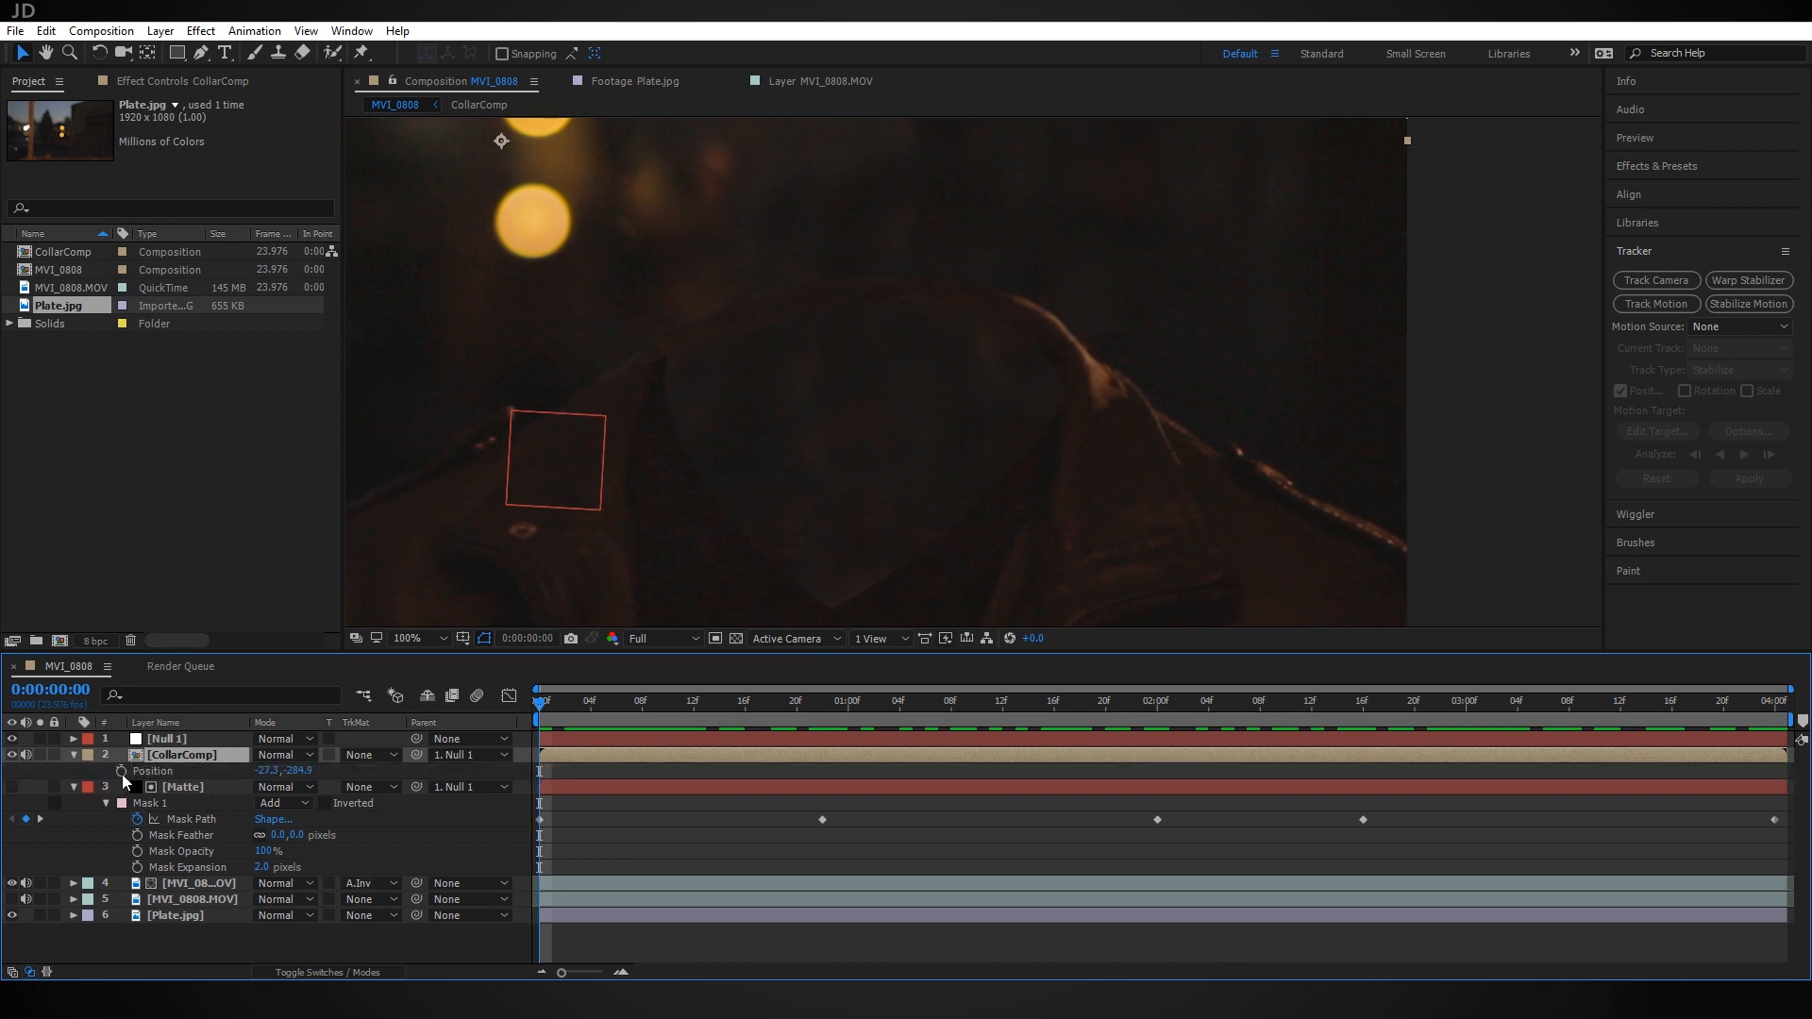
left_click(121, 771)
left_click_drag(632, 711, 885, 707)
left_click_drag(1062, 347, 1071, 347)
left_click_drag(888, 706, 1240, 672)
left_click_drag(1118, 338, 1129, 339)
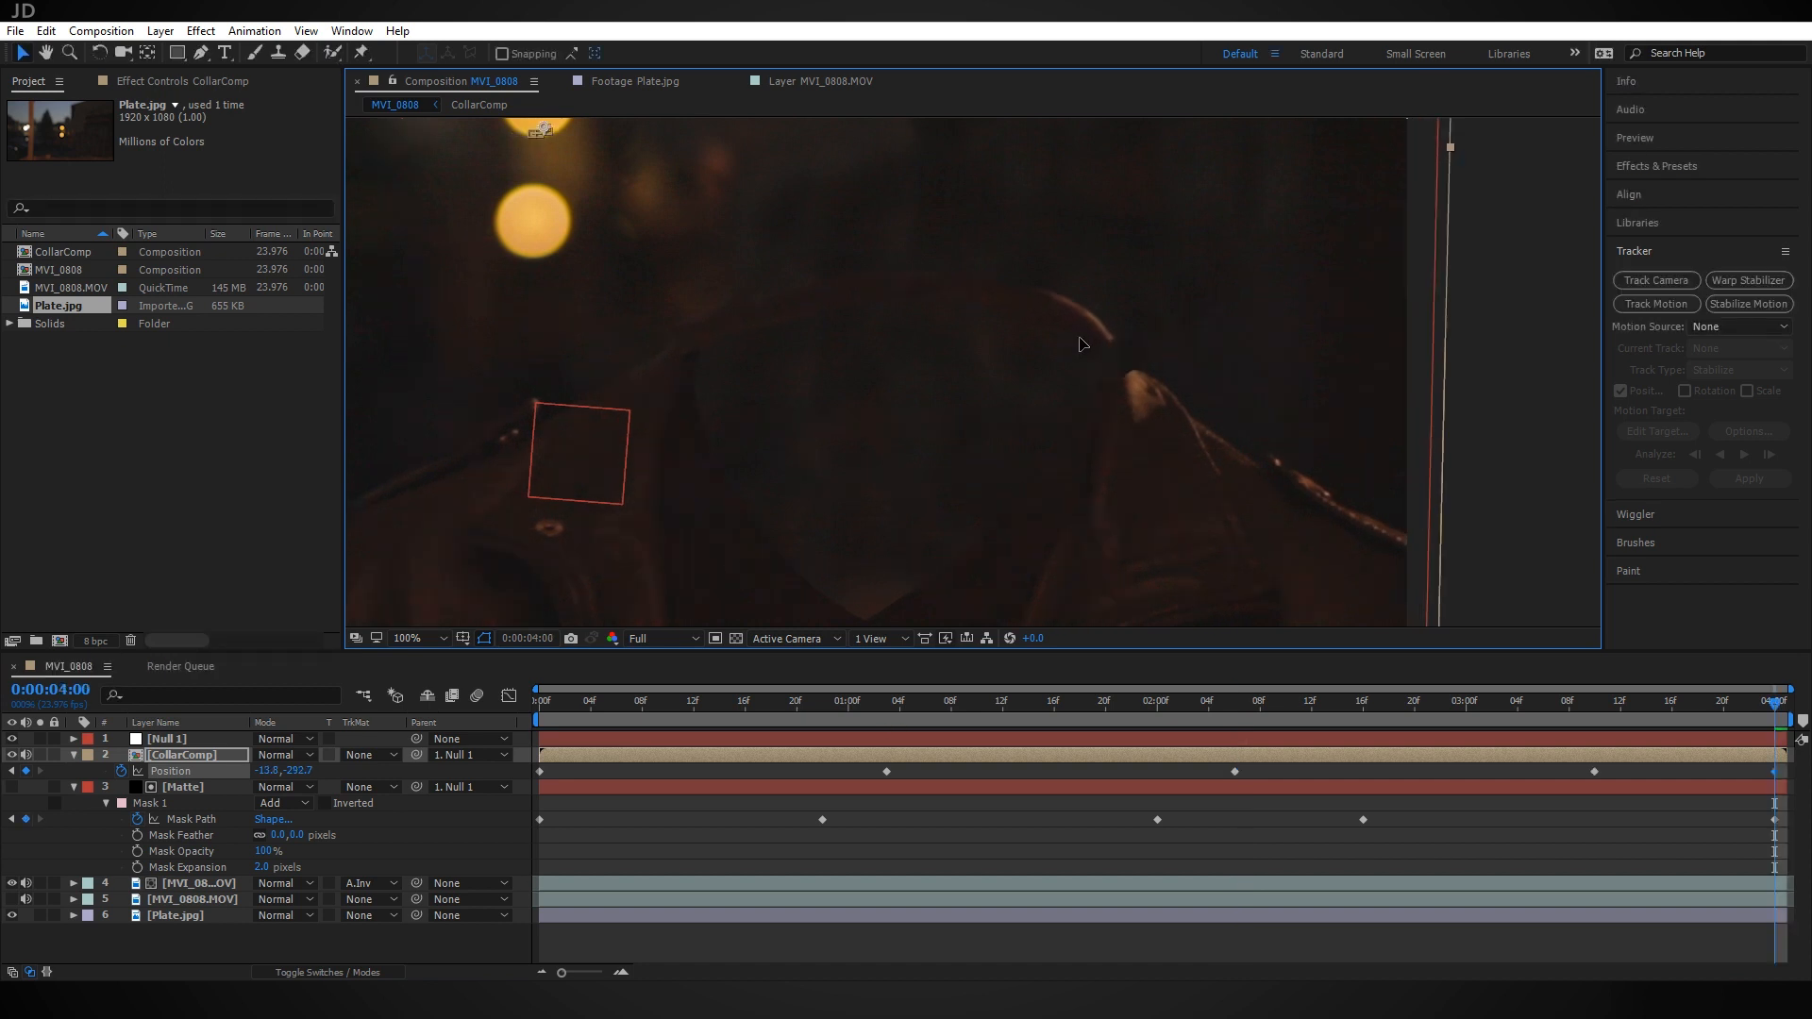
scroll(1272, 440, "up", 1)
left_click_drag(1256, 445, 868, 510)
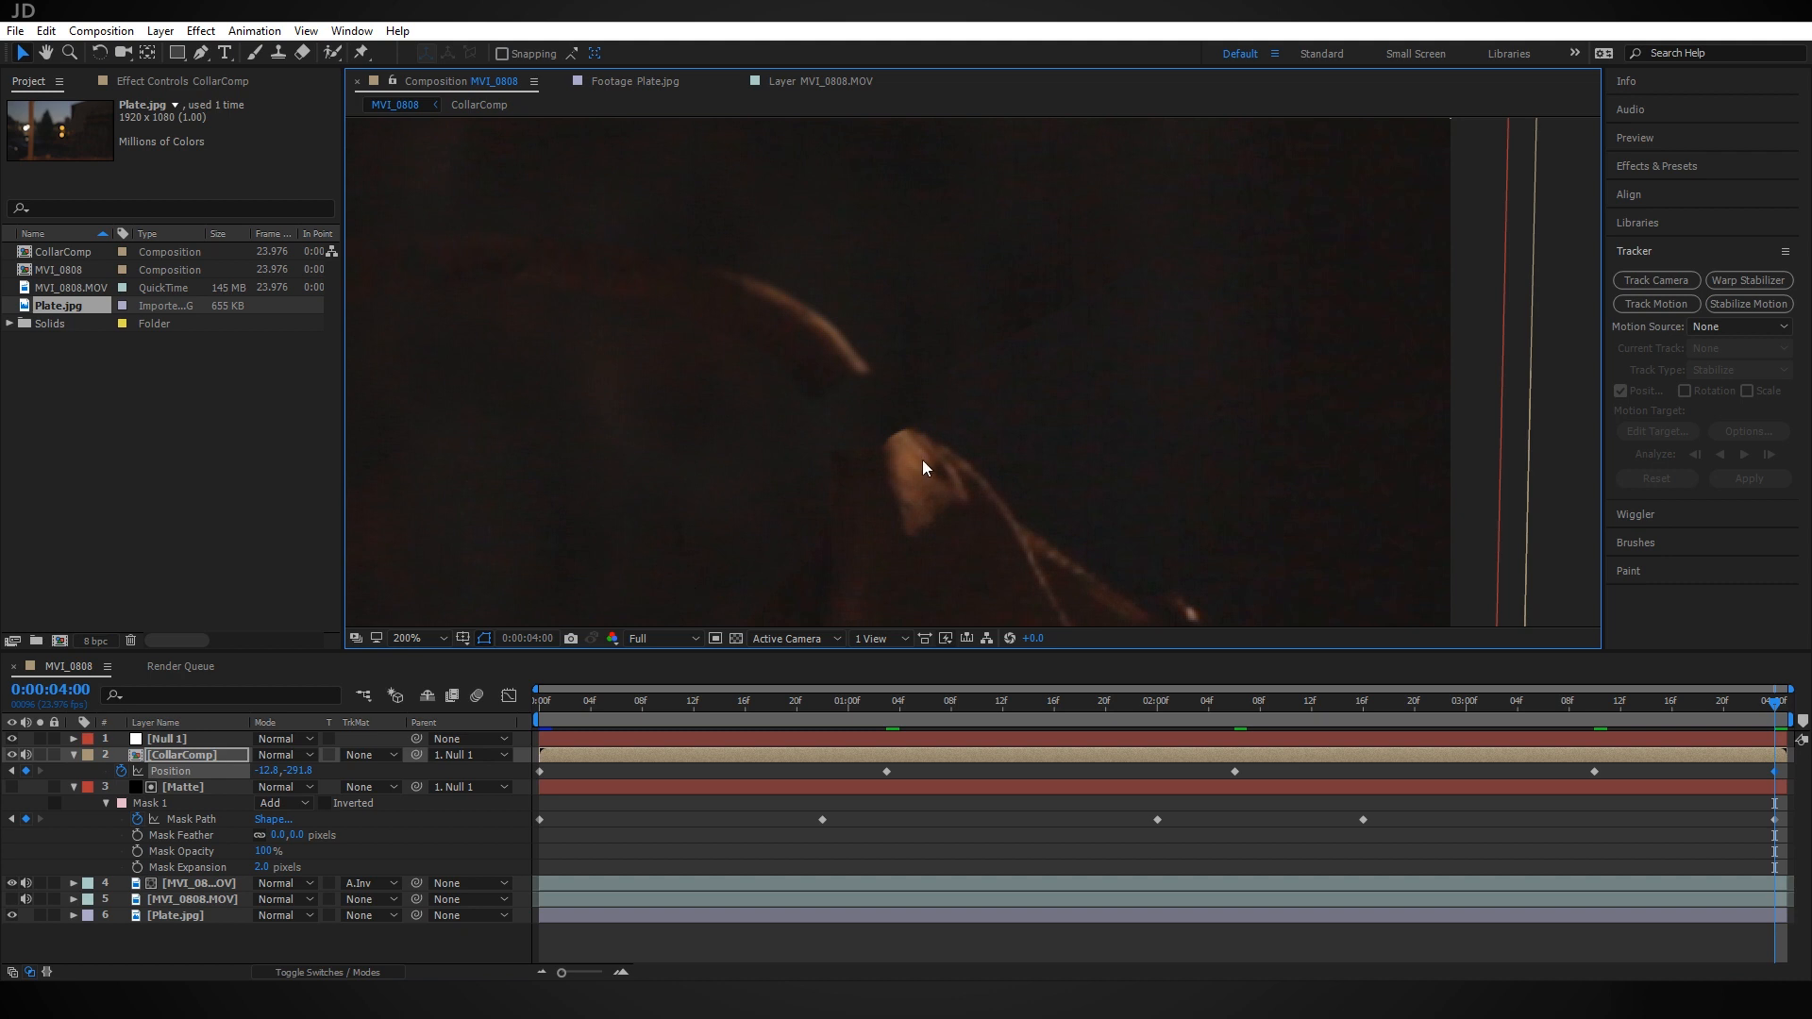
Open the CollarComp composition and duplicate the collar layer to cover the gap beside the jacket's lapel
scroll(1010, 438, "down", 1)
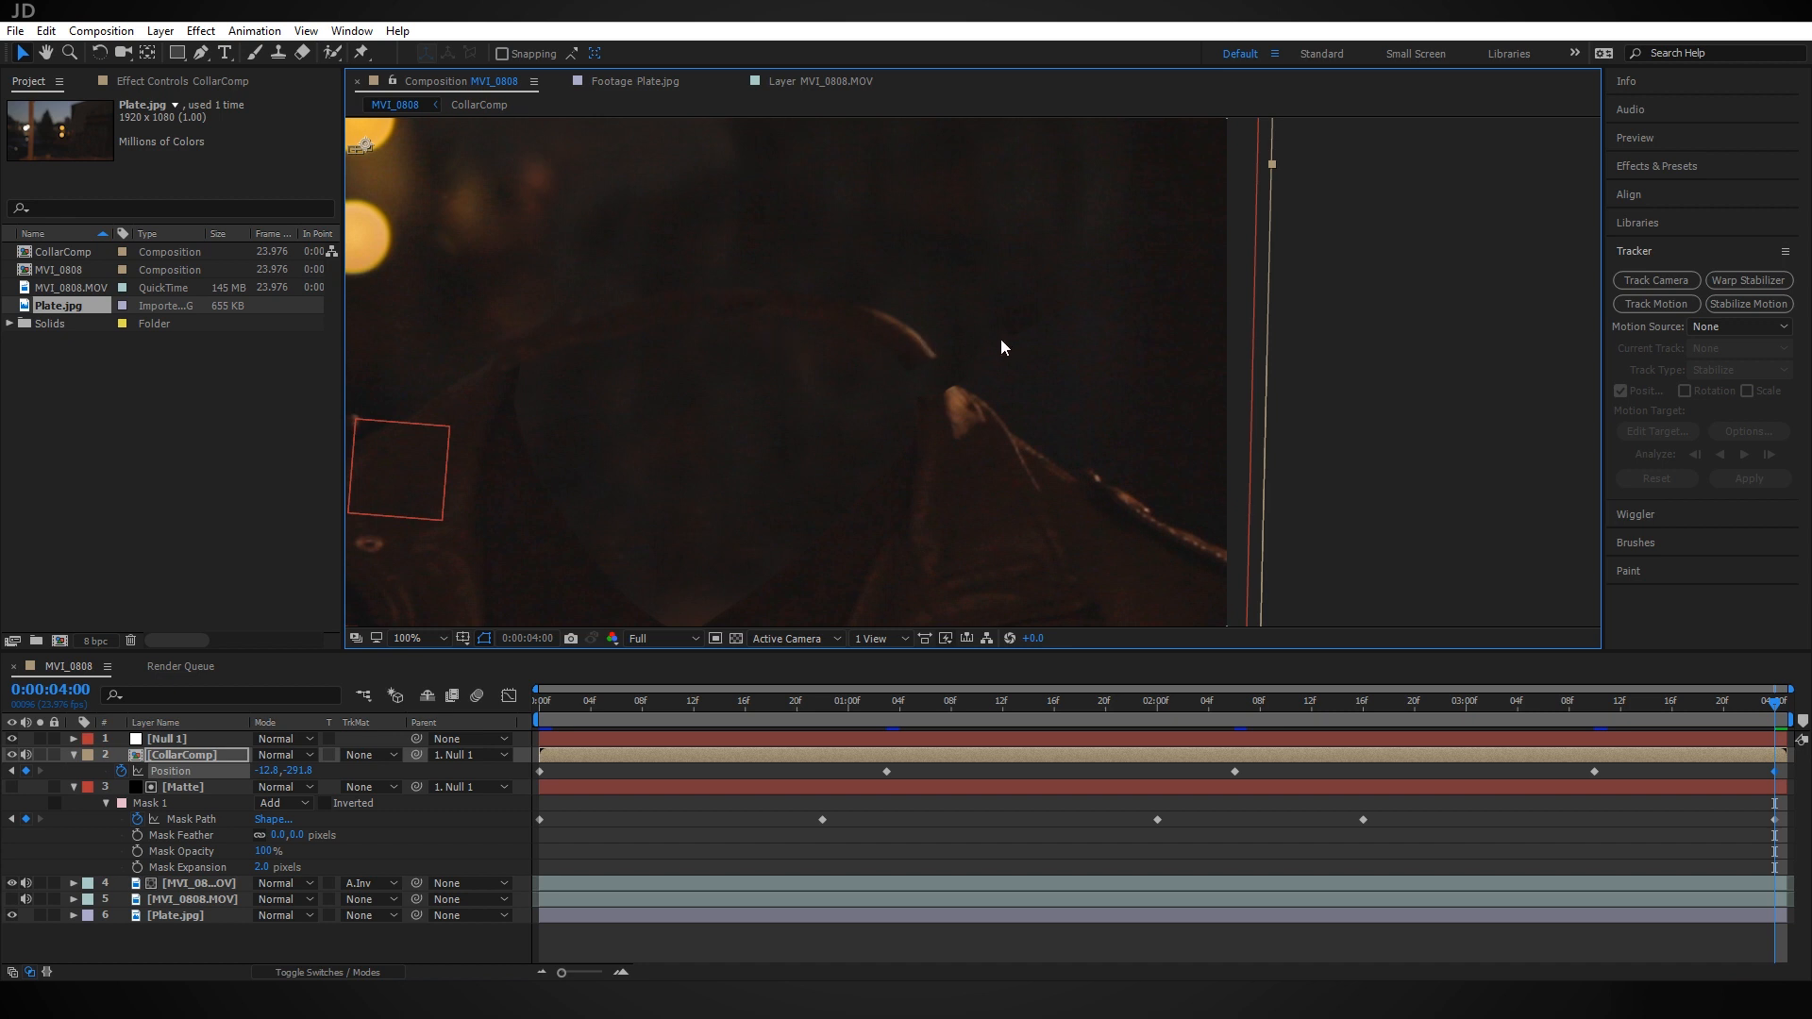
left_click_drag(1027, 366, 898, 434)
scroll(1000, 410, "up", 2)
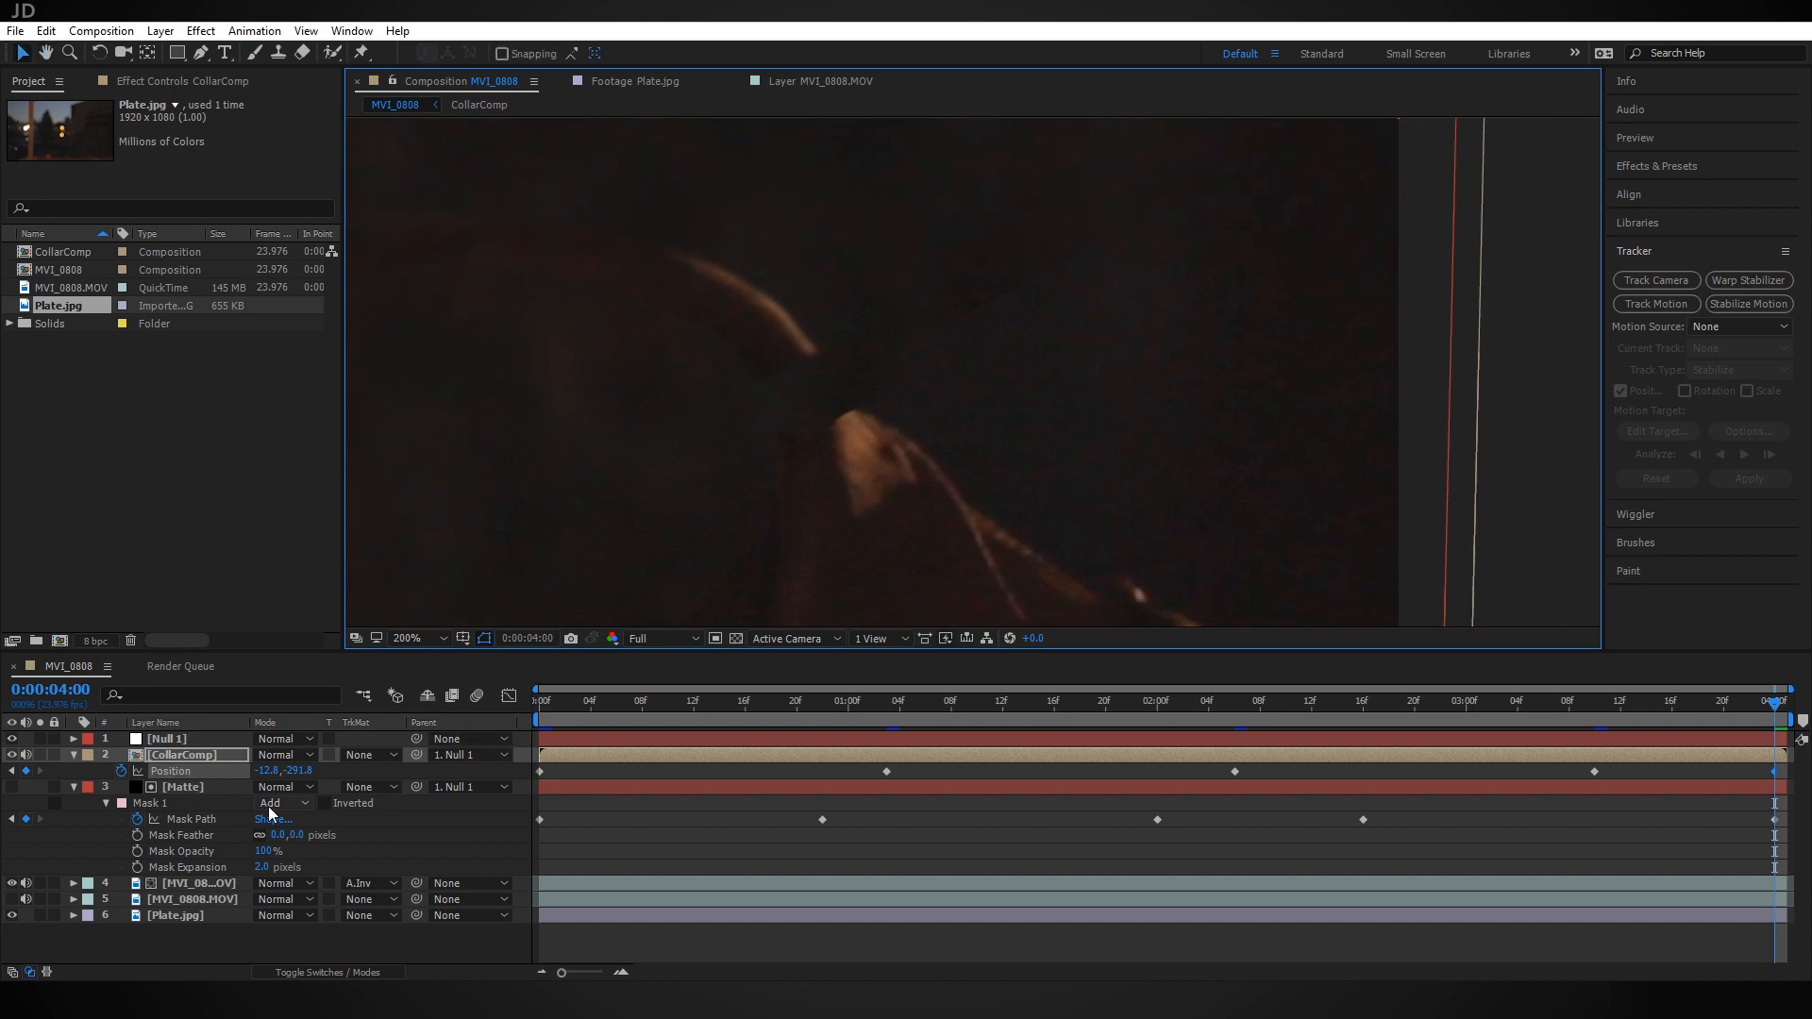
double_click(218, 755)
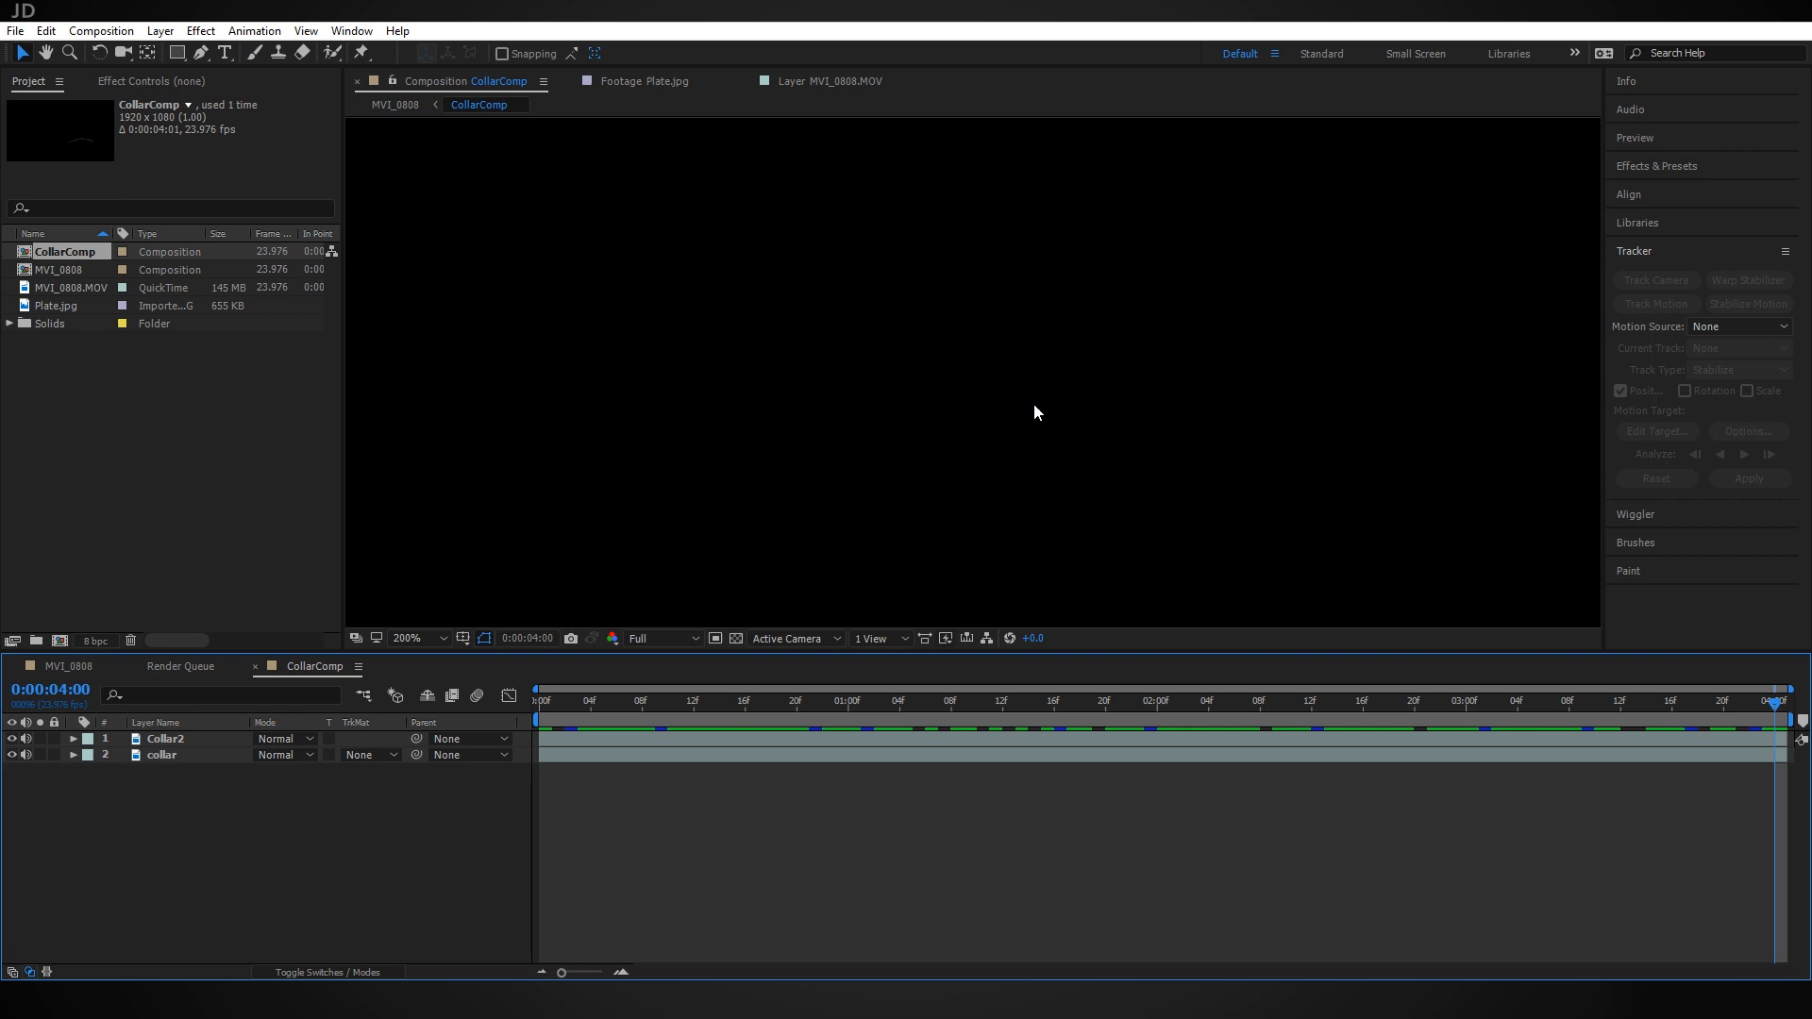
scroll(1034, 406, "down", 2)
left_click_drag(1302, 486, 1085, 330)
scroll(970, 427, "up", 1)
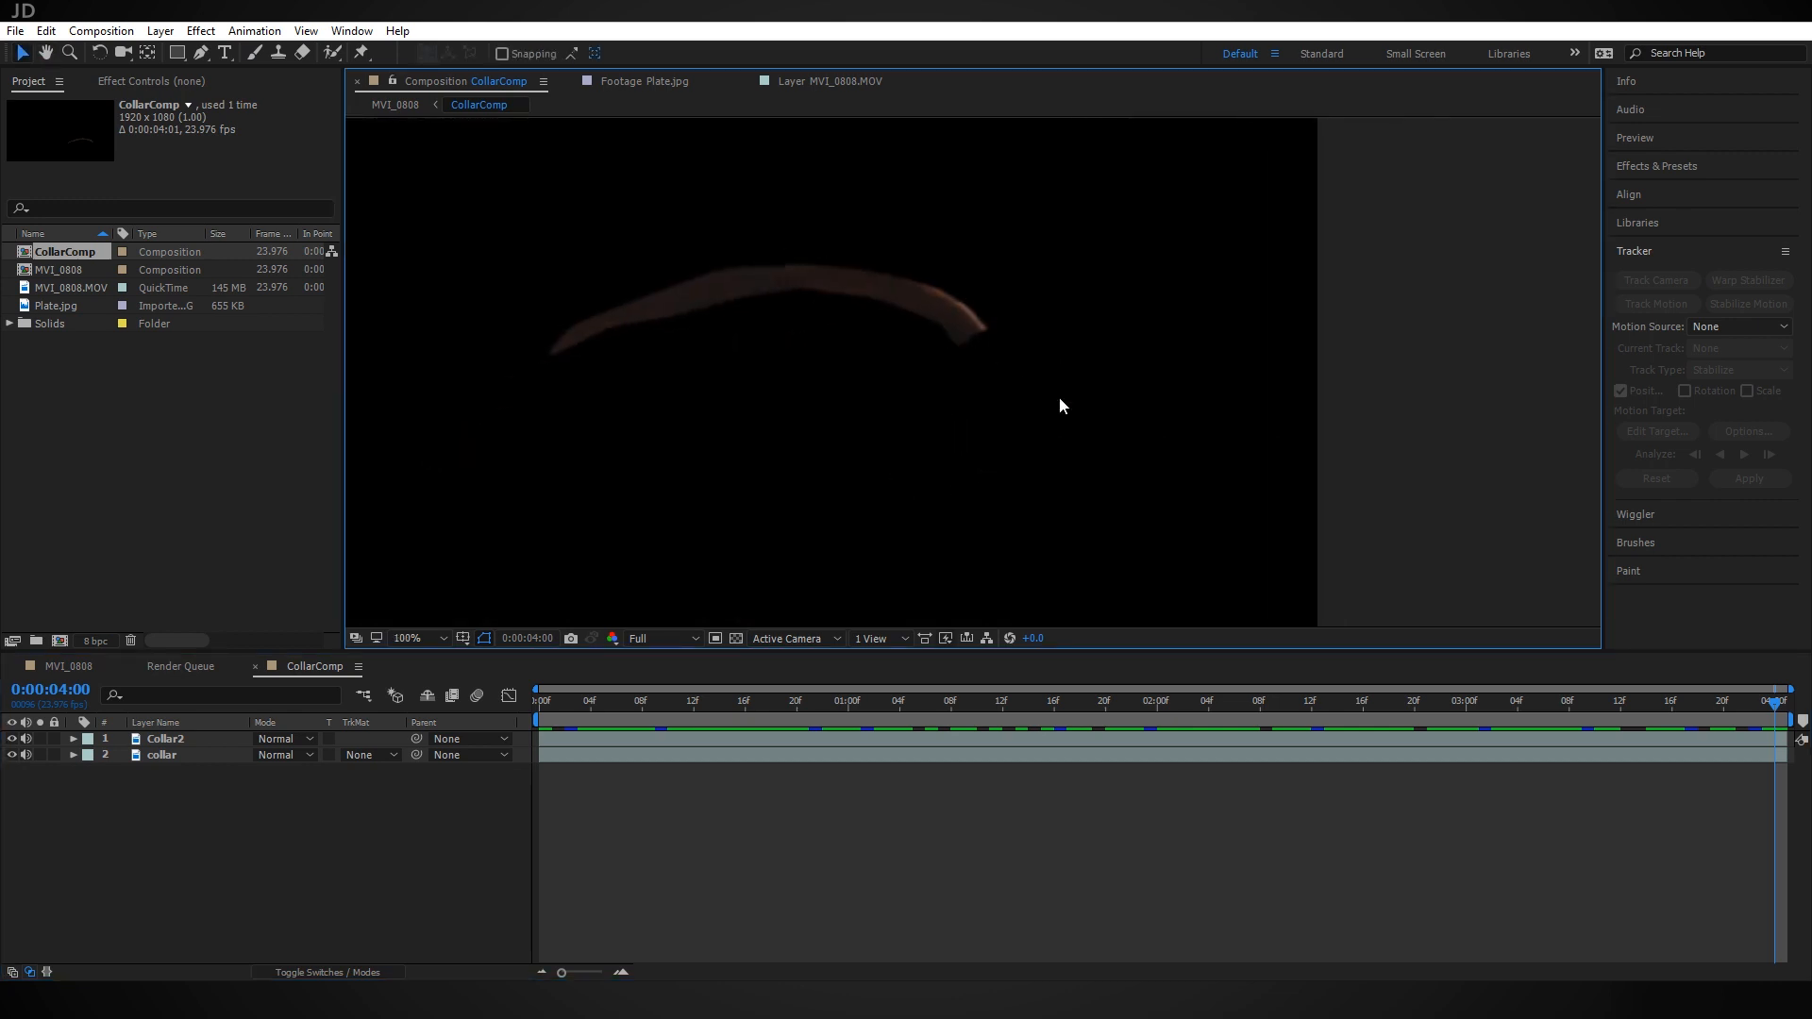
scroll(1058, 405, "up", 1)
left_click(955, 377)
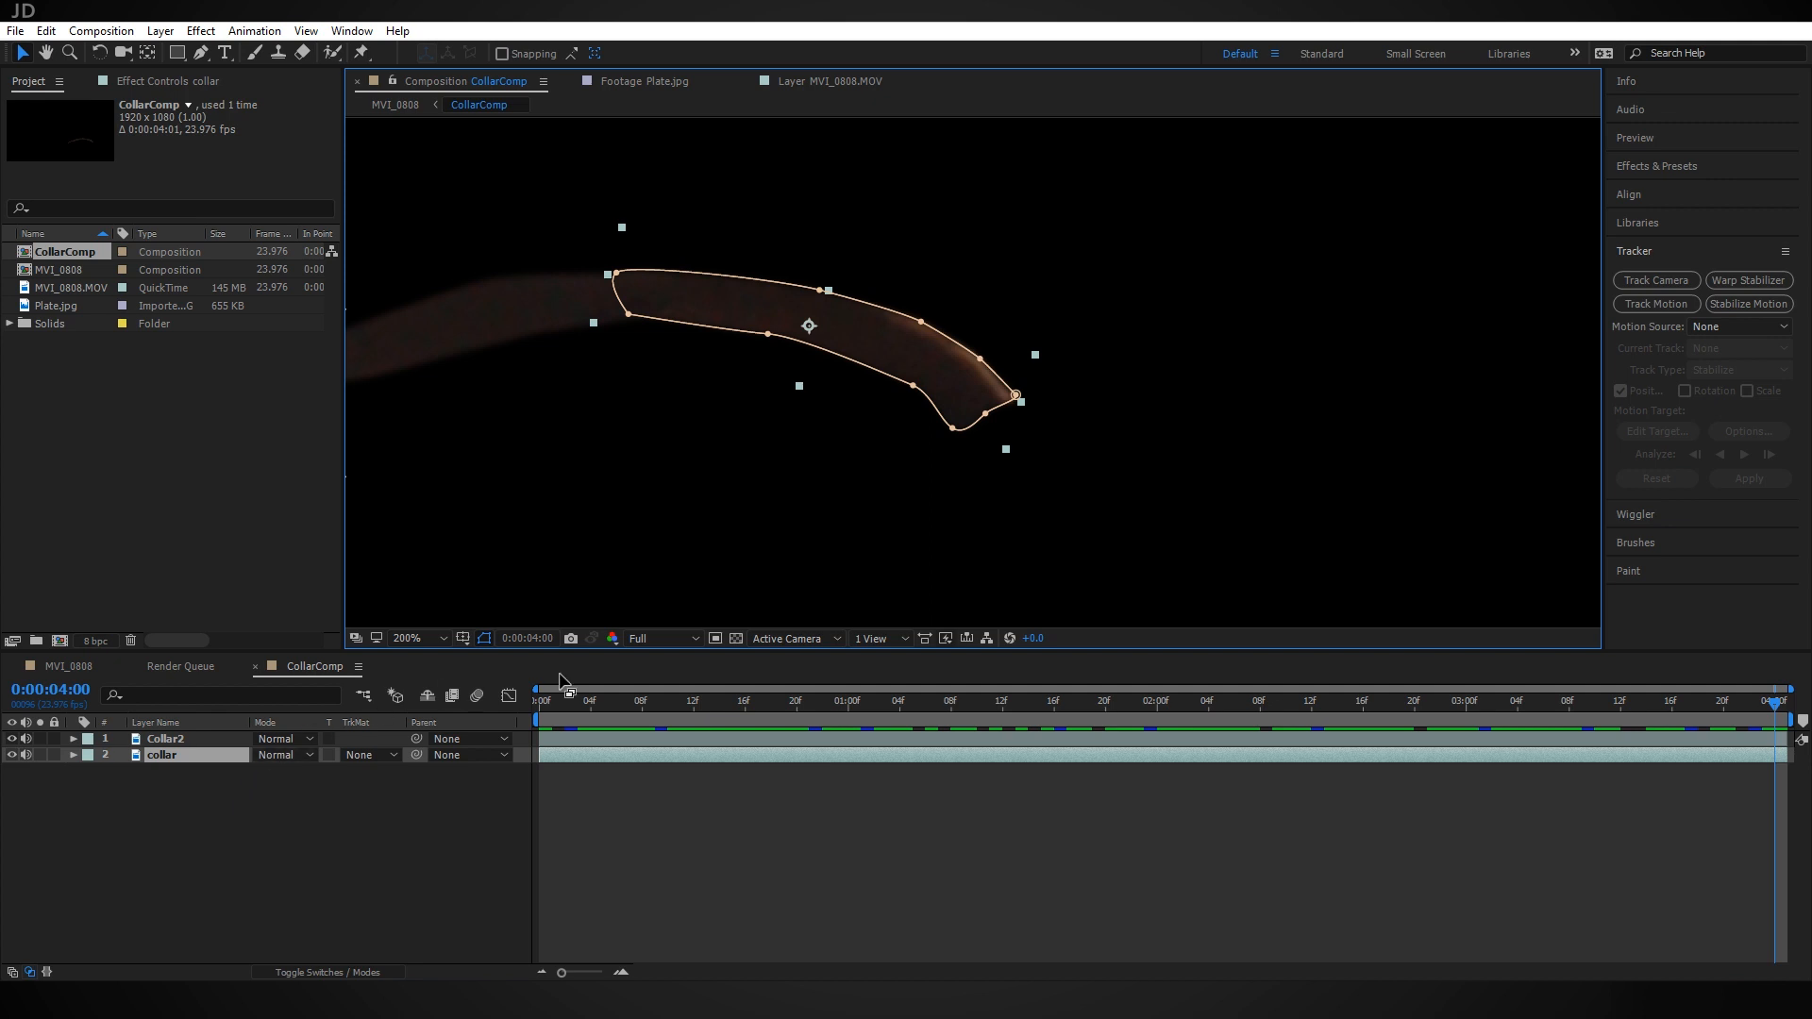
key("ctrl+d")
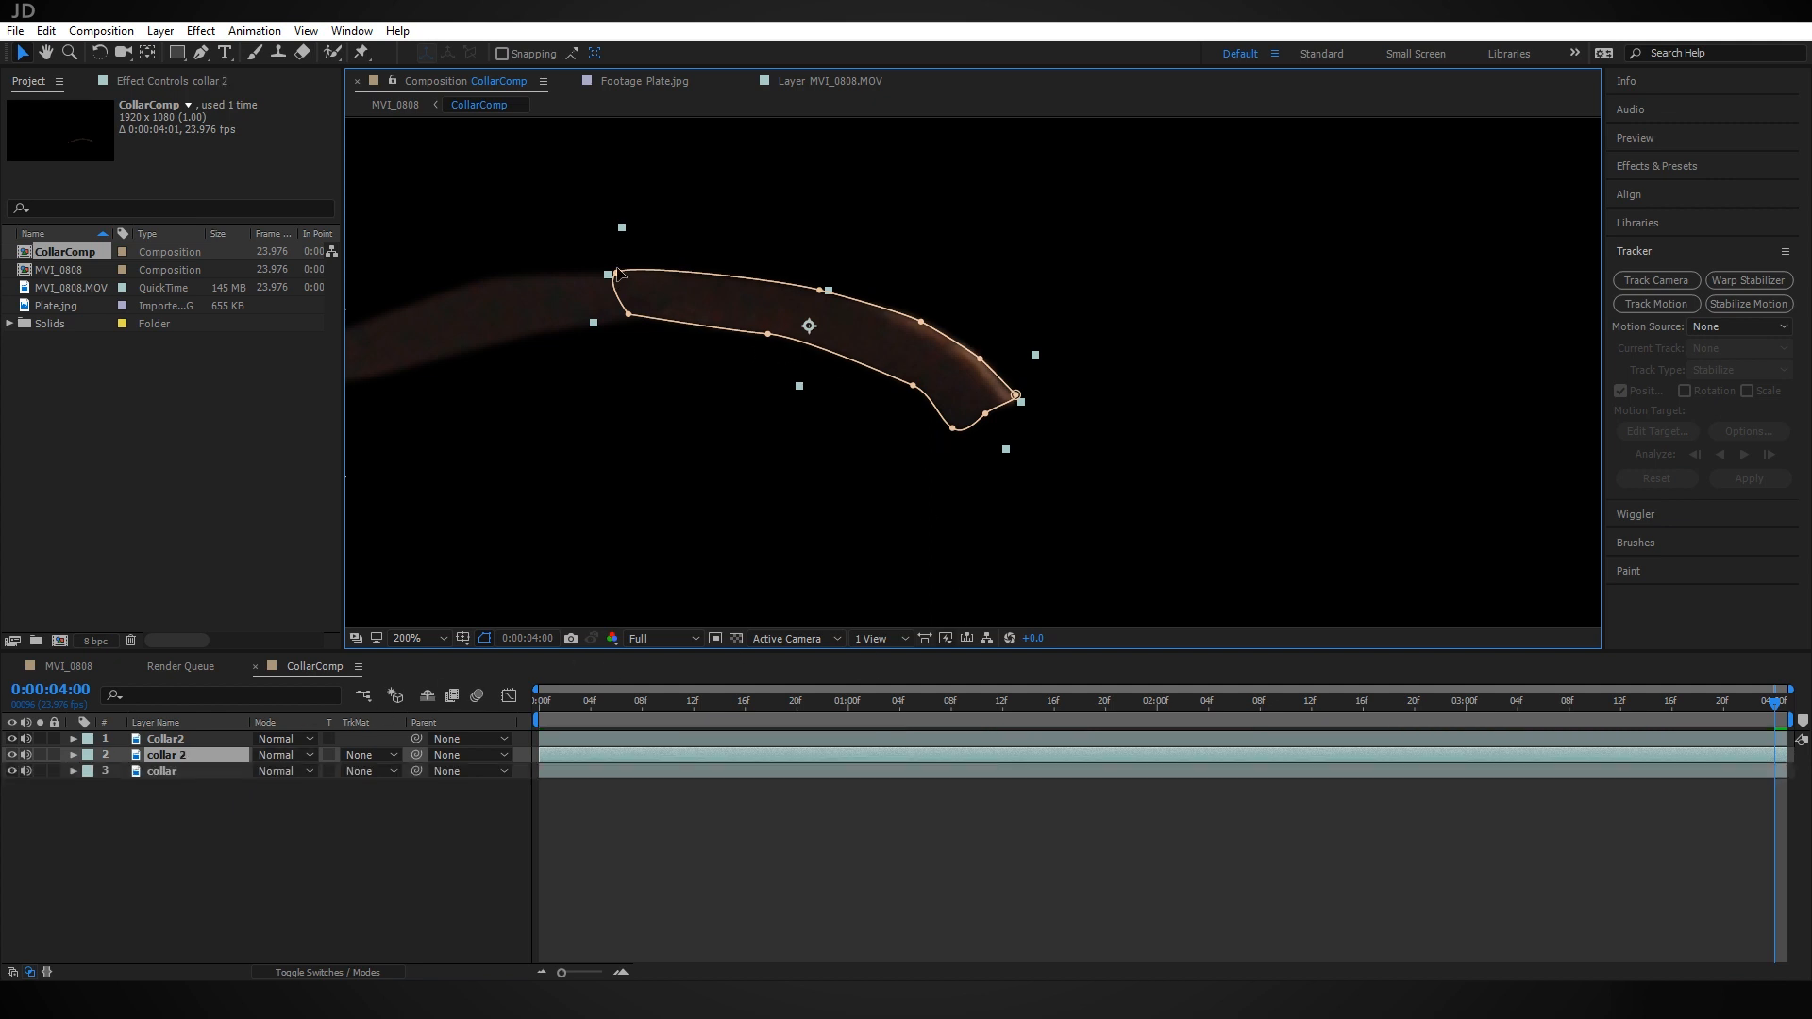
Move and rotate the duplicated collar strip so it extends the collar's right end downward, and place it beneath the original collar layer
left_click_drag(918, 366, 874, 358)
key("w")
left_click(23, 53)
left_click_drag(965, 435, 879, 440)
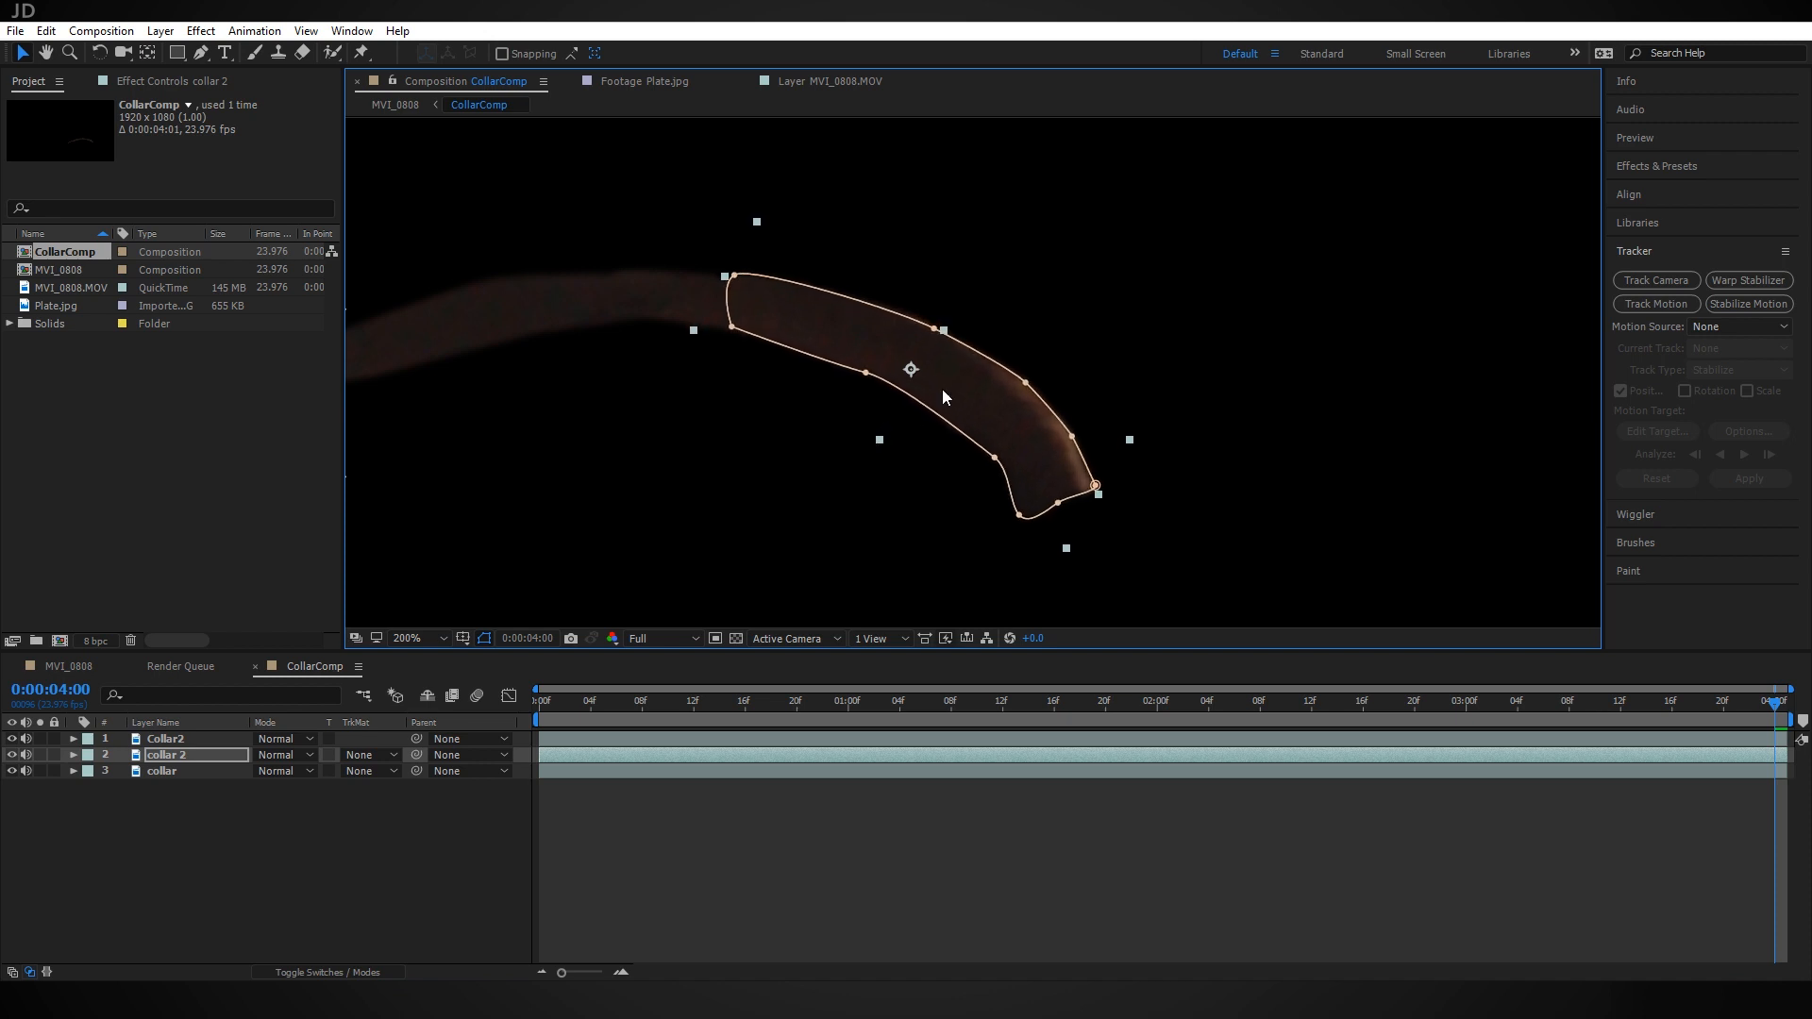
left_click_drag(236, 755, 226, 772)
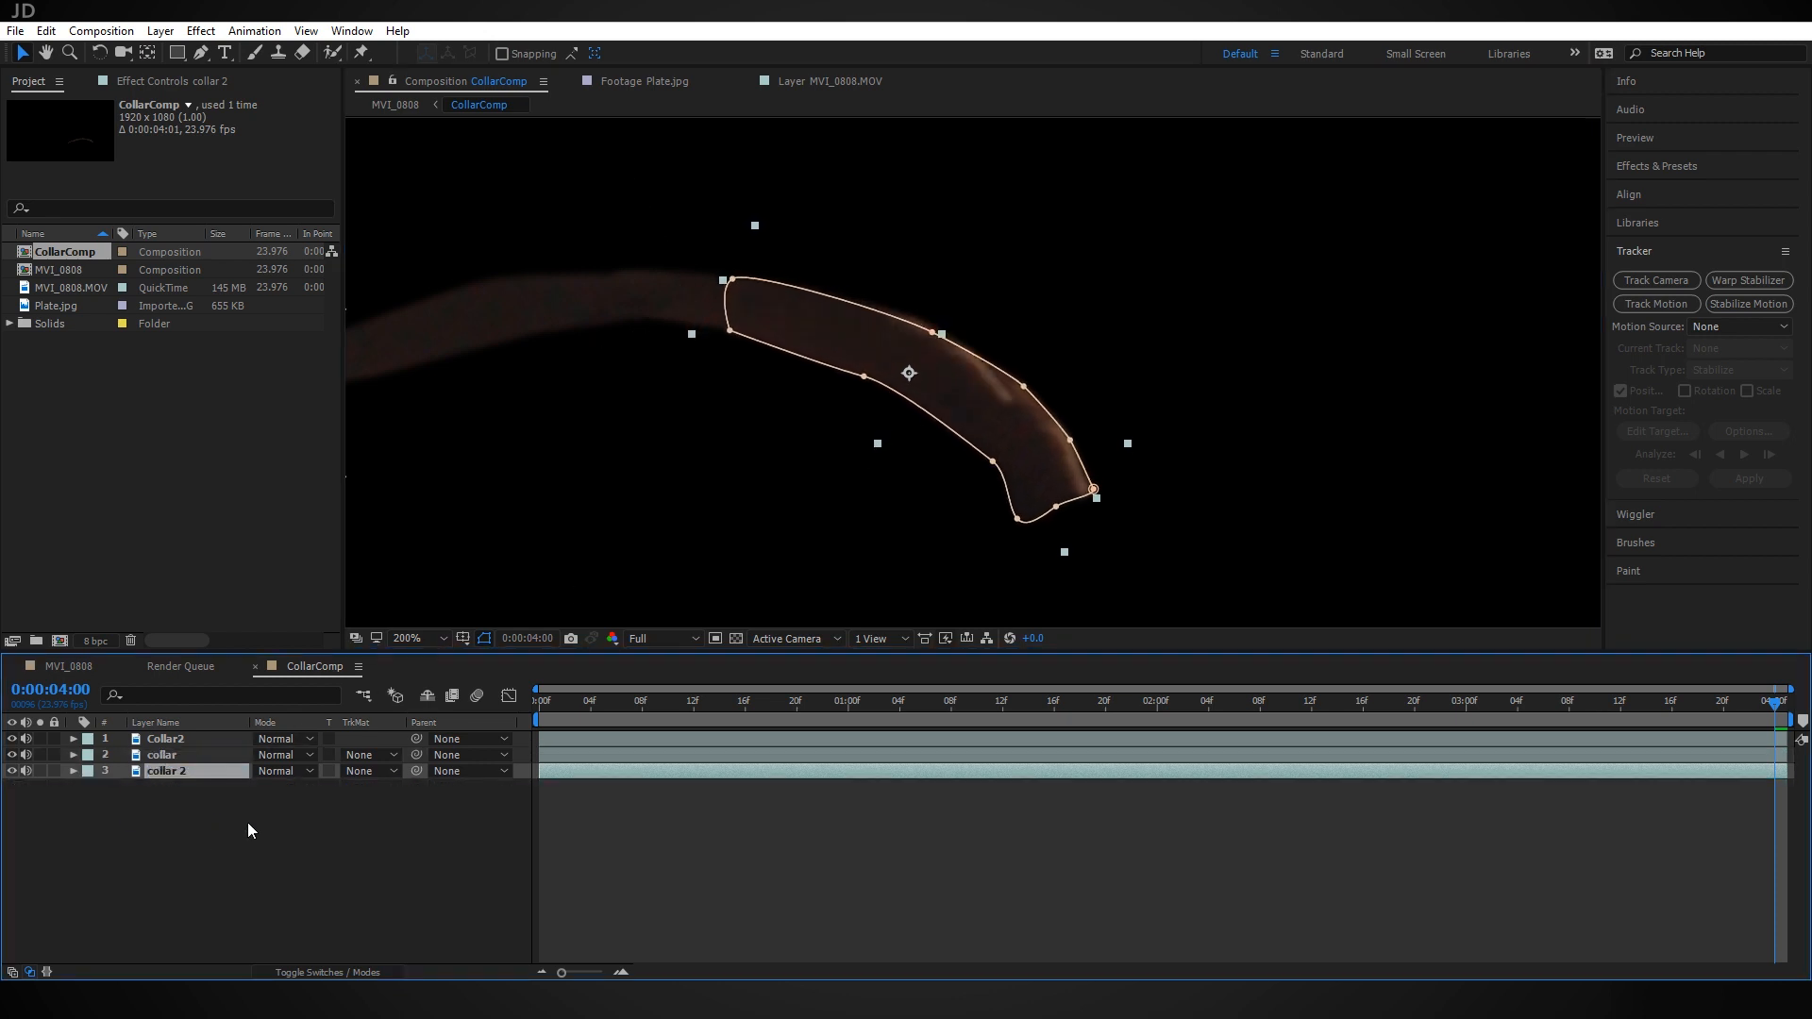
Fine-tune the duplicated strip's position and rotation so its outer edge continues the original collar's curve
left_click_drag(1043, 468, 1033, 473)
key("w")
left_click_drag(800, 322, 791, 330)
key("v")
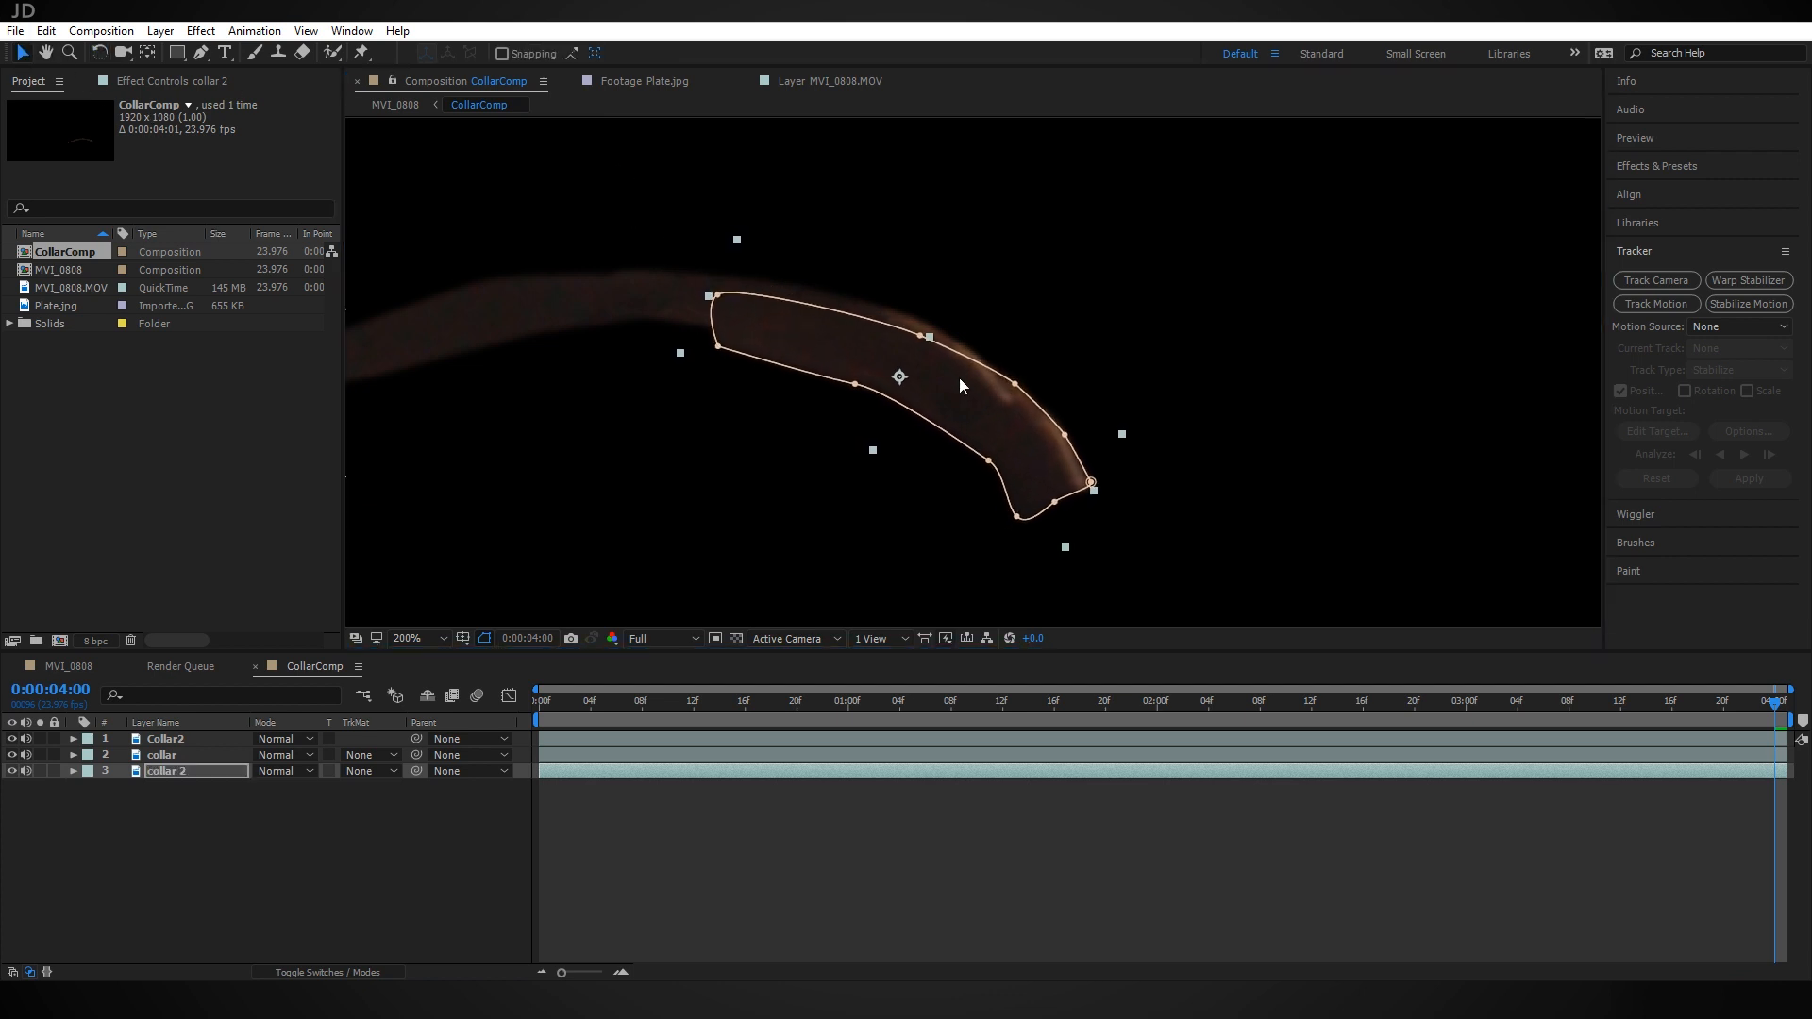
left_click_drag(959, 377, 950, 387)
Reshape the duplicated strip's mask by pulling its left-end points inward toward the overlap with the original collar
left_click_drag(708, 350, 904, 354)
left_click_drag(706, 298, 989, 378)
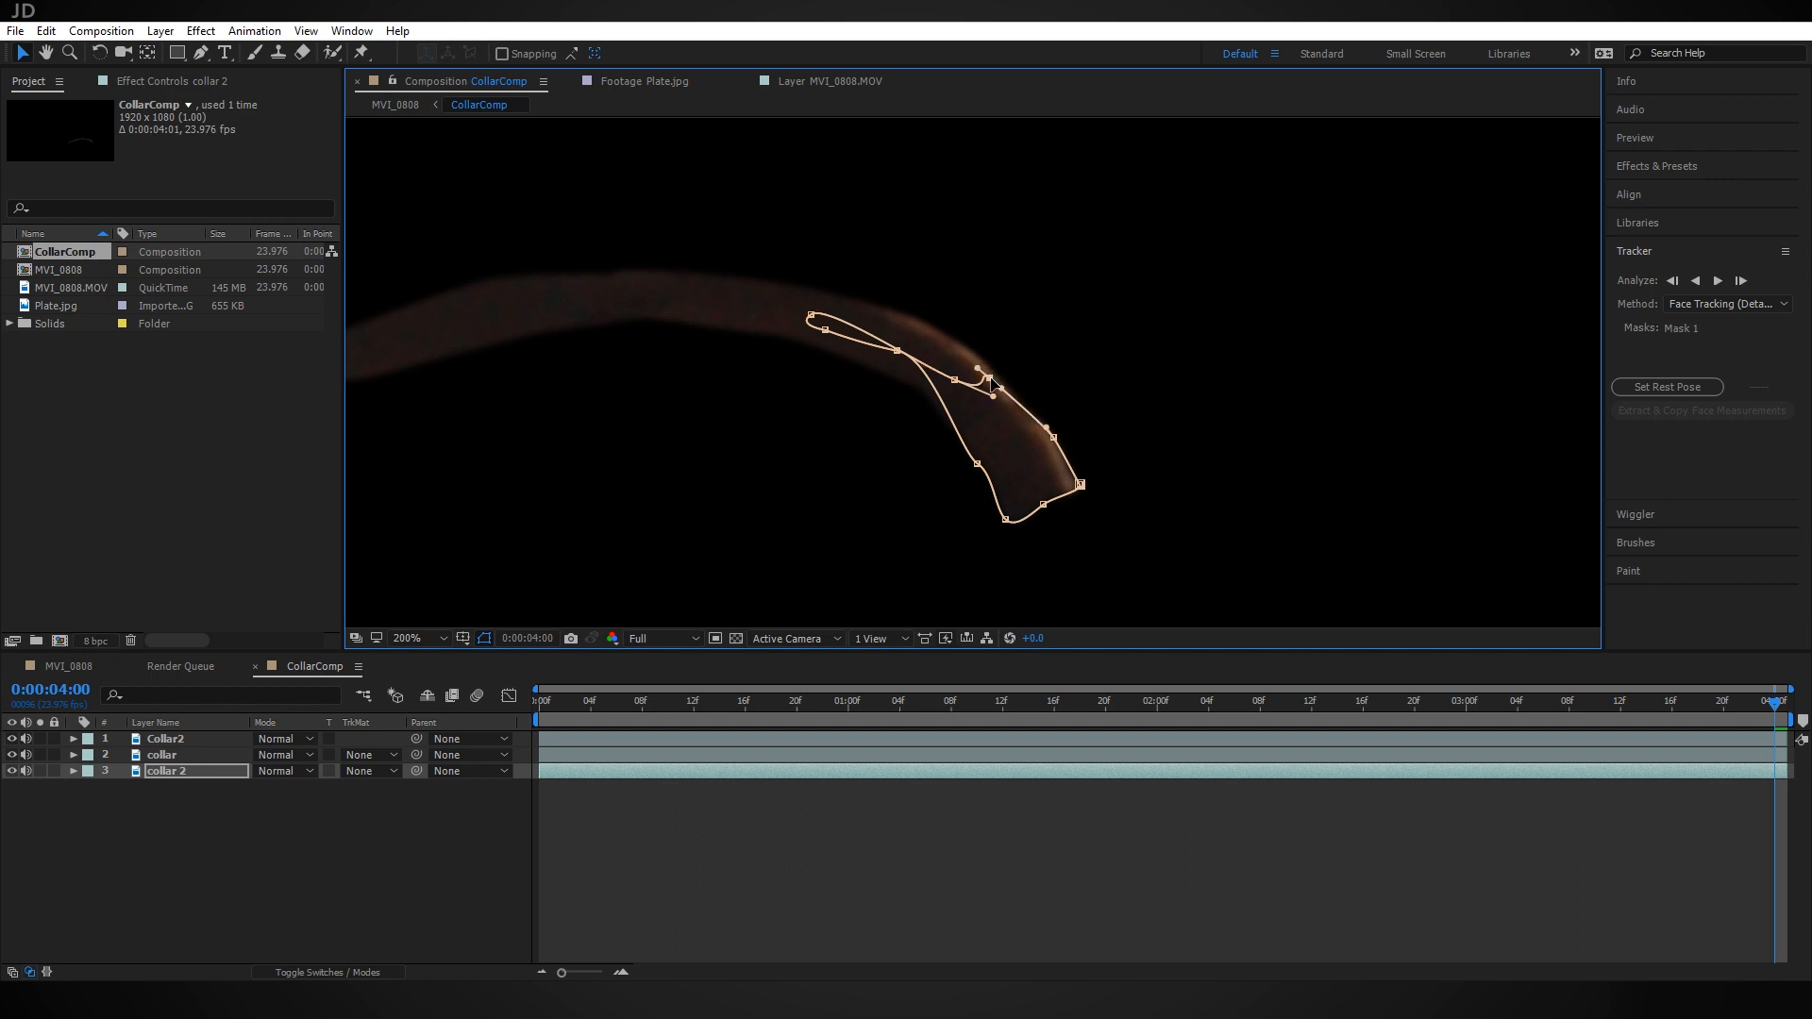
left_click(395, 826)
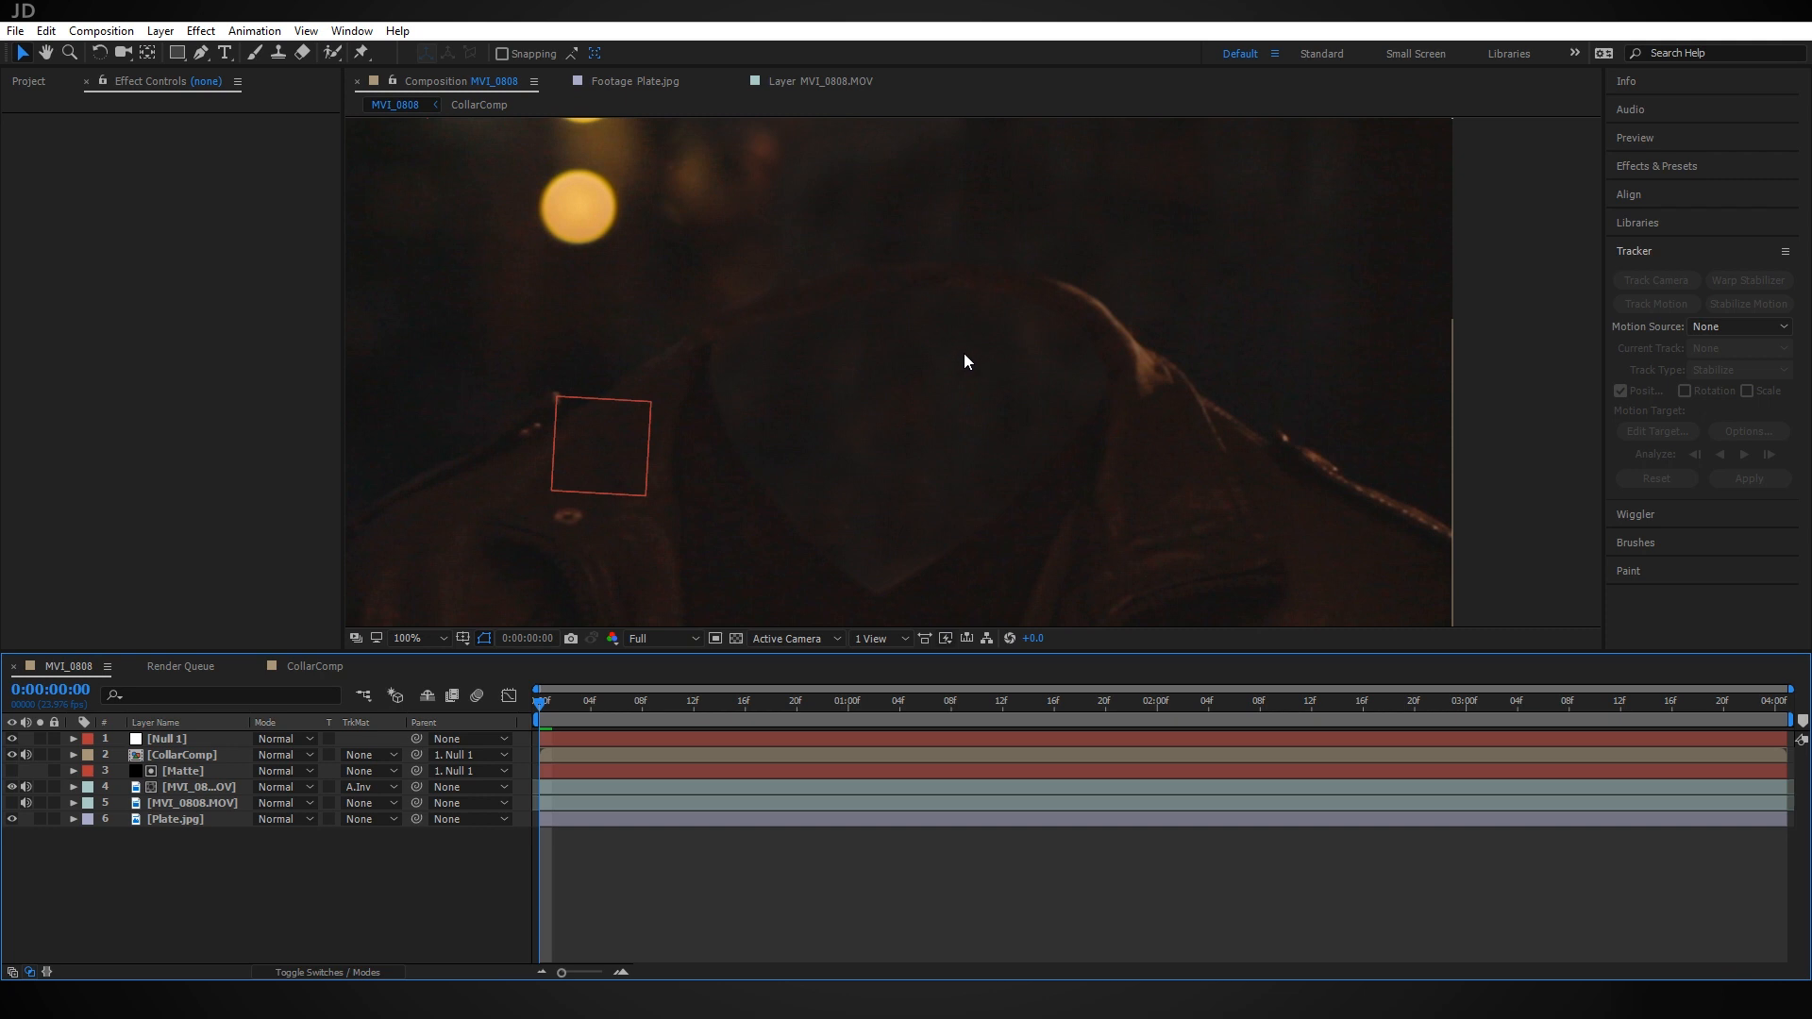
Create a 1920 × 1080 solid named InnerShirt and place it directly below the matted MVI_0808.MOV layer
key("ctrl+y")
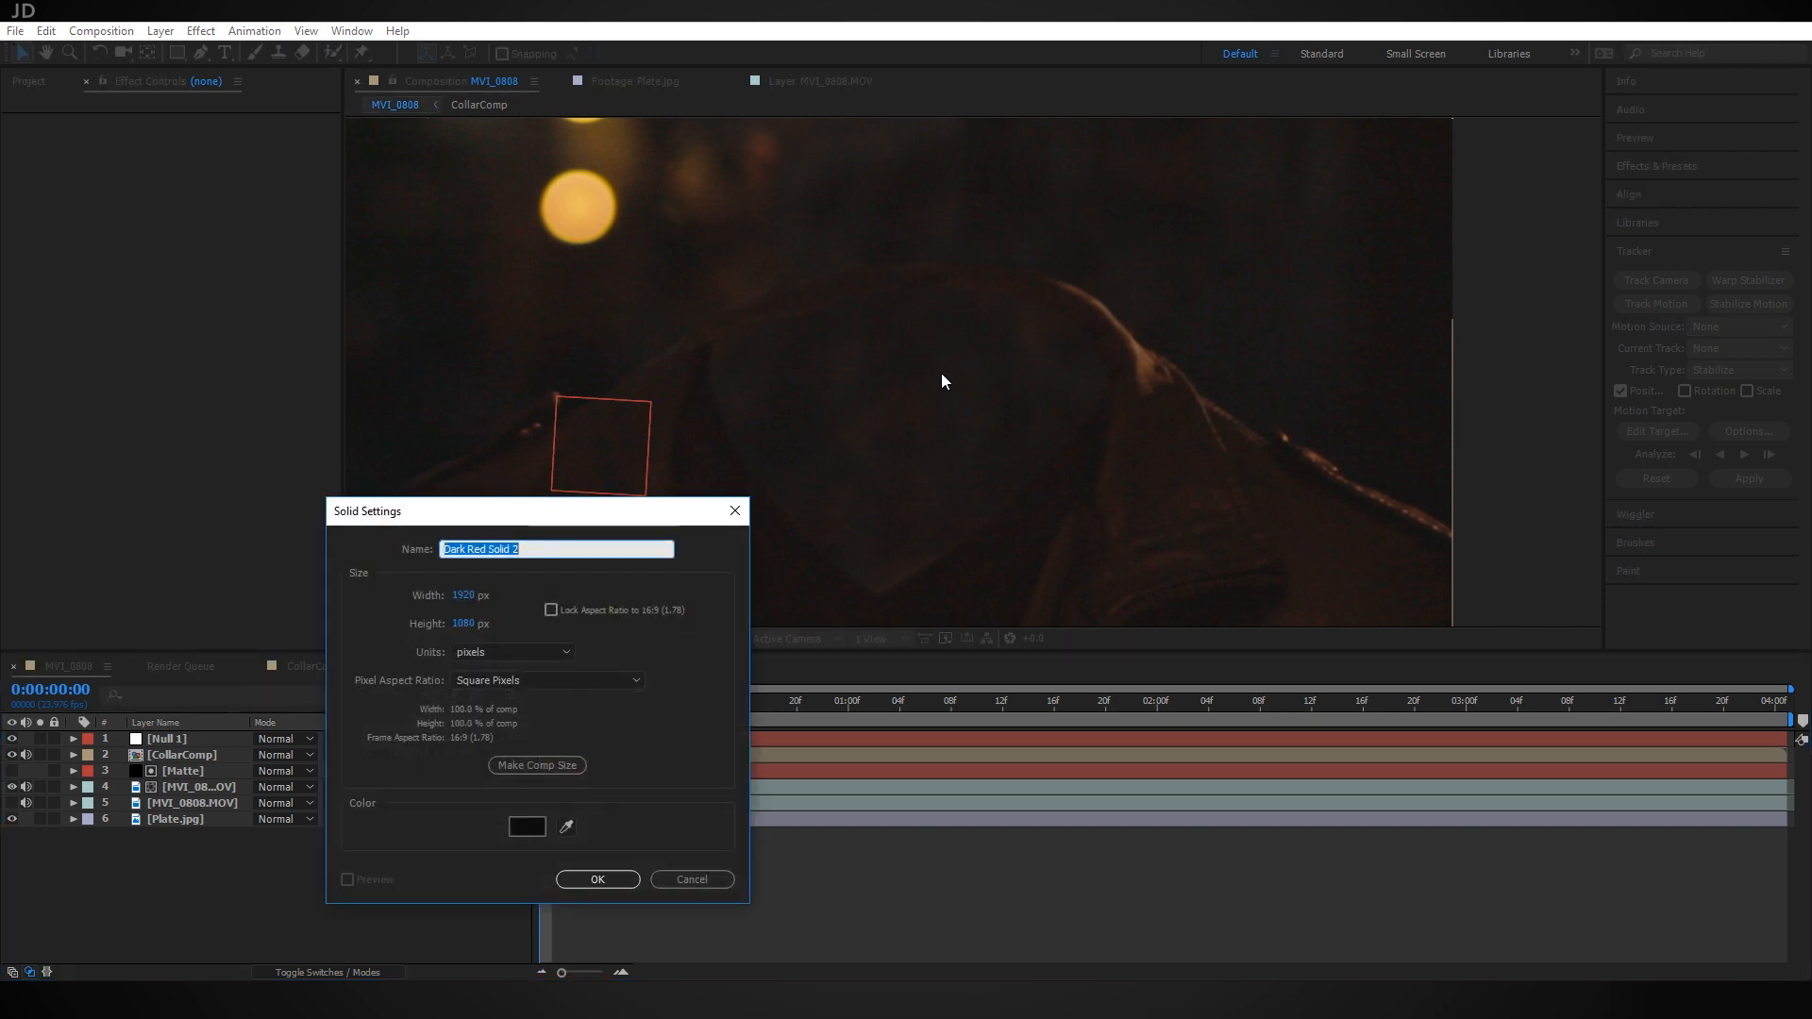
type("InnerShirt")
key("Return")
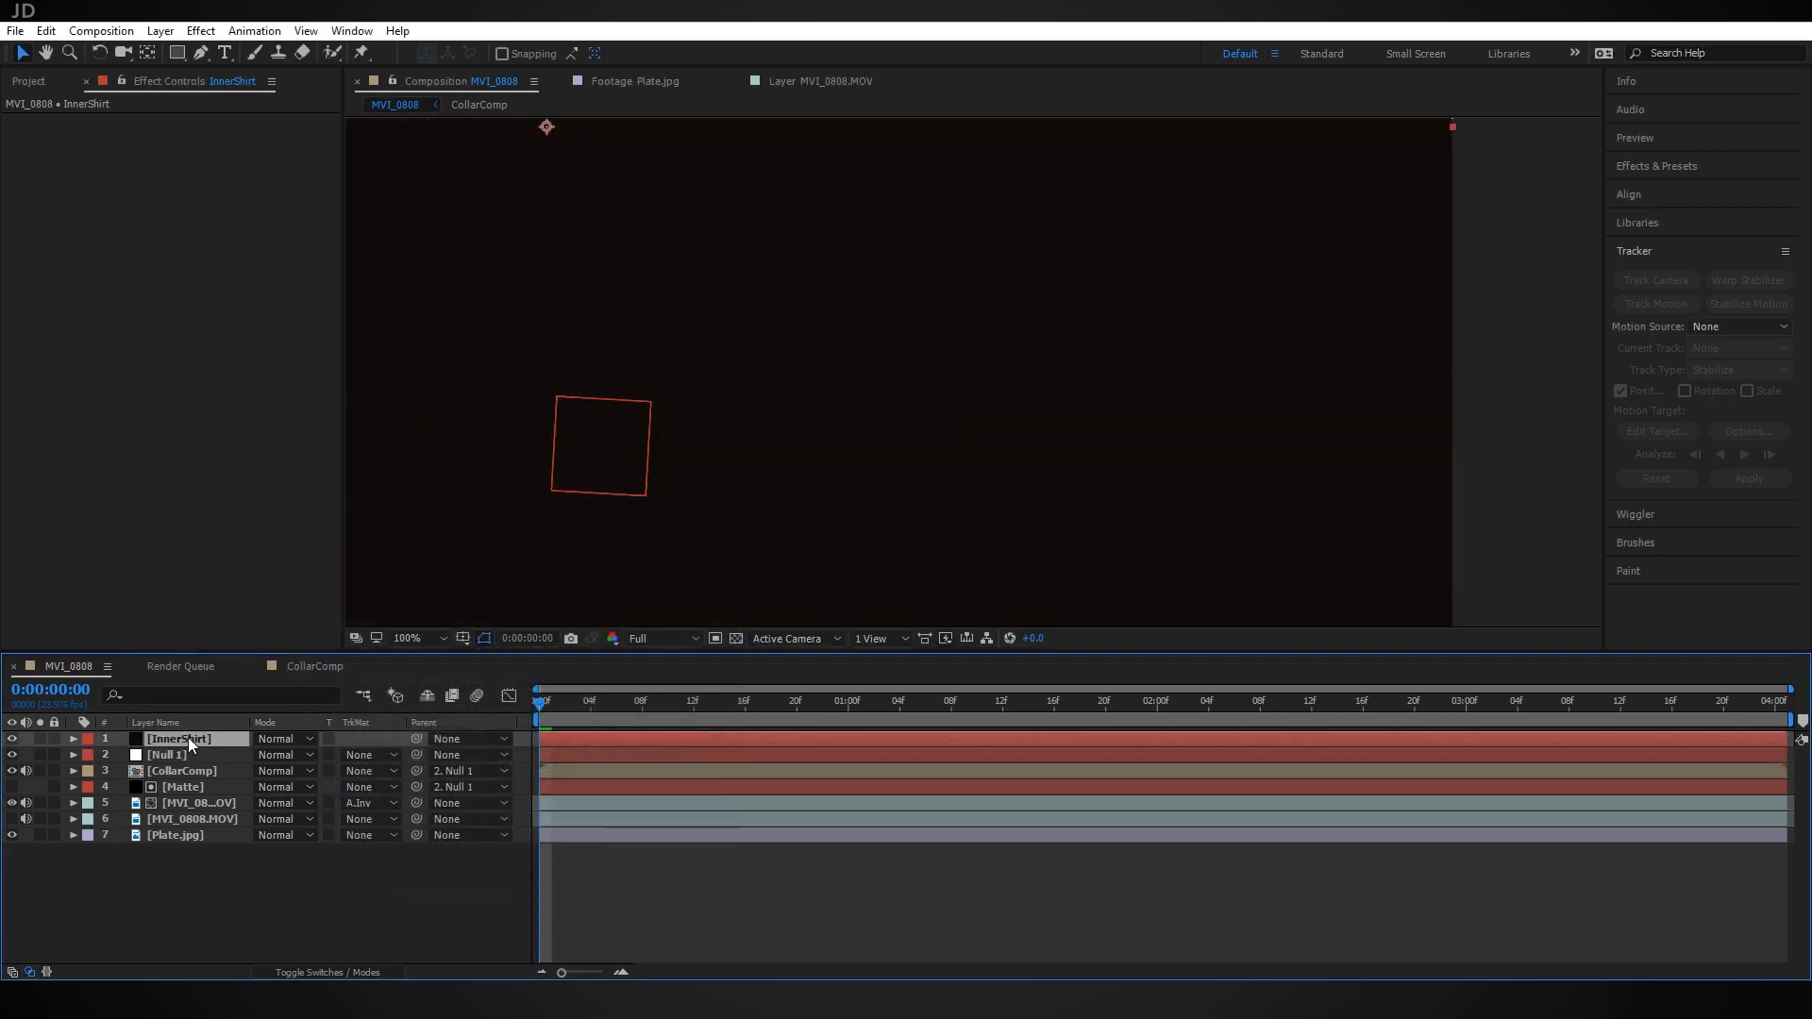
left_click_drag(189, 738, 200, 823)
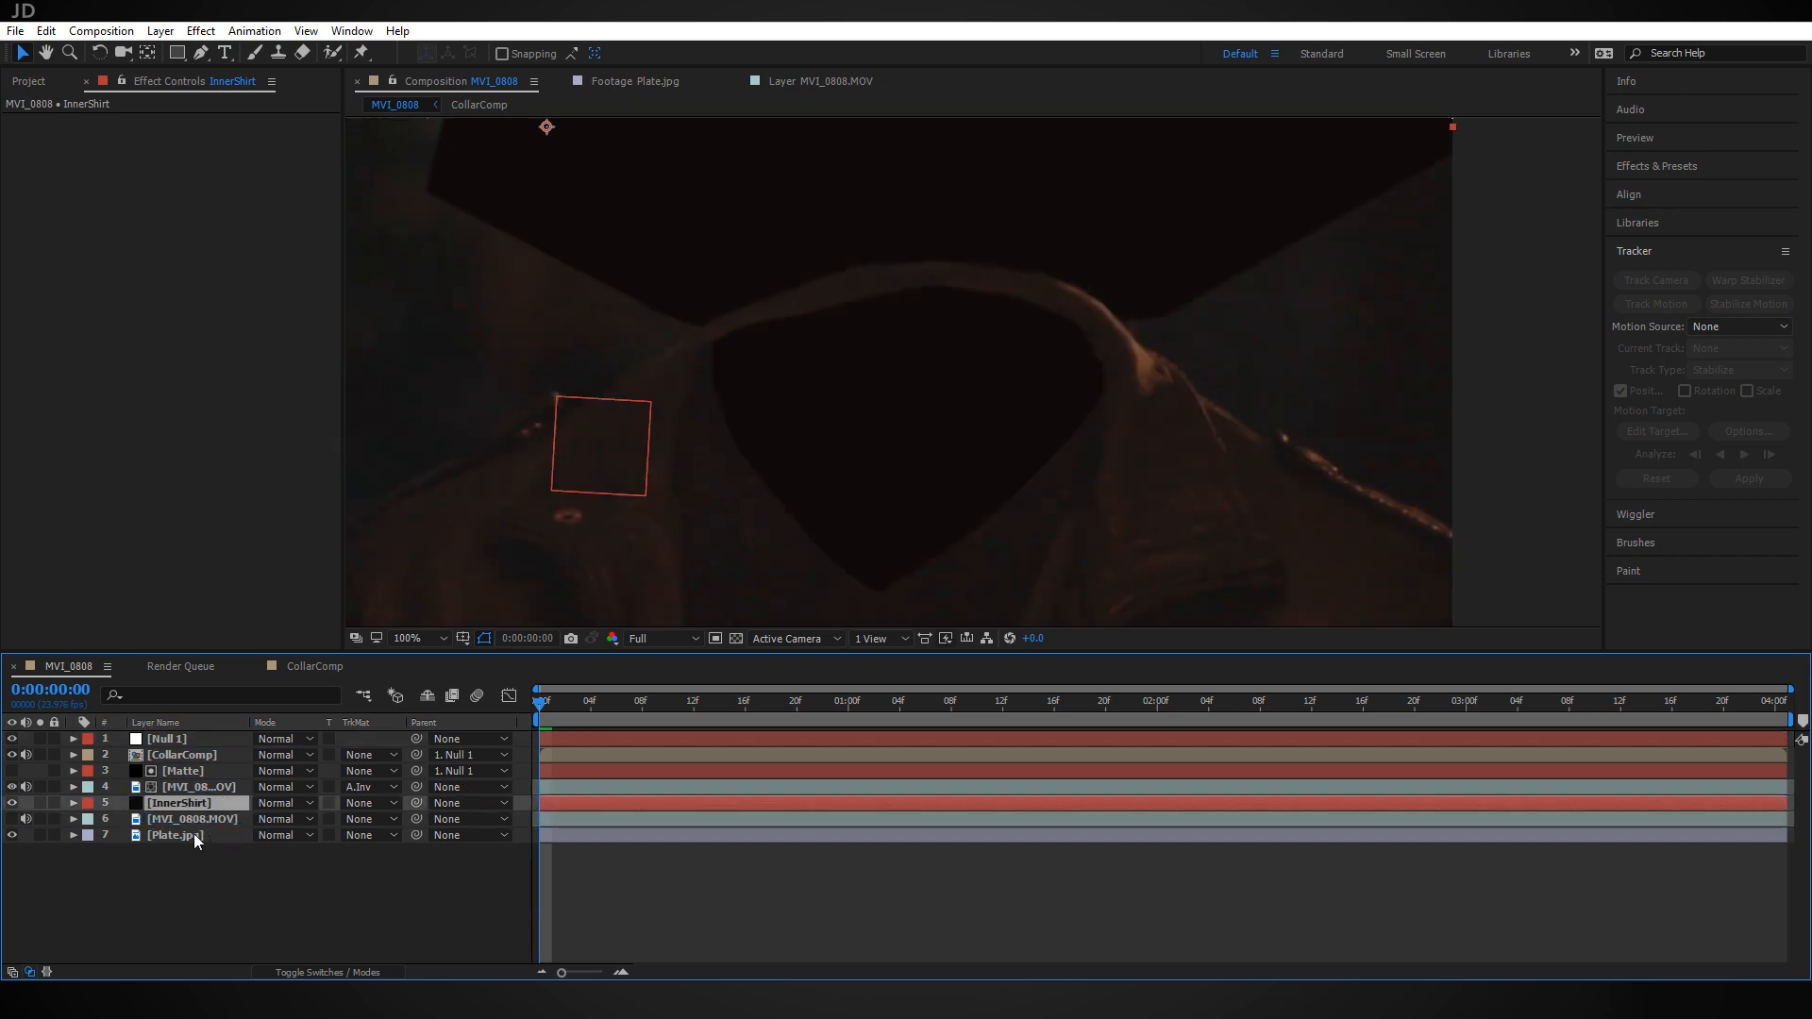
Draw a closed Pen mask on InnerShirt around the jacket's neck opening and parent the layer to Null 1
left_click(202, 54)
left_click(688, 348)
left_click(717, 332)
left_click(742, 321)
left_click(765, 310)
left_click(848, 288)
key("ctrl+z")
key("ctrl+z")
left_click_drag(728, 321, 740, 315)
left_click(859, 283)
left_click(1008, 276)
left_click(1098, 312)
left_click(1140, 382)
left_click(1117, 507)
left_click(940, 600)
left_click(853, 617)
left_click(731, 563)
left_click(659, 400)
left_click(688, 348)
left_click(22, 53)
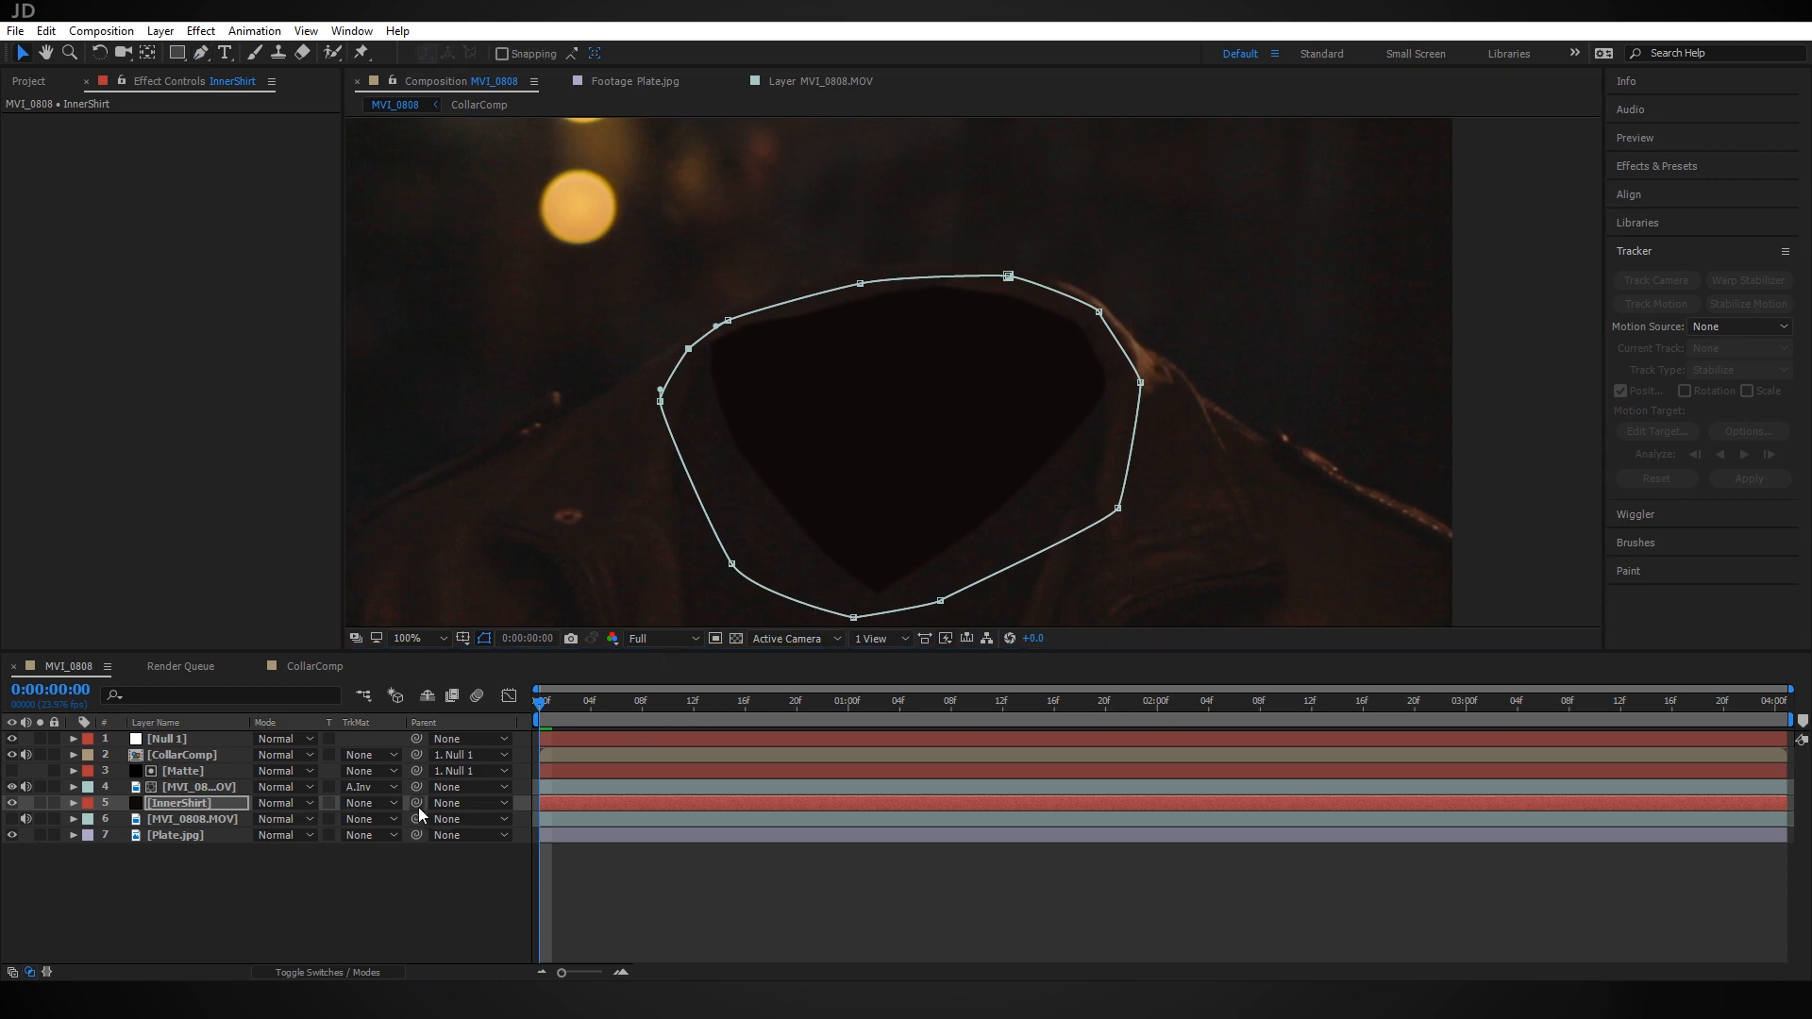
left_click_drag(417, 803, 207, 737)
left_click_drag(597, 715, 255, 782)
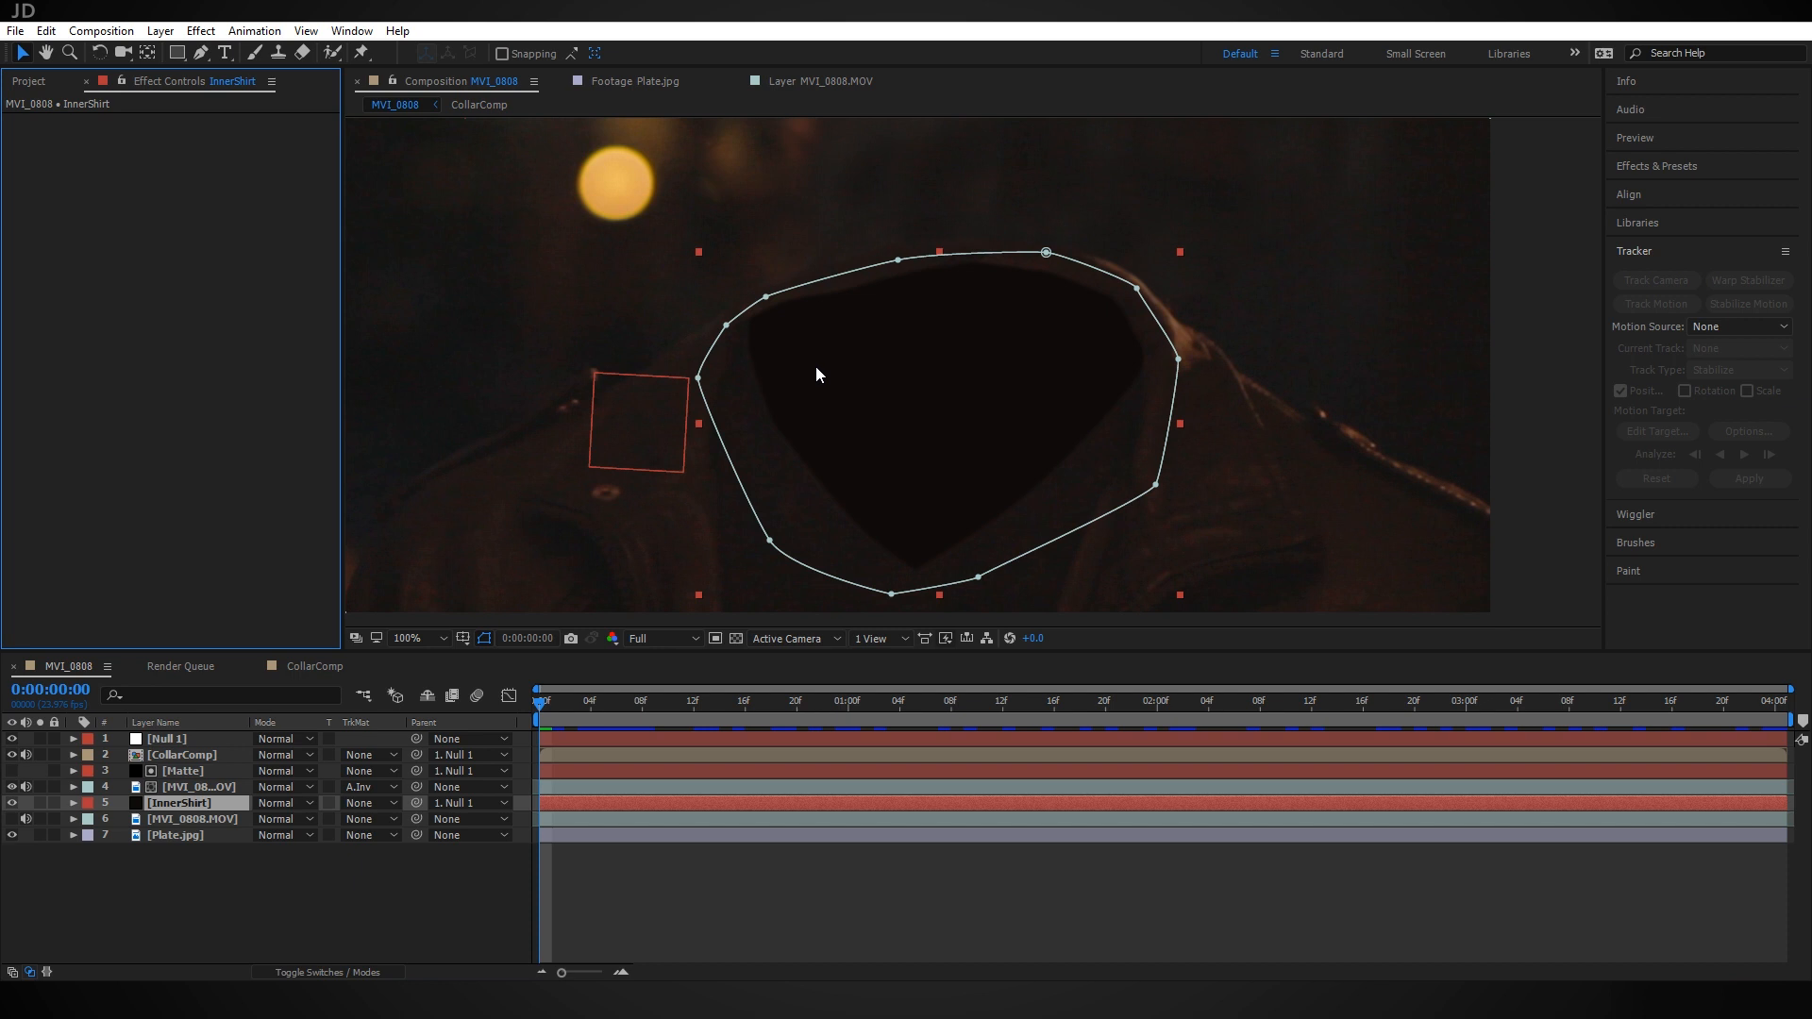
Apply a Gradient Ramp effect to InnerShirt and set its ramp shape to Radial Ramp
key("ctrl+space")
type("gr")
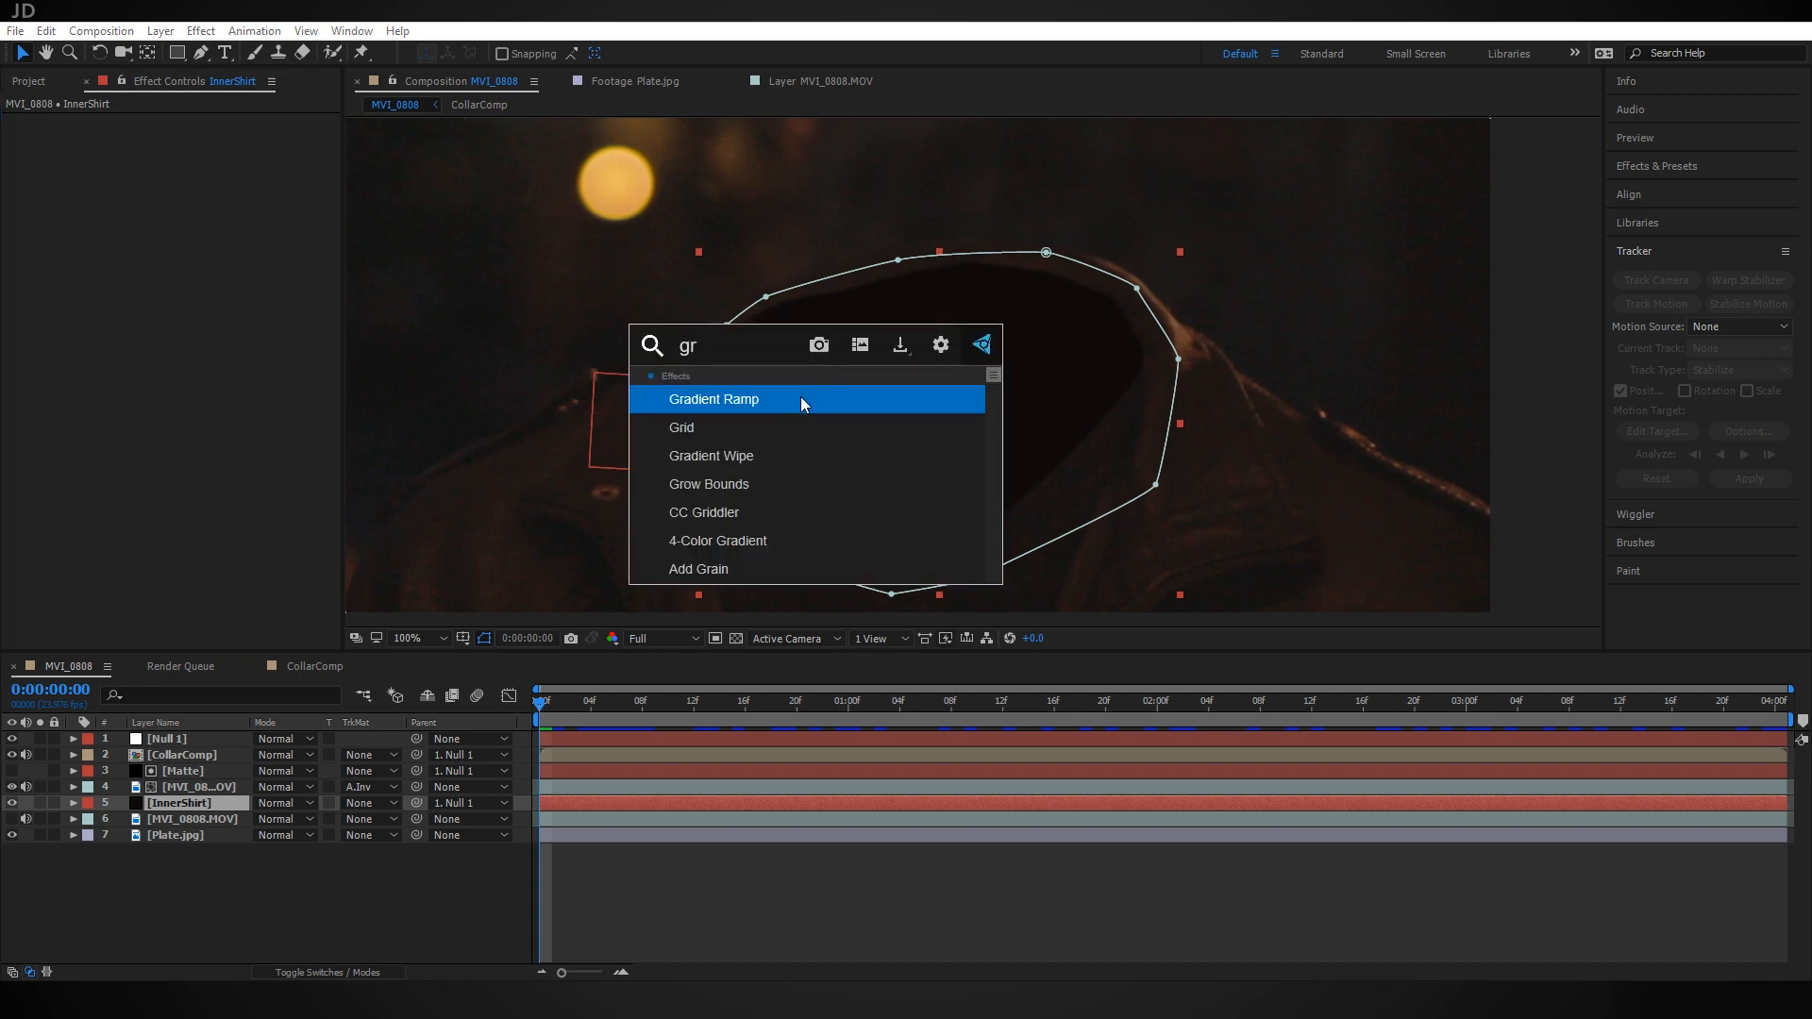
left_click(804, 399)
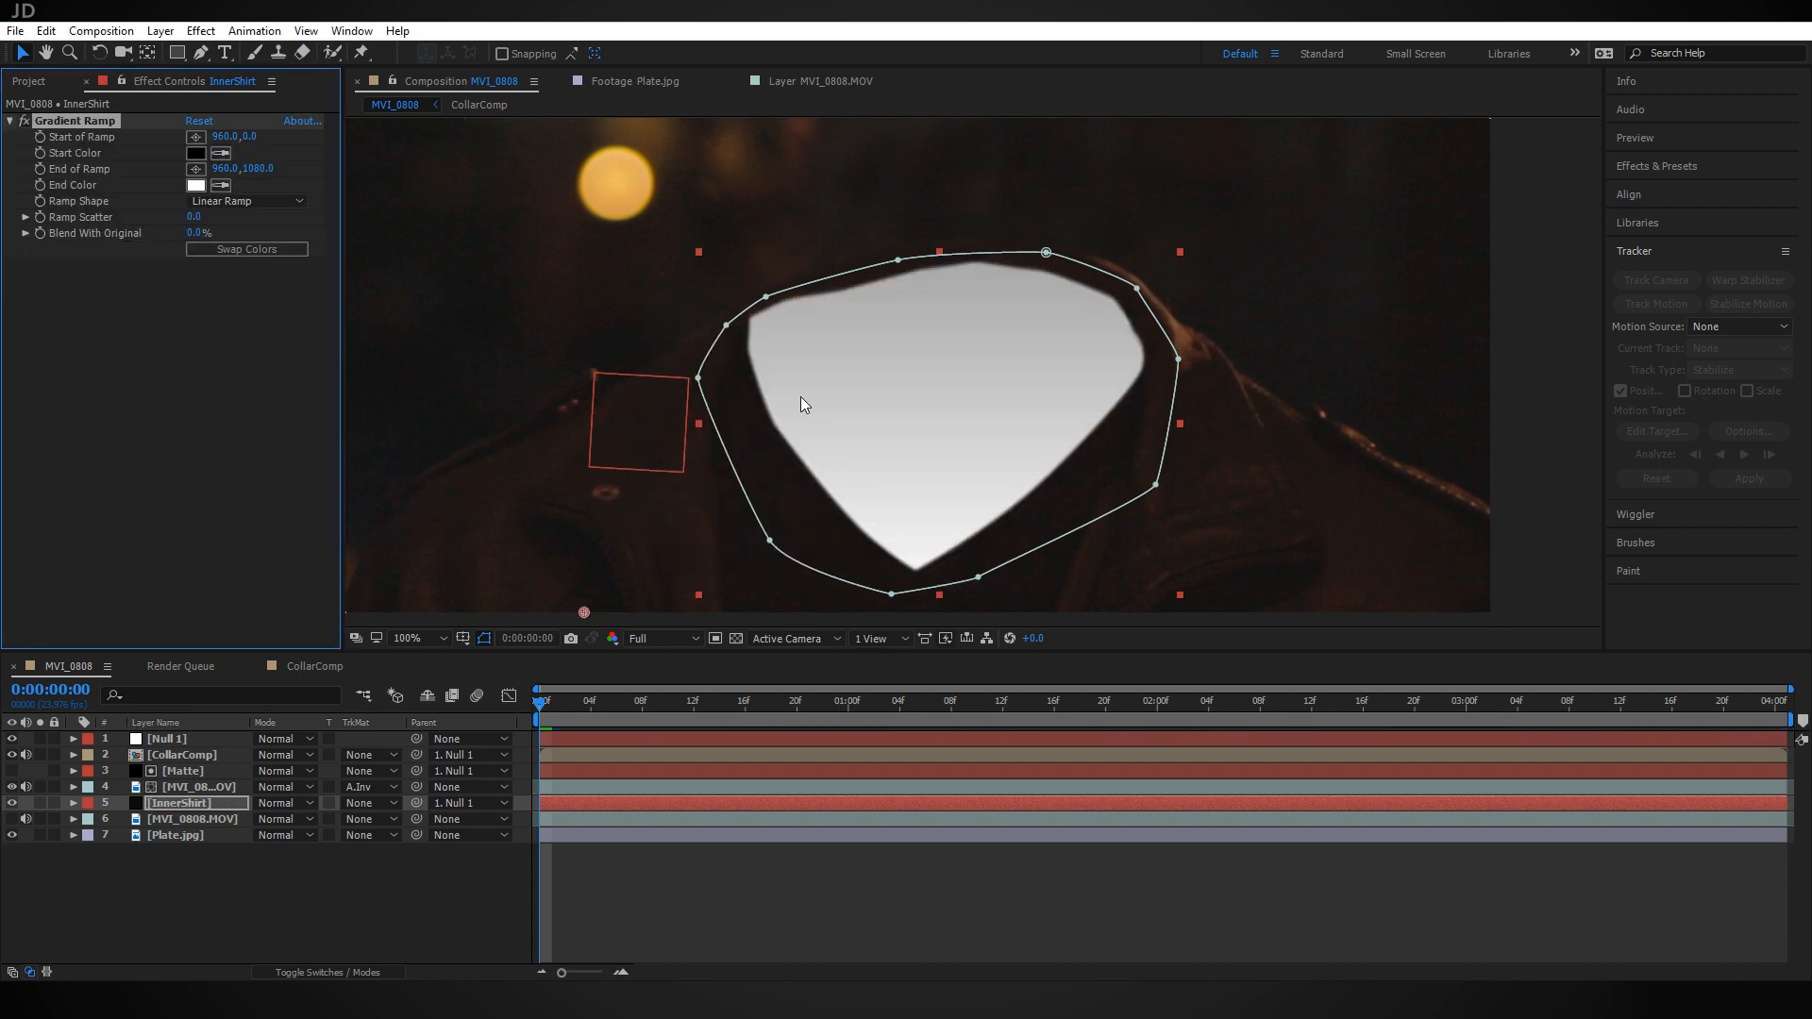
left_click(275, 202)
left_click(286, 243)
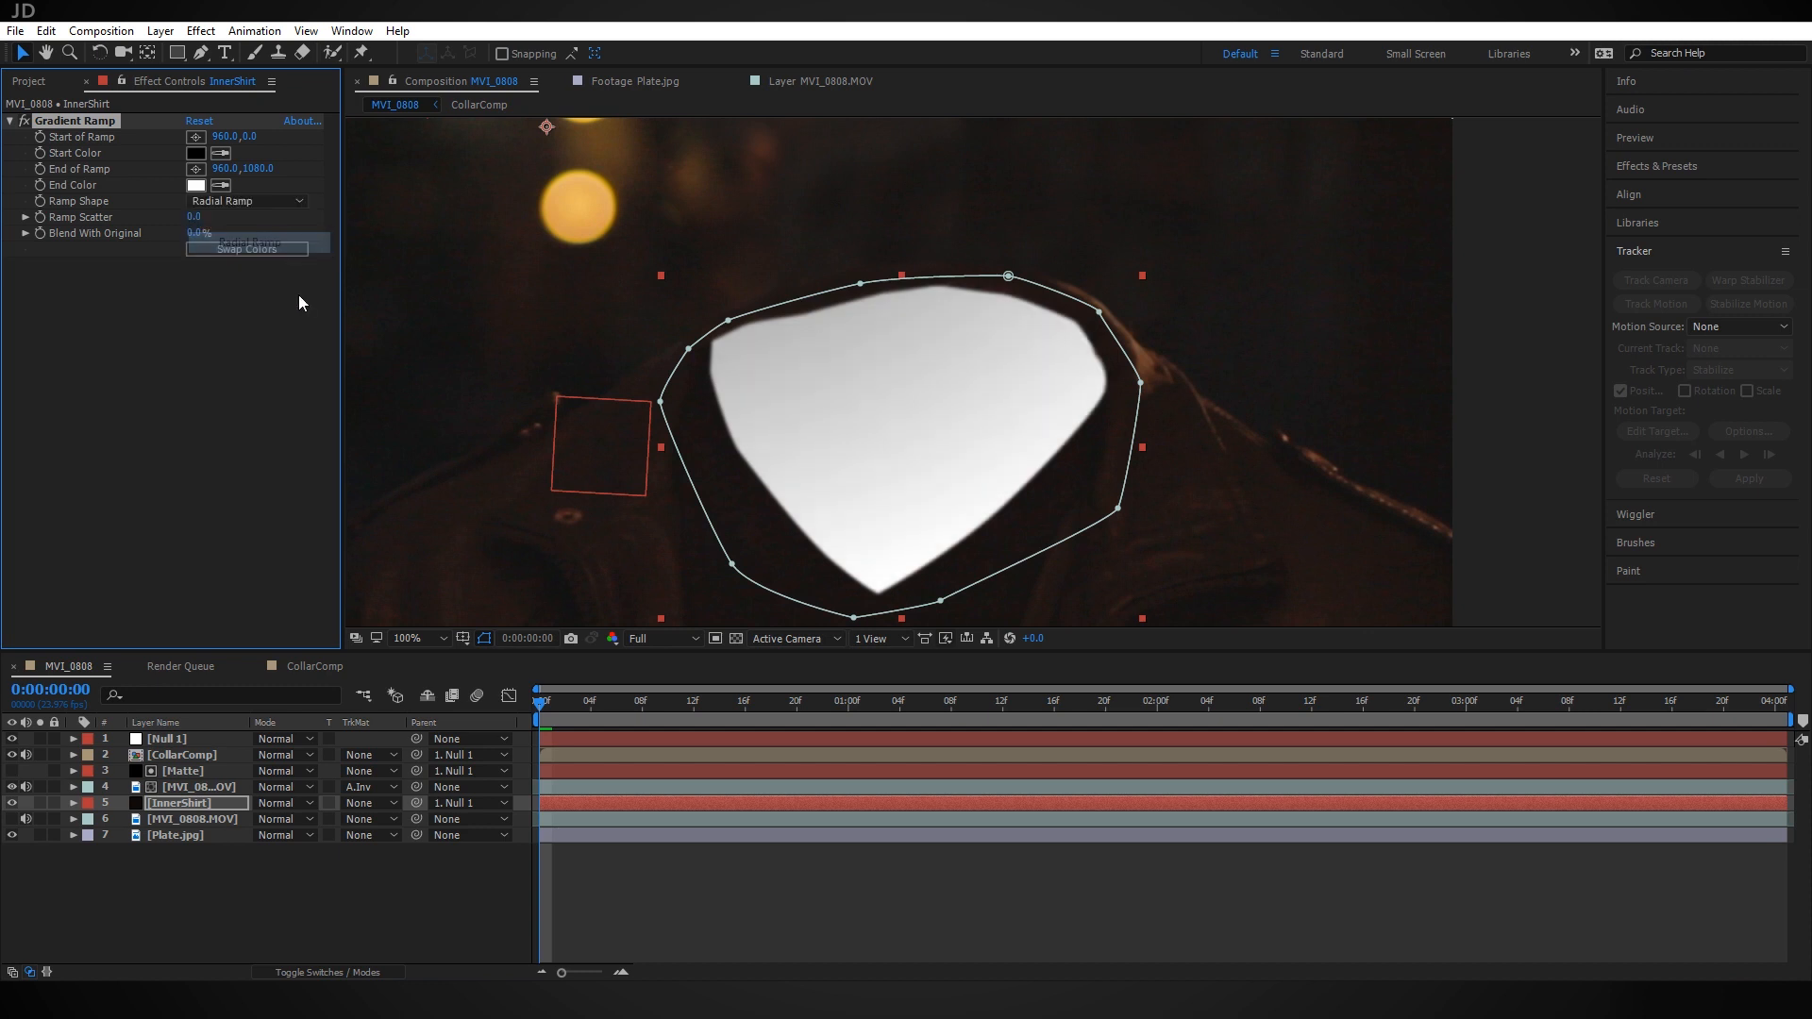
Place the ramp's start at about 1561, 783 near the right collar and its end at about 809, 875 beyond the opening's left edge
left_click_drag(1234, 358, 1106, 357)
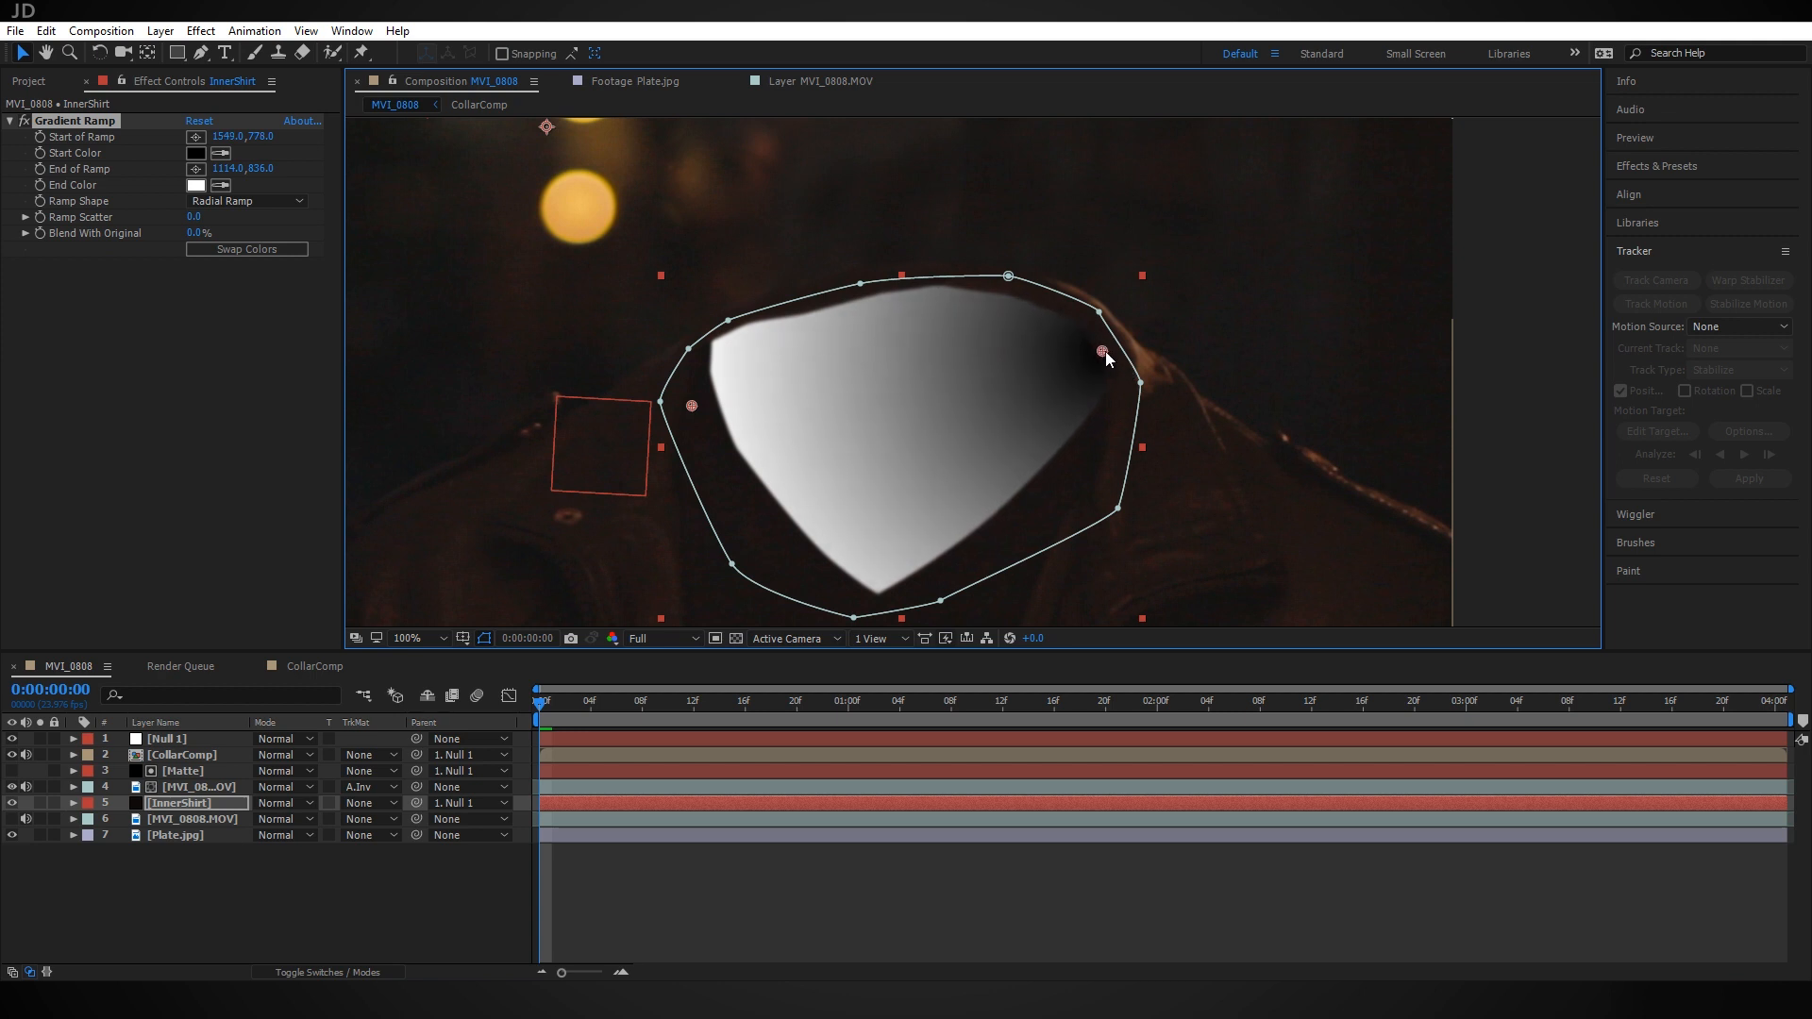
left_click_drag(690, 407, 404, 442)
left_click_drag(1105, 355, 1106, 364)
left_click_drag(1191, 349, 1100, 392)
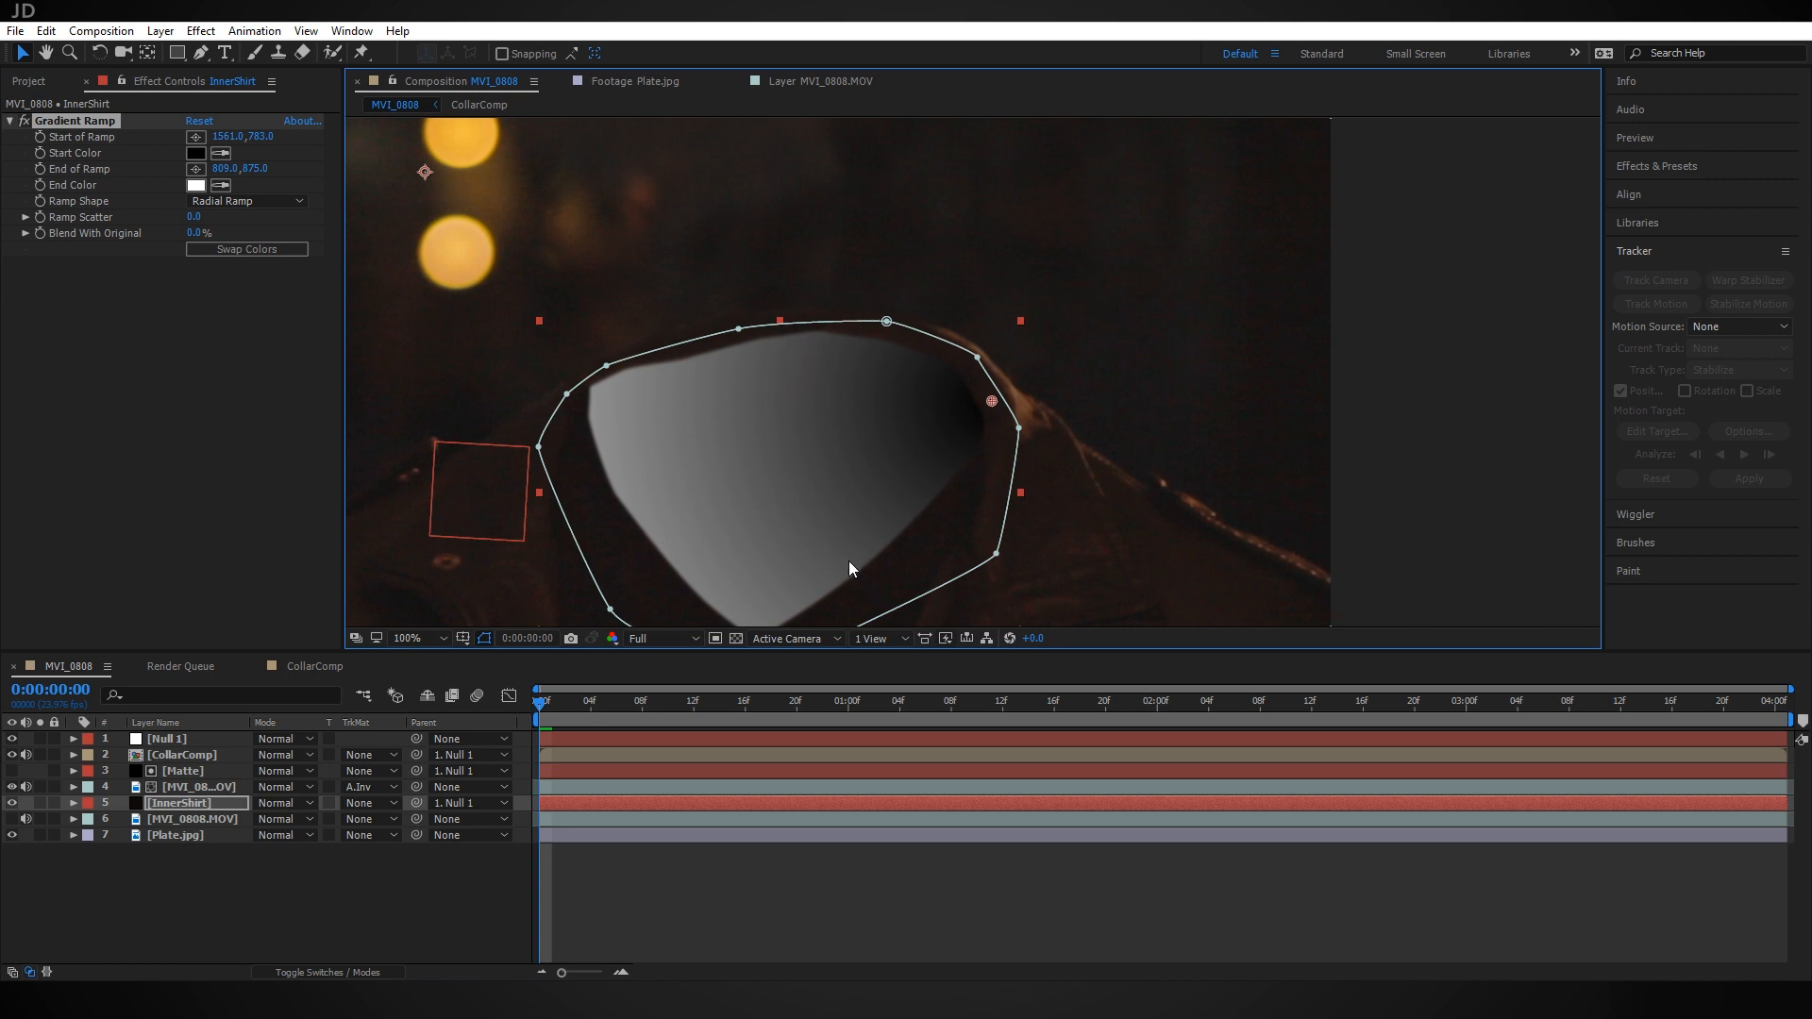
left_click(885, 320)
scroll(761, 461, "down", 2)
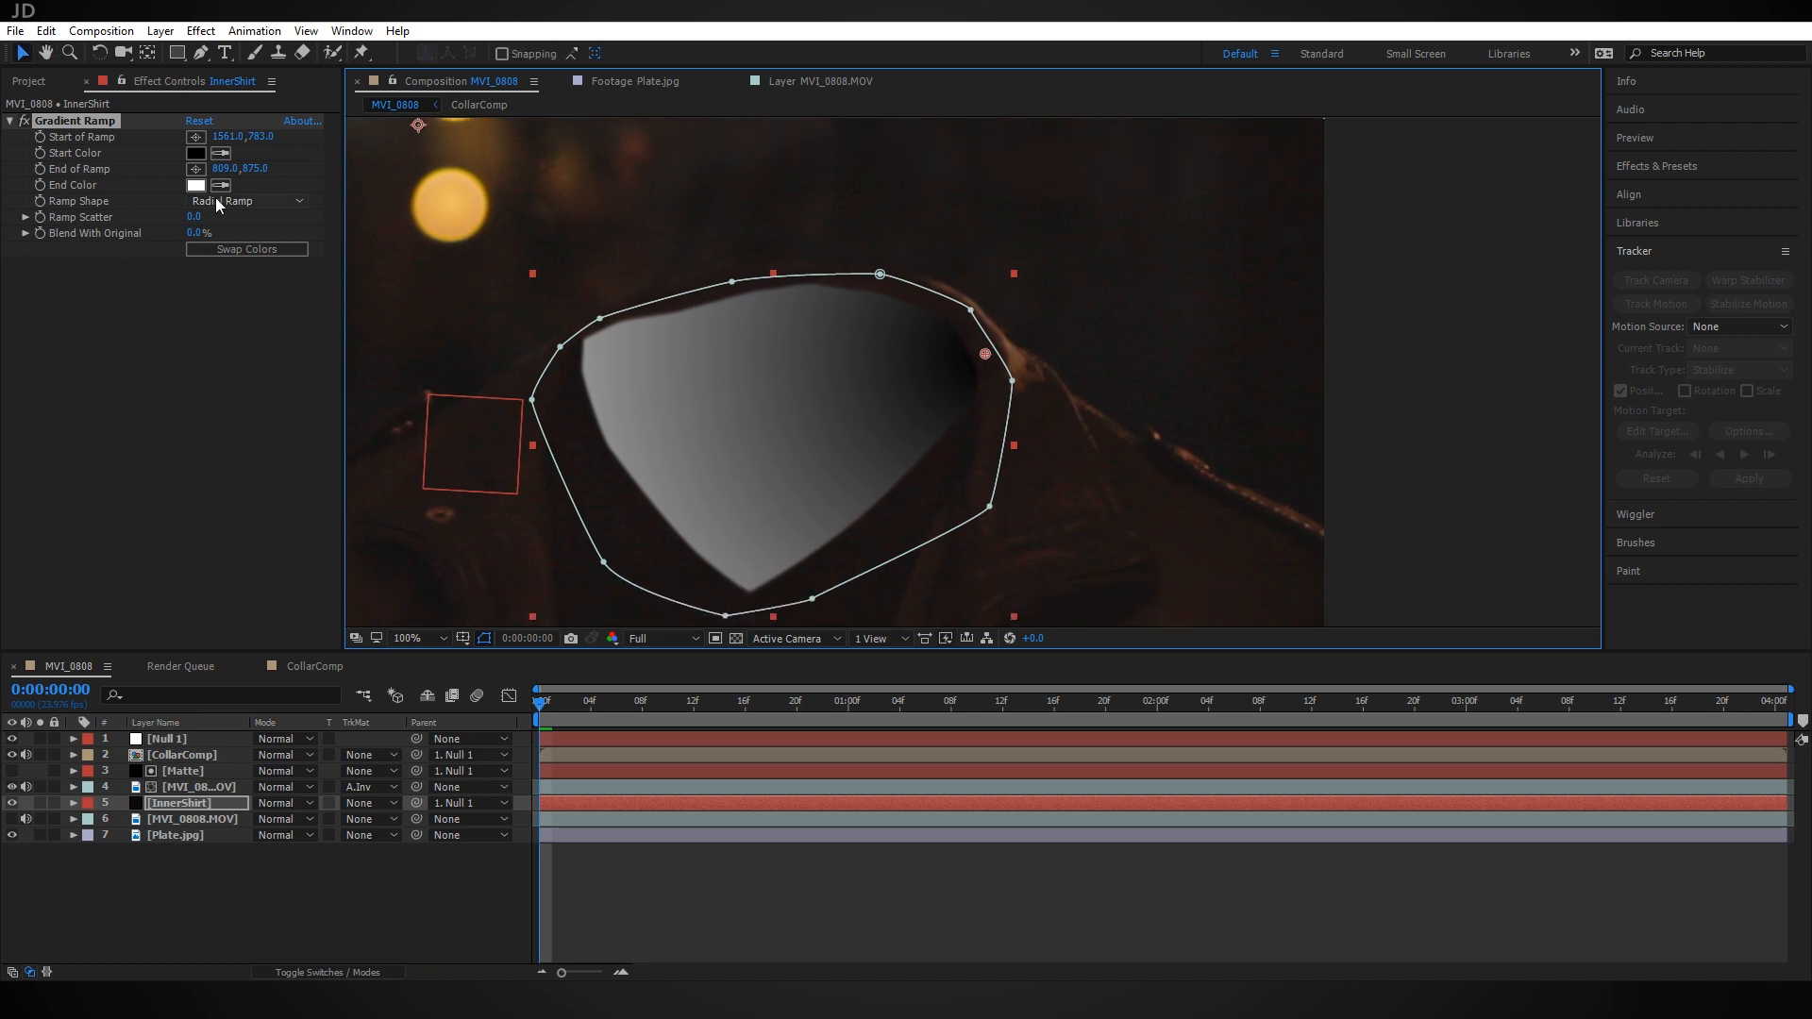
Sample the ramp's start color from the right inner jacket and darken it, and sample the end color from the left inner jacket
left_click(213, 155)
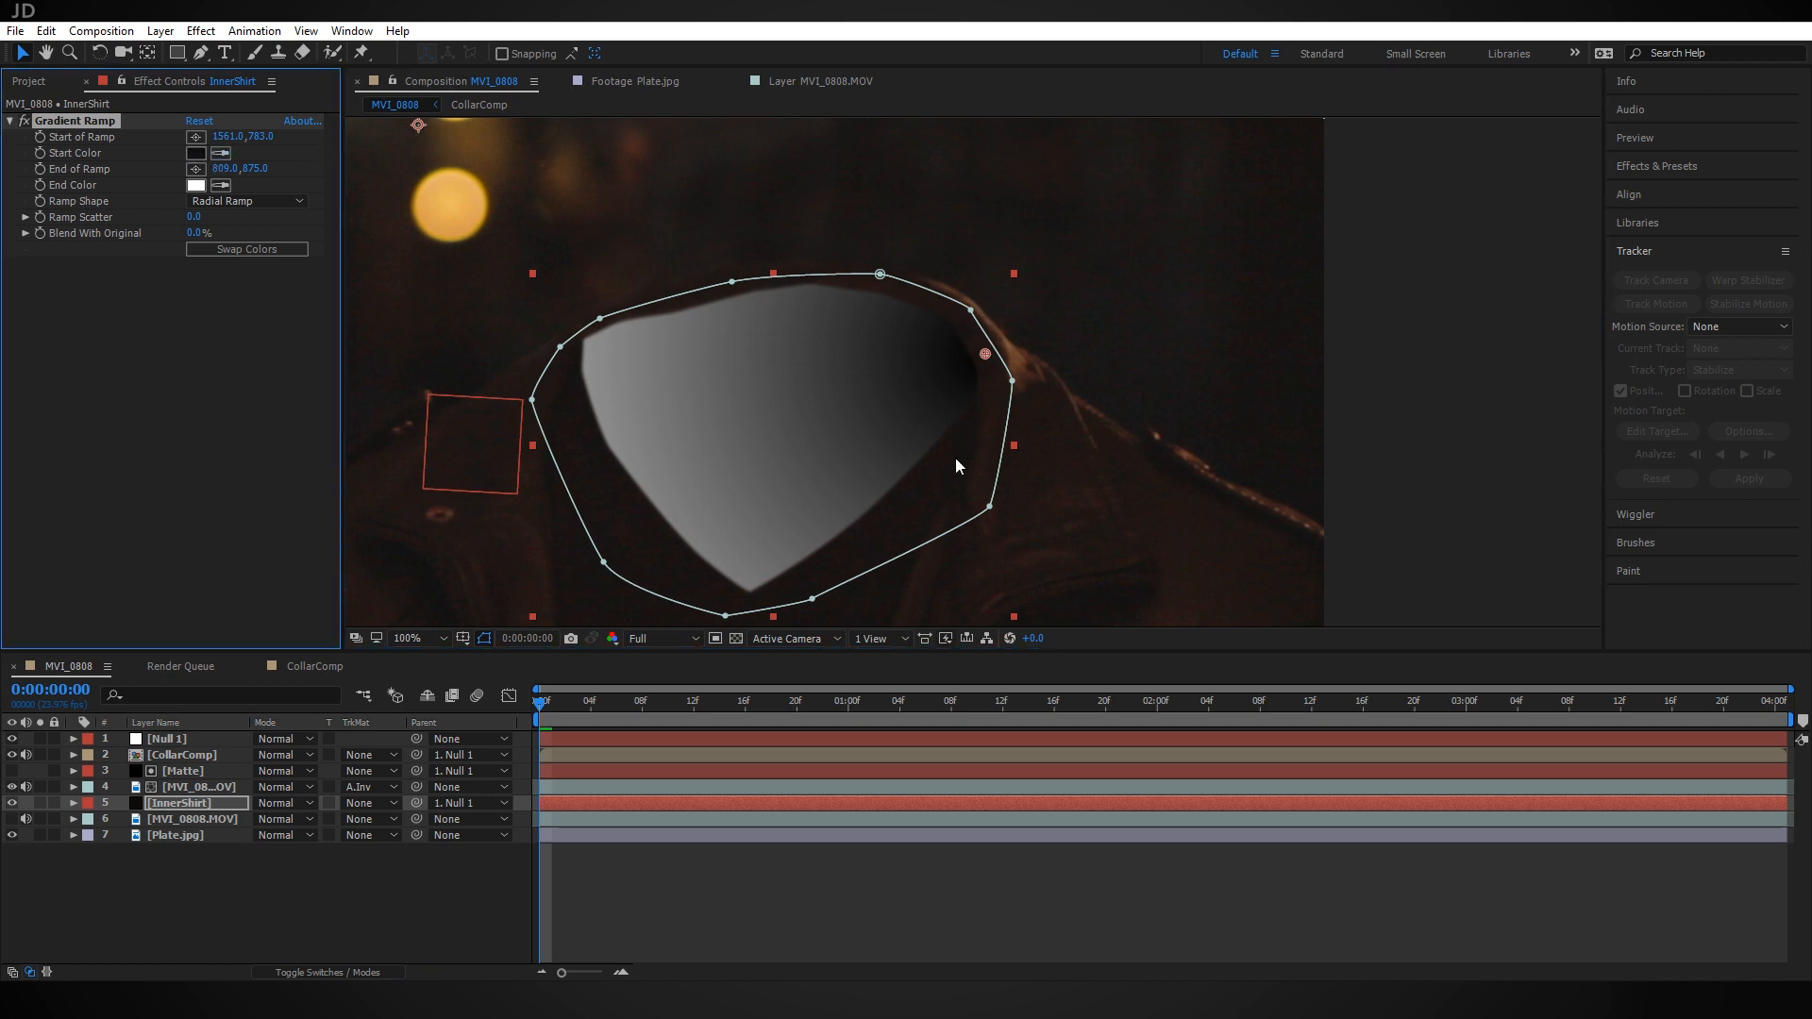
left_click(962, 451)
left_click(196, 152)
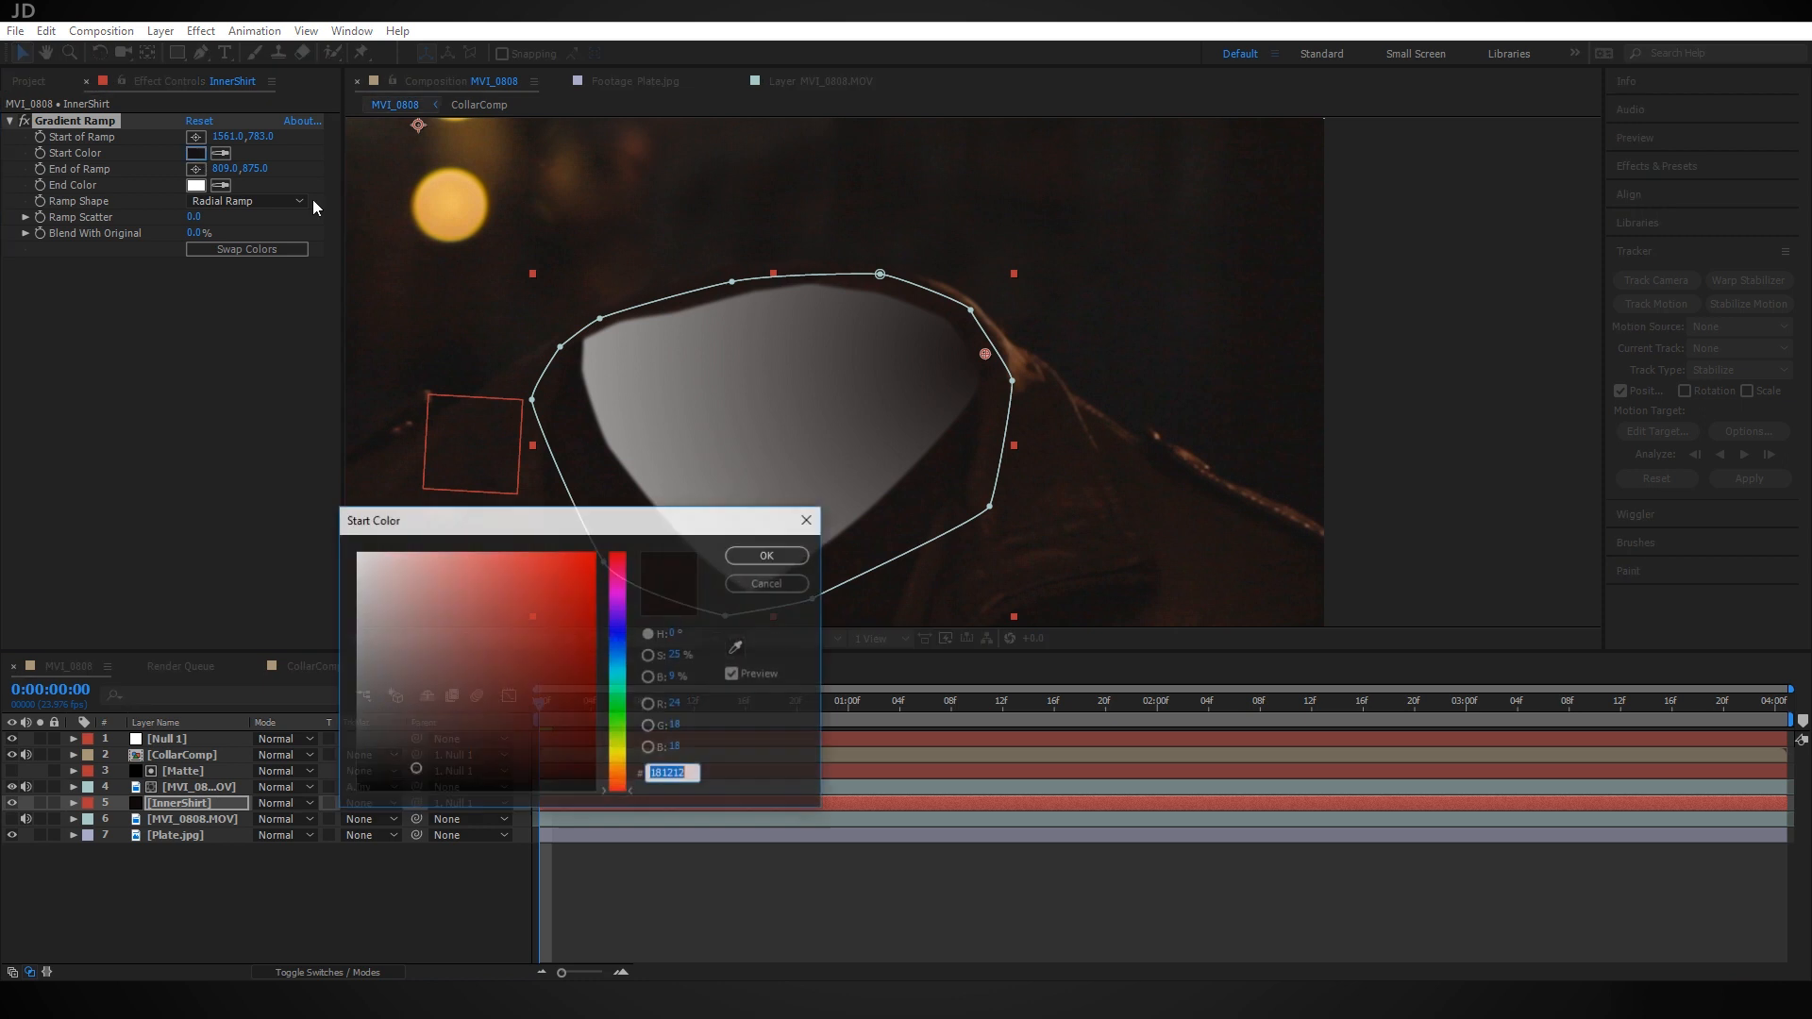
left_click_drag(397, 774, 413, 779)
left_click(768, 555)
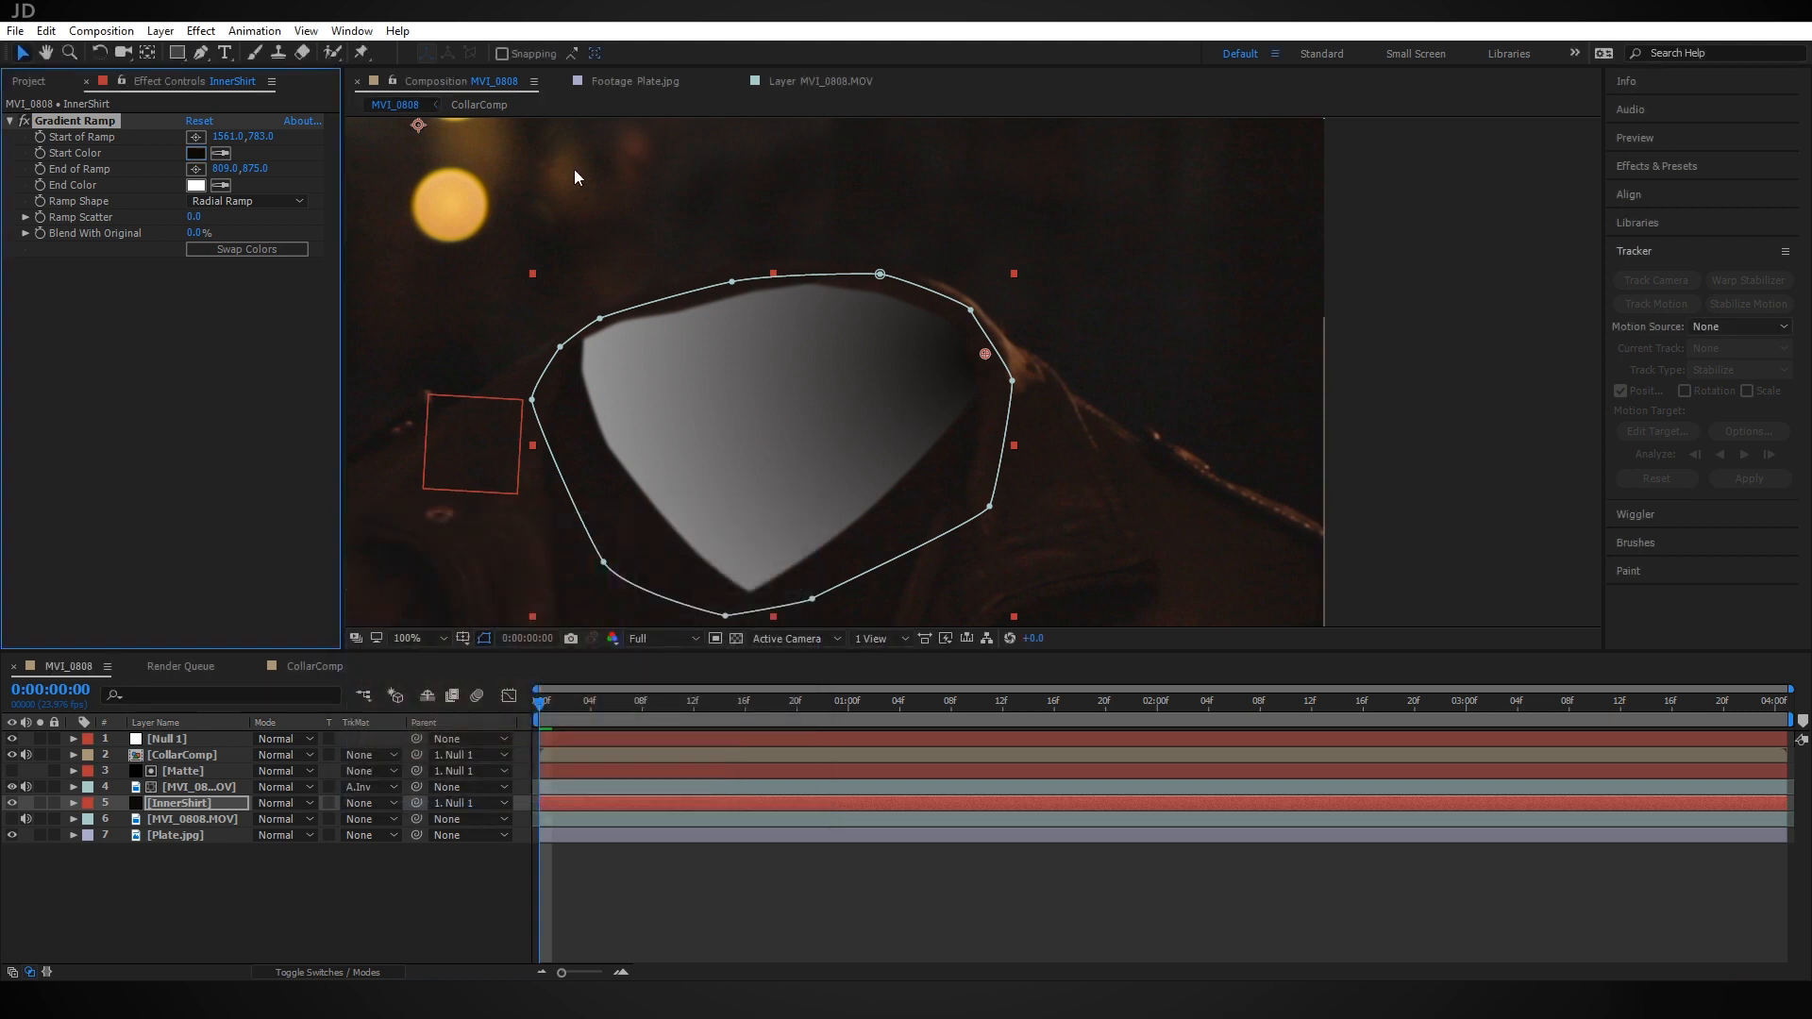
left_click(223, 189)
left_click(576, 434)
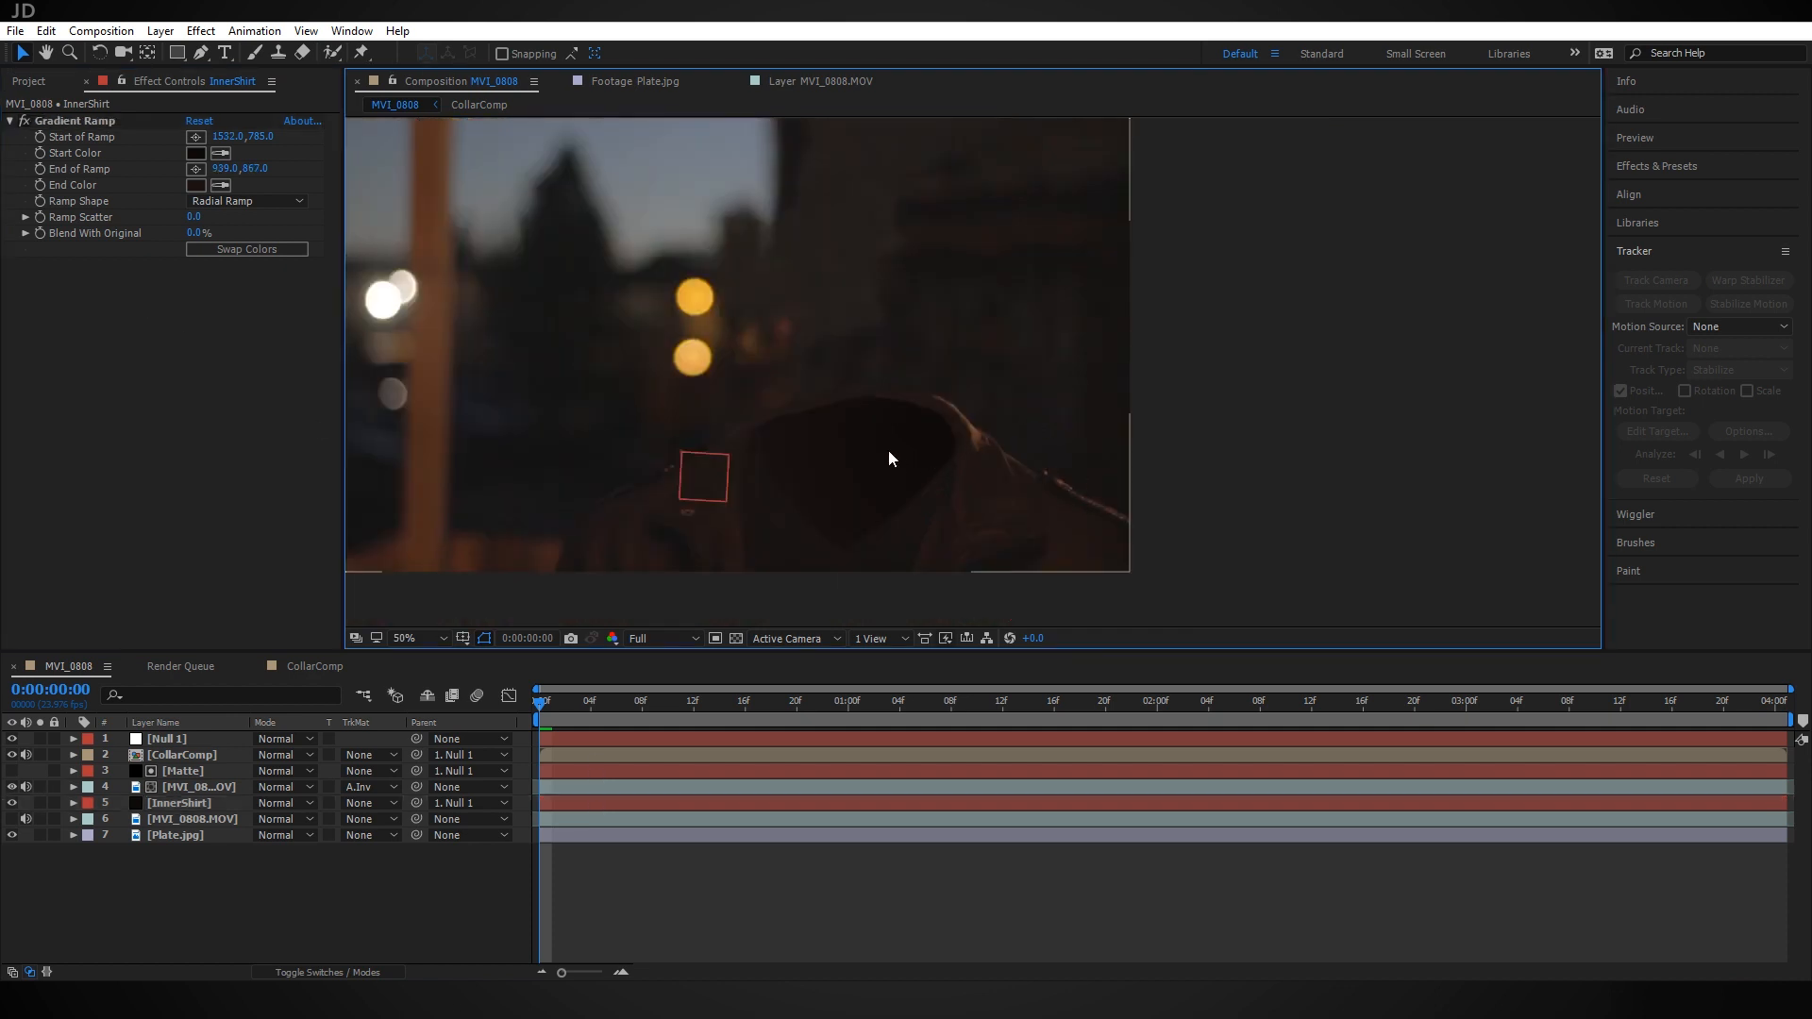
Examine the InnerShirt gradient fill up close along the rebuilt collar's edges and across the neck opening
scroll(965, 489, "up", 3)
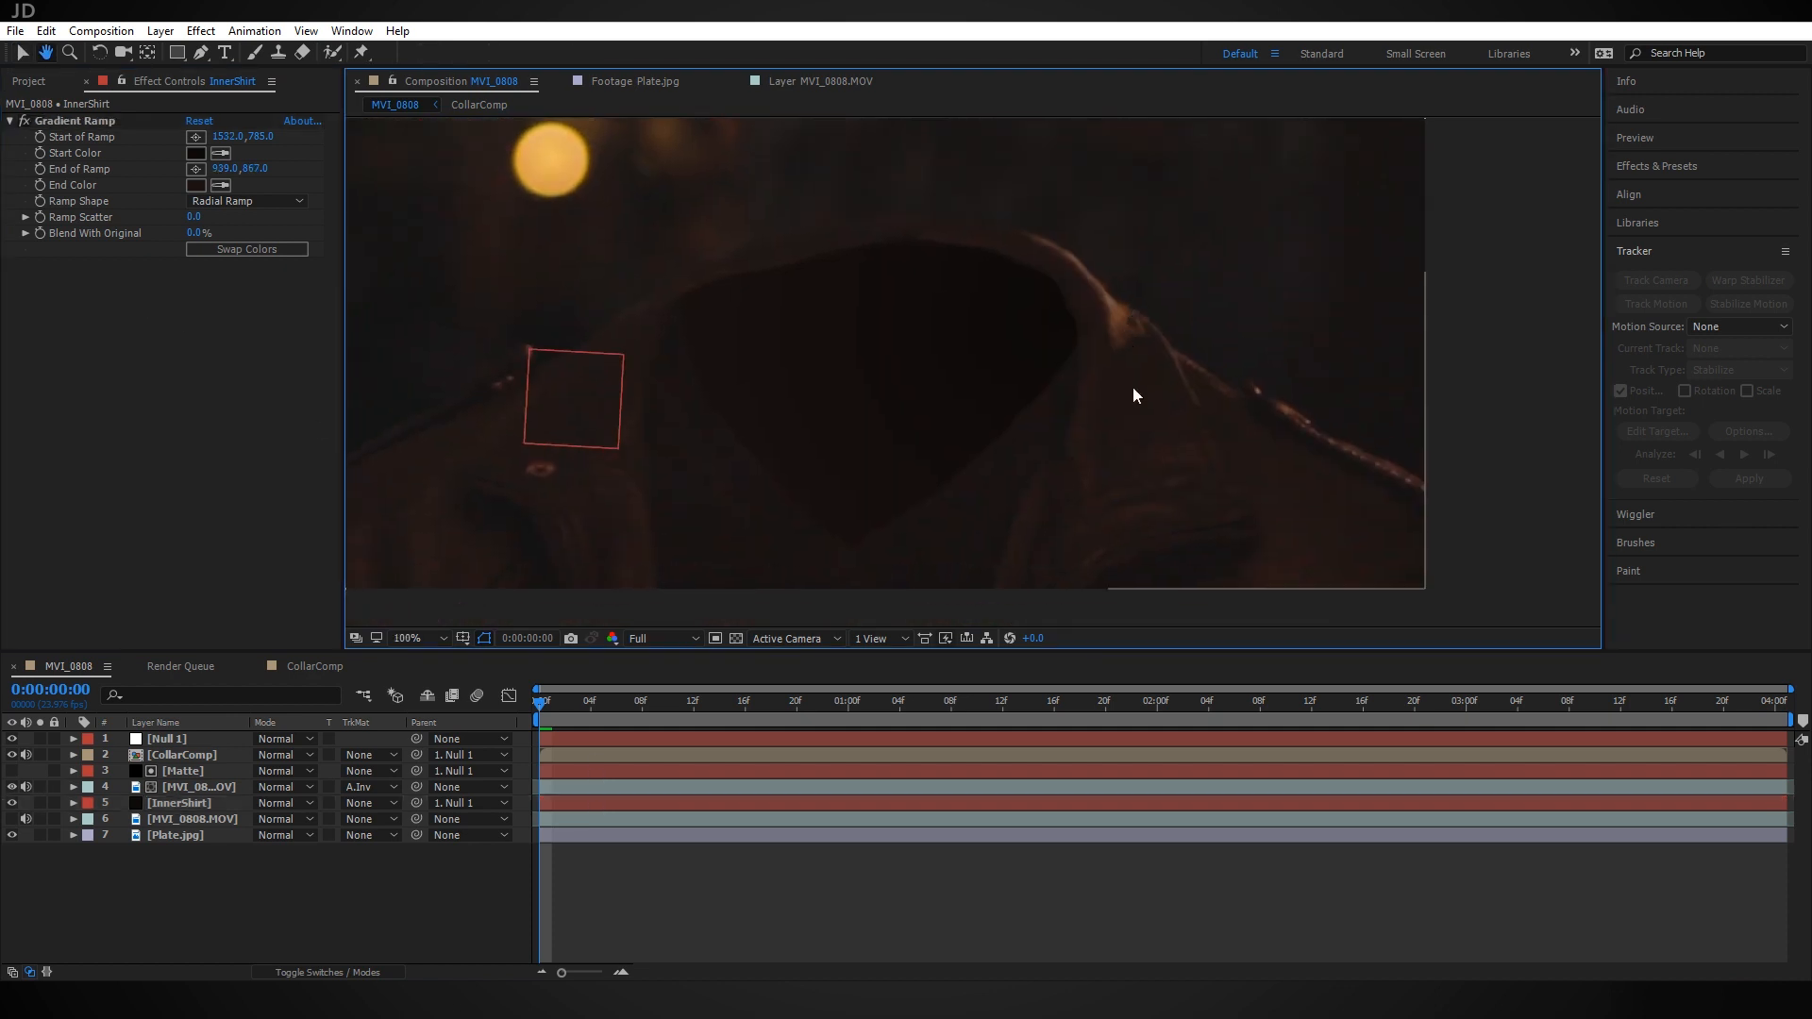
scroll(1153, 457, "up", 1)
left_click_drag(1157, 412, 857, 506)
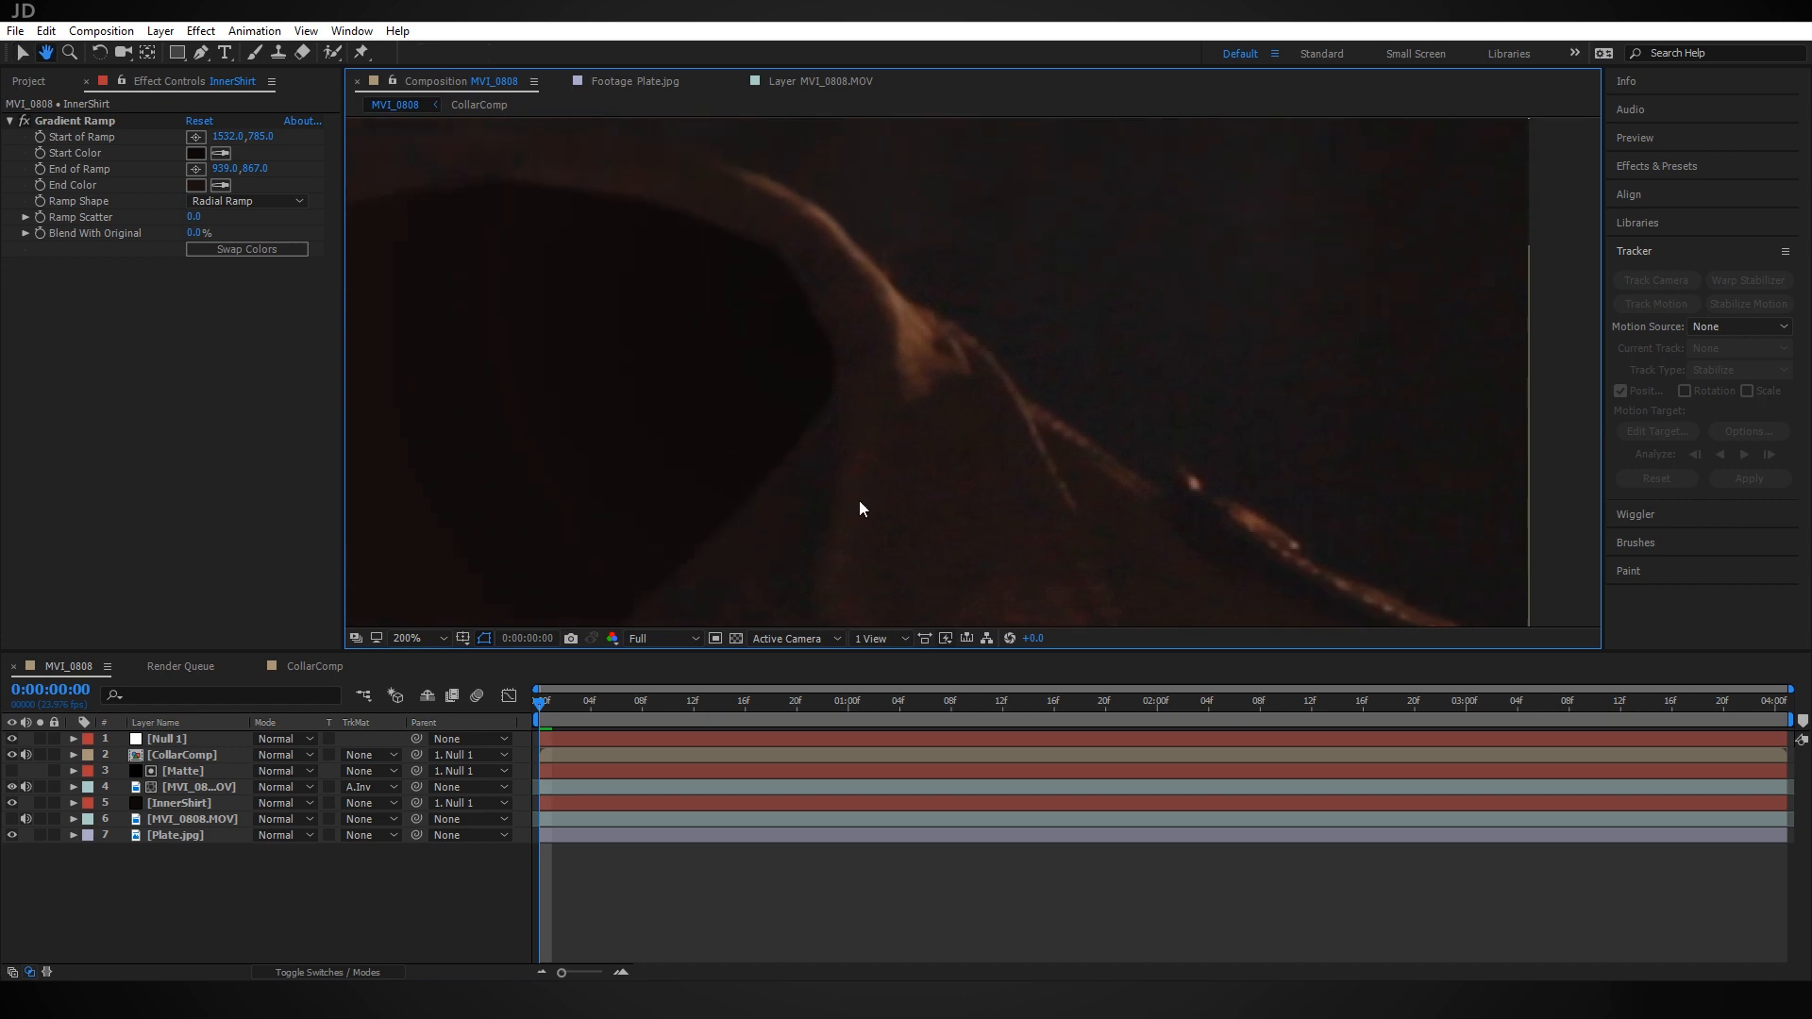
left_click_drag(859, 291, 1050, 400)
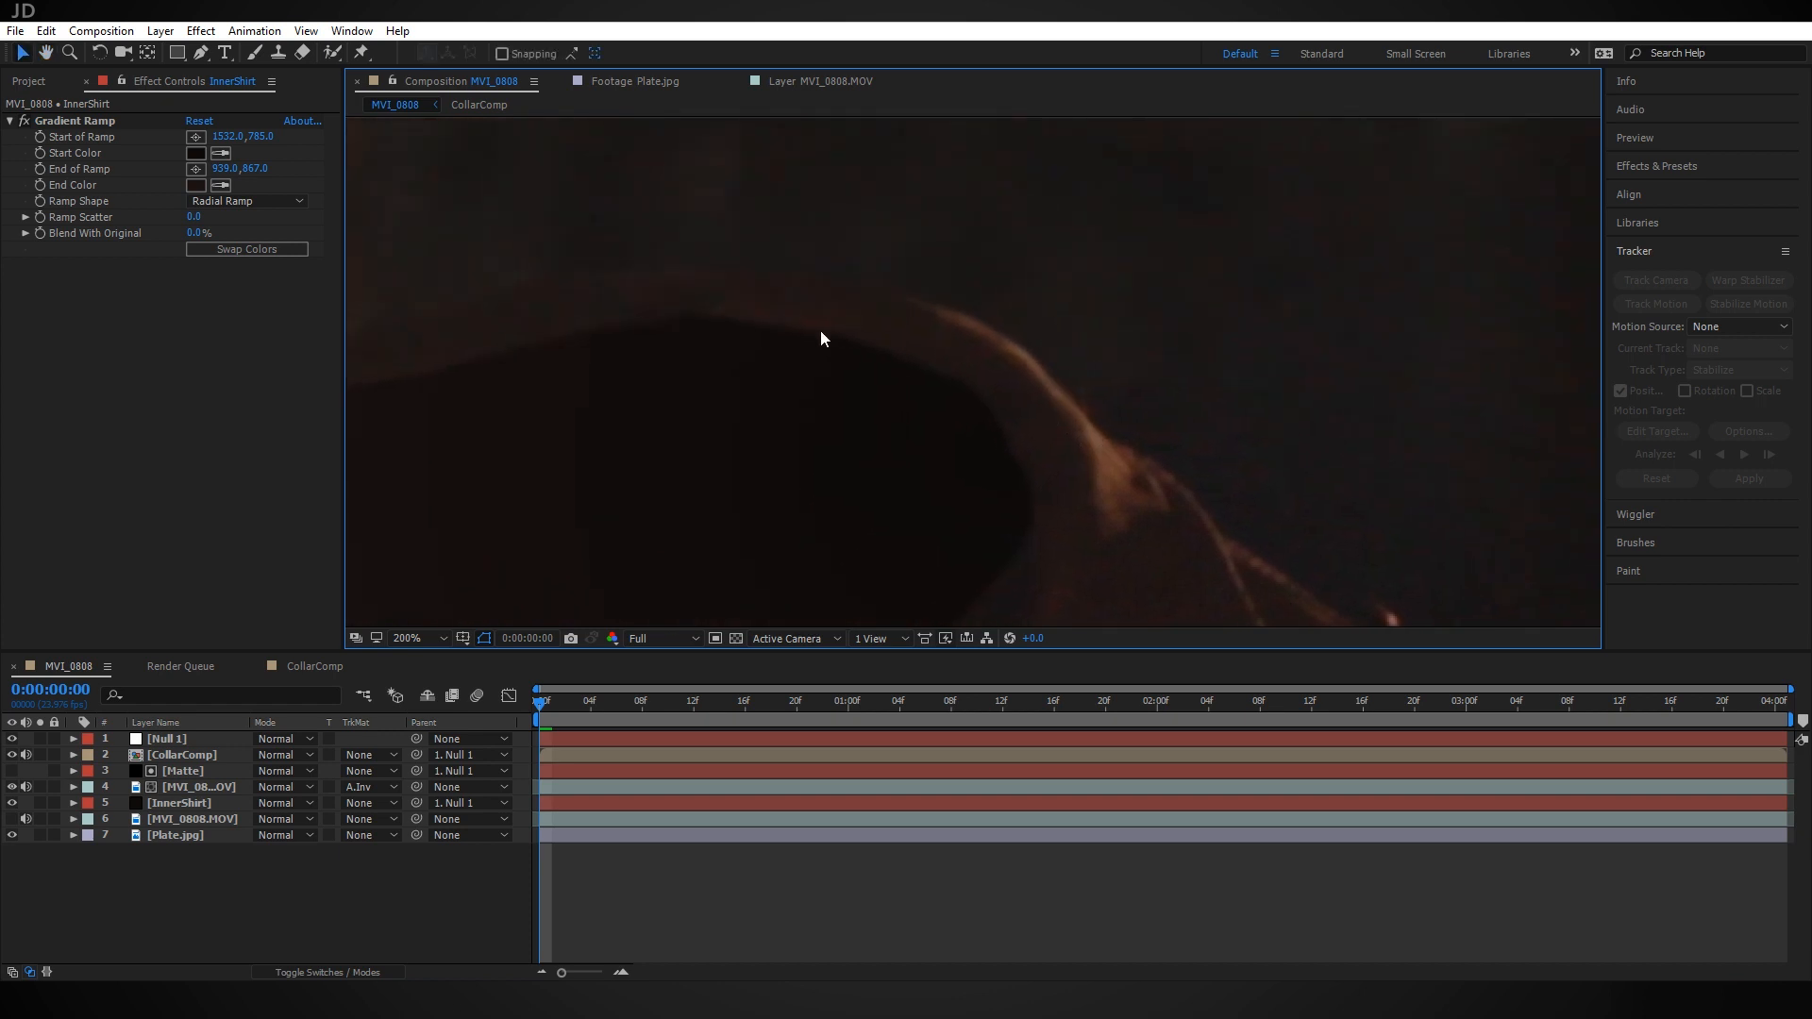
left_click_drag(819, 331, 1349, 263)
left_click_drag(958, 380, 927, 183)
left_click_drag(1126, 265, 885, 262)
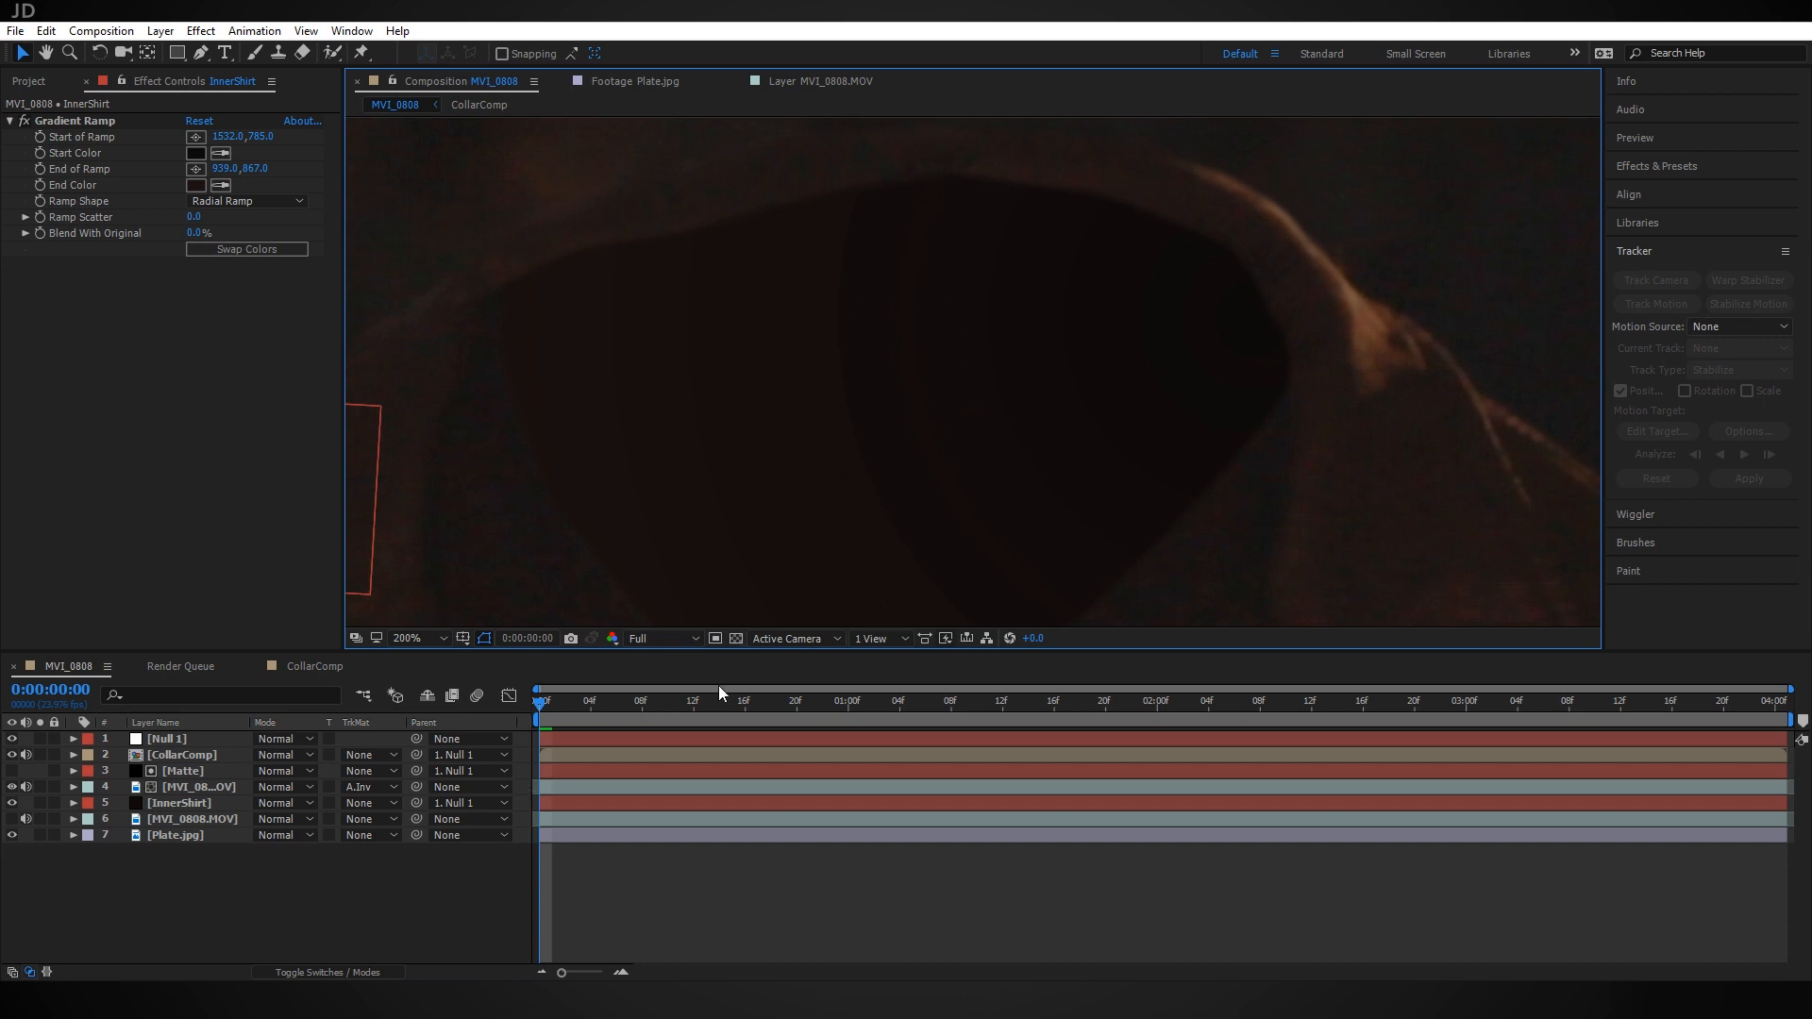
Apply the Add Grain effect to InnerShirt and set its viewing mode to Final Output
left_click(202, 802)
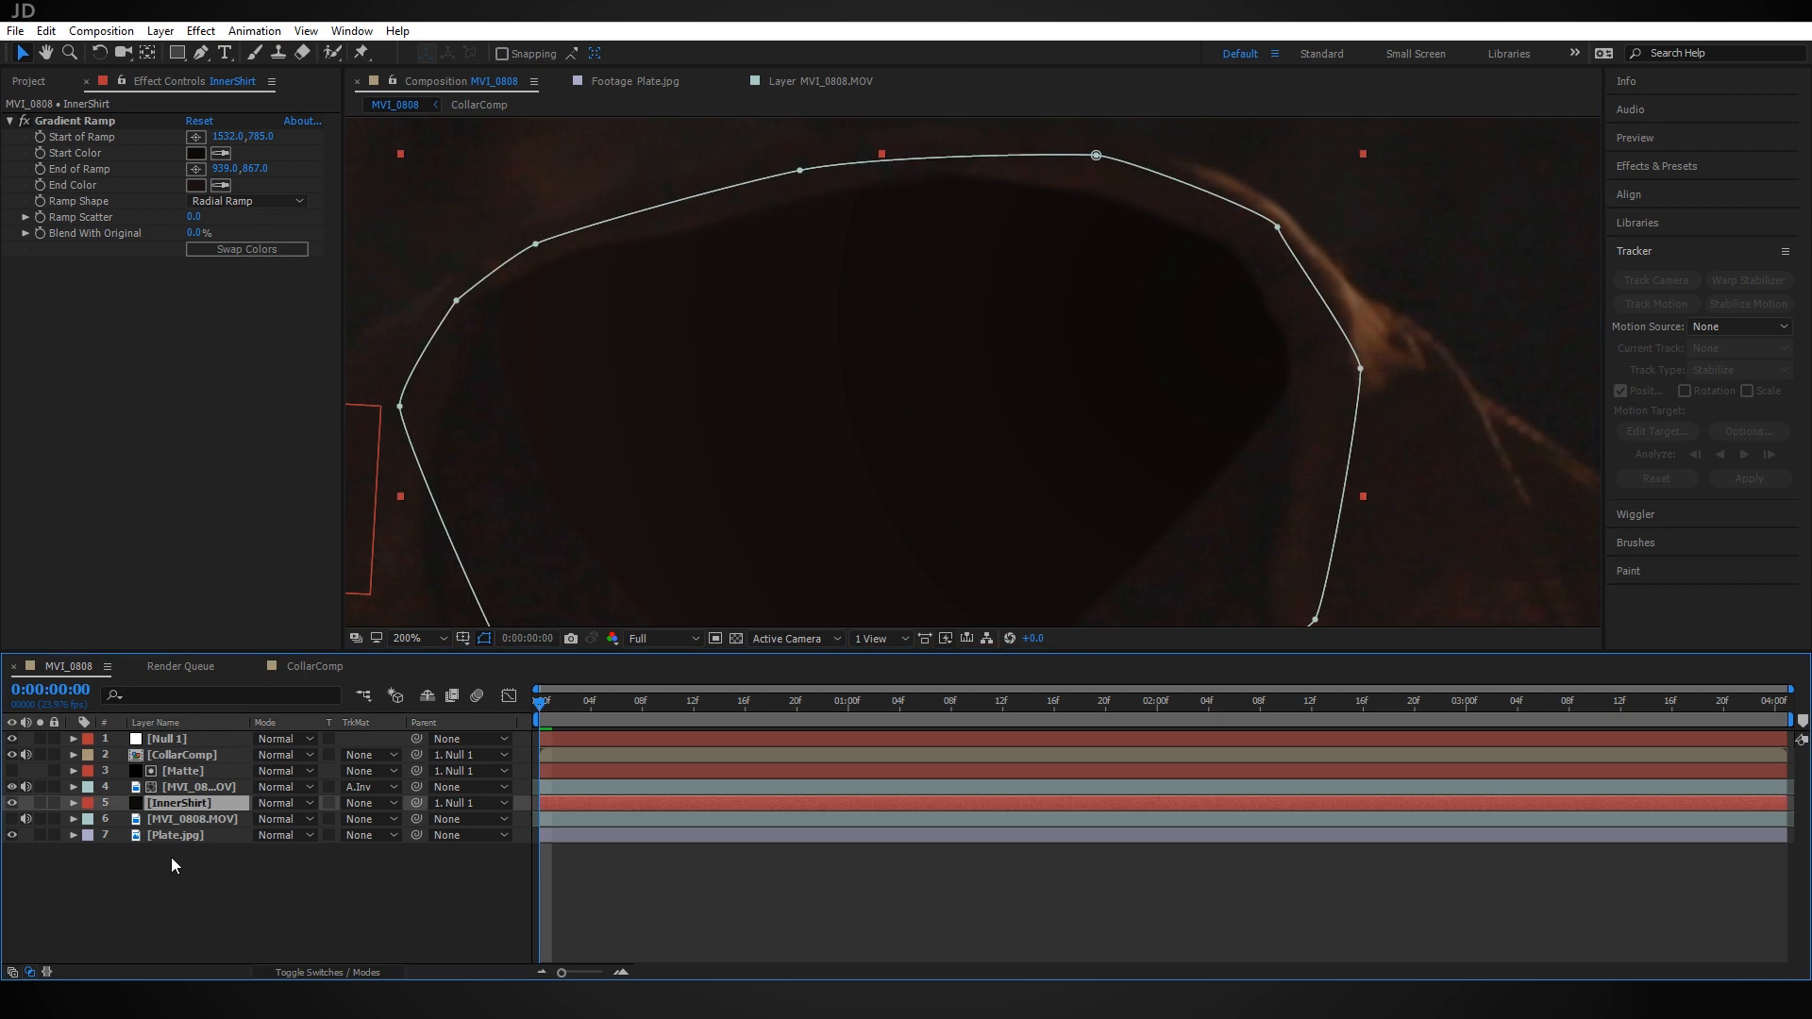
key("ctrl+space")
type("add")
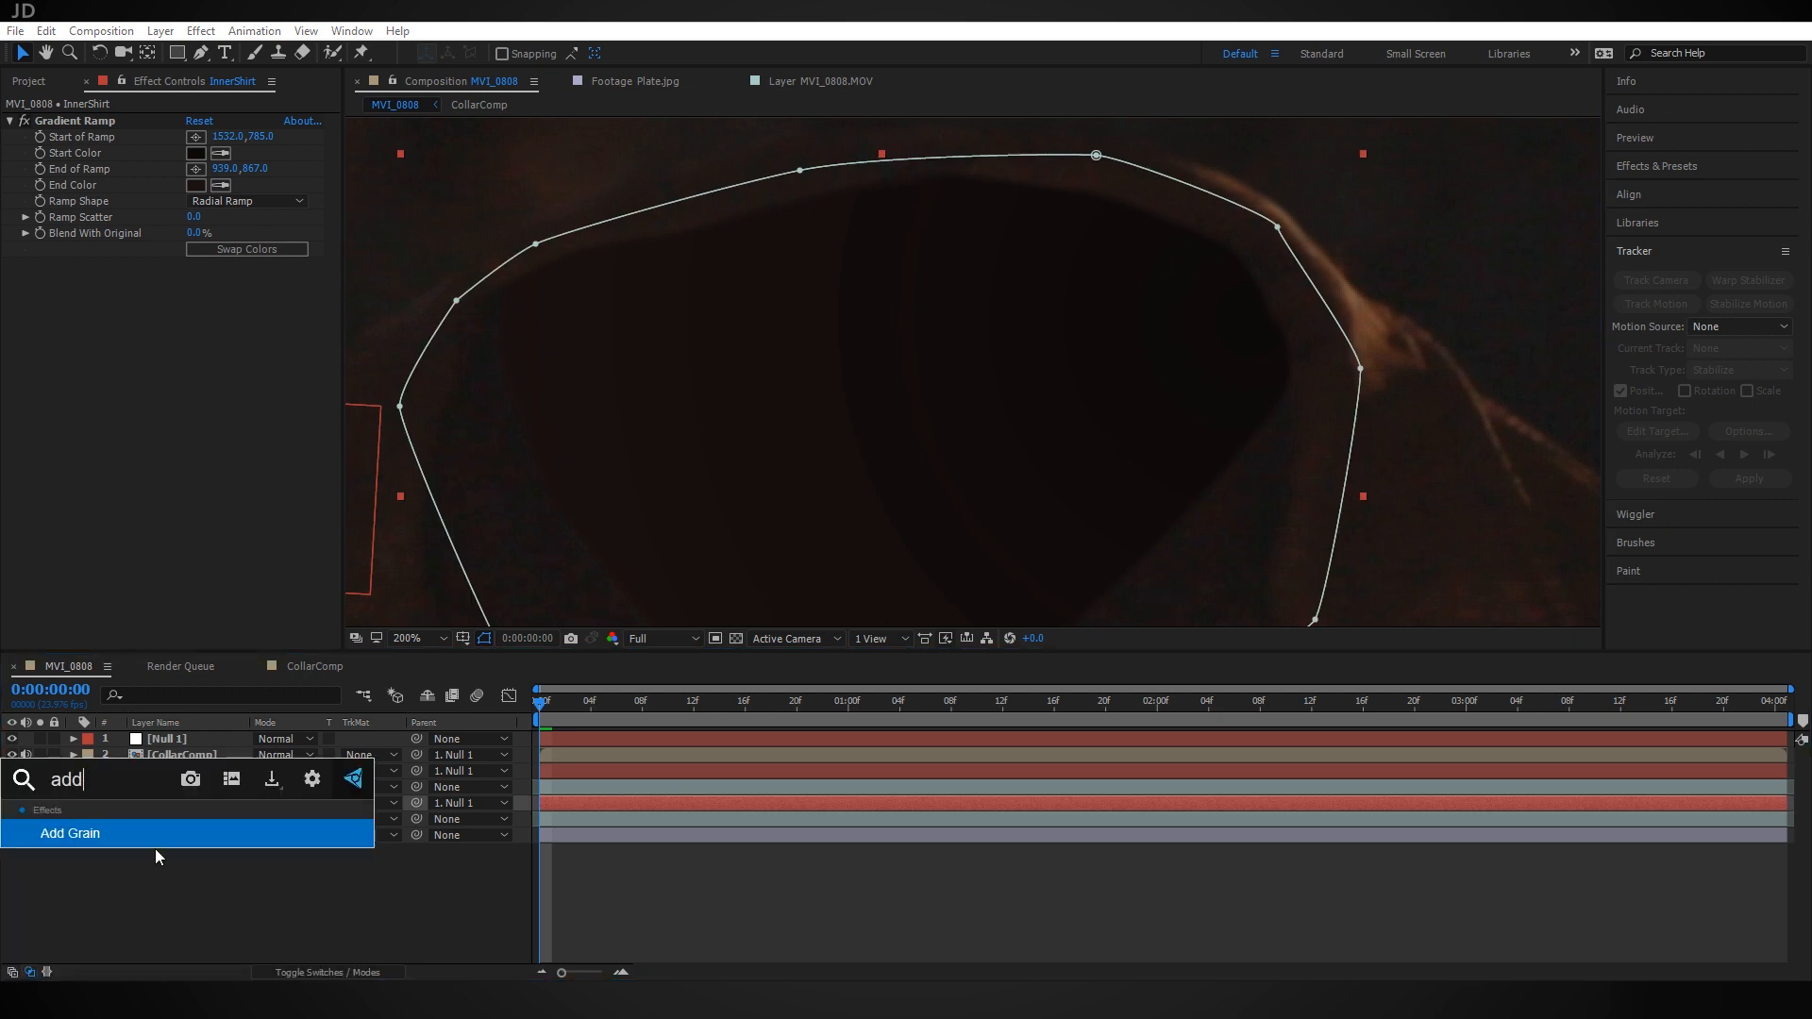
left_click(143, 832)
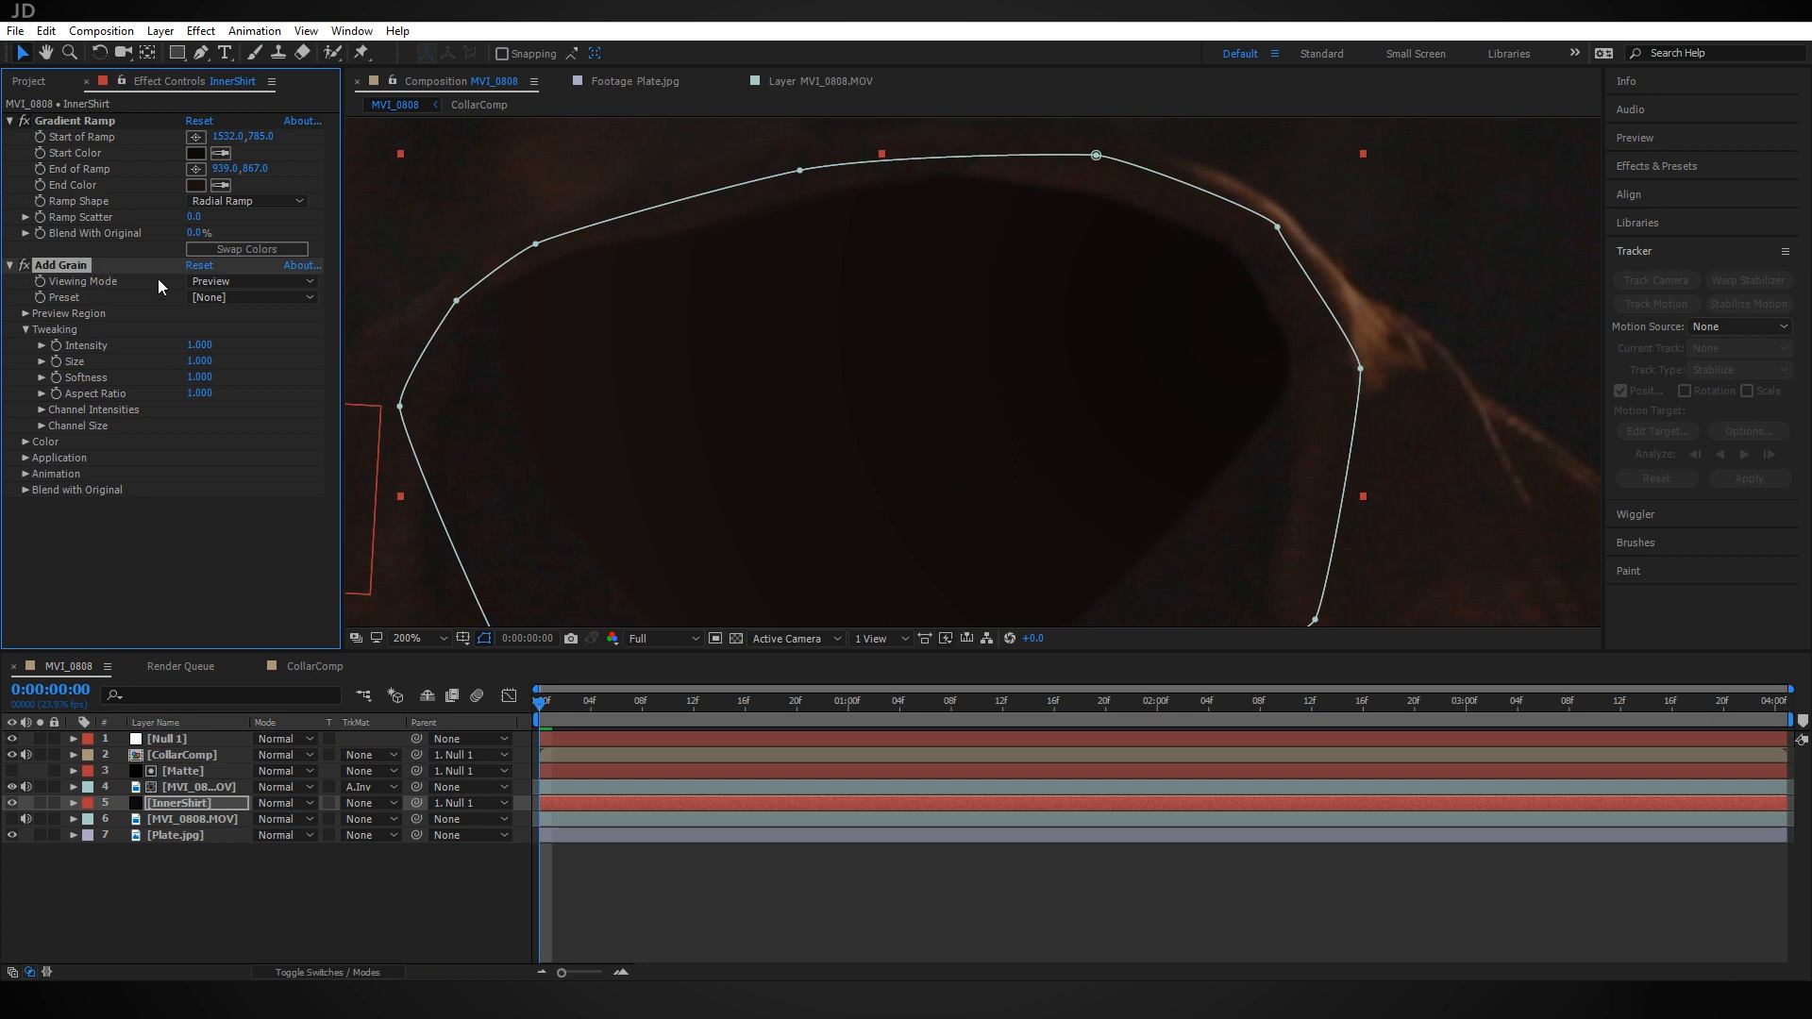
left_click(241, 281)
left_click(269, 343)
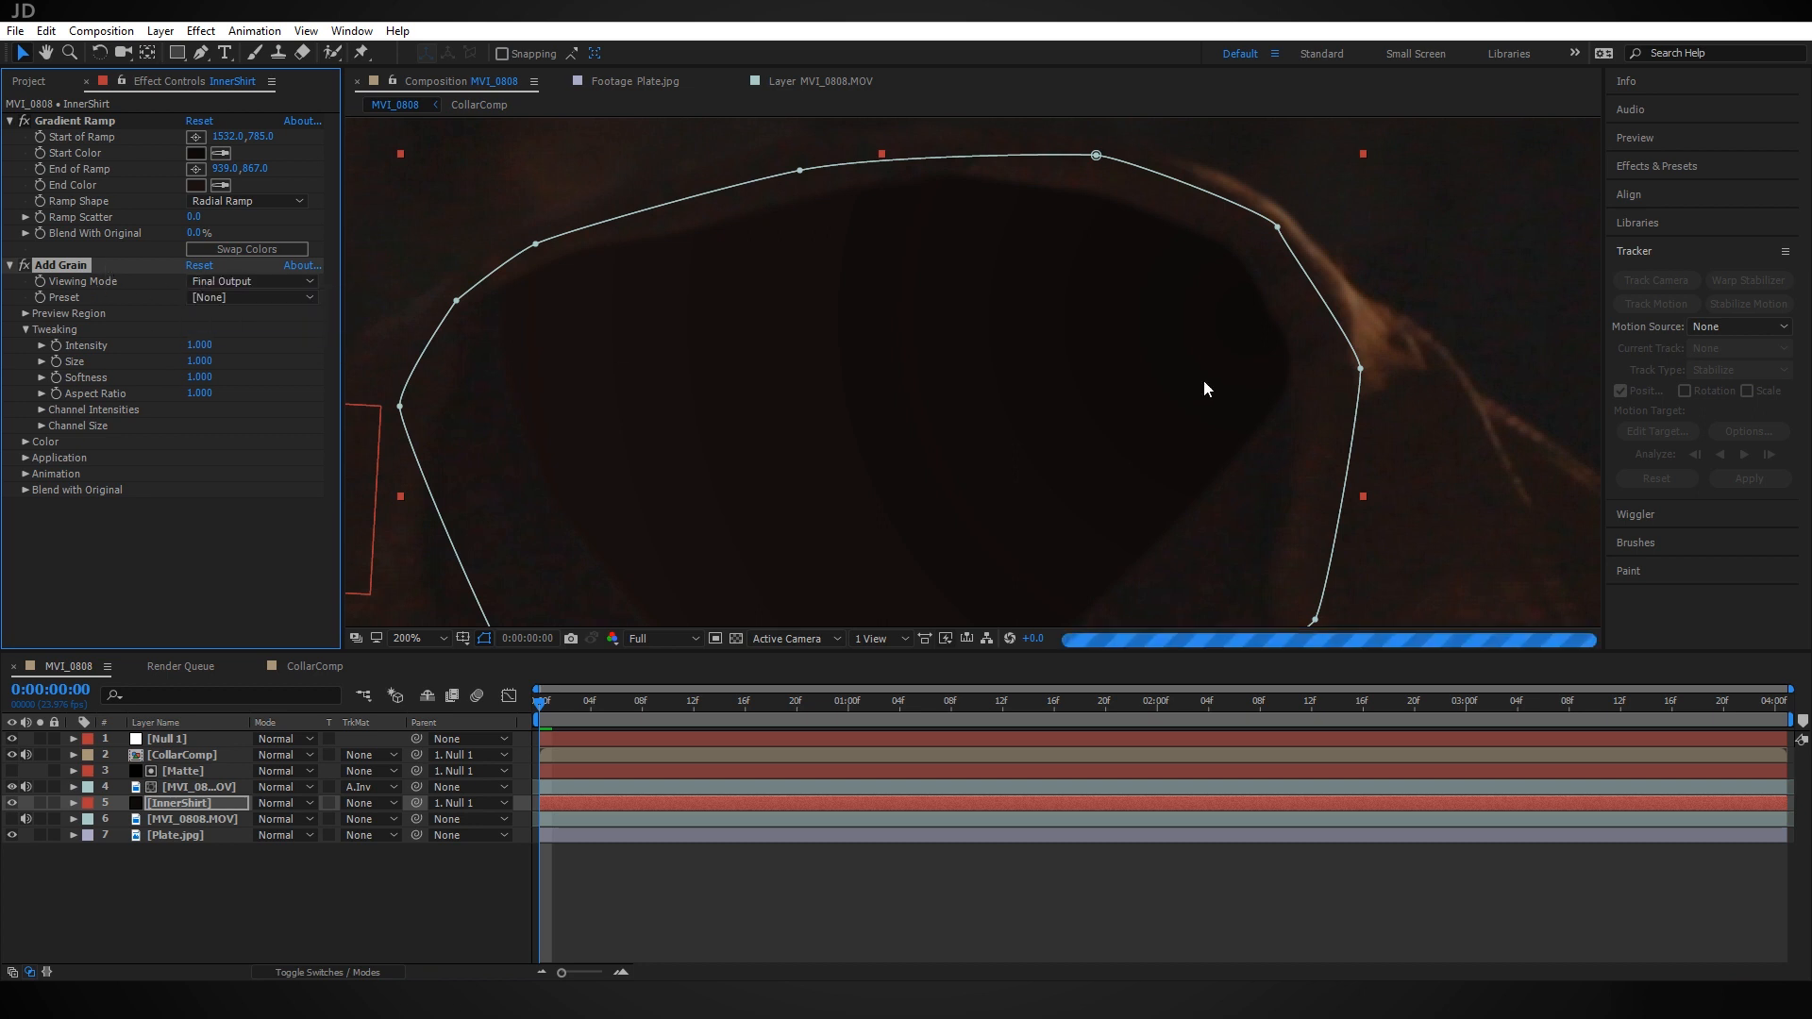
Set the inner shirt grain's intensity to 0.25 and its softness to 0
scroll(1203, 381, "down", 1)
scroll(886, 455, "up", 1)
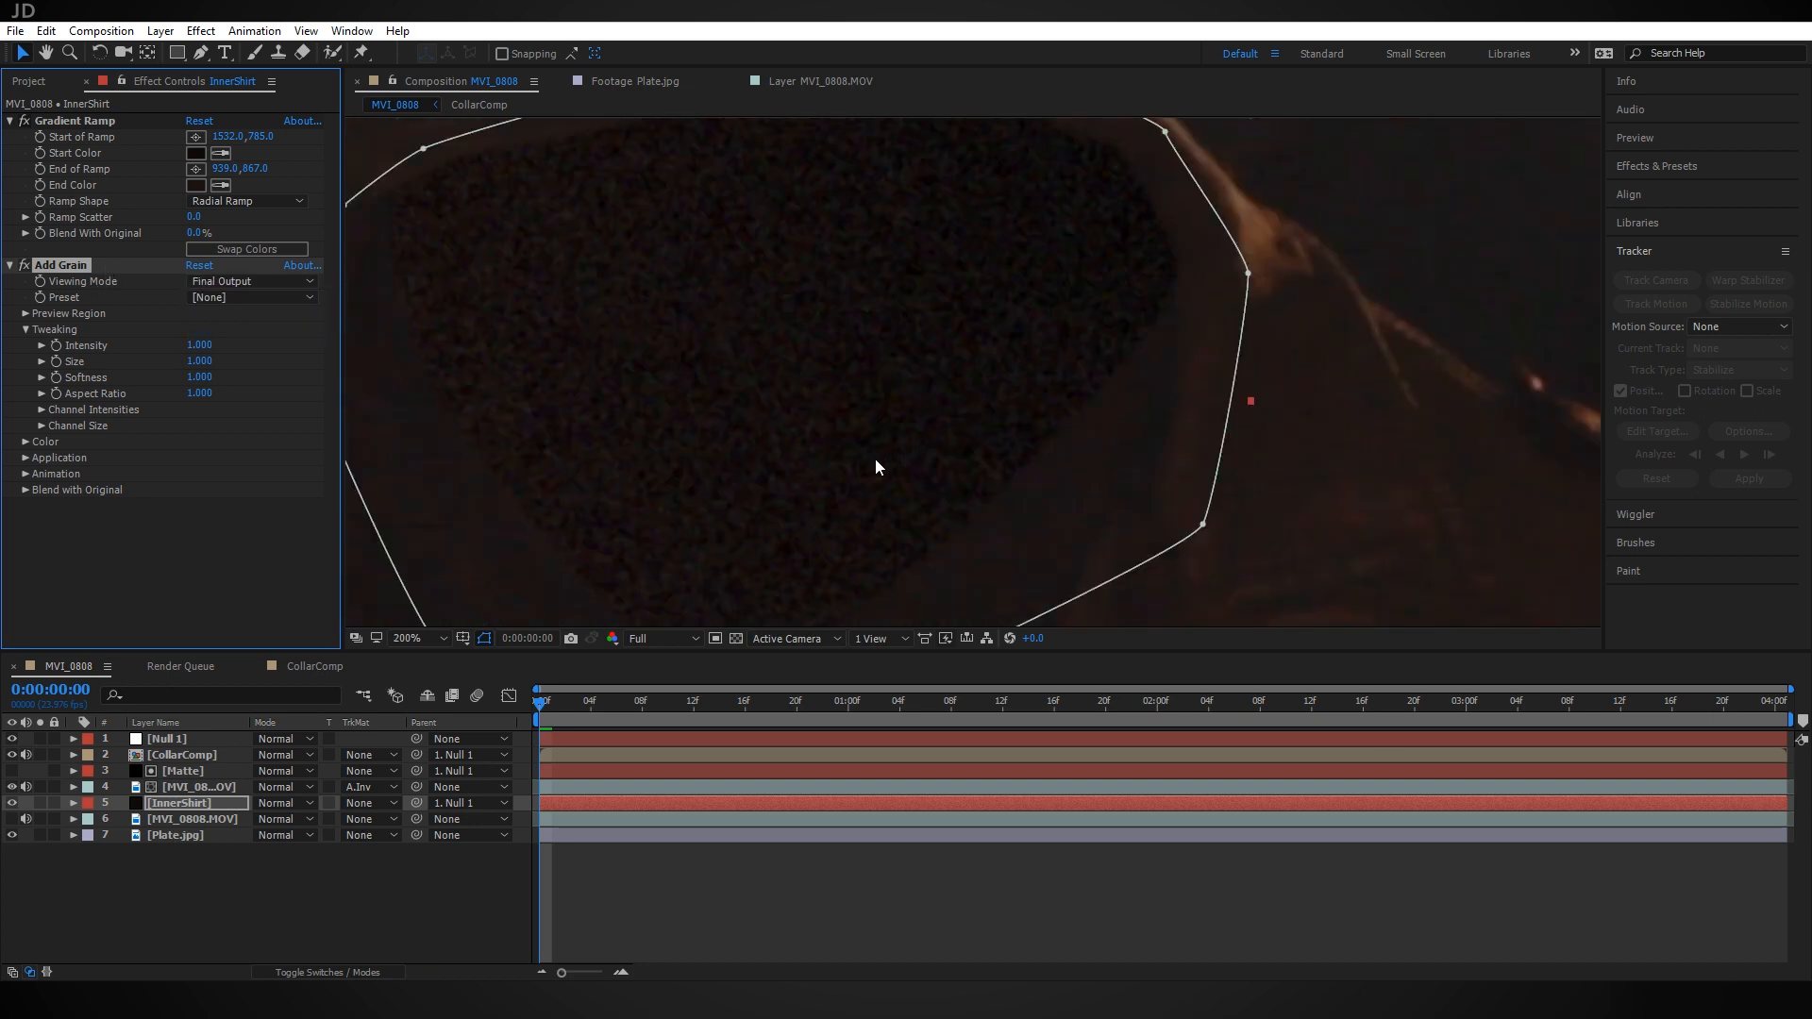
left_click(201, 349)
type(".25")
key("Return")
left_click(201, 377)
type("0")
key("Return")
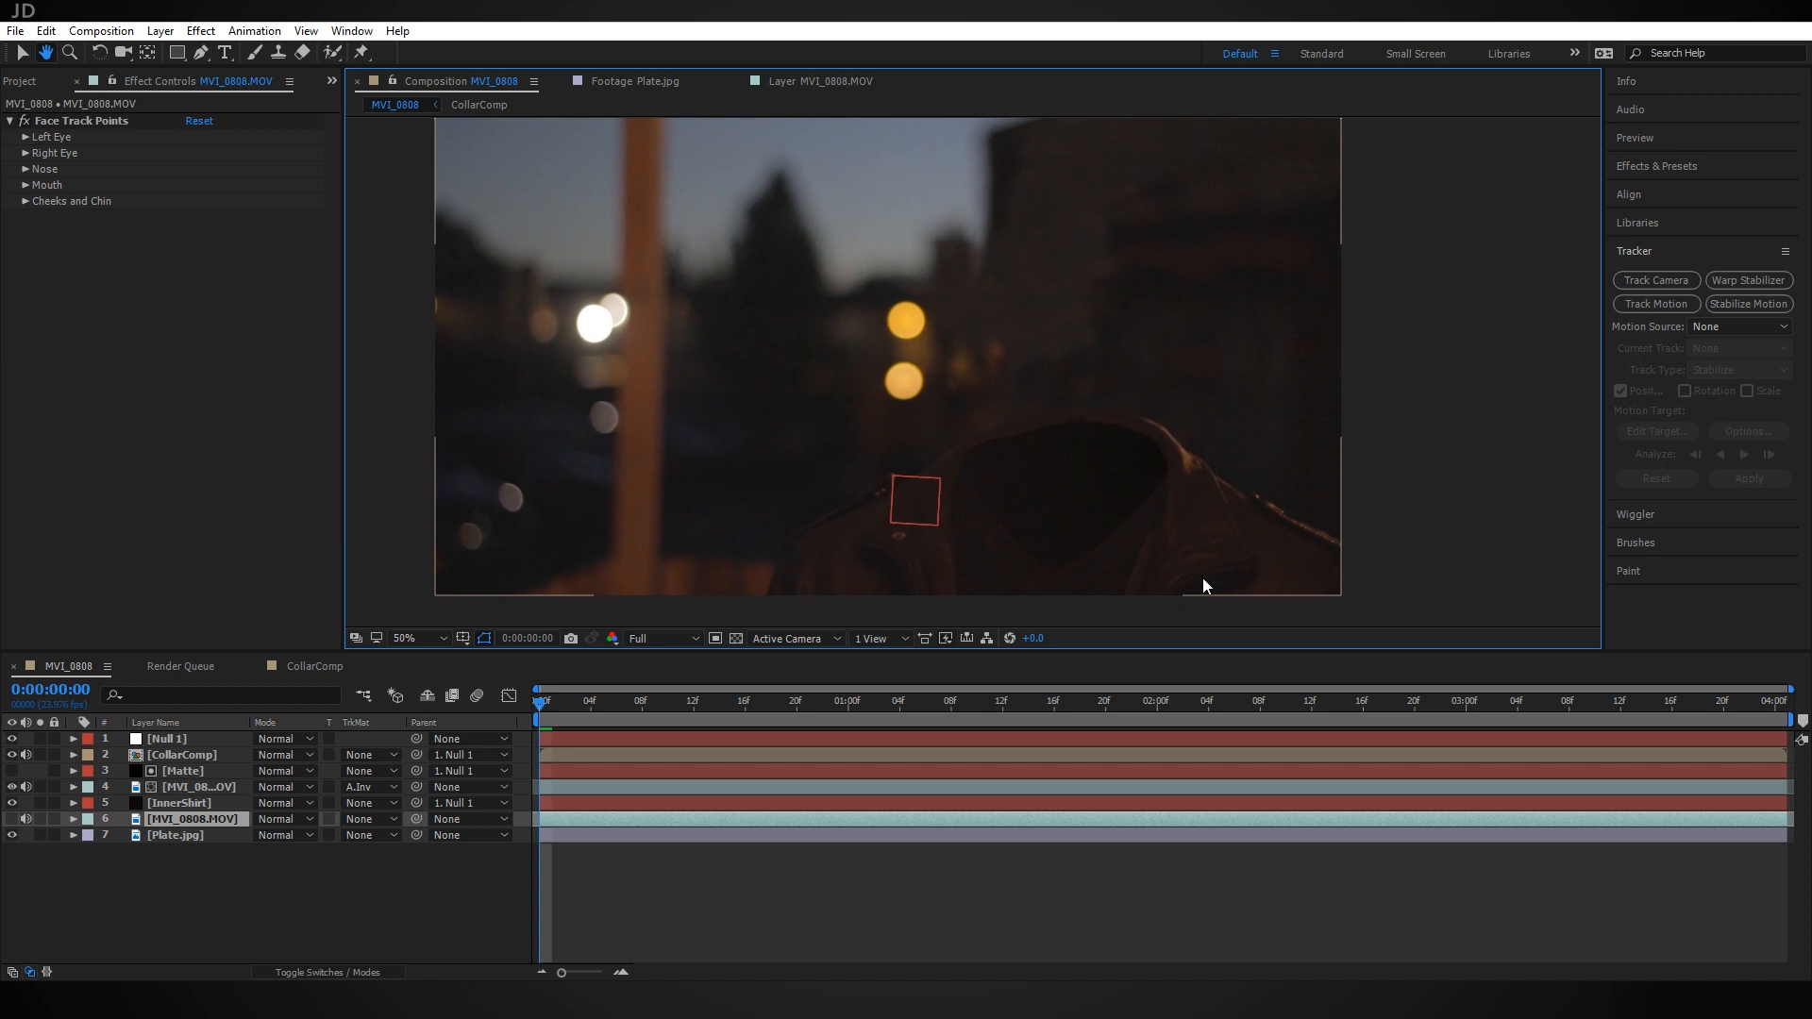
Show the original MVI_0808.MOV layer and move it to the top of the layer stack
left_click_drag(1131, 466, 1009, 443)
scroll(1044, 460, "up", 1)
scroll(1000, 405, "down", 1)
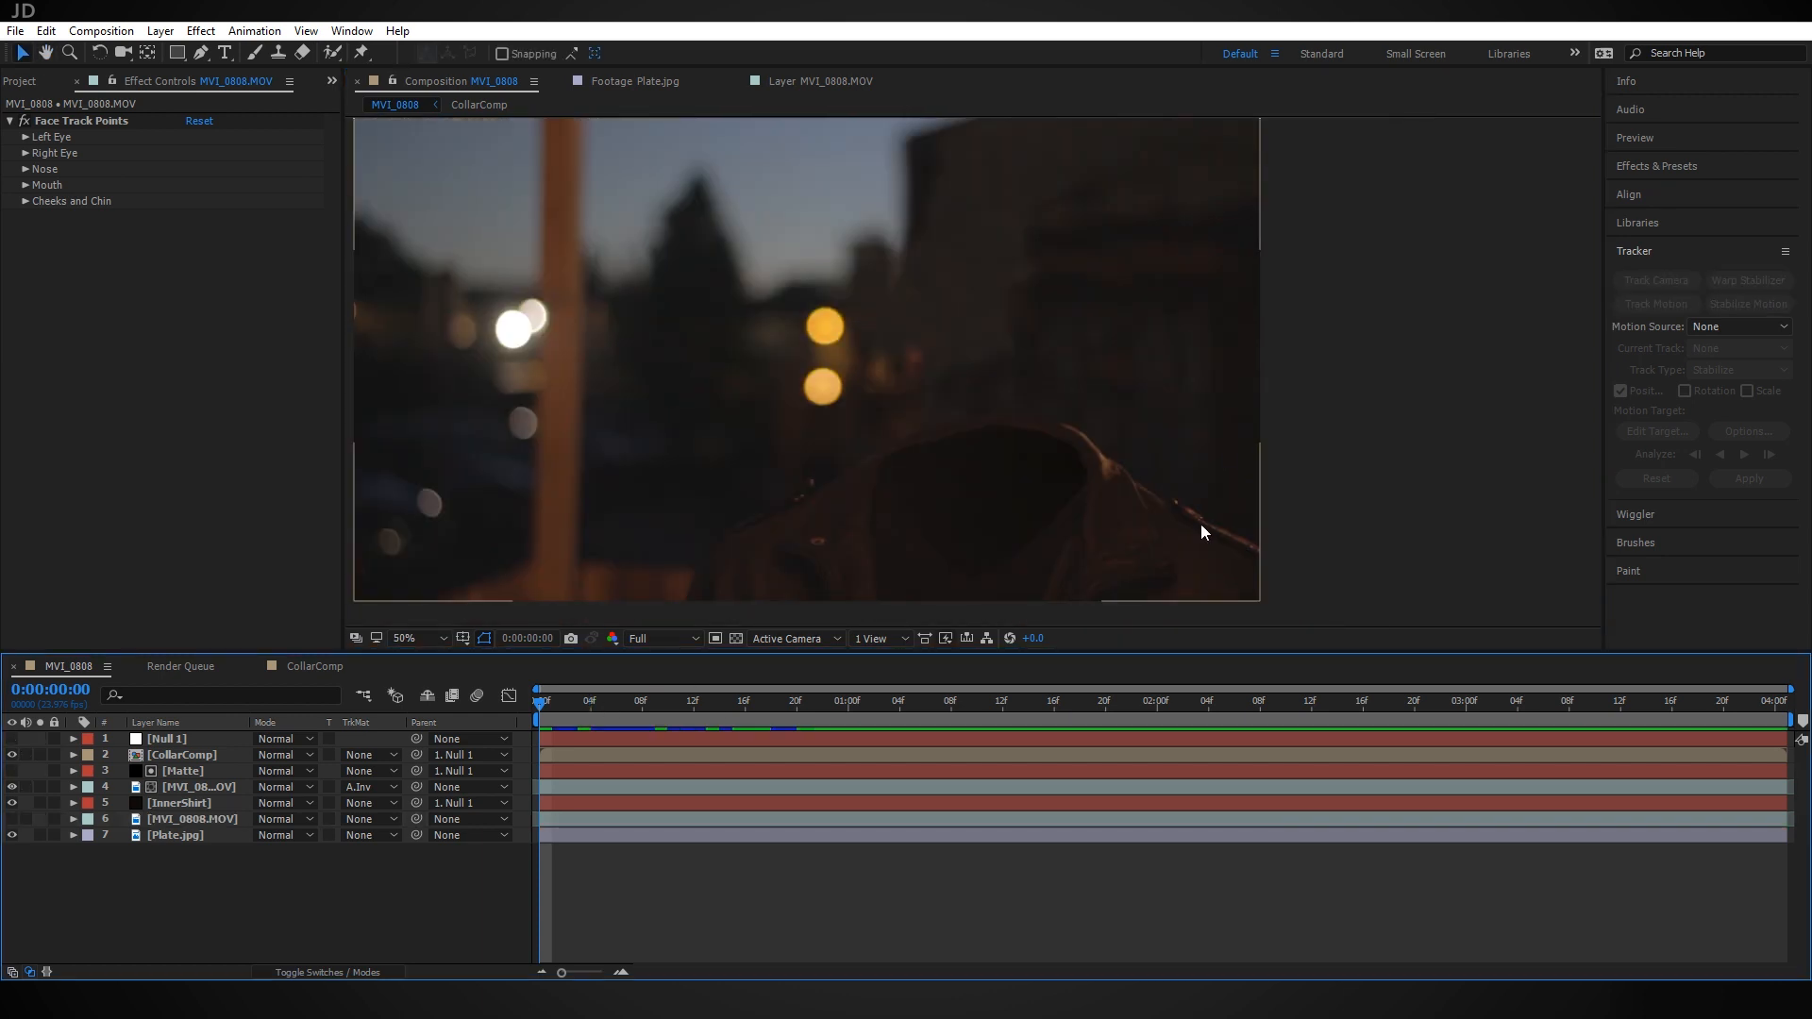
left_click(179, 820)
left_click(12, 819)
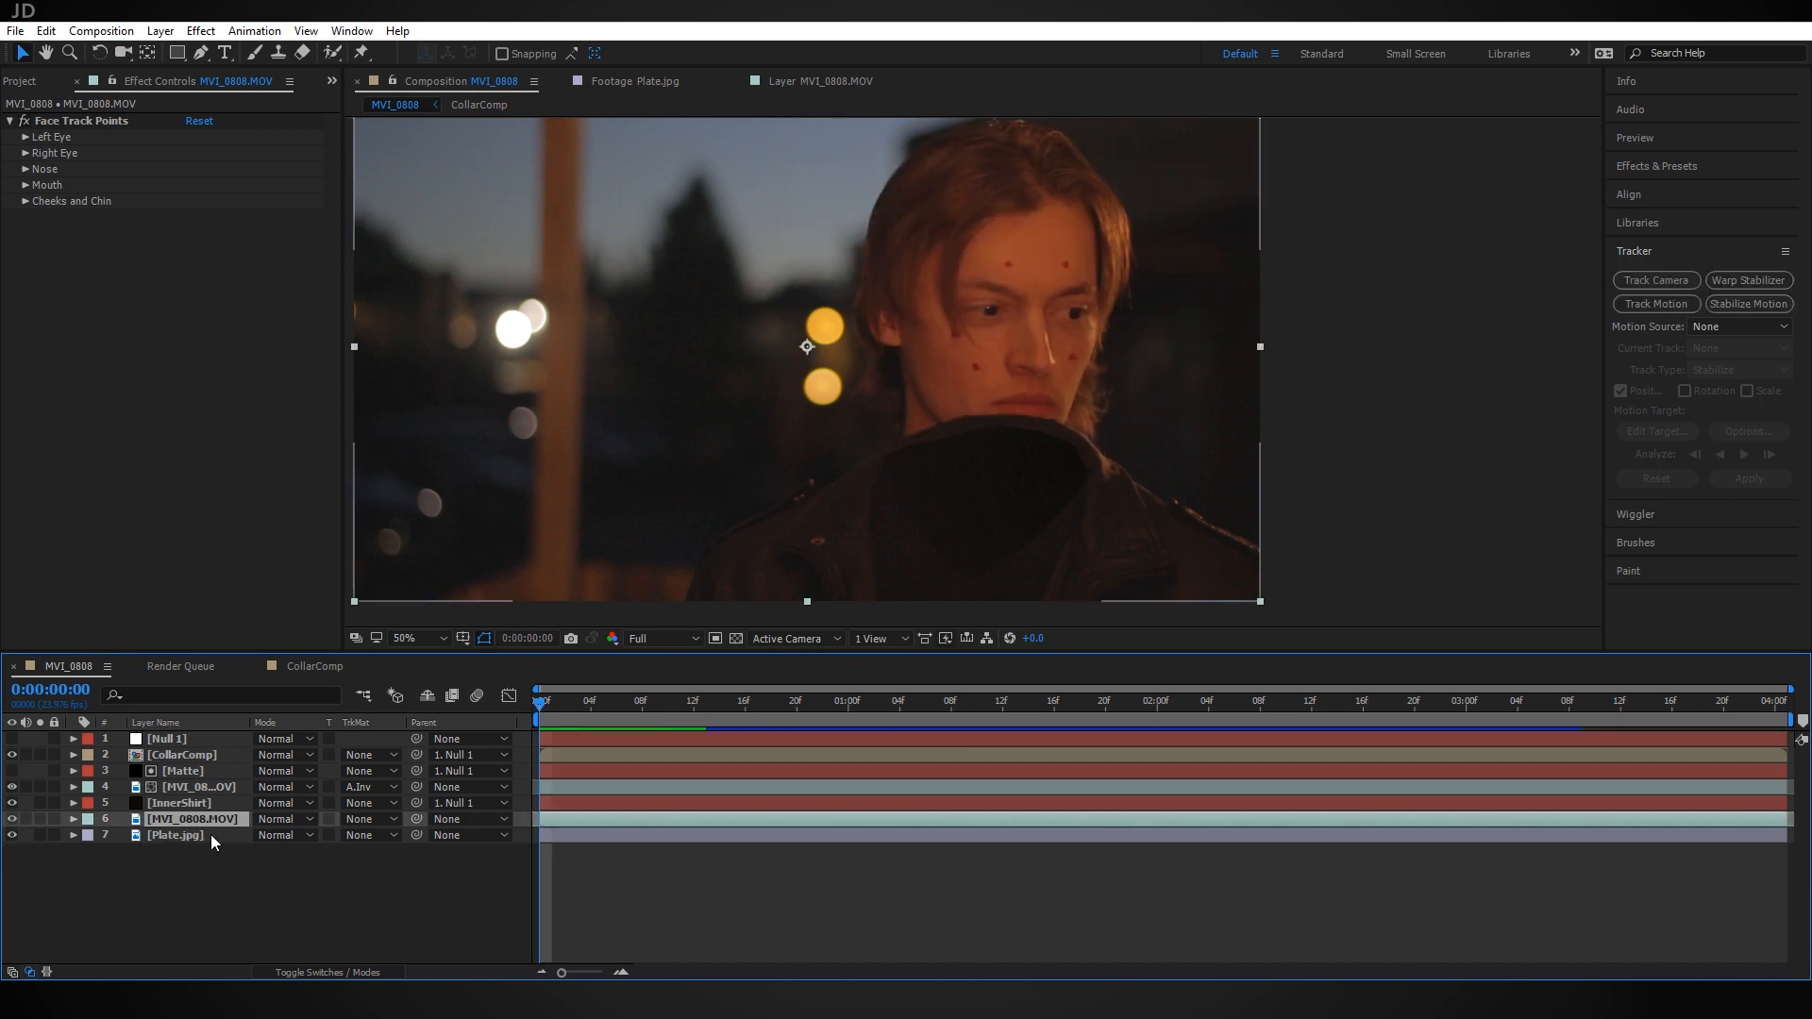
left_click_drag(212, 818, 217, 738)
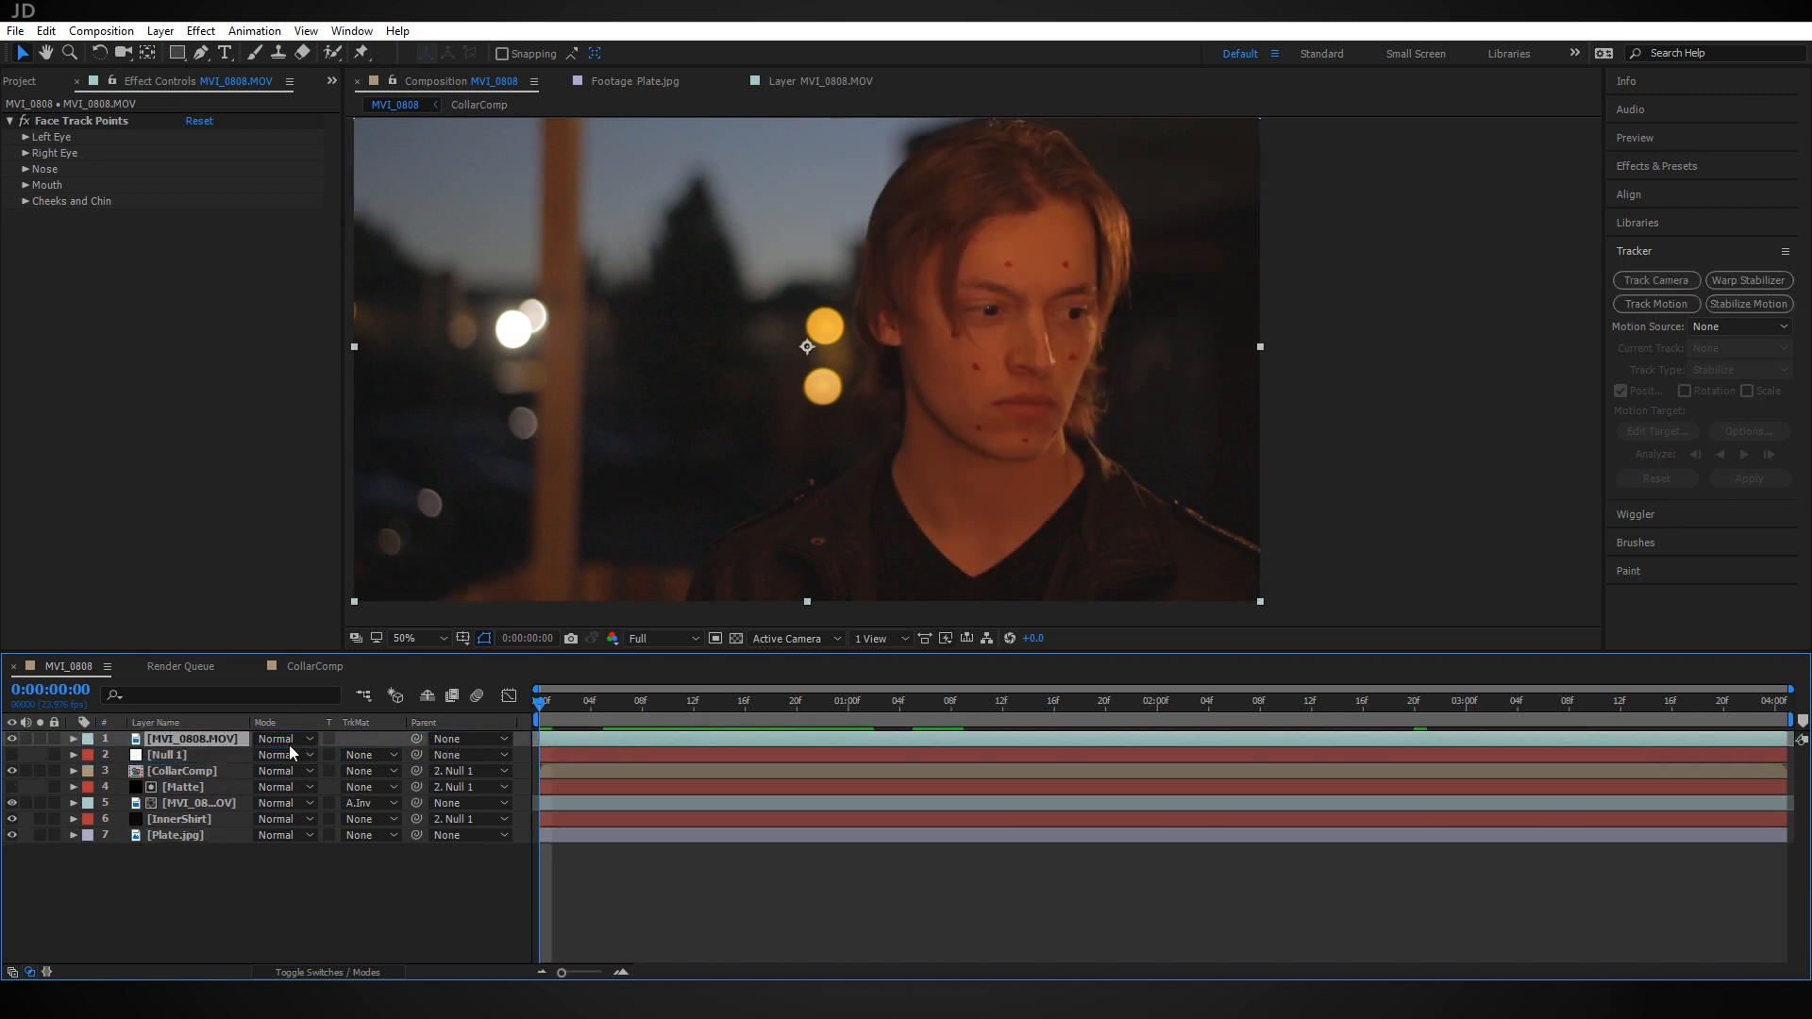
Keyframe the original footage's opacity from 100% at 0:00:00:00 to 9% at 0:00:01:01
left_click_drag(594, 705, 1016, 705)
key("t")
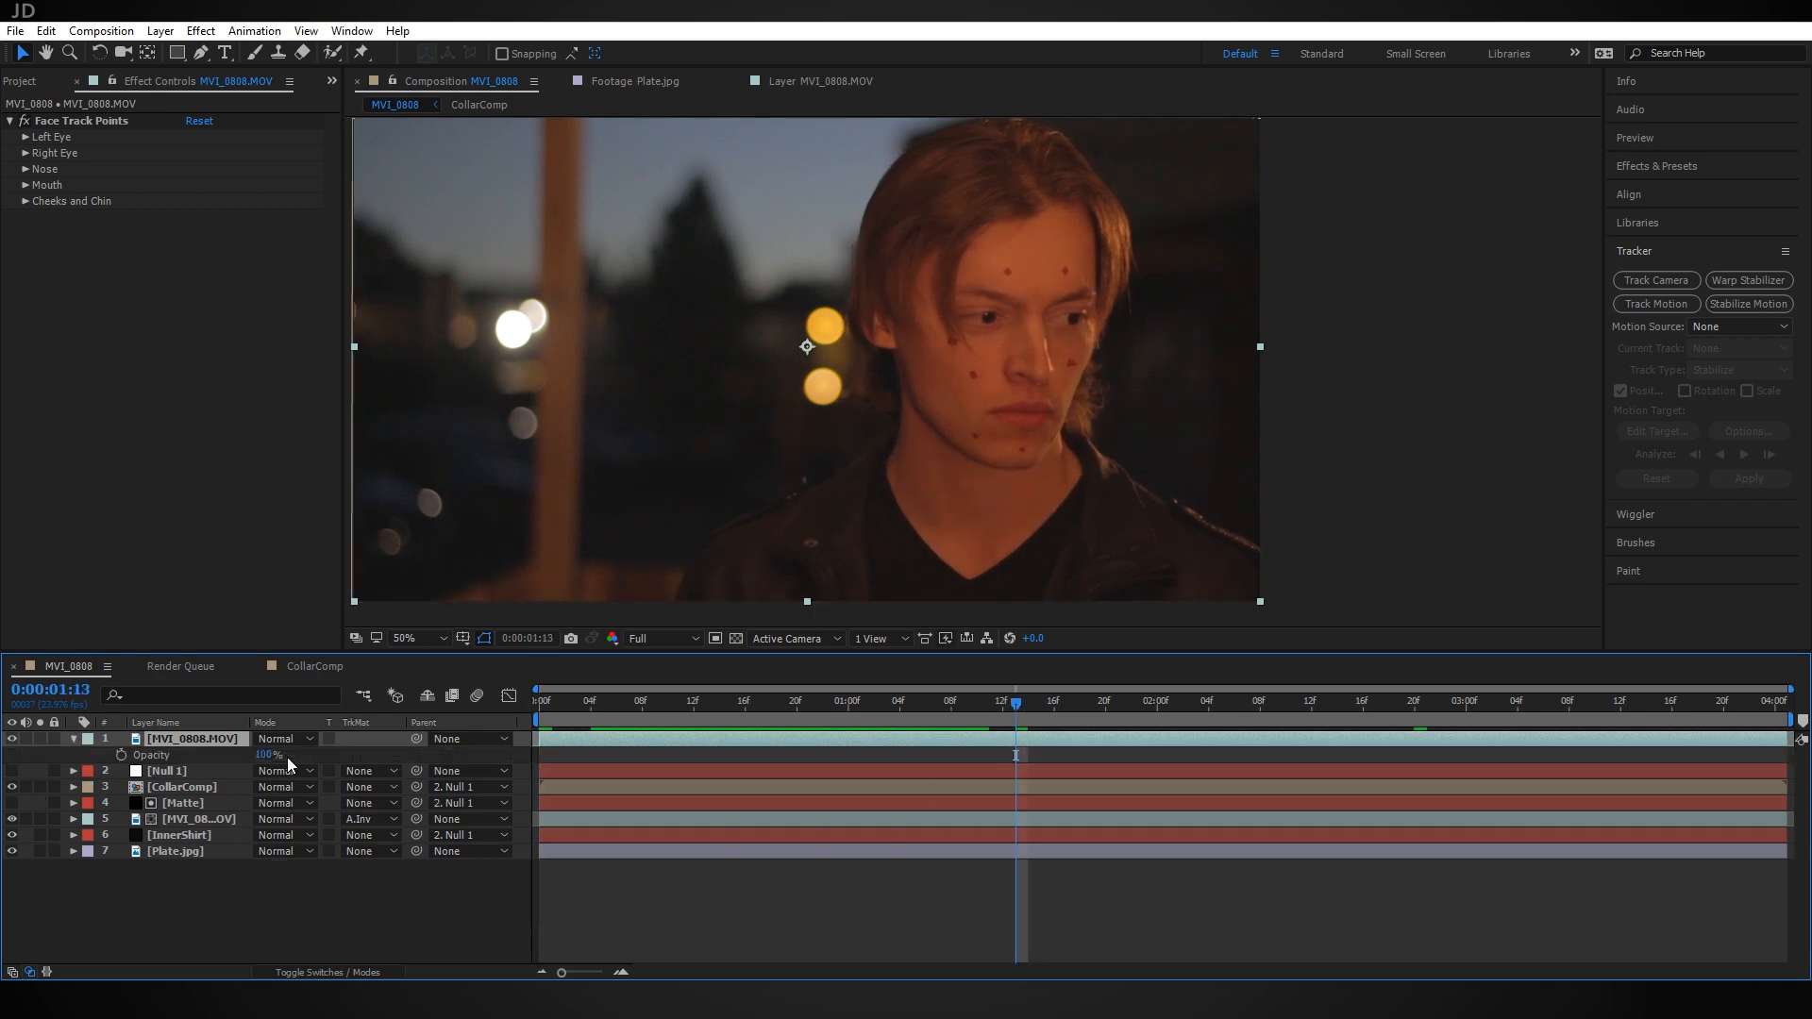
left_click_drag(264, 756, 179, 756)
left_click_drag(1012, 705, 862, 711)
left_click(200, 755)
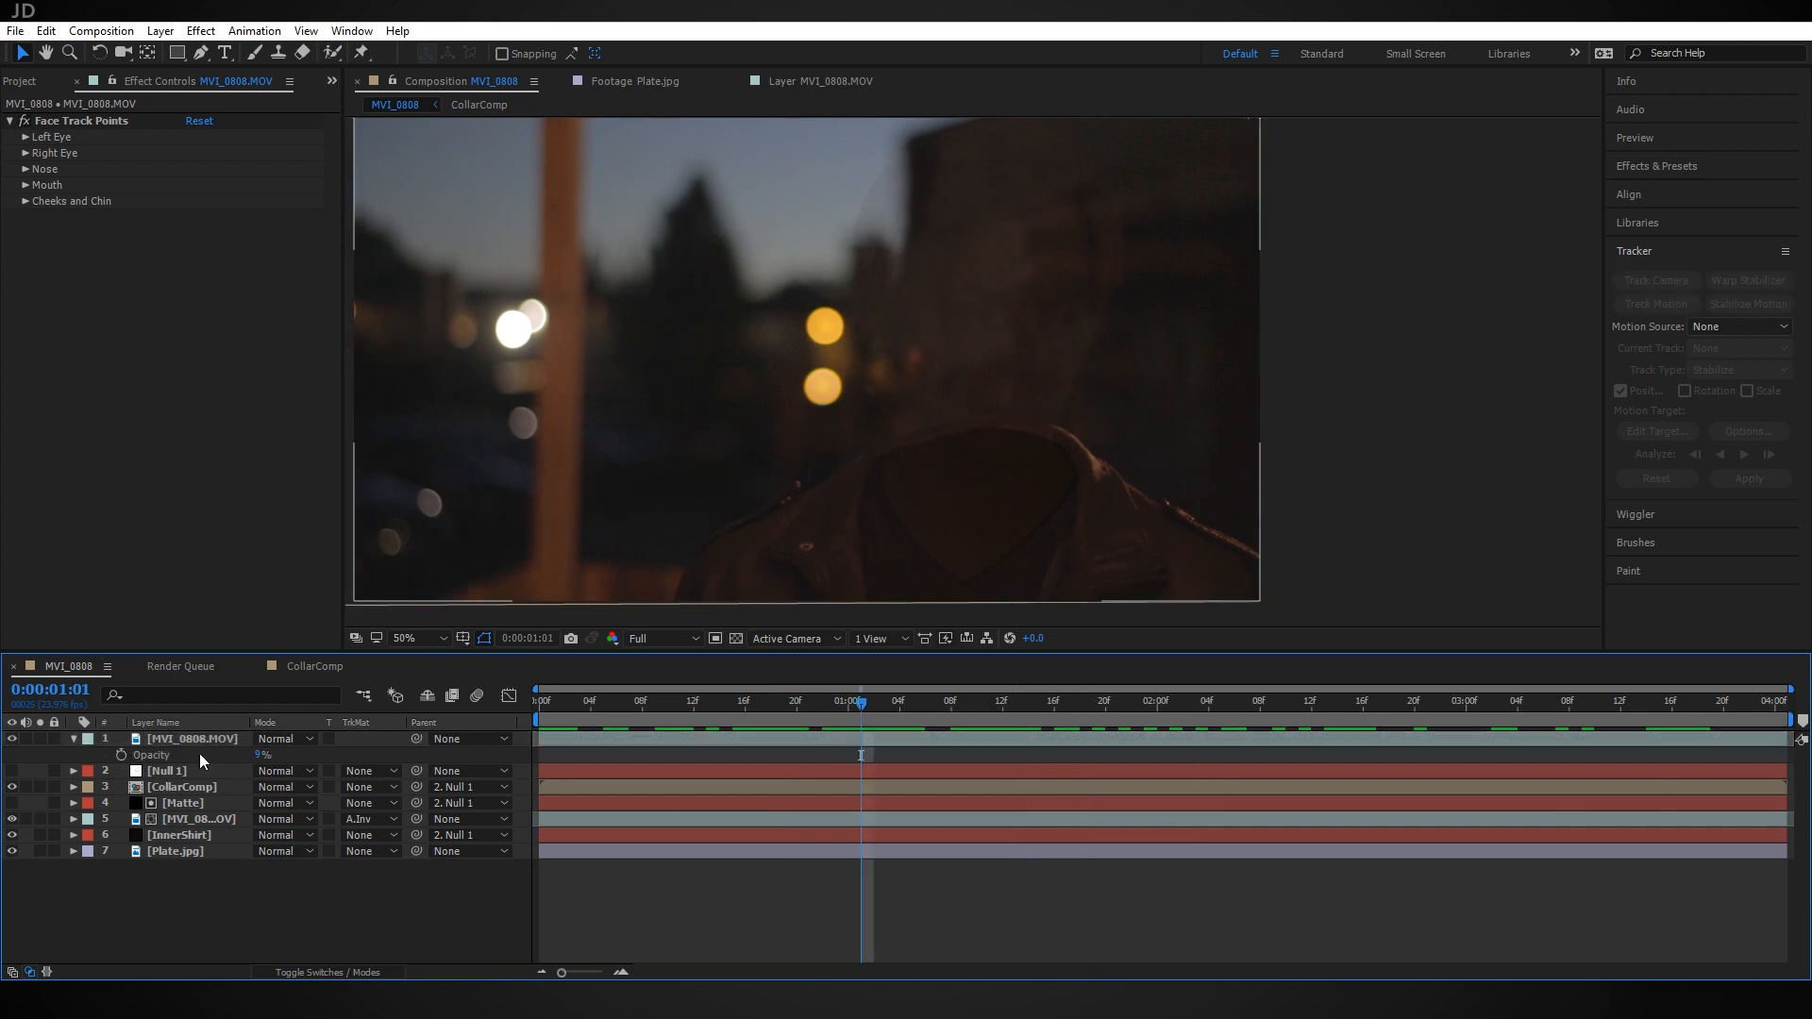
left_click(121, 755)
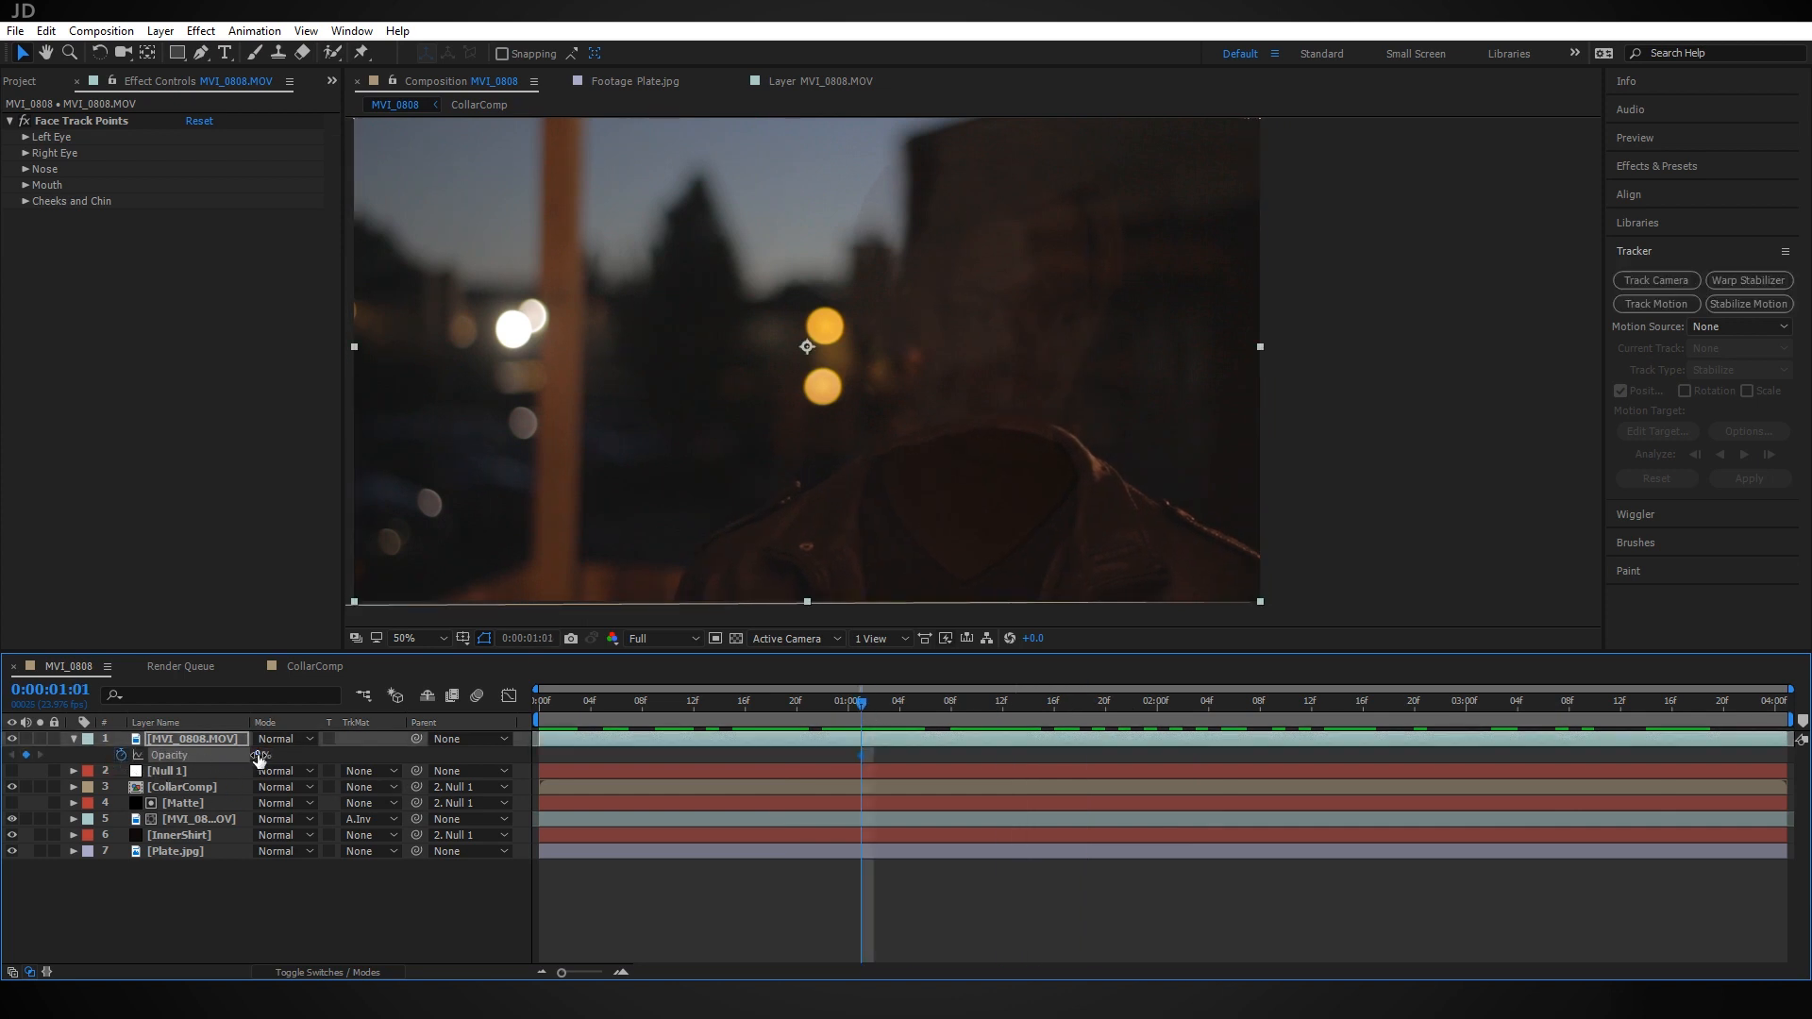
left_click_drag(620, 707, 528, 712)
left_click_drag(260, 756, 442, 752)
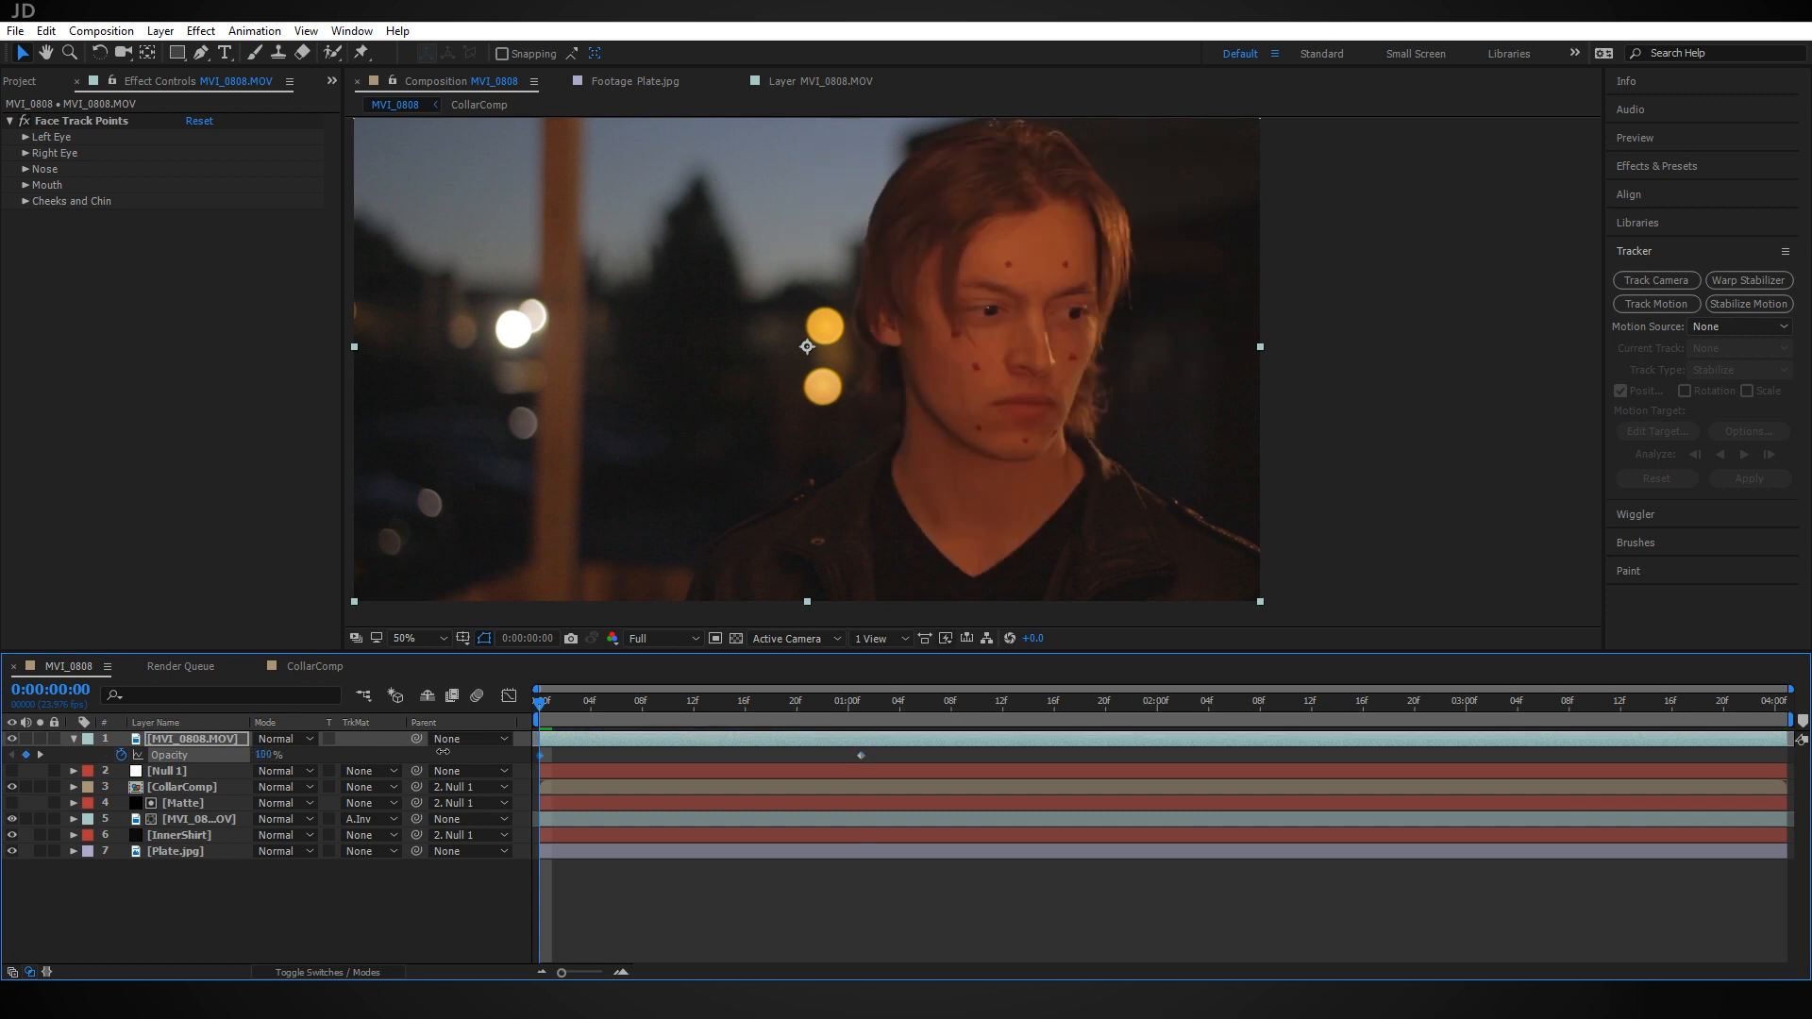
Preview the fade, return the original MVI_0808.MOV layer to its place below InnerShirt and hide it
left_click_drag(553, 703, 533, 772)
left_click_drag(570, 709, 533, 734)
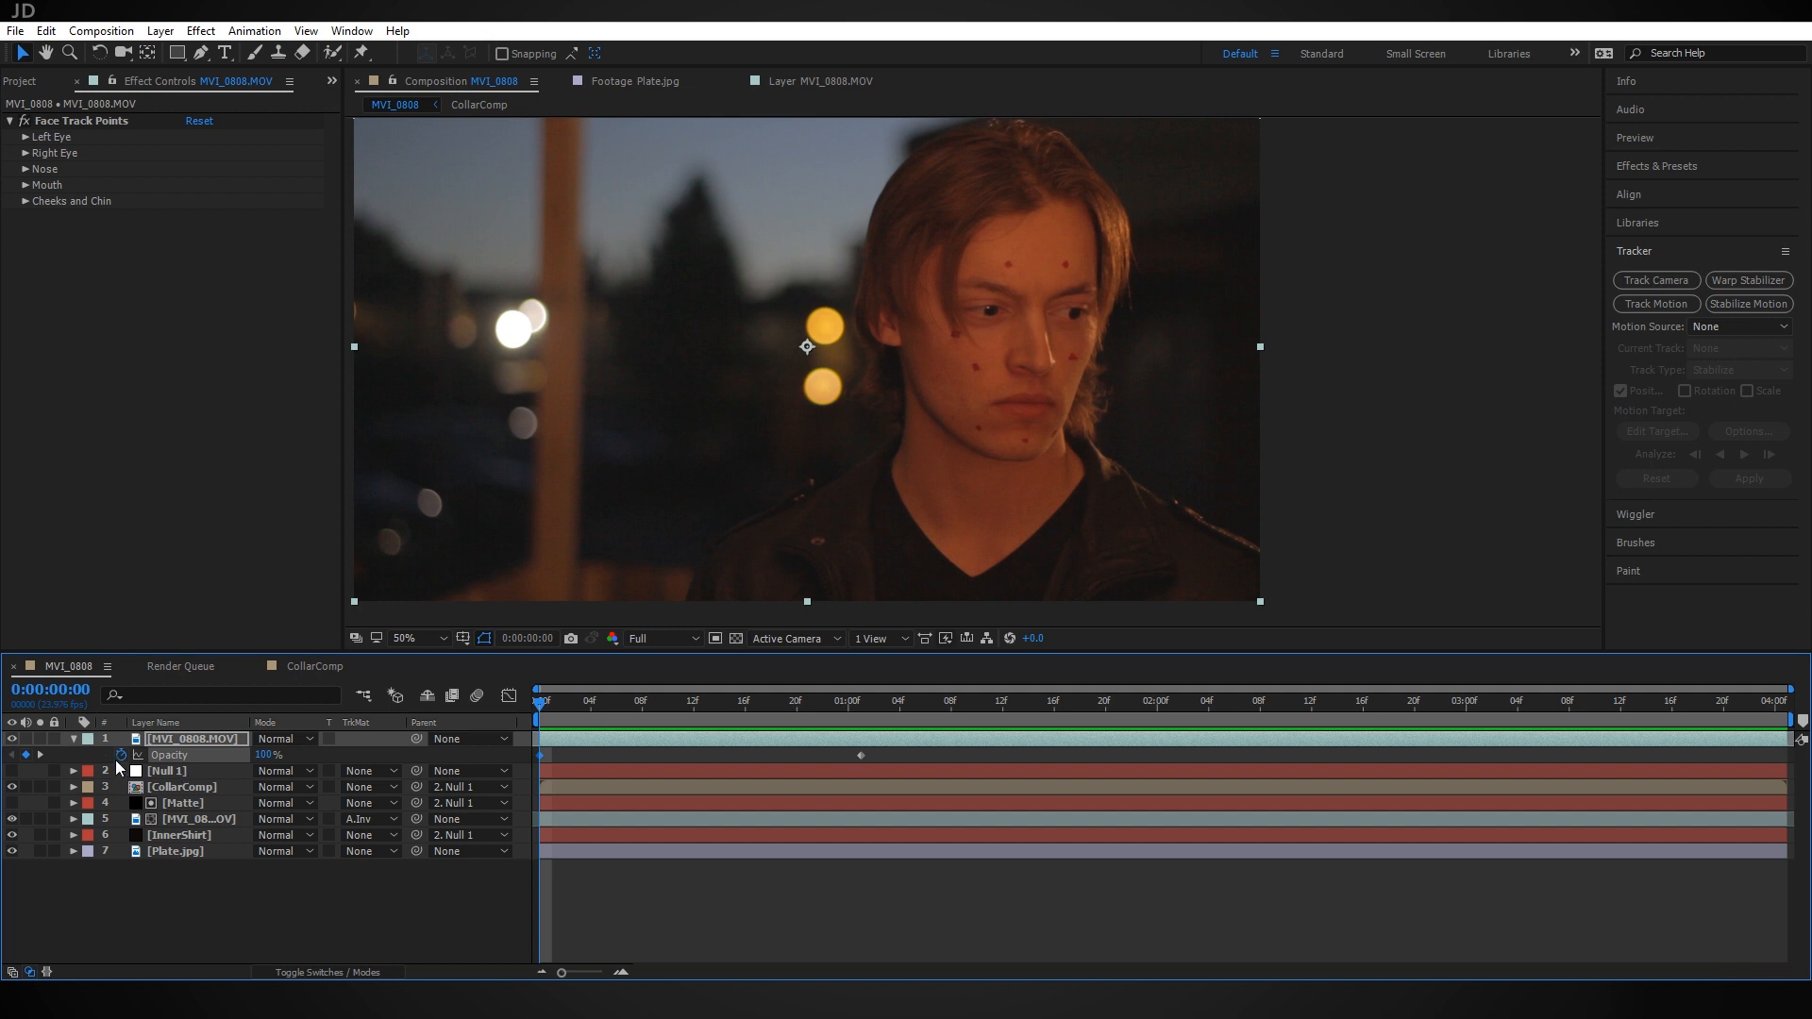
left_click(72, 740)
left_click_drag(174, 744, 201, 834)
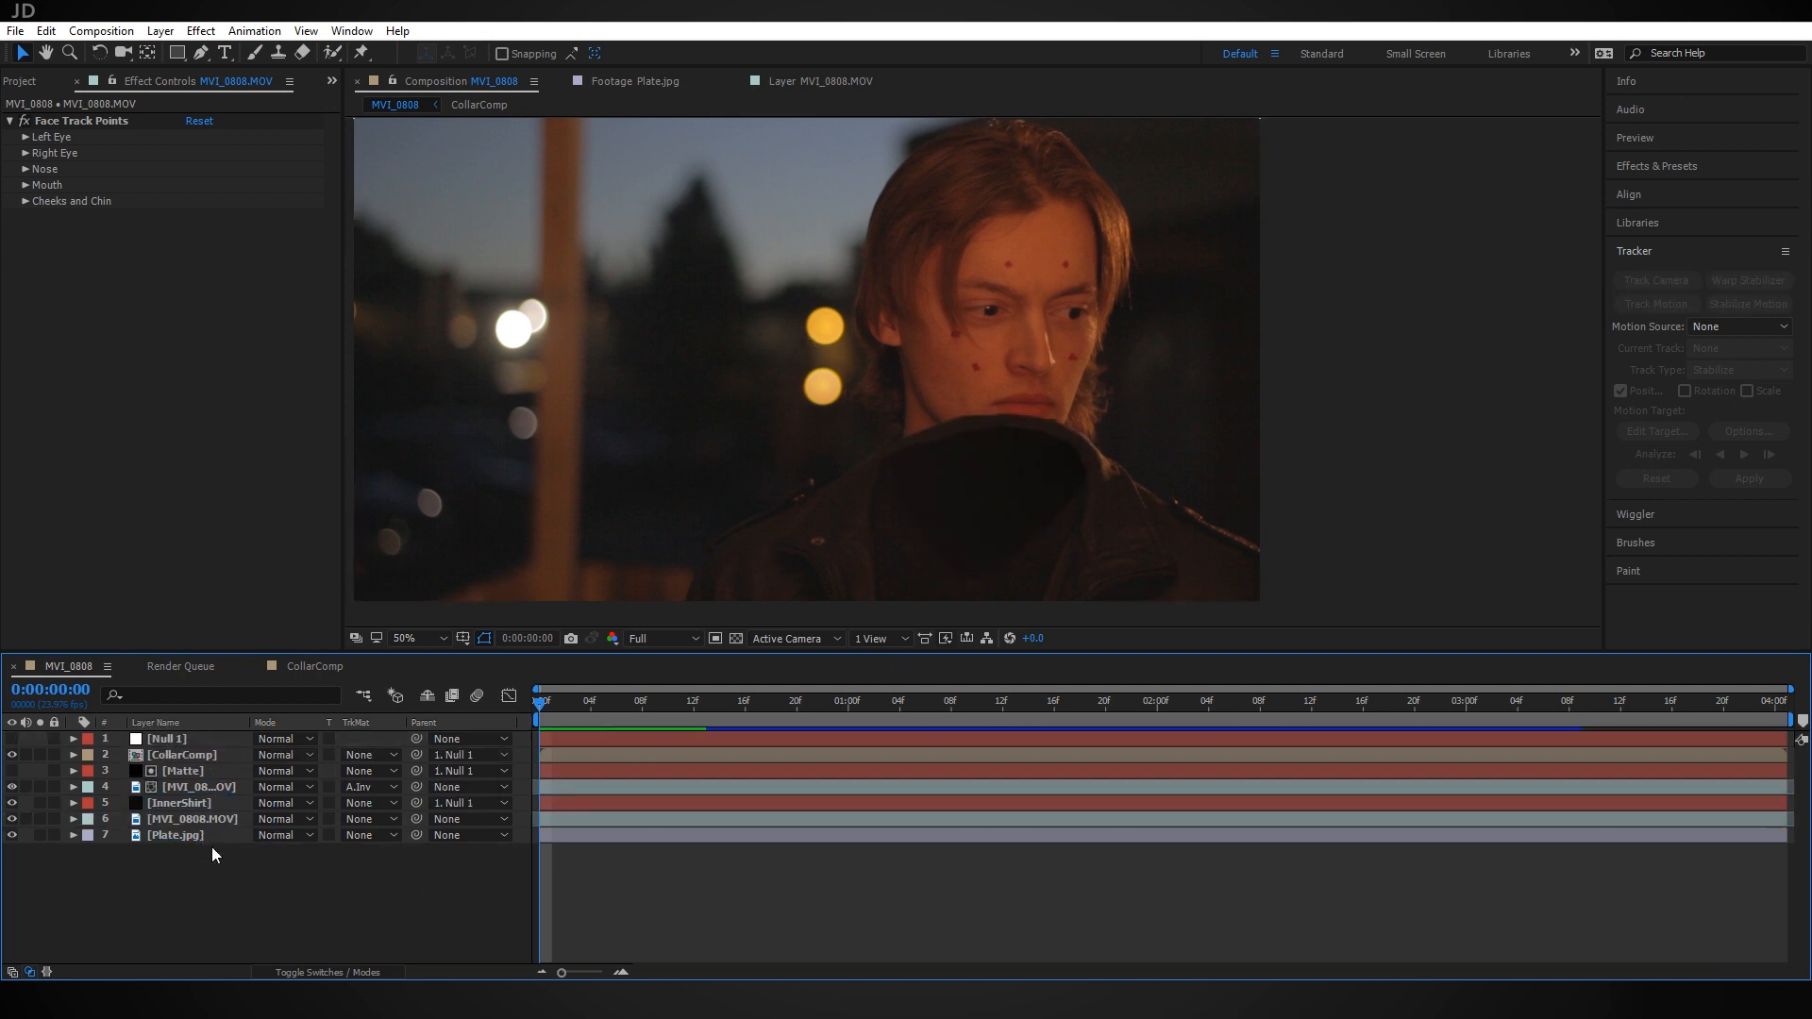
left_click(11, 819)
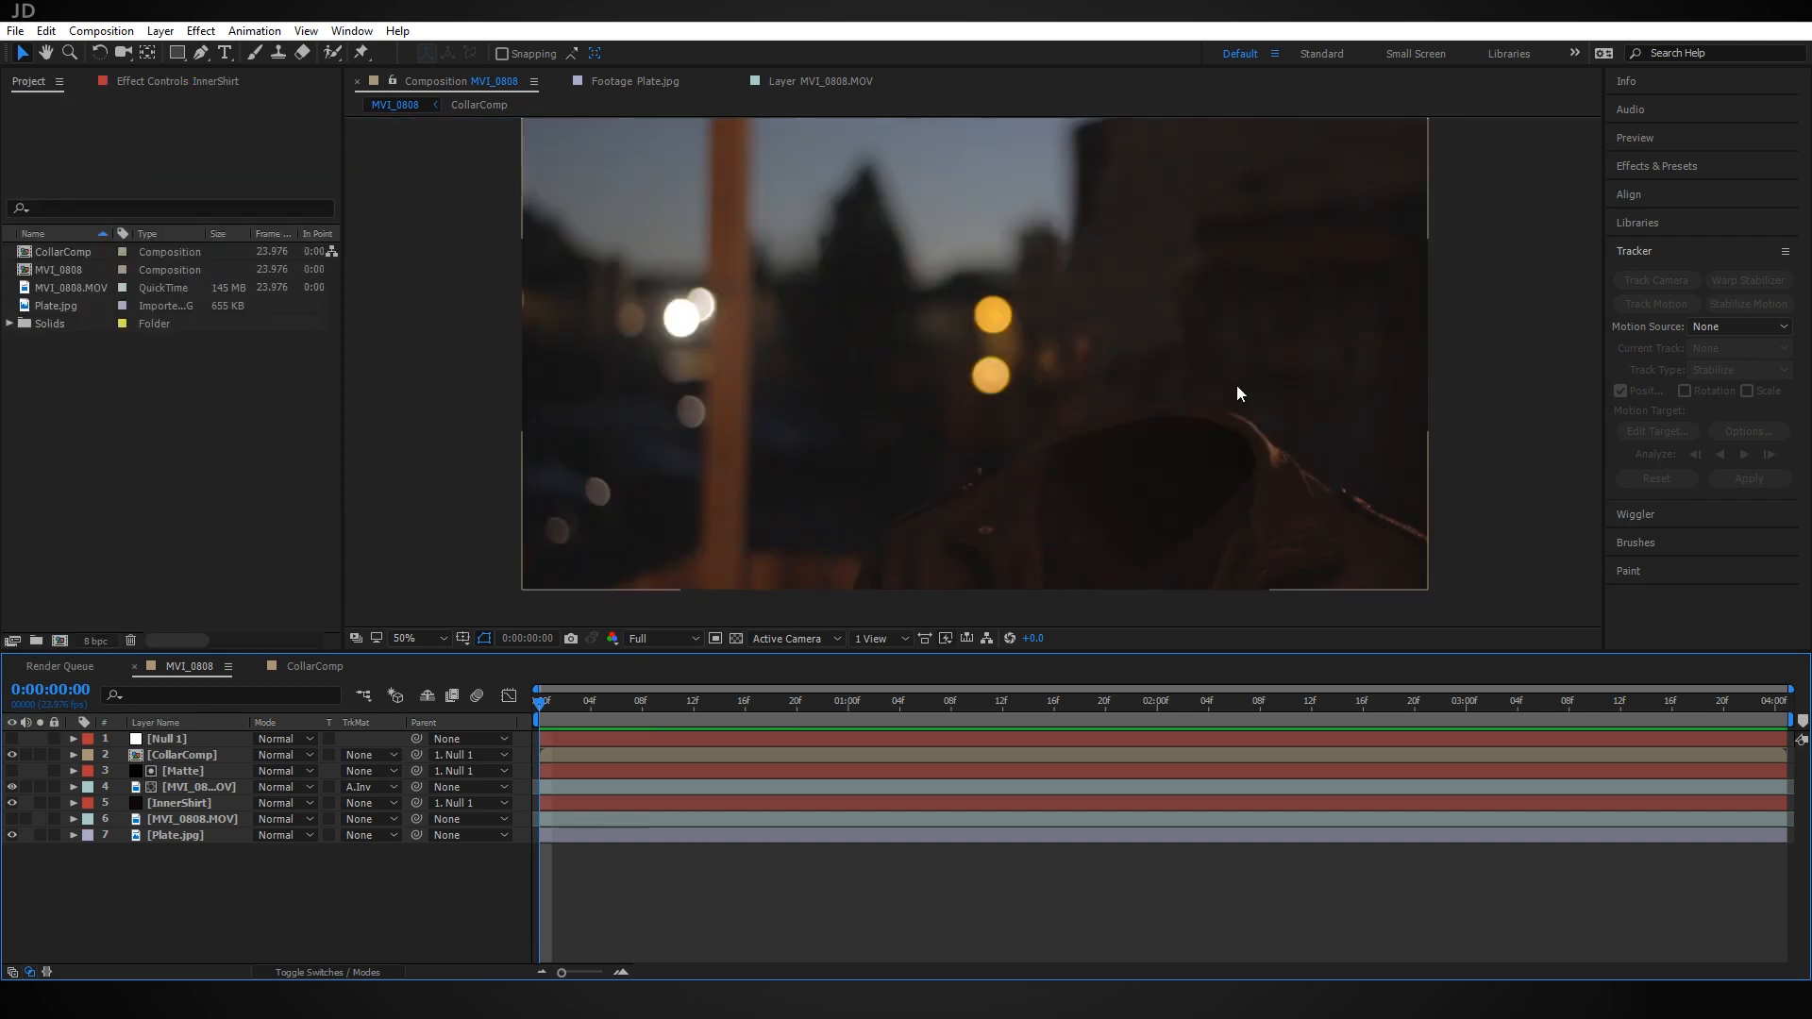
Duplicate the hidden MVI_0808.MOV layer and pre-compose the copy as HeadMatte, moving all attributes into the new composition
left_click(196, 819)
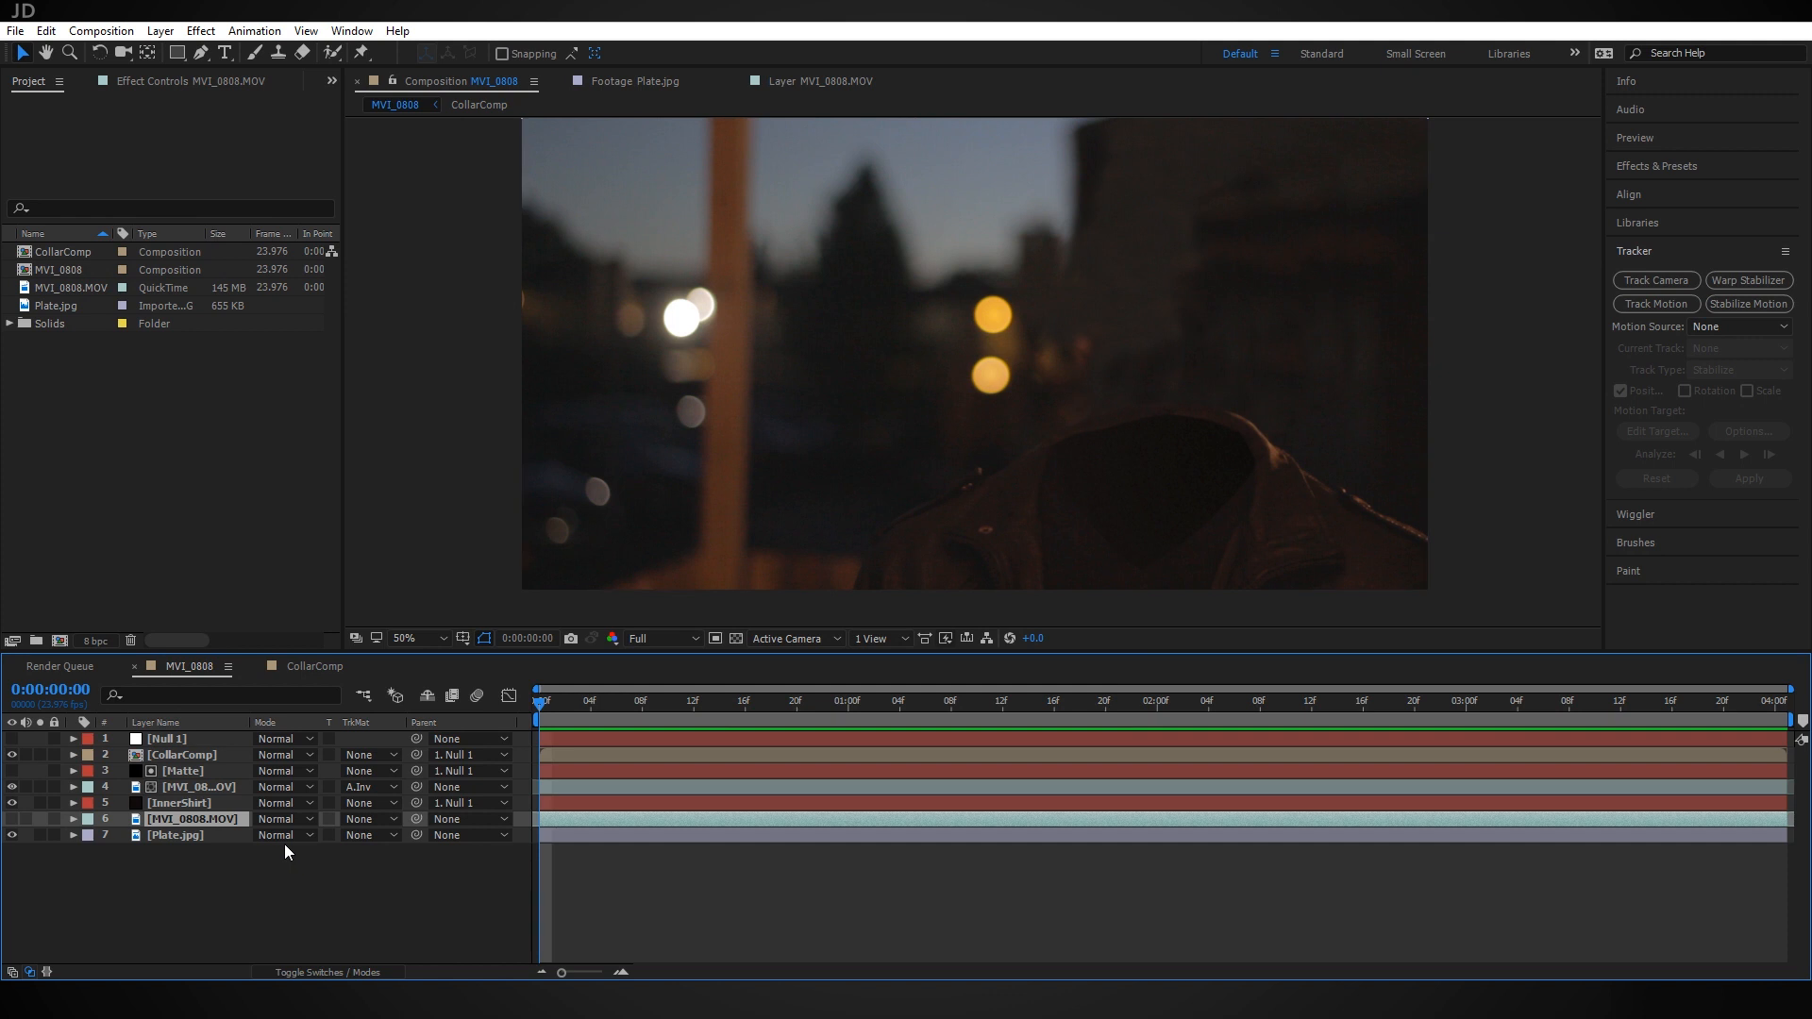
key("ctrl+d")
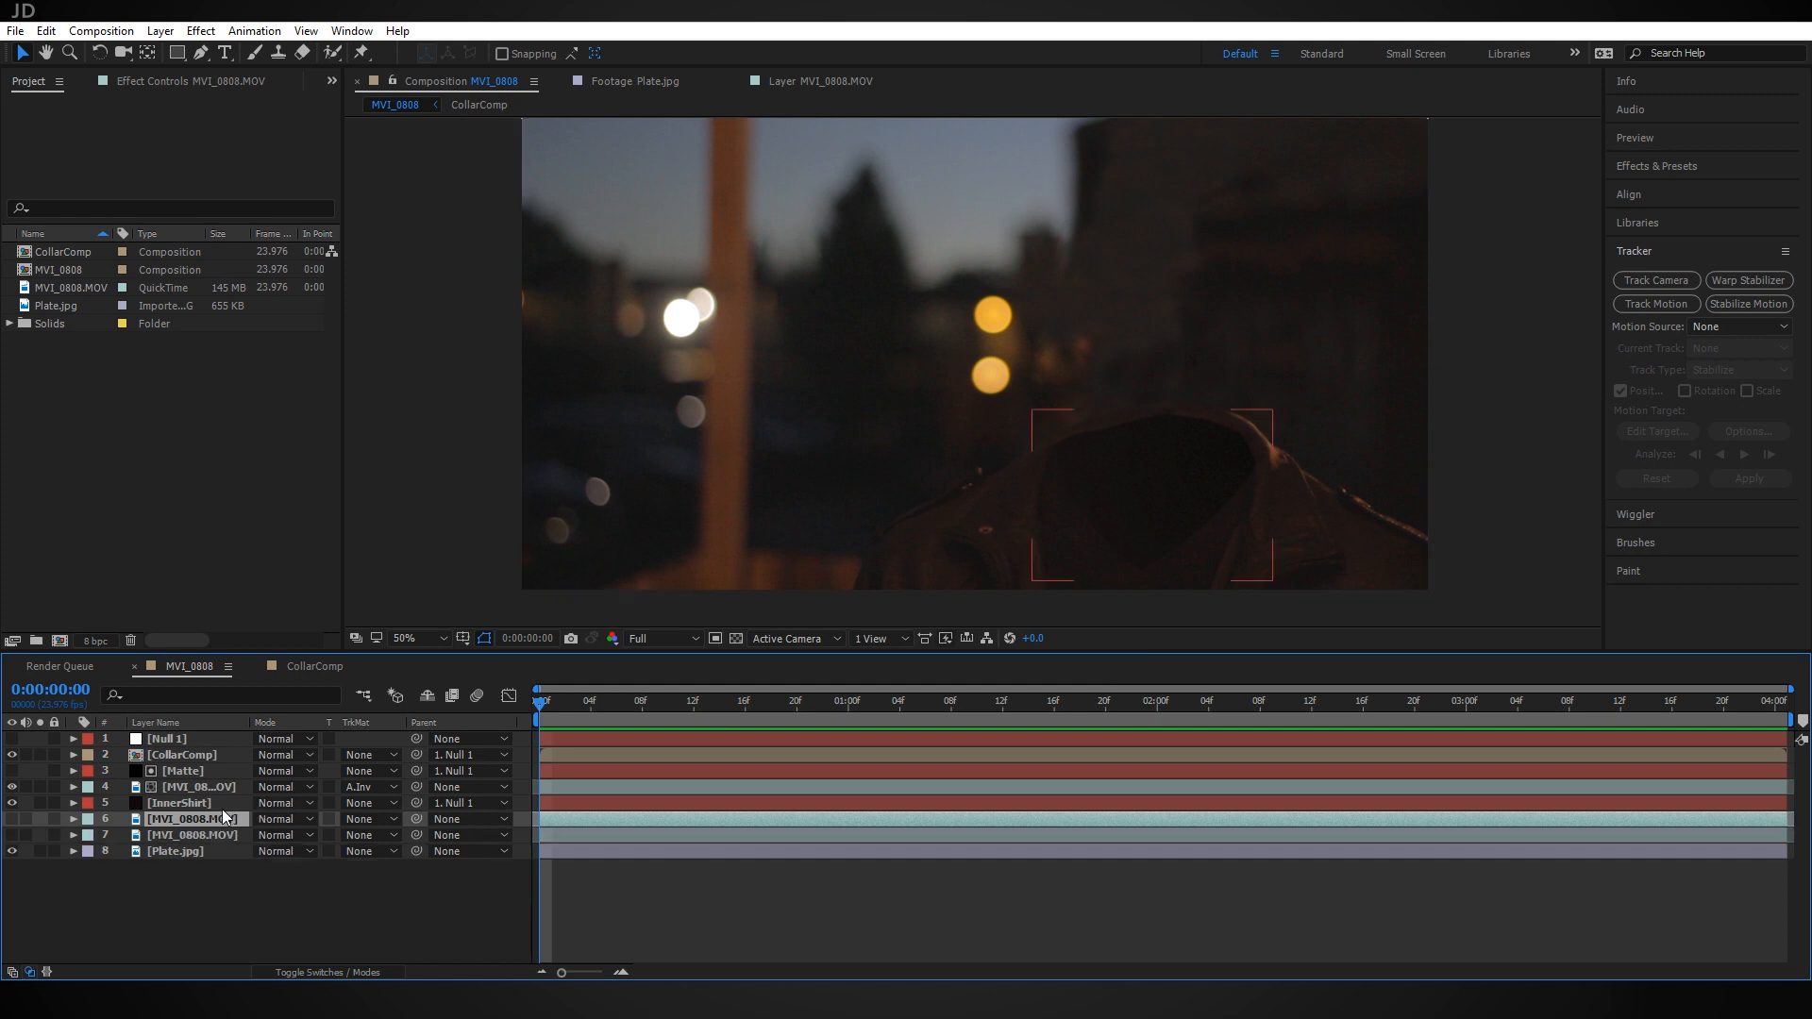
key("ctrl+shift+c")
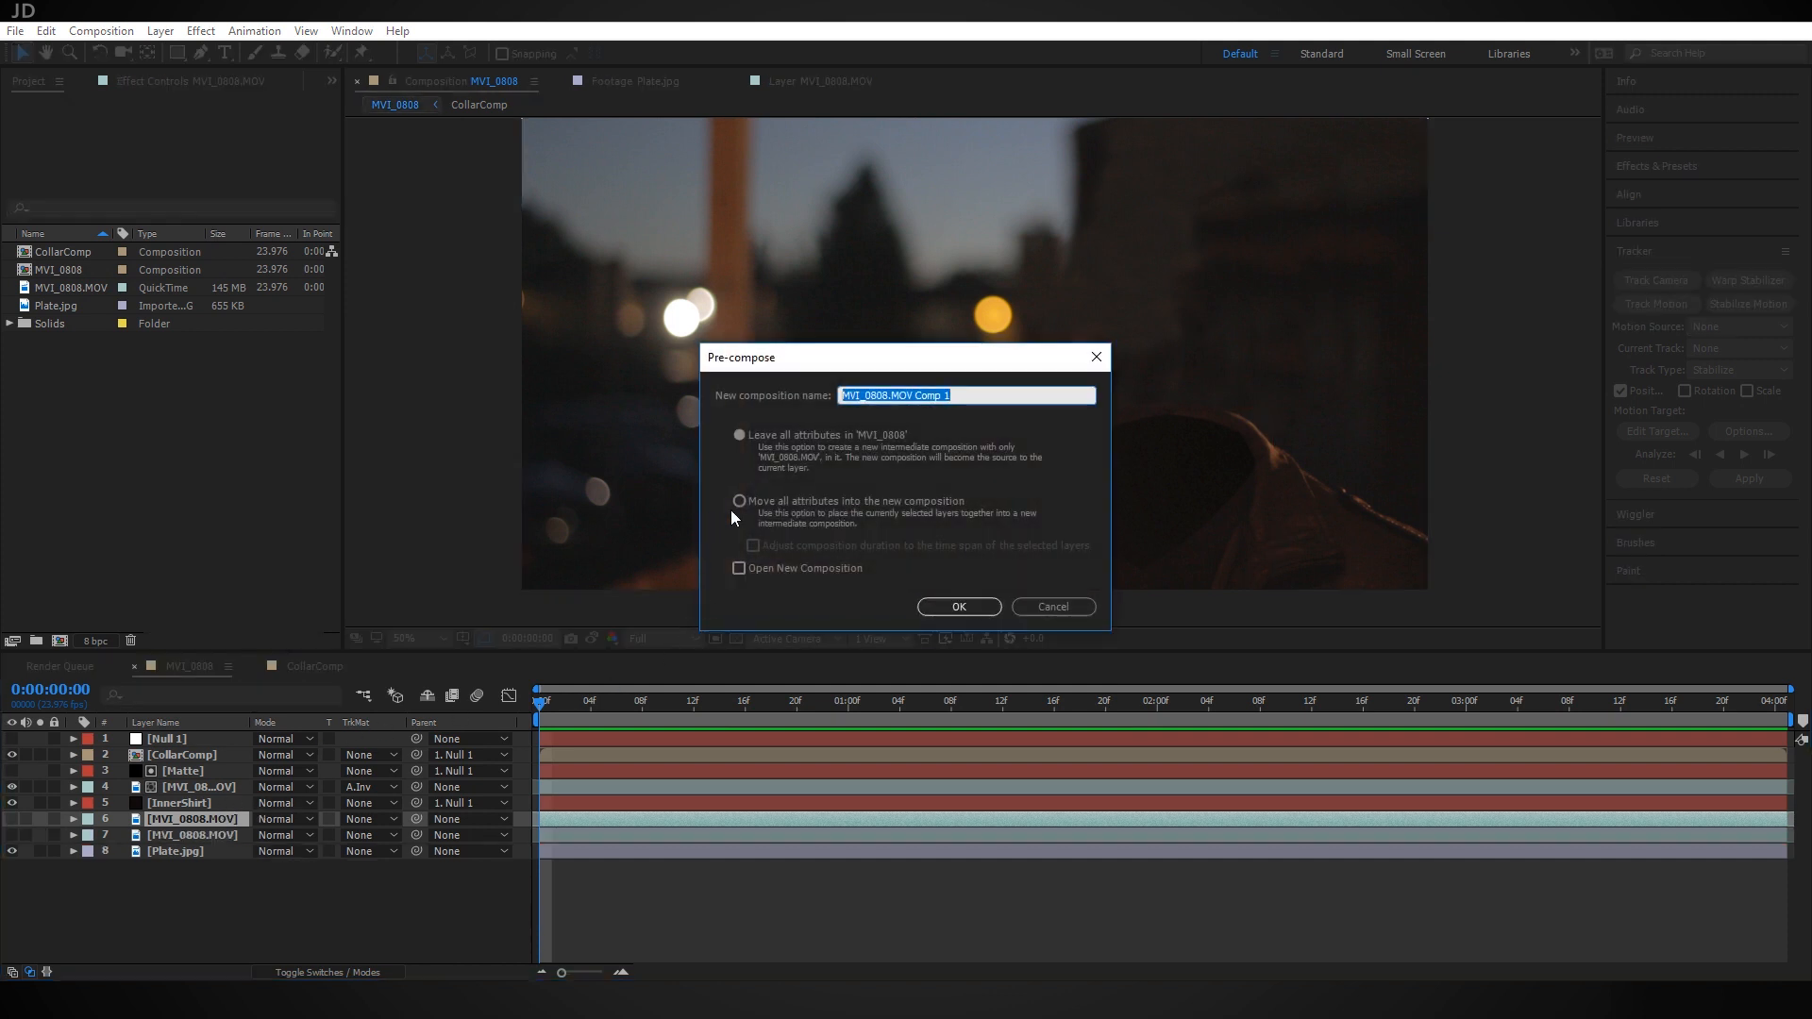
left_click(739, 501)
left_click(981, 404)
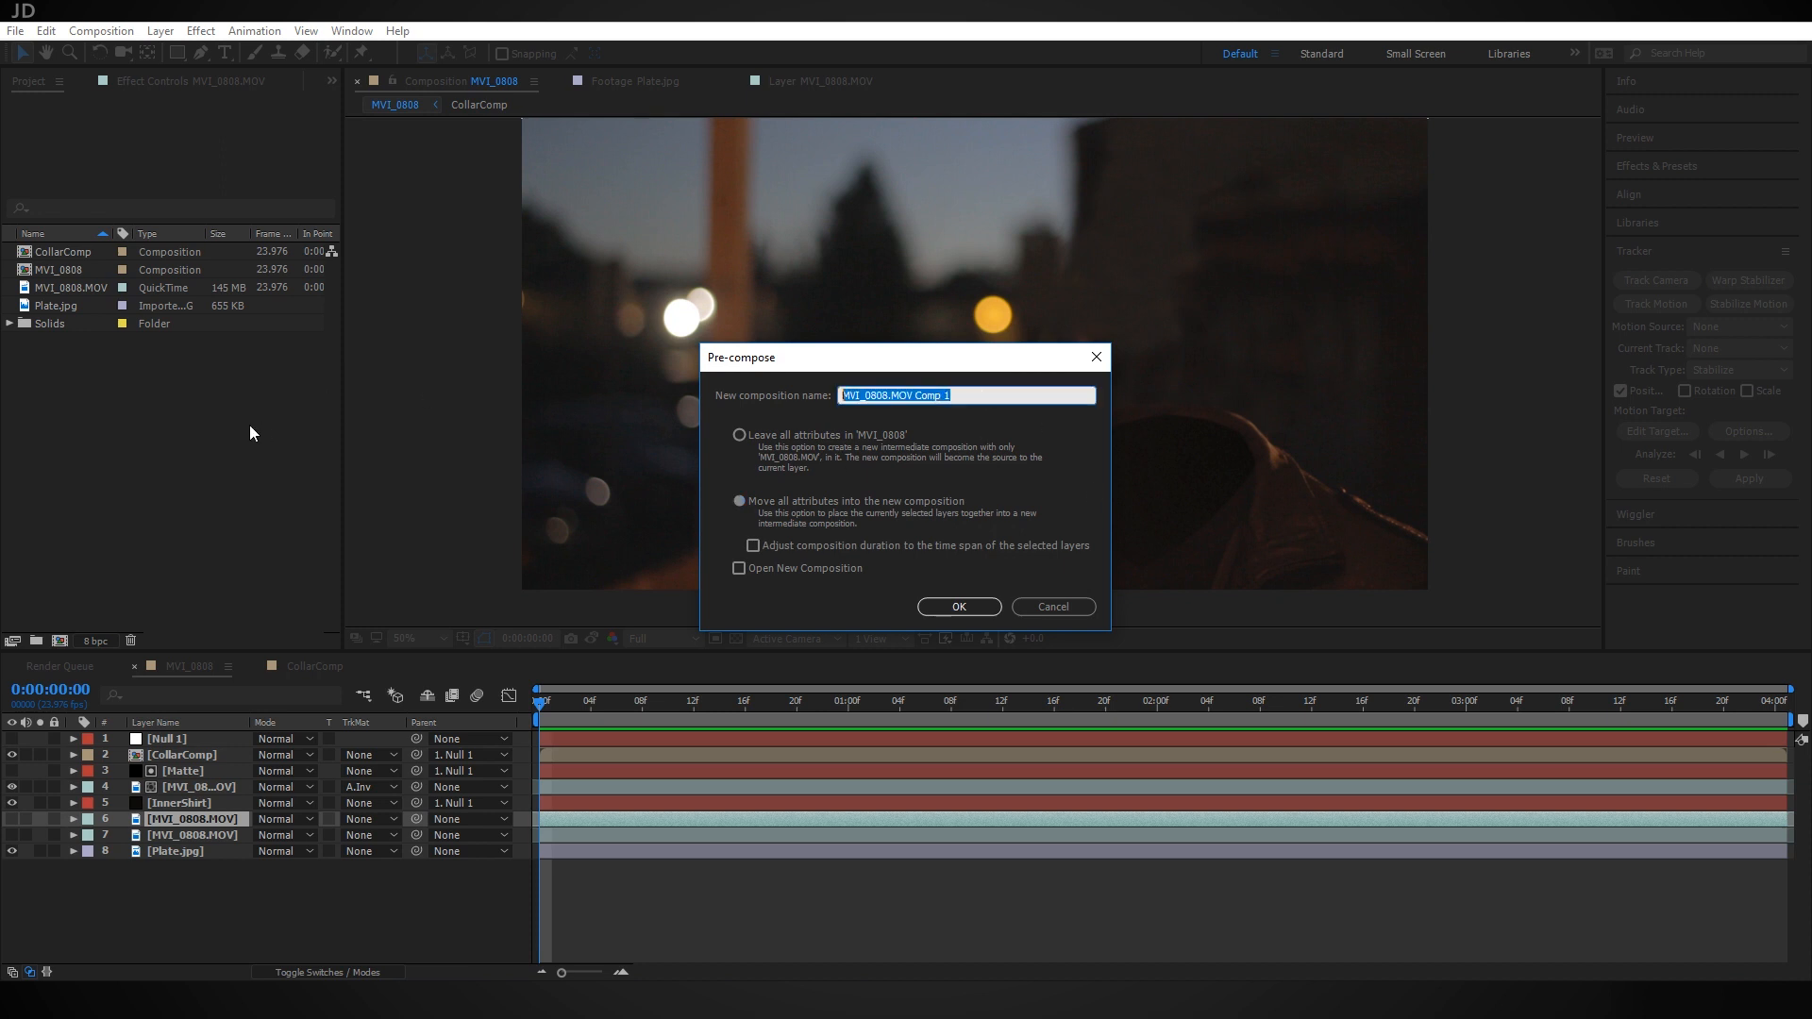
type("HeadMatte")
key("Return")
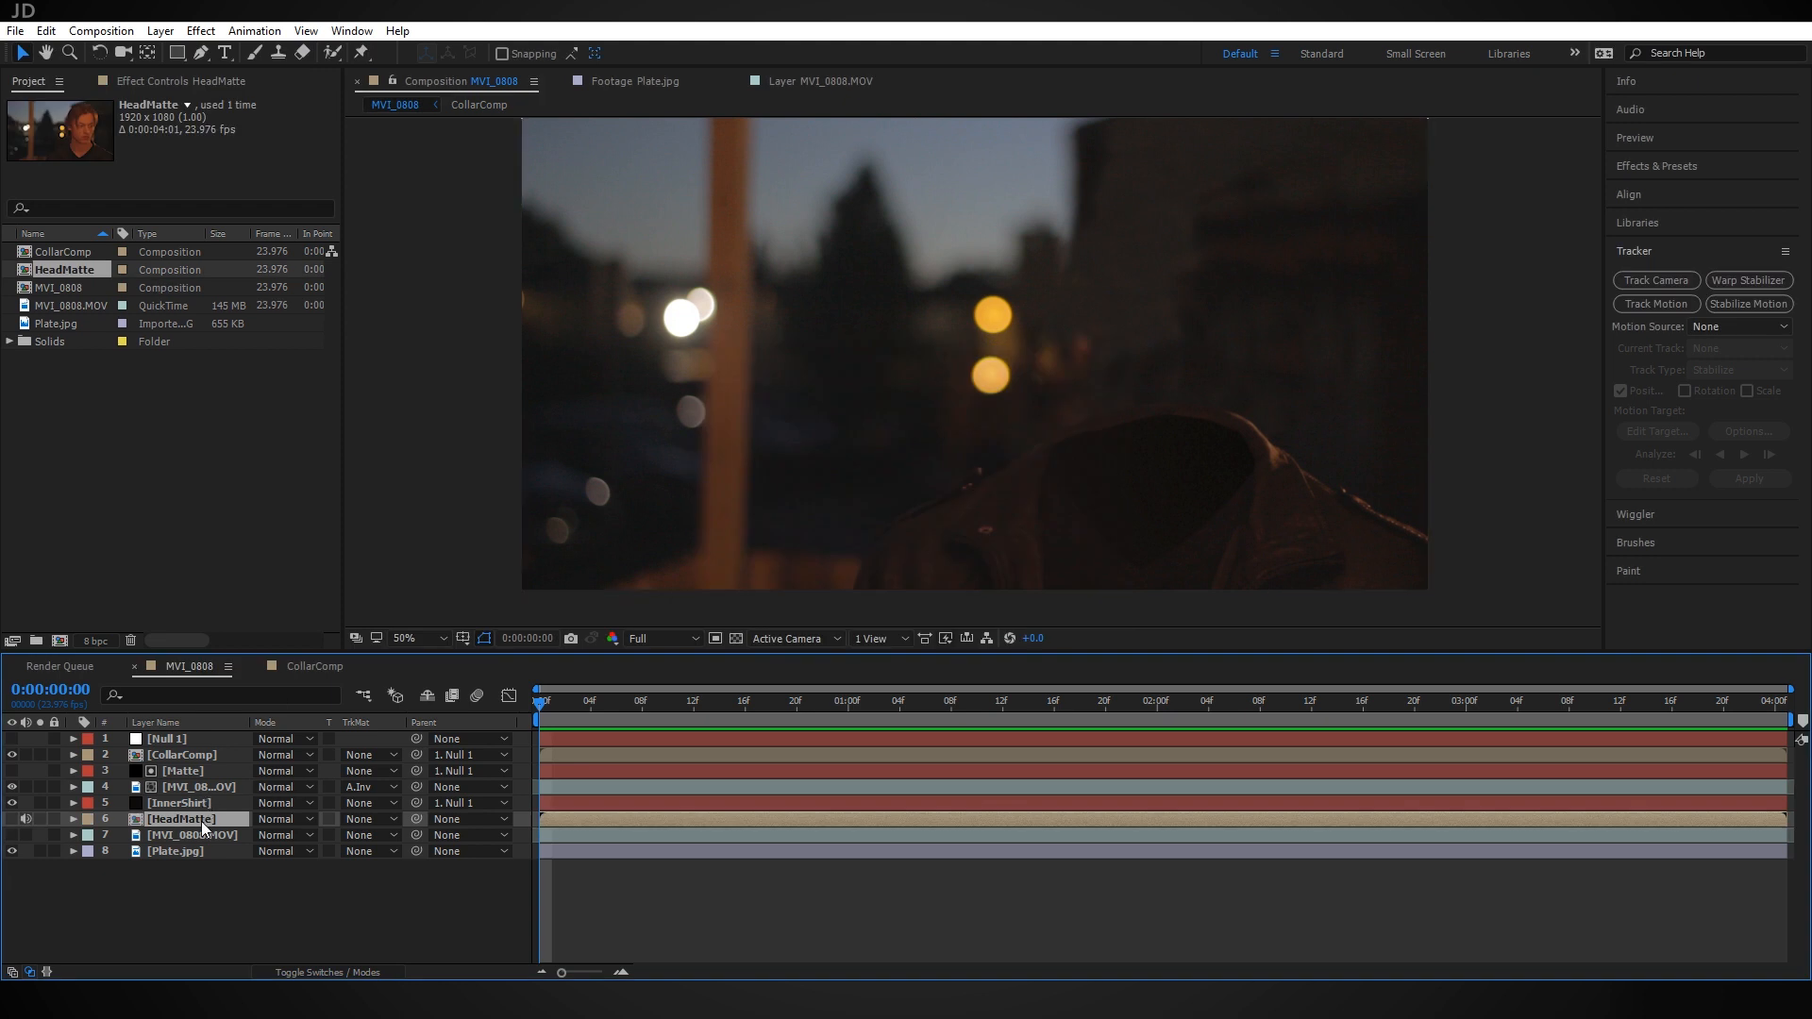
Open HeadMatte and draw a closed Pen mask on MVI_0808.MOV along the jawline and around the hair
double_click(201, 819)
left_click(219, 736)
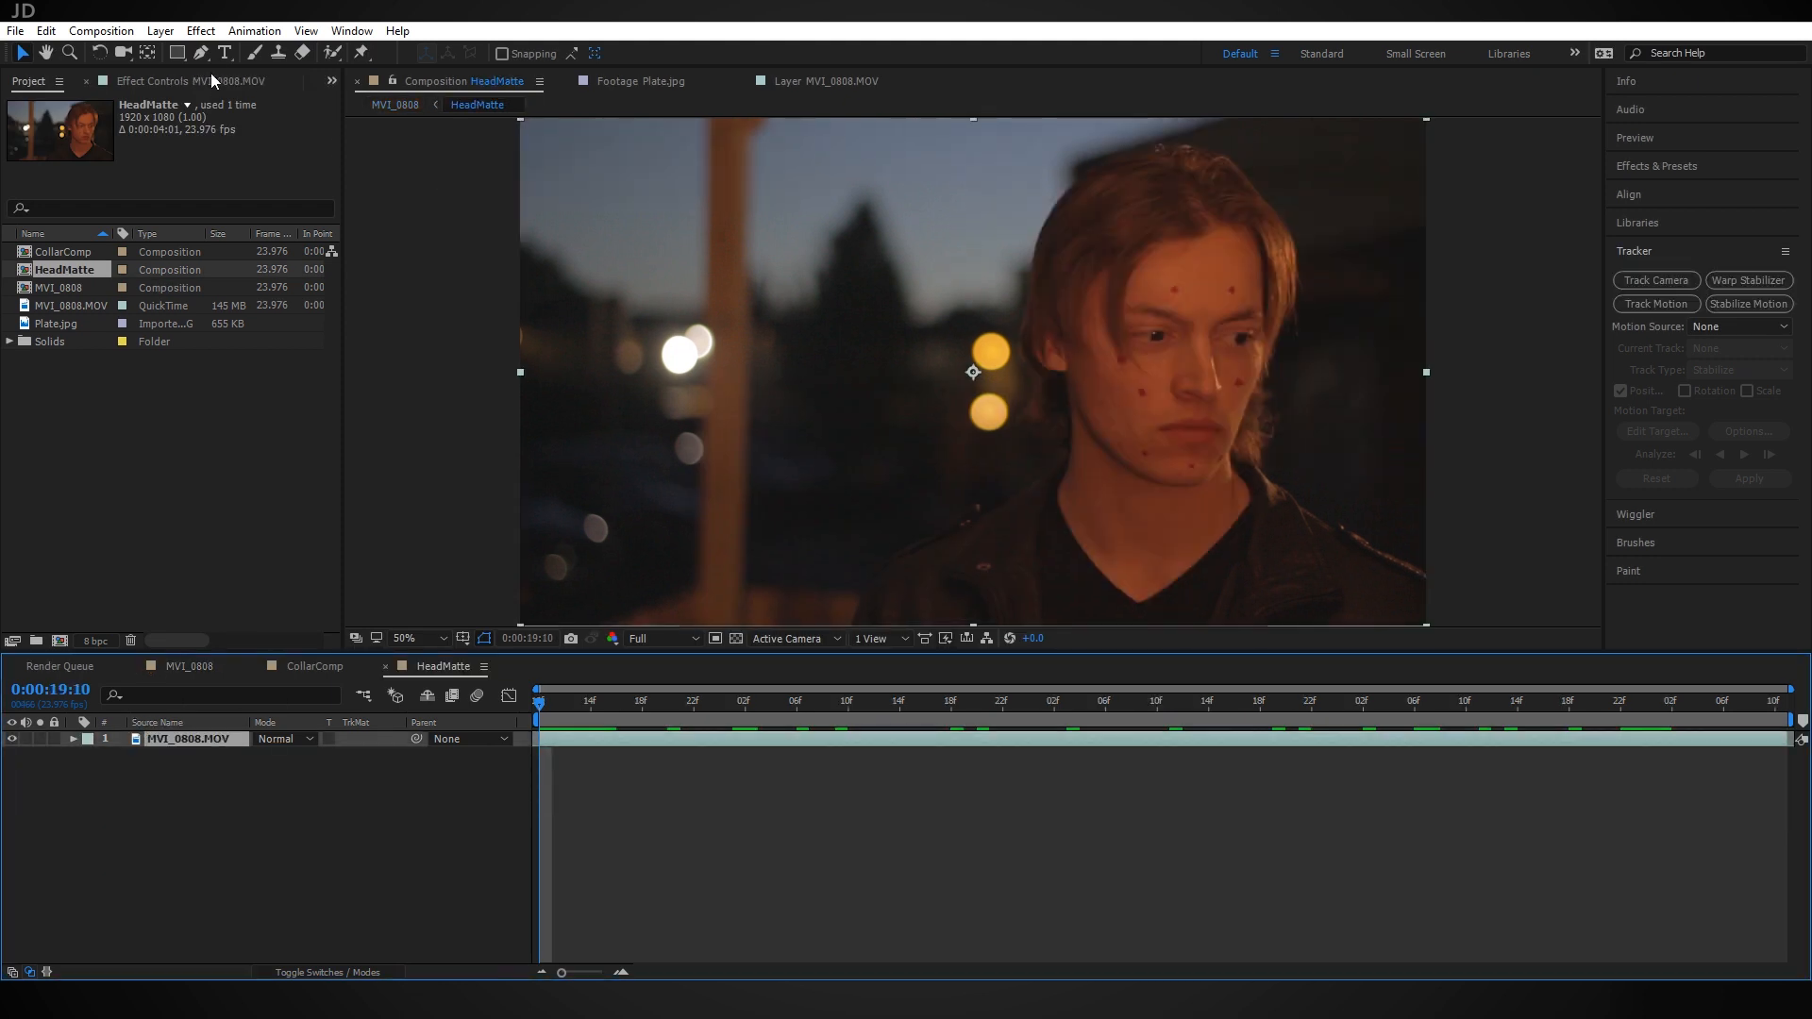
left_click(201, 54)
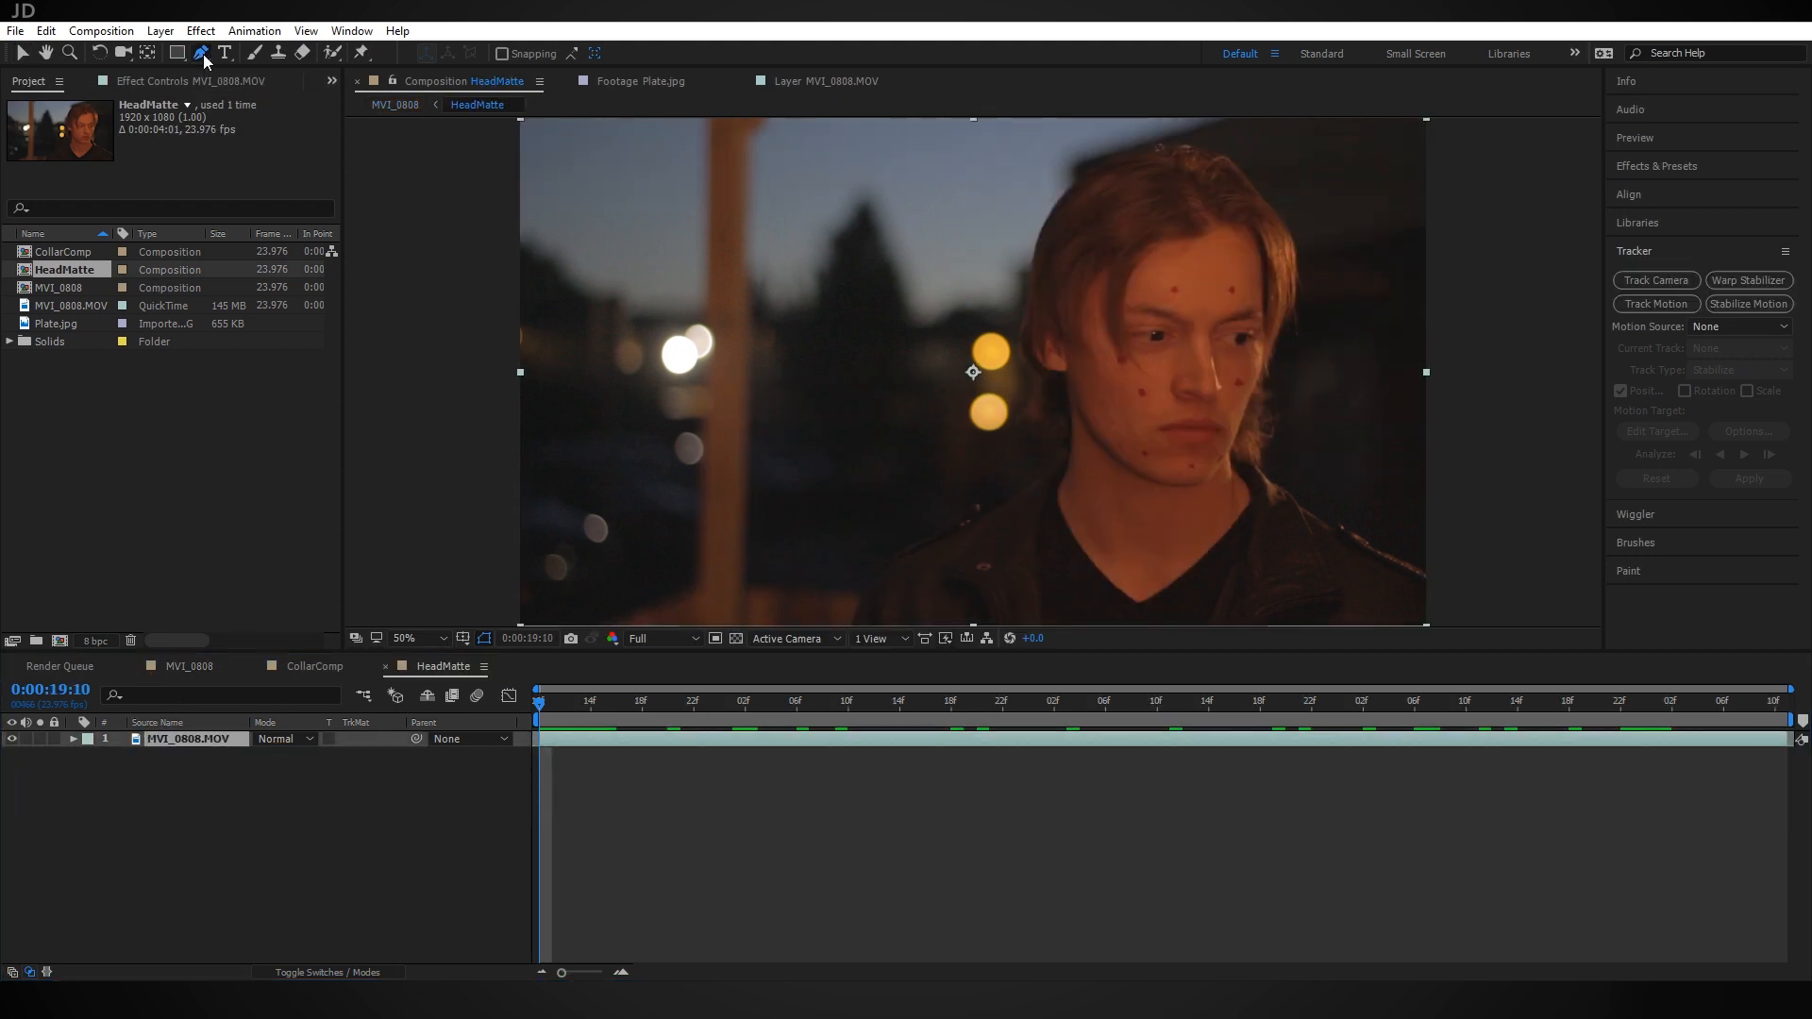
left_click(1067, 386)
left_click_drag(1094, 450, 1257, 416)
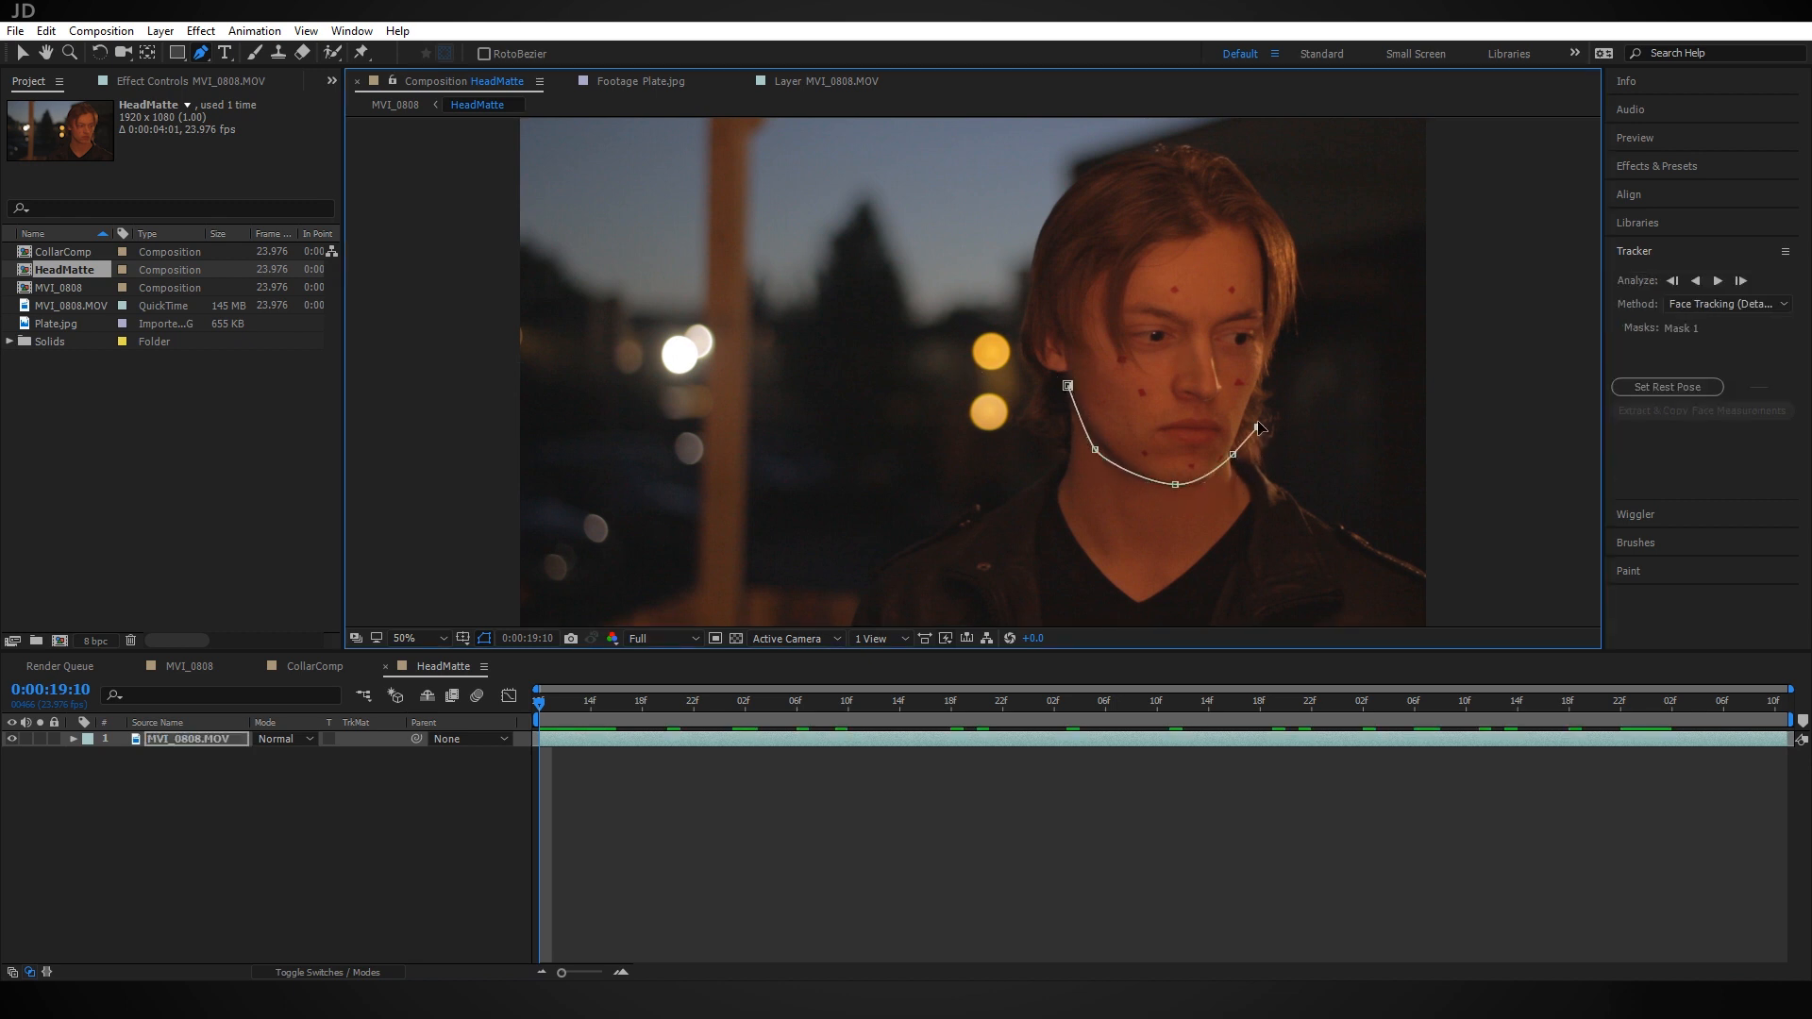
left_click_drag(1277, 322, 1281, 300)
left_click_drag(1266, 199, 1171, 151)
left_click_drag(1076, 183, 1064, 195)
left_click_drag(1038, 275, 1028, 317)
left_click(1025, 354)
left_click_drag(1046, 402, 1087, 438)
Start keyframing the head mask's path at the first frame and refit the mask around 0:00:20:11
left_click(163, 744)
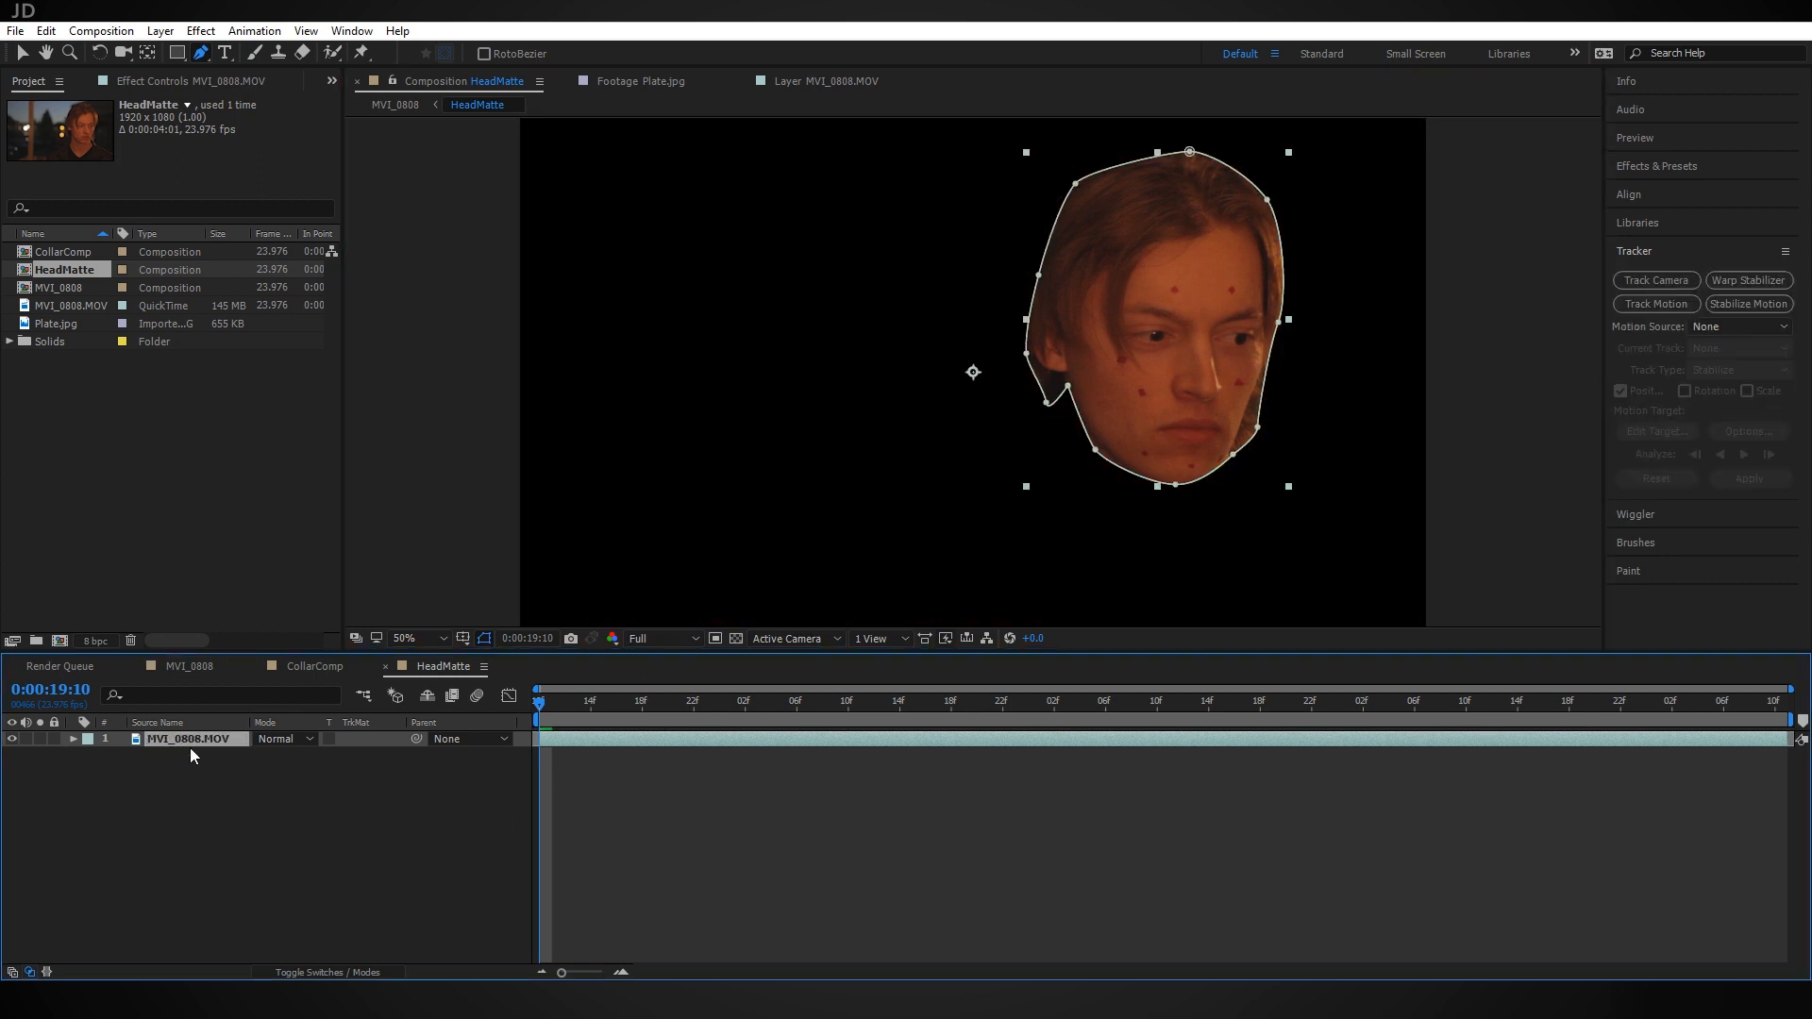
key("m")
left_click(136, 771)
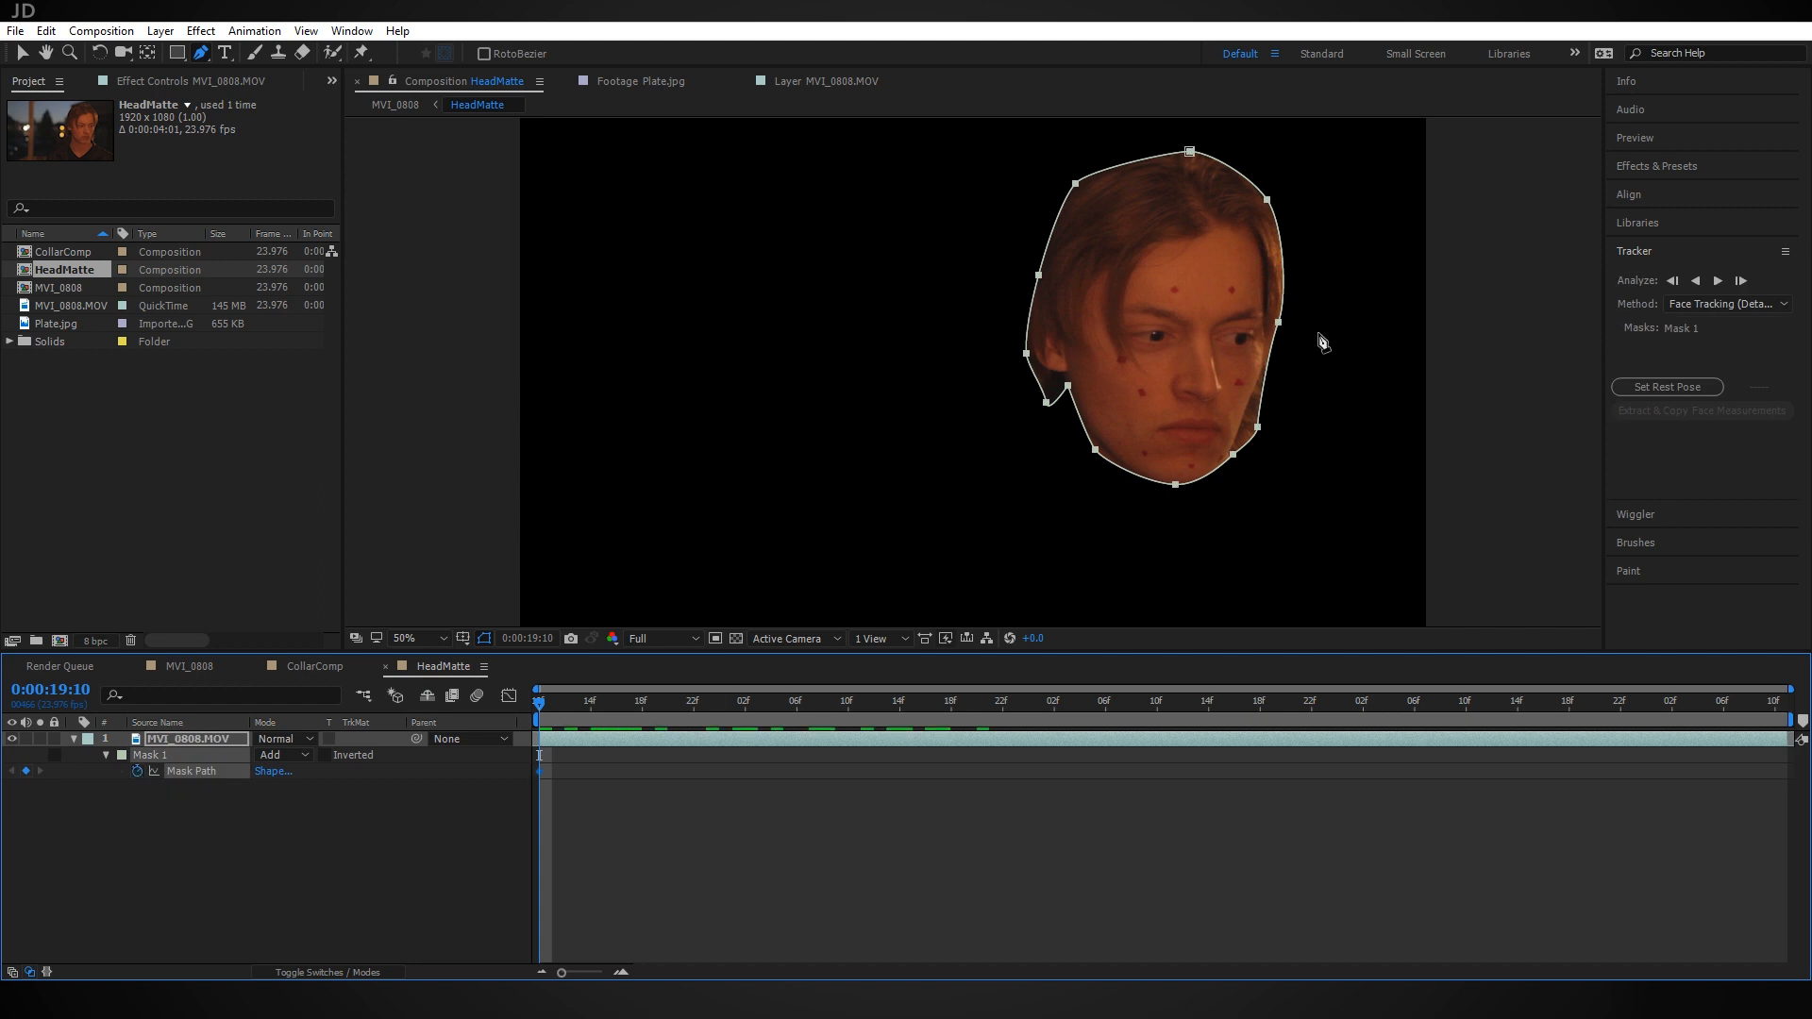
left_click(861, 703)
left_click(23, 54)
left_click_drag(1046, 401, 1043, 415)
Refit the mask's points to the head's outline around 0:00:21:06
left_click(1105, 703)
left_click(975, 330)
left_click_drag(1071, 195, 1072, 176)
left_click_drag(1185, 164, 1186, 143)
left_click_drag(1263, 212, 1279, 223)
Reshape the mask around the jaw, hair and ear to match the head around 0:00:21:21
left_click_drag(1105, 703, 1299, 728)
left_click_drag(1090, 464, 1081, 476)
left_click_drag(1170, 499, 1230, 434)
left_click_drag(1253, 440, 1294, 440)
left_click_drag(1283, 319, 1289, 339)
left_click_drag(1280, 226, 1268, 225)
mouse_move(1076, 182)
left_mouse_down()
mouse_move(1043, 190)
mouse_move(1063, 202)
left_mouse_up()
left_click_drag(1032, 283, 1026, 260)
left_click_drag(1022, 369, 1061, 416)
Refit the head mask near the clip's last frame and return to the first frame
left_click_drag(1299, 703, 1774, 703)
left_click_drag(1081, 475, 1083, 463)
left_click_drag(1138, 492, 1139, 472)
left_click_drag(1063, 202, 1213, 150)
left_click_drag(1268, 226, 1272, 184)
mouse_move(1045, 359)
left_mouse_down()
mouse_move(971, 366)
mouse_move(1056, 356)
left_mouse_up()
left_click_drag(1773, 703, 539, 705)
left_click(1135, 868)
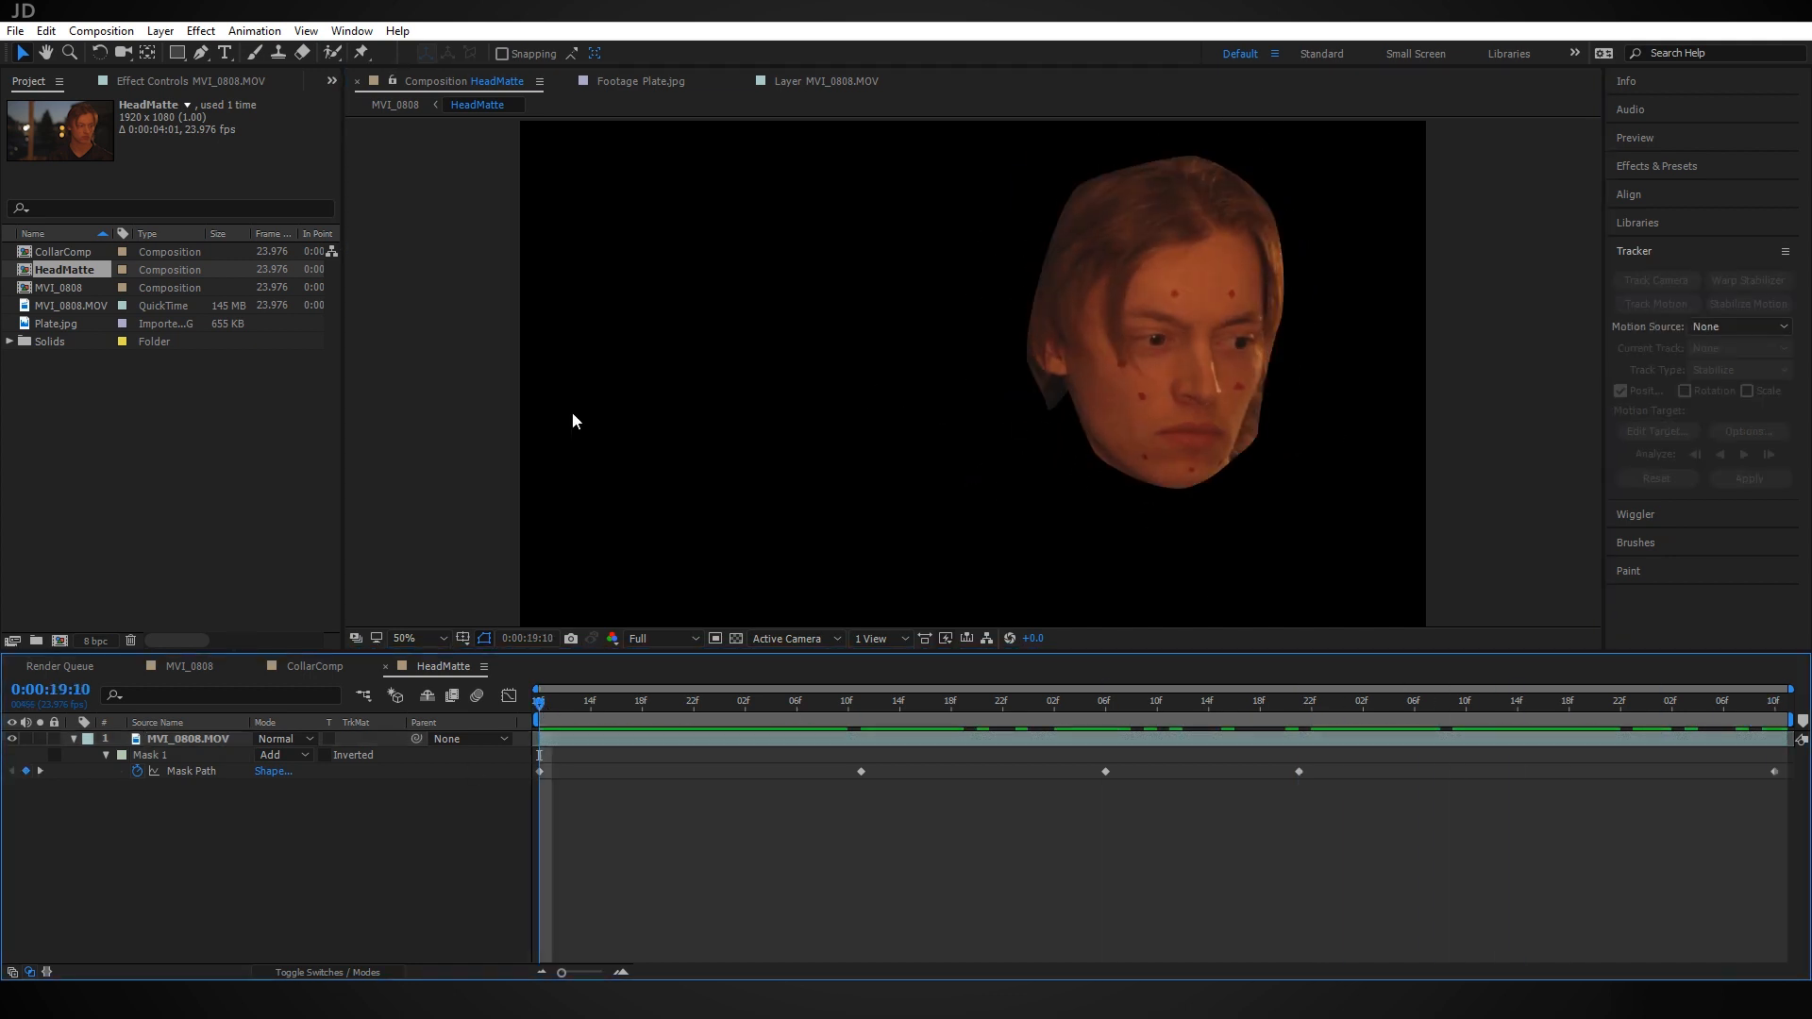
Pre-compose the masked MVI_0808.MOV layer with all attributes moved and run the 3D Camera Tracker on the result
left_click(194, 739)
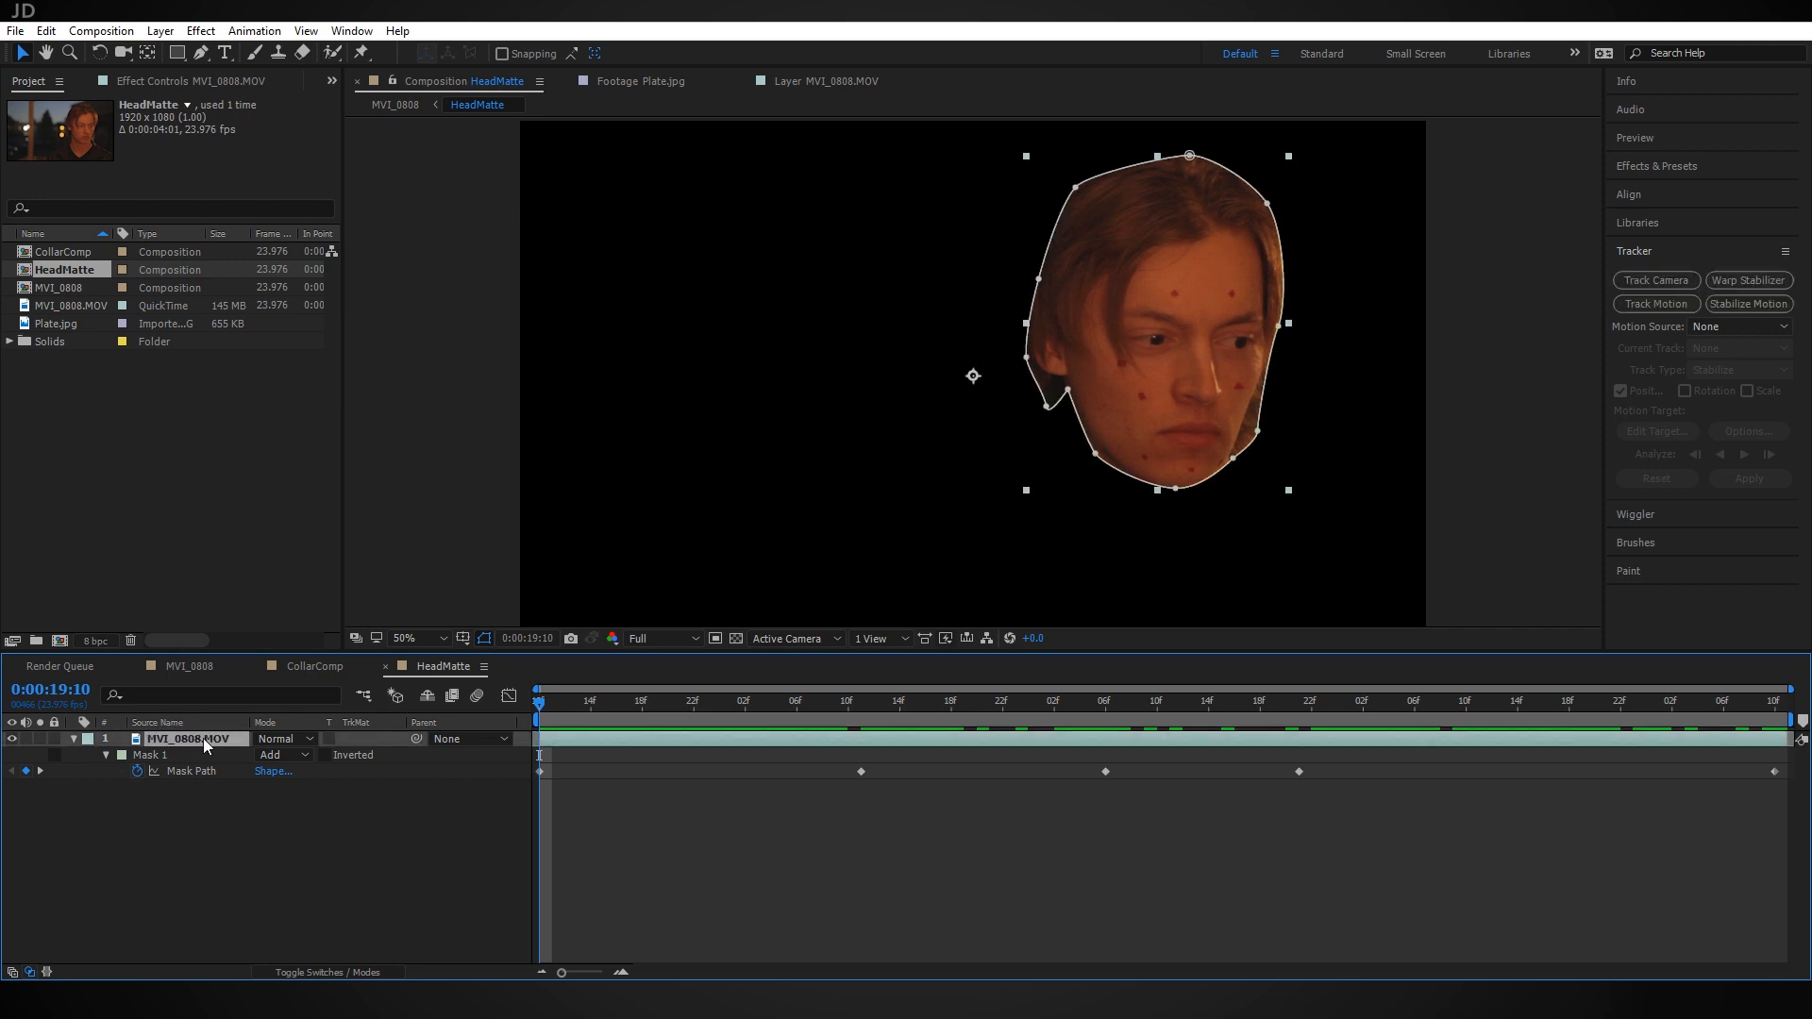
key("ctrl+shift+c")
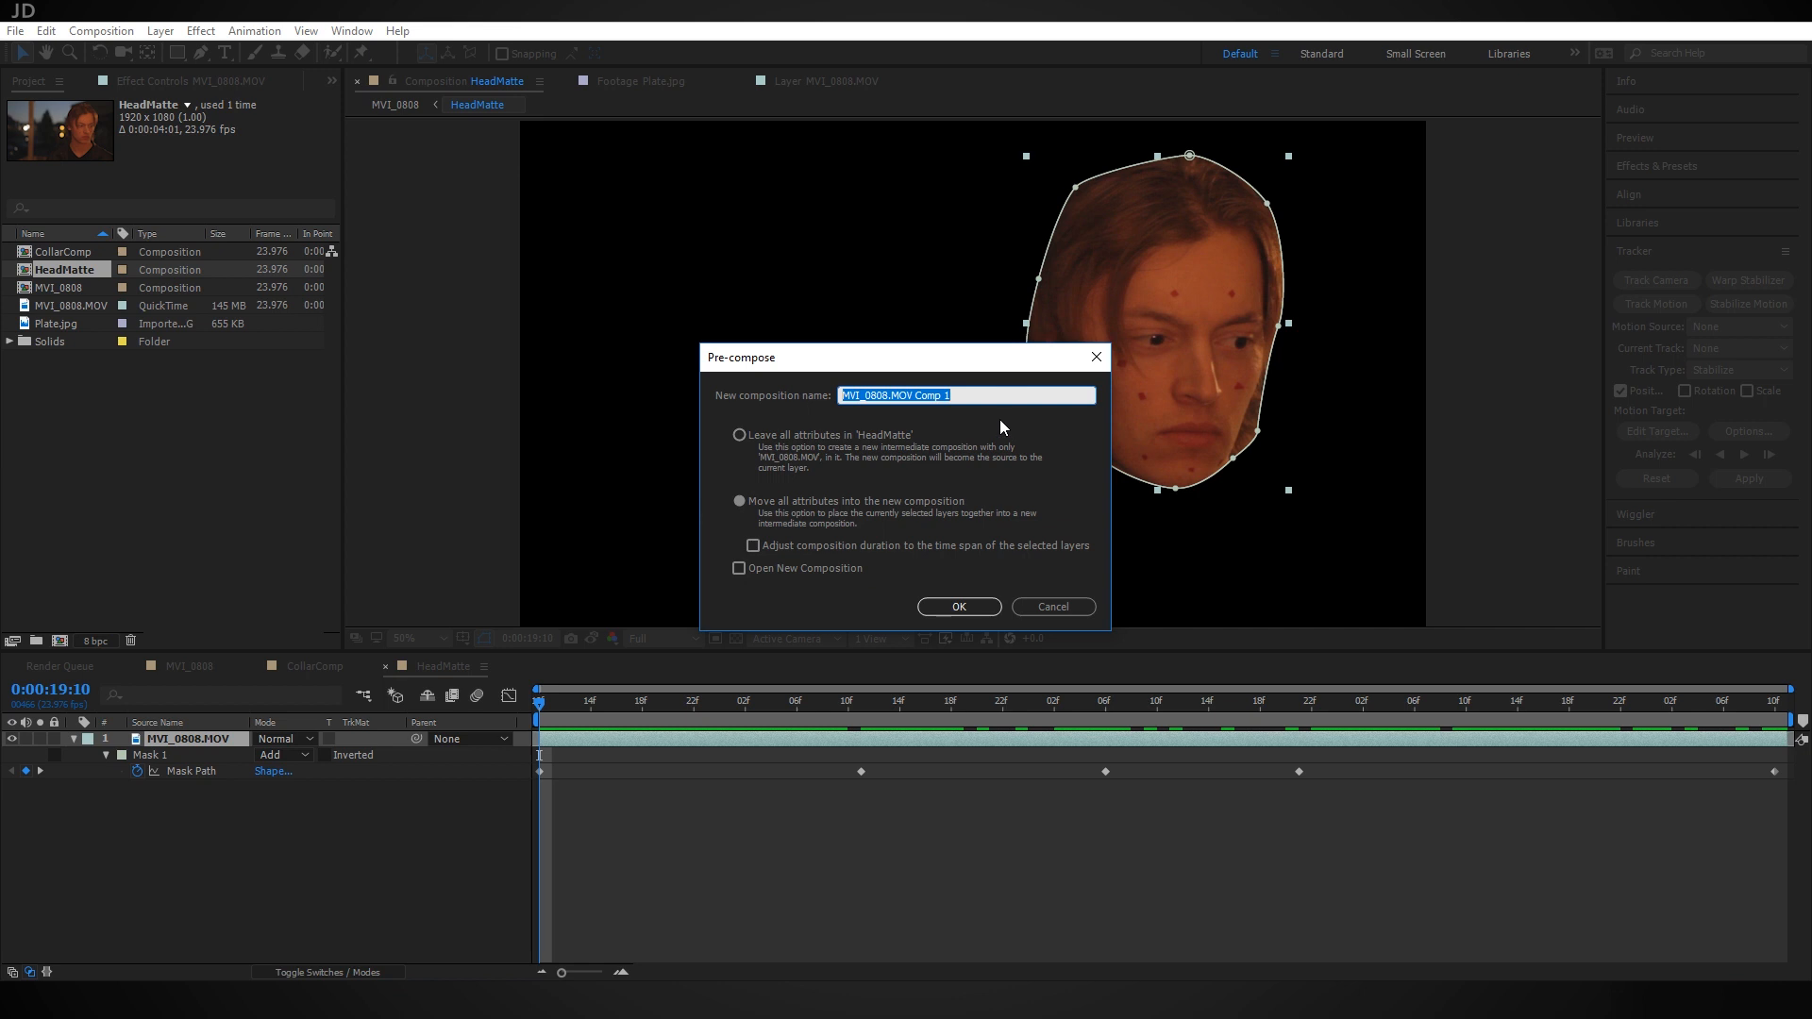
left_click(987, 606)
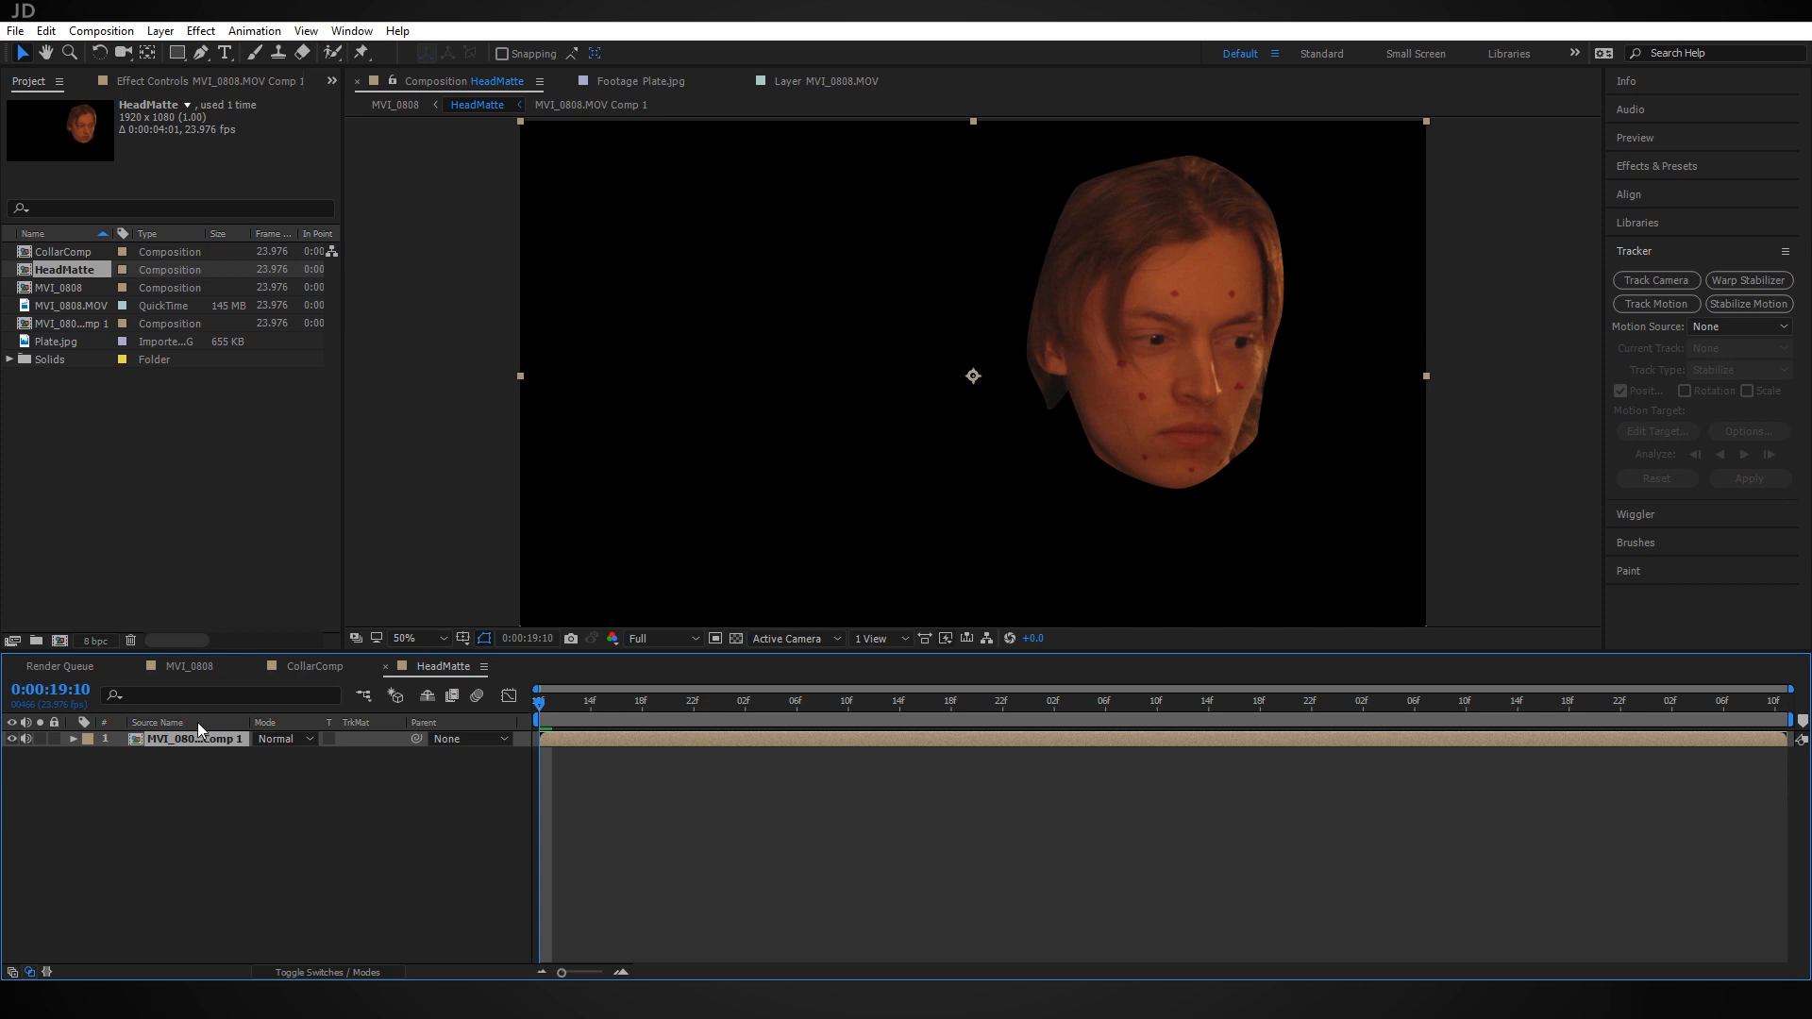
left_click(1679, 281)
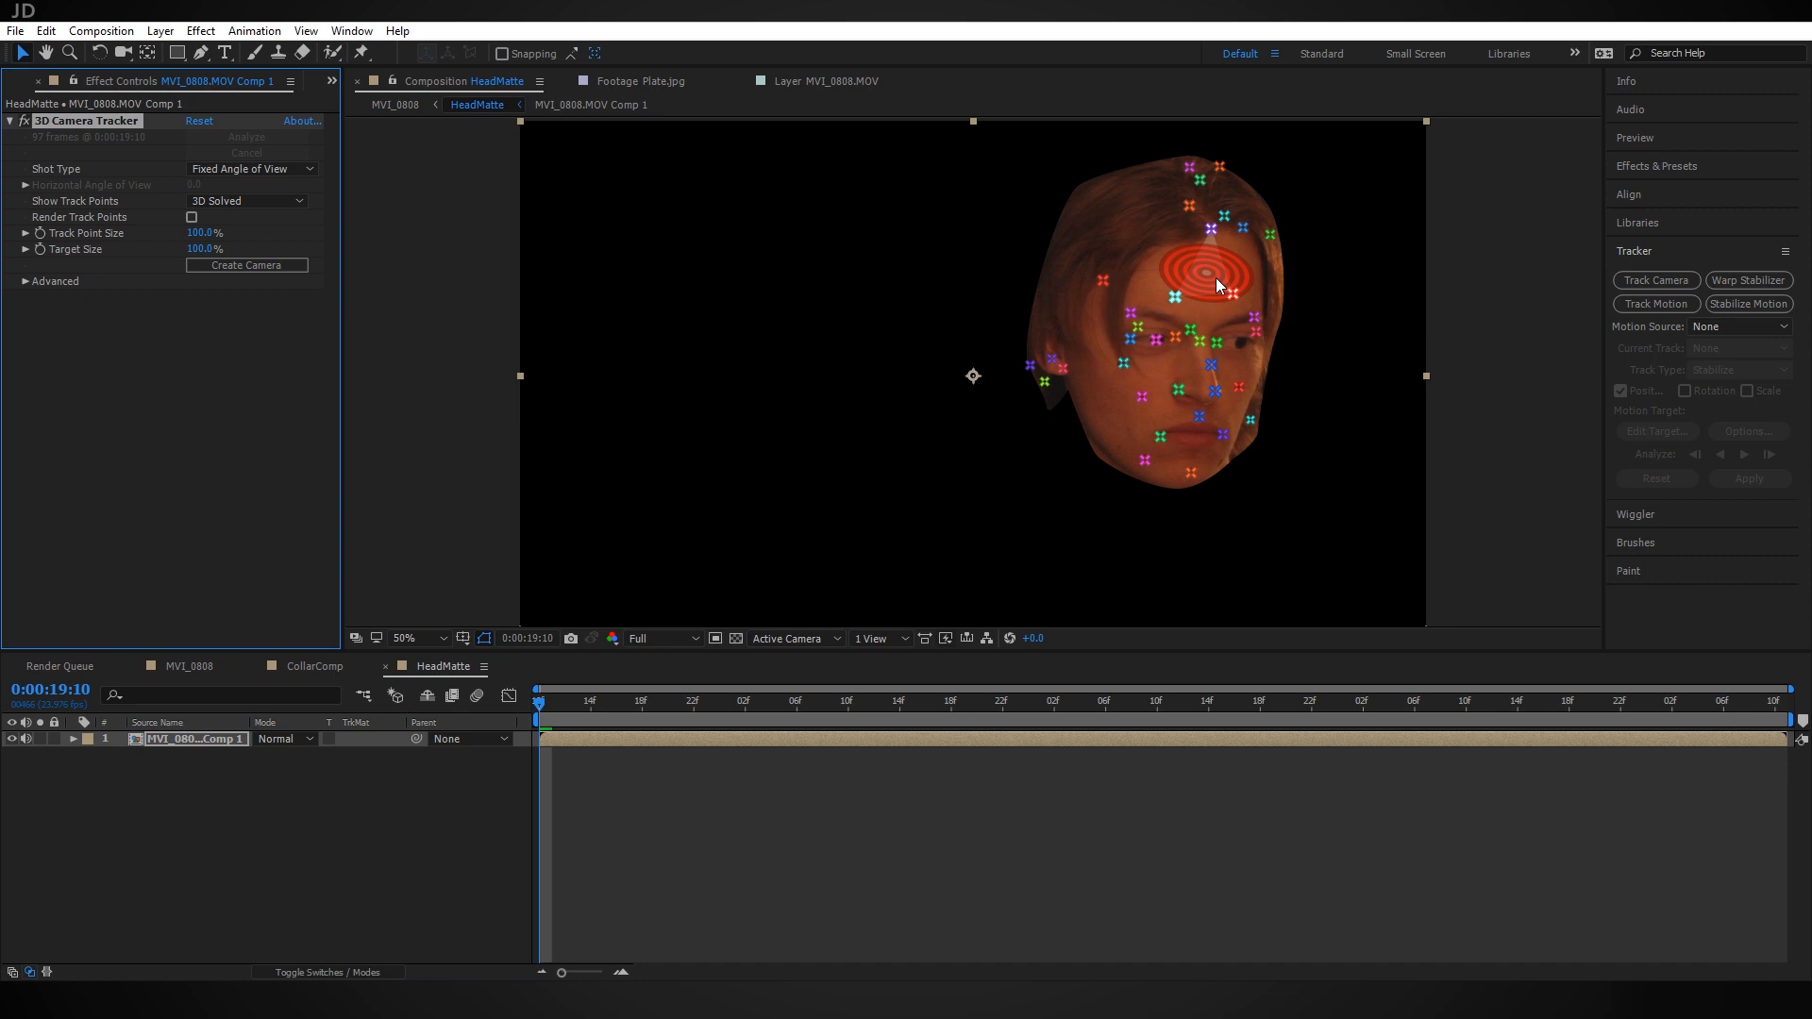
Create a tracked camera from the 3D Camera Tracker solve on the head composition layer
key("F4")
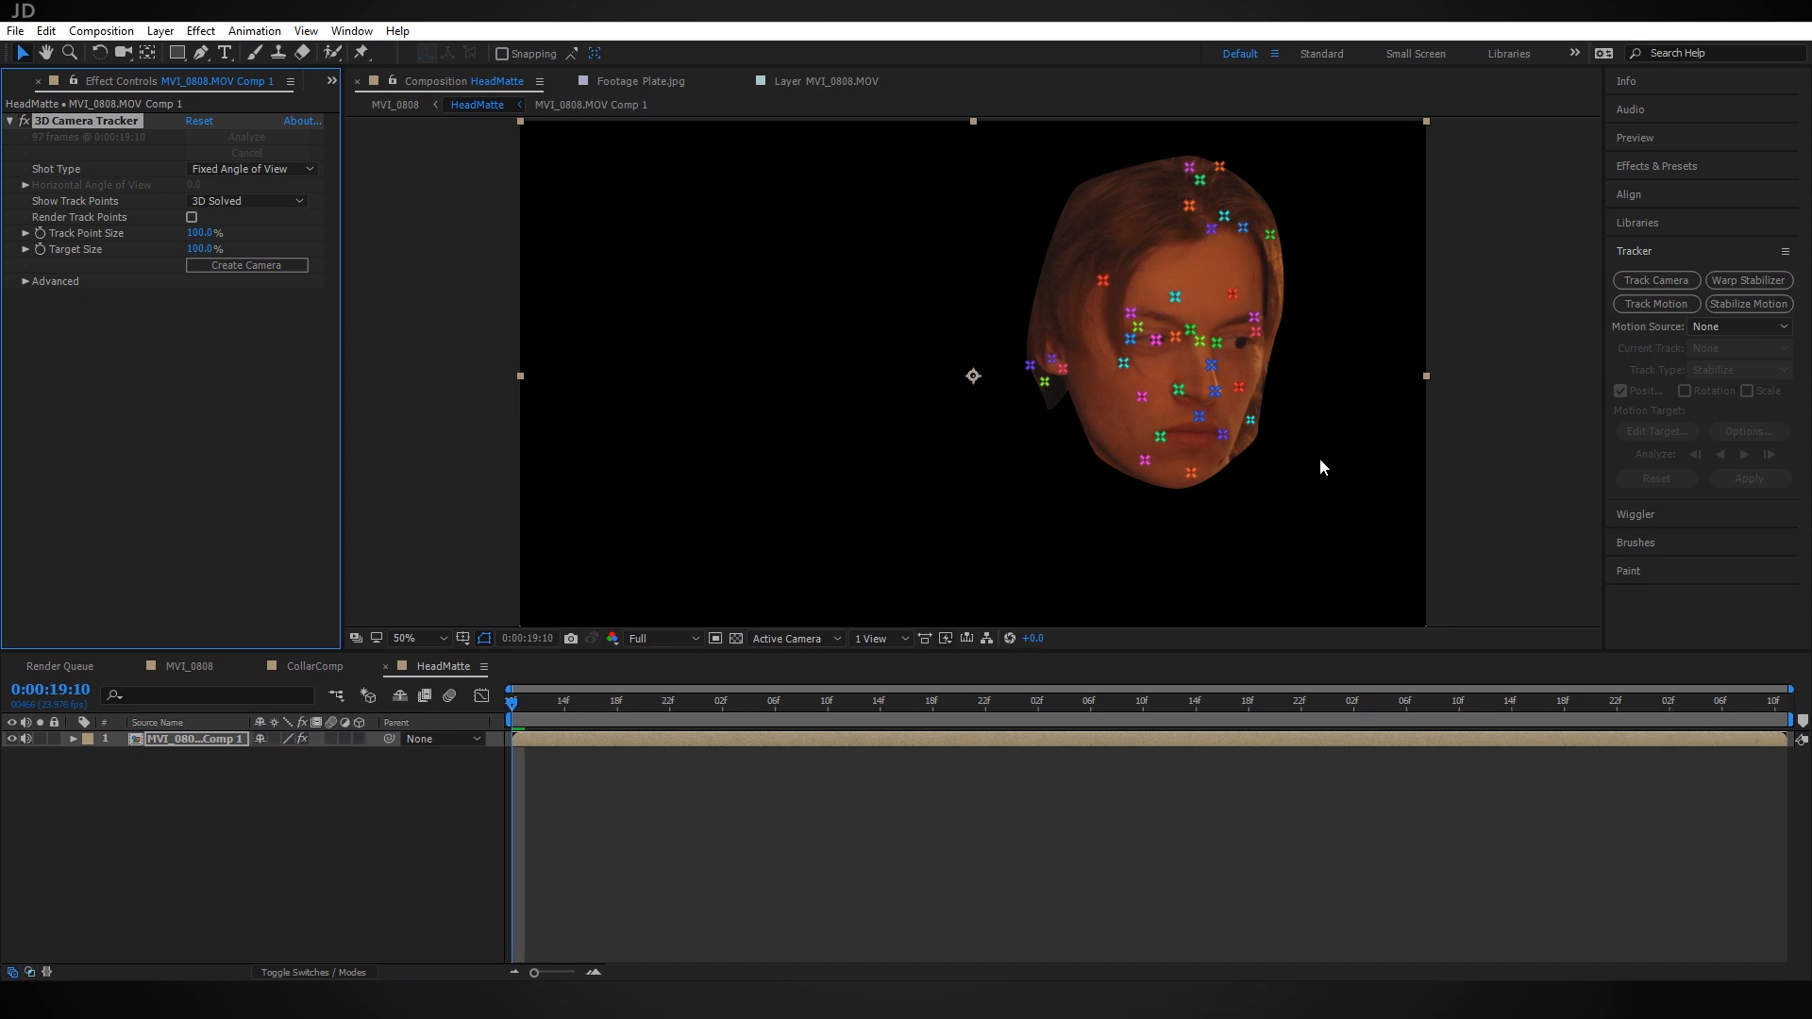
left_click(258, 263)
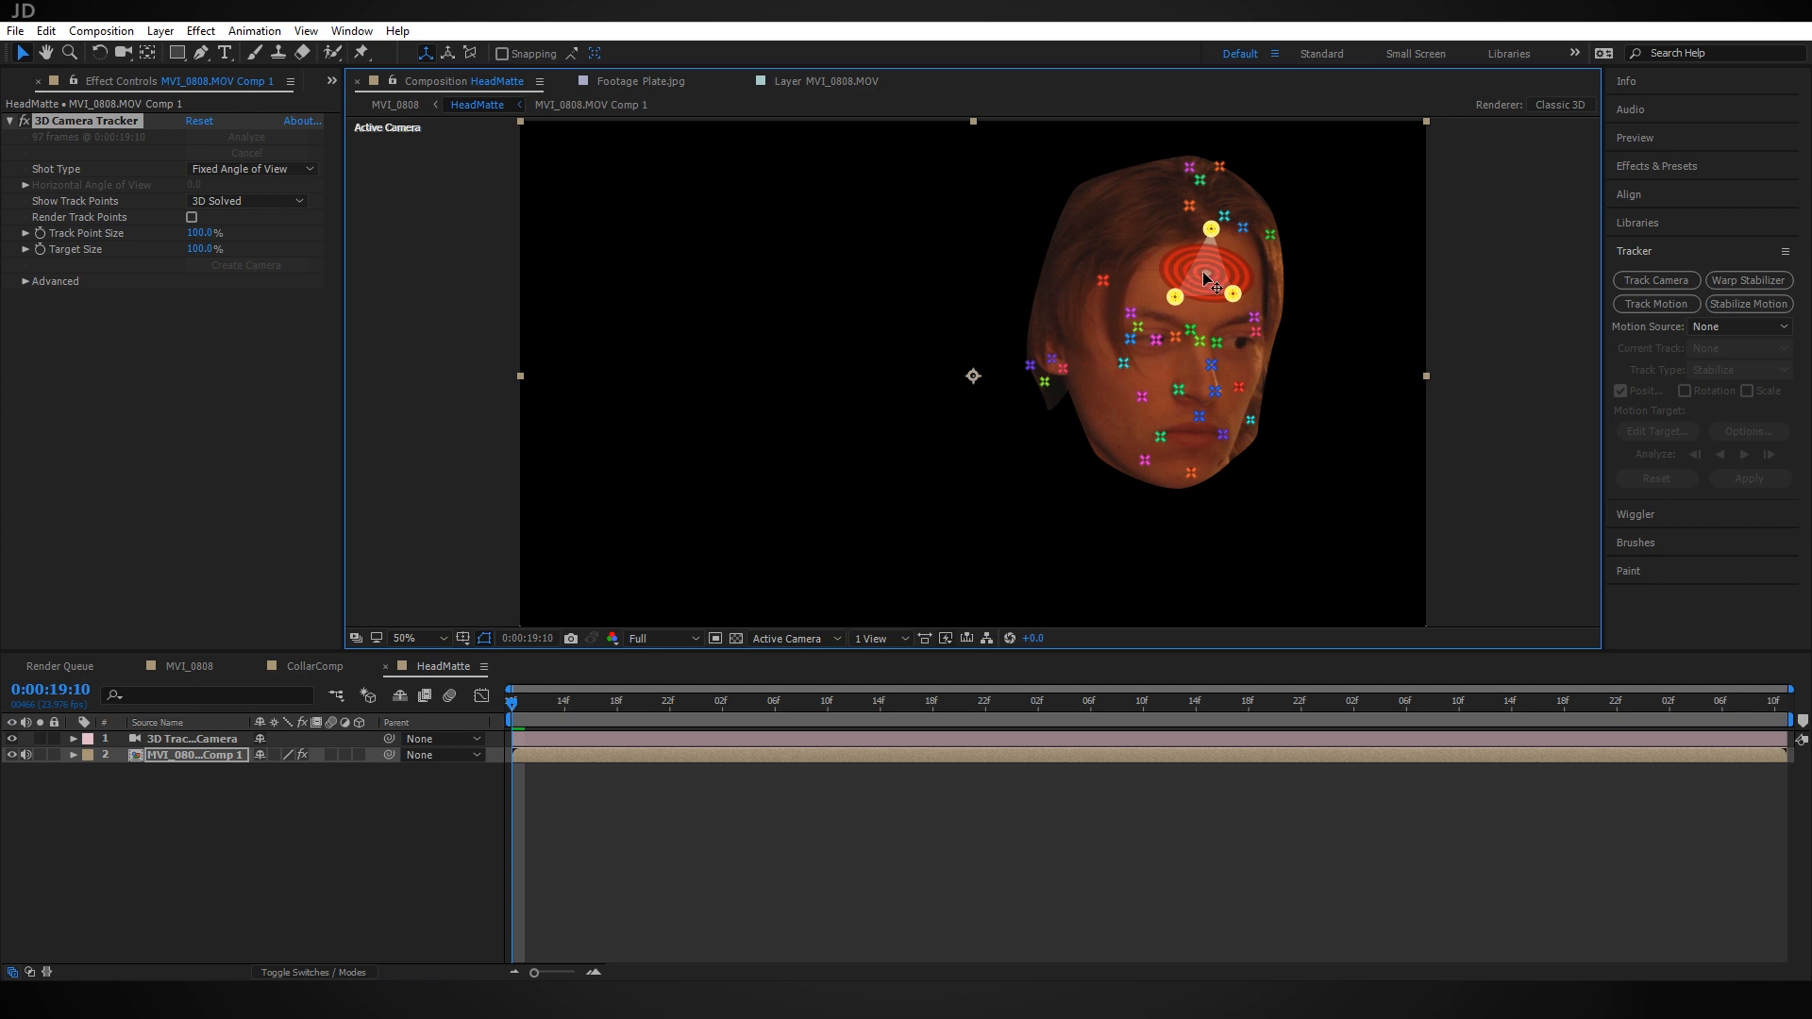
Test the head track with a solid placed on three forehead track points, and delete that solid after checking
right_click(1205, 271)
left_click(1300, 308)
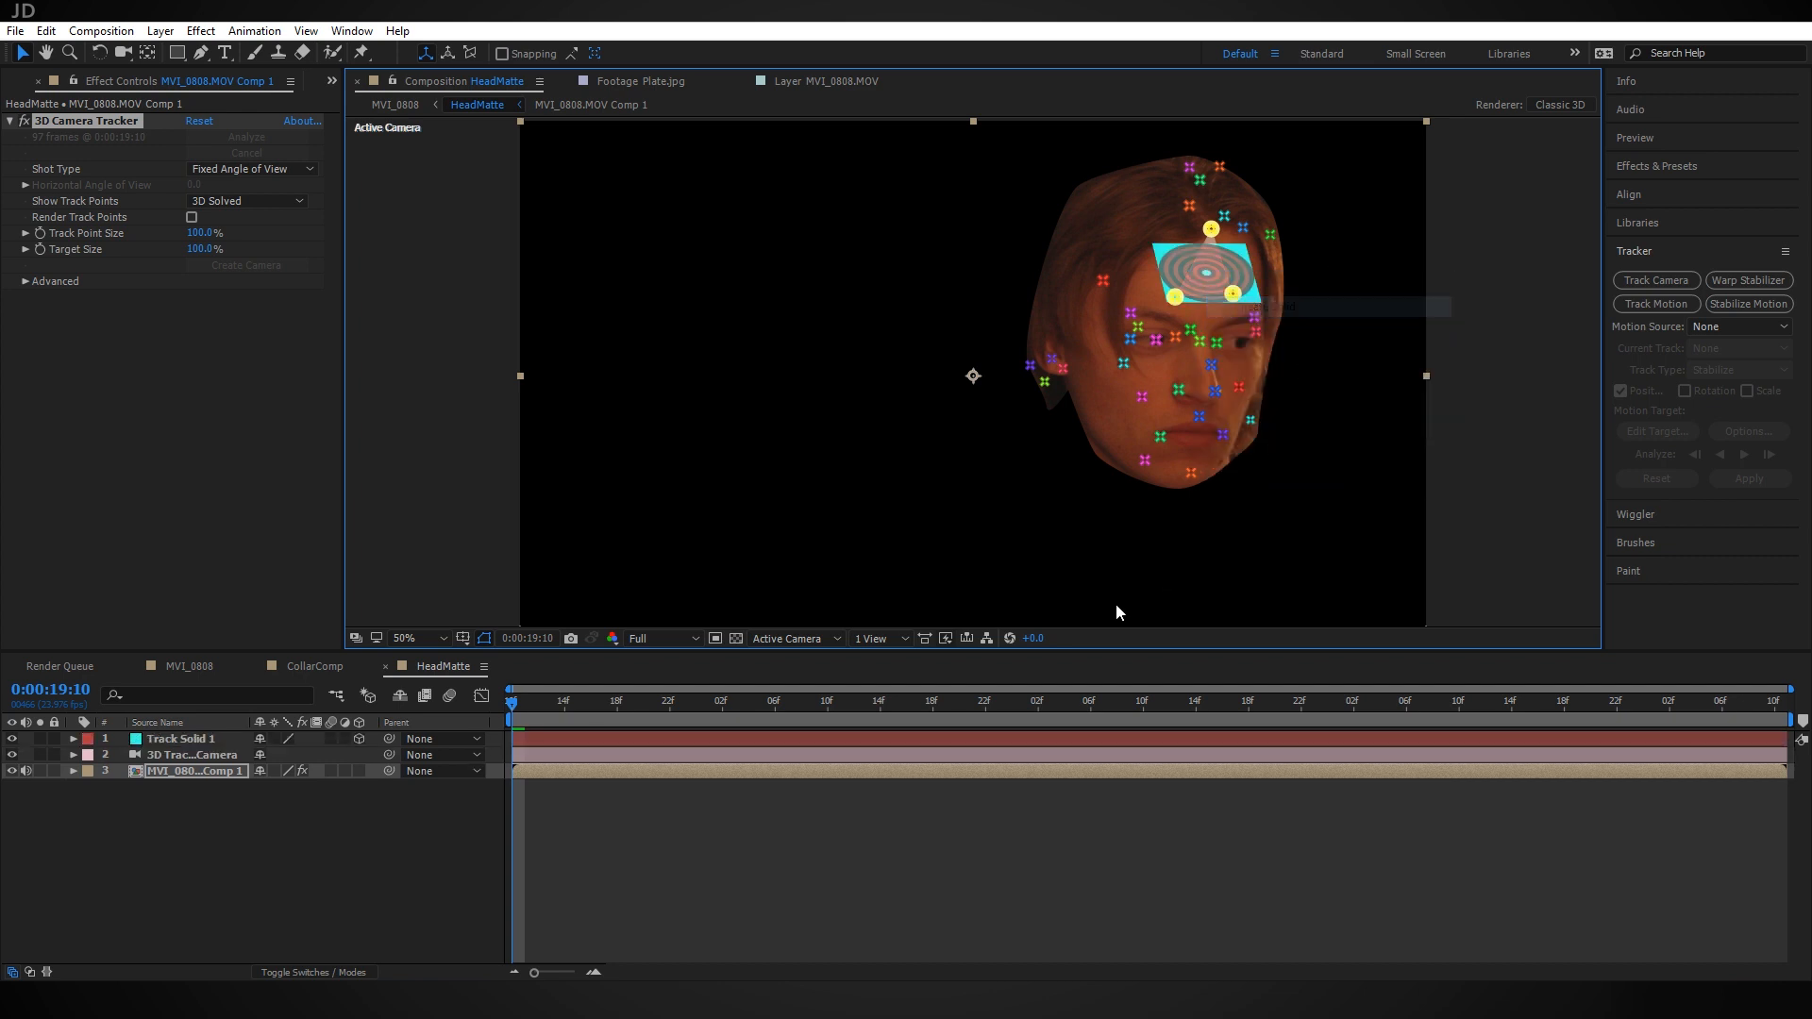
left_click(406, 908)
left_click_drag(534, 721, 313, 762)
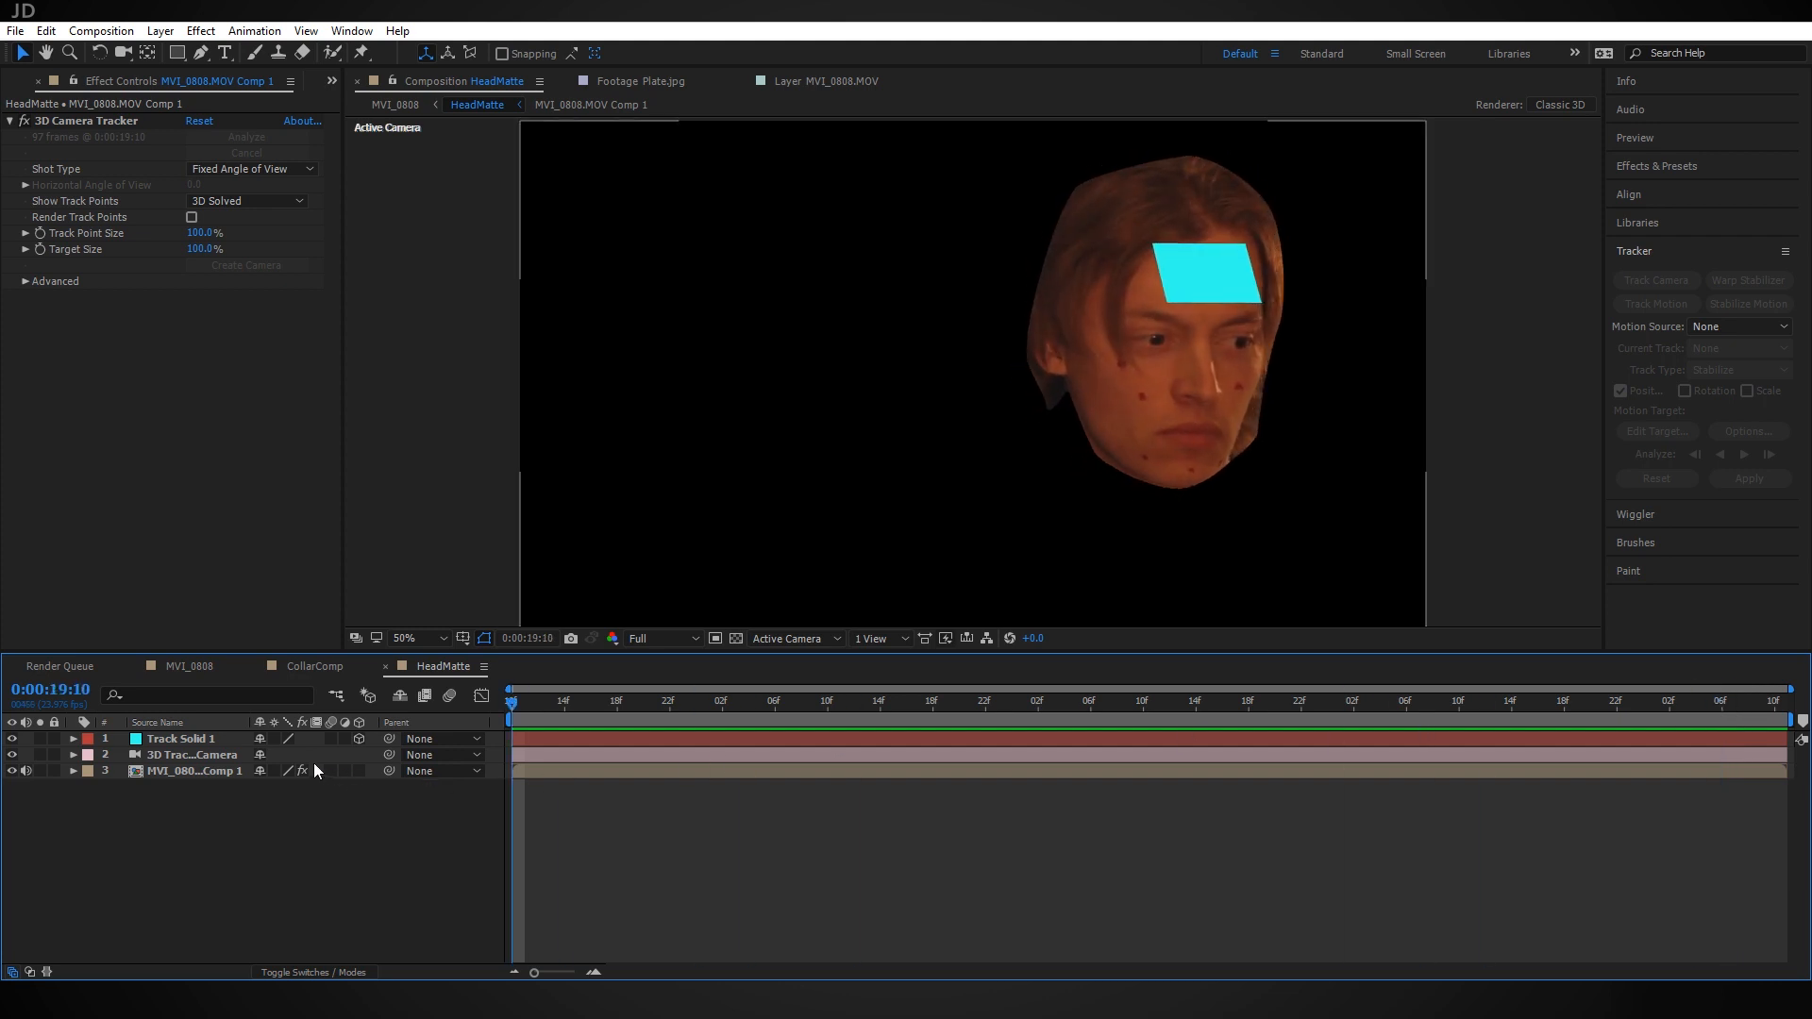
left_click(194, 736)
key("Delete")
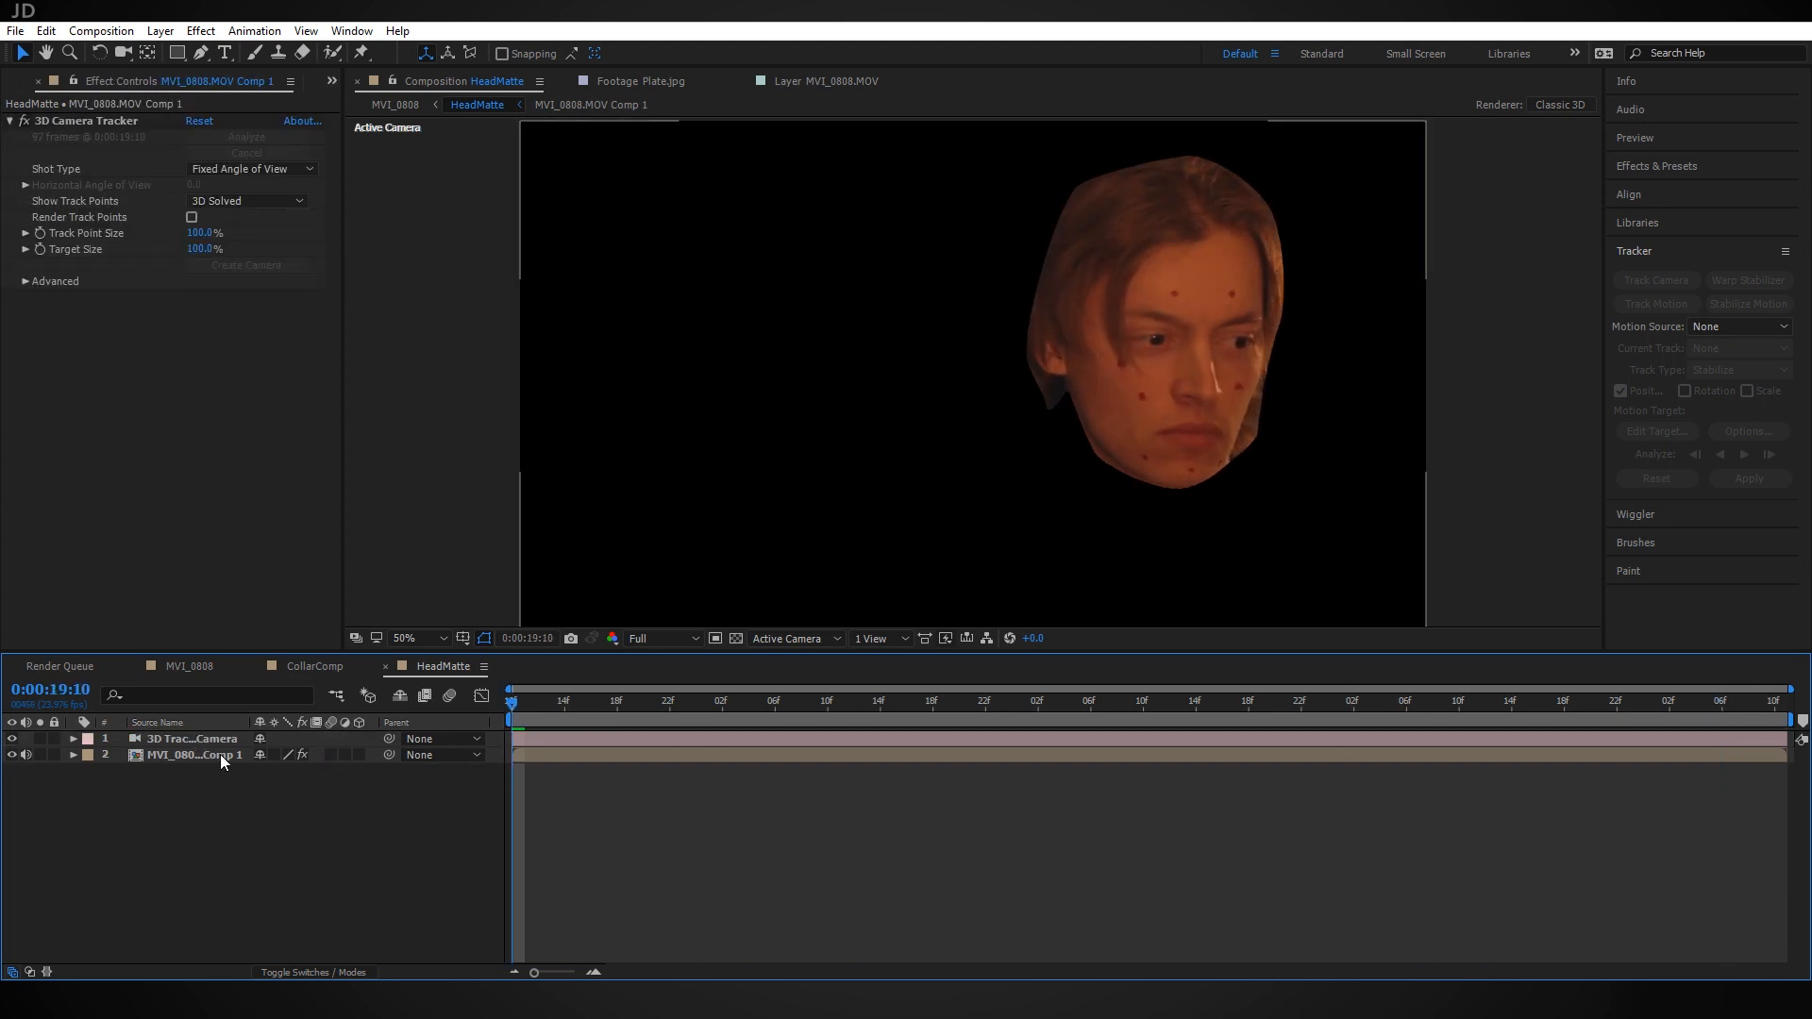
Create a new solid named Fractal and apply the Fractal Noise effect to it
key("ctrl+0")
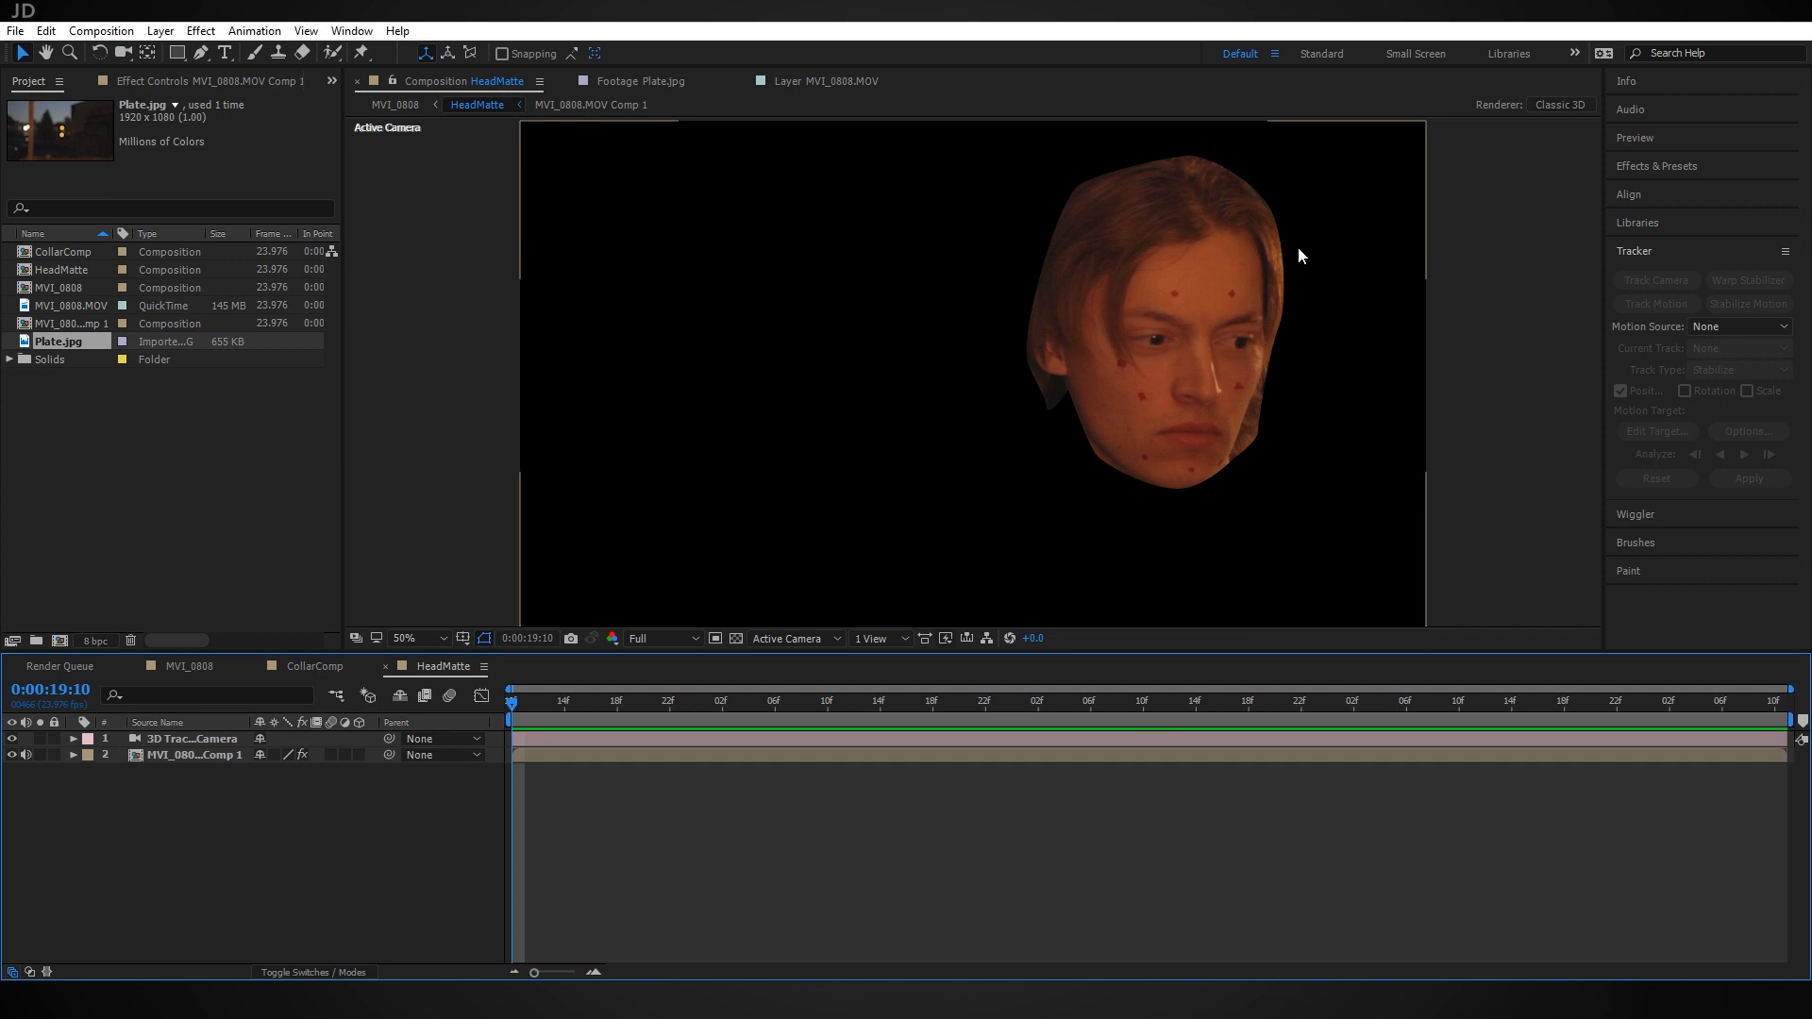
left_click(160, 31)
mouse_move(177, 55)
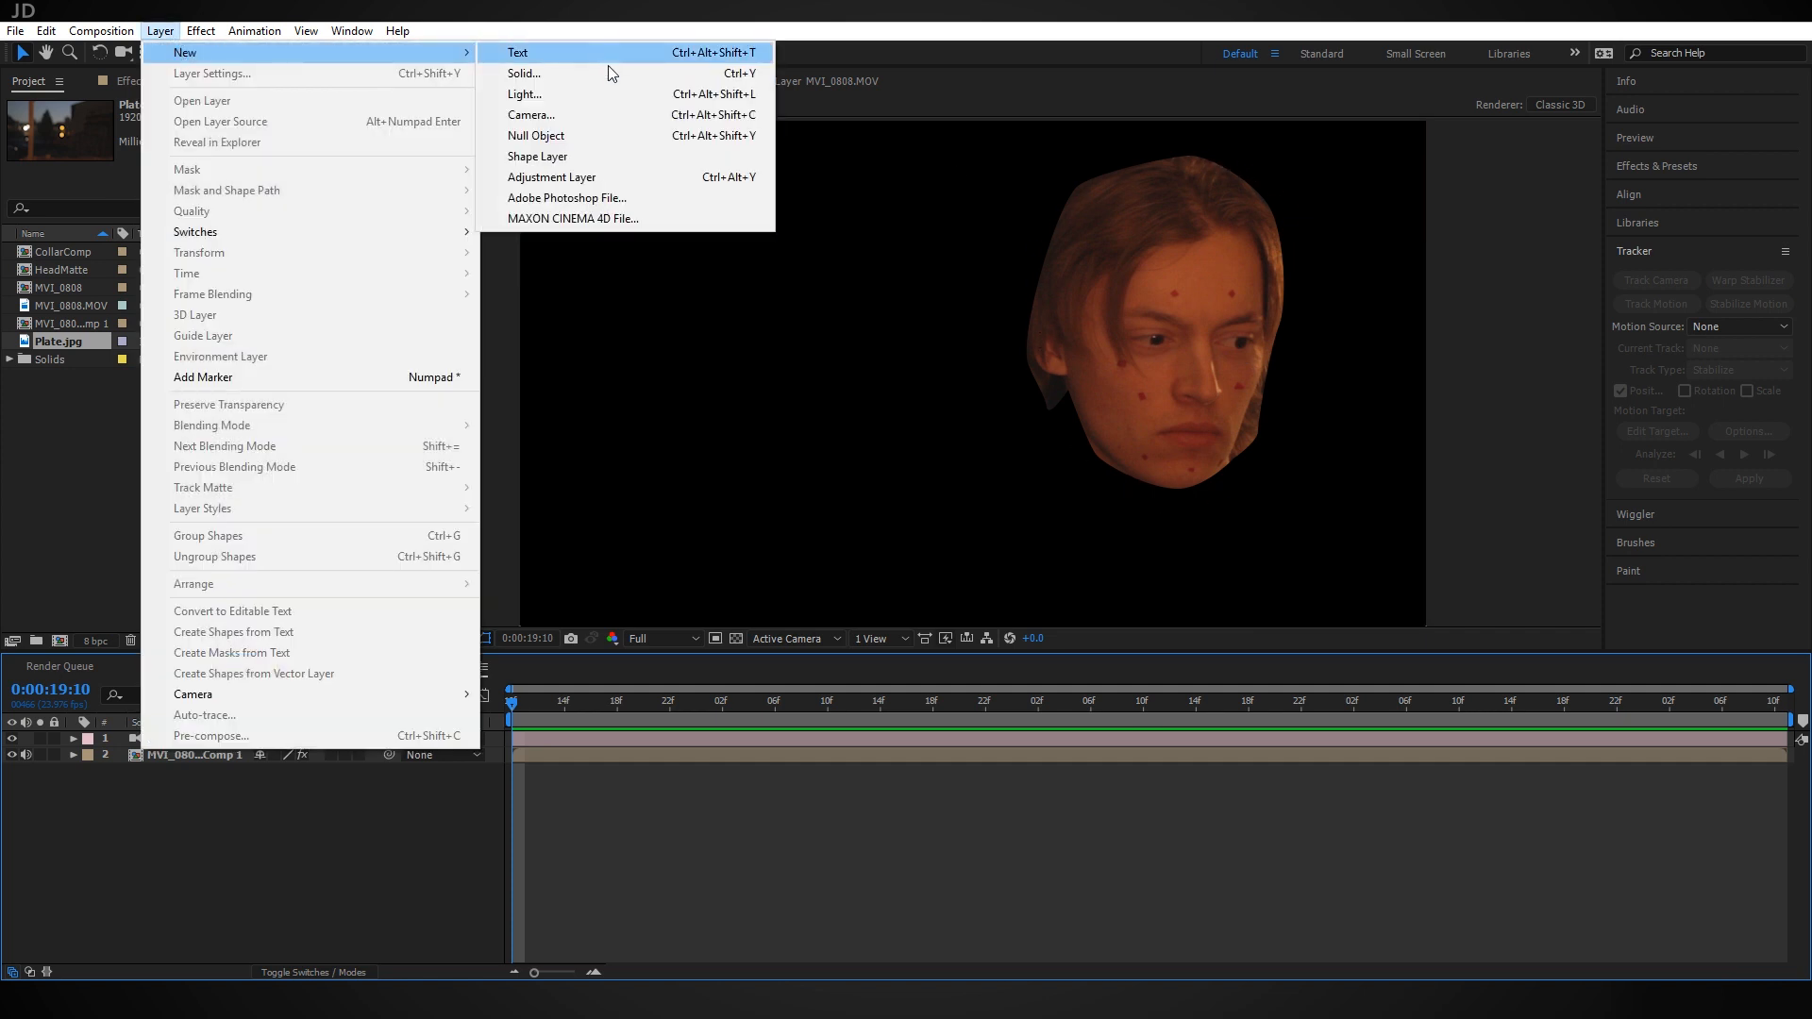
left_click(604, 66)
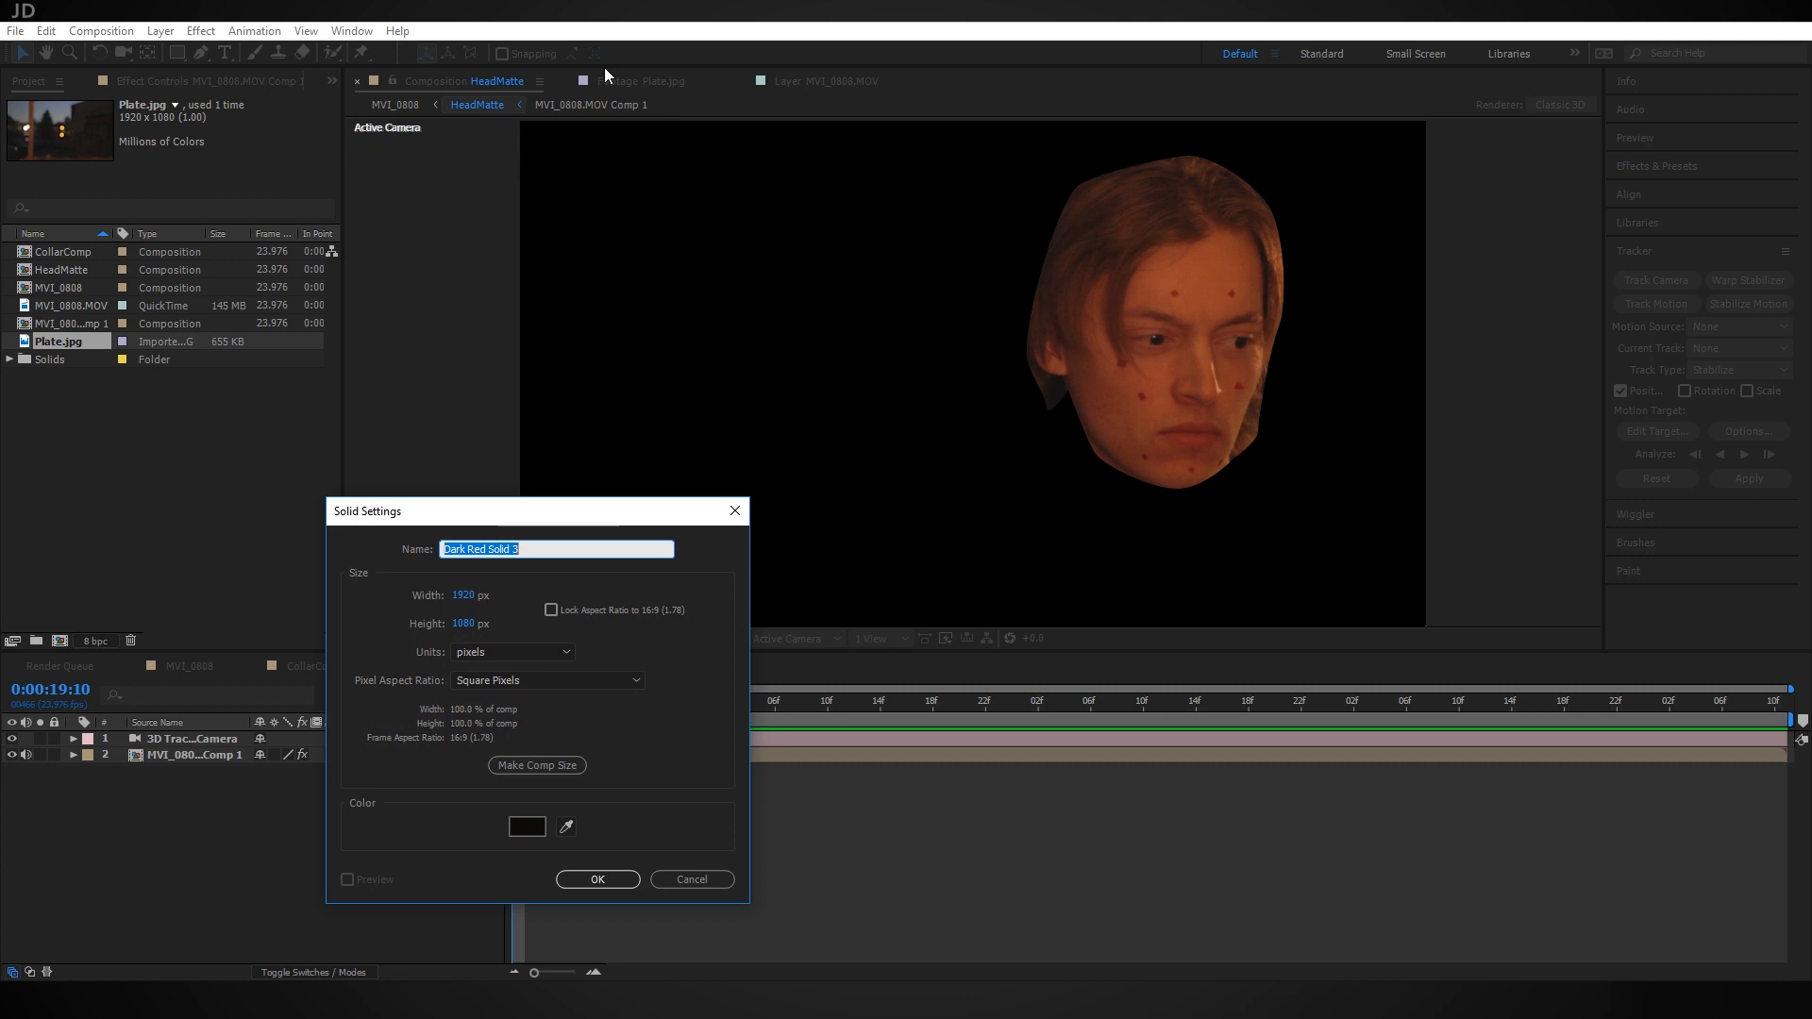
type("Fractal")
key("Return")
key("ctrl+space")
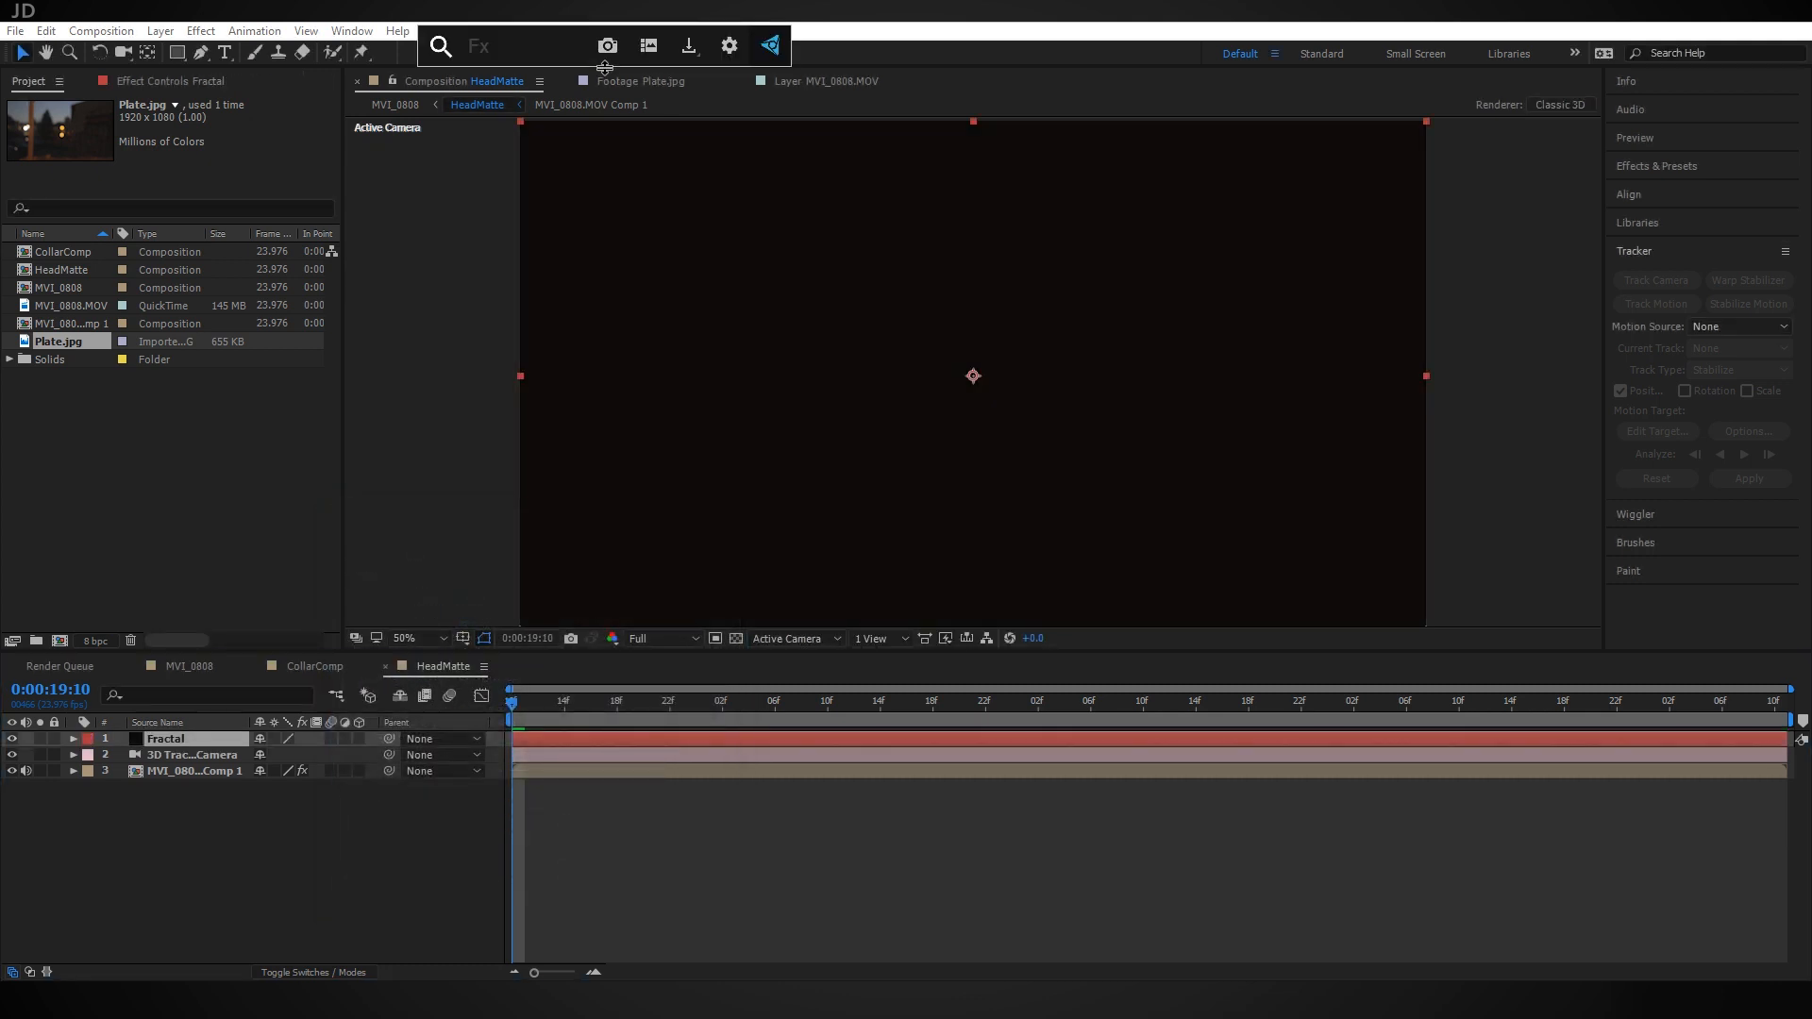
type("fracta")
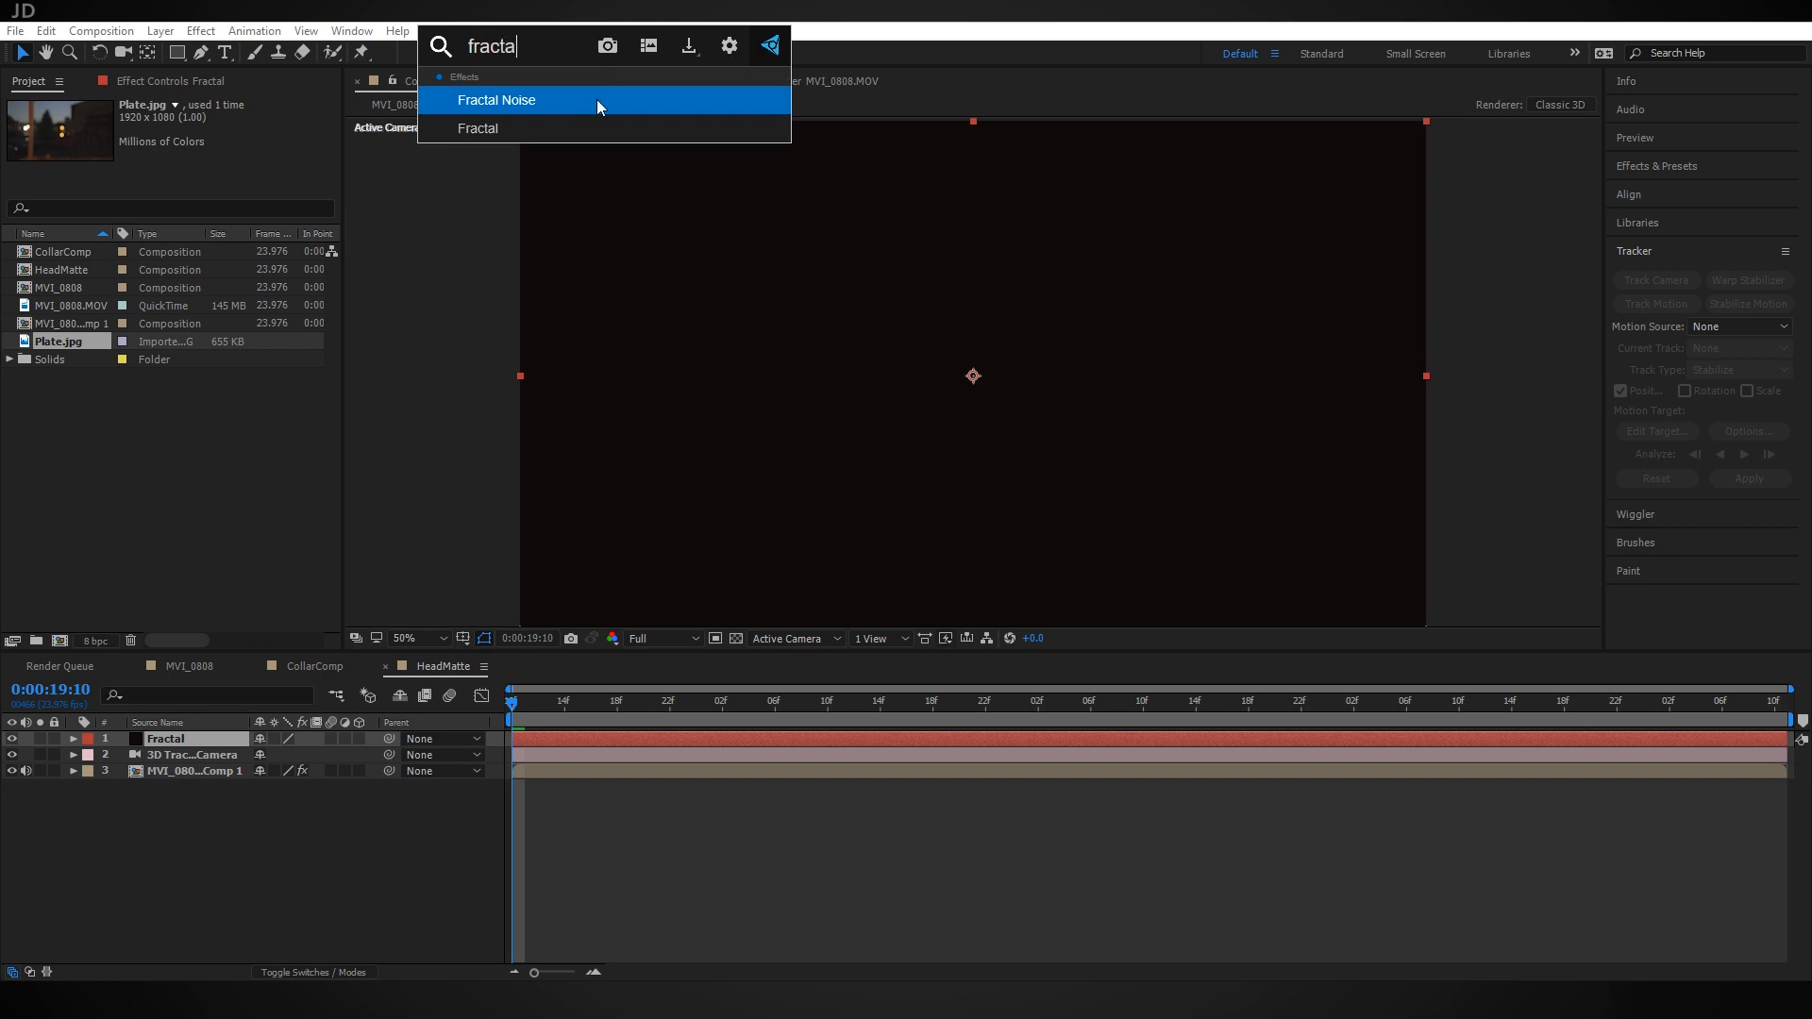
left_click(597, 99)
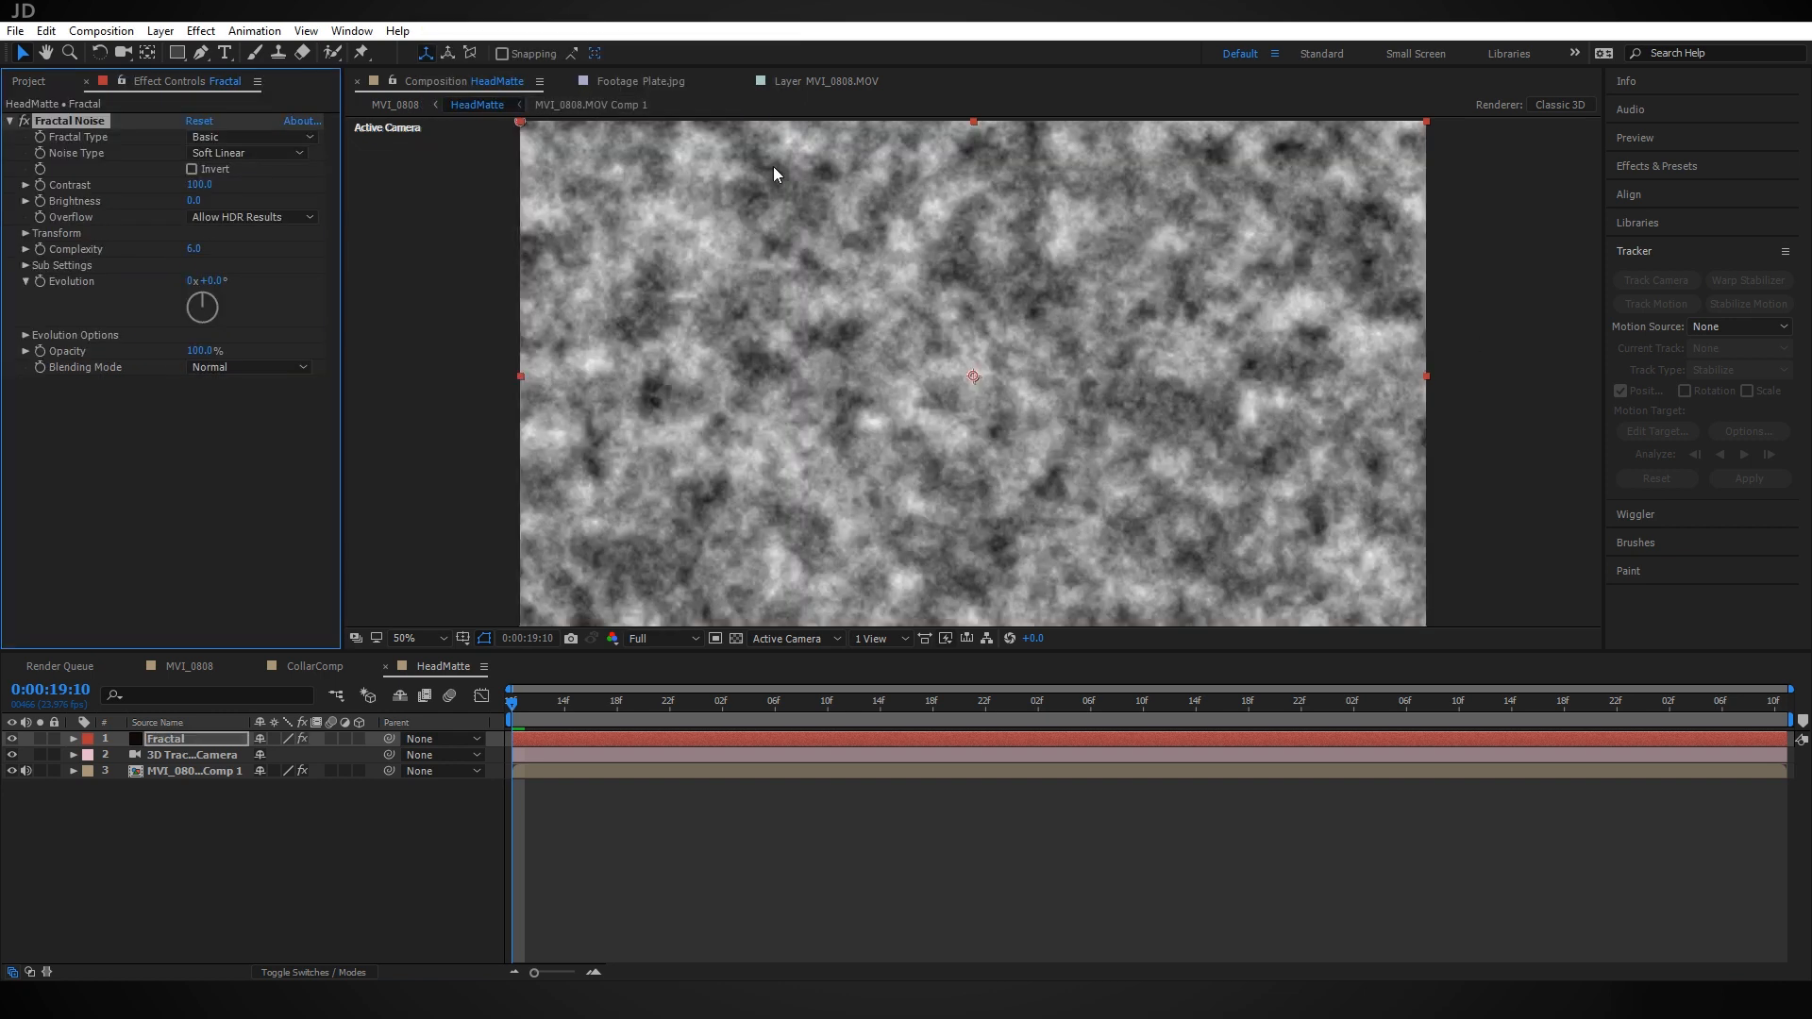
Set the noise's fractal type to Dynamic, its contrast to 278 and its brightness to -184
left_click(226, 137)
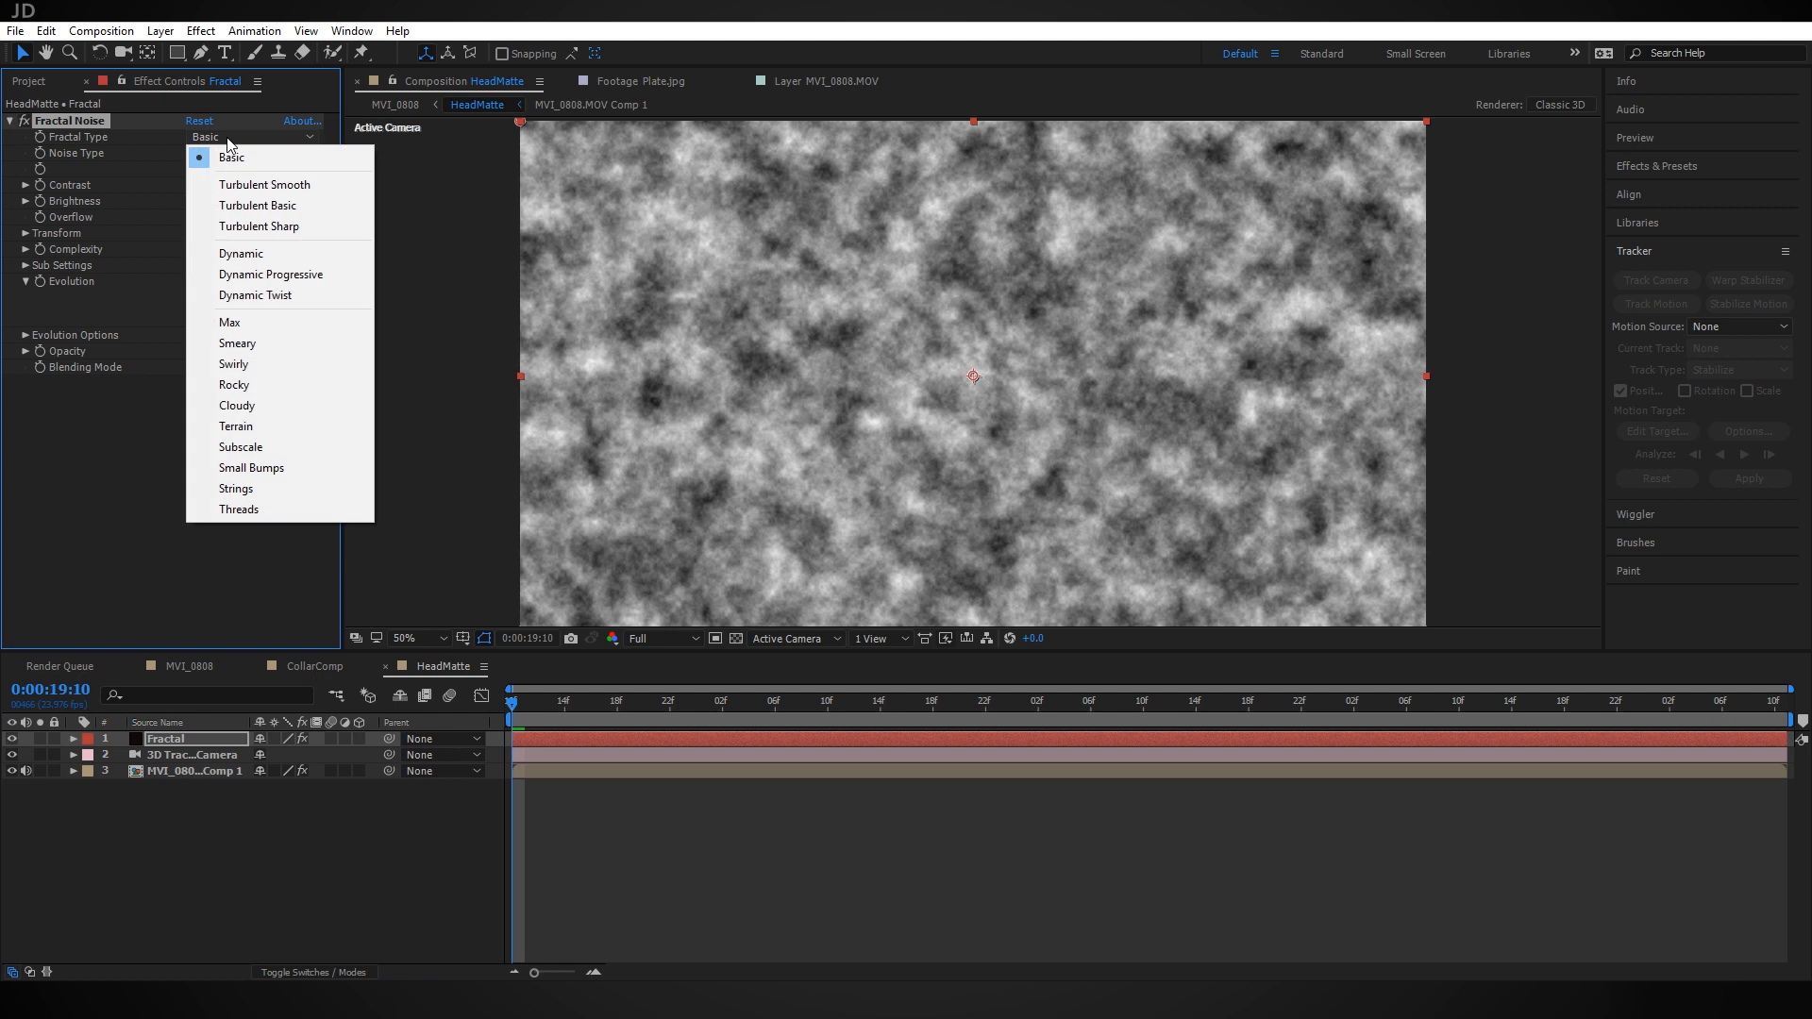
left_click(304, 253)
left_click_drag(199, 187, 373, 191)
left_click_drag(194, 202, 71, 217)
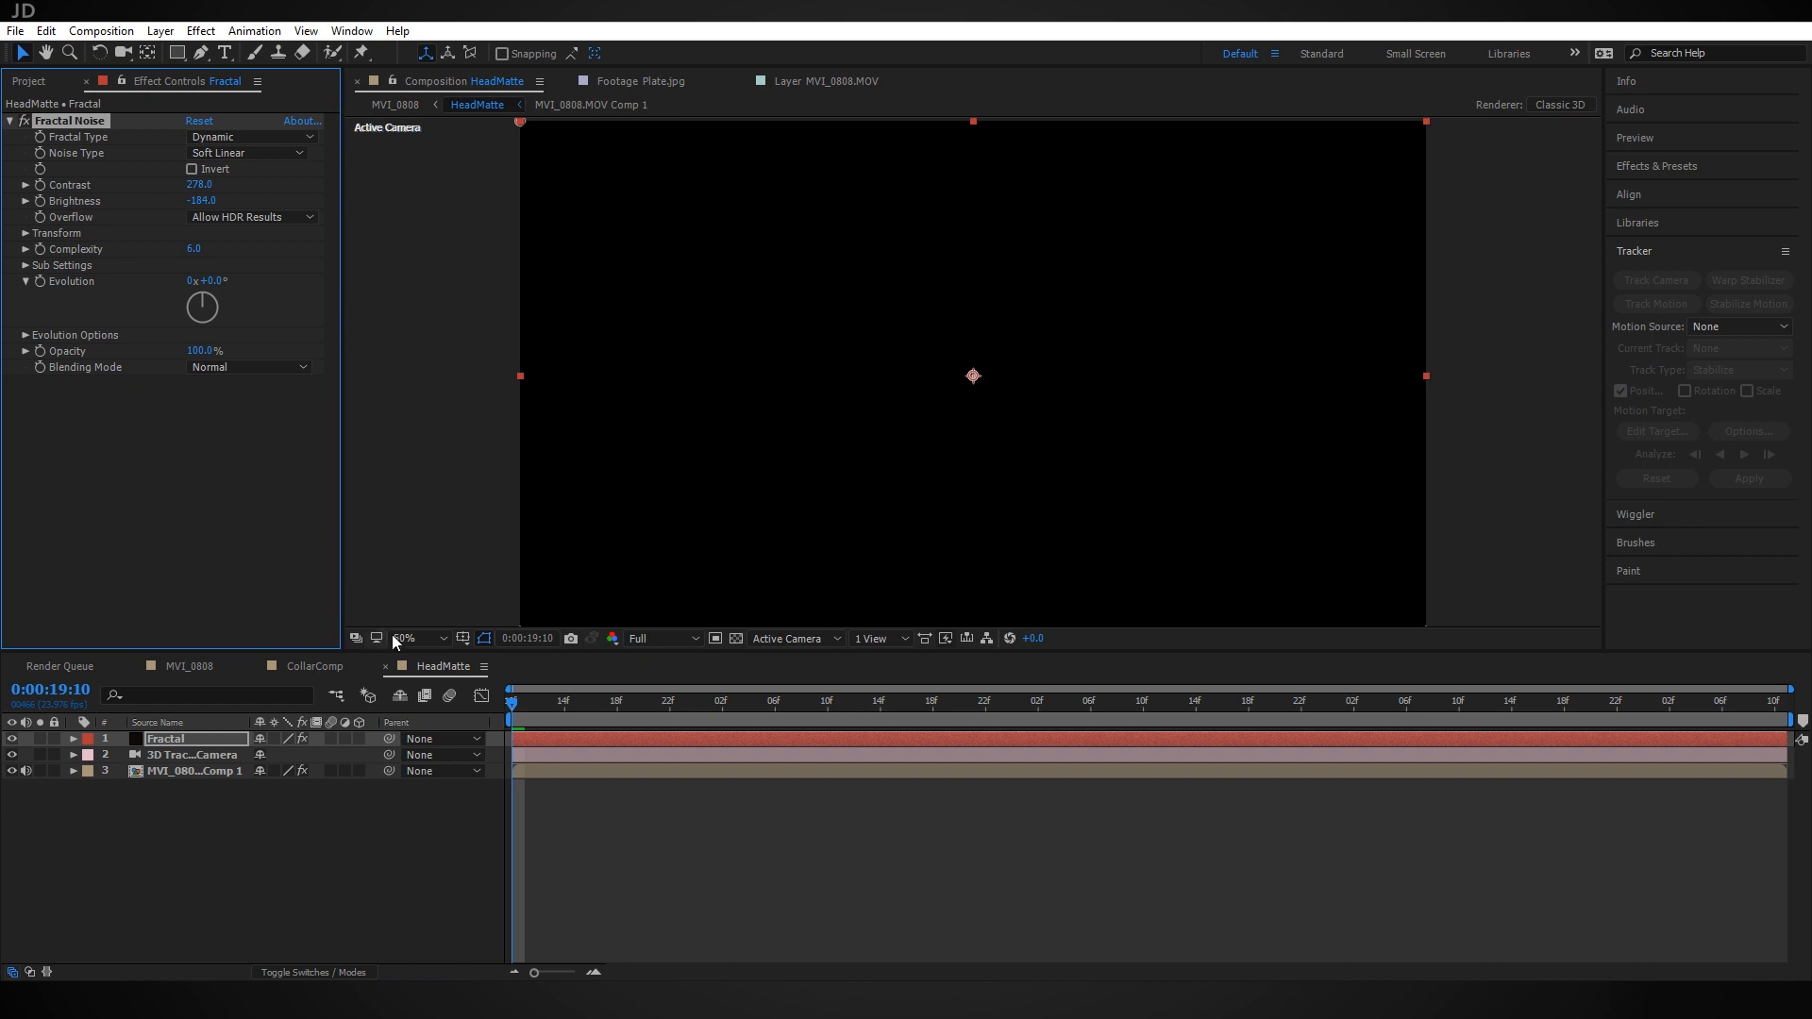
Keyframe the noise's brightness from -184 at the first frame up to a bright value at 0:00:22:09
left_click(39, 202)
left_click_drag(579, 704, 1441, 713)
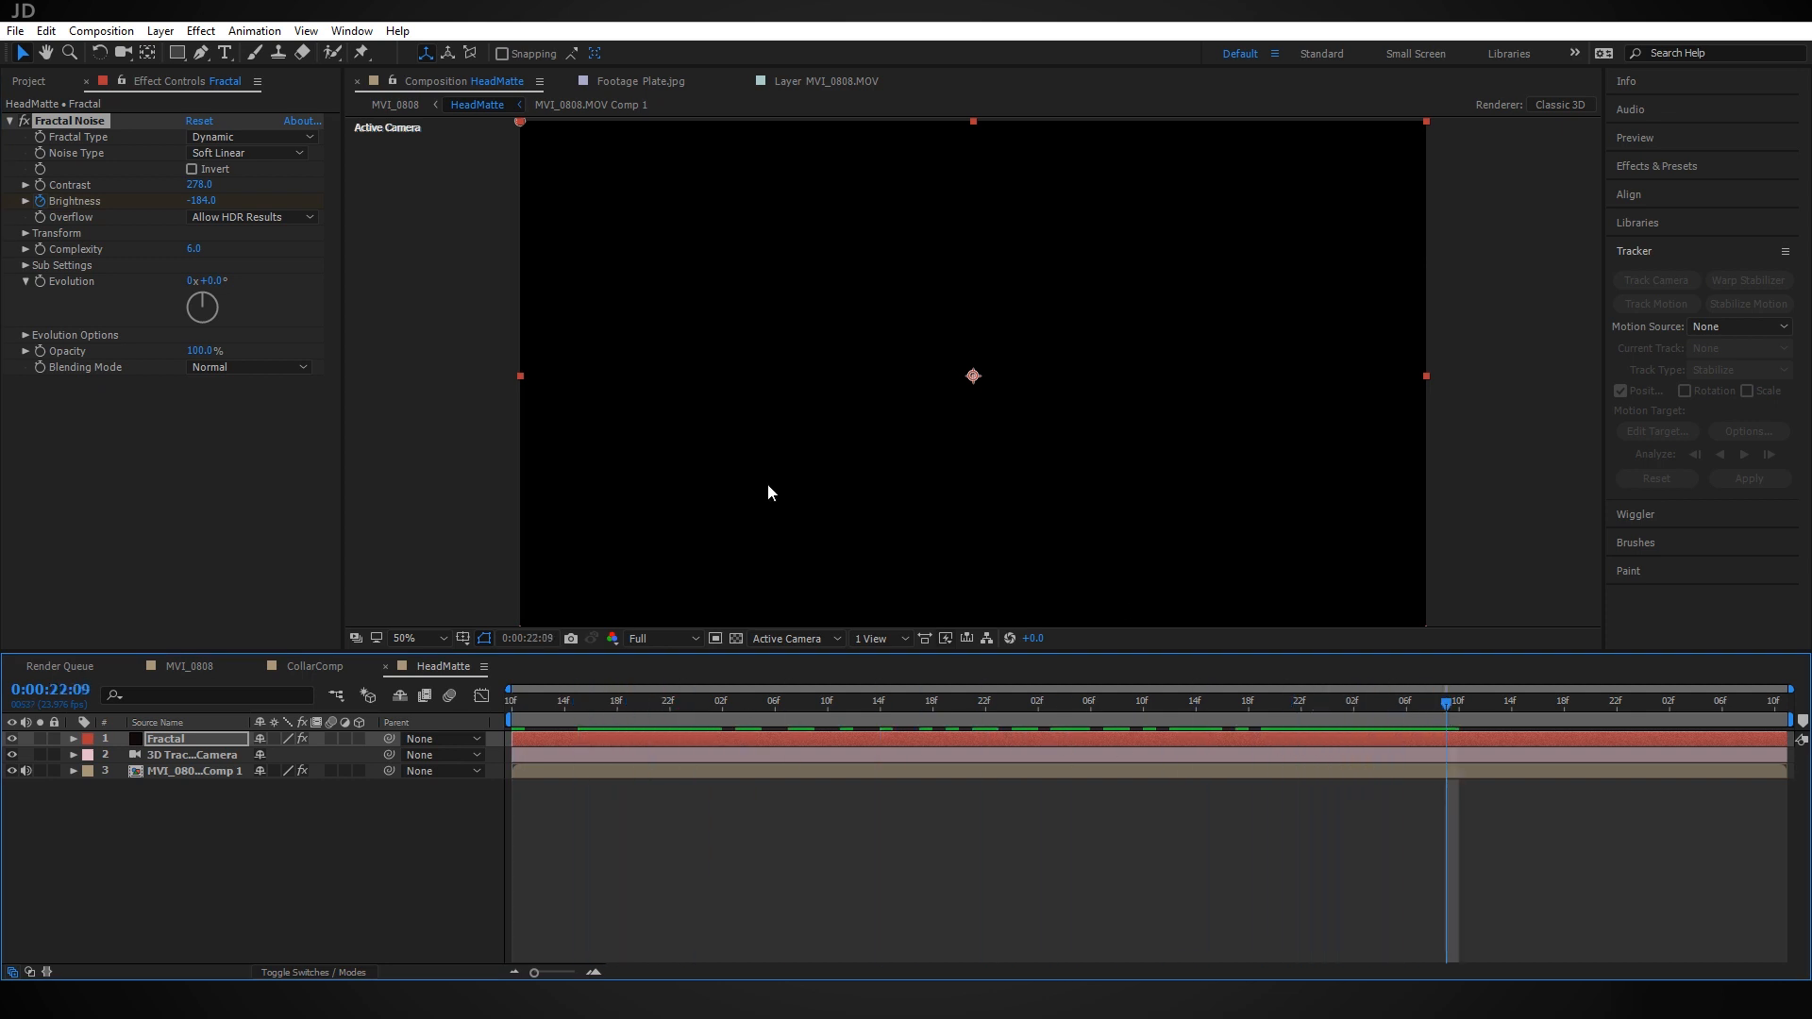
left_click_drag(195, 205, 576, 248)
left_click_drag(575, 710, 1090, 739)
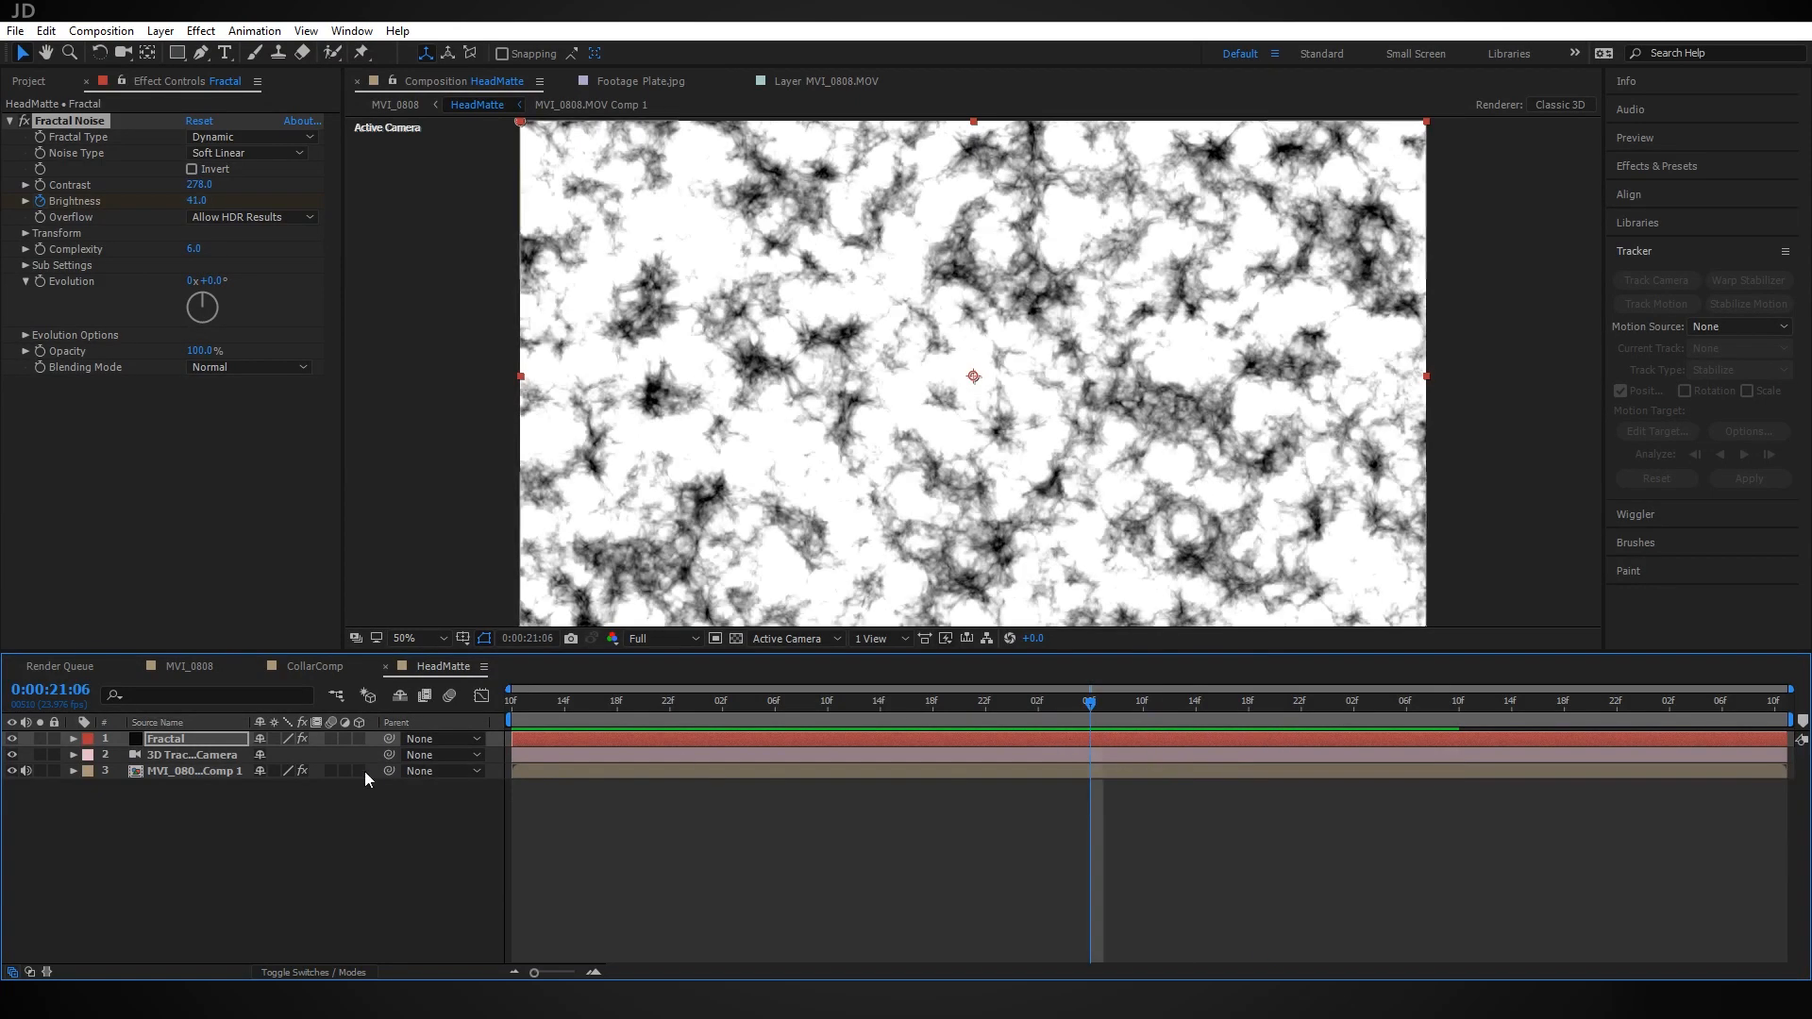
Pre-compose the Fractal layer as Texture with all attributes moved into the new composition
left_click(190, 738)
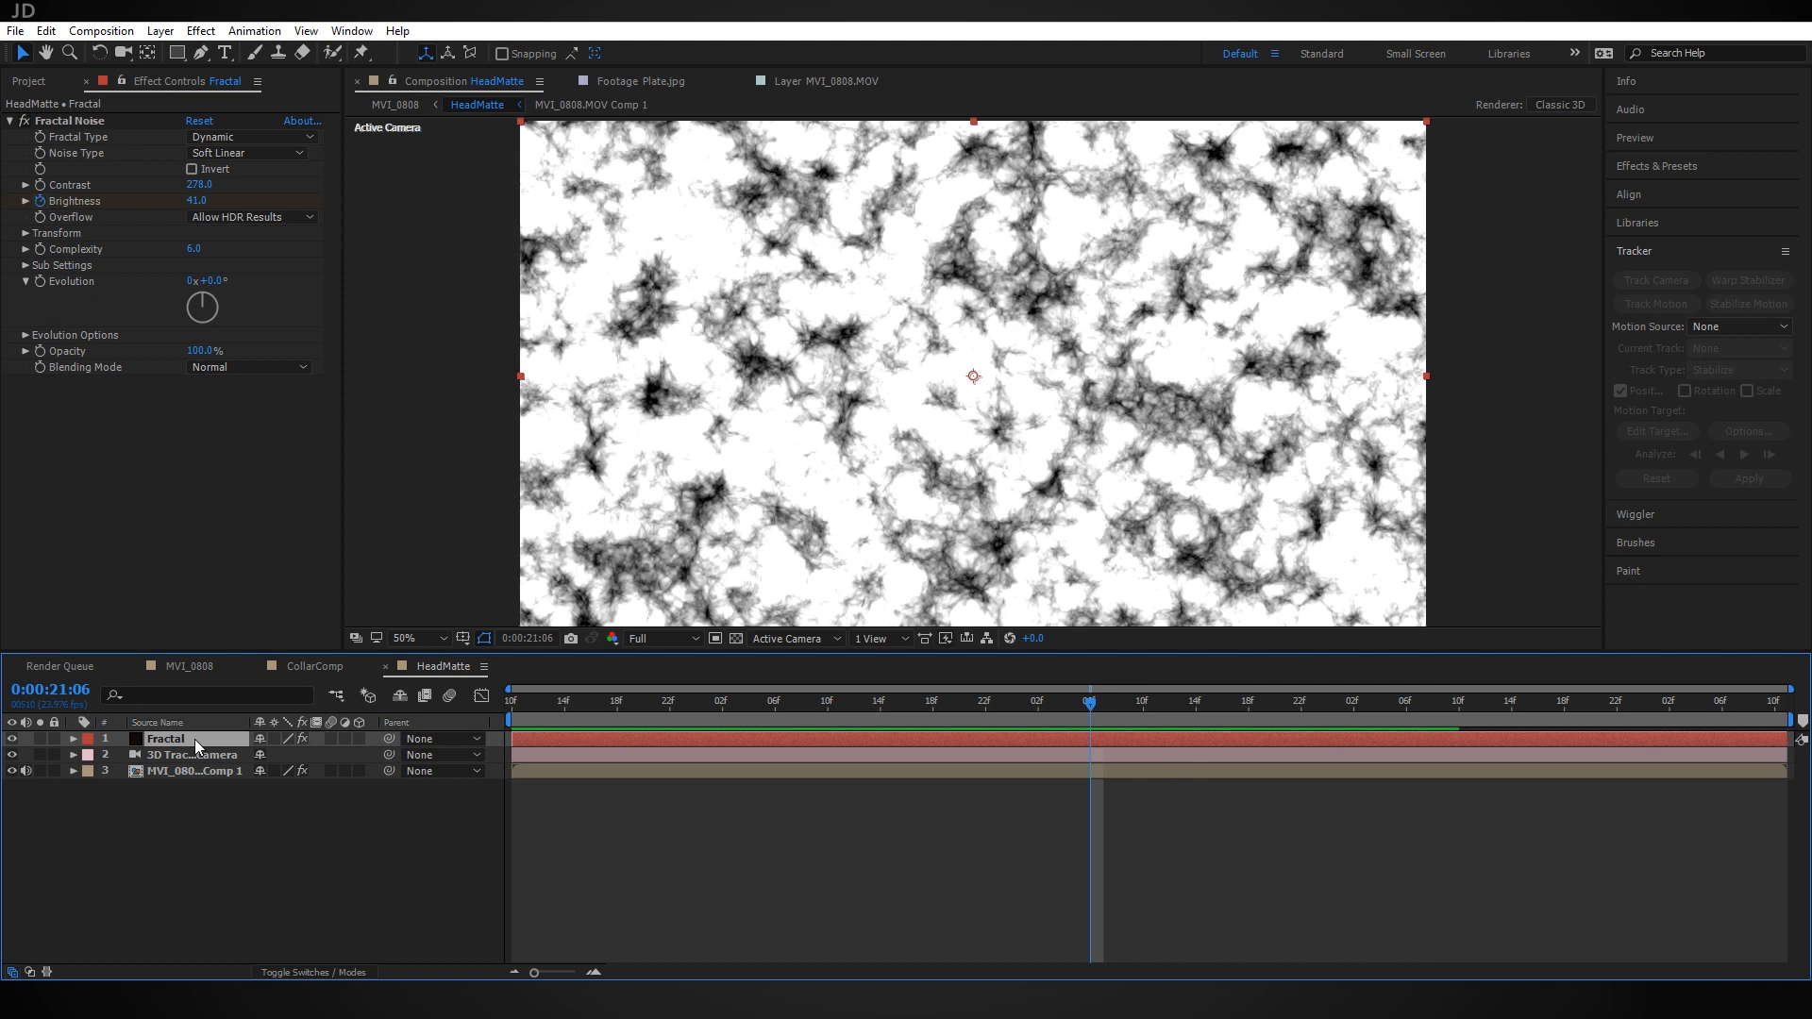
key("ctrl+shift+c")
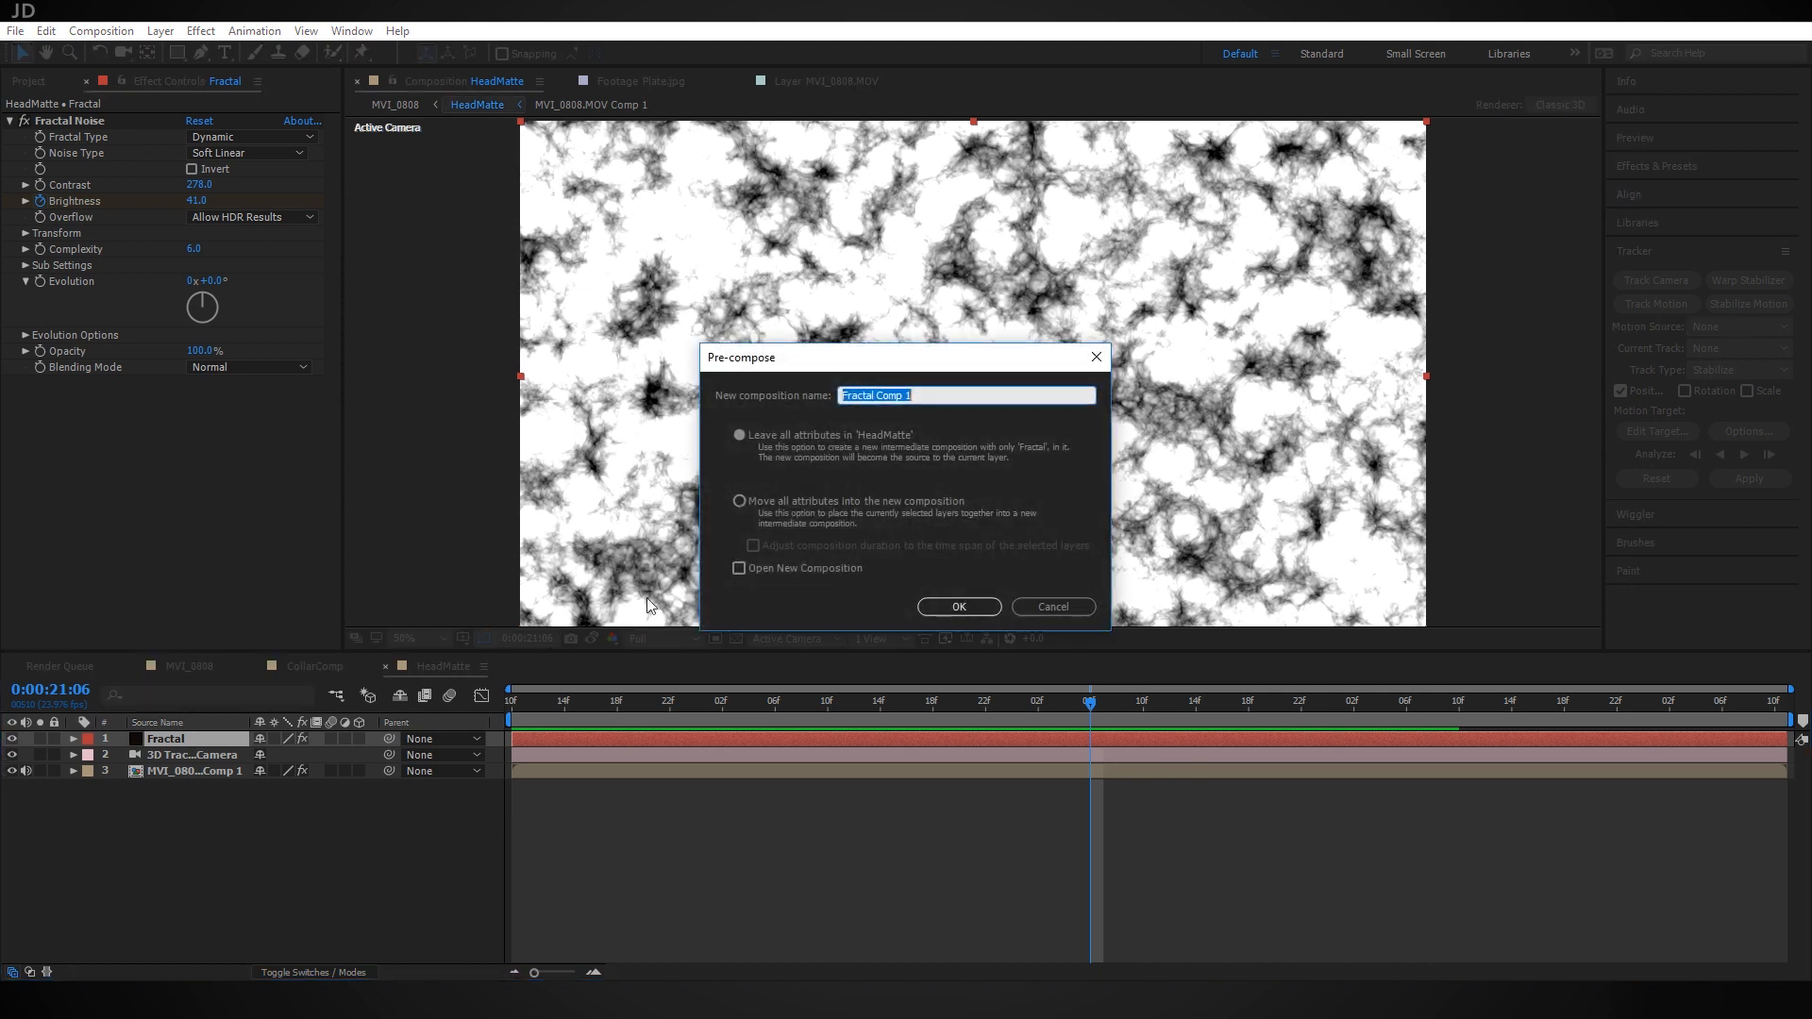
left_click(740, 501)
left_click_drag(953, 399, 408, 413)
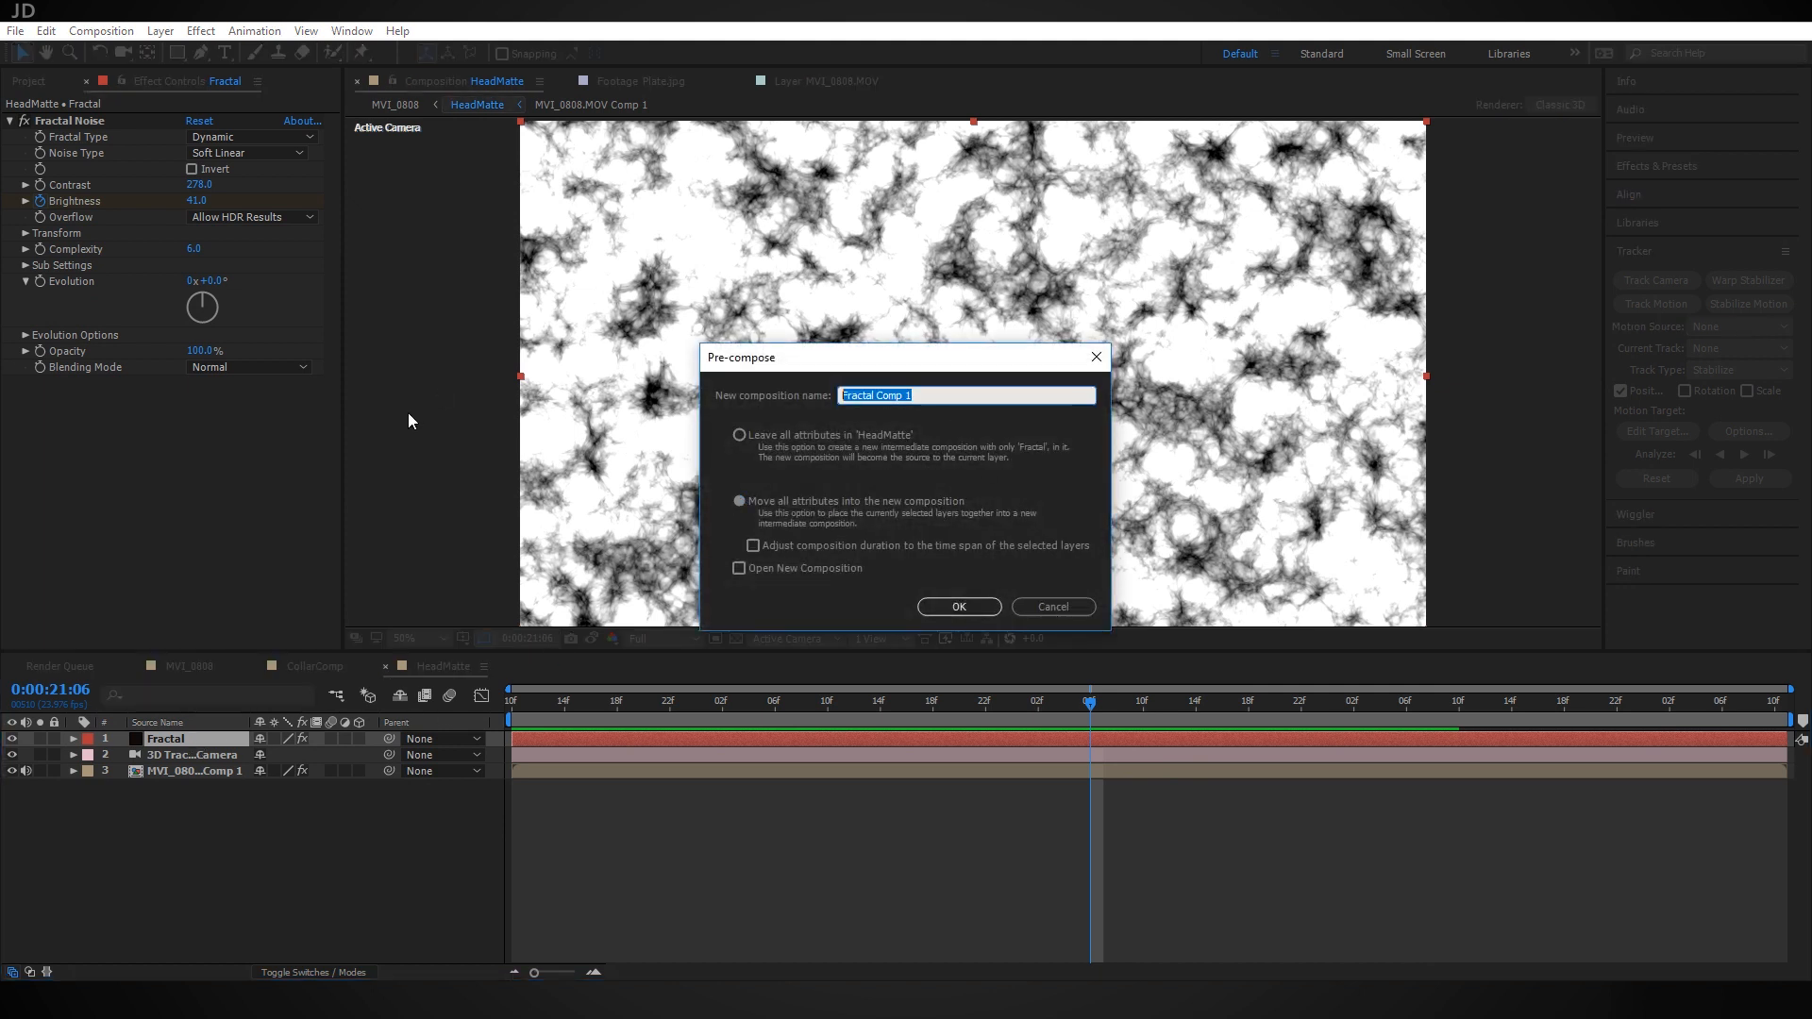
type("Texture")
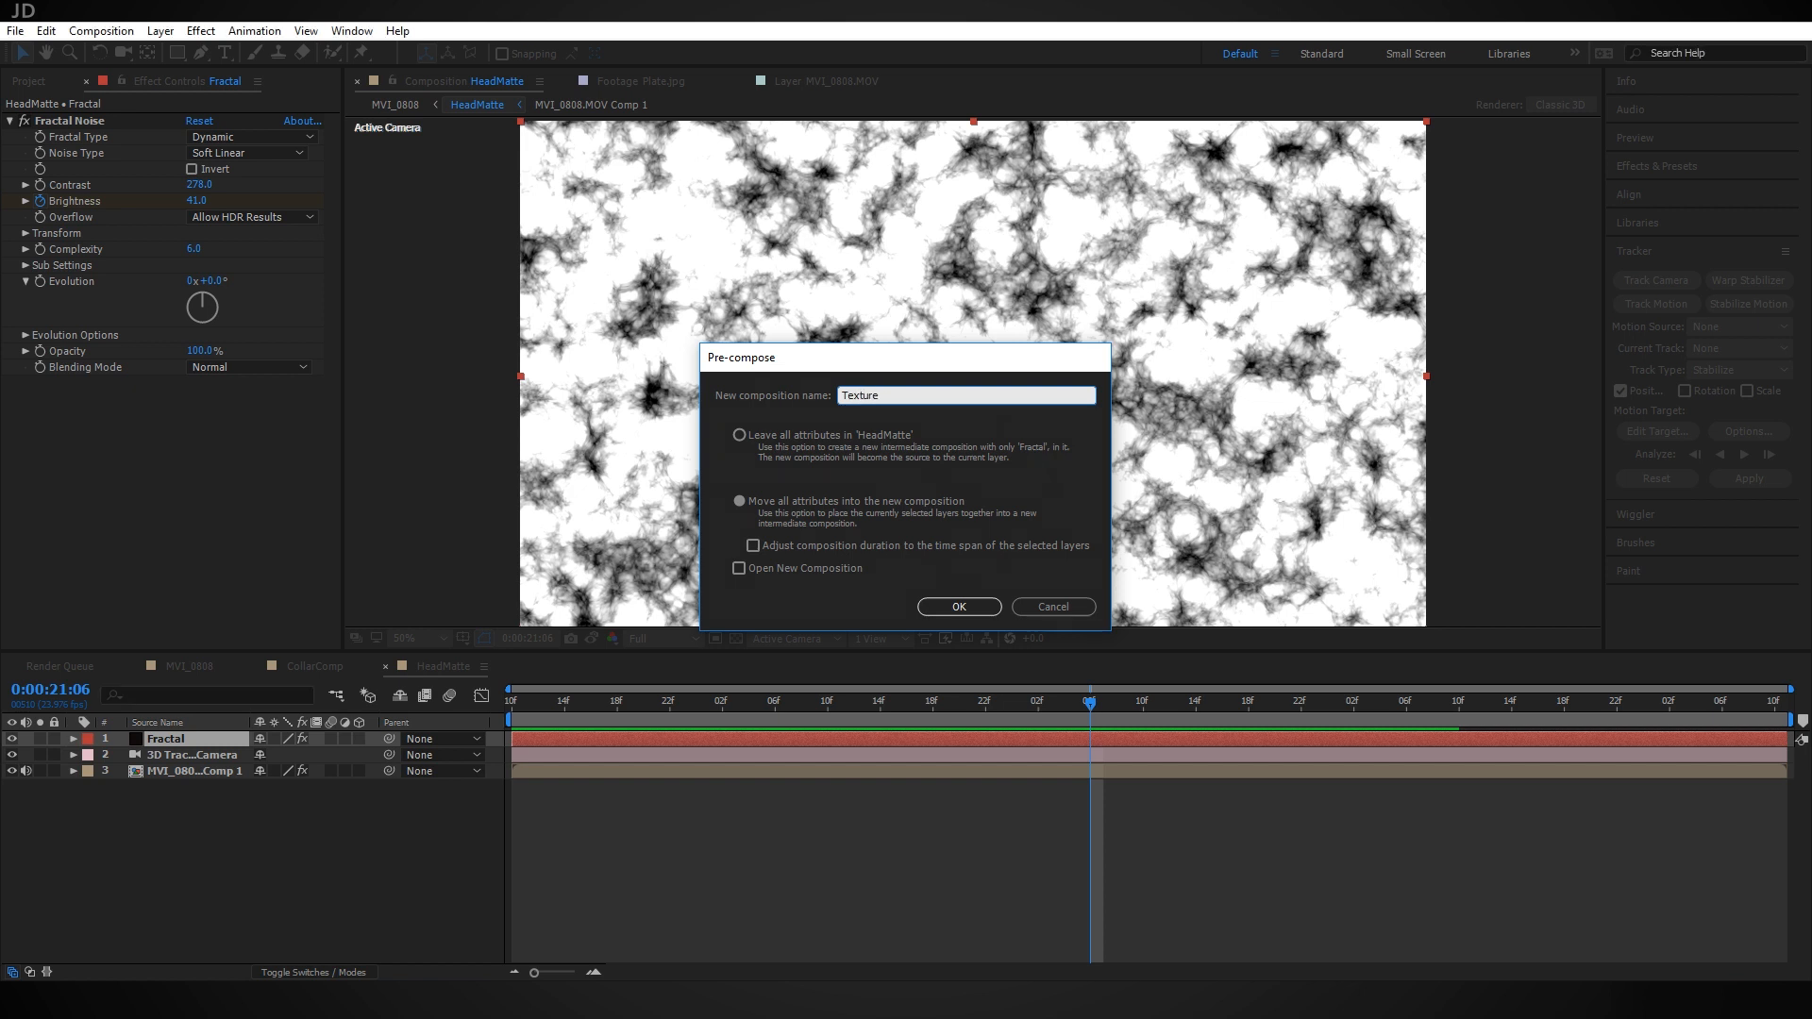
key("Return")
Move the Texture layer to the bottom of the layer stack and hide it
left_click_drag(183, 743, 209, 793)
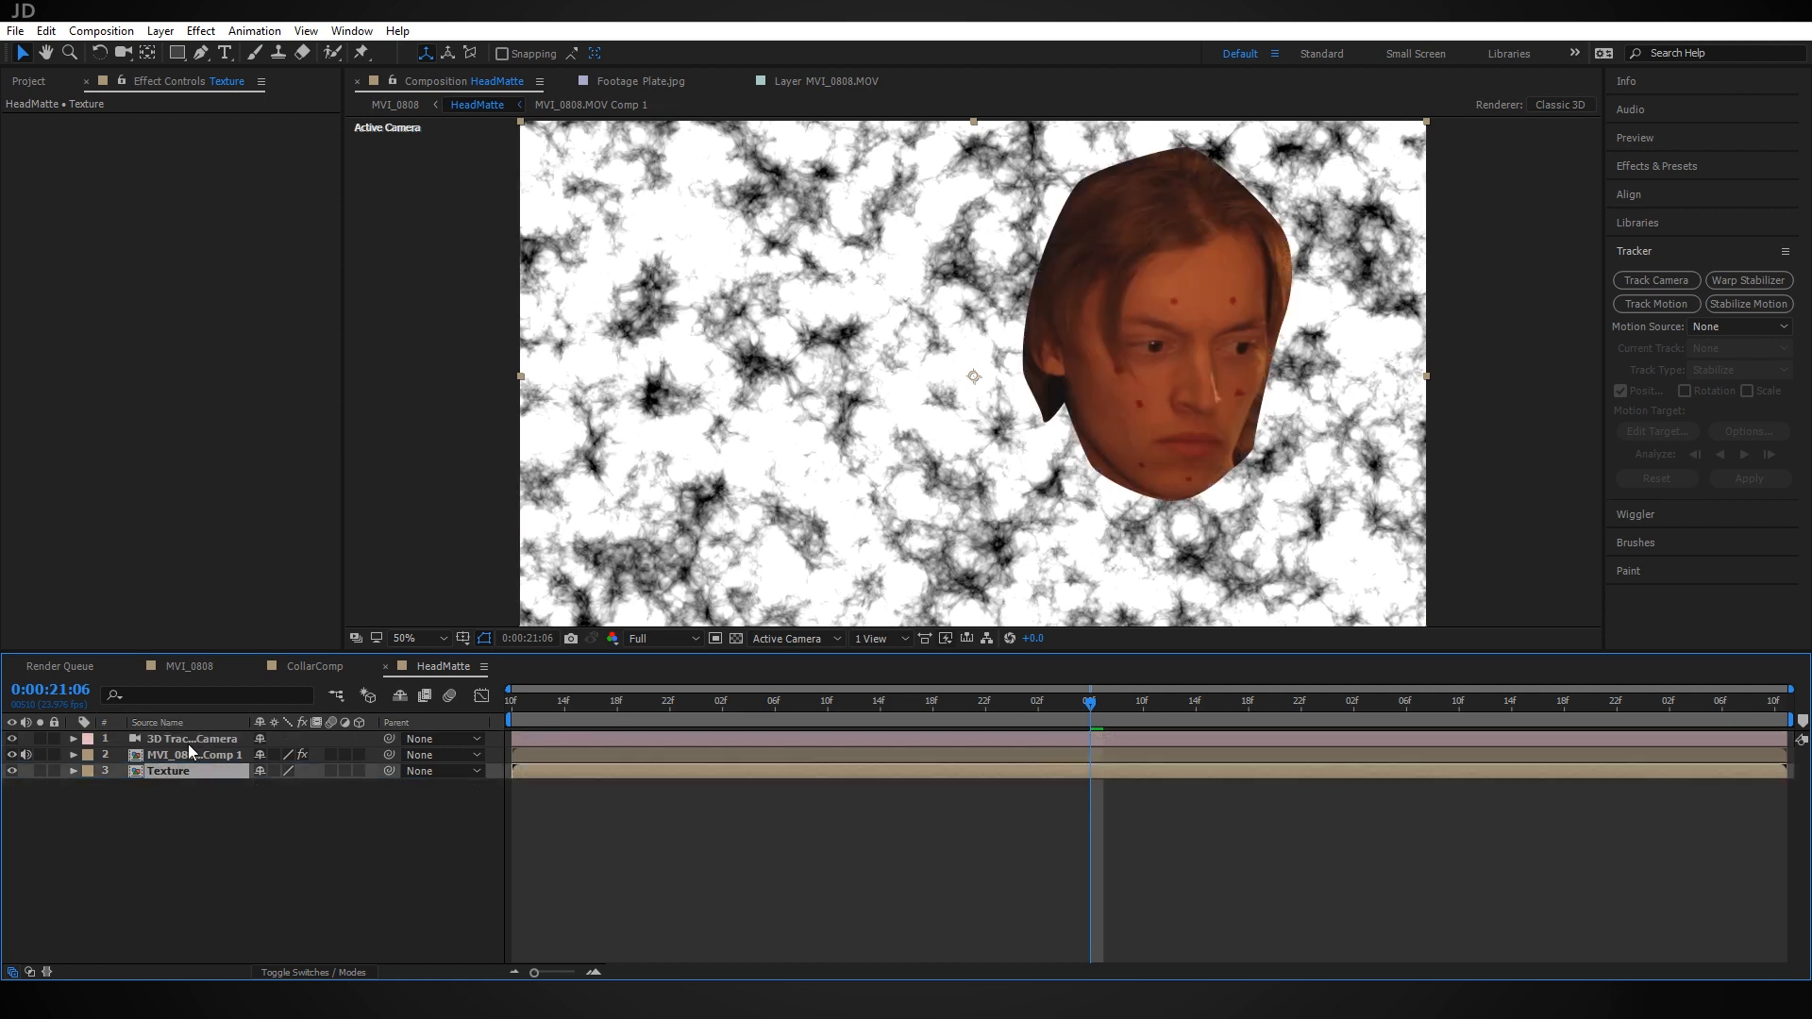
left_click(14, 771)
left_click(373, 889)
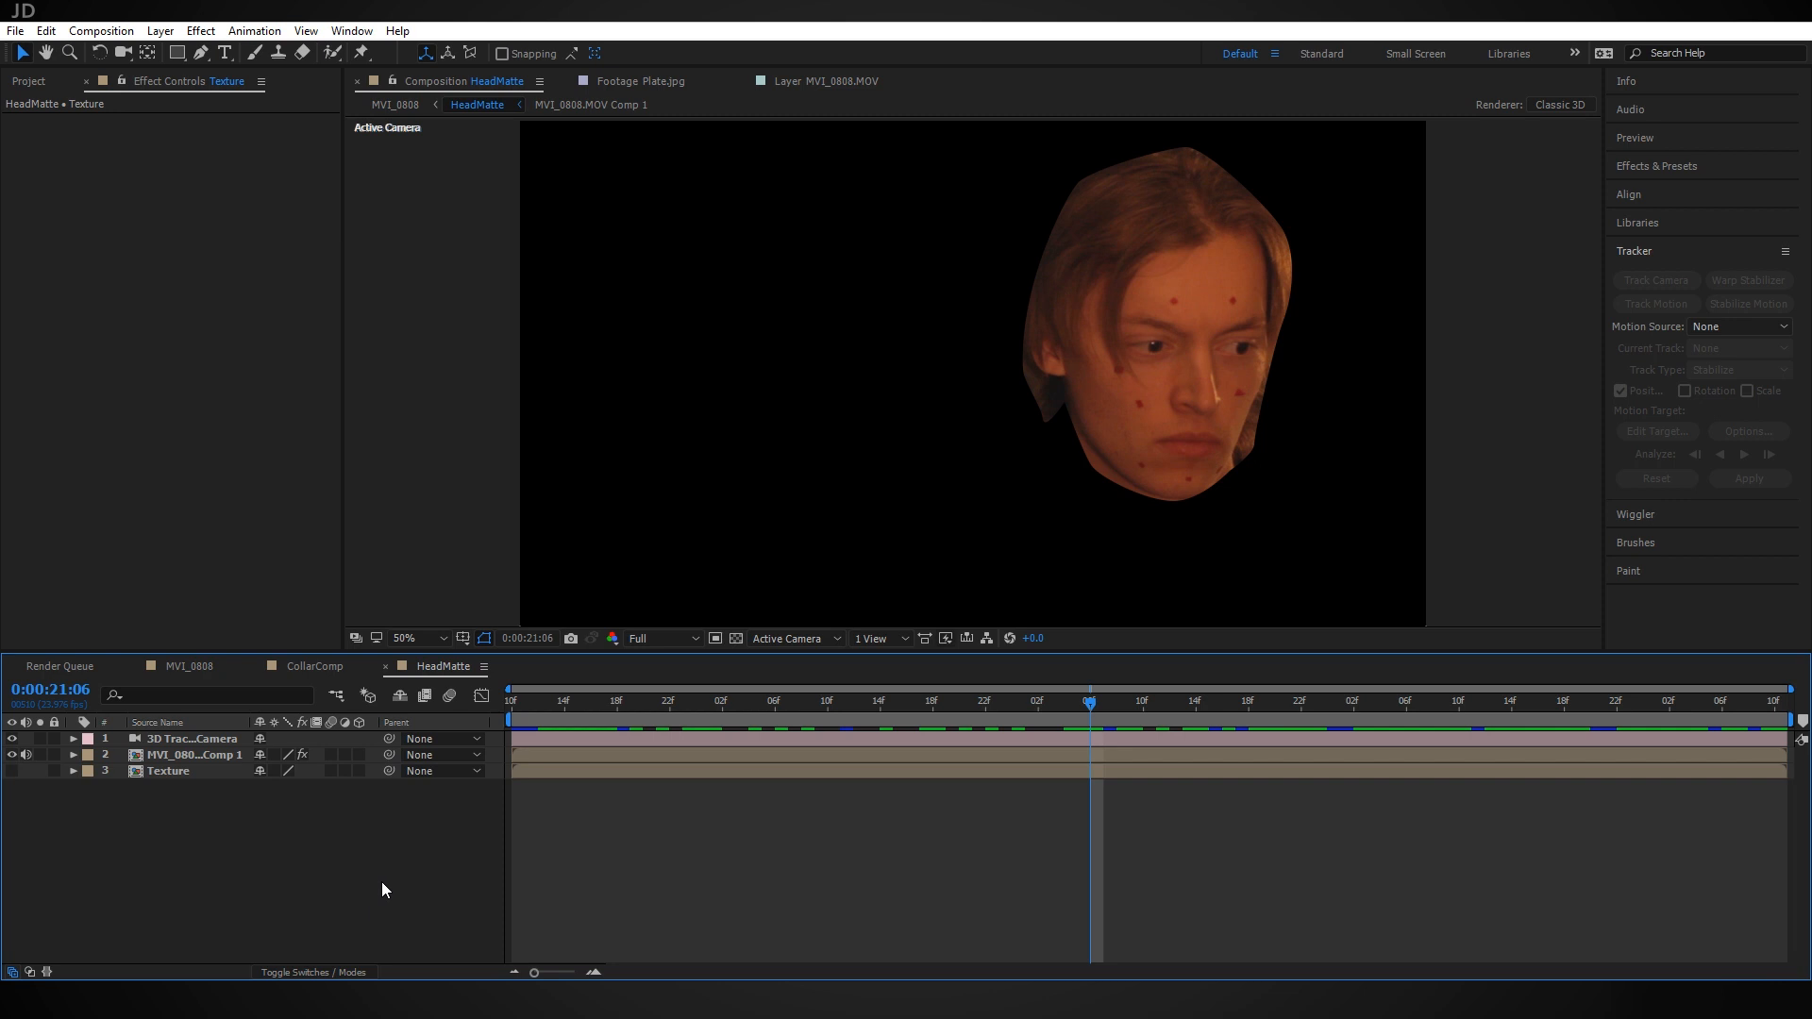
Create a new solid named E3D and apply the Element effect to it
key("ctrl+y")
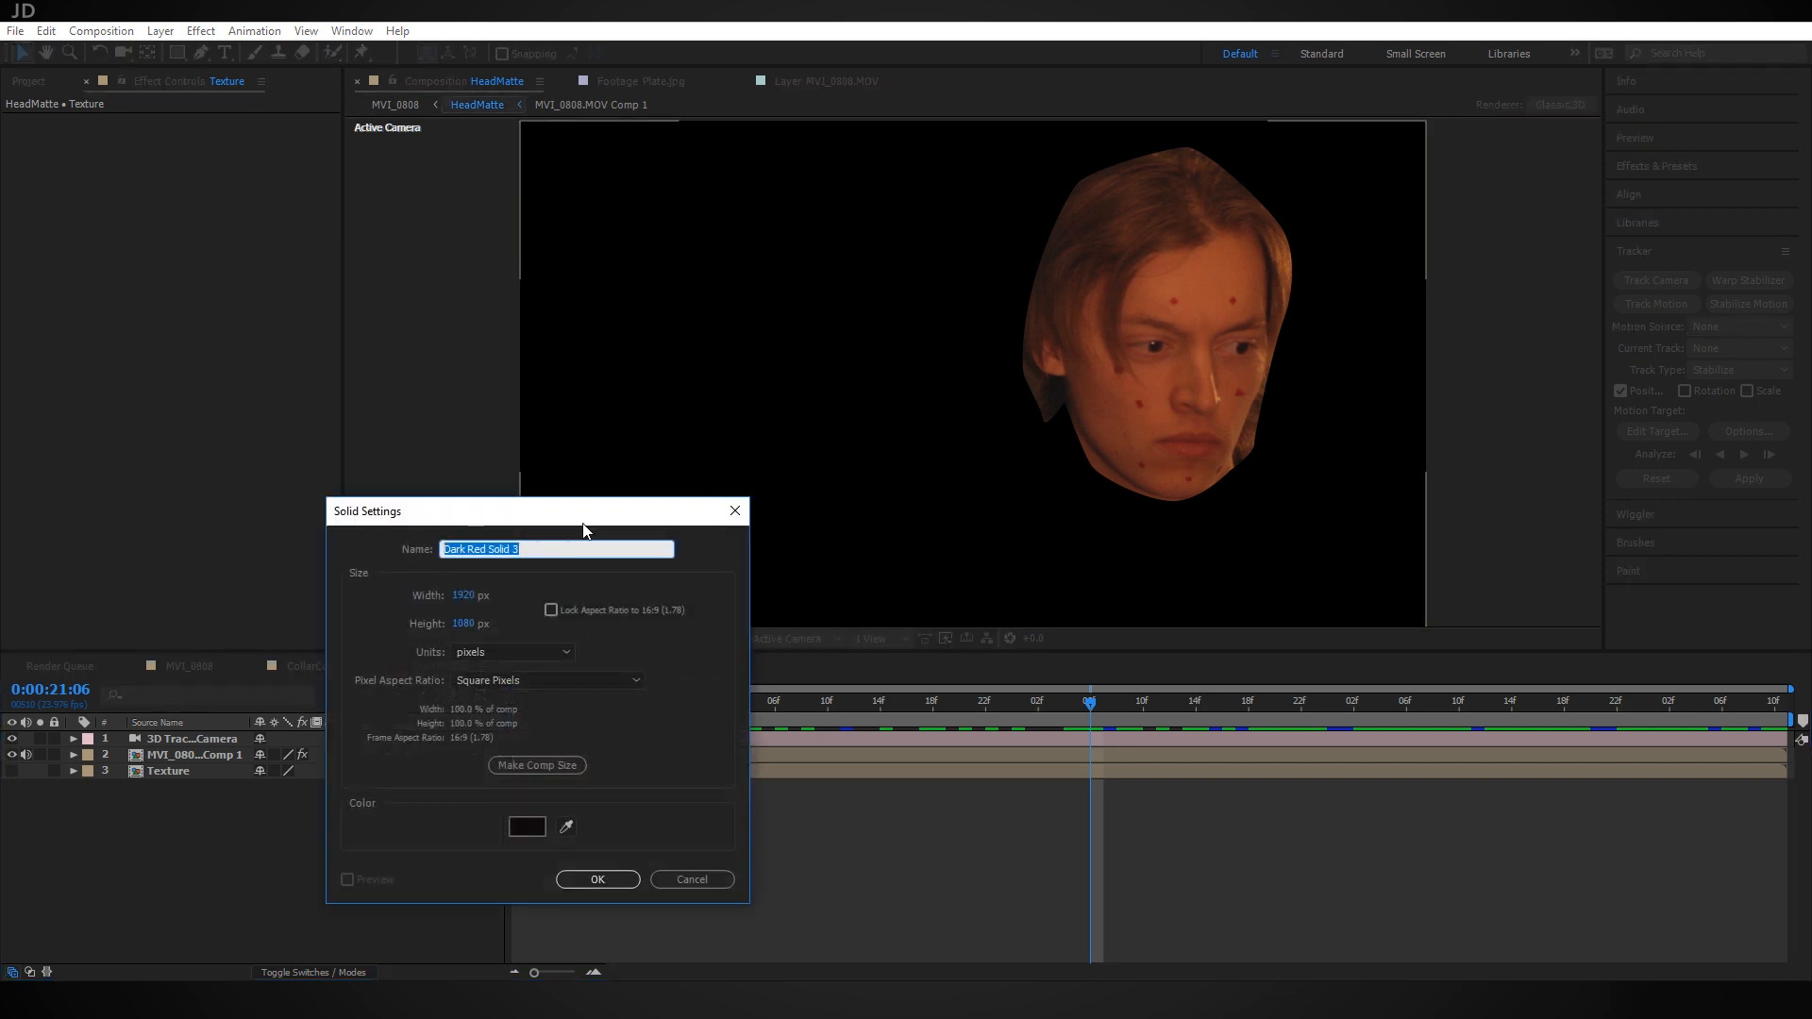
key("Return")
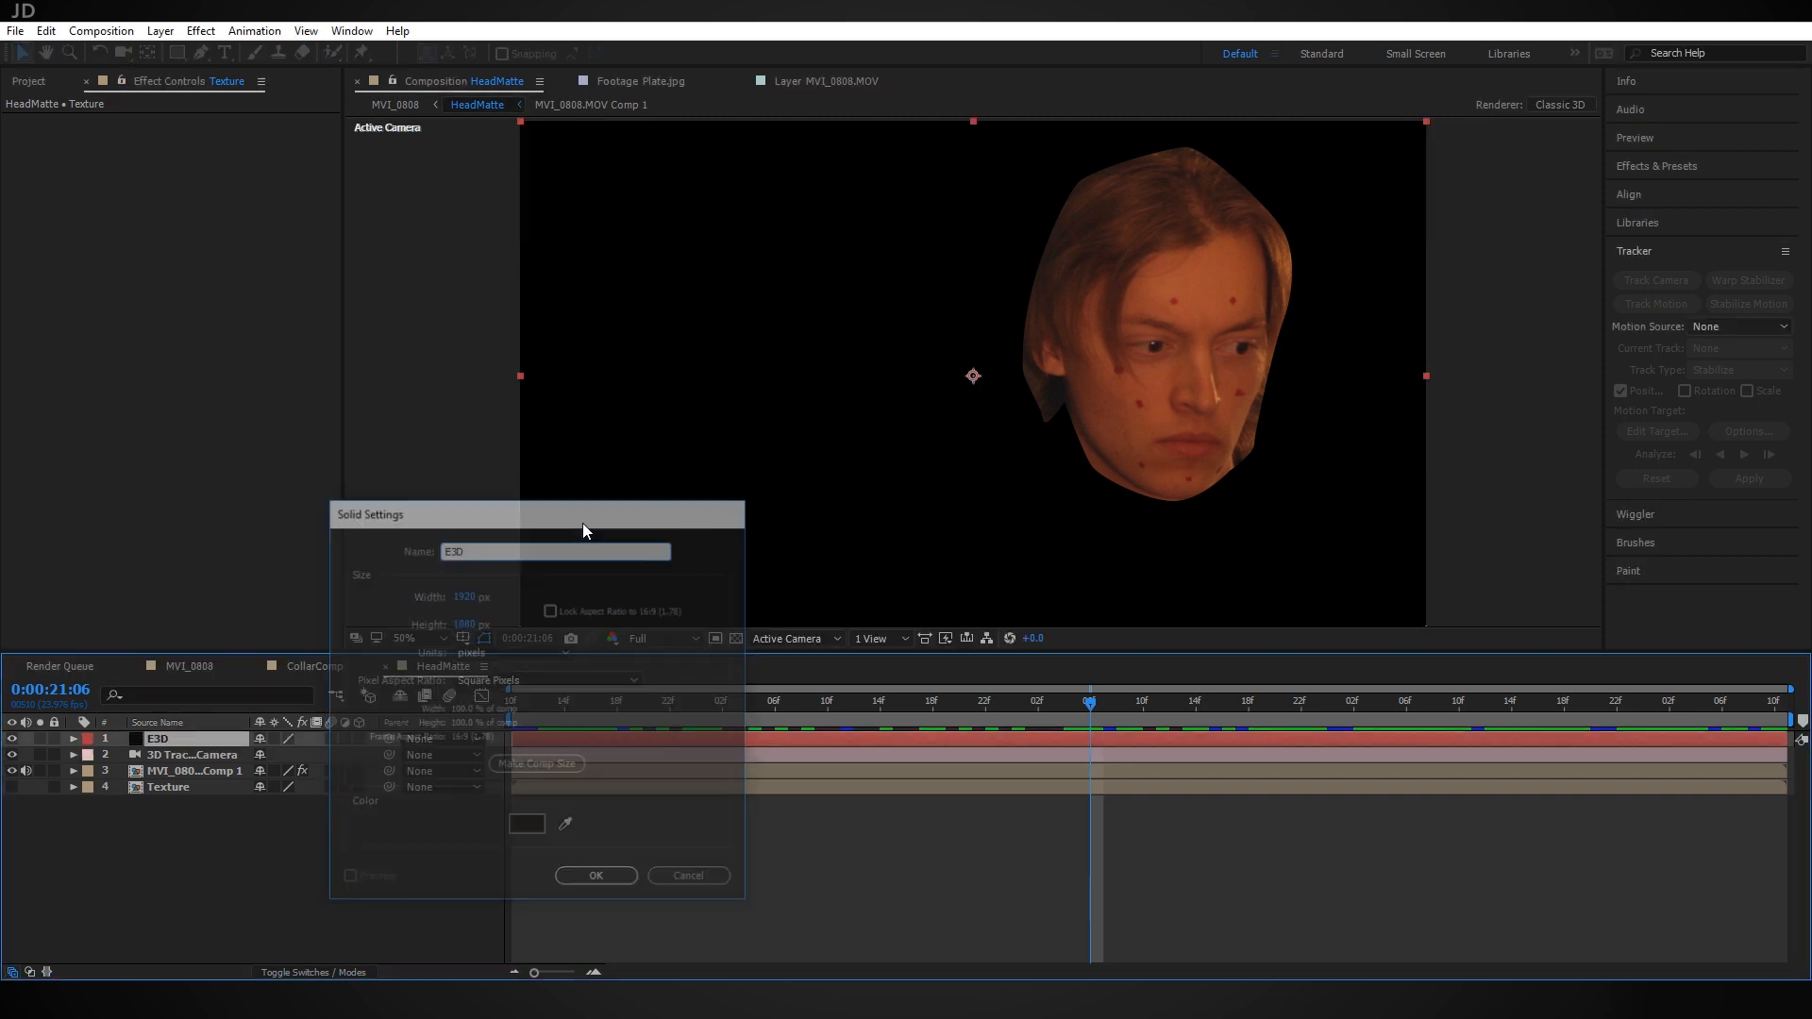
key("ctrl+space")
type("ele")
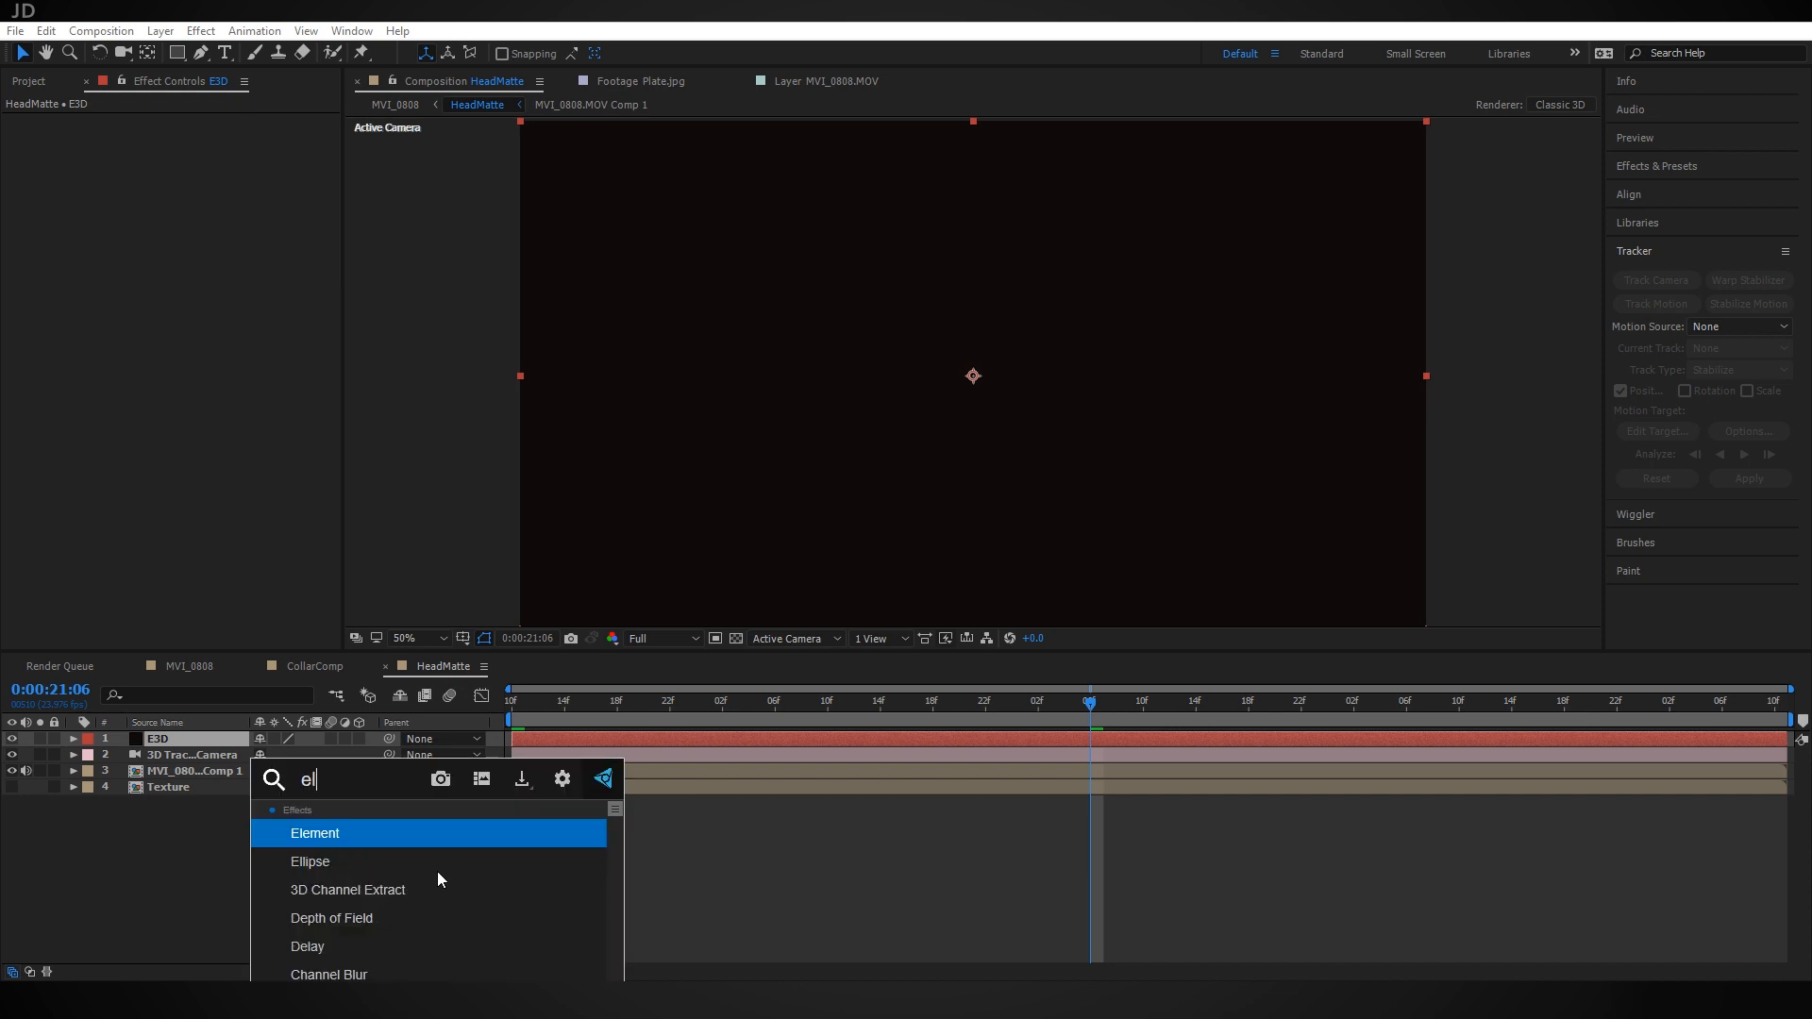
left_click(341, 829)
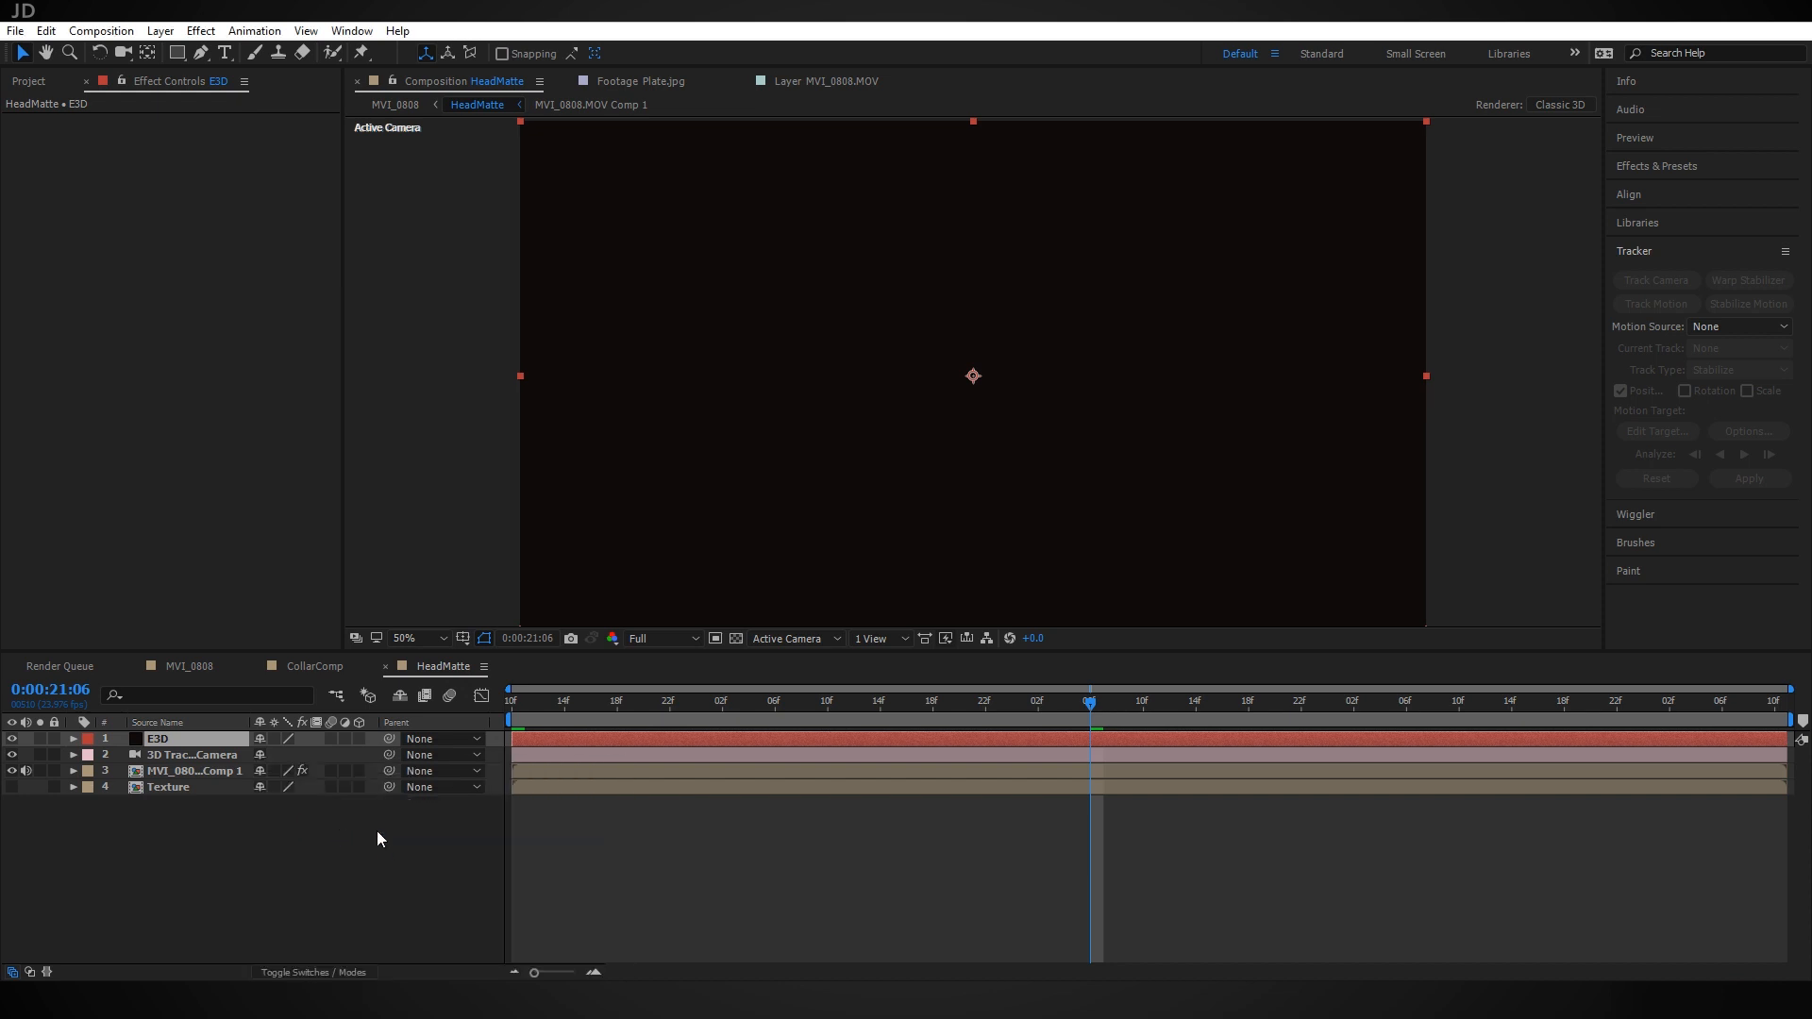
Import the male head OBJ model from the Ghost Rider Effect folder into Element's scene setup
left_click(94, 161)
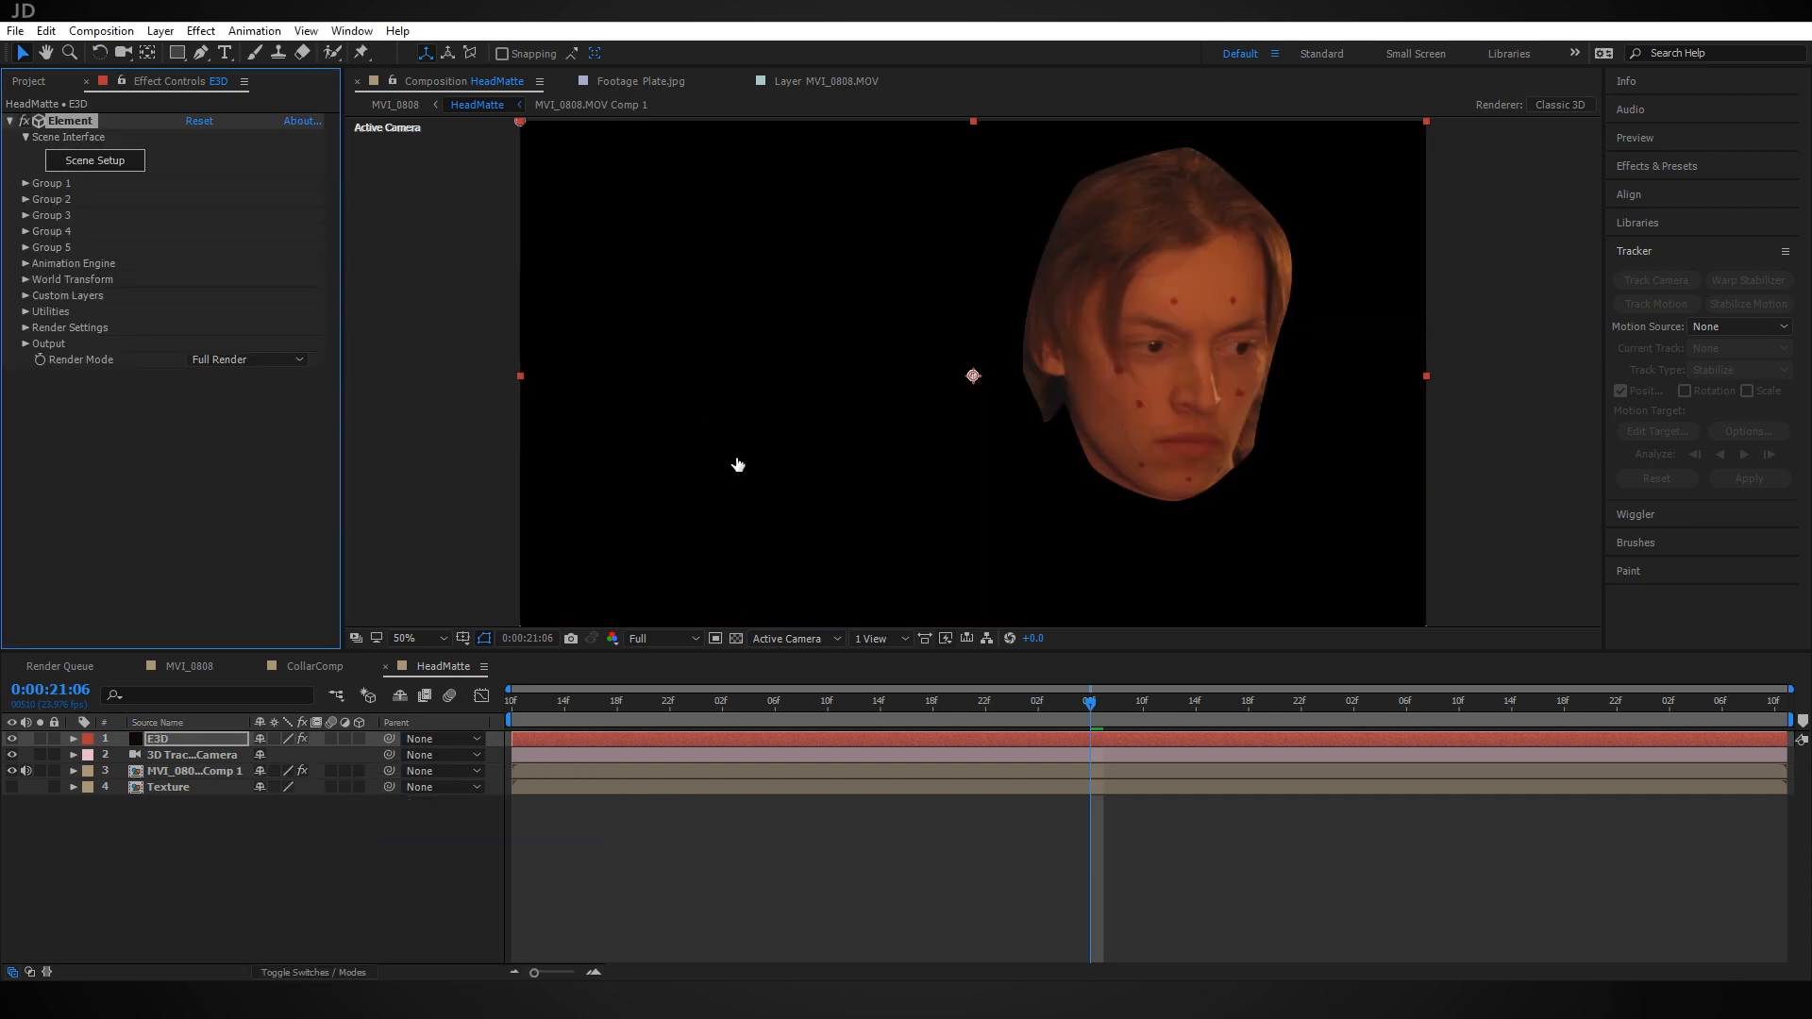
left_click(58, 72)
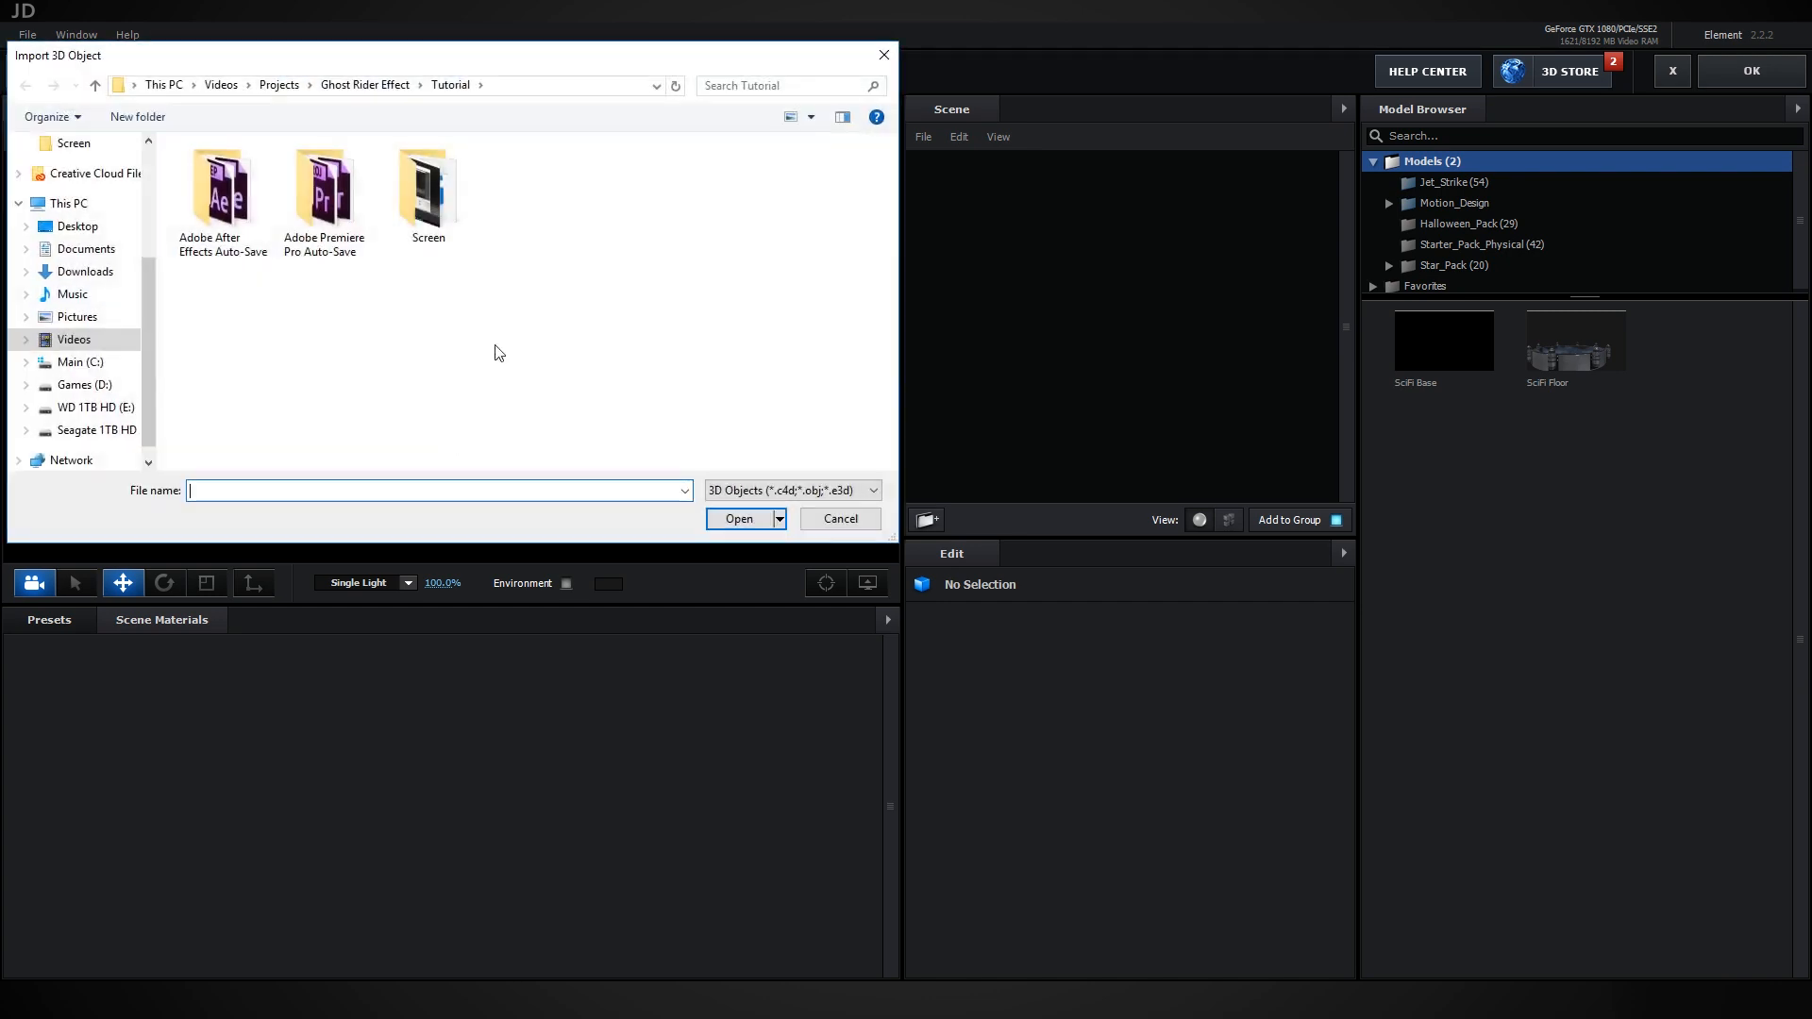
left_click(387, 85)
left_click(235, 350)
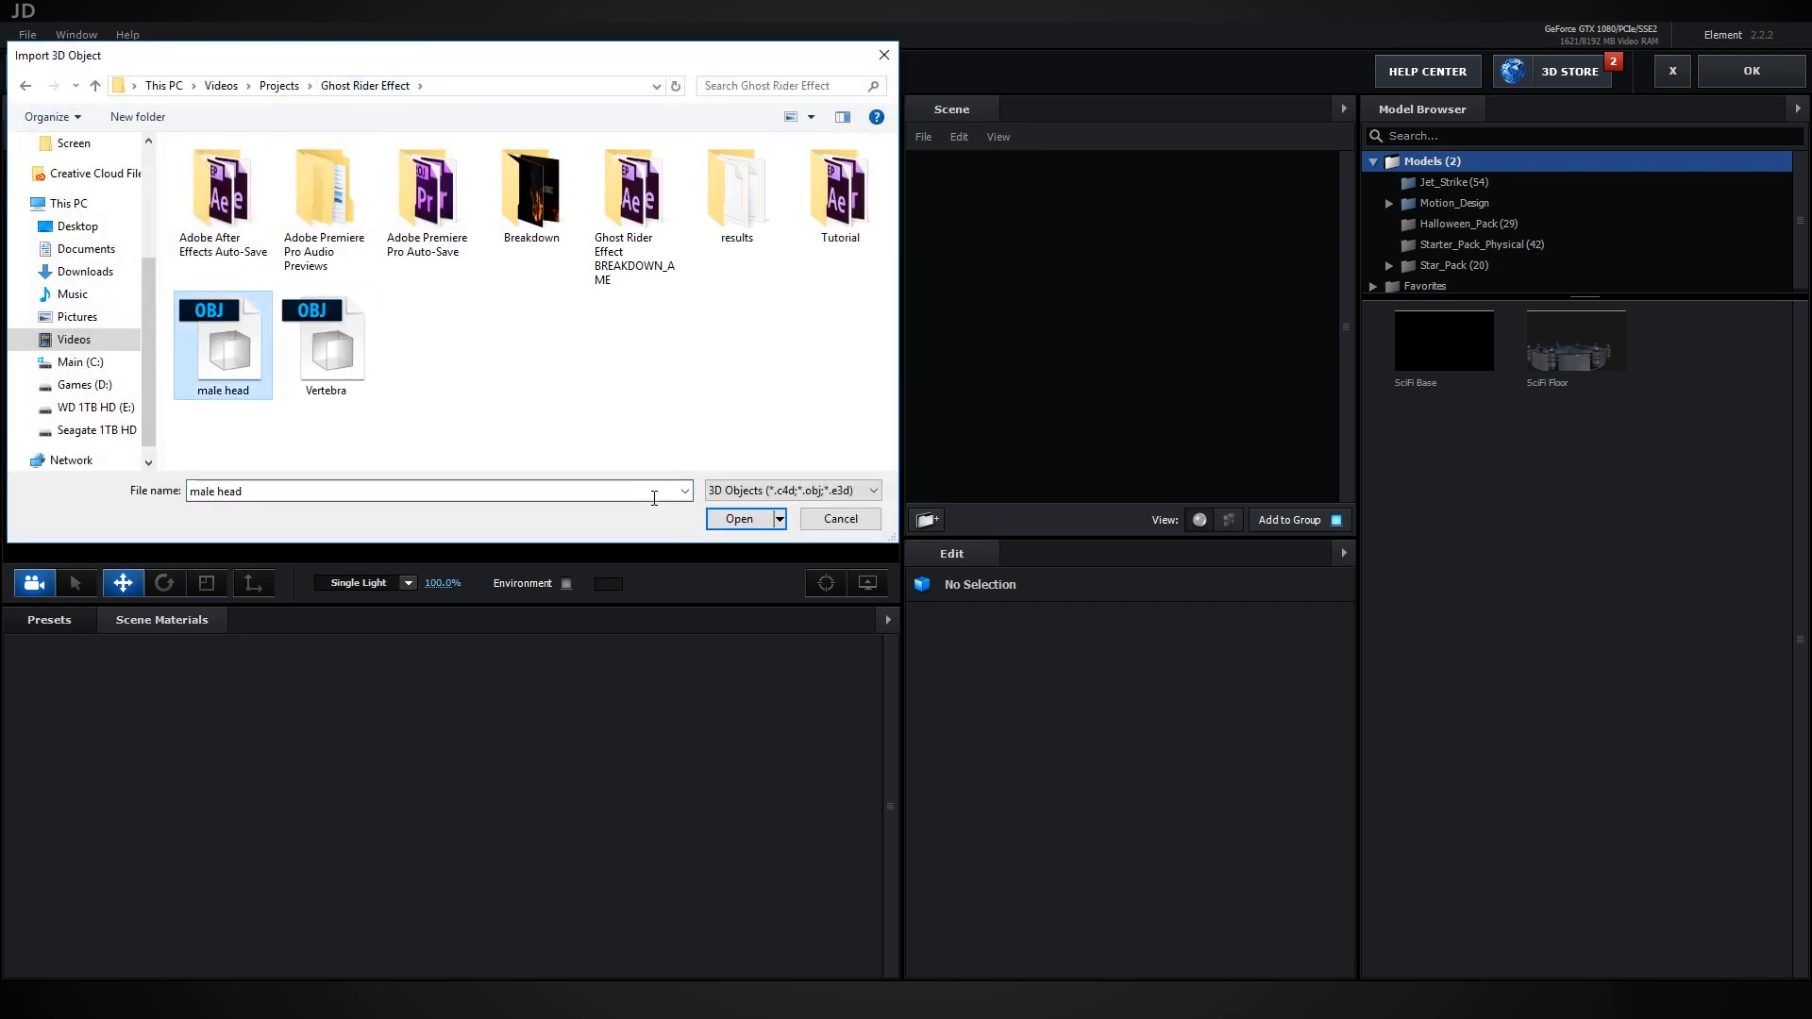
left_click(739, 518)
left_click(1040, 681)
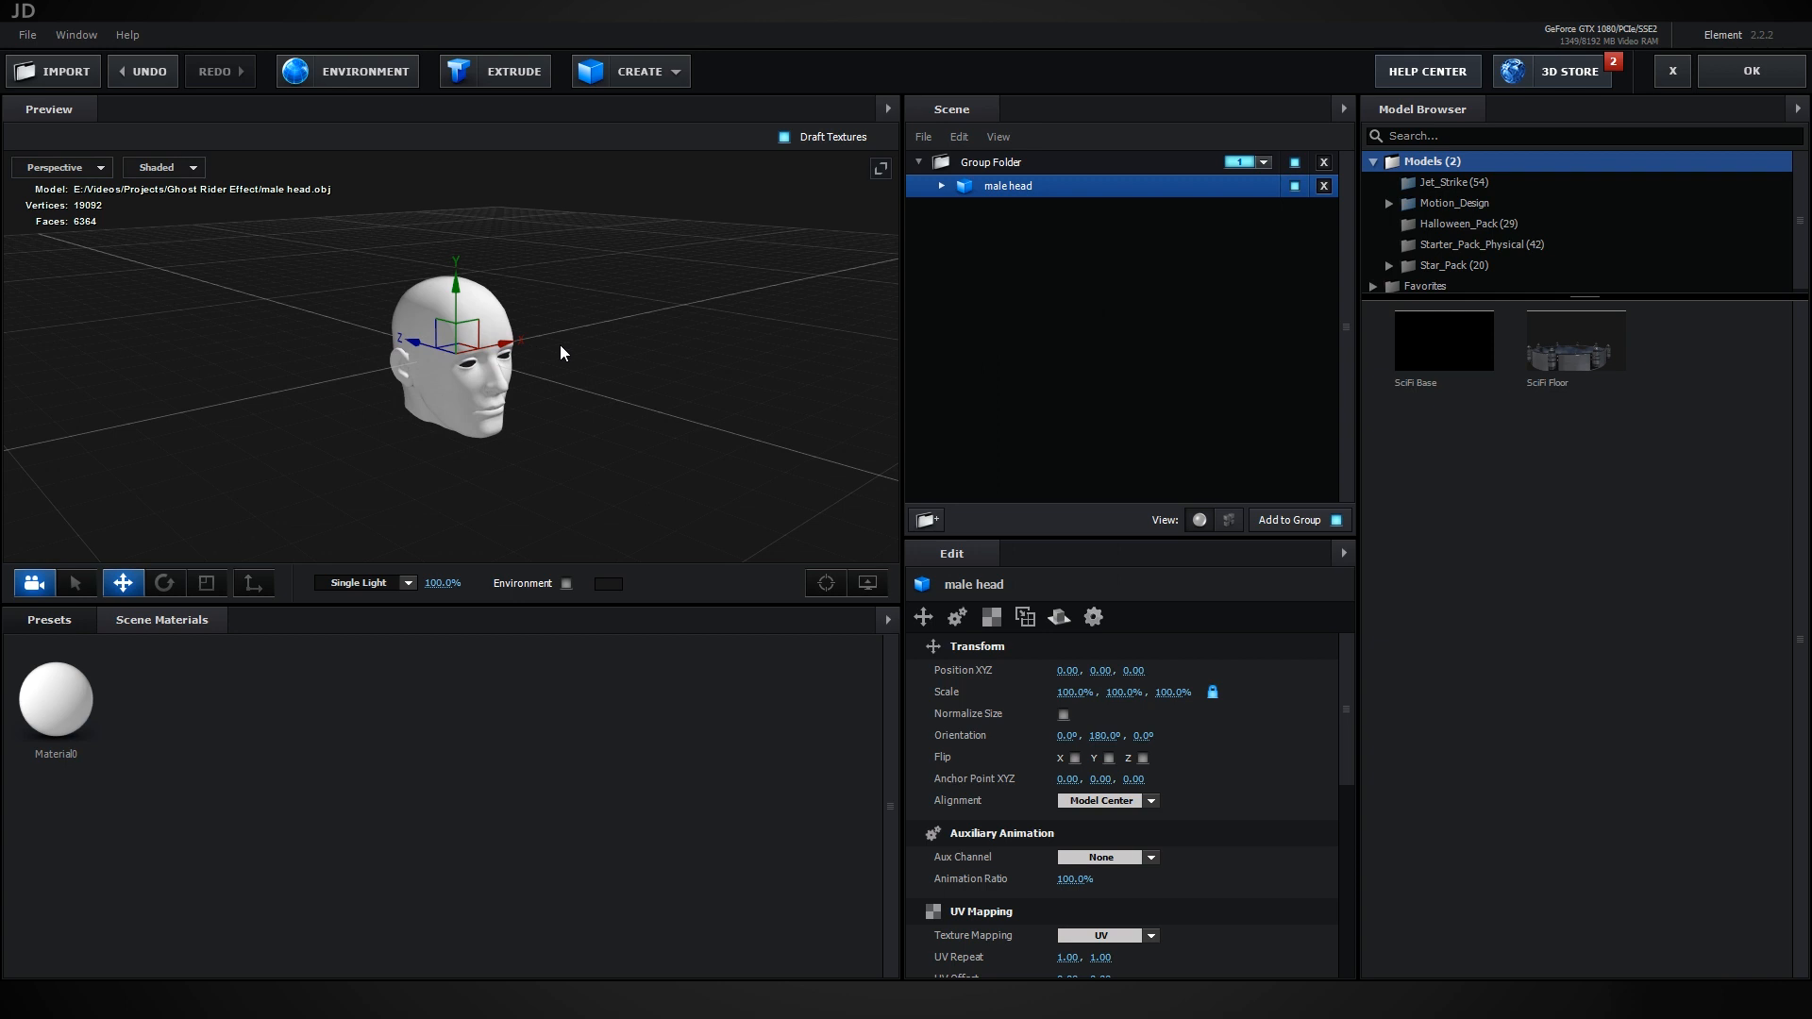
Scale the male head model uniformly to about 329.4% and accept the Element scene
mouse_move(563, 370)
left_mouse_down()
mouse_move(426, 352)
mouse_move(575, 364)
left_mouse_up()
left_click(206, 582)
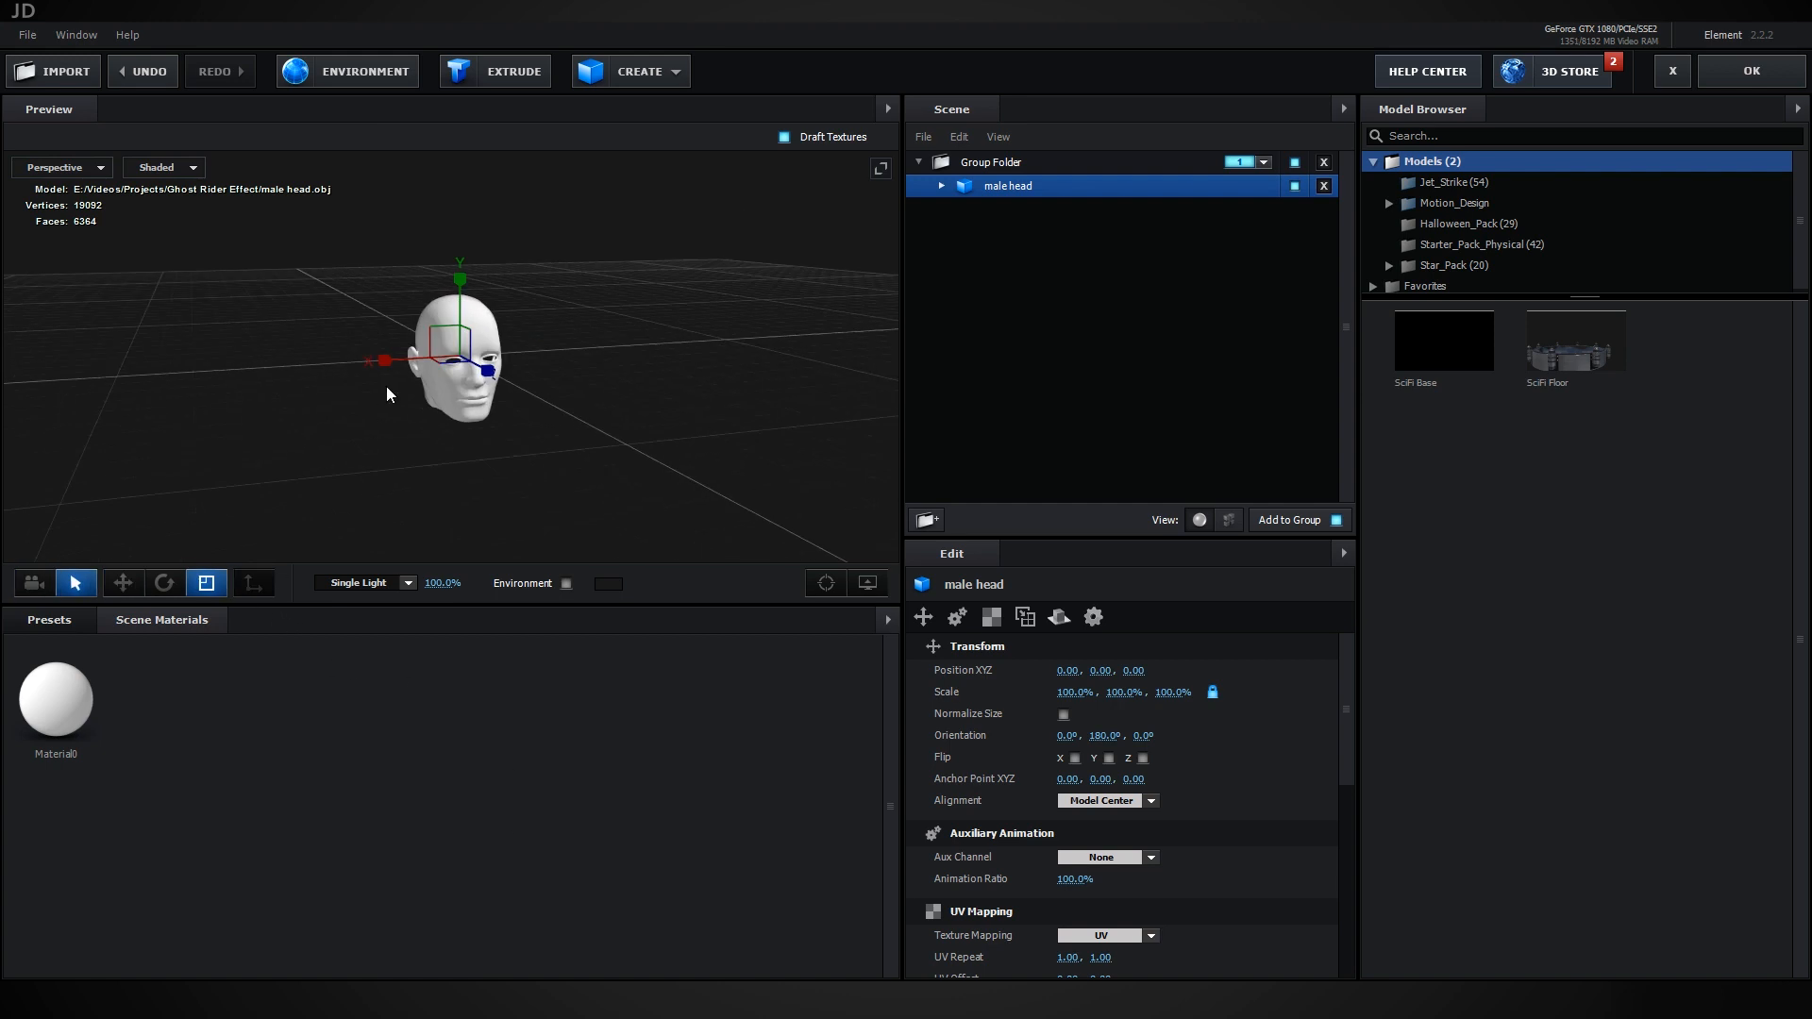
left_click_drag(461, 357, 630, 190)
scroll(678, 418, "down", 5)
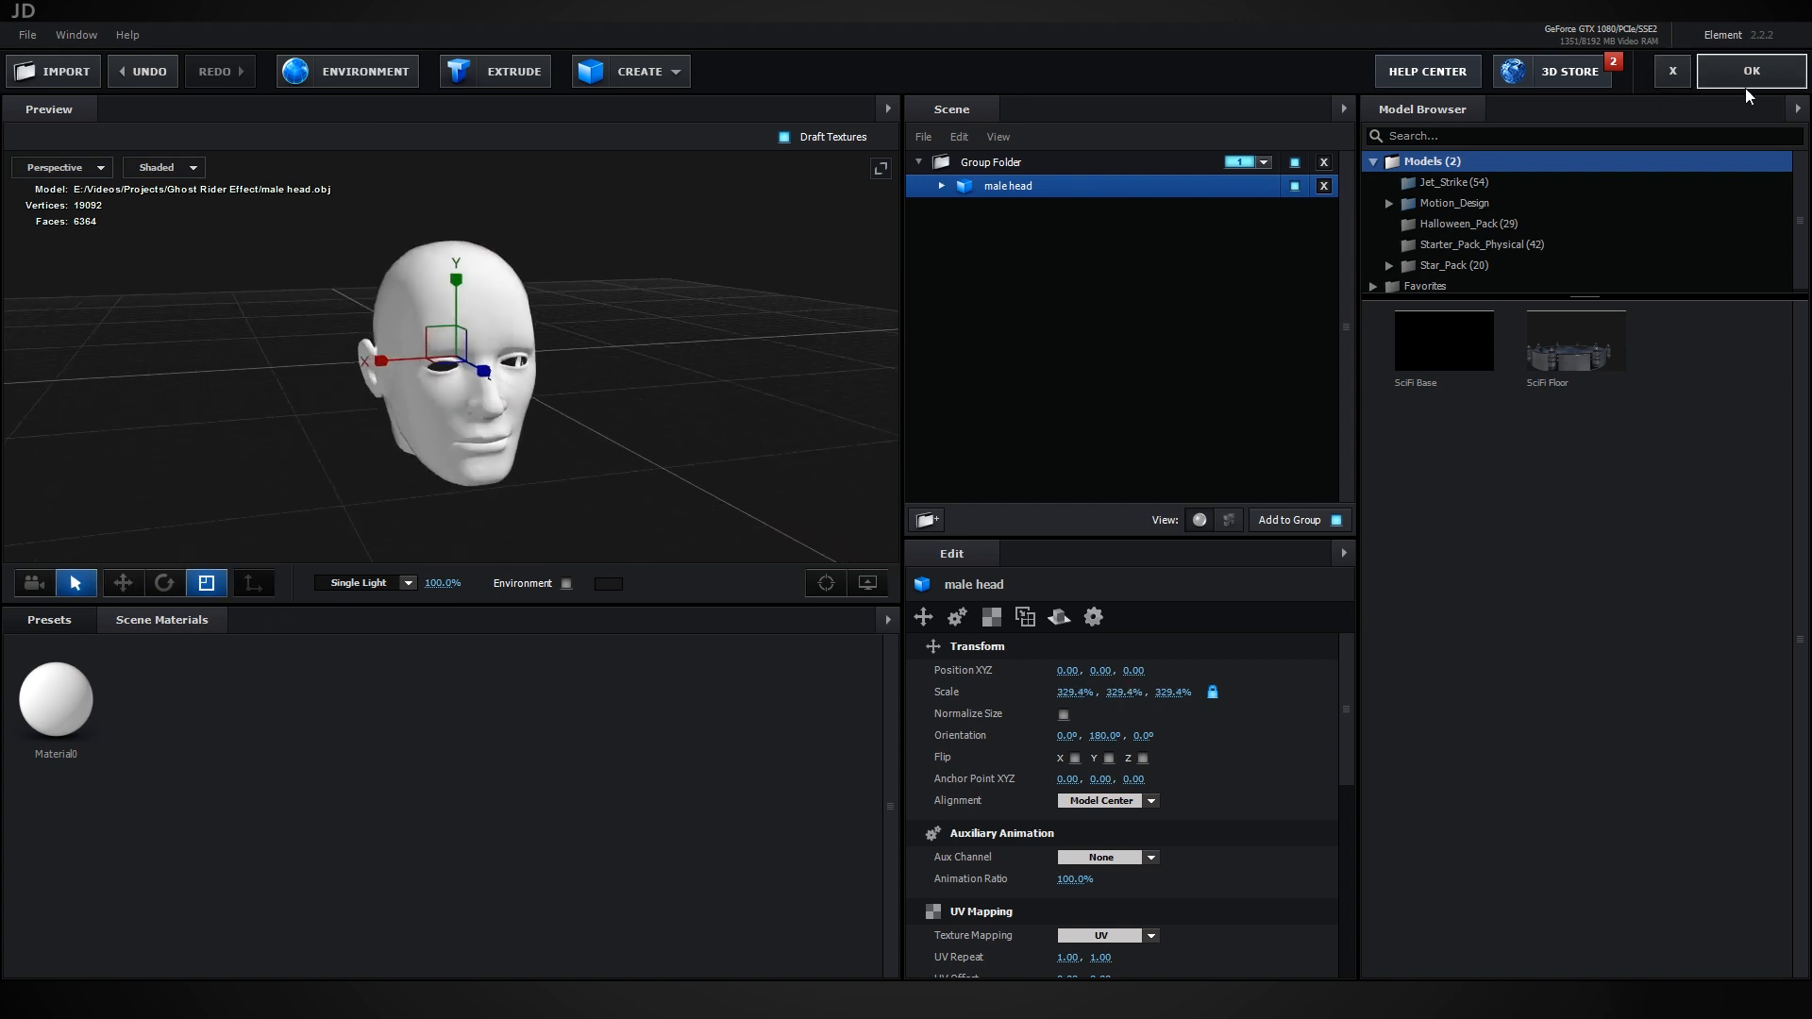
left_click(1777, 71)
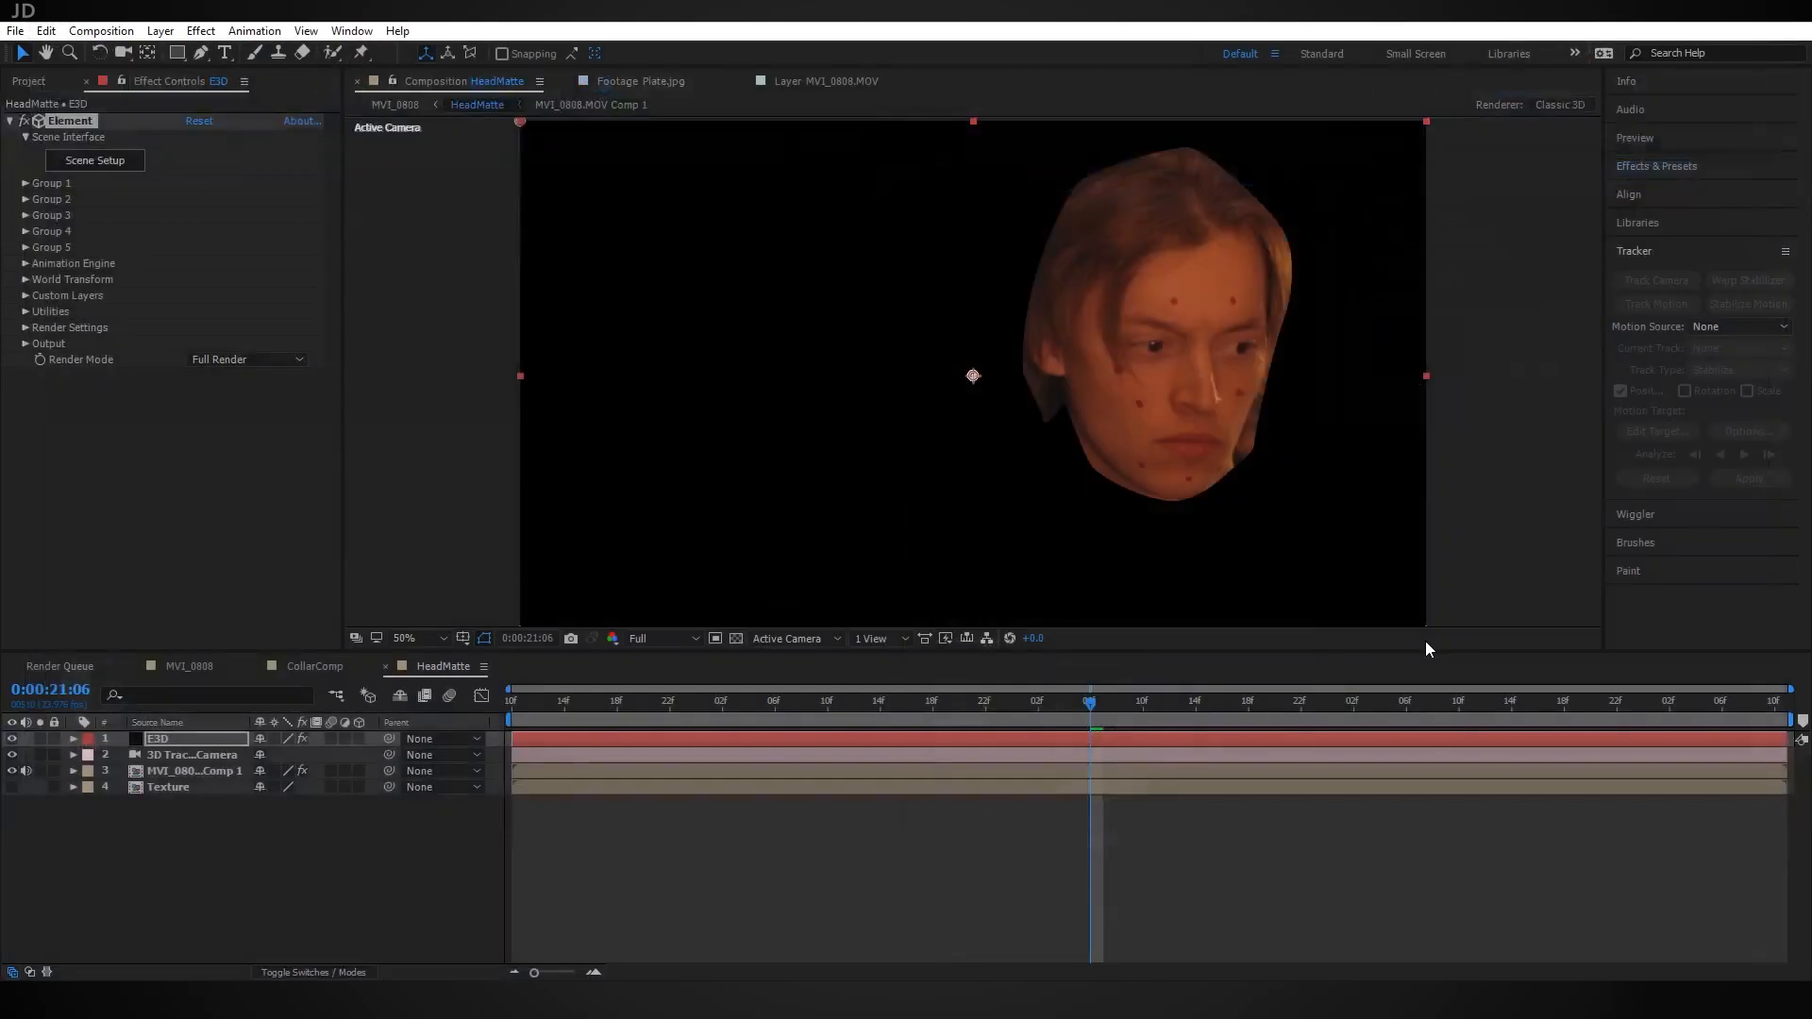
Create a group null for Element's Group 1 and rename it HeadControl
left_click(26, 183)
left_click(57, 295)
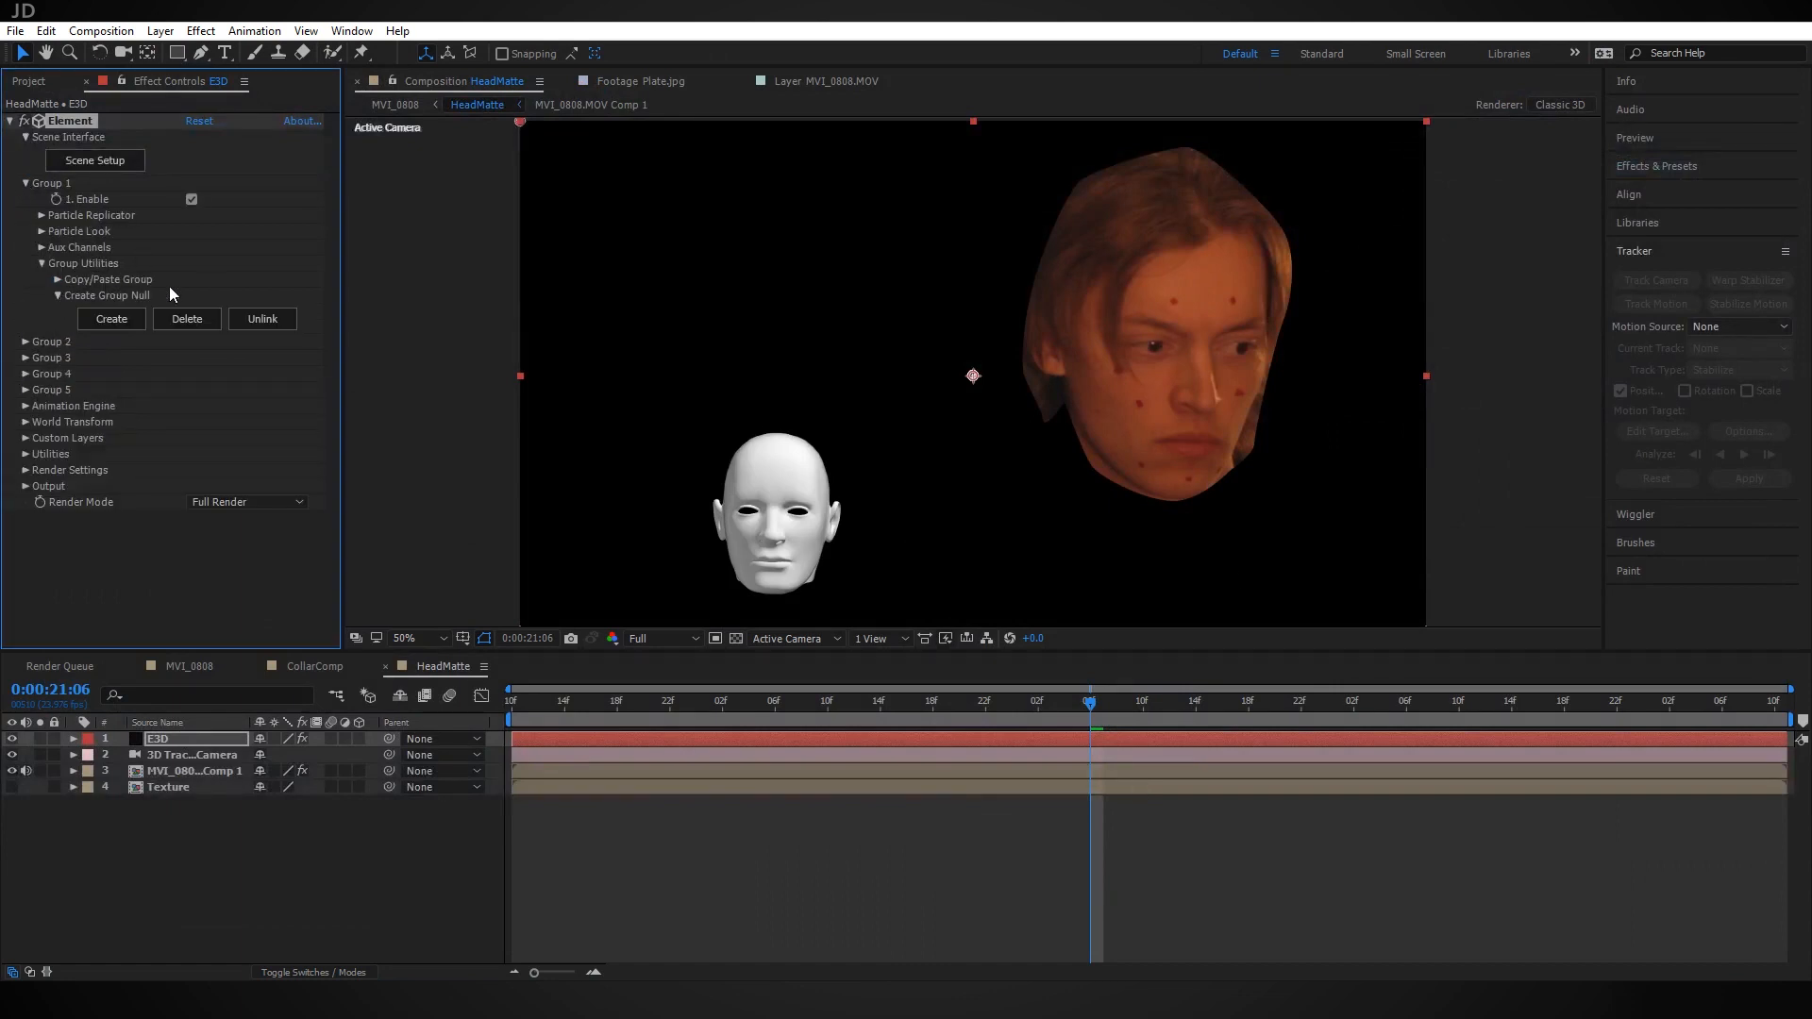
left_click(111, 320)
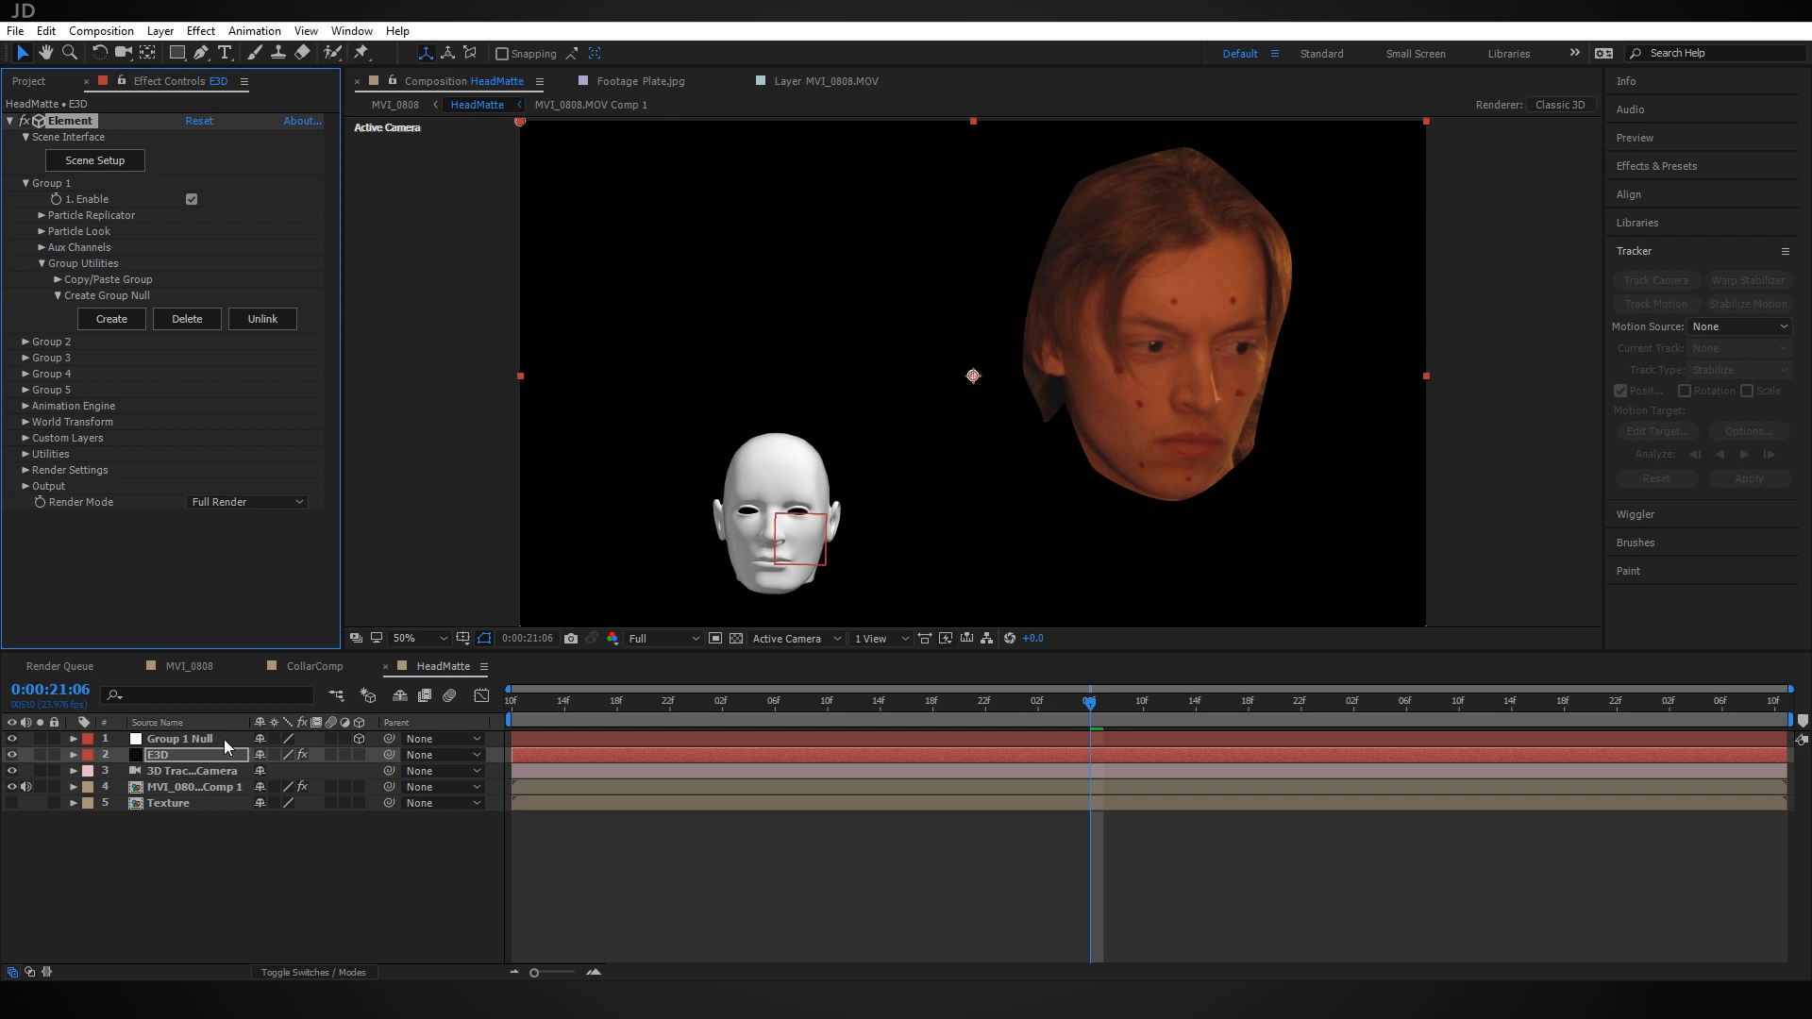
left_click(223, 738)
key("Return")
type("HeadControl")
key("Return")
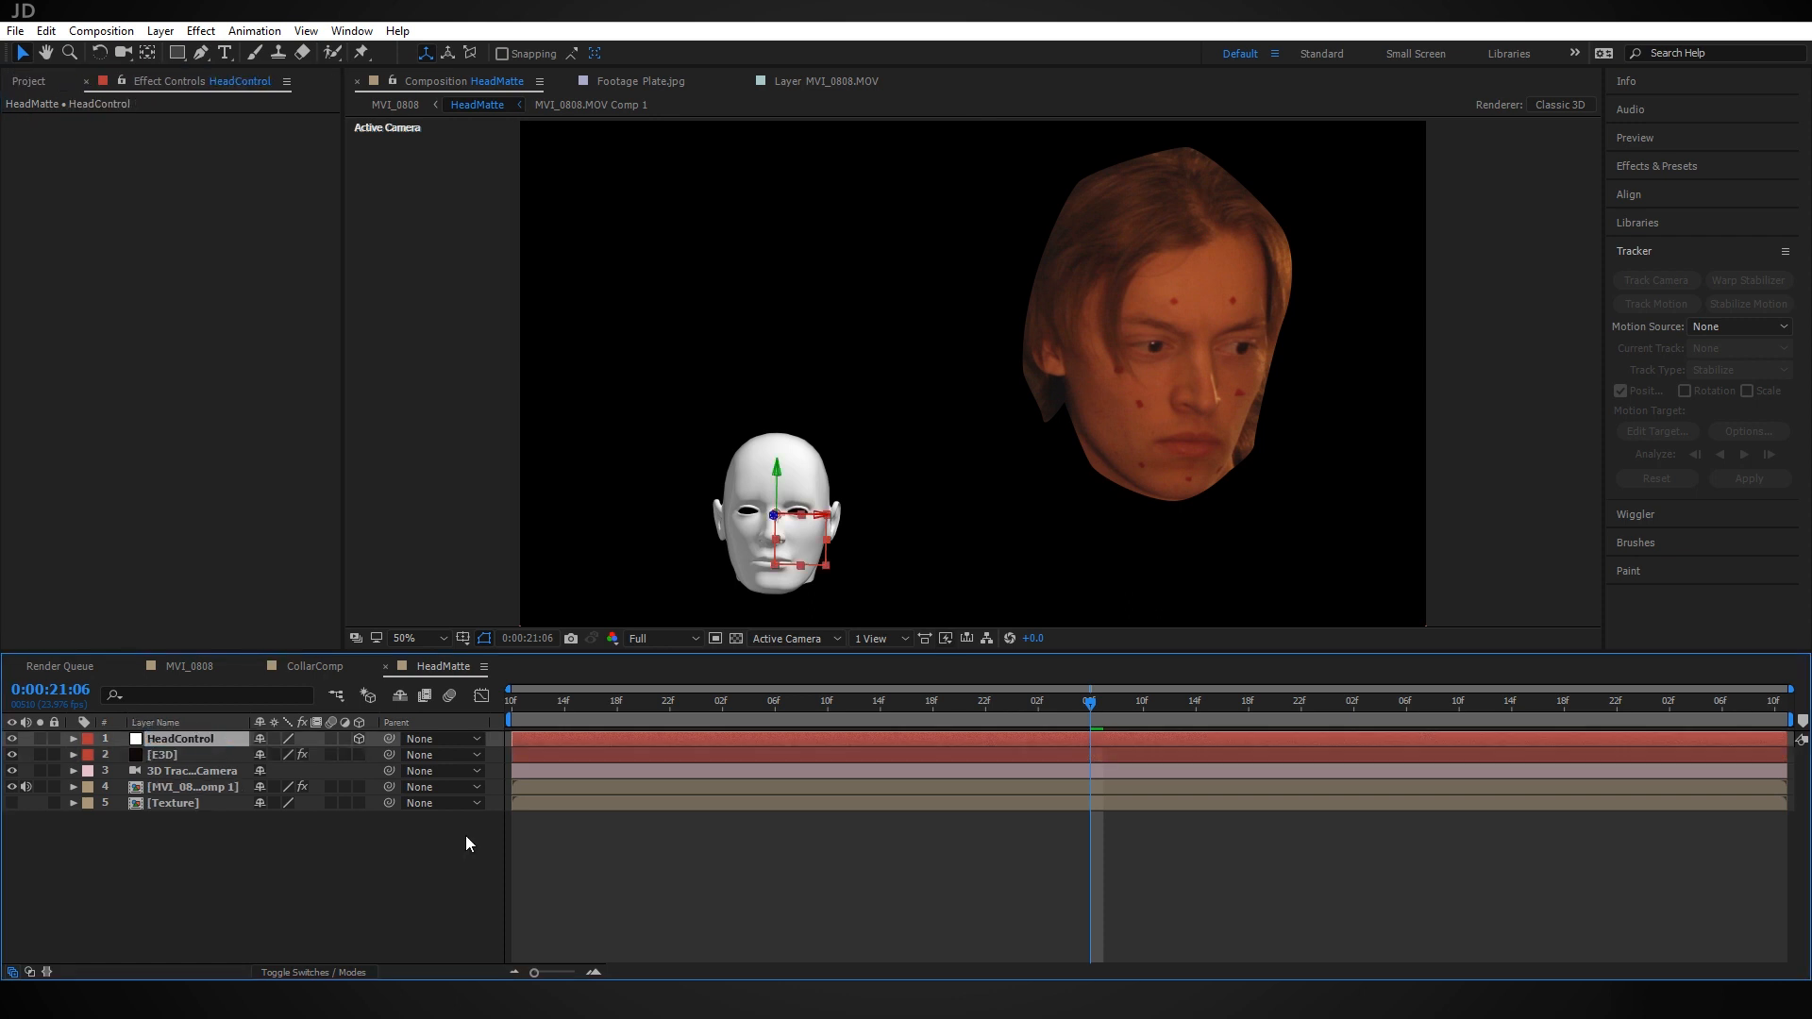
Create a null from the 3D camera track point on the actor's forehead in the MVI_0808.MOV Comp 1 layer
left_click(202, 785)
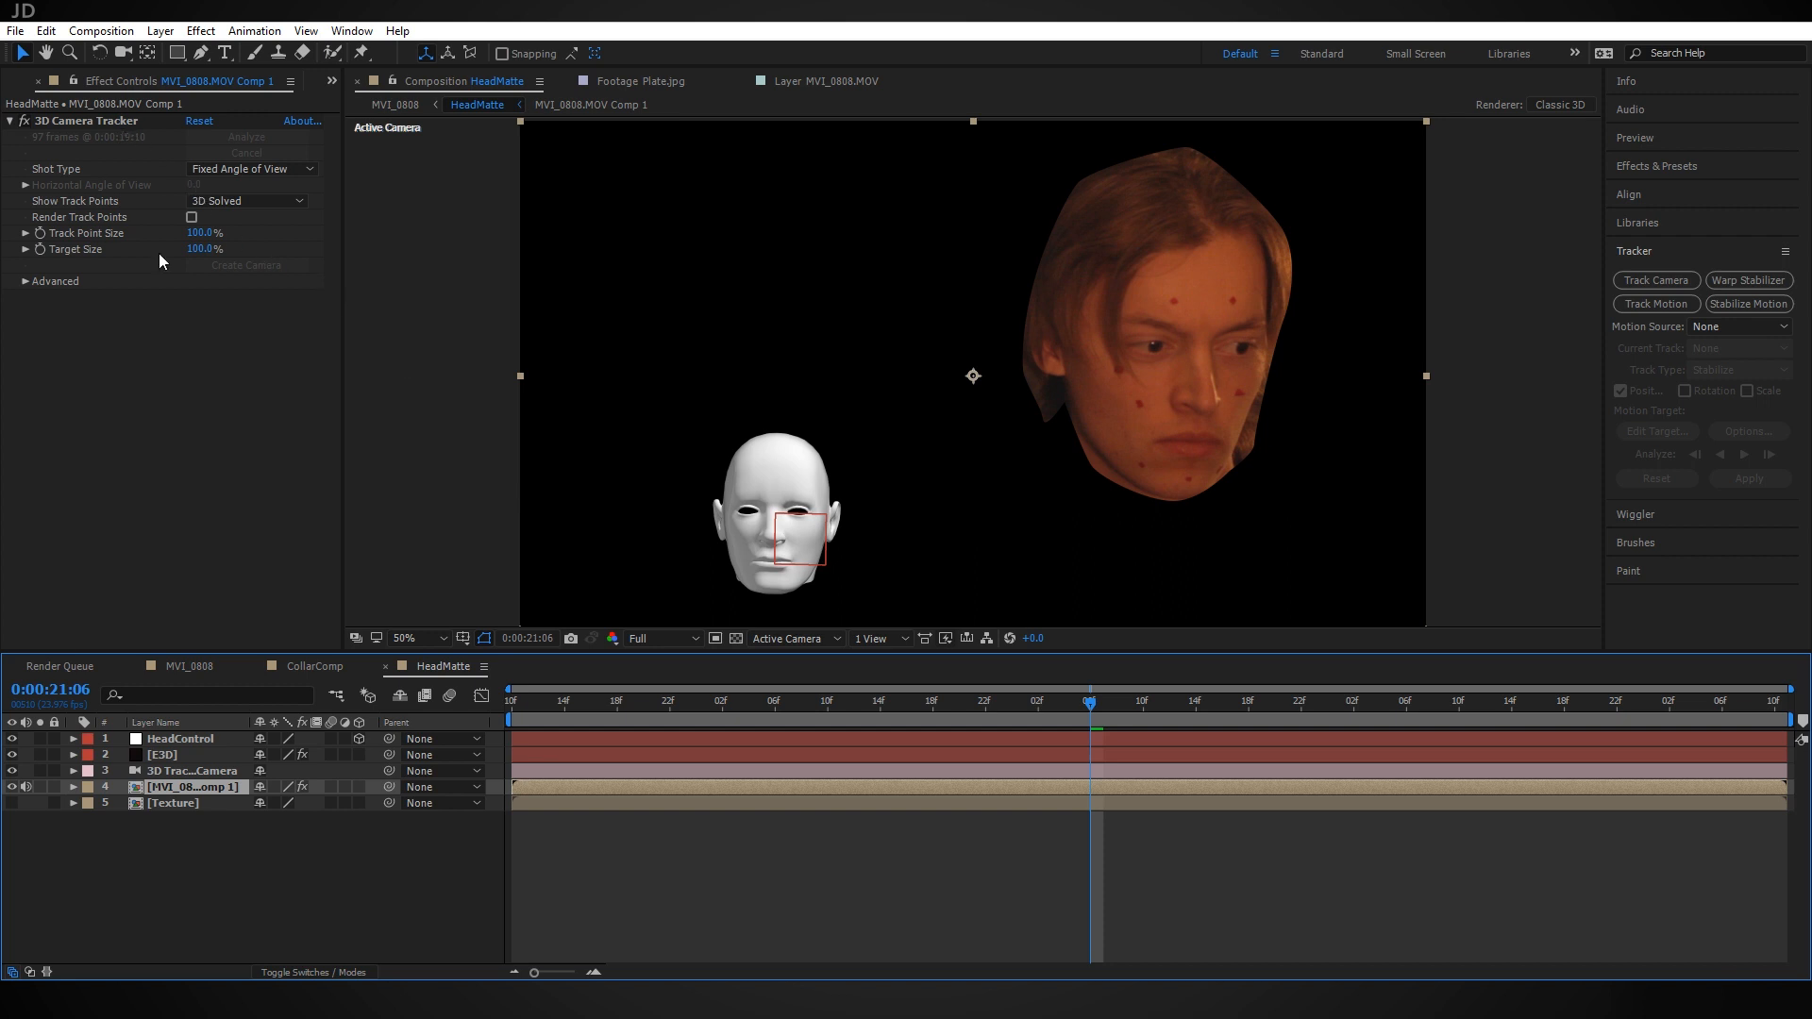
left_click(114, 119)
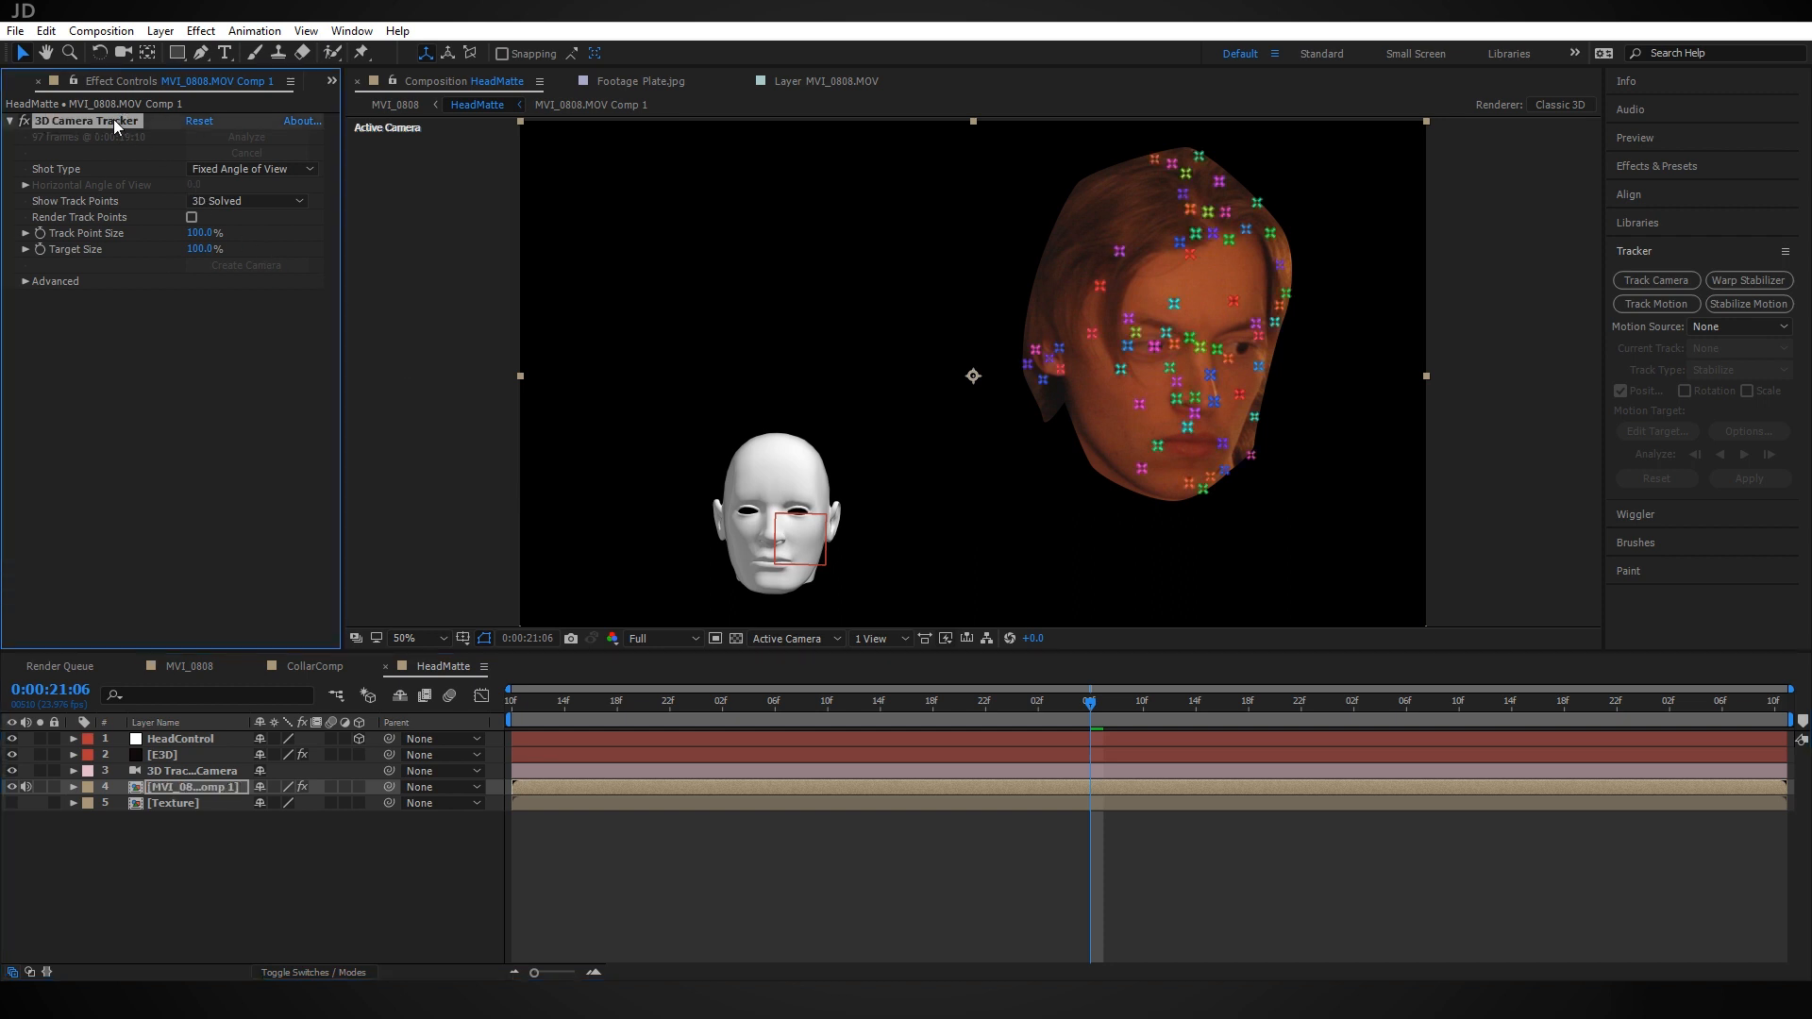
right_click(1175, 307)
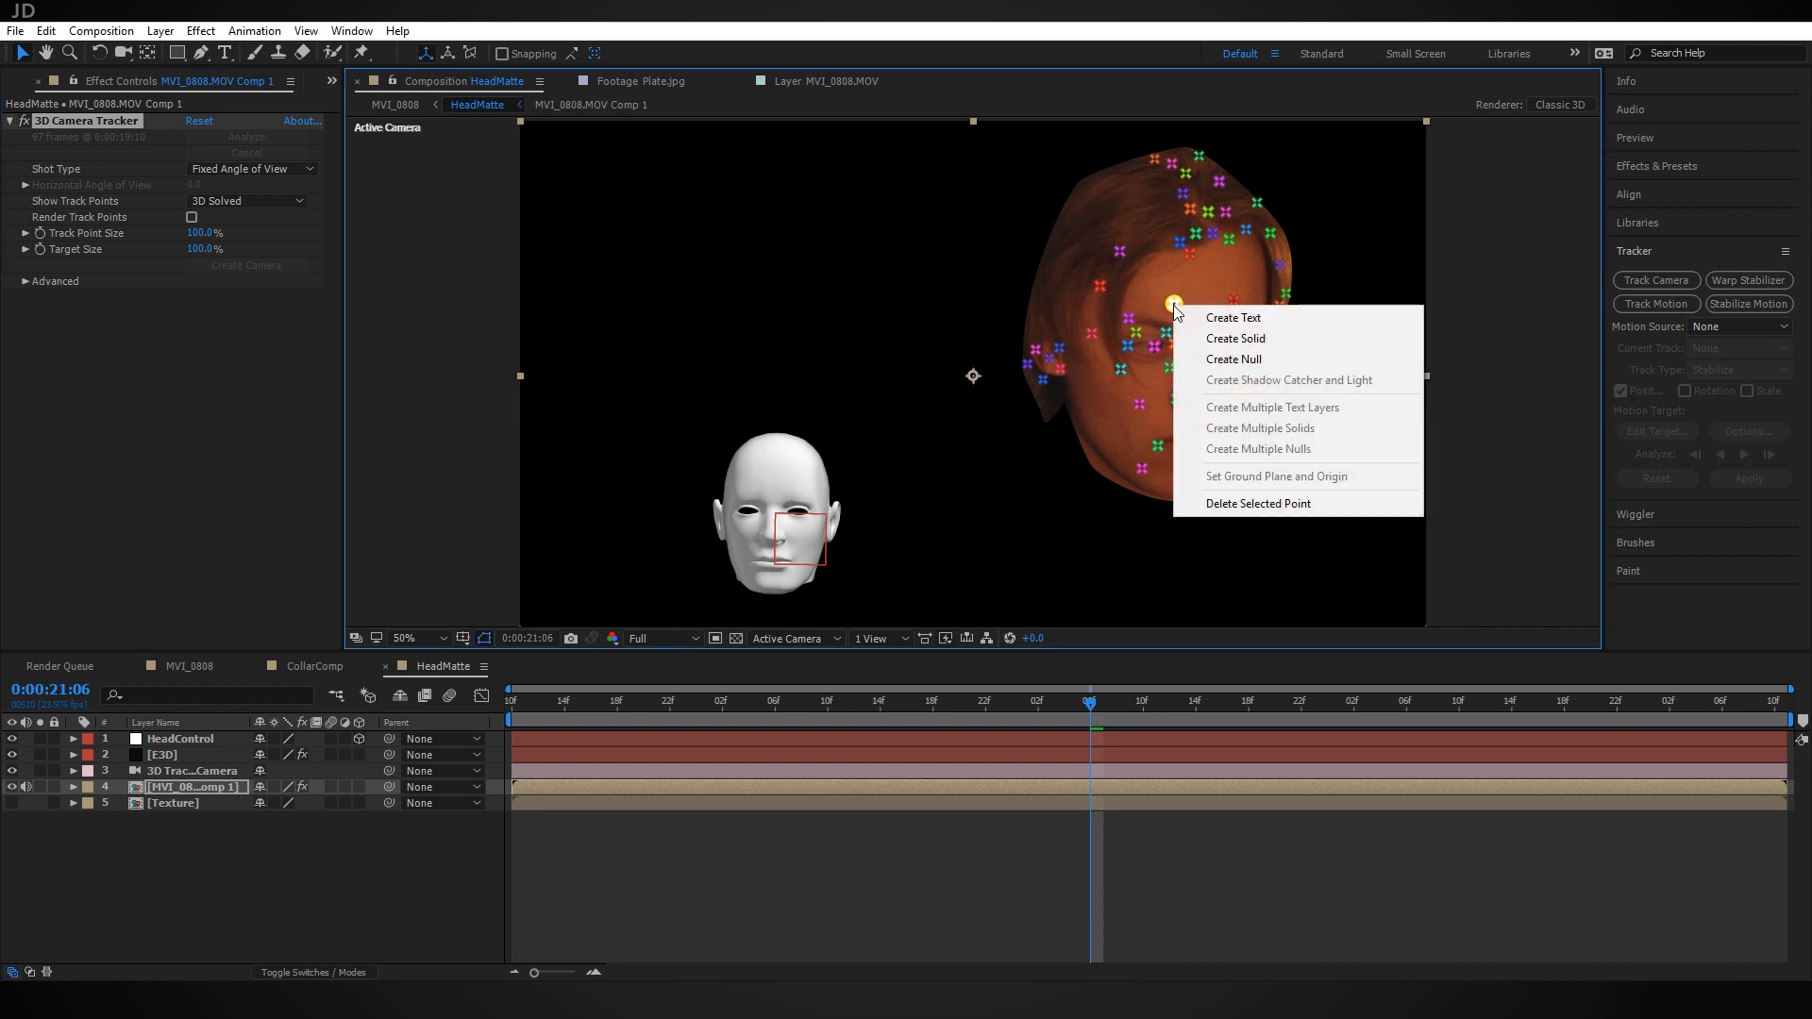
left_click(1234, 359)
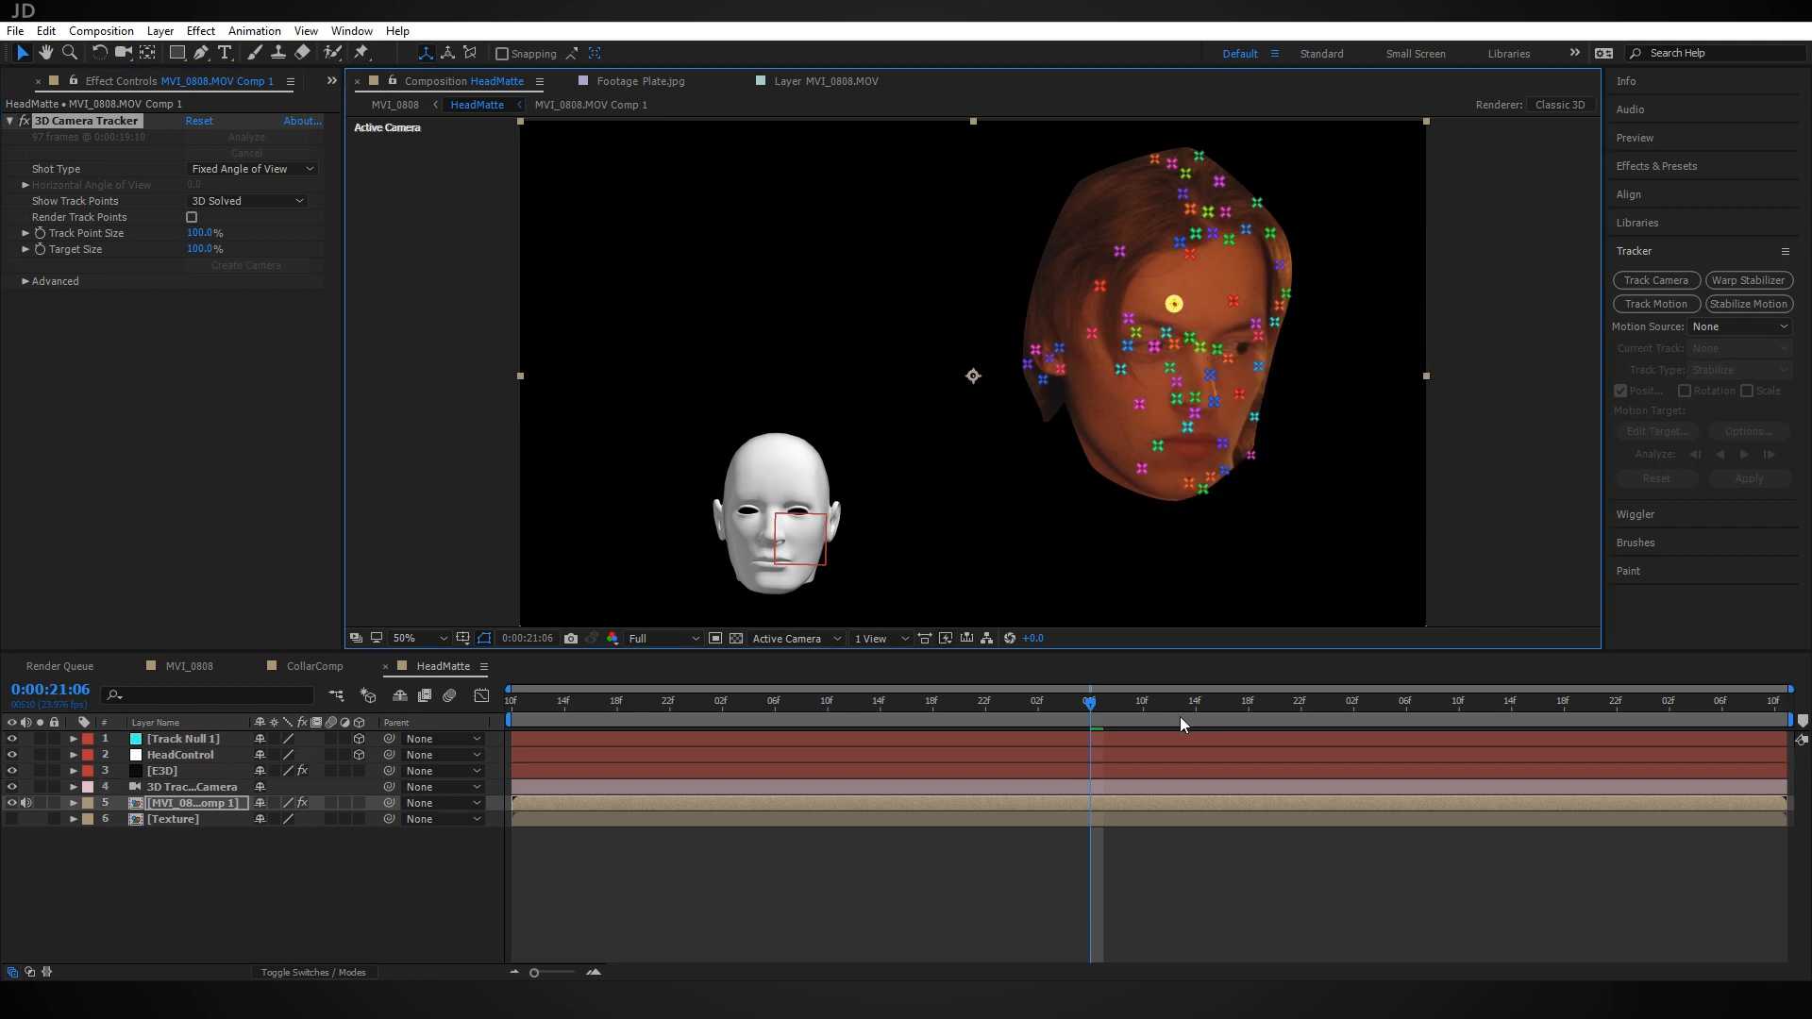
Copy the position of the track null to HeadControl so the head model sits at the tracked forehead point
left_click(210, 737)
key("p")
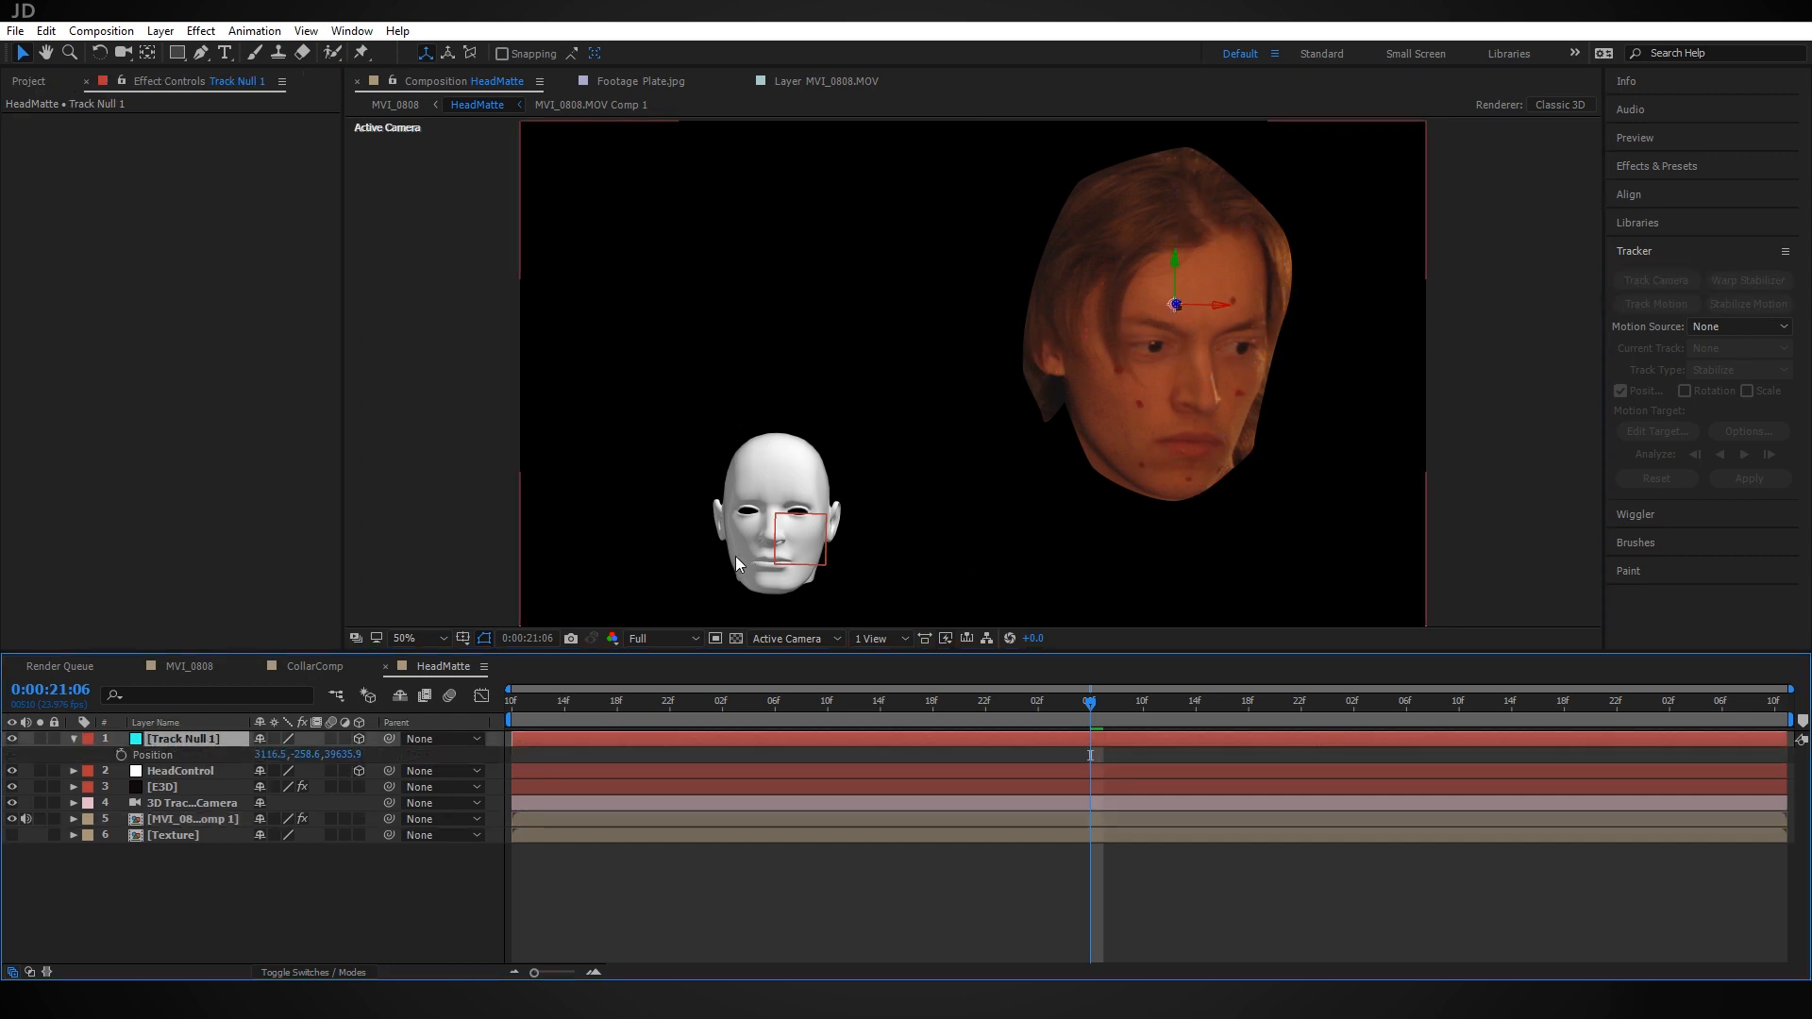
left_click(164, 758)
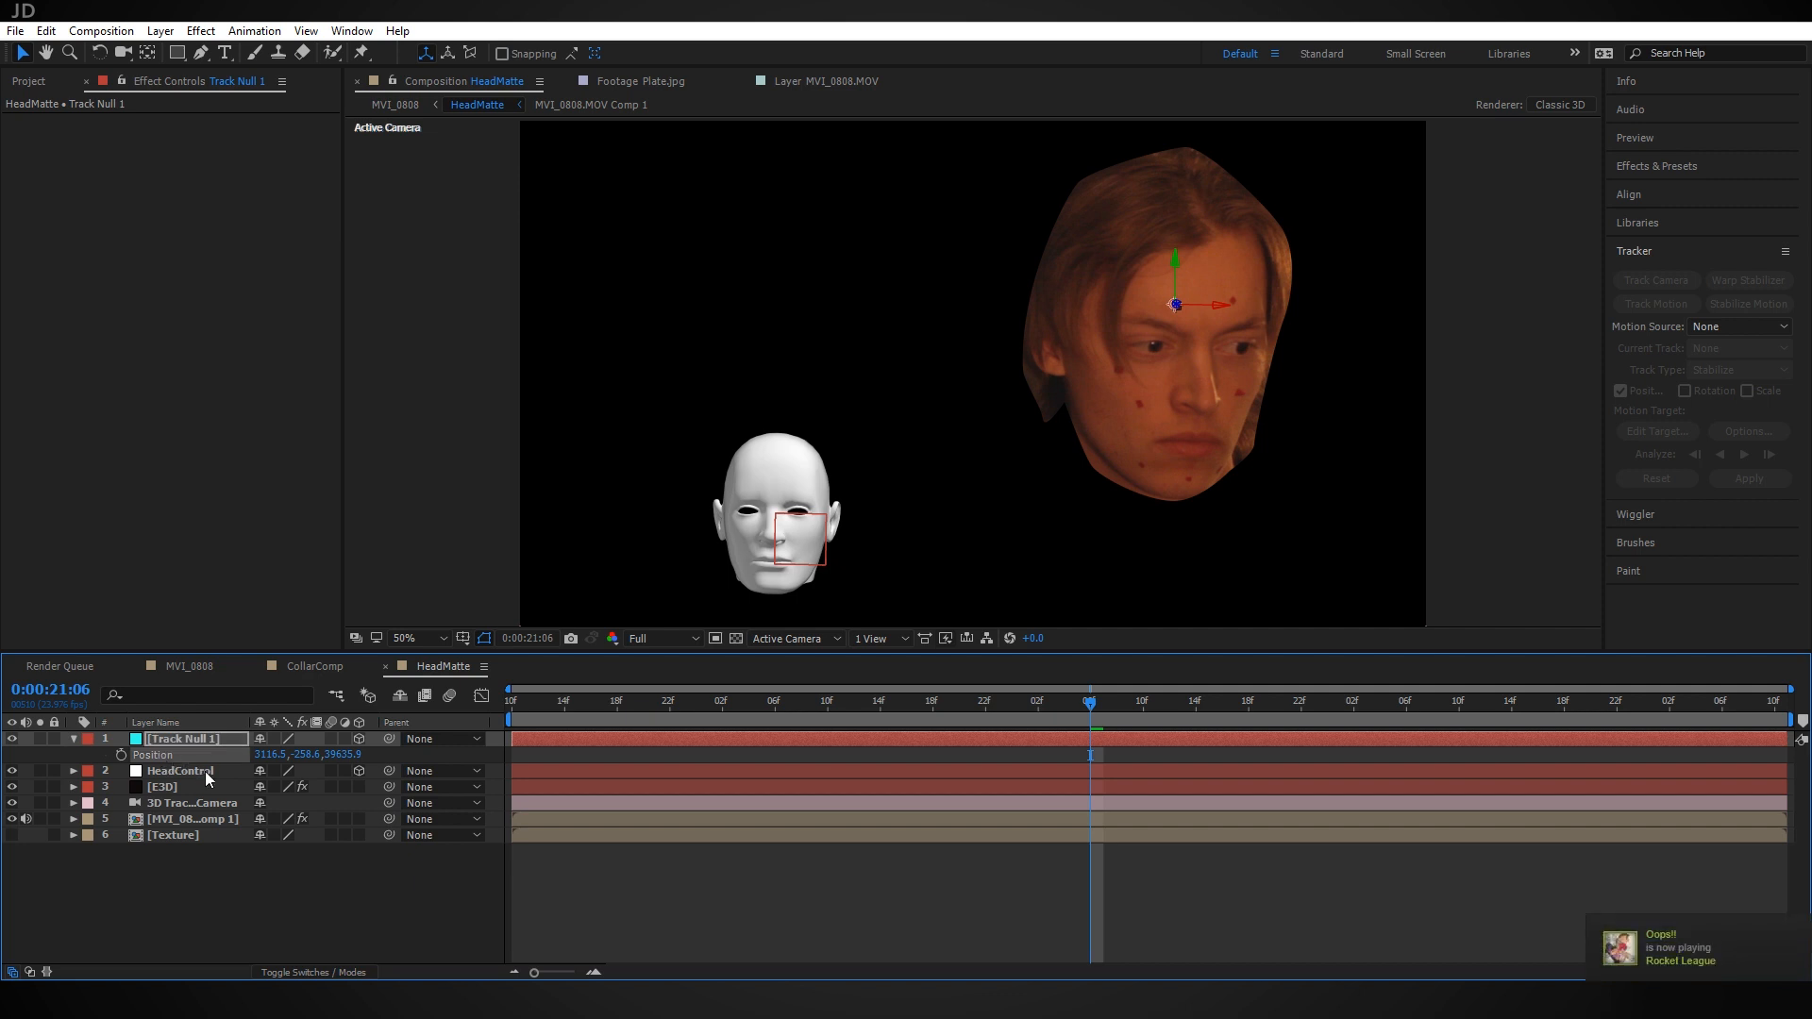
left_click(206, 771)
key("p")
left_click(189, 789)
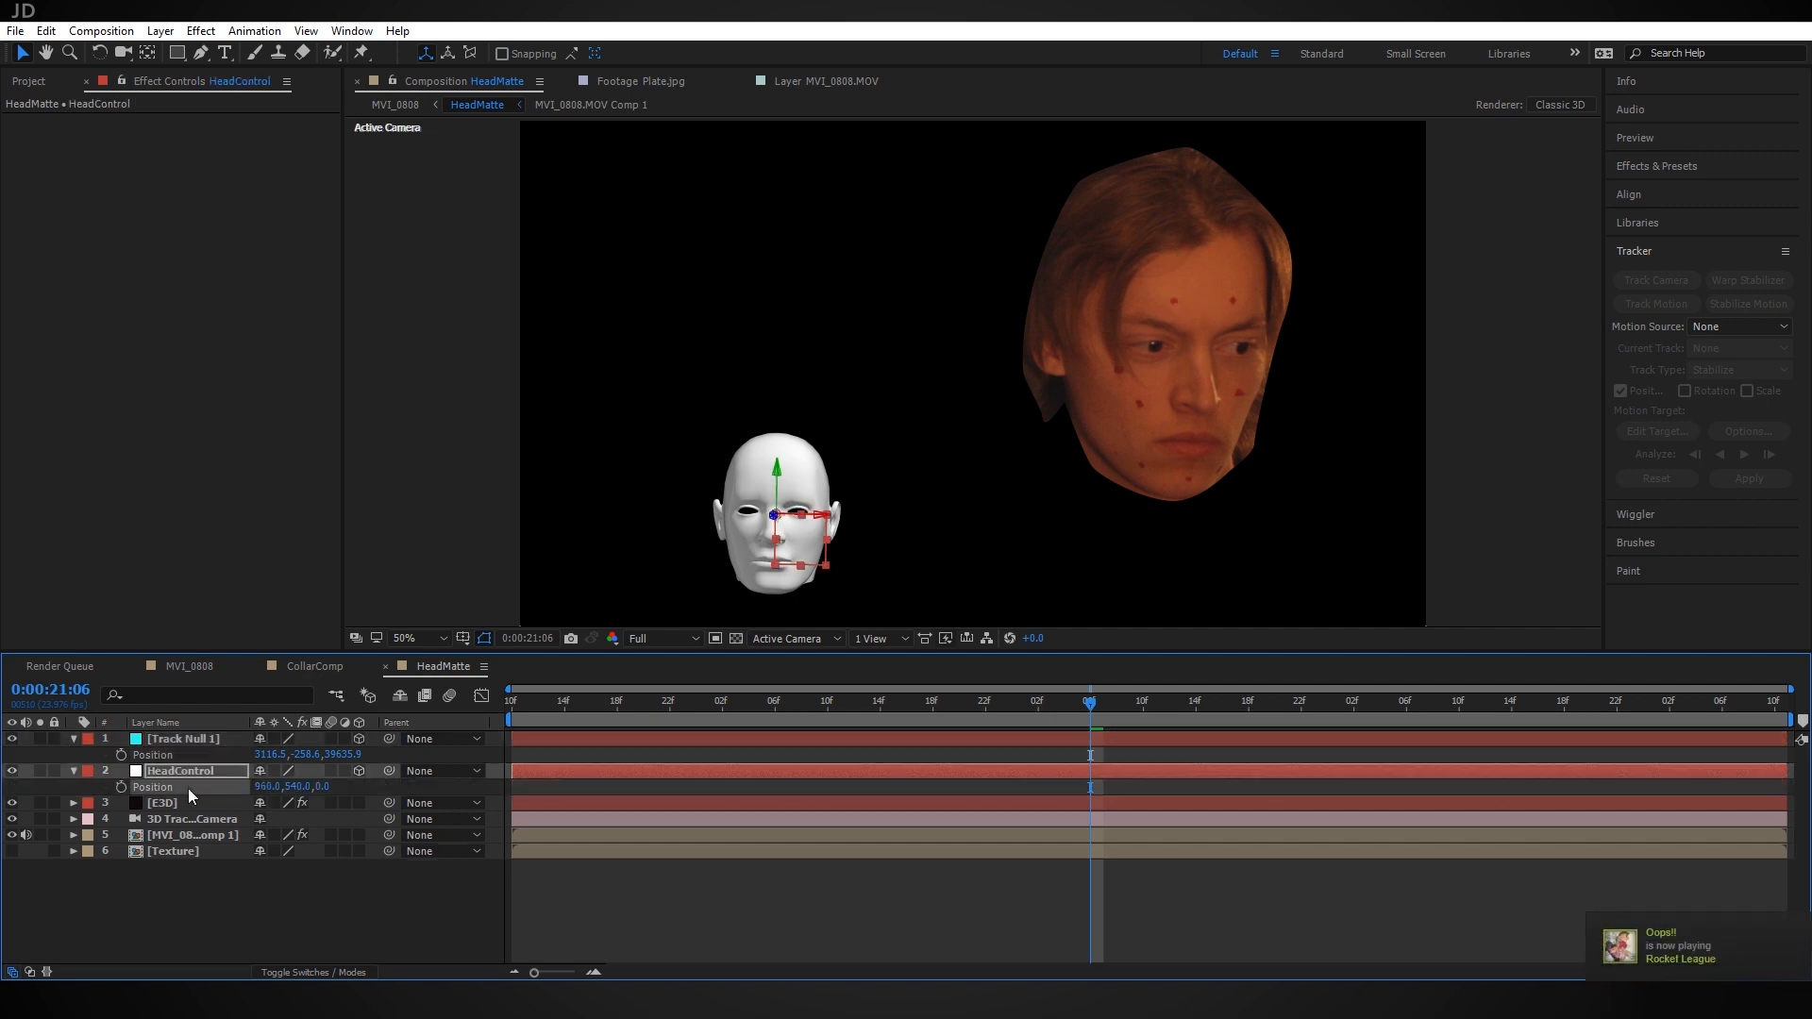
key("ctrl+v")
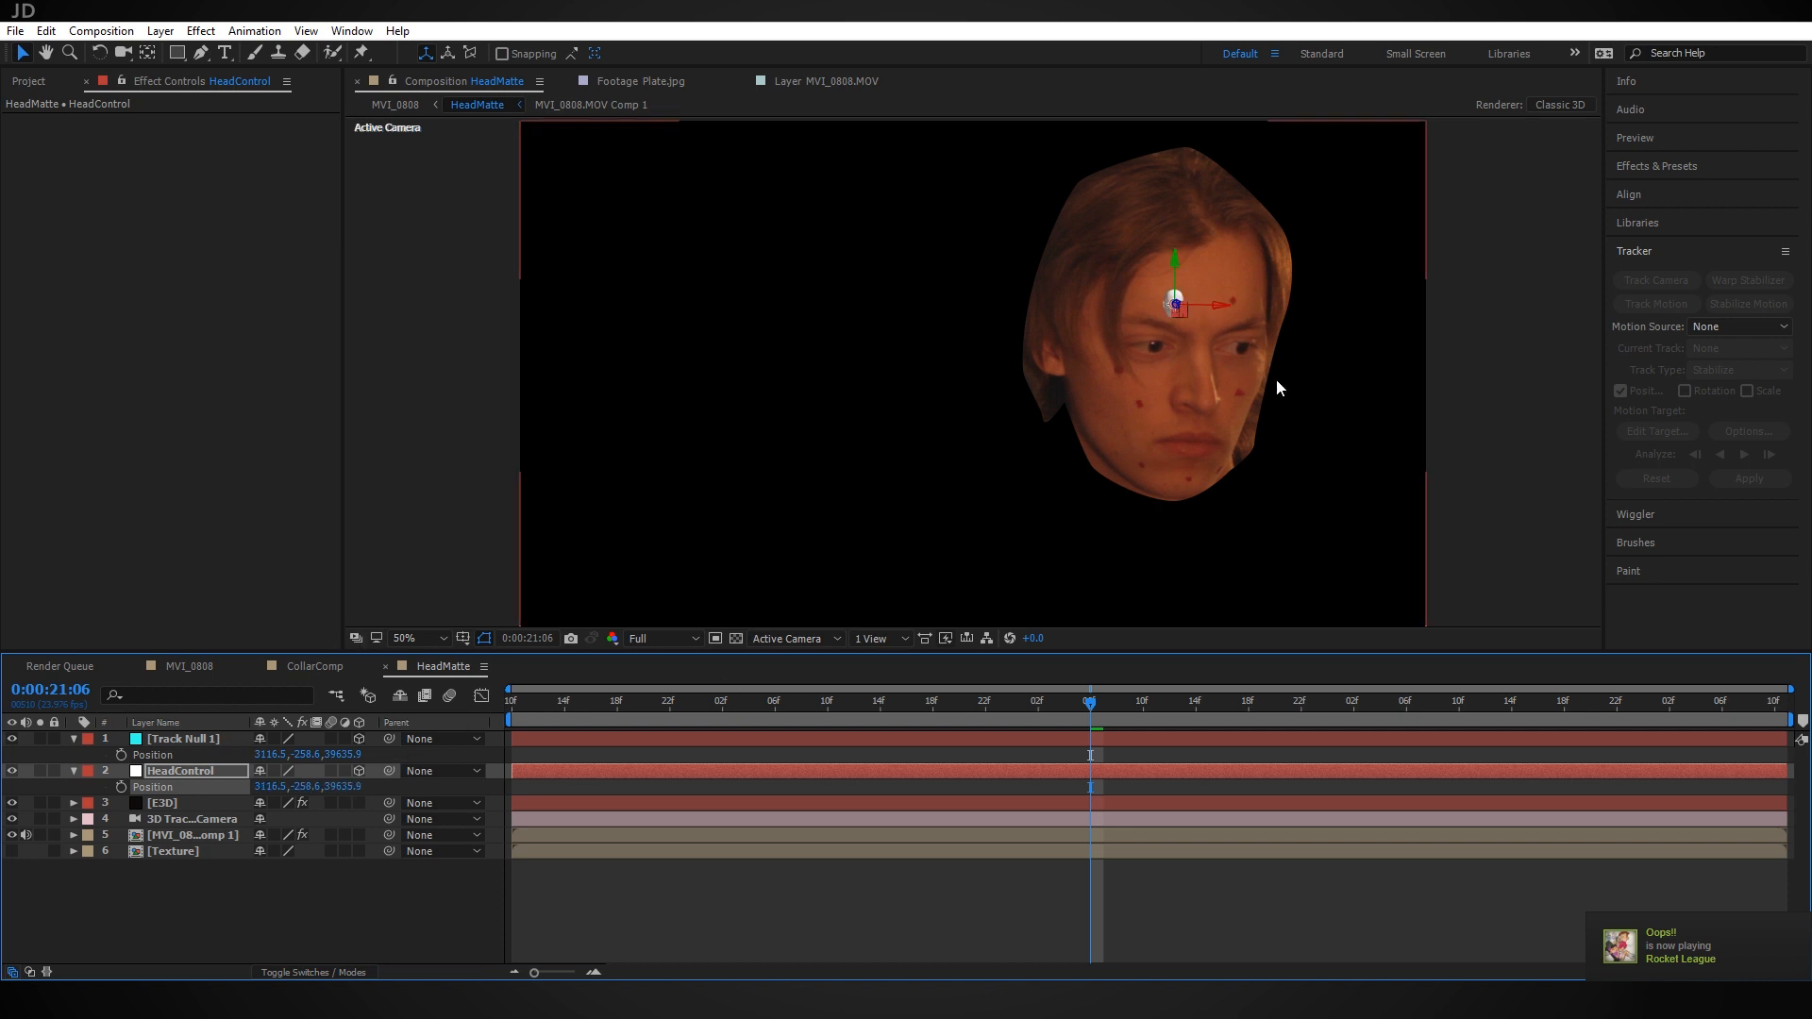
Scale HeadControl uniformly to about 1251% so the head model roughly covers the actor's head
scroll(1287, 393, "up", 2)
left_click_drag(1254, 323, 981, 421)
key("v")
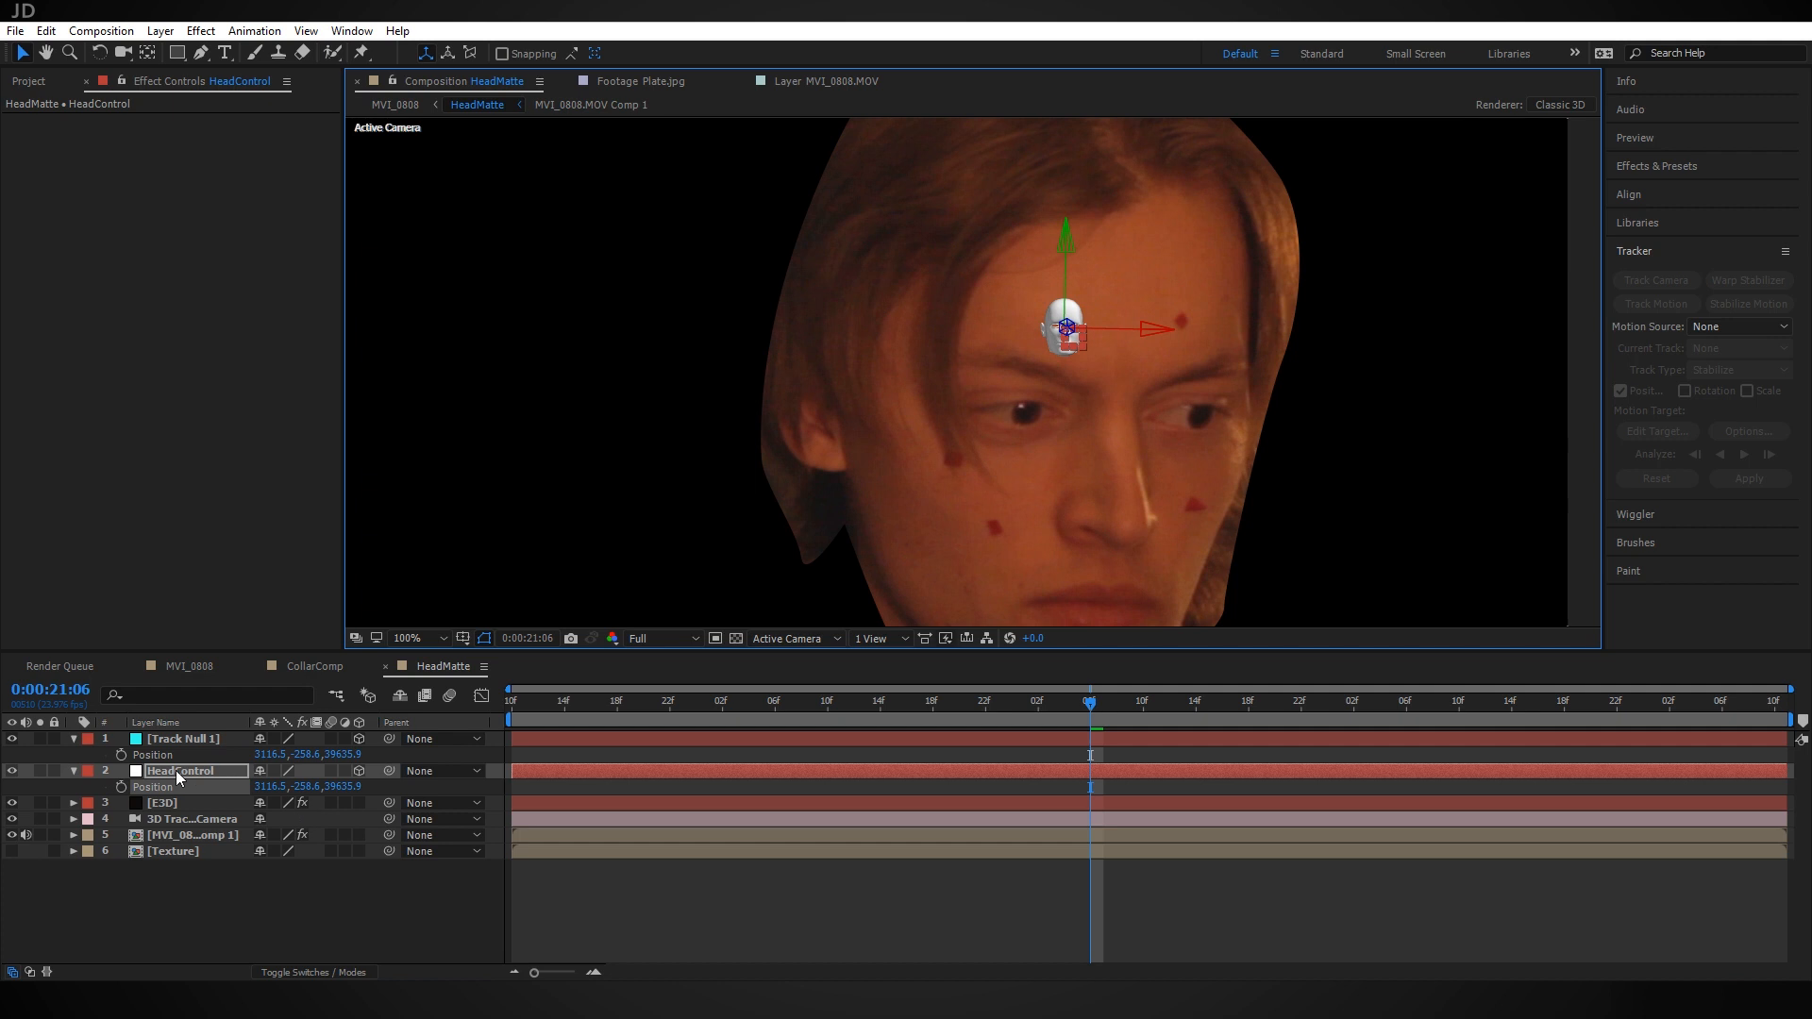
left_click(190, 772)
key("s")
left_click_drag(359, 785, 463, 783)
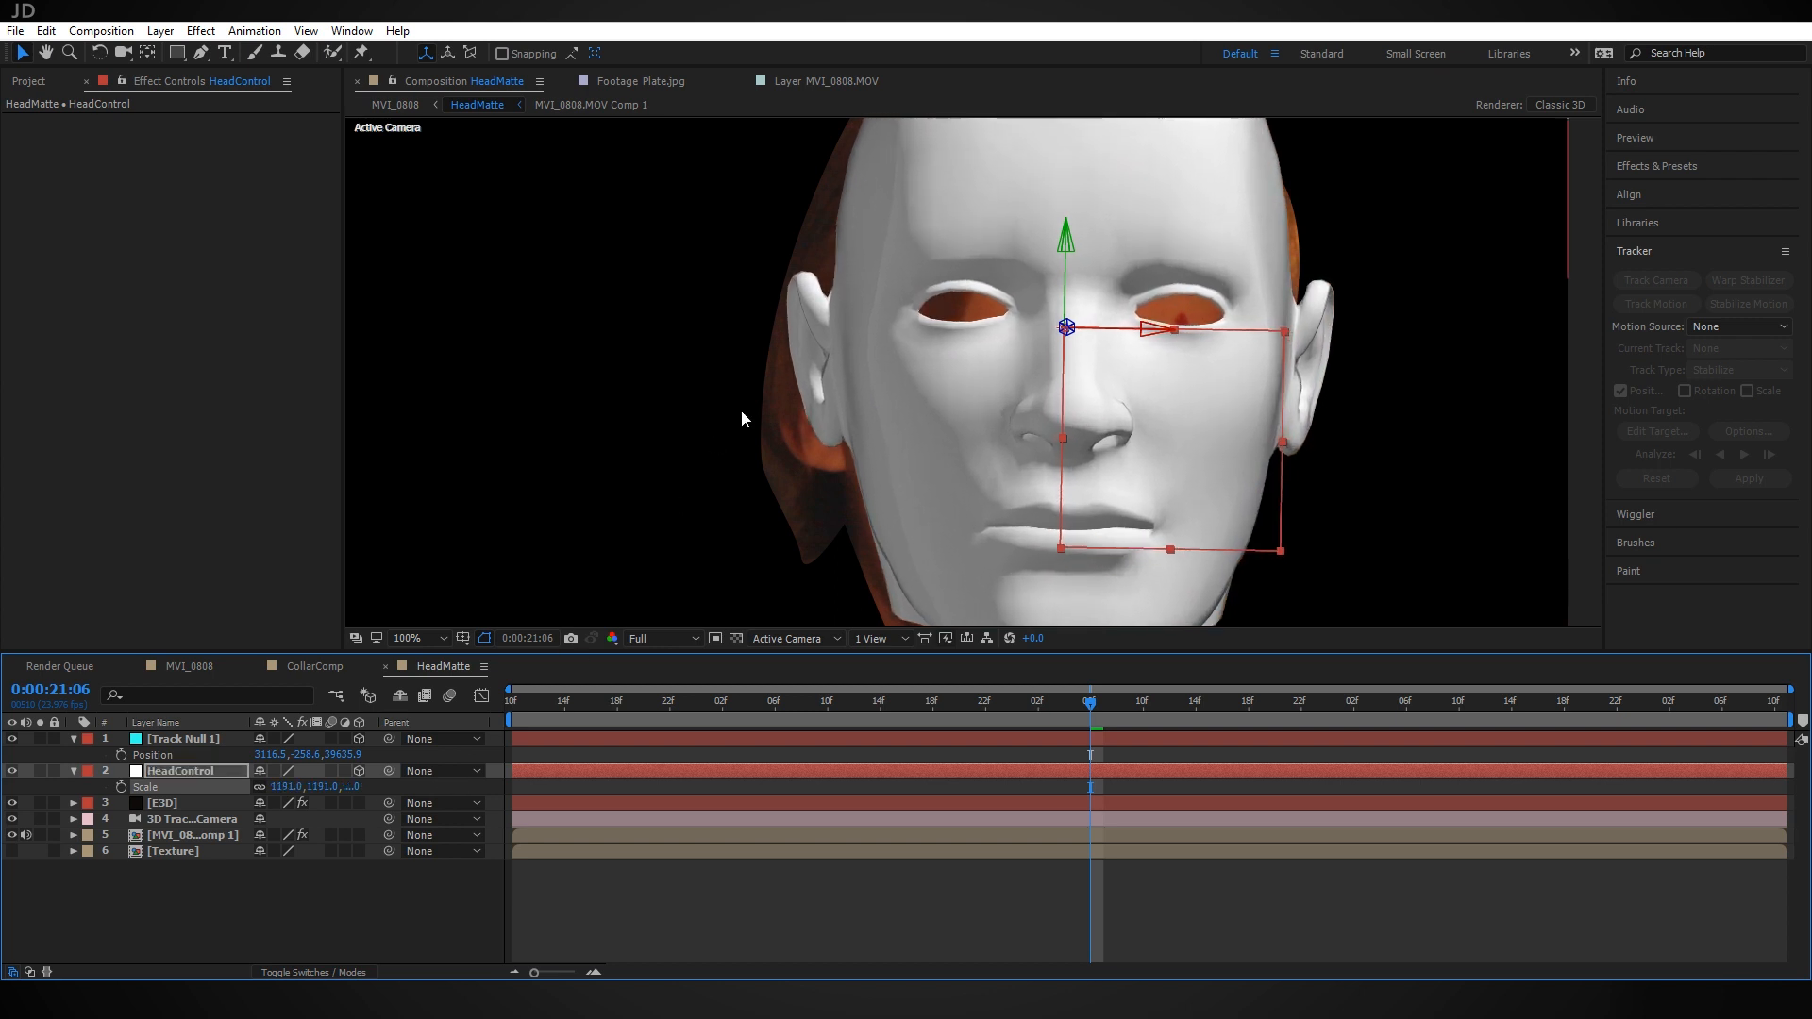
key("comma")
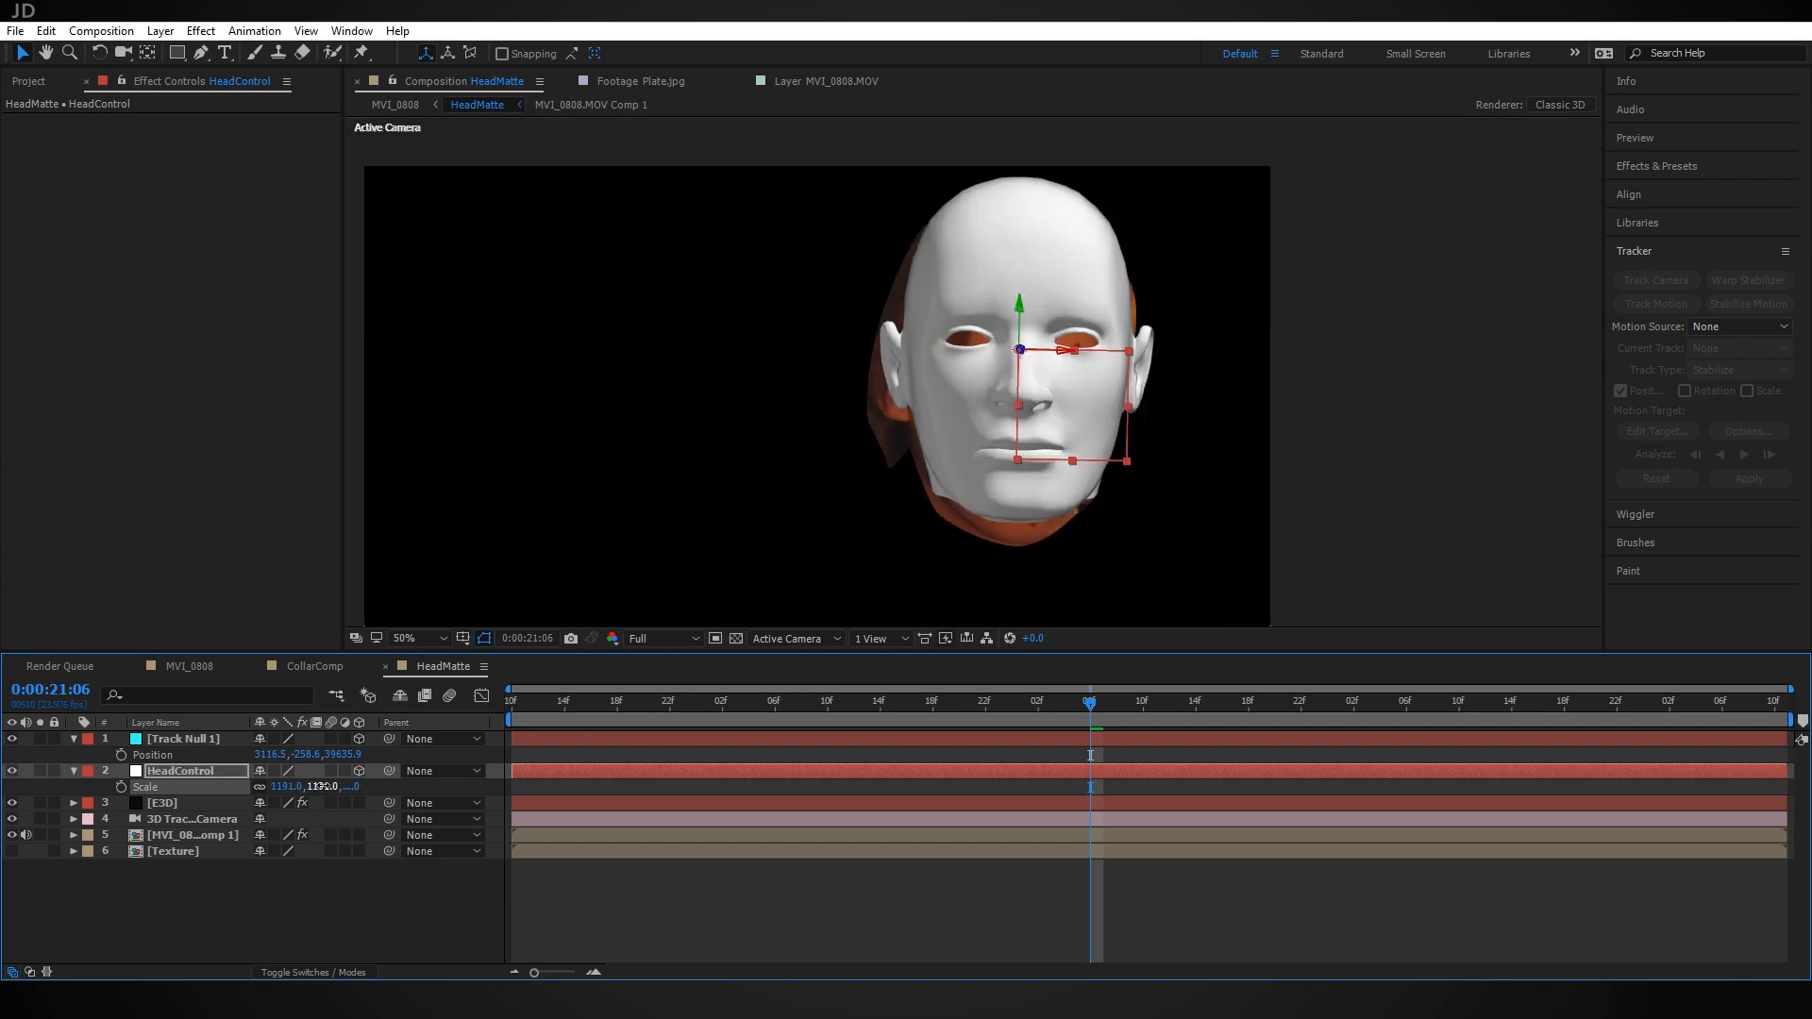
left_click_drag(329, 791, 335, 793)
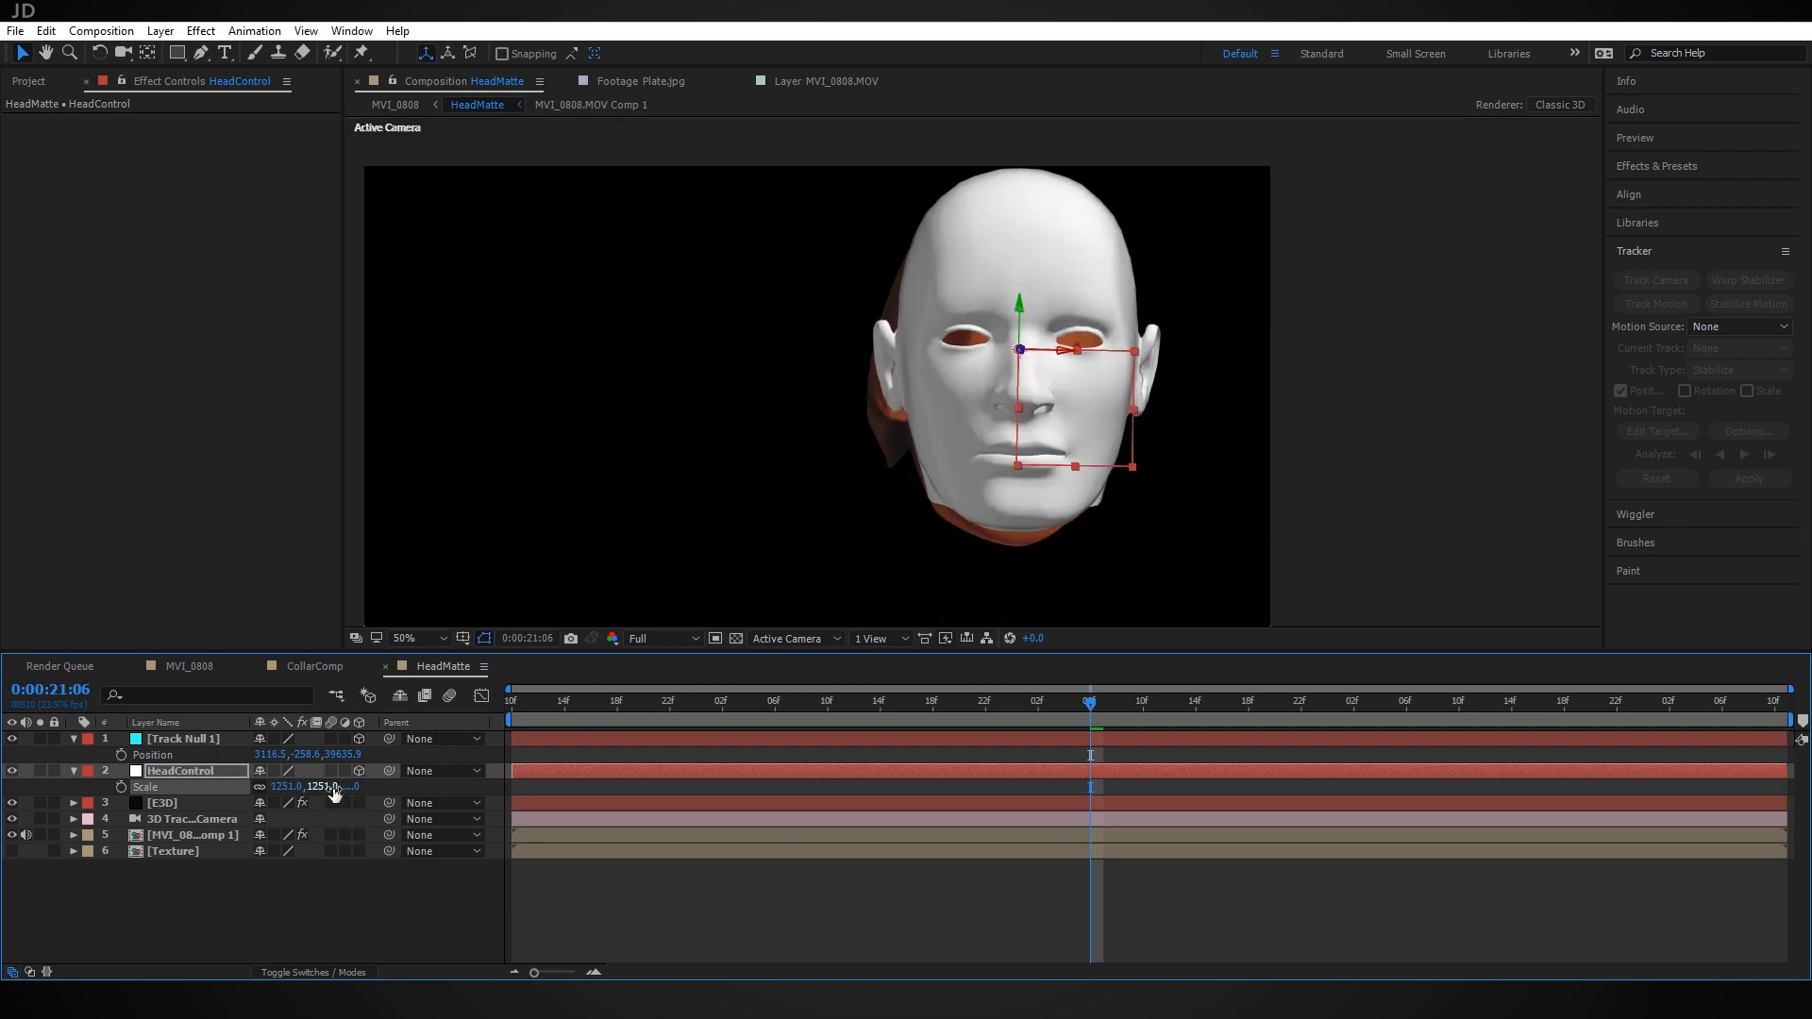
Lower the E3D layer's opacity to 39% so the actor's face can be seen through the model
left_click(196, 804)
key("t")
left_click_drag(255, 821, 203, 817)
Move HeadControl down over the actor's face and reduce its scale to about 1165%
scroll(1067, 479, "up", 1)
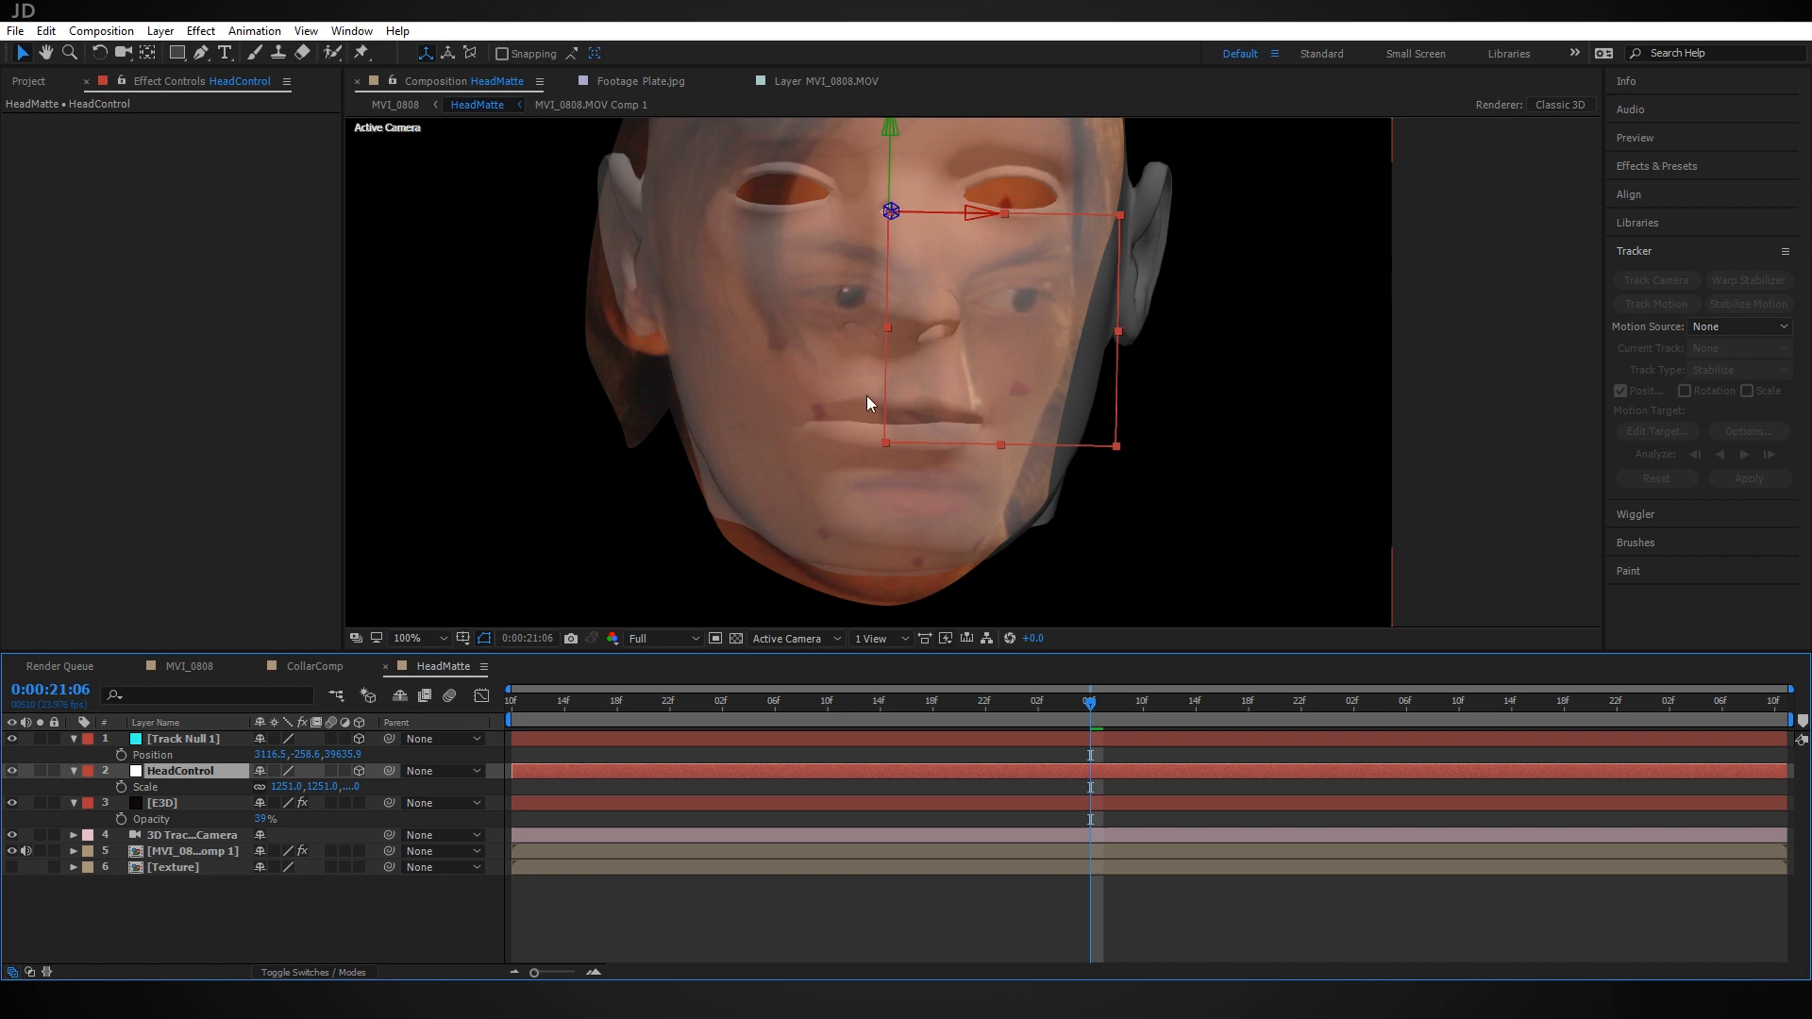
left_click_drag(887, 148, 979, 419)
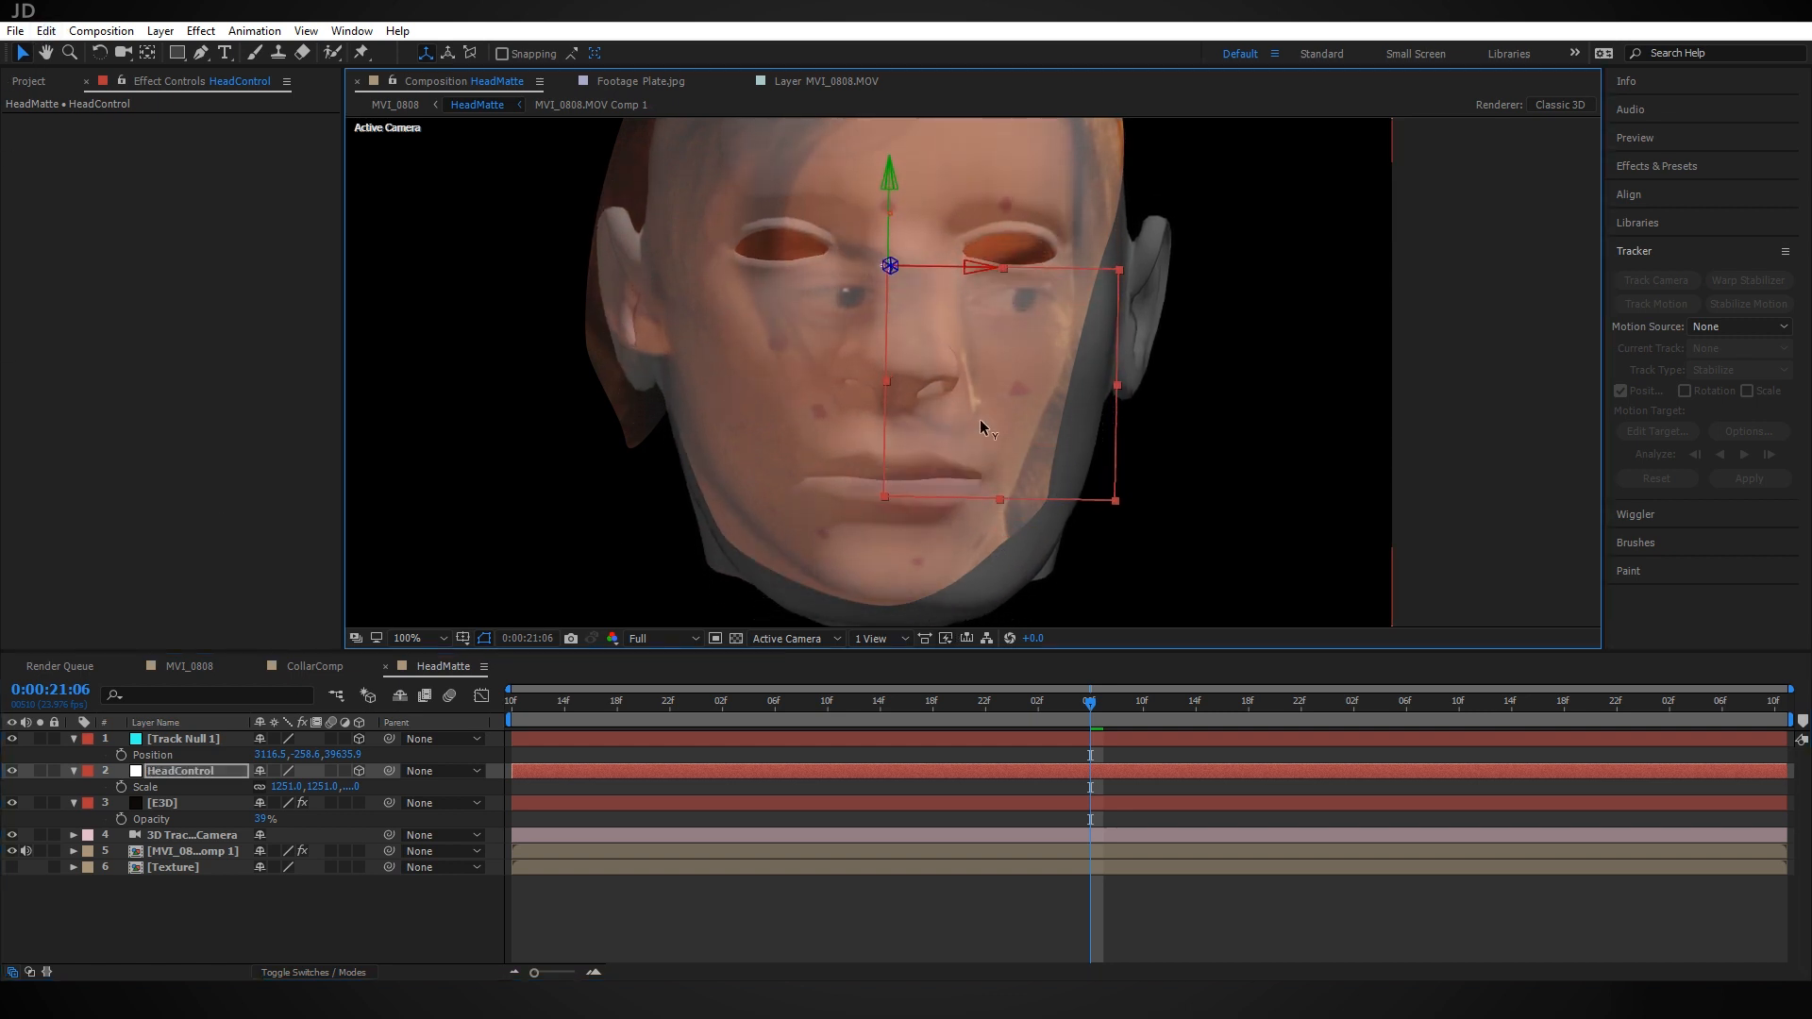
left_click_drag(308, 788, 221, 772)
Rotate HeadControl around its Y and X axes to match the direction the actor's face is turned
left_click(100, 53)
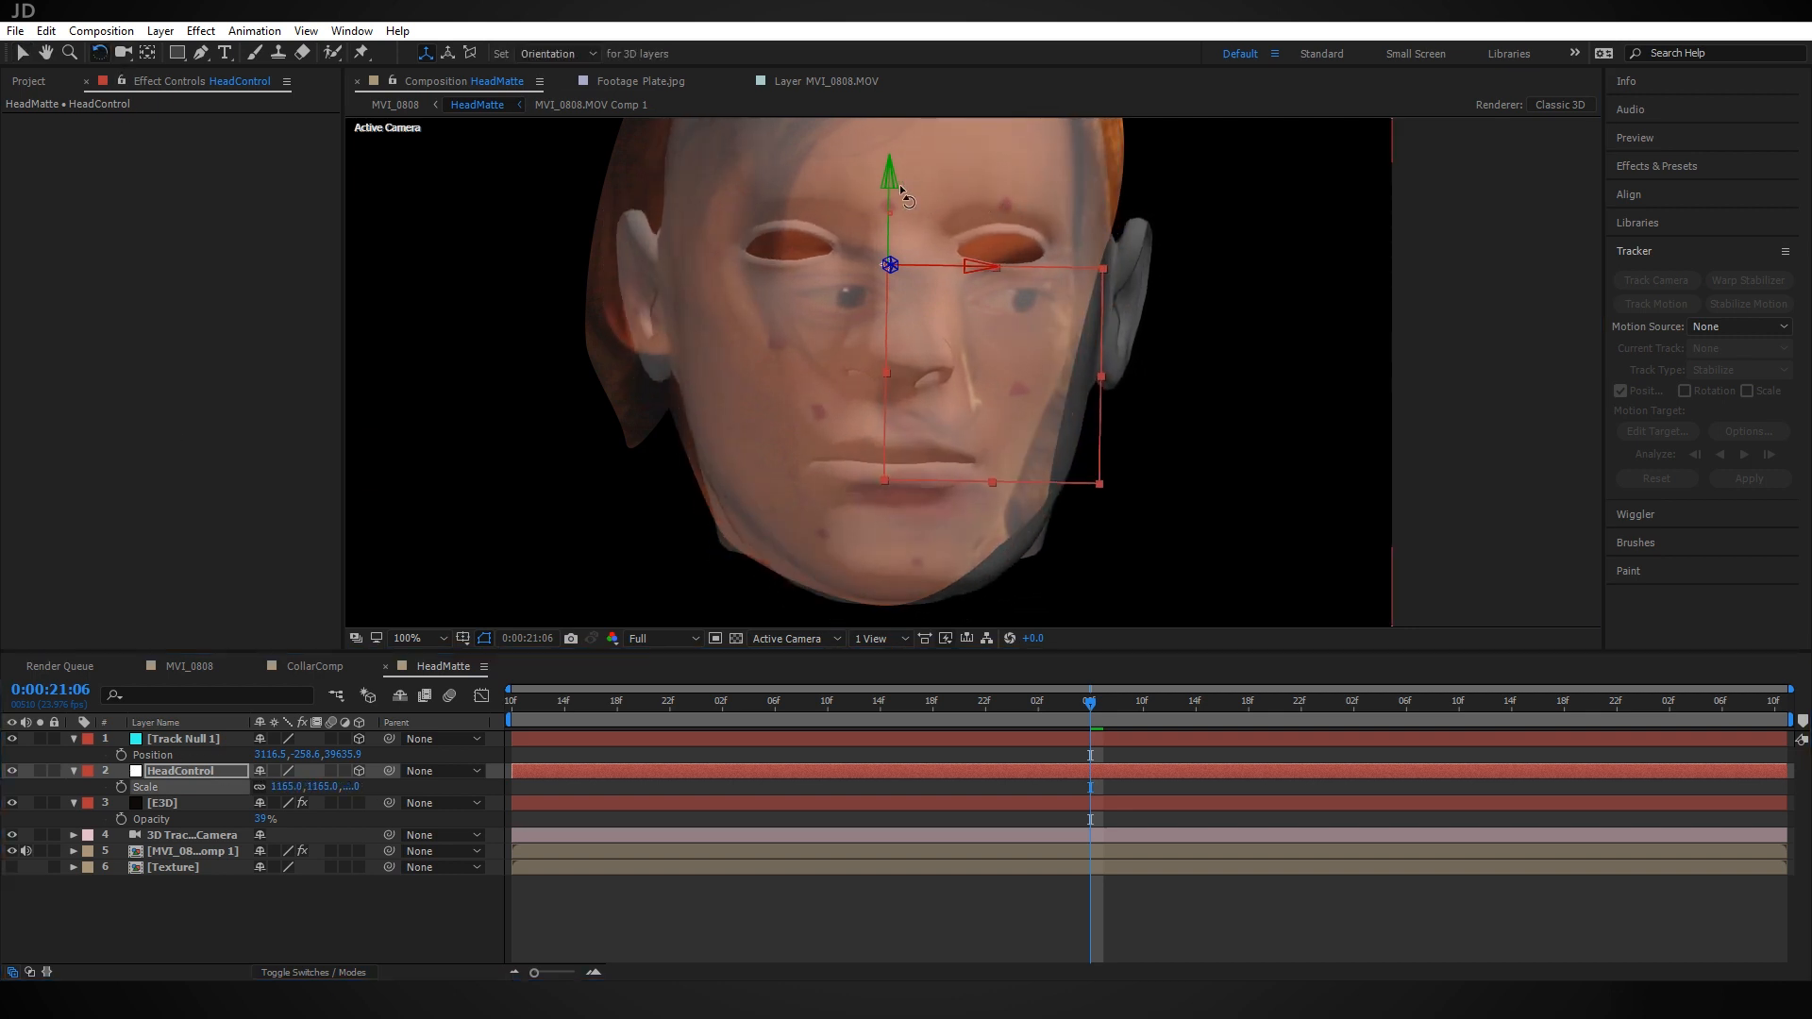
left_click_drag(887, 186, 903, 185)
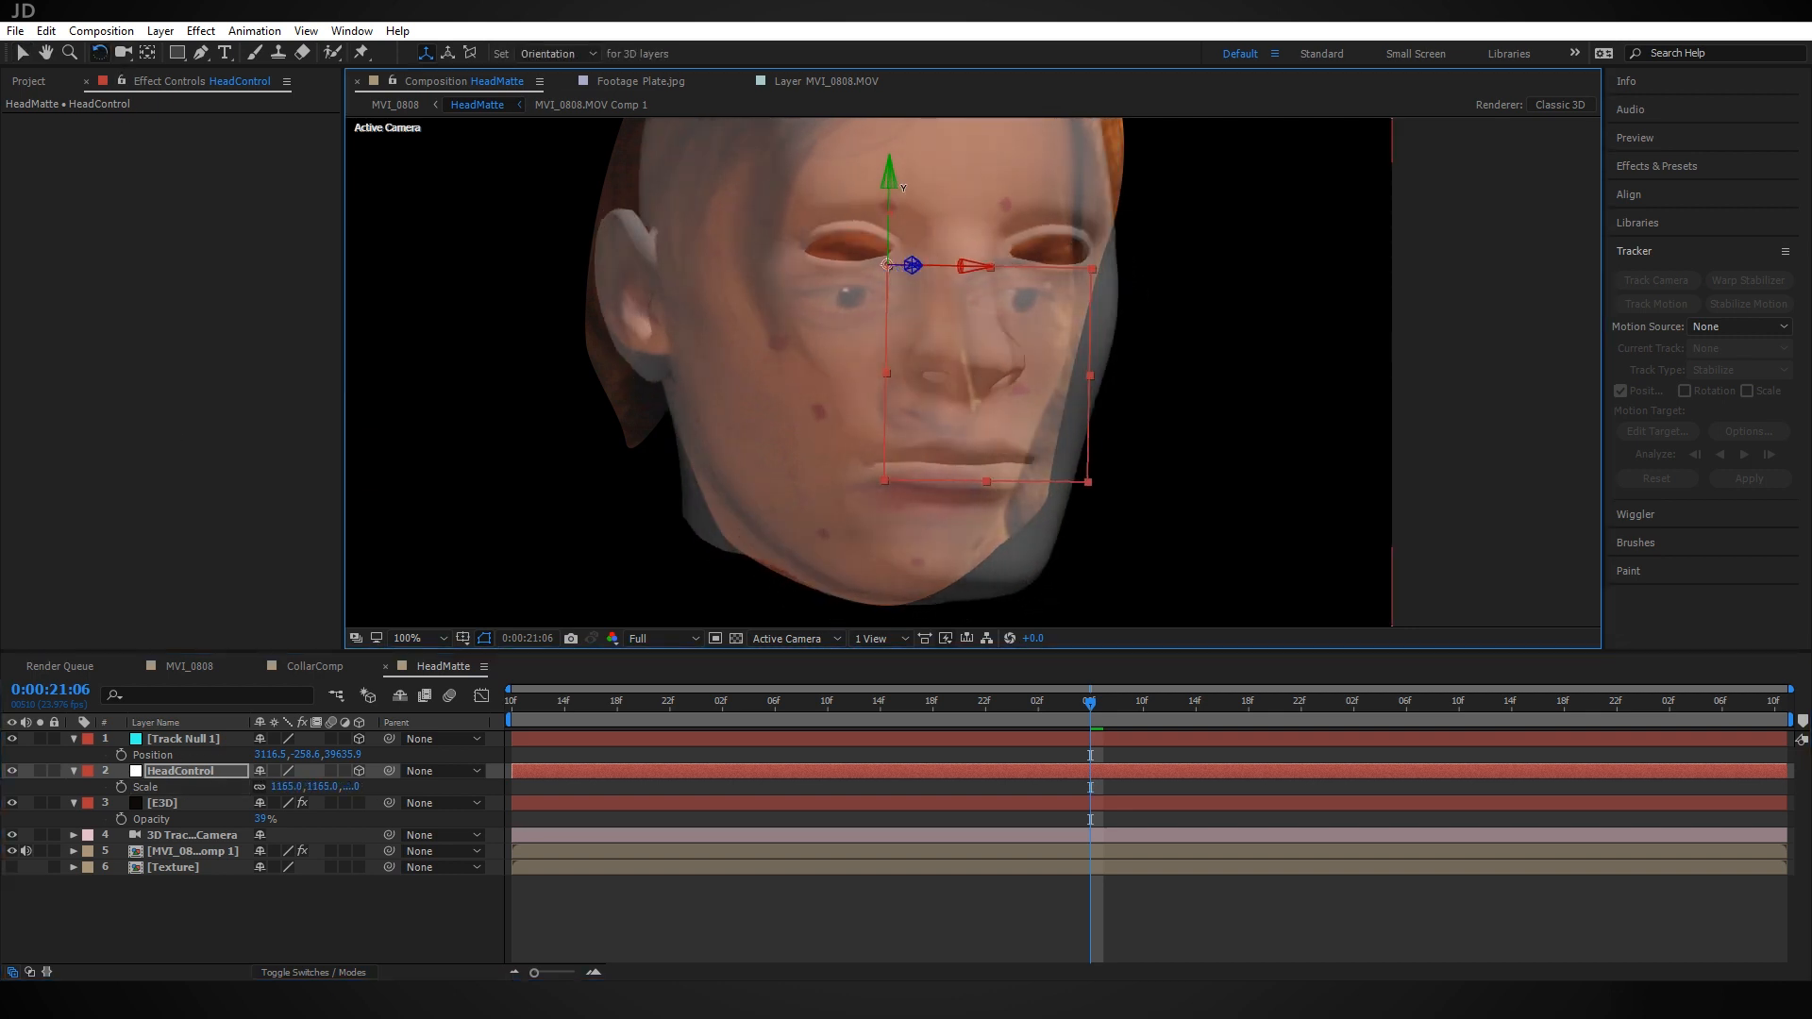
left_click_drag(965, 277, 955, 271)
left_click(29, 52)
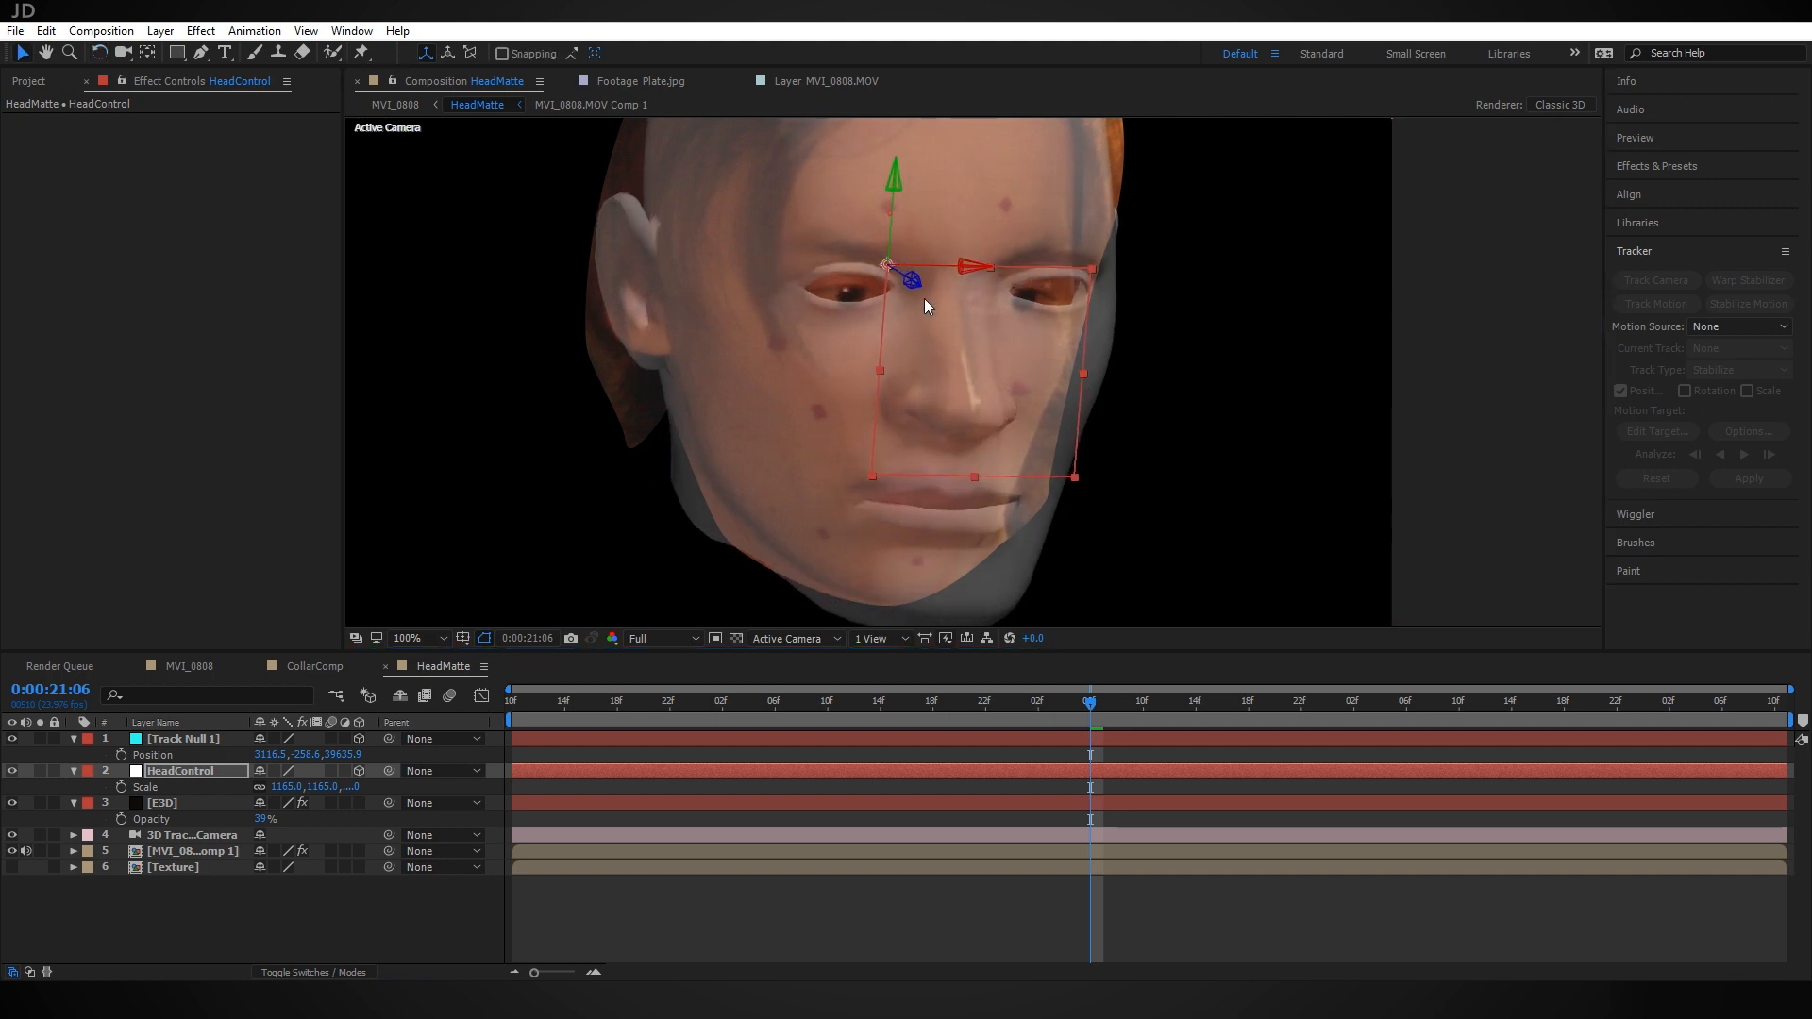
Reduce HeadControl's scale to about 1058% and reposition it so the model's features line up with the actor's
left_click_drag(306, 787, 235, 783)
left_click_drag(250, 776, 273, 777)
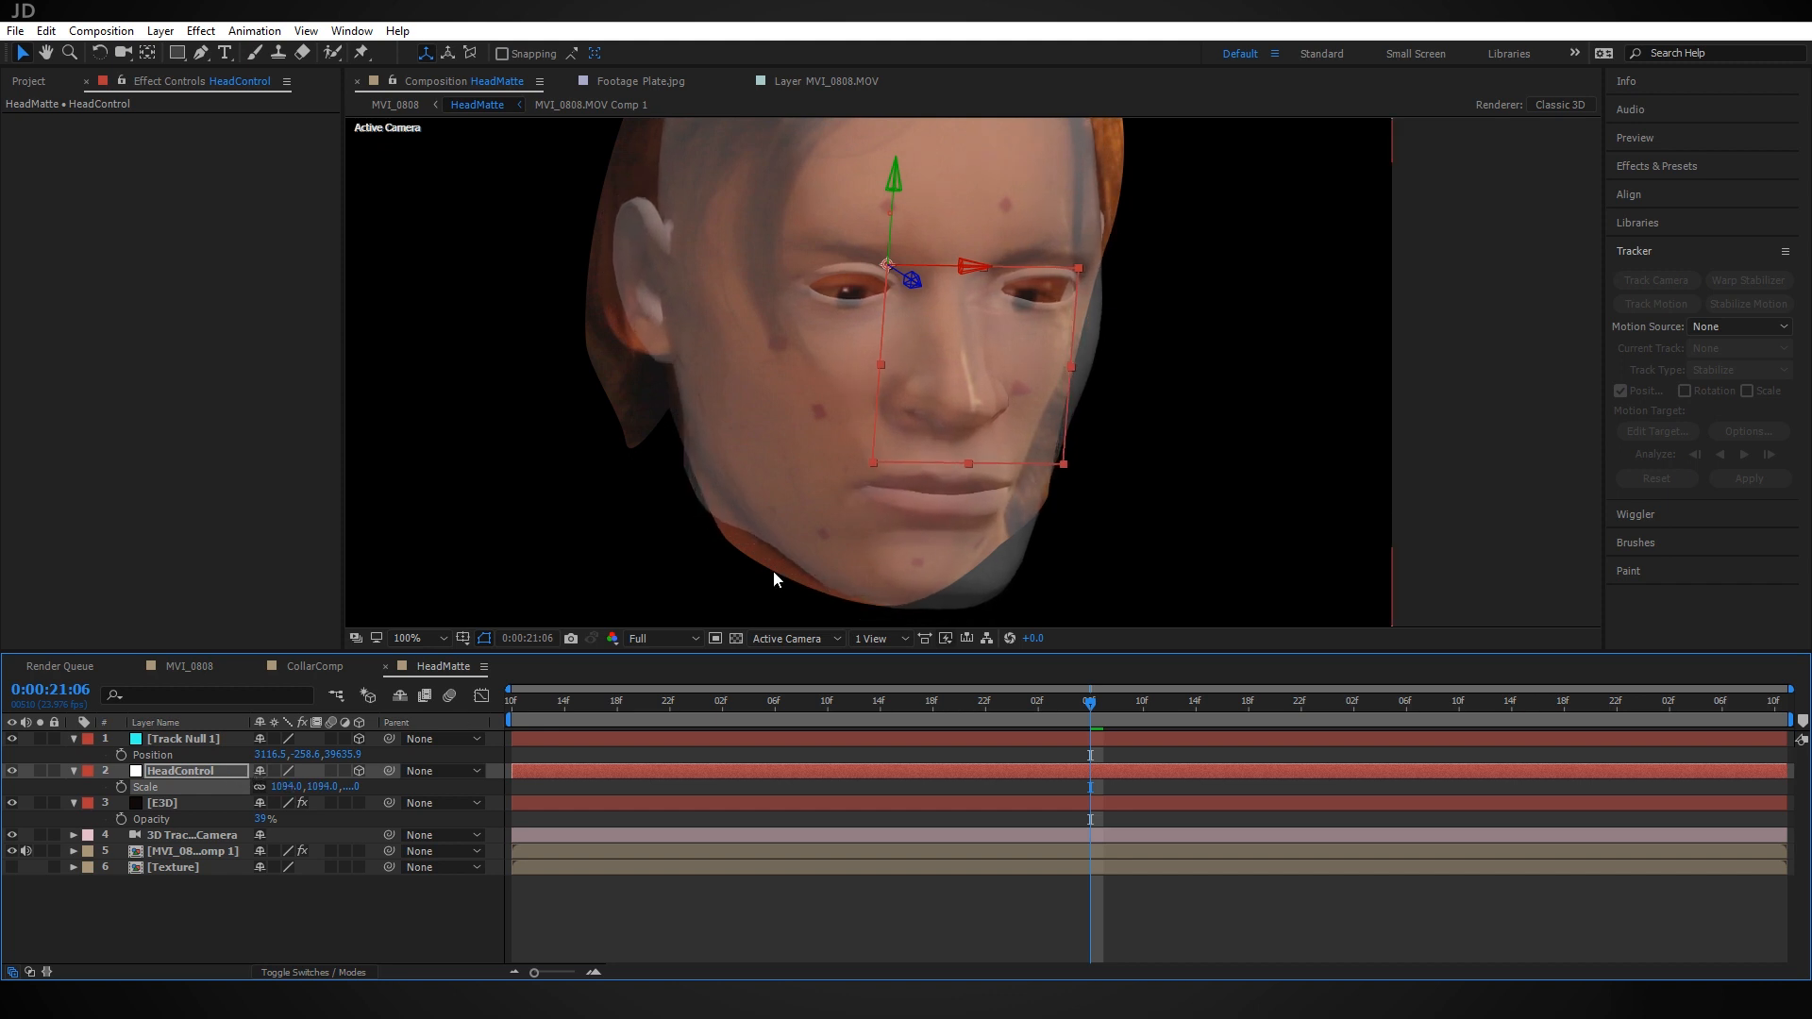
left_click_drag(1102, 334, 1036, 373)
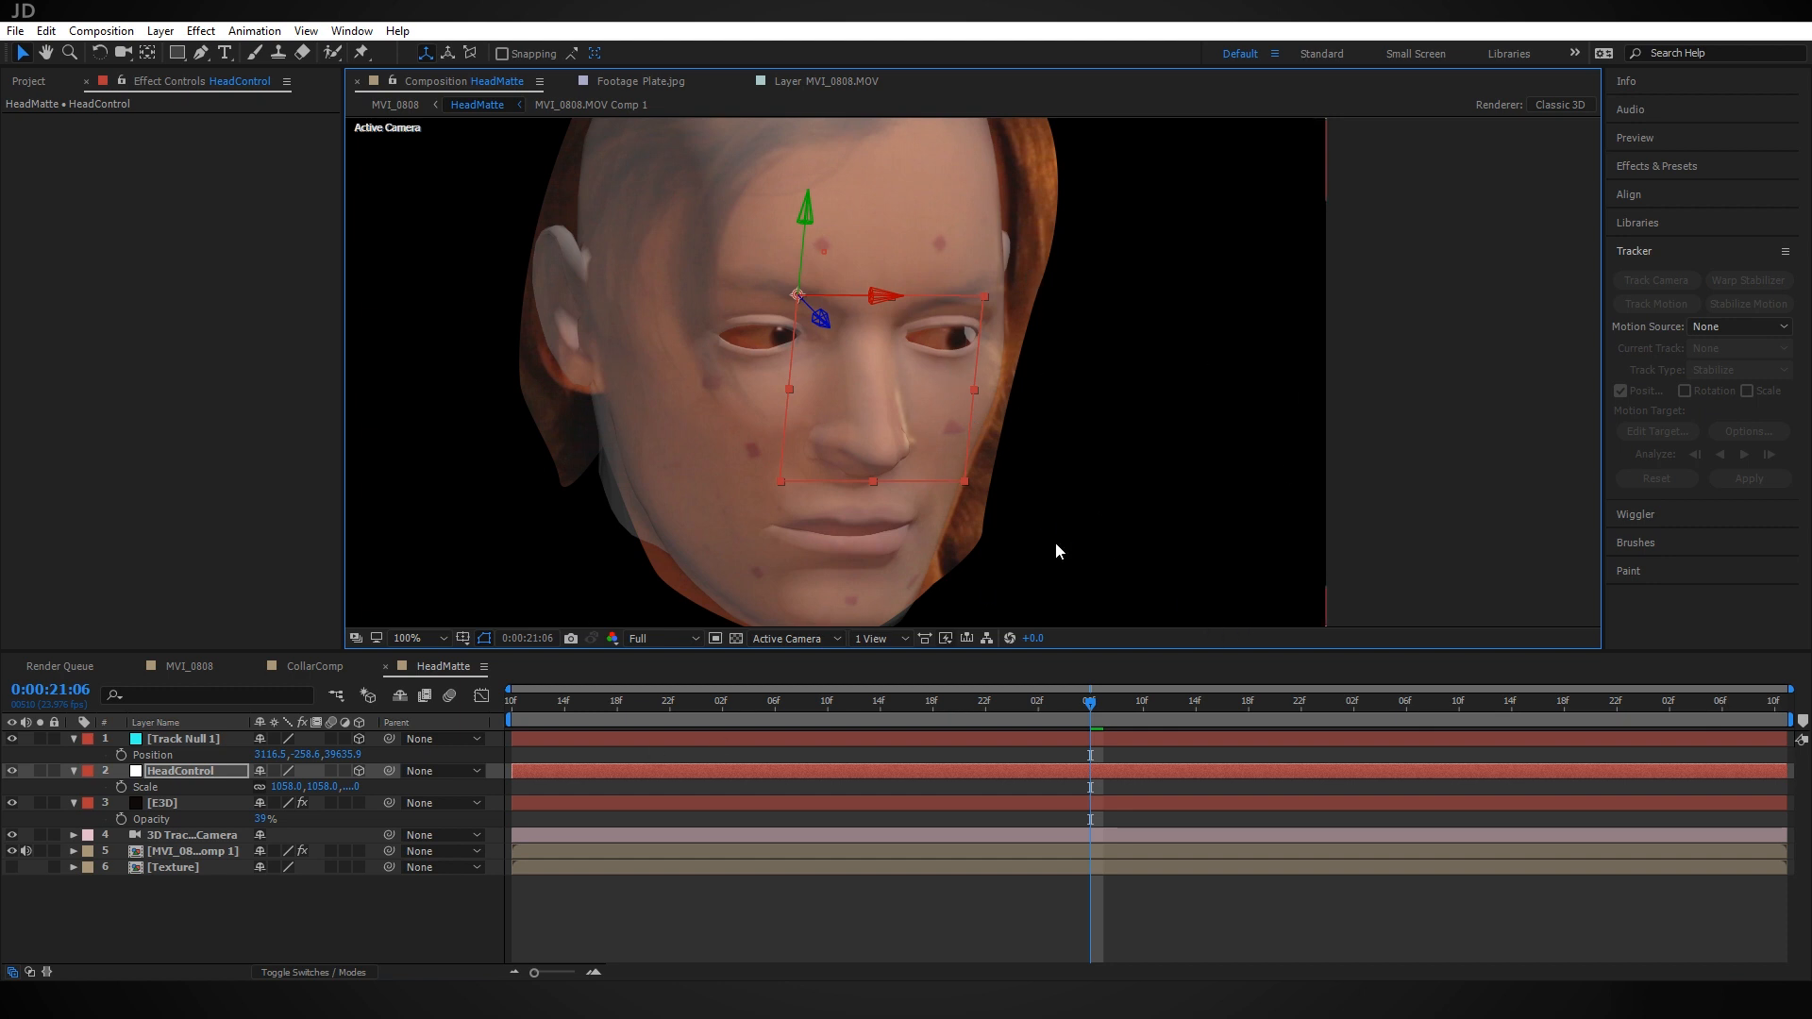
Start position and orientation keyframes on HeadControl at 0:00:21:06 and check the track around that frame
left_click(189, 777)
key("p")
key("shift+r")
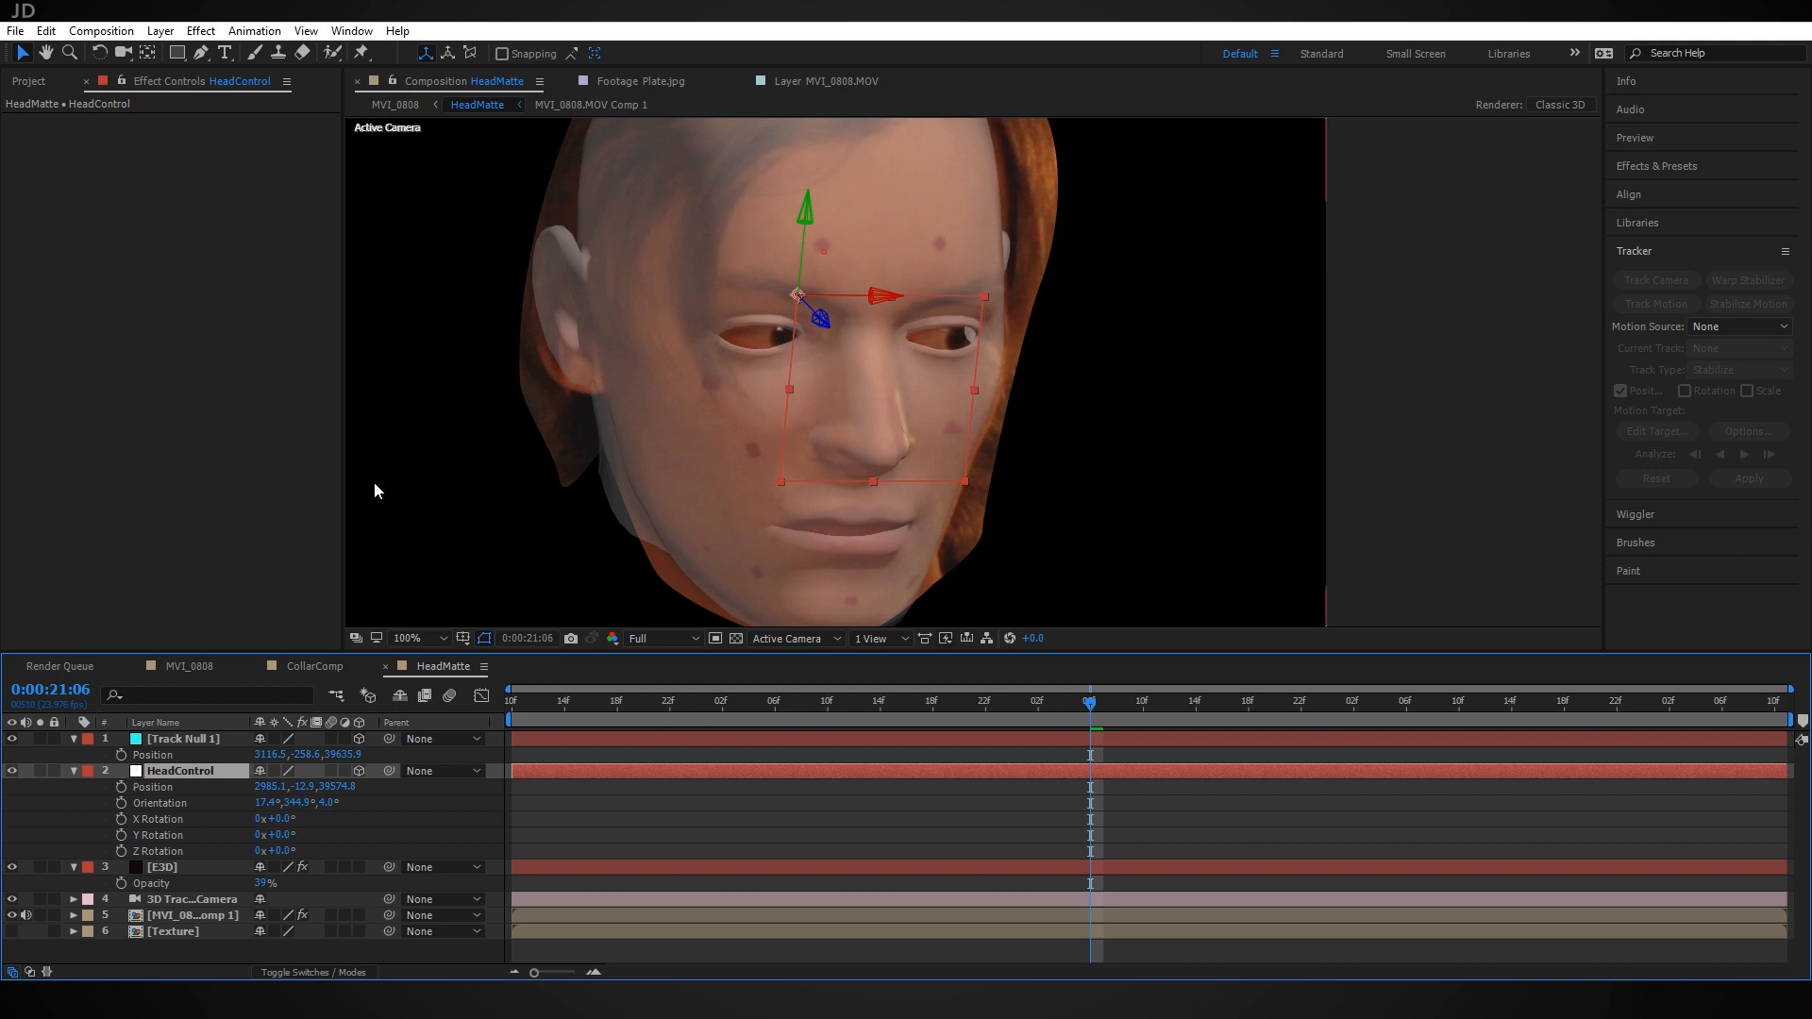
left_click(121, 786)
left_click(121, 803)
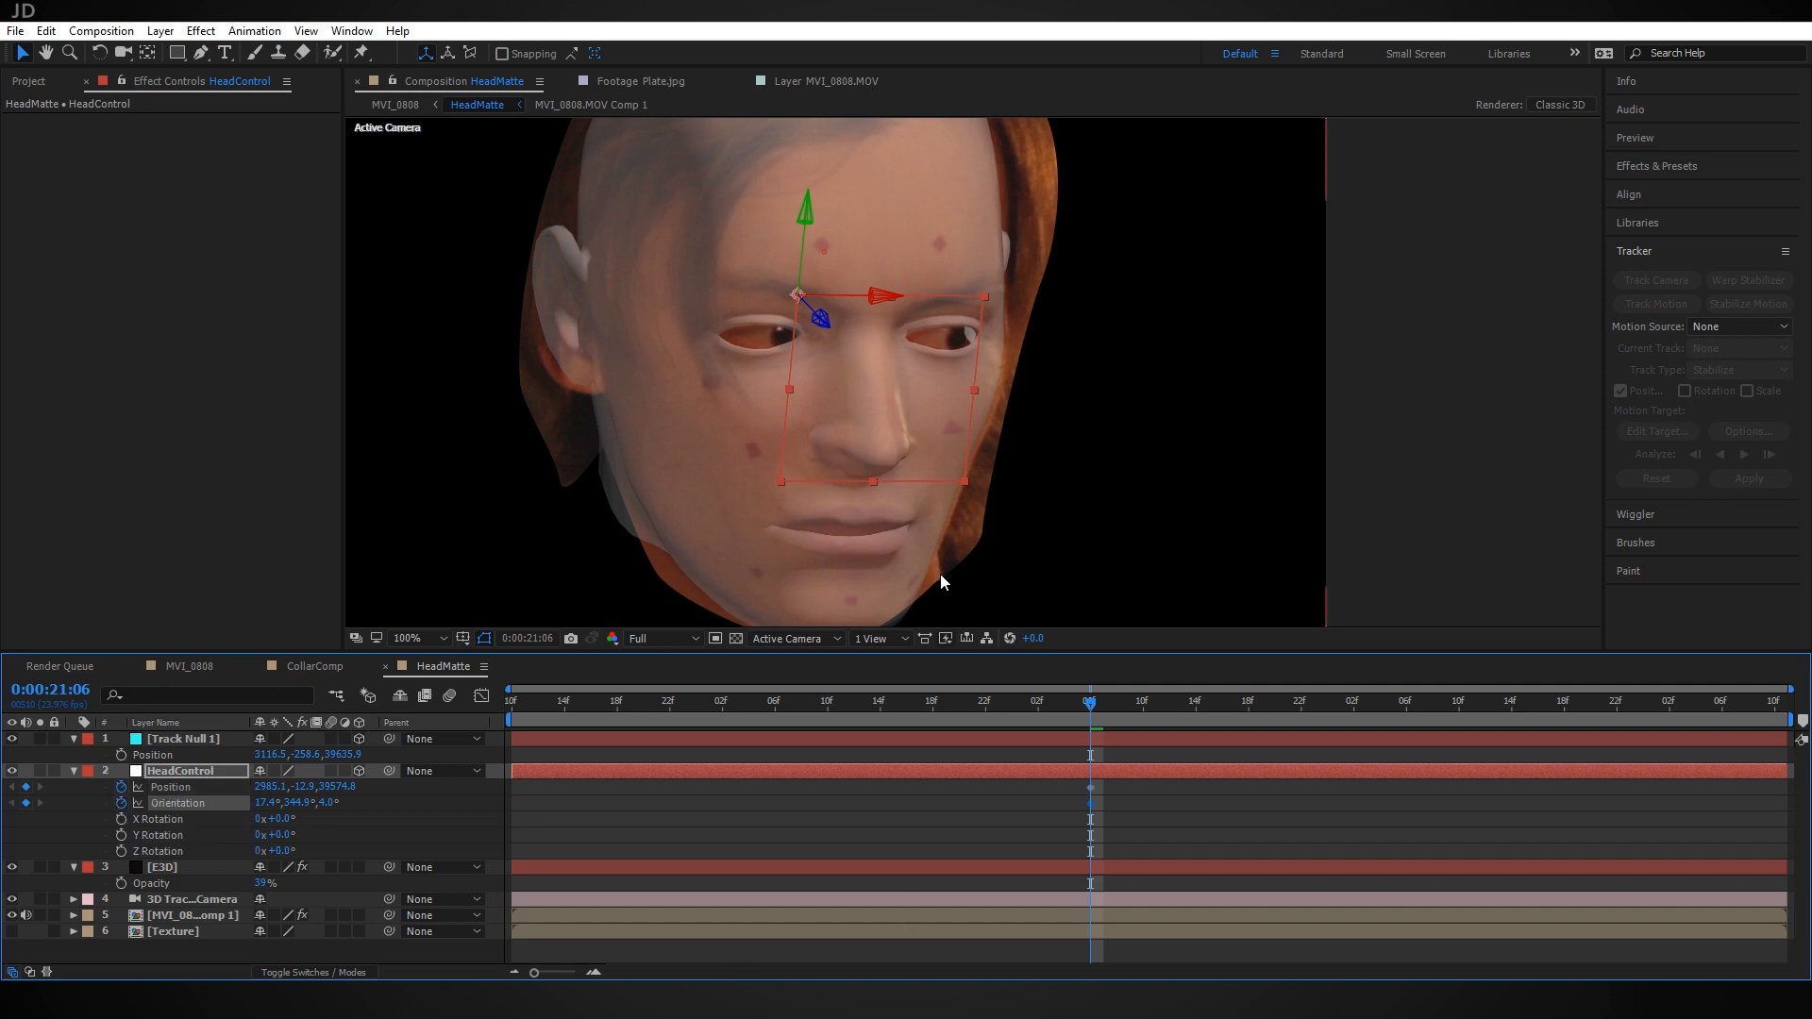
mouse_move(1087, 703)
left_mouse_down()
mouse_move(422, 703)
mouse_move(742, 696)
mouse_move(1446, 730)
mouse_move(1083, 740)
mouse_move(1355, 753)
mouse_move(1485, 736)
mouse_move(1795, 787)
mouse_move(1549, 808)
mouse_move(1095, 706)
left_mouse_up()
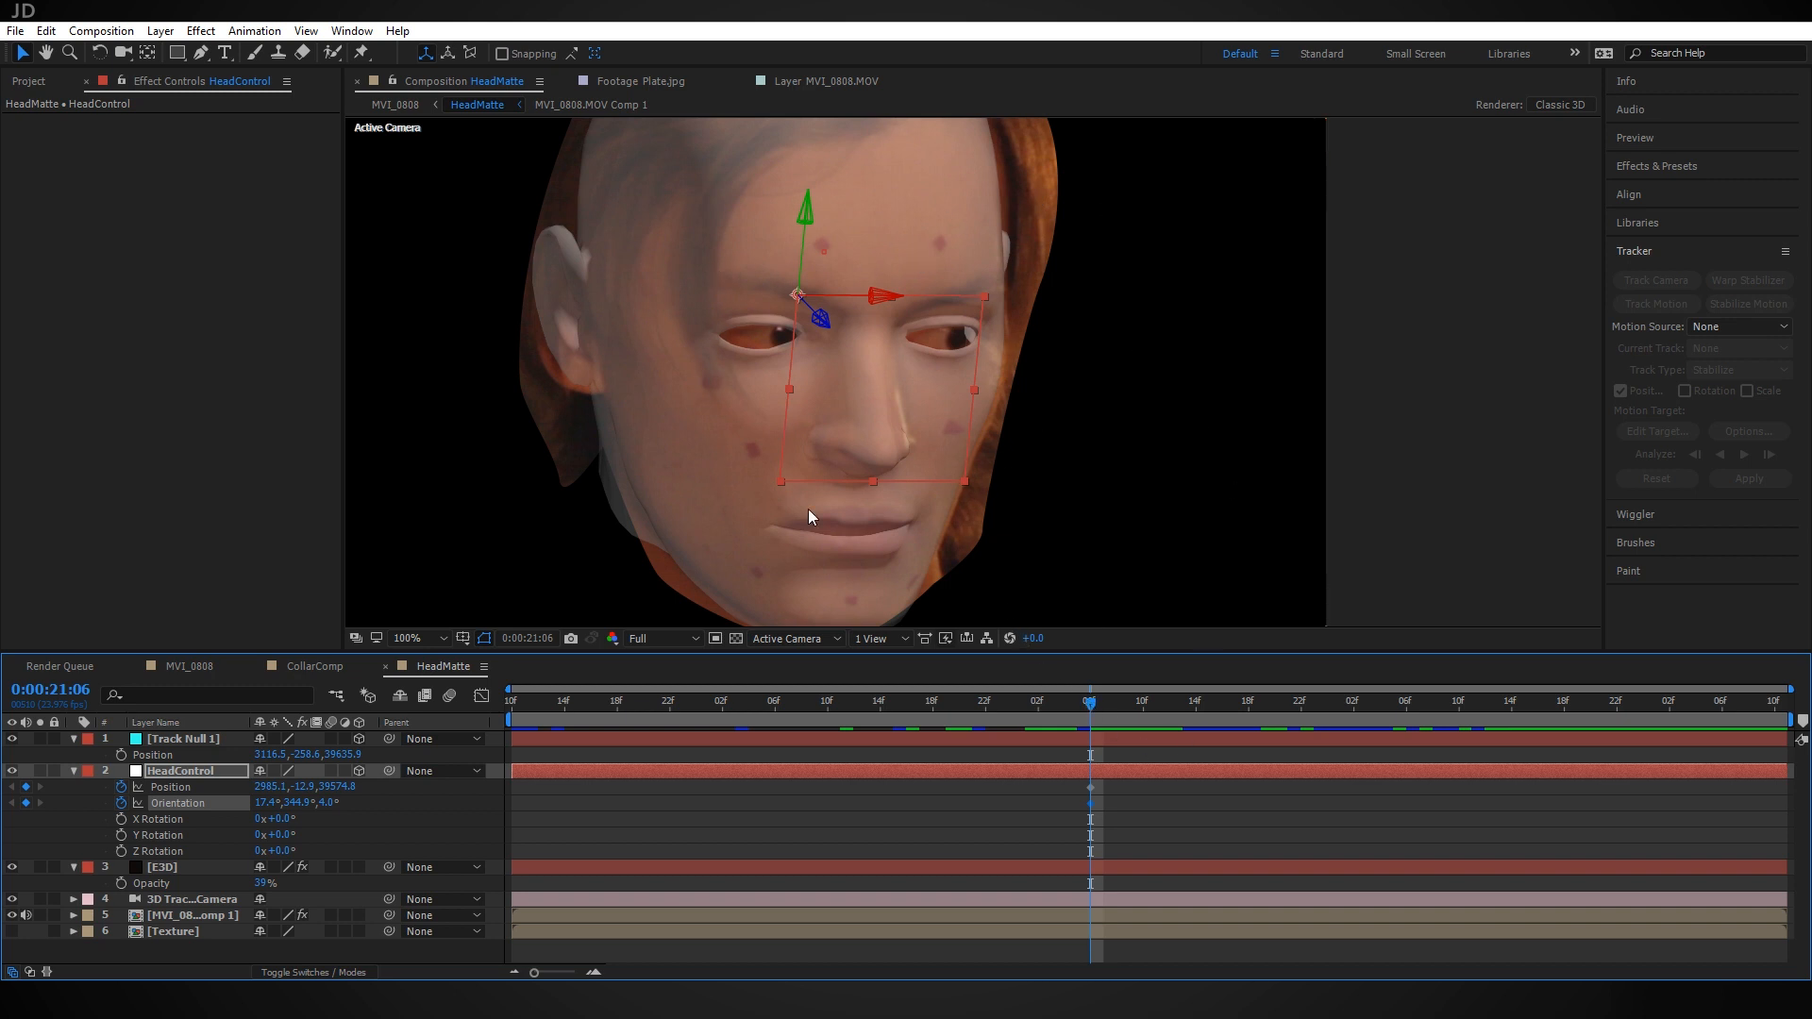
Keyframe HeadControl's orientation at the start of the shot and at 0:00:22:10 to follow the actor's head turn
left_click_drag(1078, 712, 506, 730)
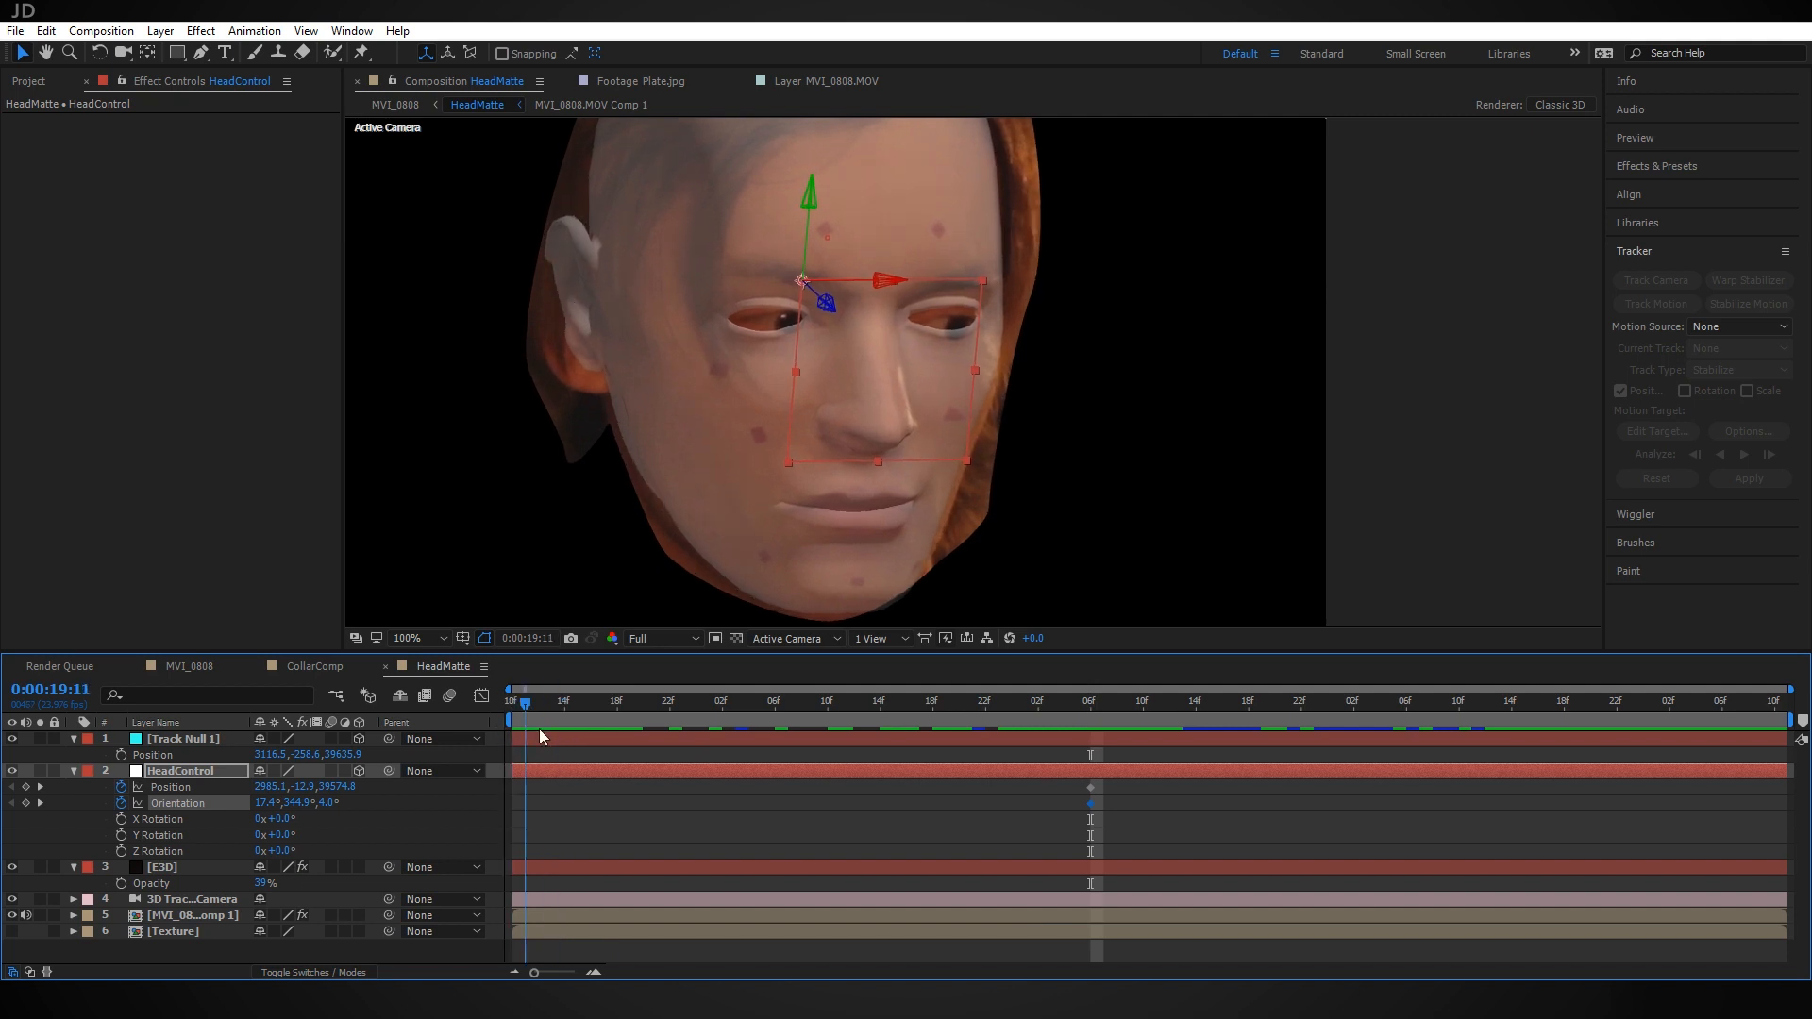
left_click_drag(293, 803, 292, 804)
left_click_drag(562, 705, 1458, 761)
mouse_move(296, 804)
left_mouse_down()
mouse_move(327, 804)
mouse_move(259, 803)
mouse_move(307, 804)
left_mouse_up()
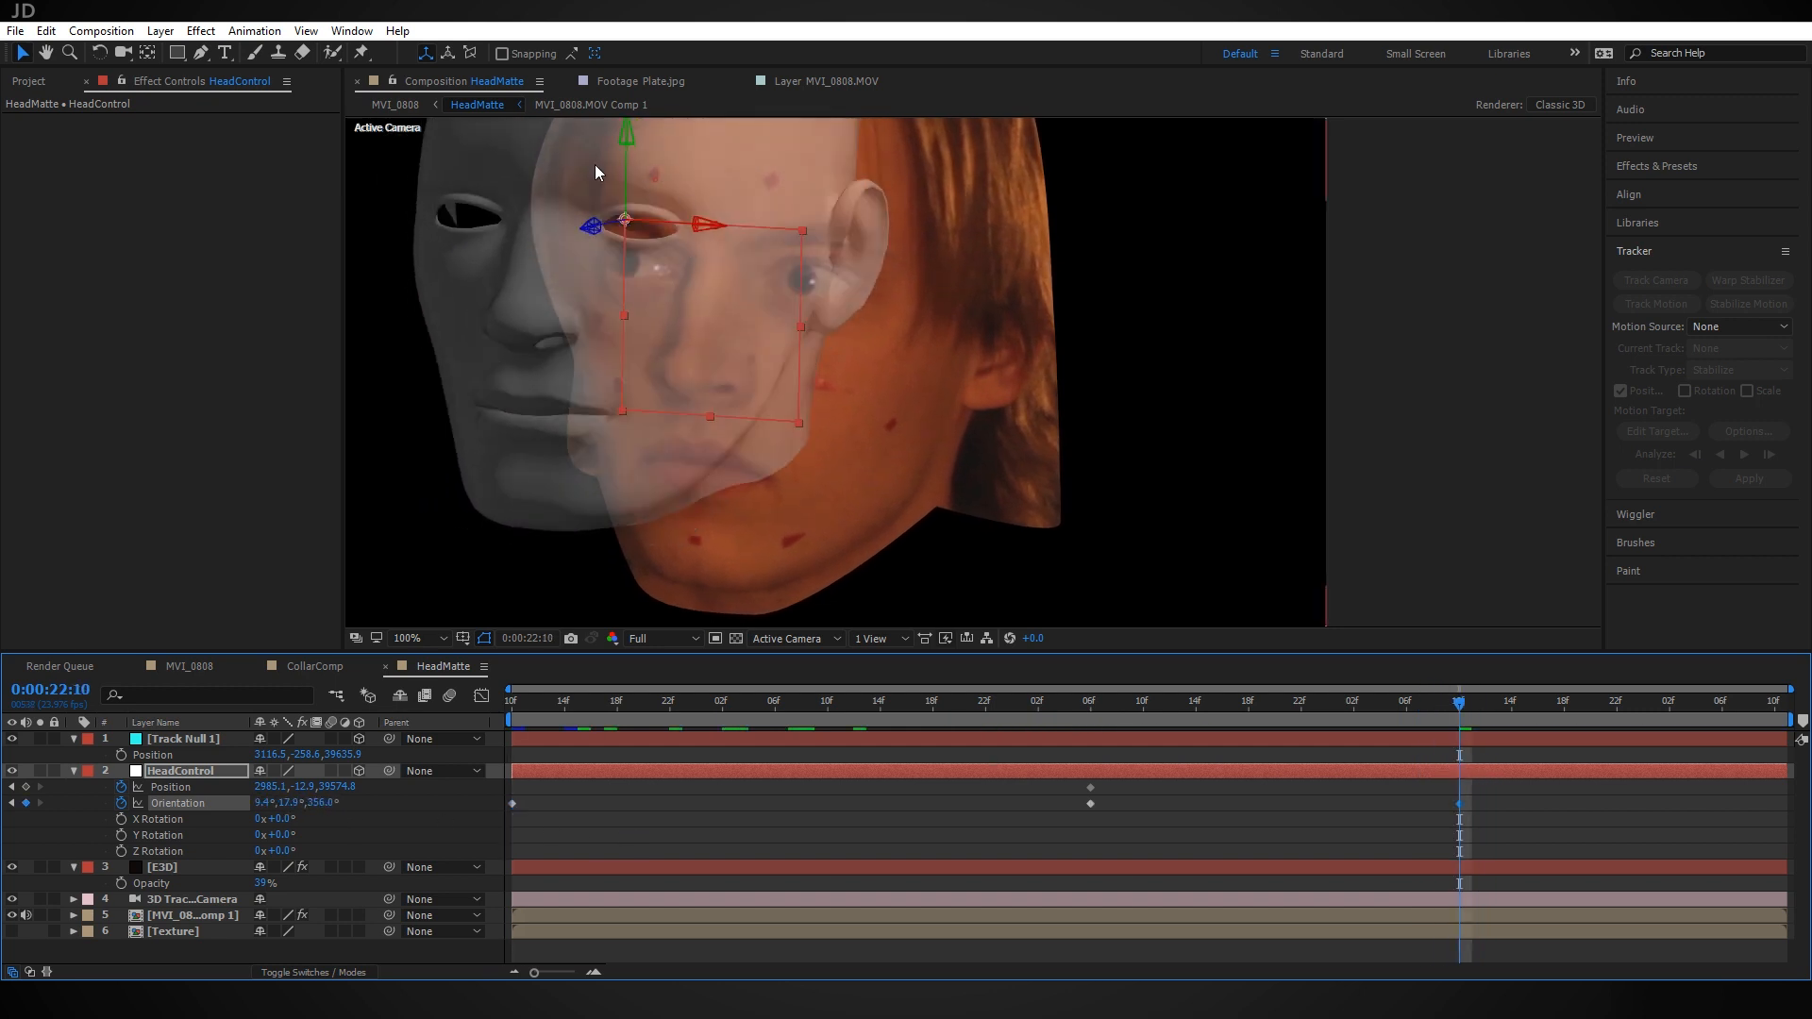
Reposition HeadControl over the actor's turned face and place its final position and orientation keyframes at 0:00:22:04
left_click_drag(625, 170, 676, 393)
left_click_drag(696, 269, 962, 300)
left_click_drag(1459, 738, 1380, 802)
Apply Easy Ease In to HeadControl's keyframes at 0:00:22:04 and Easy Ease Out to those at 0:00:21:06
right_click(1384, 802)
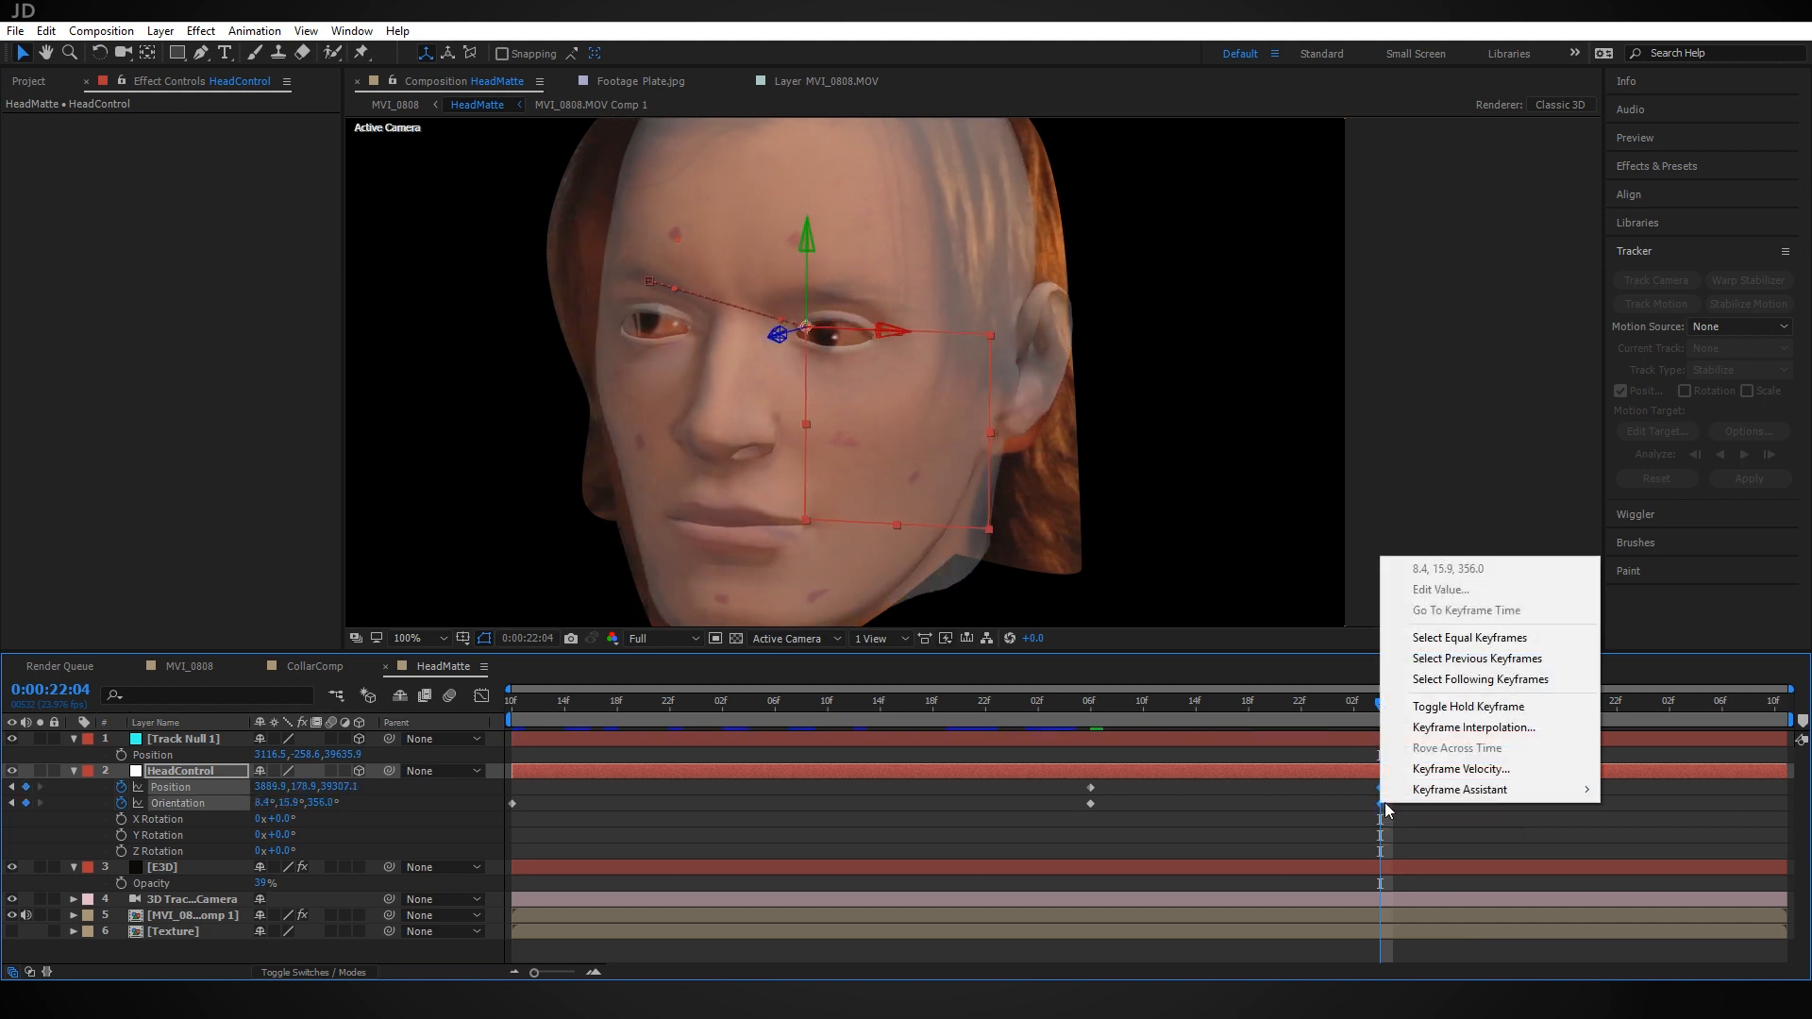
mouse_move(1473, 789)
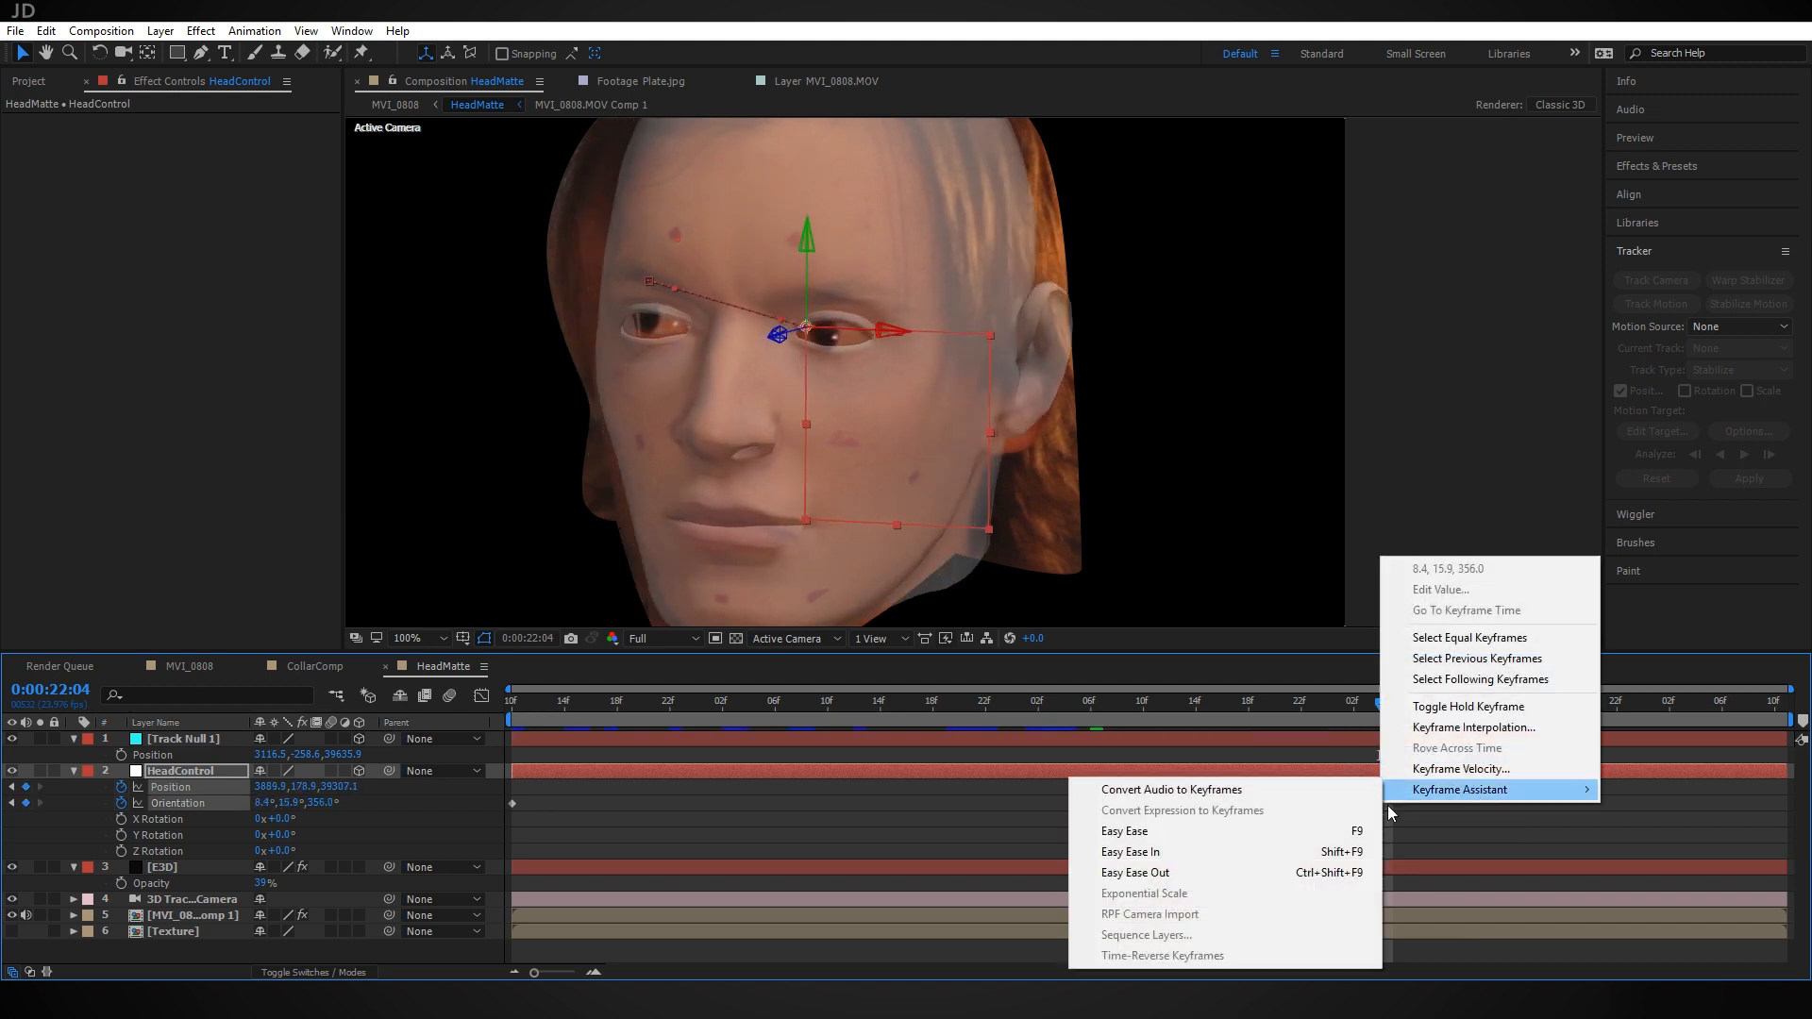
left_click(1219, 853)
left_click_drag(1377, 706, 1097, 809)
right_click(1092, 803)
mouse_move(1186, 791)
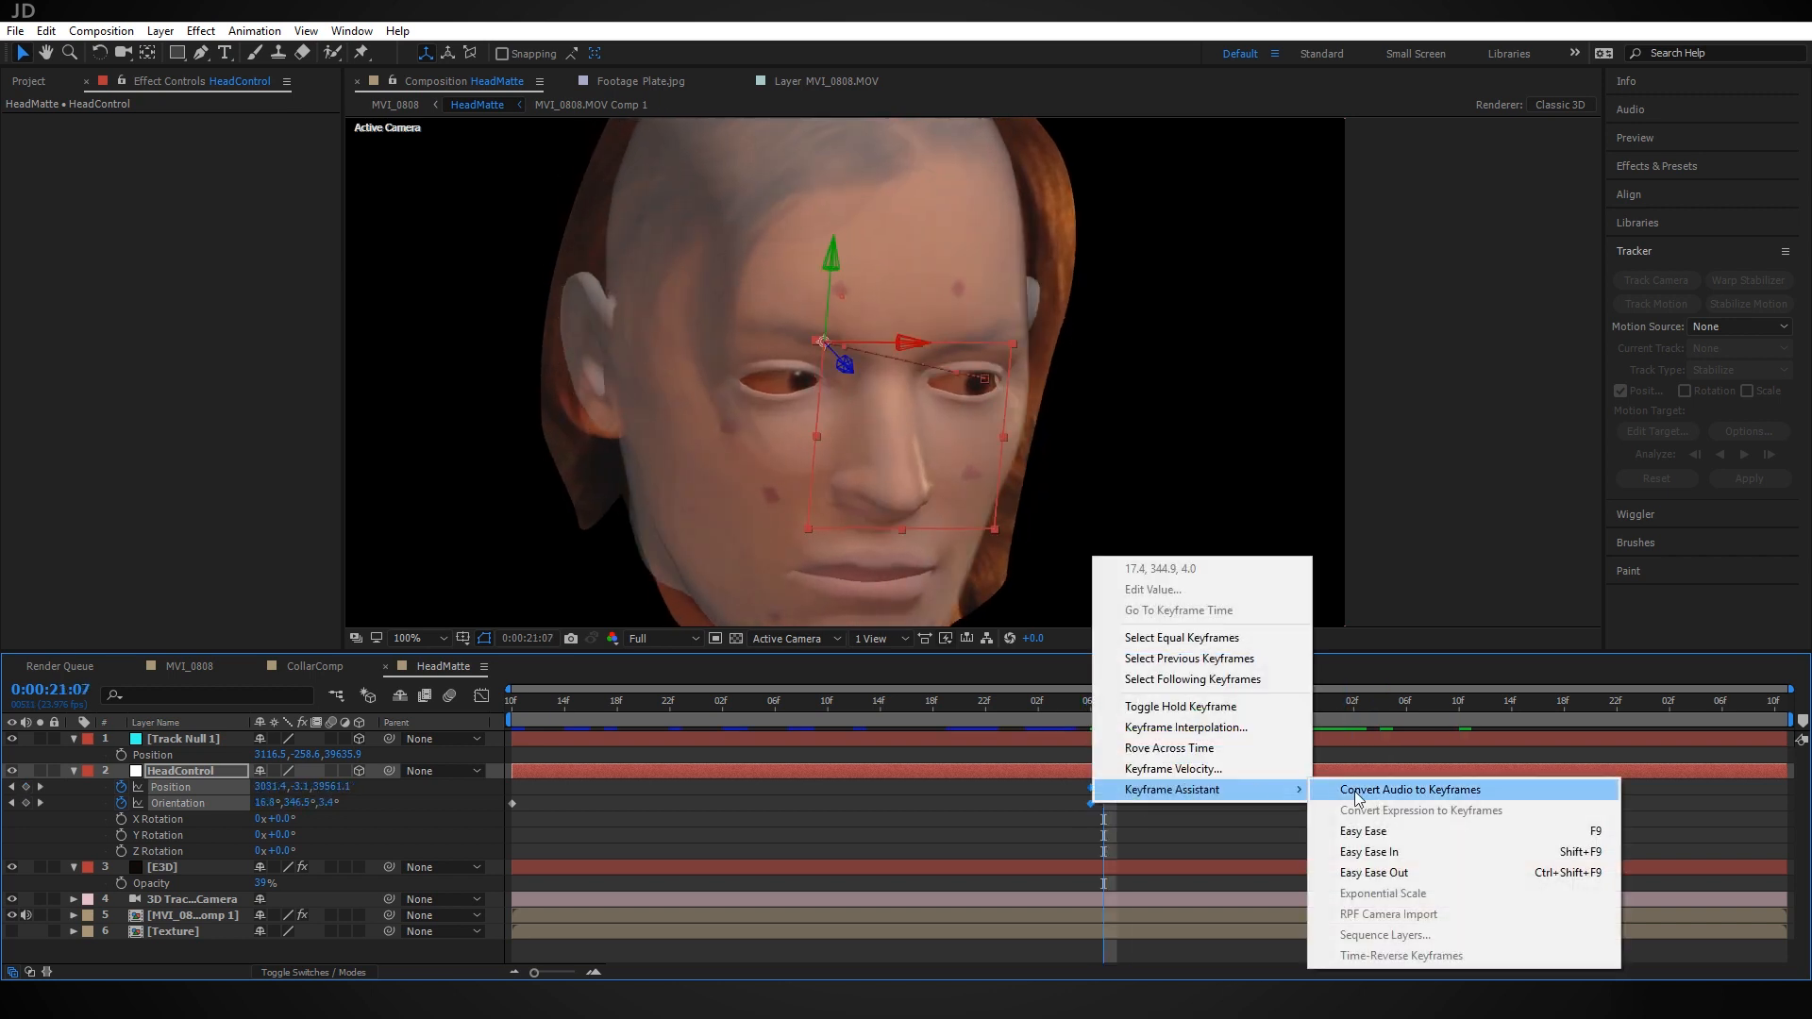
left_click(1421, 870)
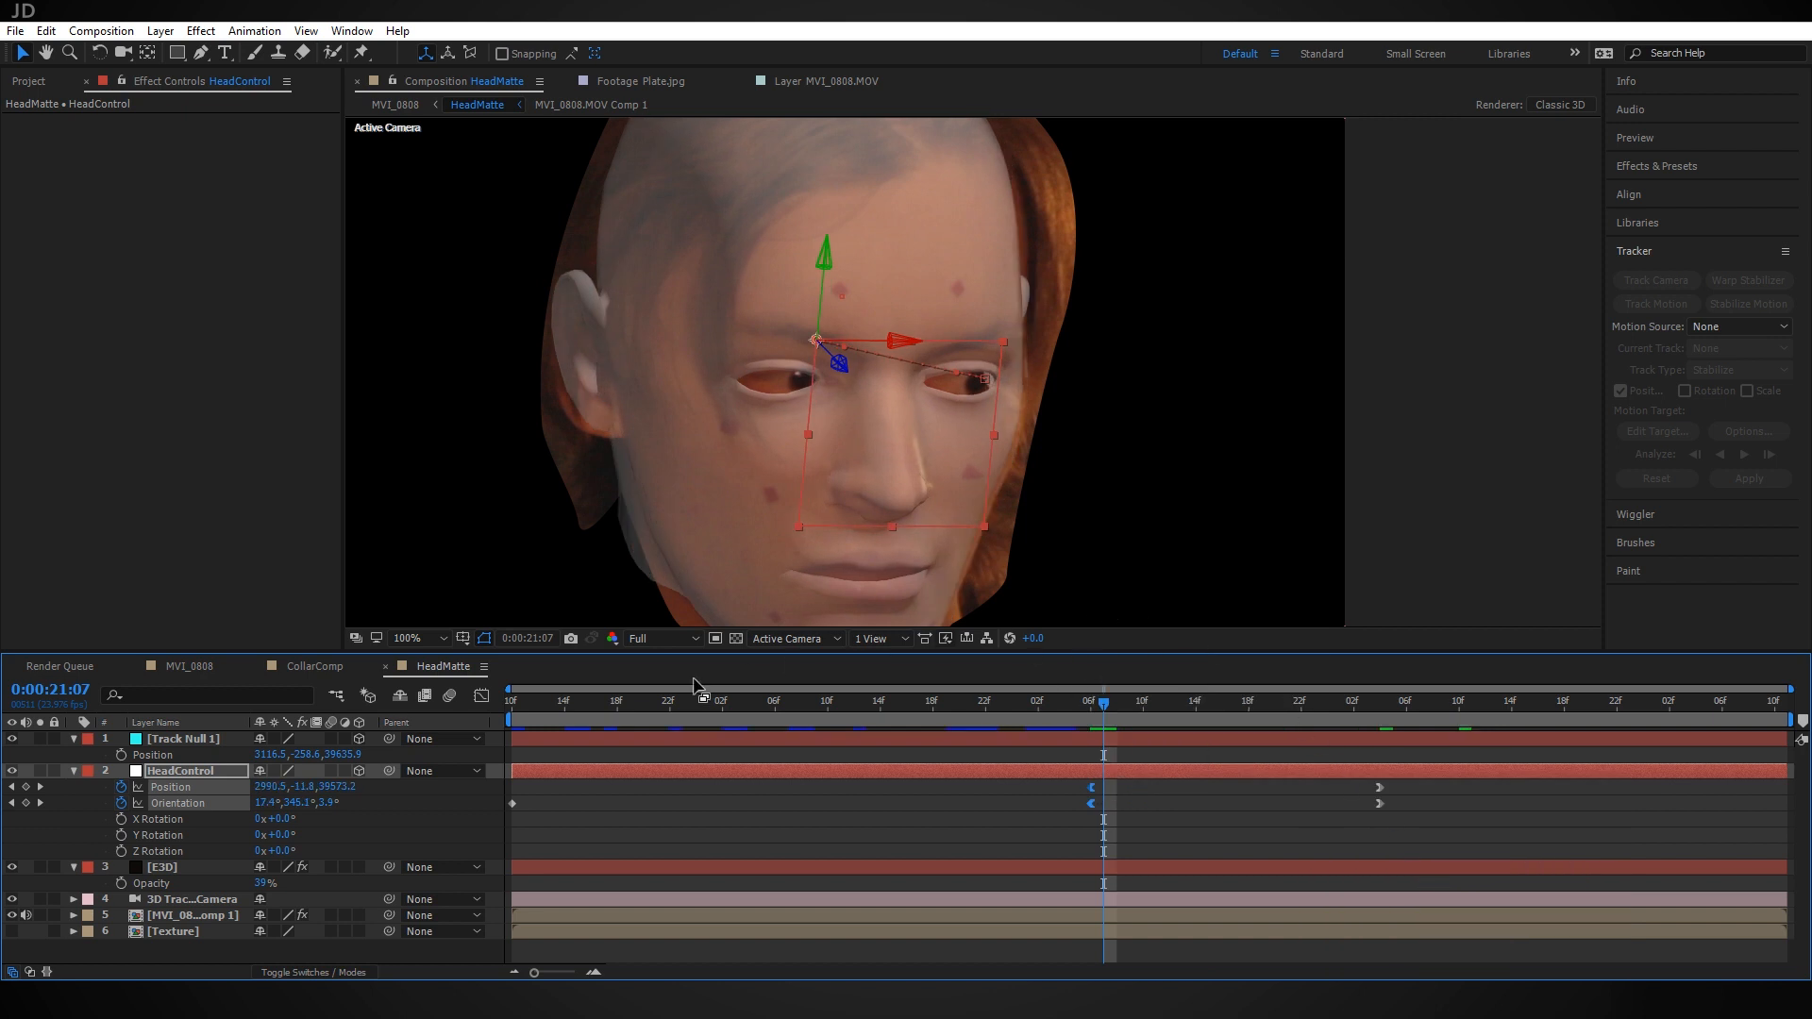
Lengthen the outgoing ease of HeadControl's keyframes at 0:00:21:06 in the speed graph and check the motion
left_click(487, 699)
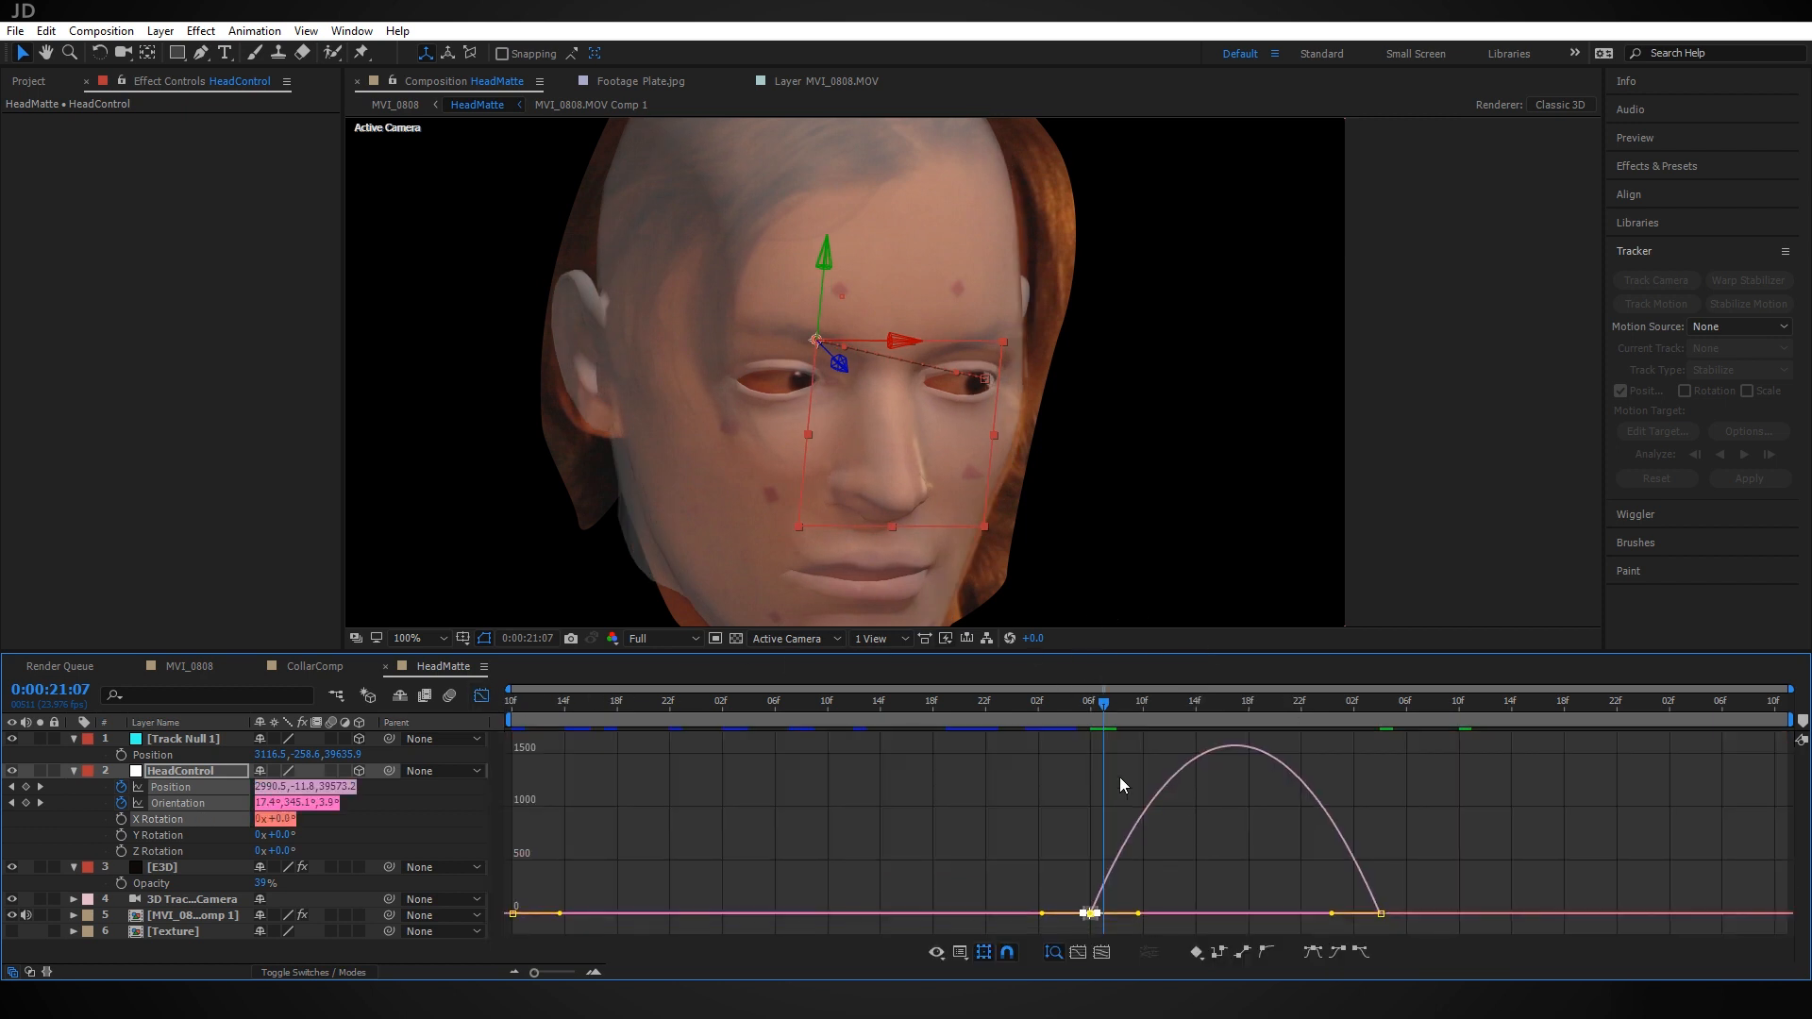
left_click(961, 954)
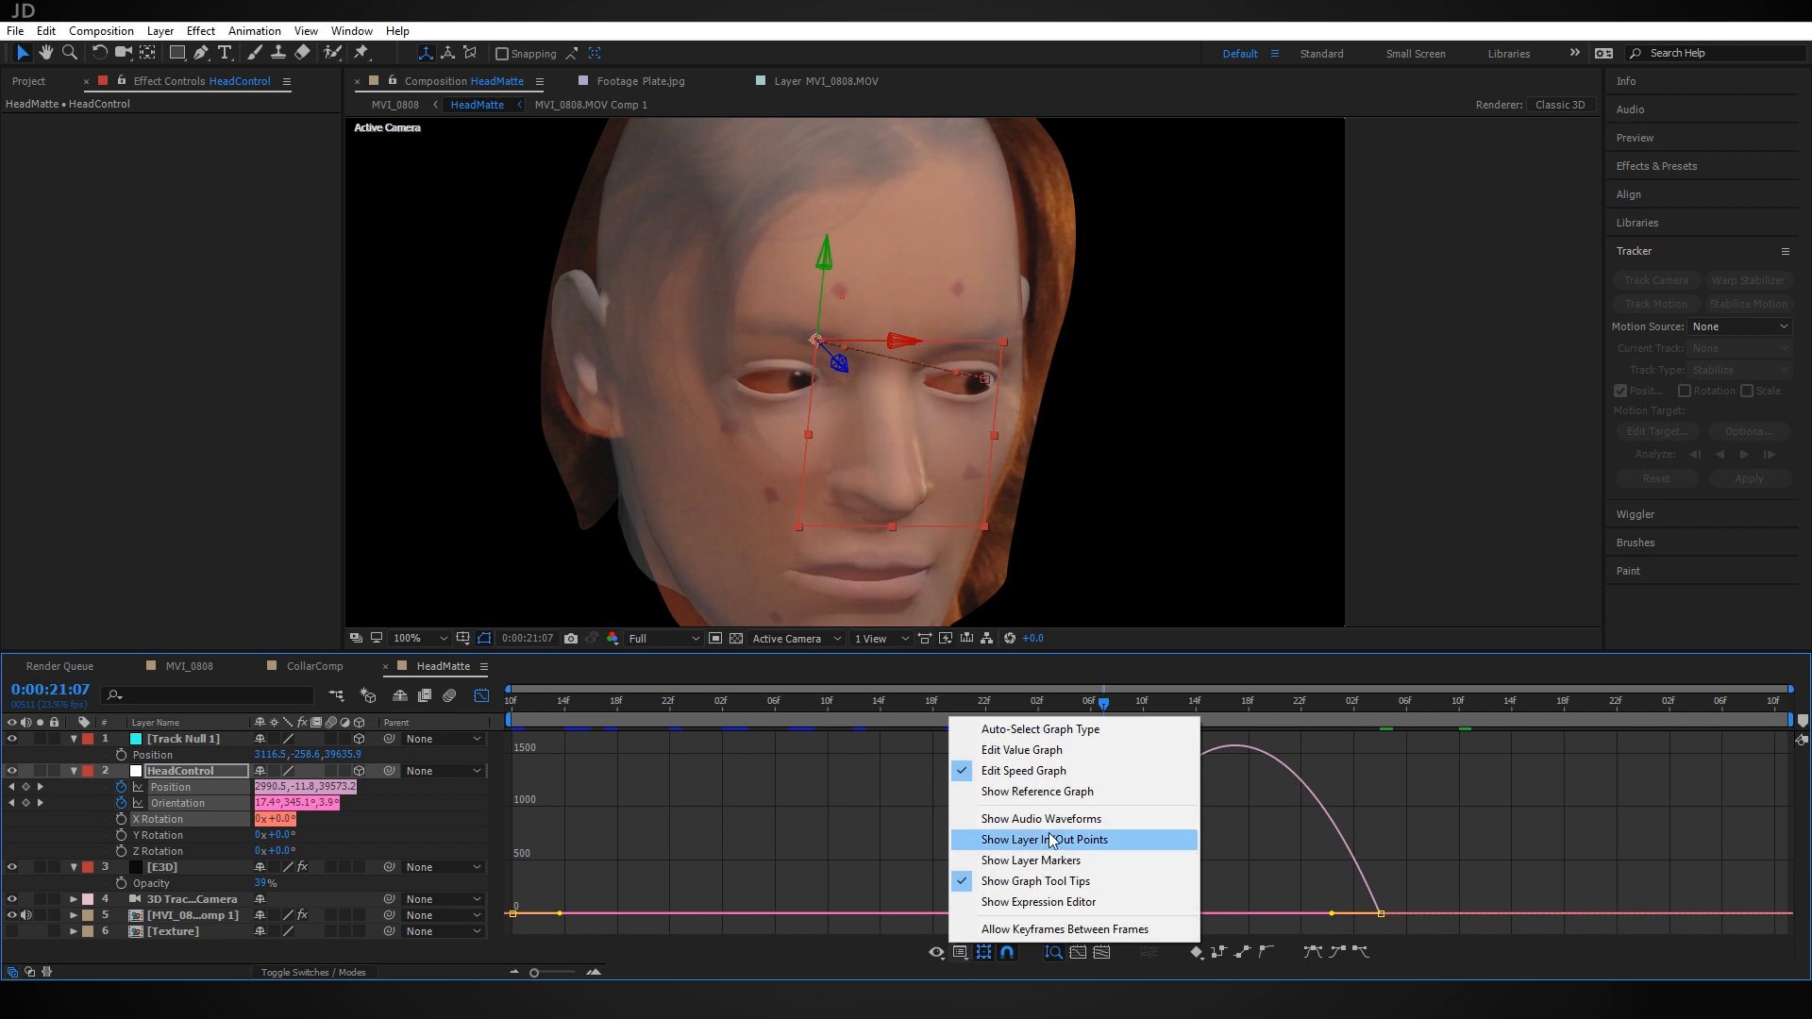
left_click(981, 973)
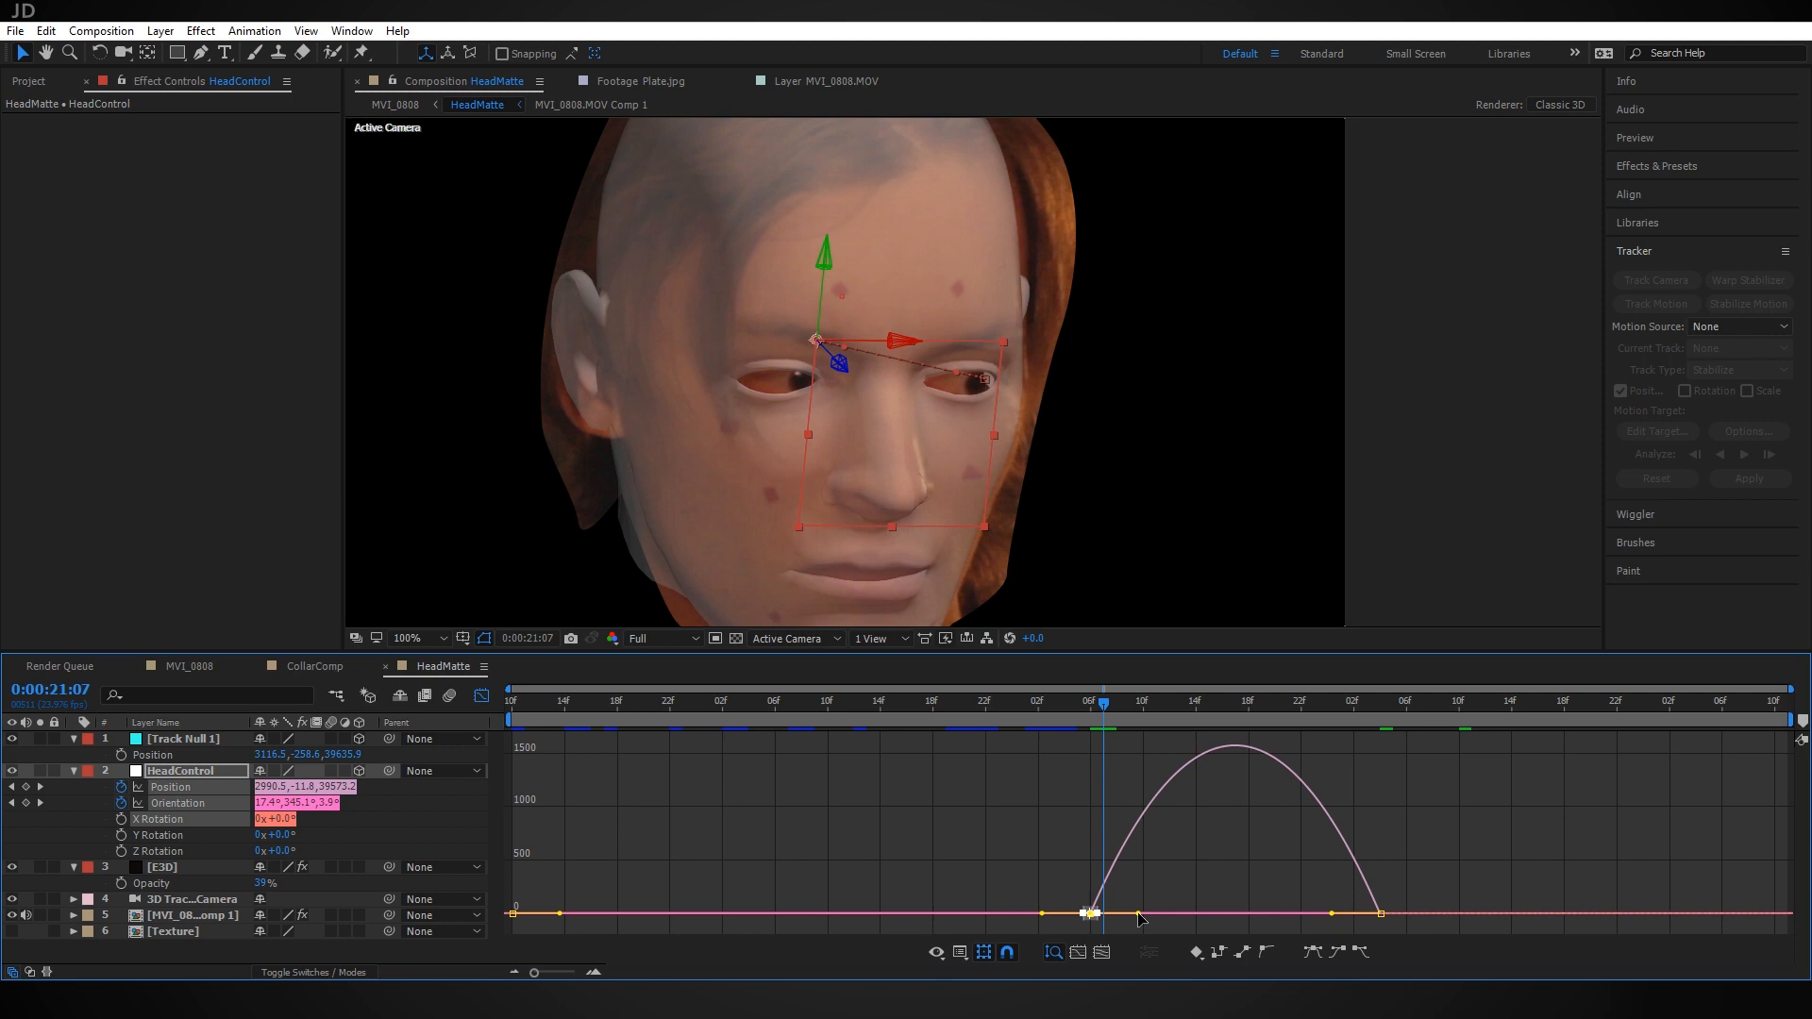
left_click_drag(1139, 914, 1174, 915)
left_click_drag(1110, 731, 1168, 731)
Shift HeadControl's 0:00:21:06 position and orientation keyframes one frame later and preview the head turn
key("shift+F3")
left_click_drag(1089, 791, 1101, 791)
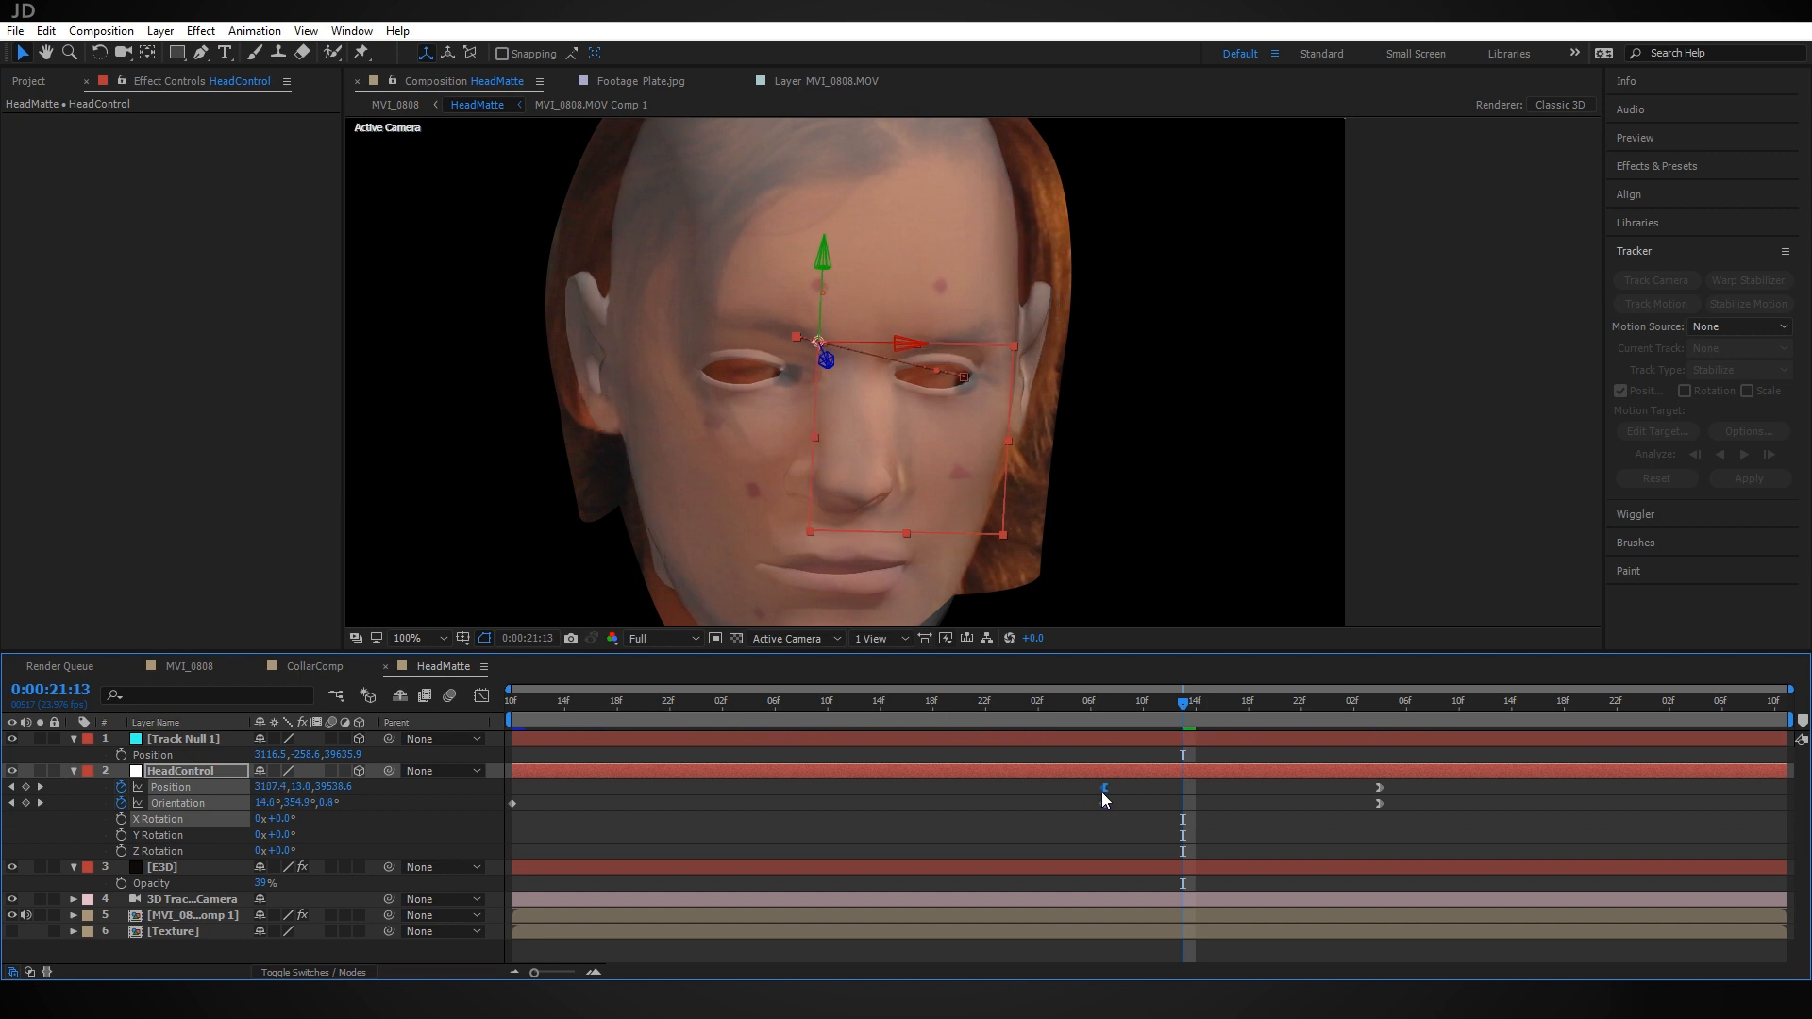
key("space")
Lengthen the incoming ease of HeadControl's last keyframes in the speed graph, review the motion, and collapse the layer's properties
left_click(478, 697)
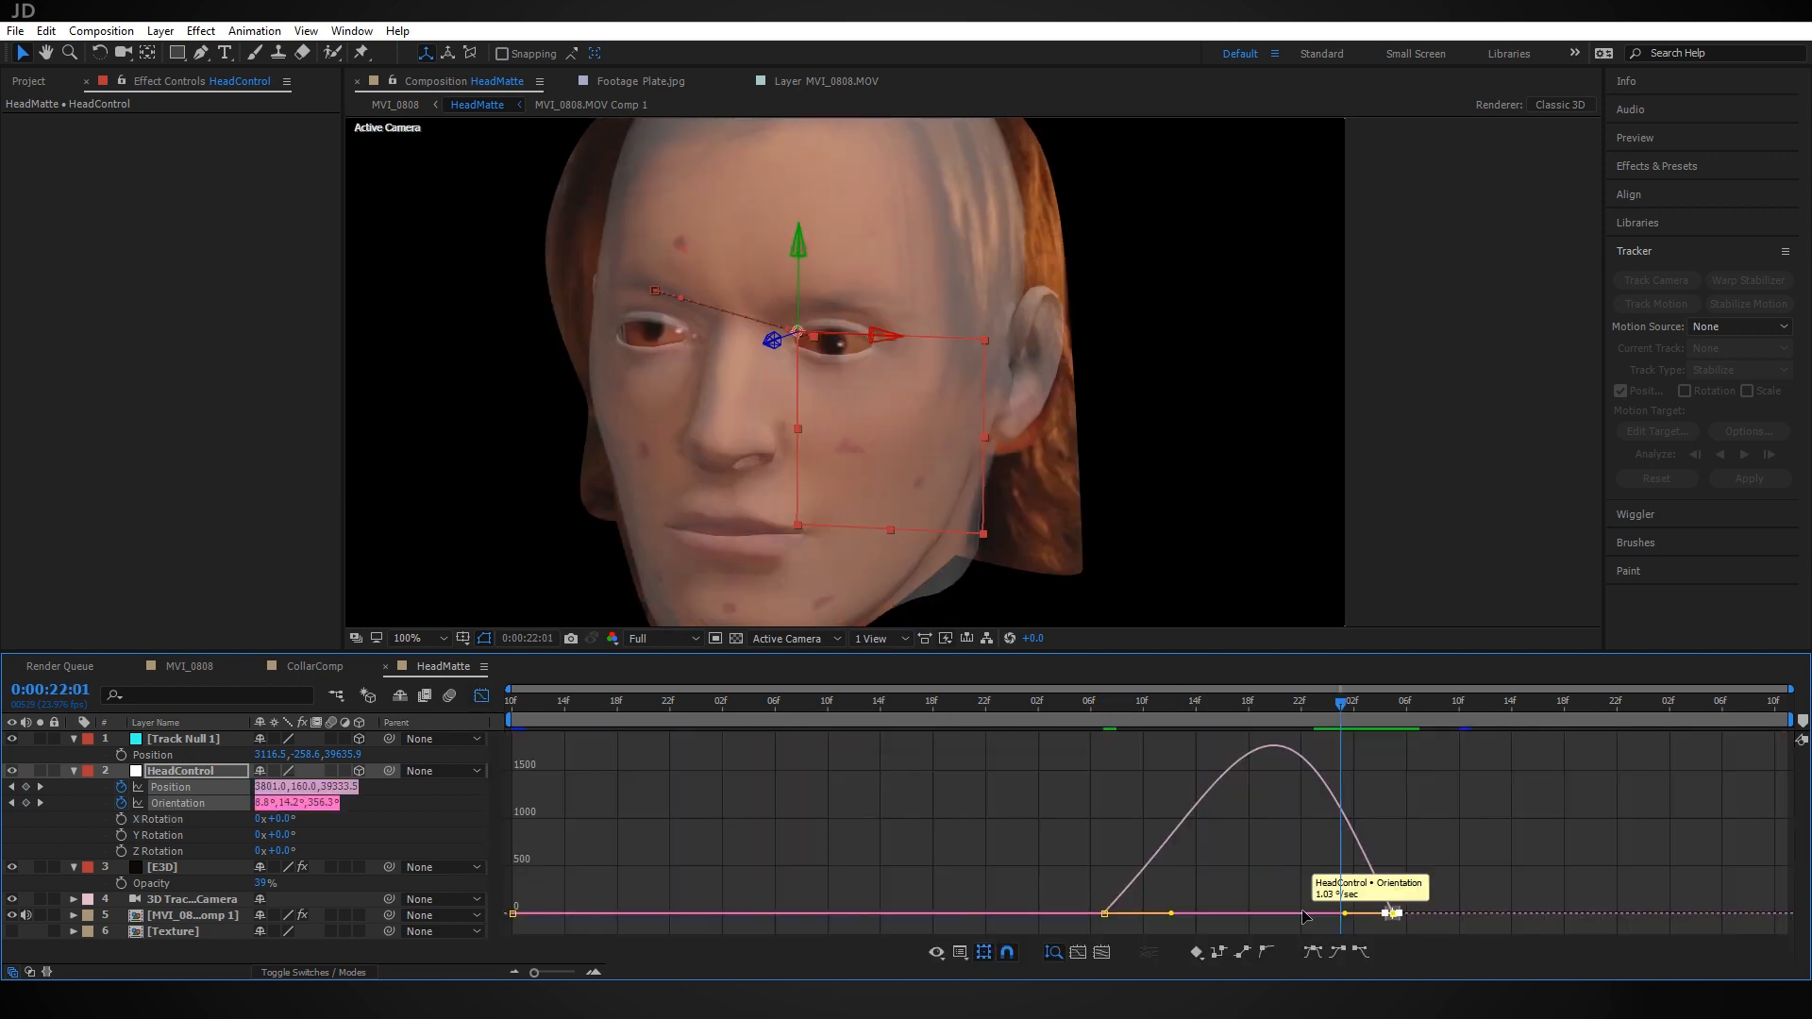
left_click_drag(1344, 915, 1334, 916)
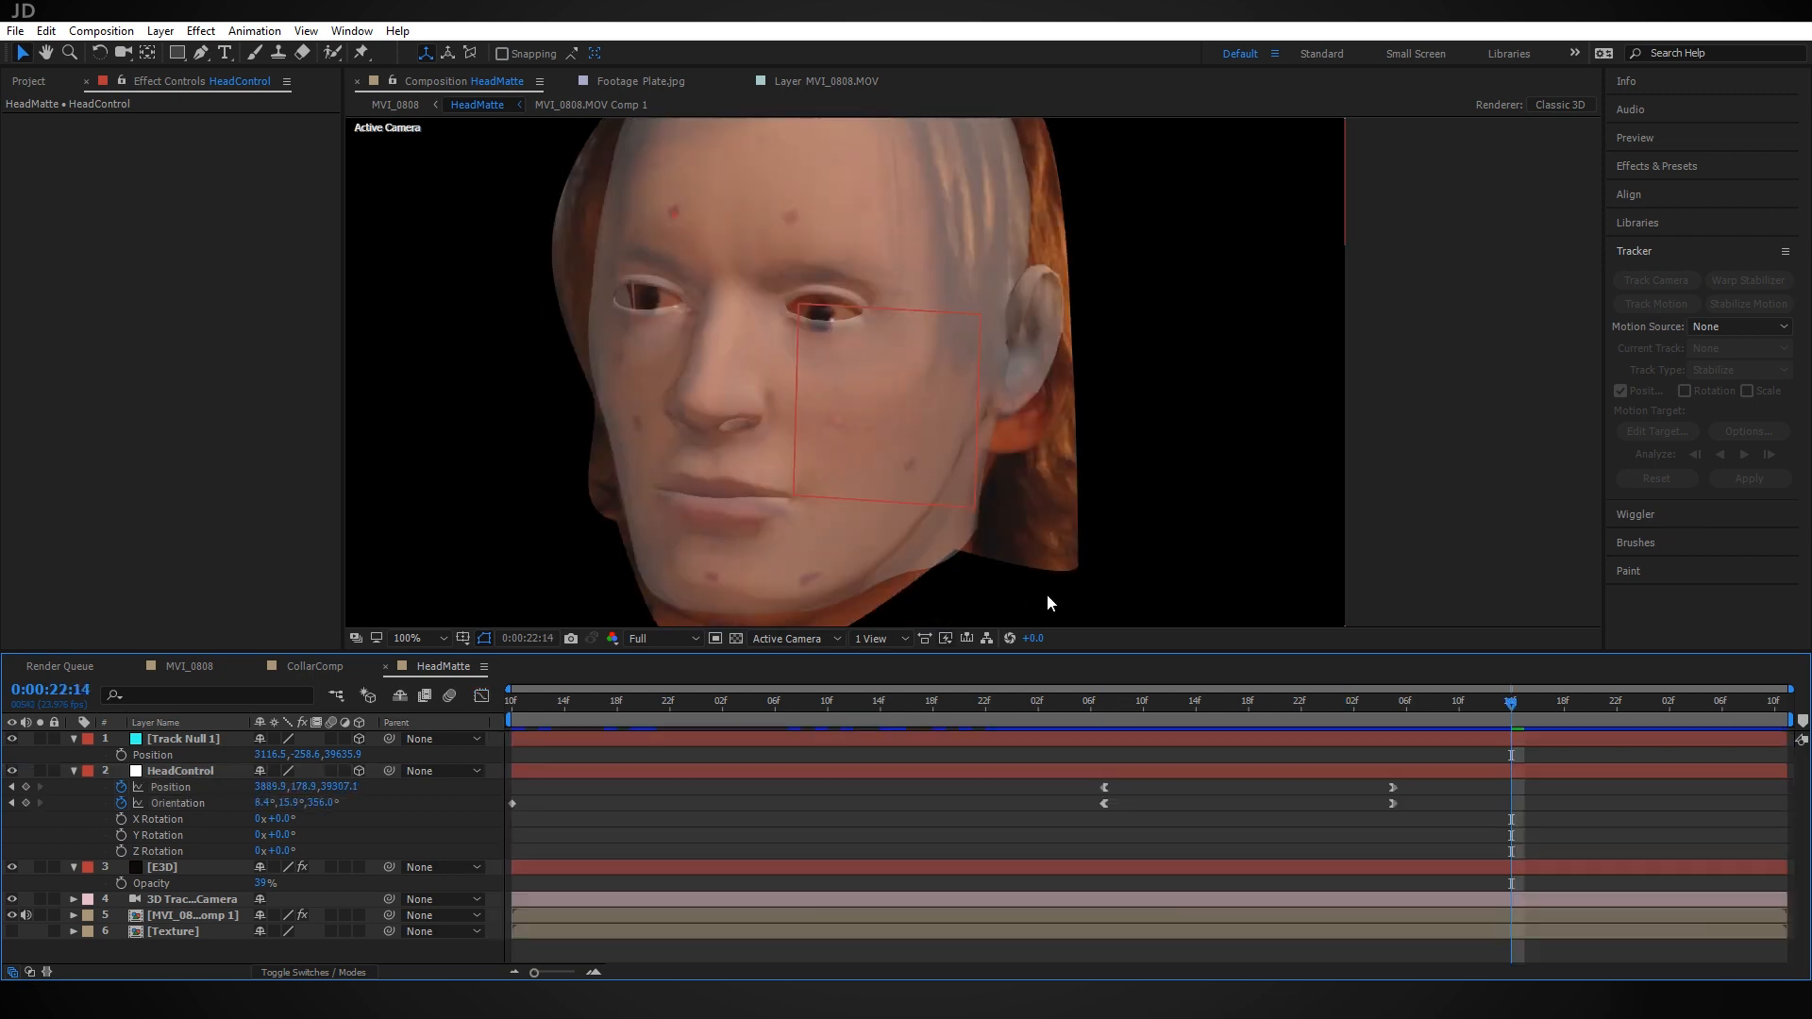
left_click_drag(1149, 704, 947, 746)
left_click(73, 772)
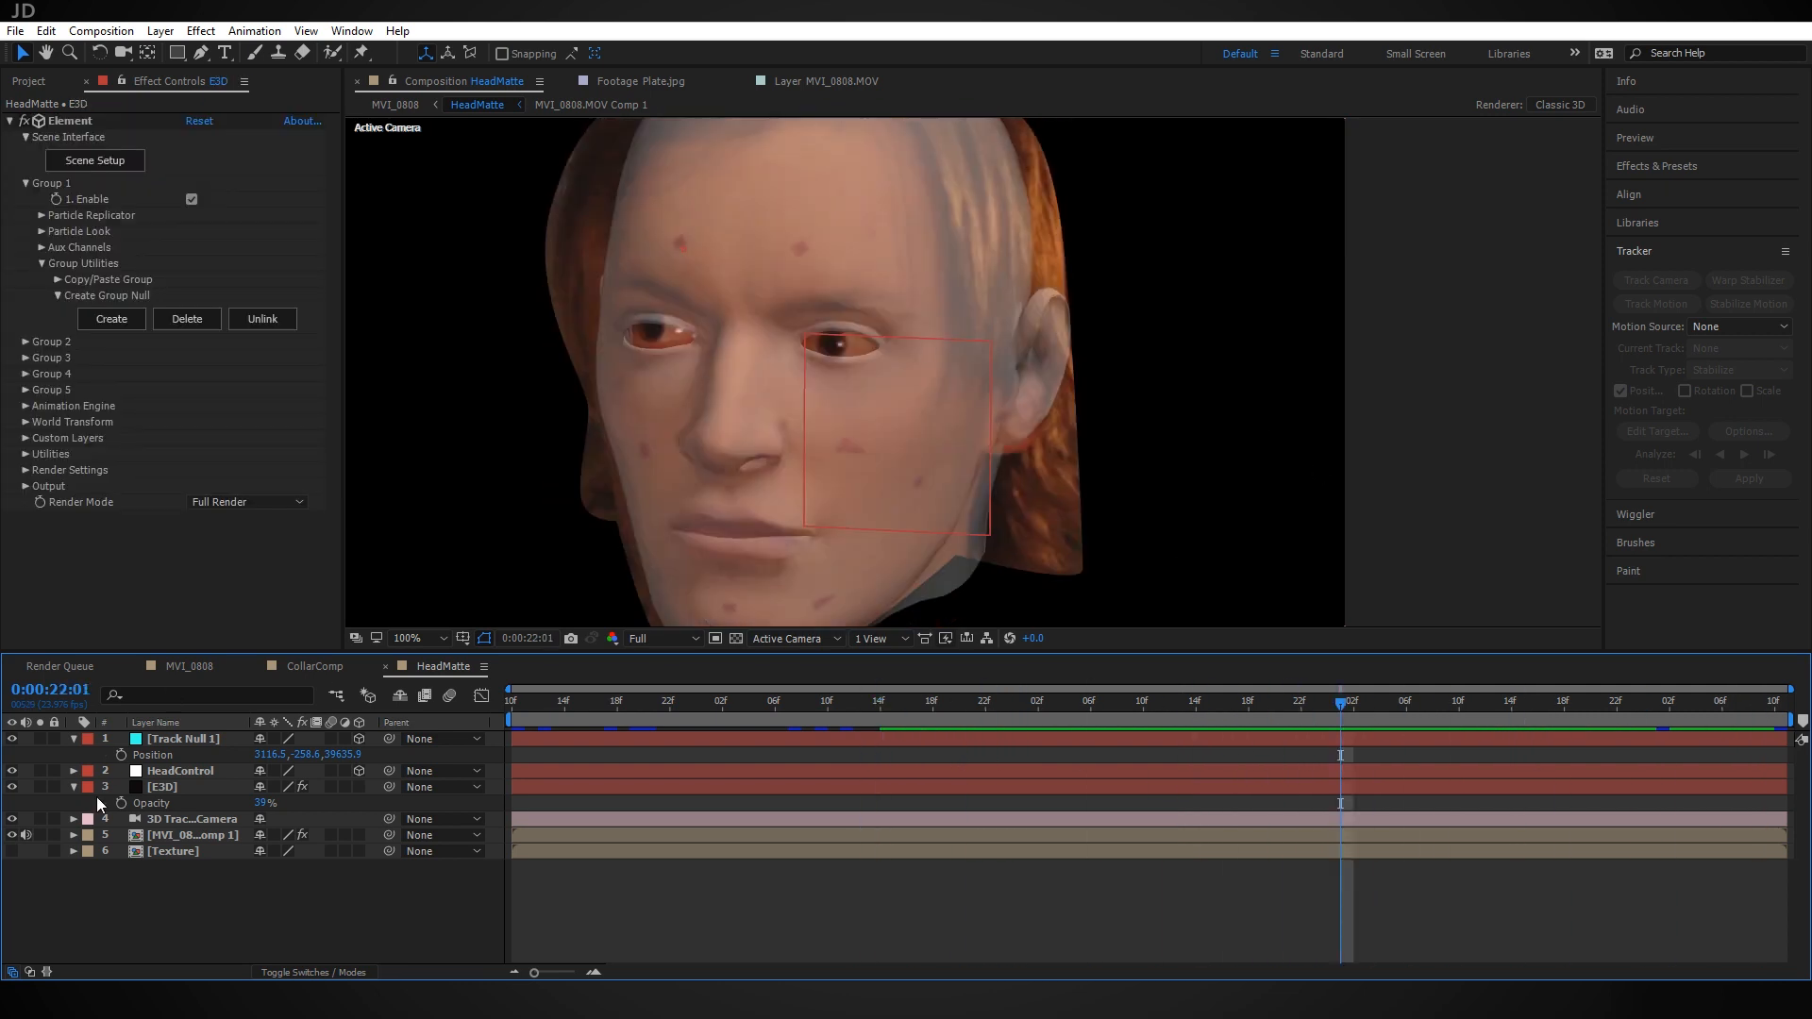
Assign the Texture layer as custom texture map Layer 1 in the E3D layer's Element effect
left_click(185, 789)
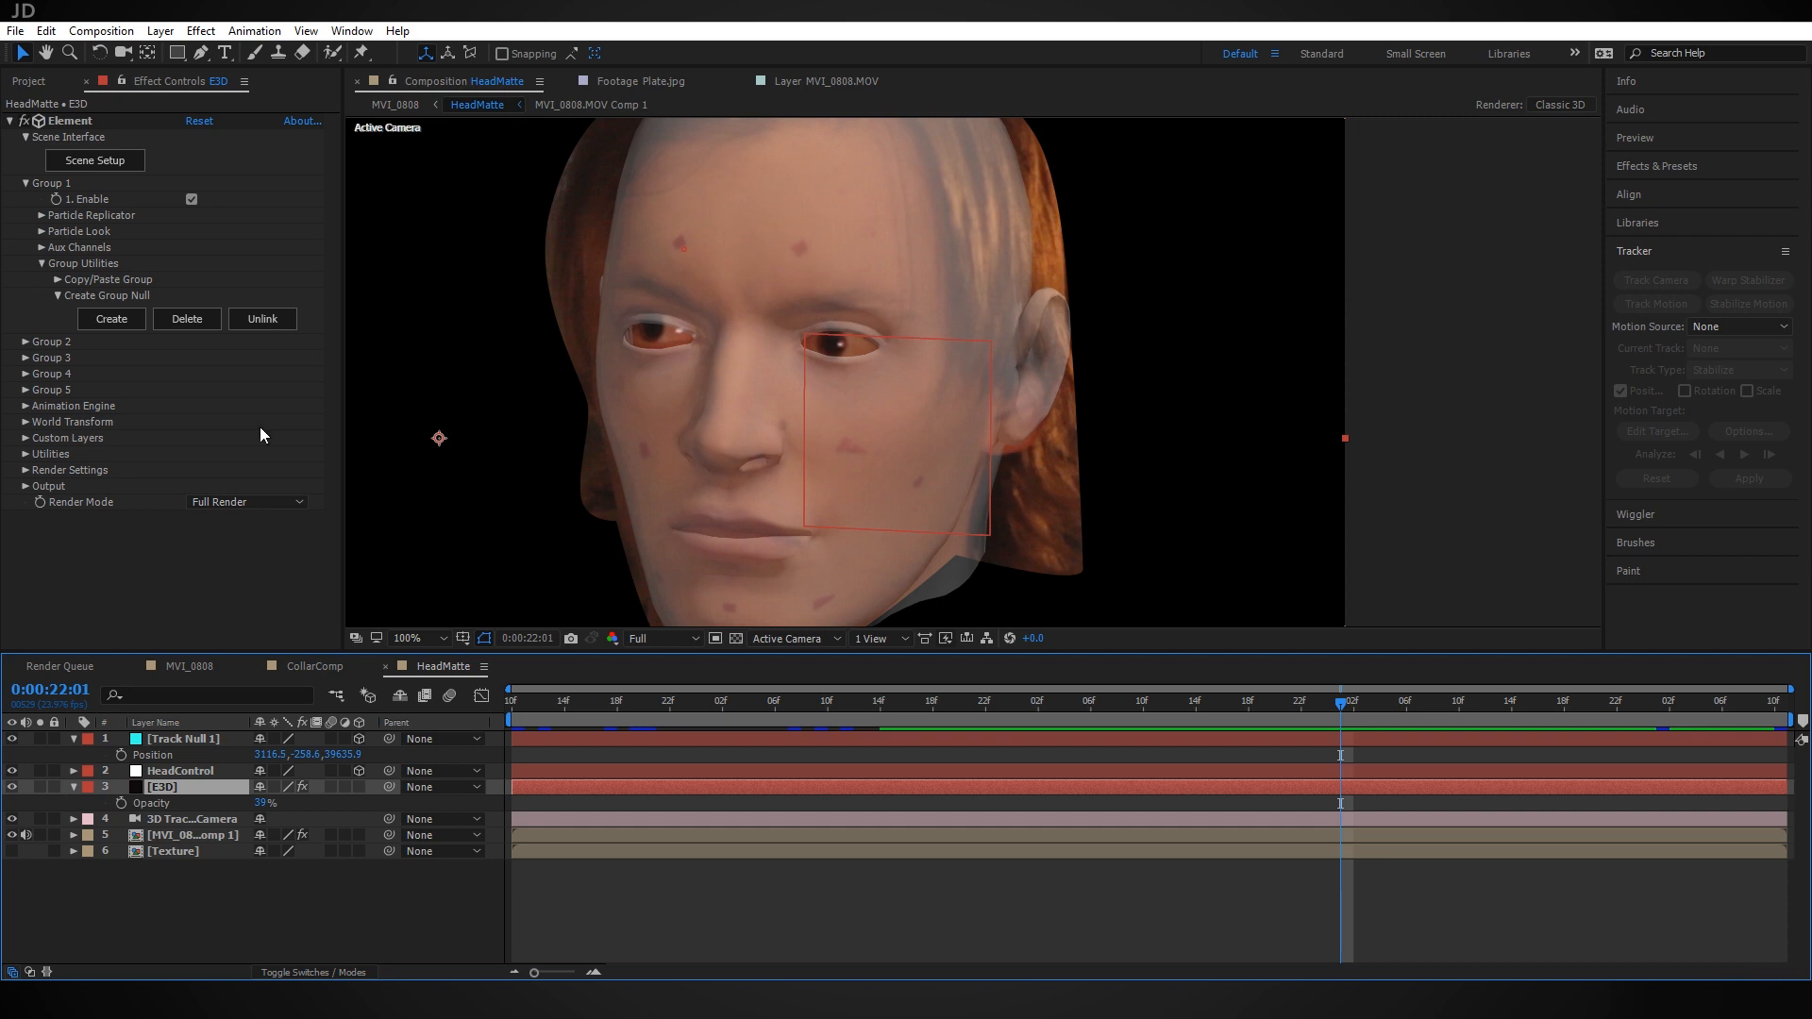
left_click(25, 438)
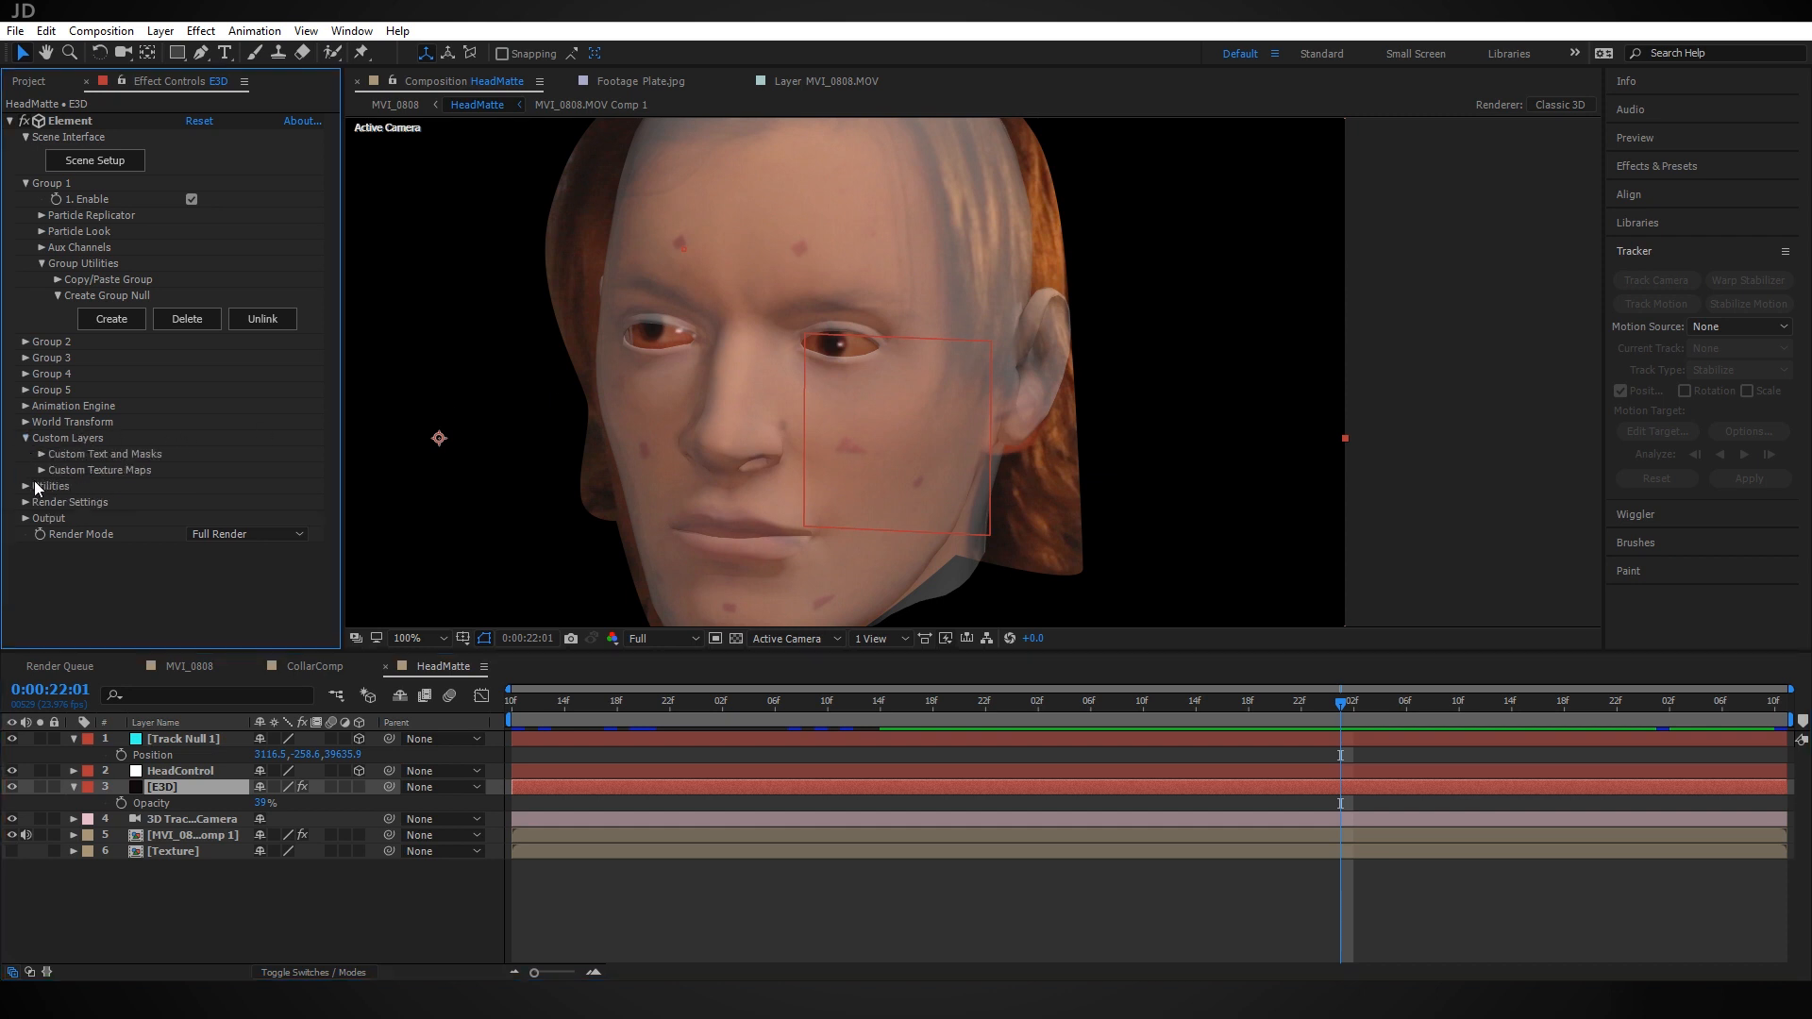
left_click(39, 471)
scroll(38, 472, "down", 3)
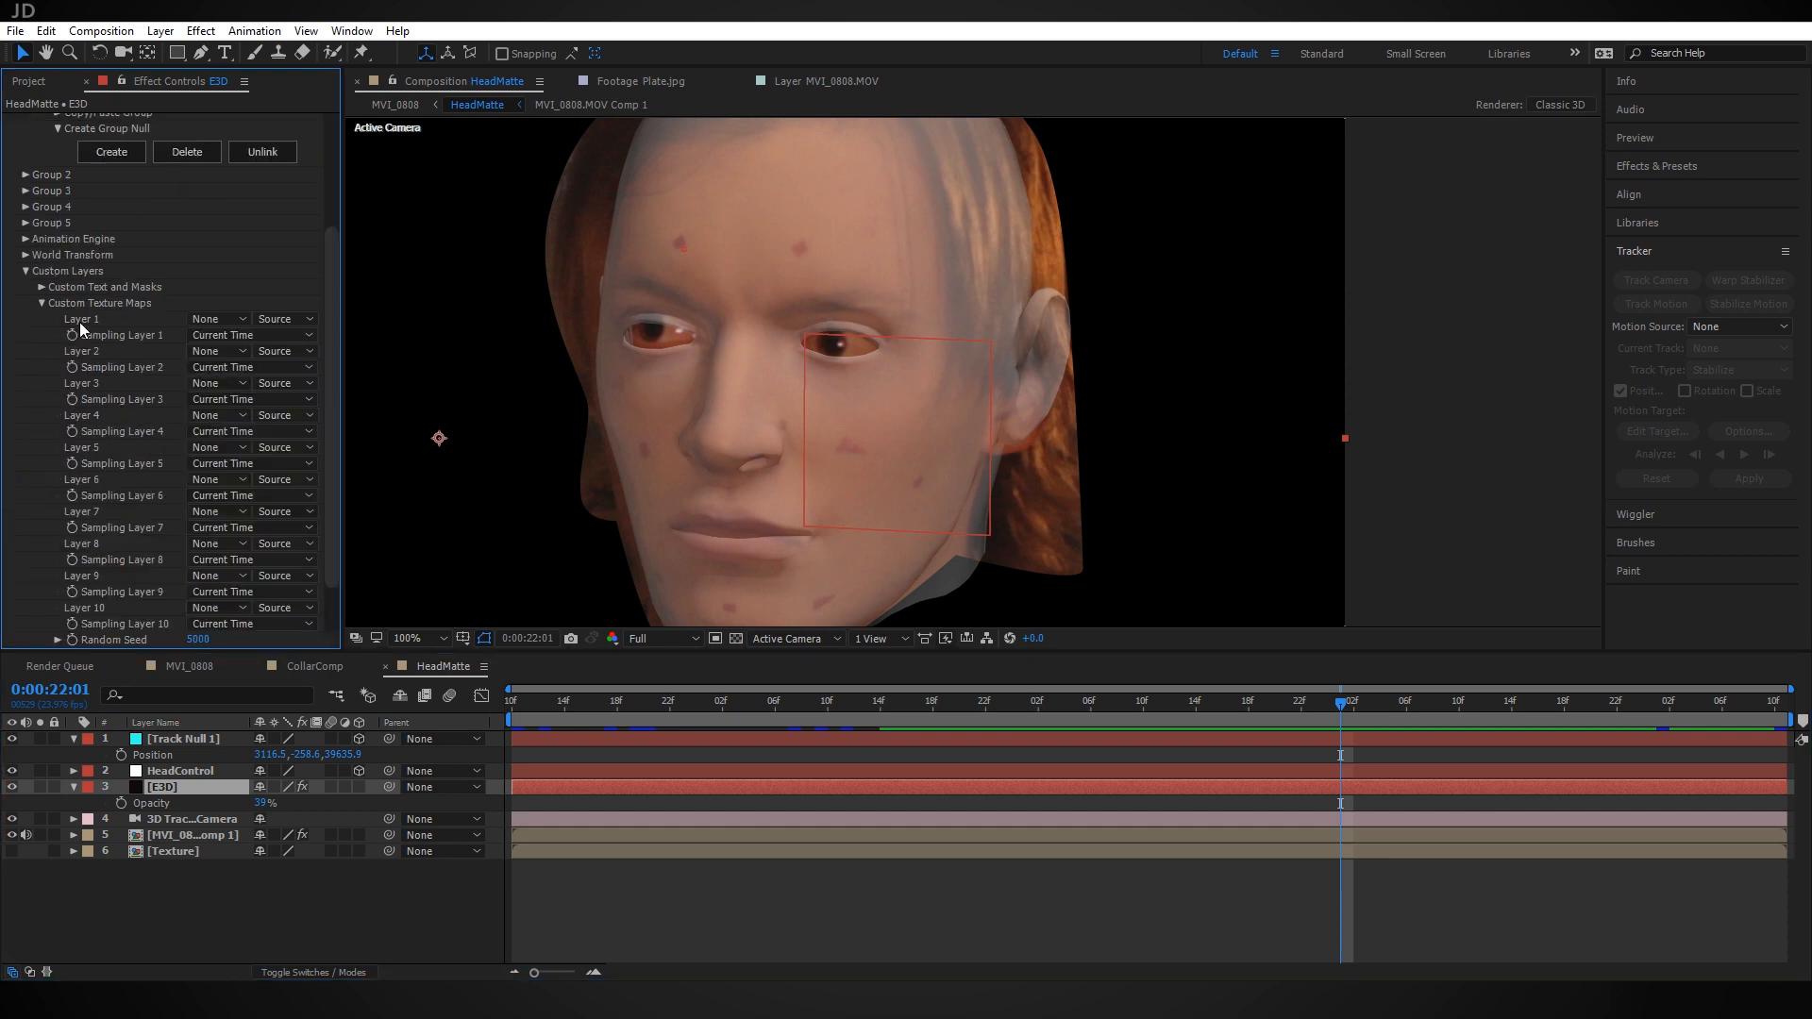
left_click(235, 318)
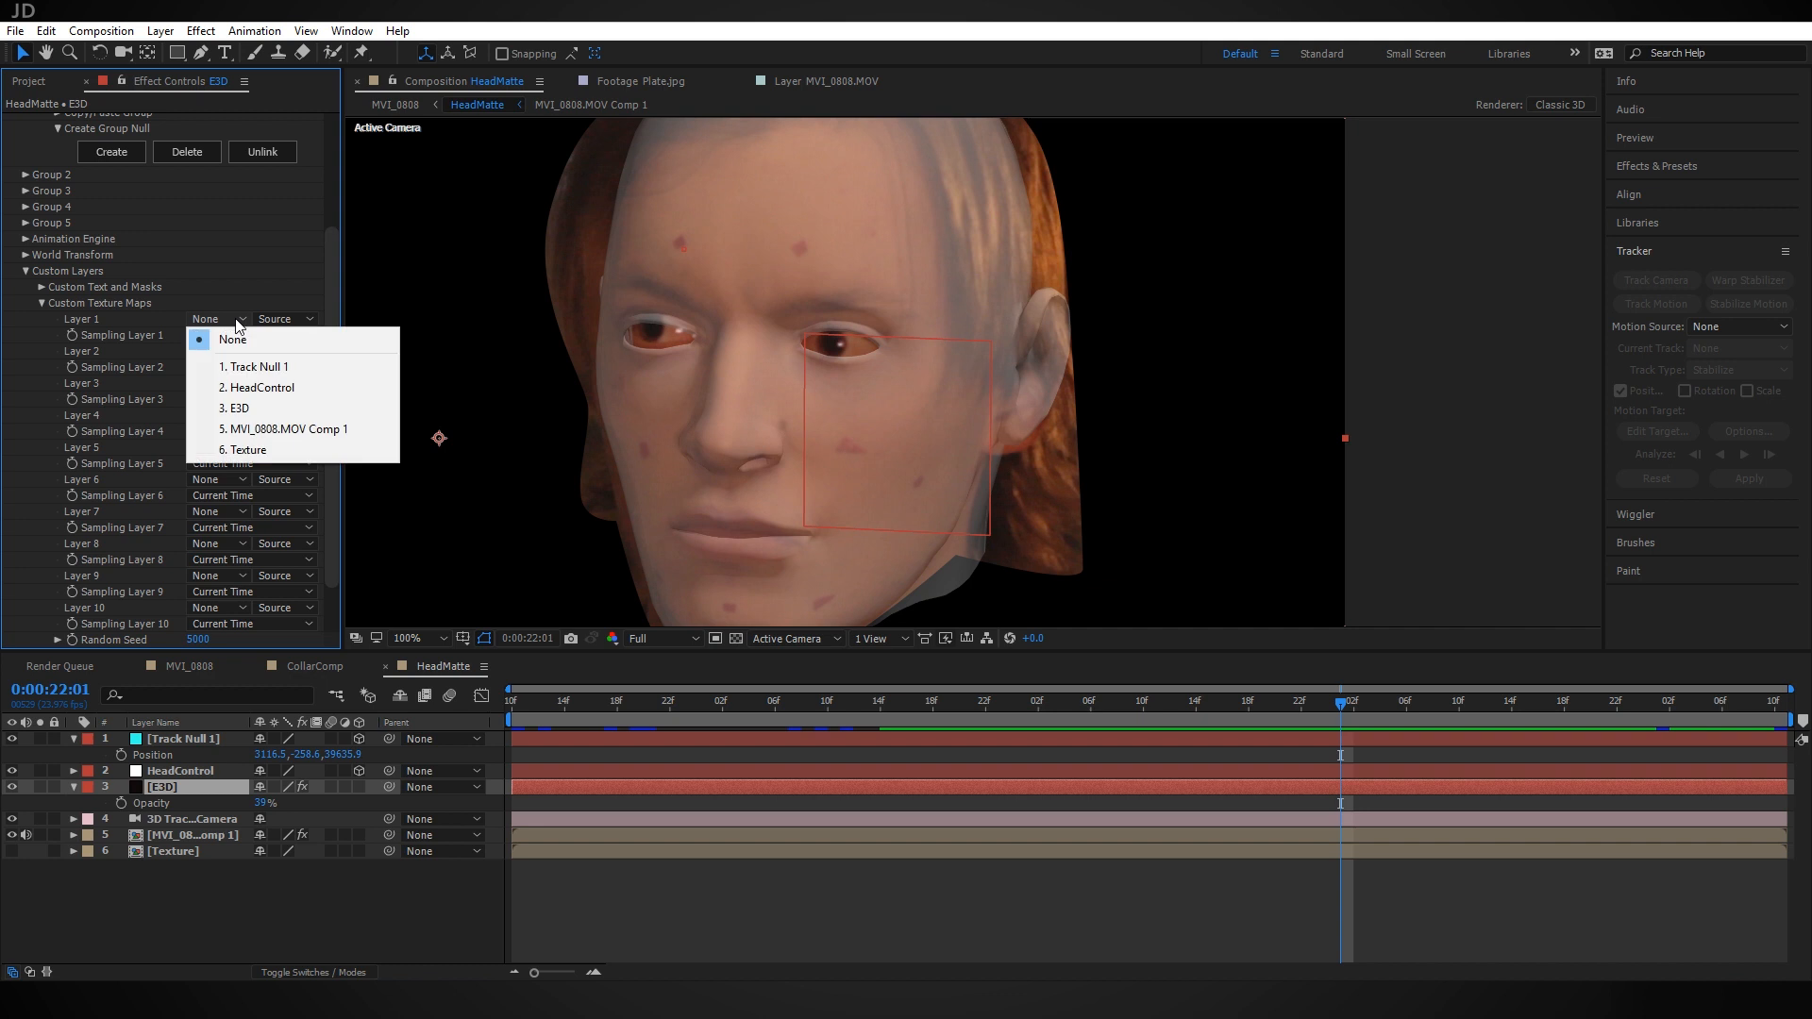
left_click(311, 453)
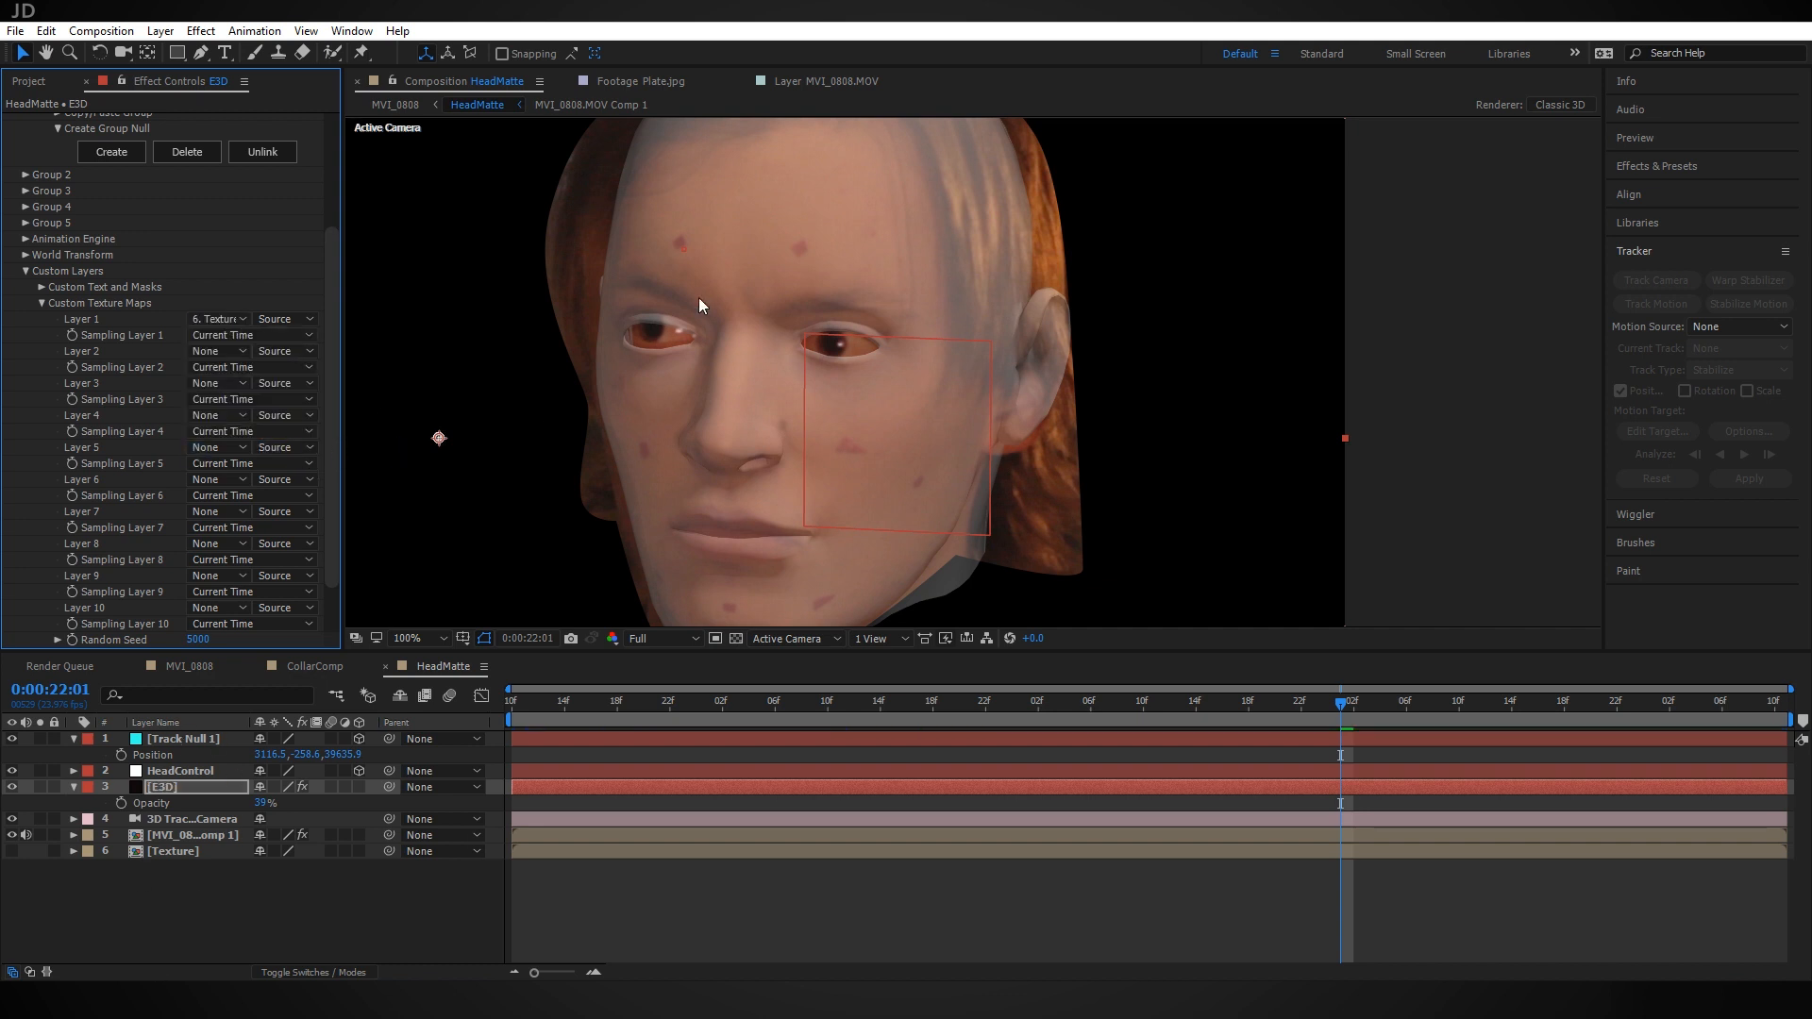
left_click(49, 271)
Open Element's Scene Setup and set the male head model's texture mapping to Box
left_click(102, 165)
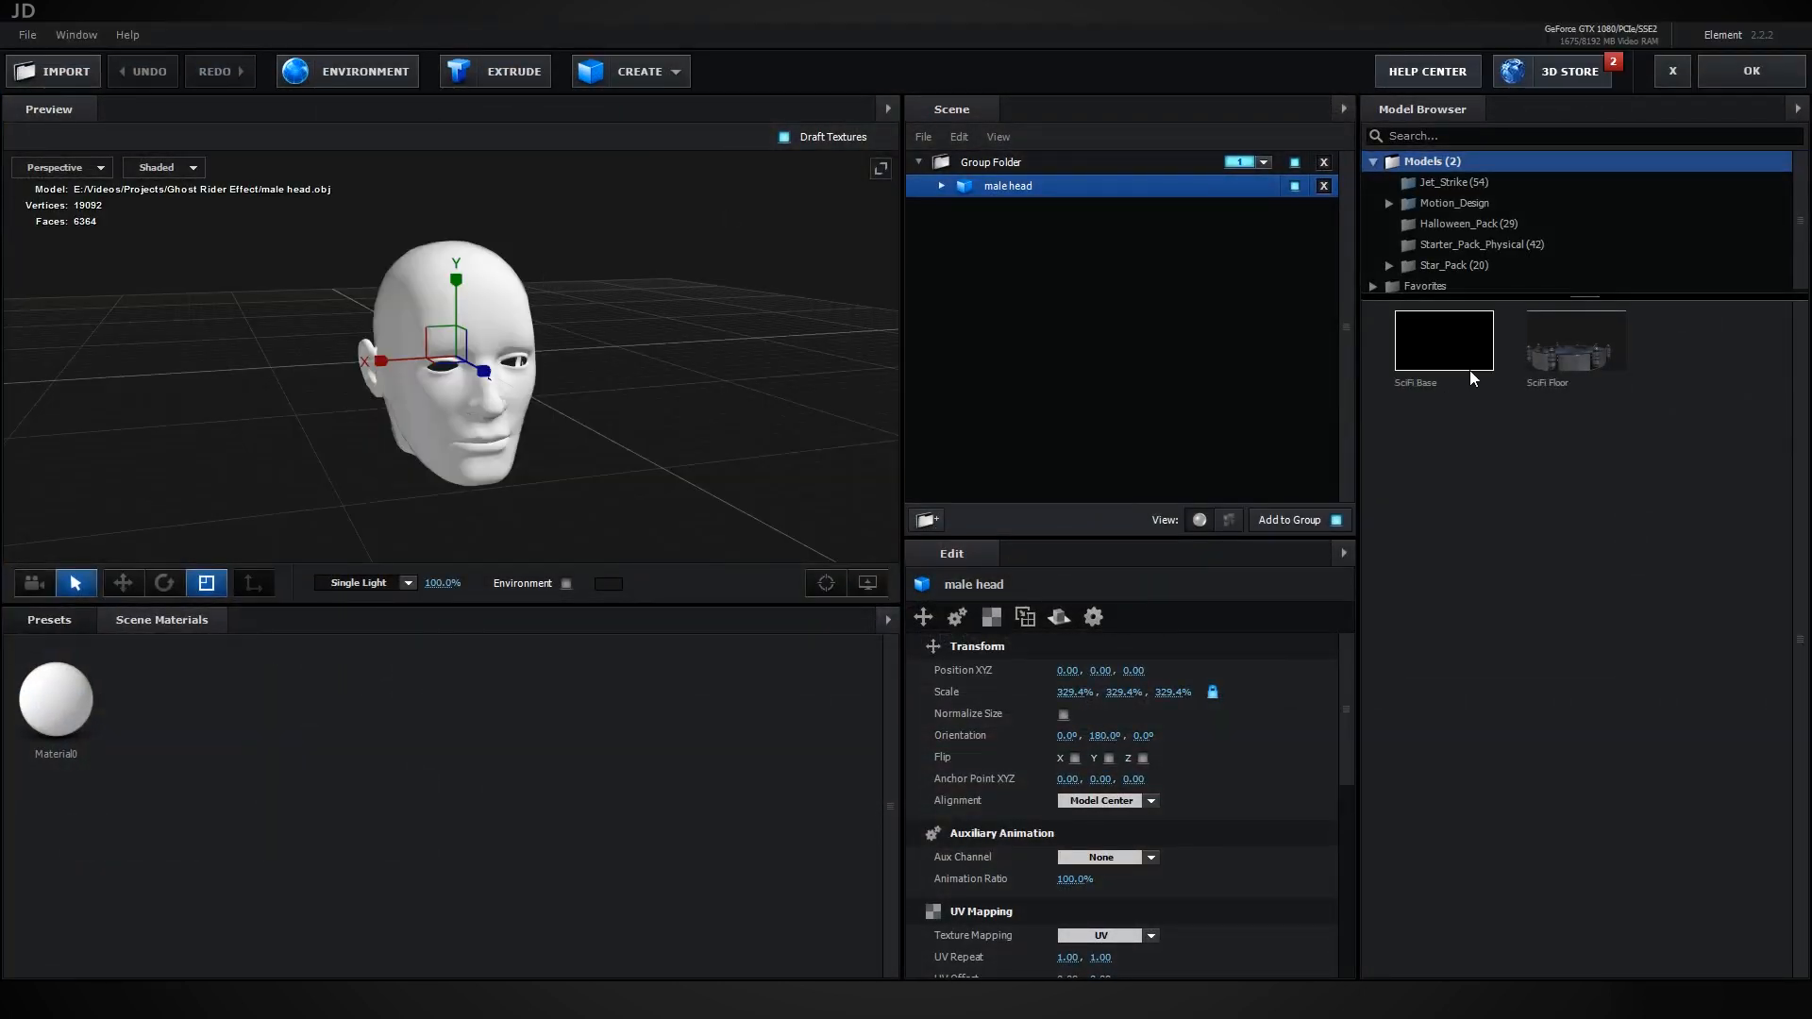
left_click(947, 187)
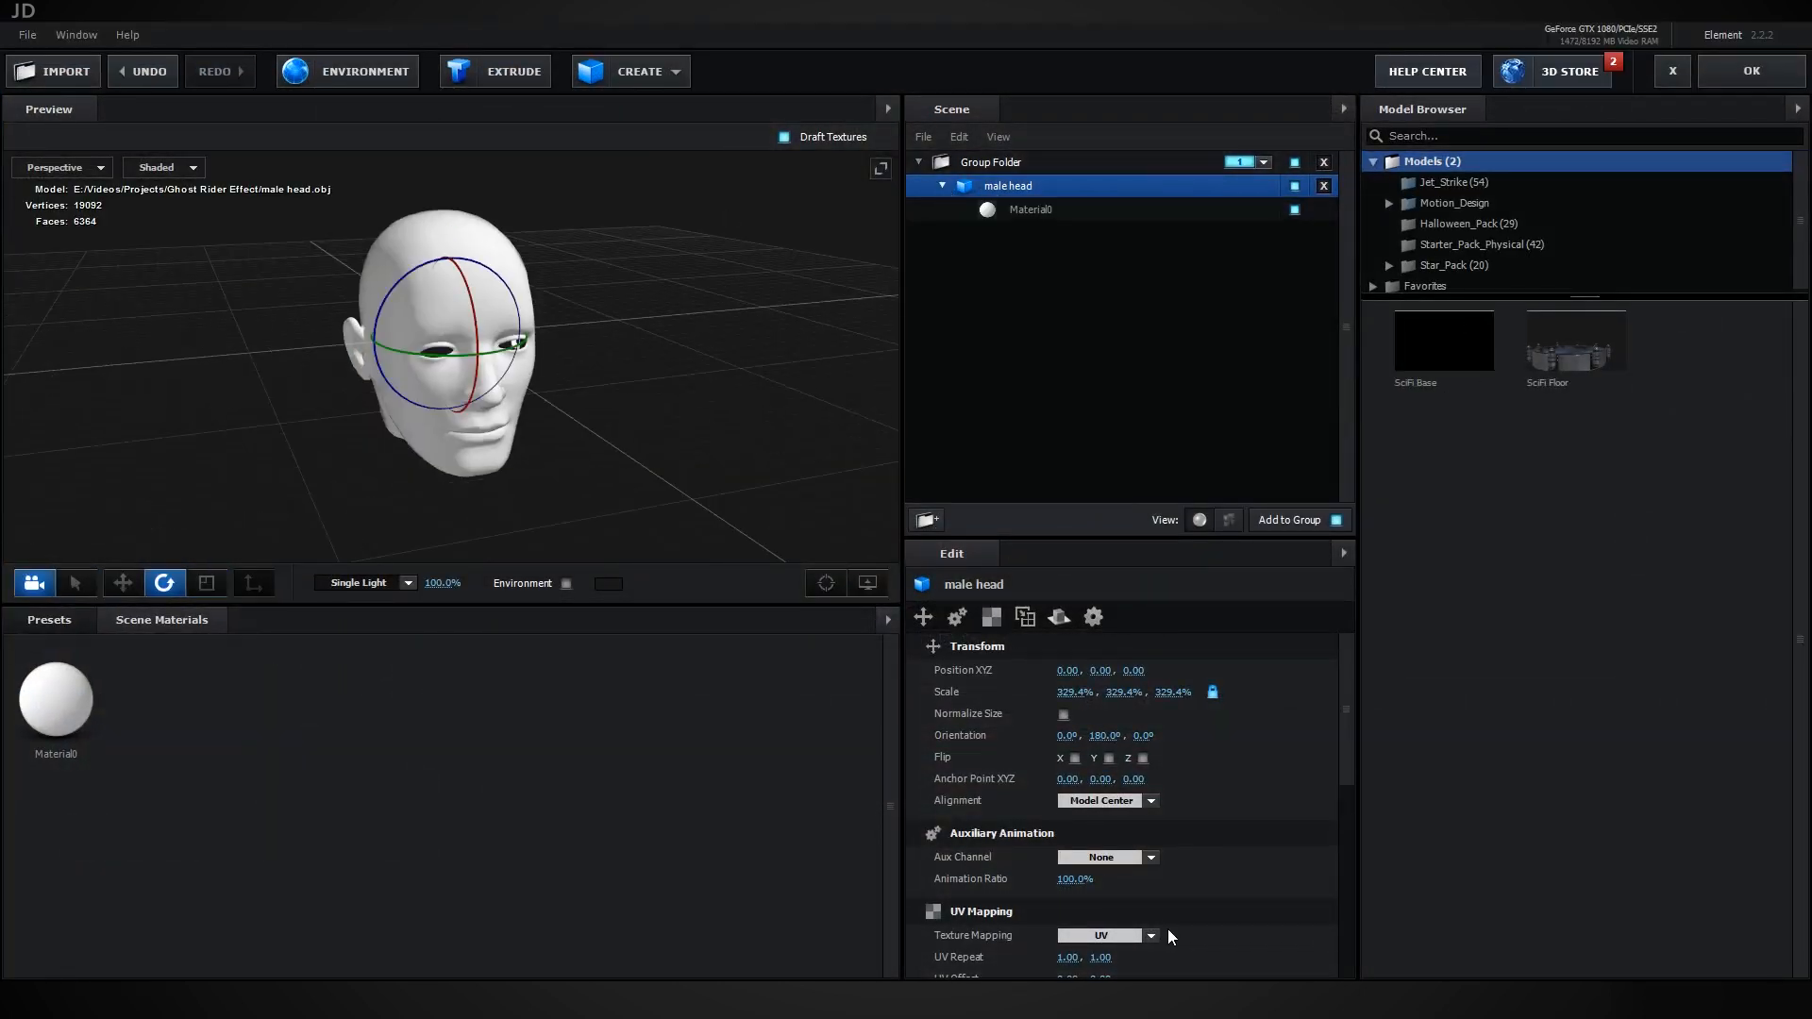
scroll(1169, 924, "down", 1)
left_click(1147, 869)
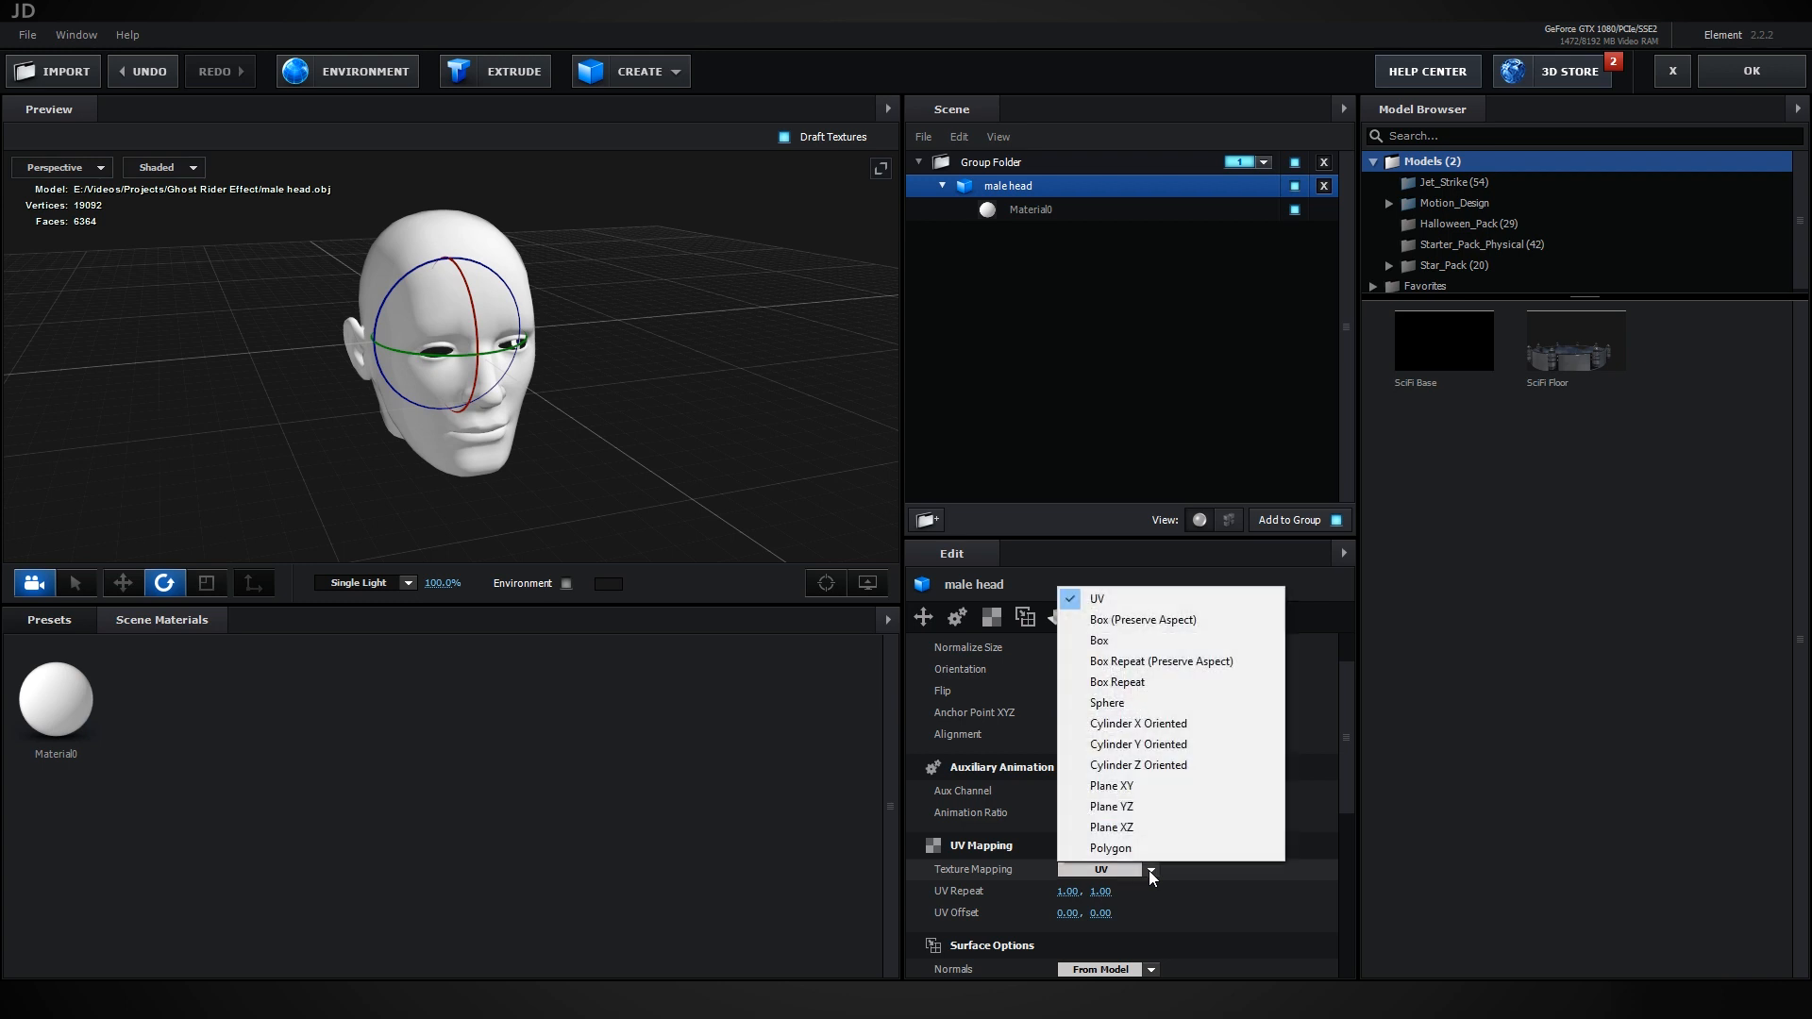
left_click(1185, 643)
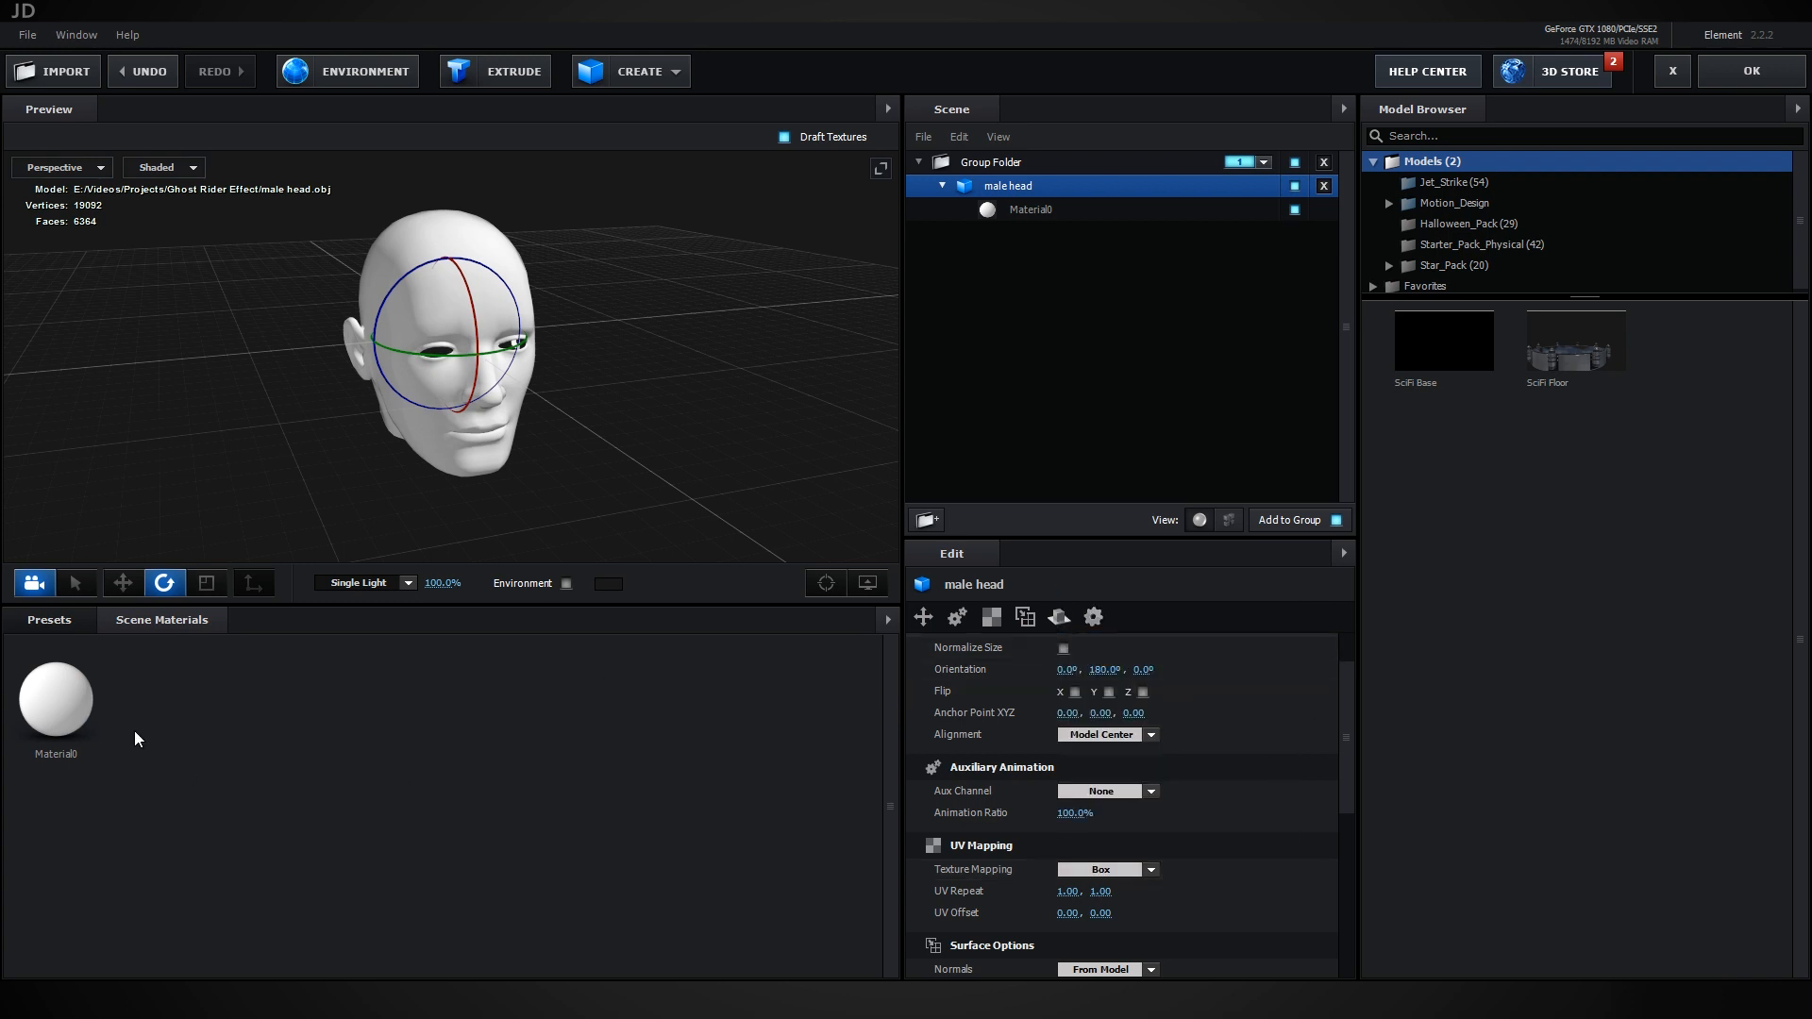
Apply the Flat_Color preset from the Physical materials to the male head model
left_click(55, 621)
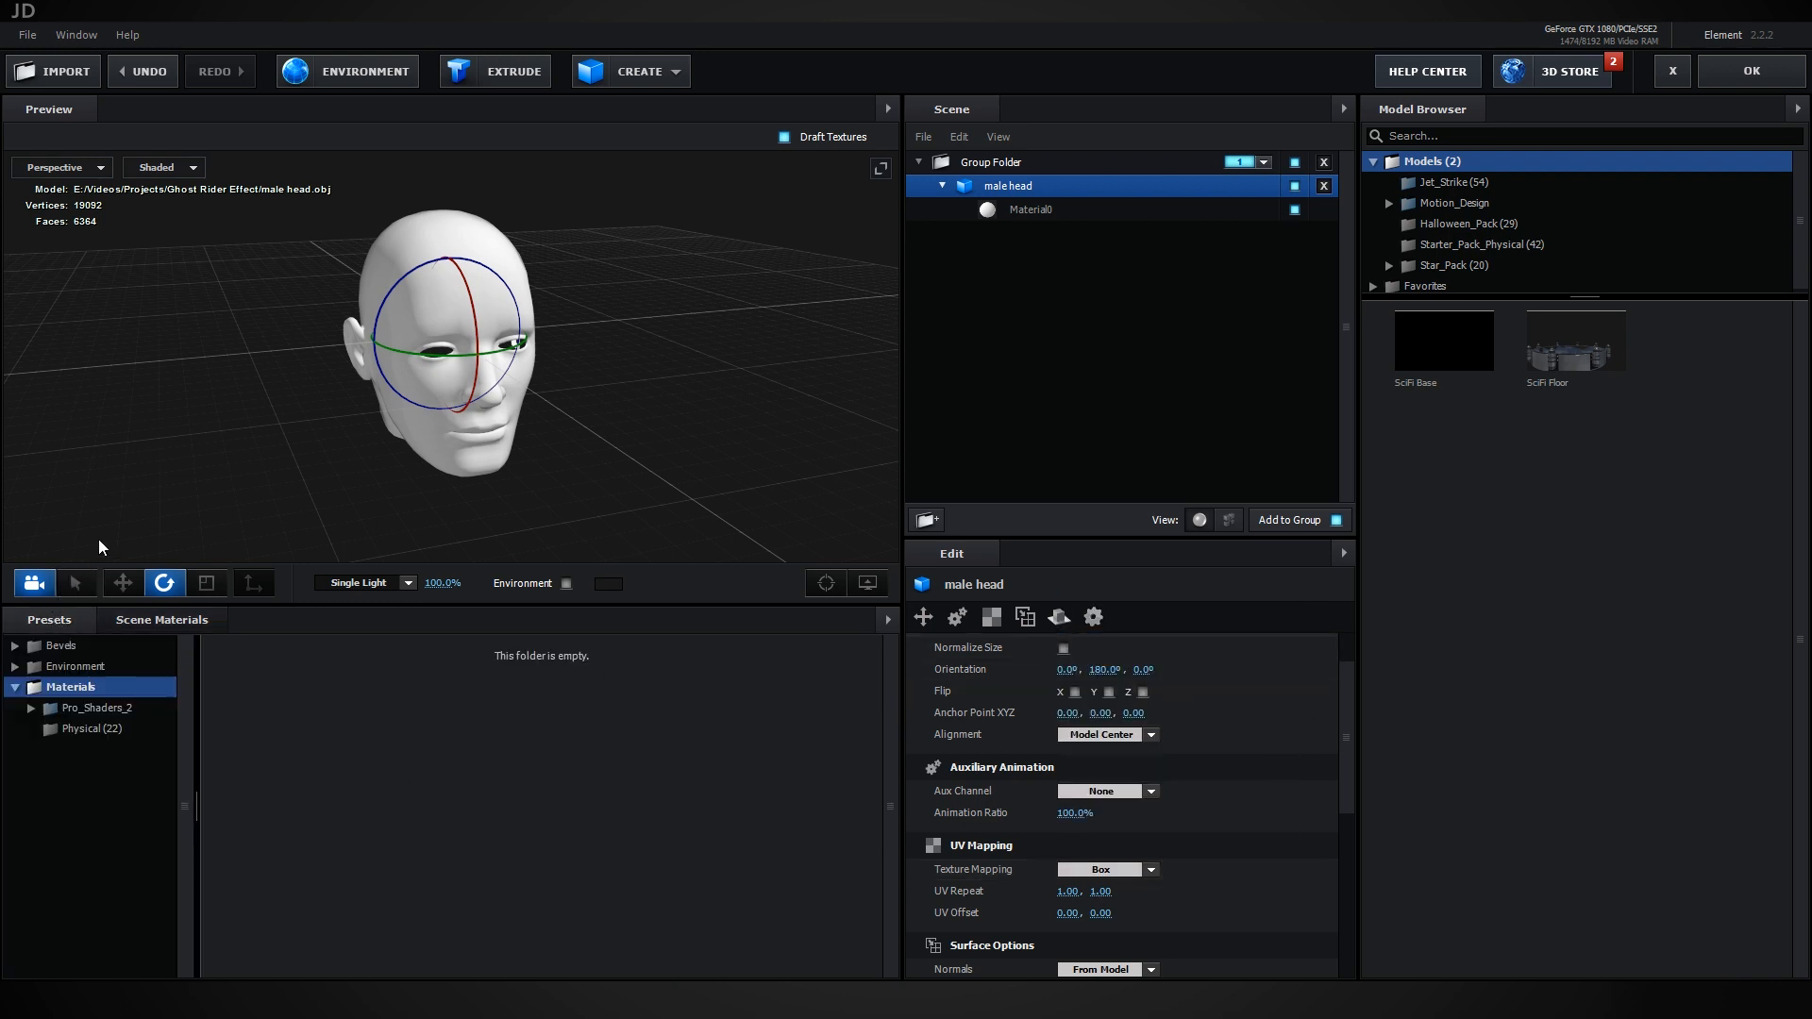
left_click(72, 732)
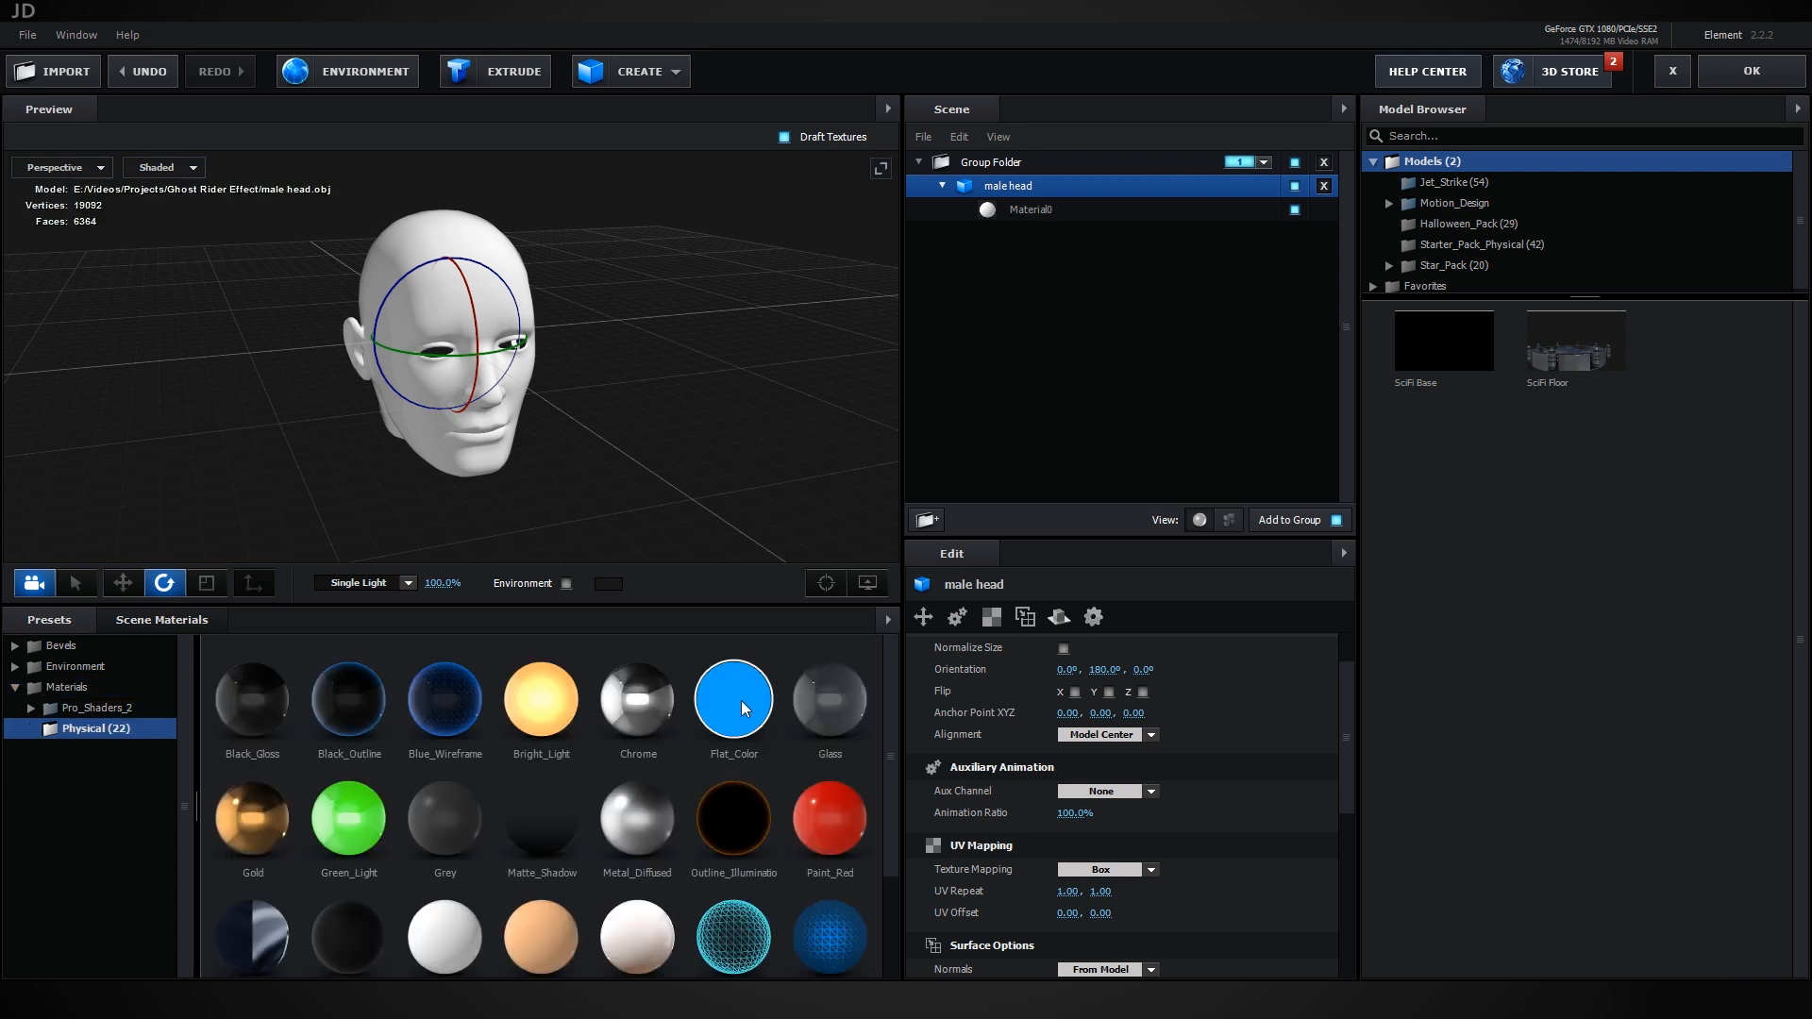
left_click_drag(742, 710, 483, 283)
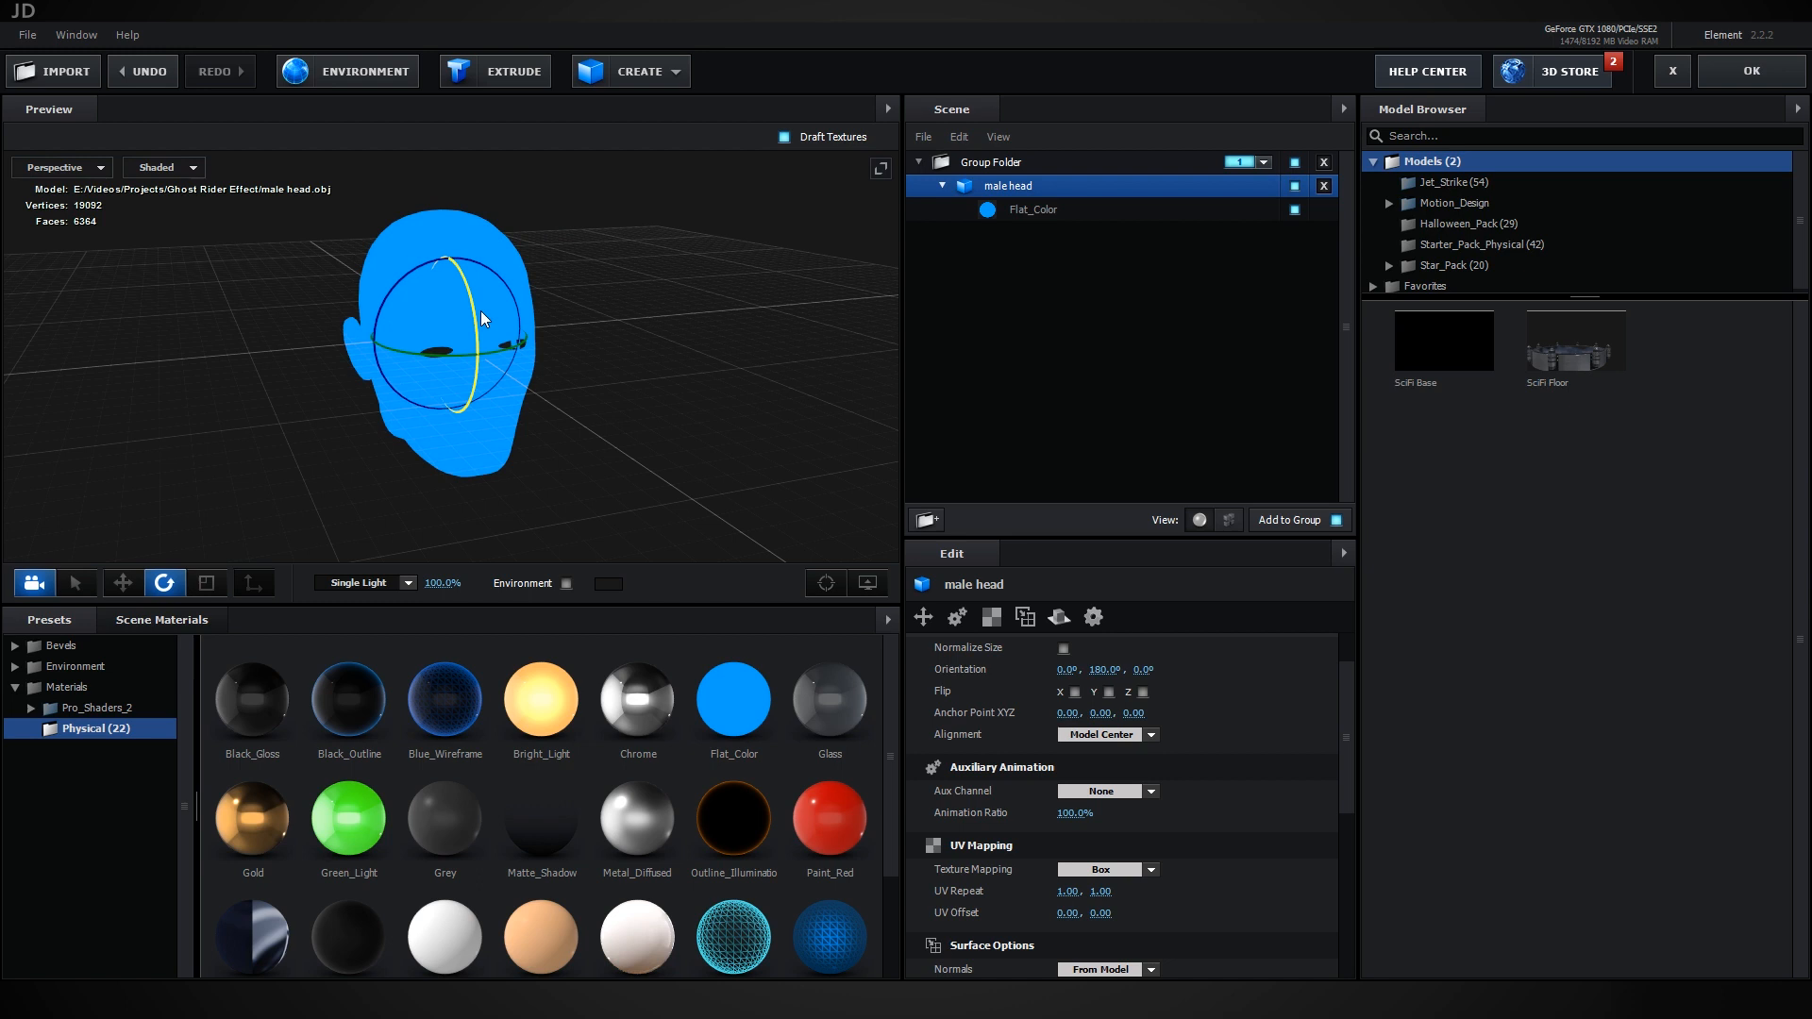
Set the Flat_Color material's diffuse texture to Custom Layer 1 [Texture]
left_click(1038, 214)
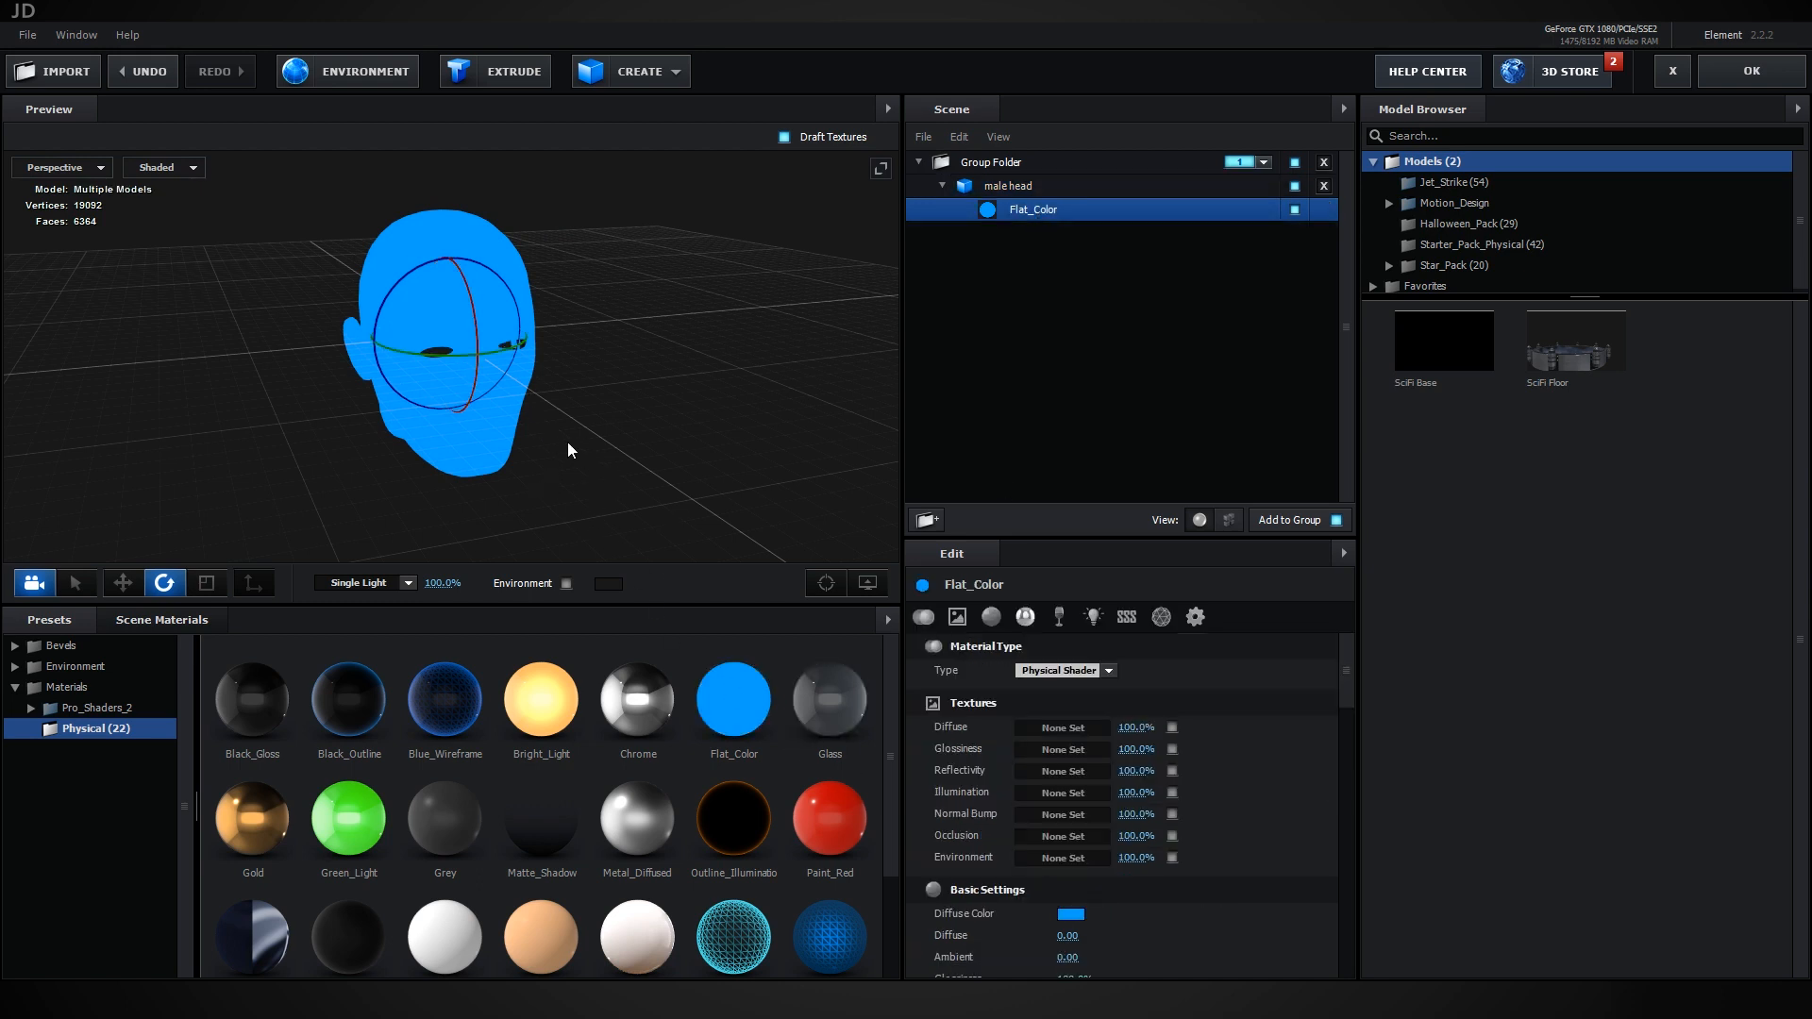
scroll(572, 443, "up", 4)
mouse_move(606, 445)
left_mouse_down()
mouse_move(633, 442)
mouse_move(634, 412)
mouse_move(599, 416)
left_mouse_up()
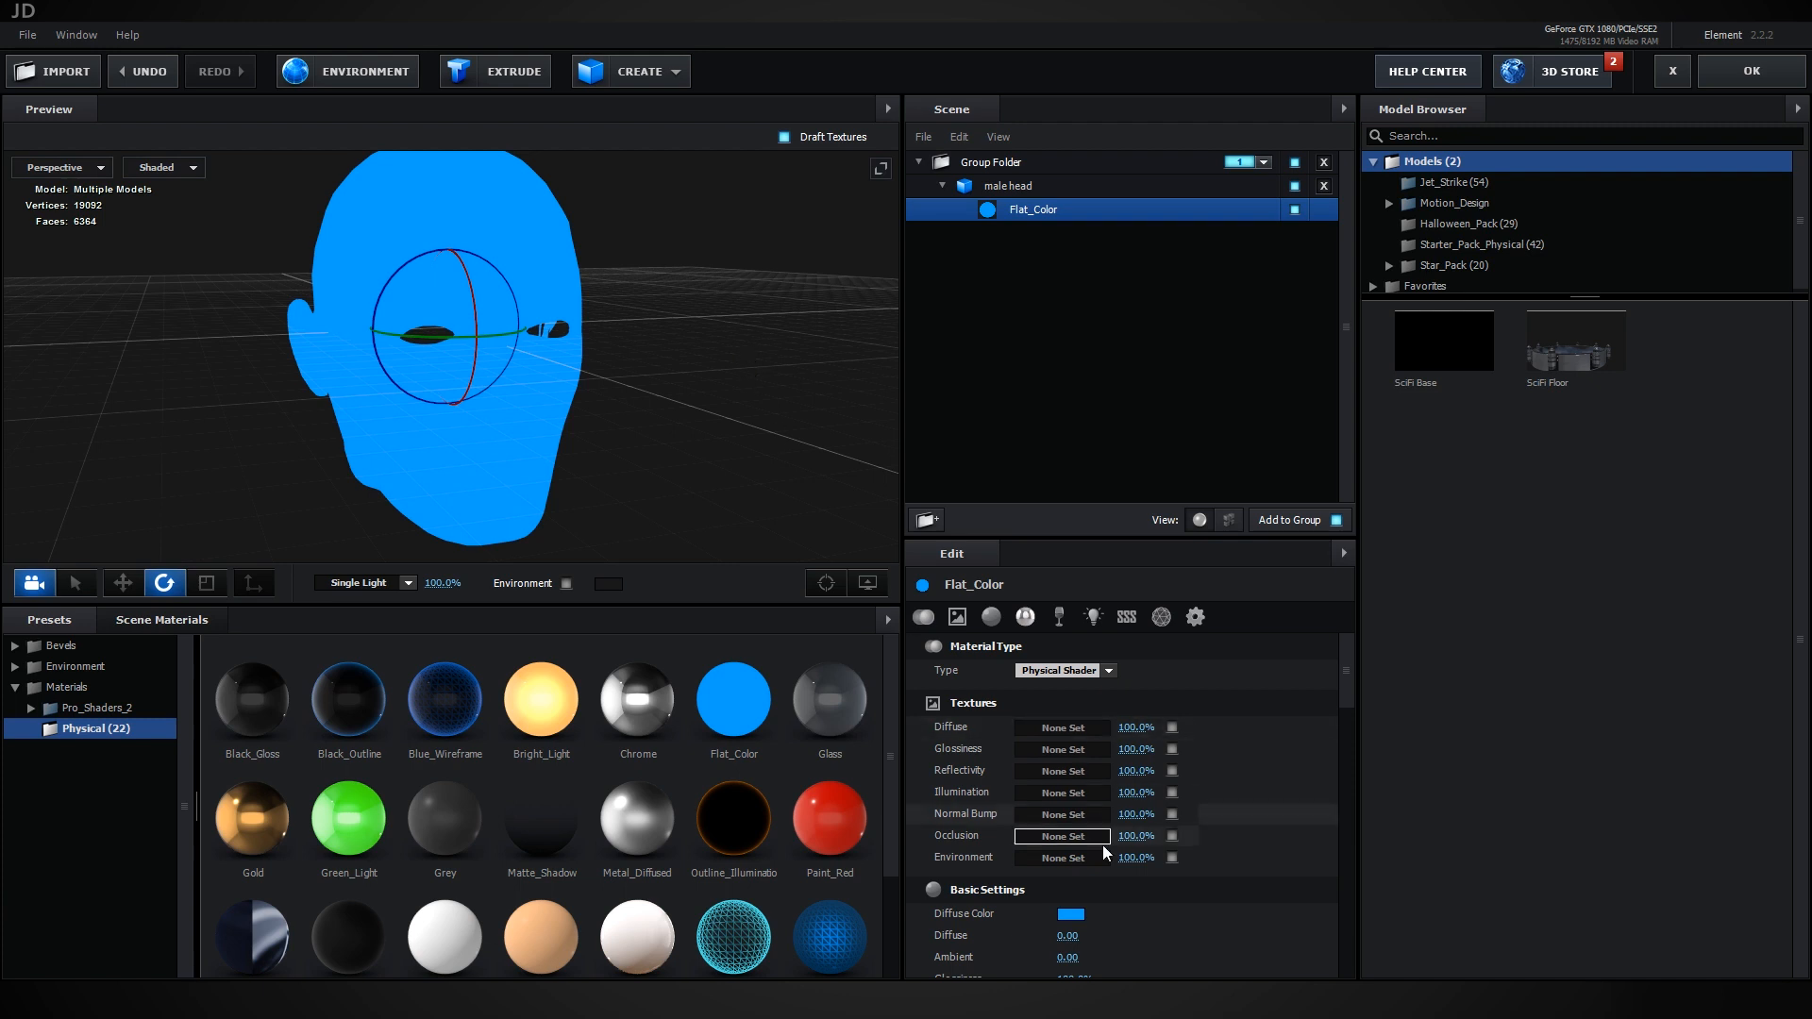
left_click(1072, 732)
left_click(1066, 619)
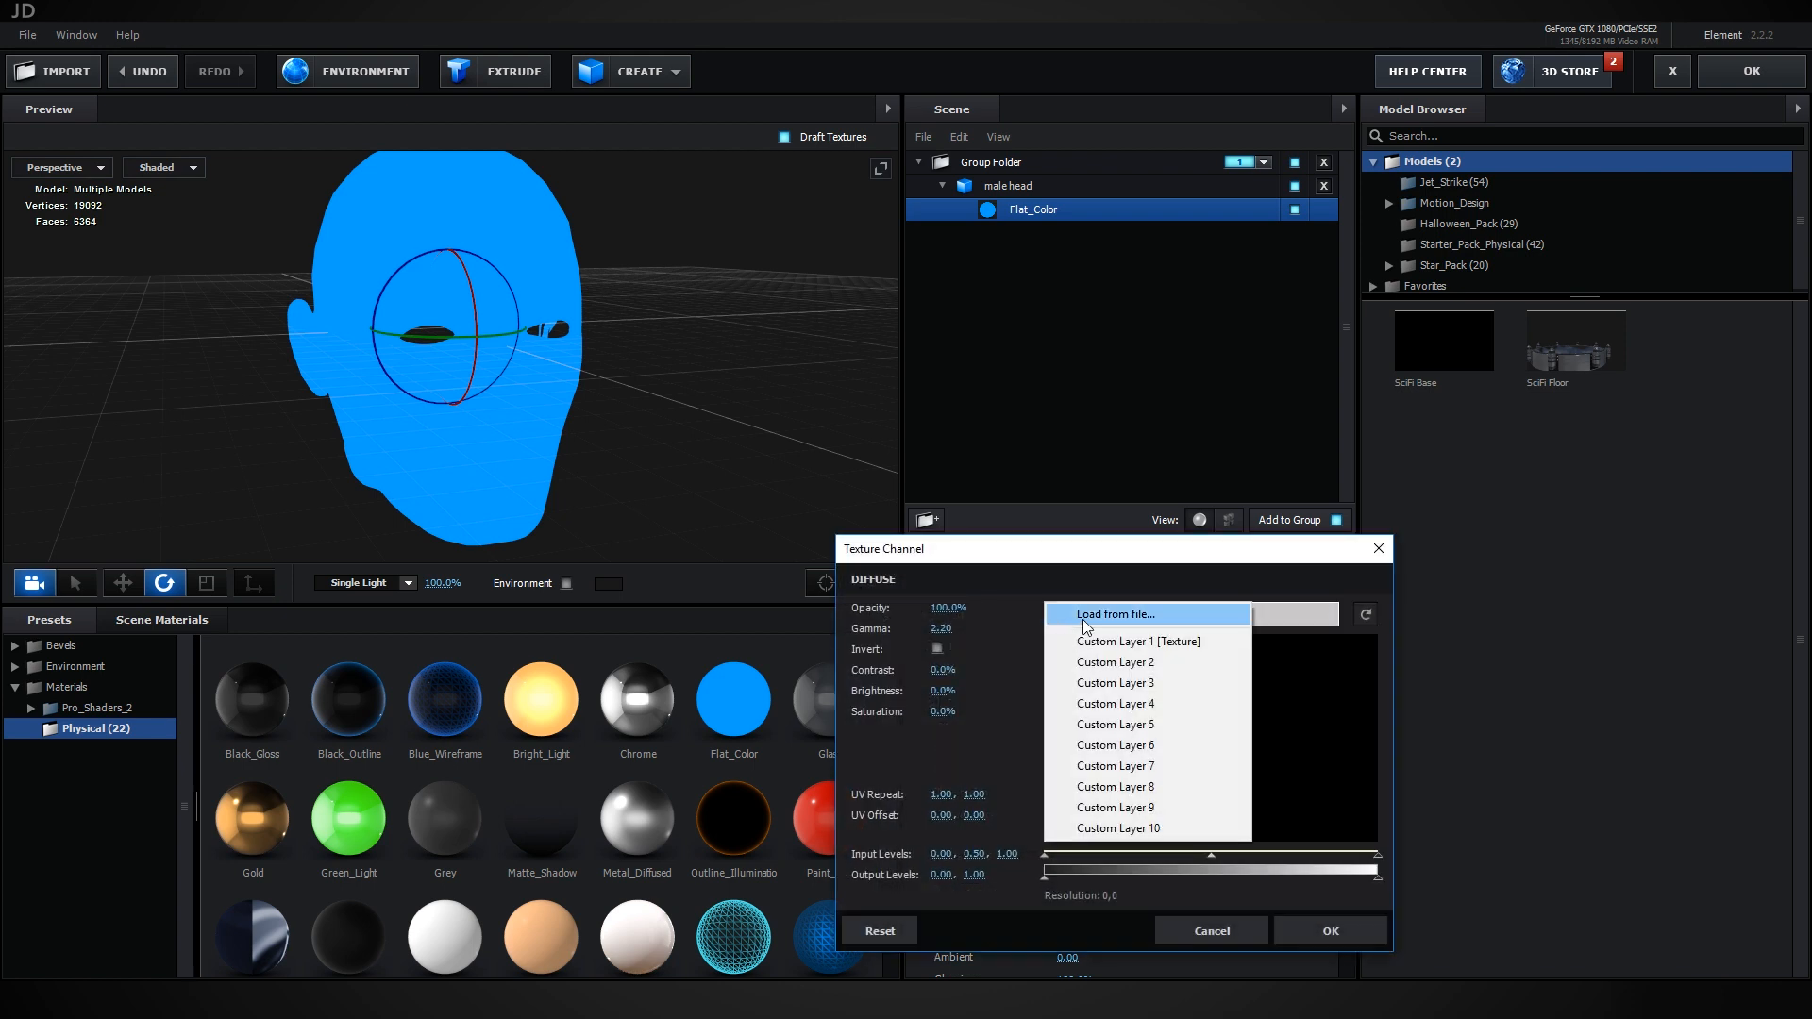
left_click(1169, 641)
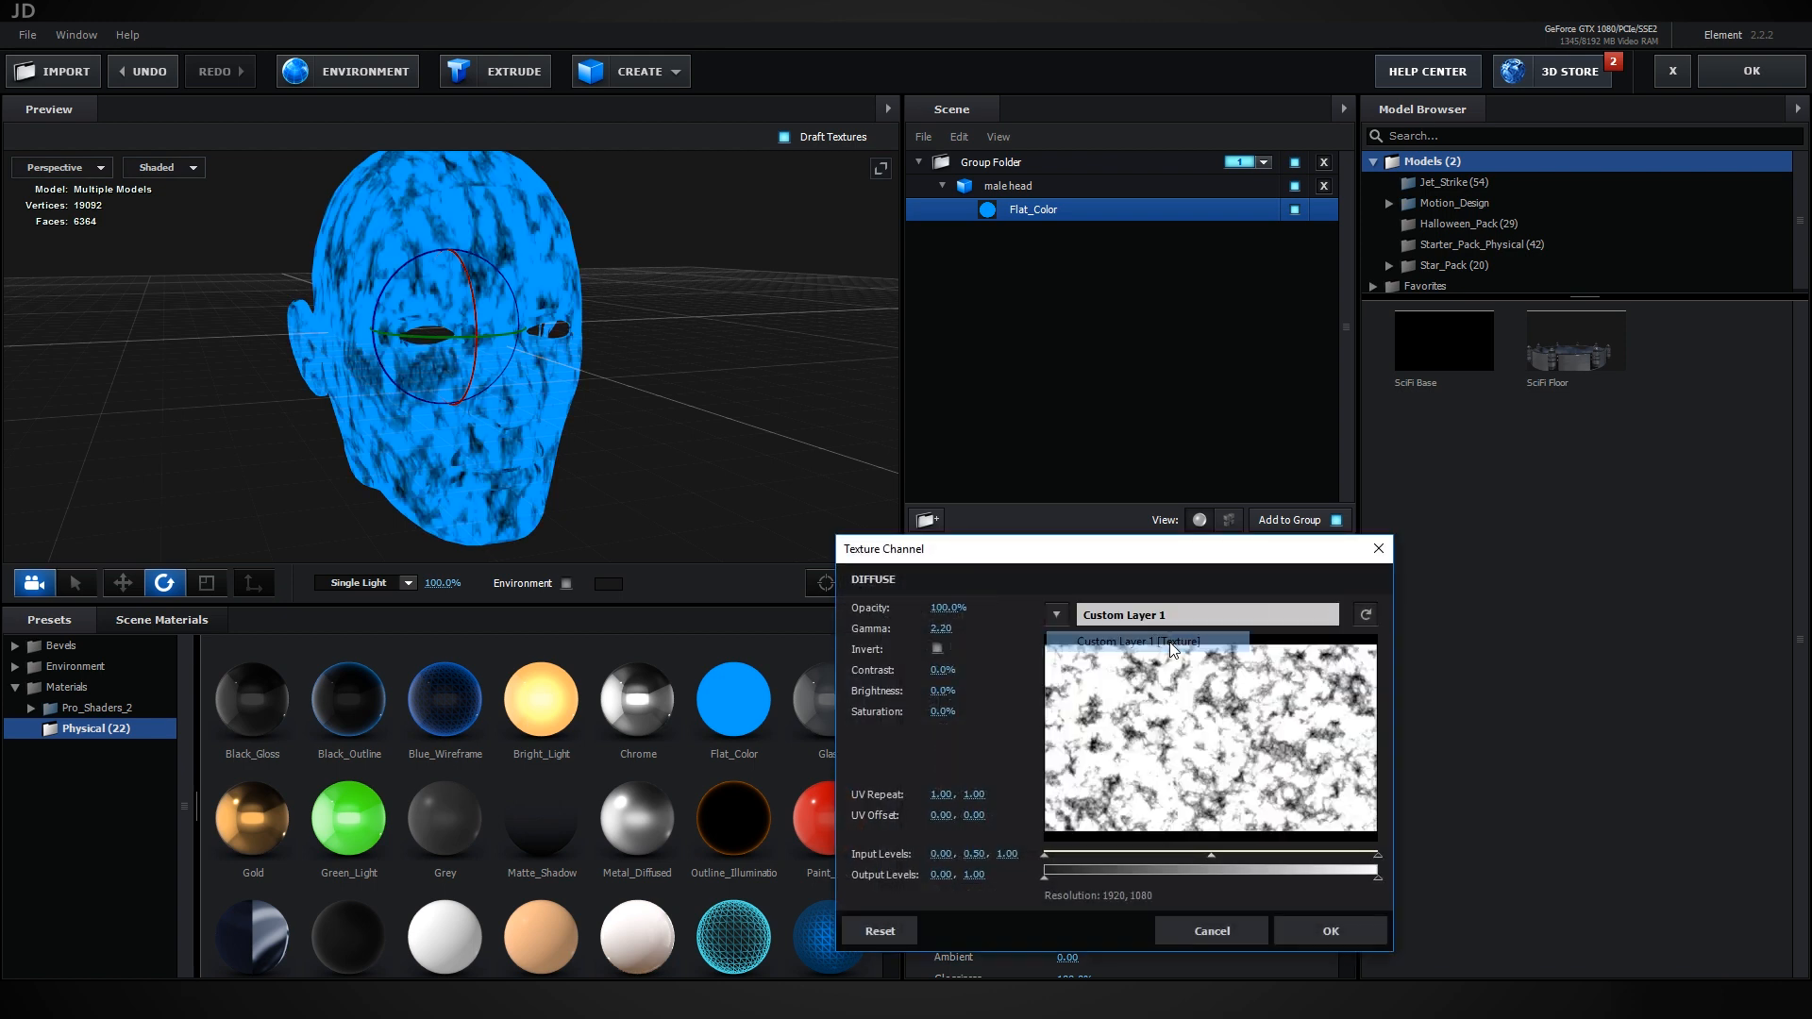
left_click(1351, 933)
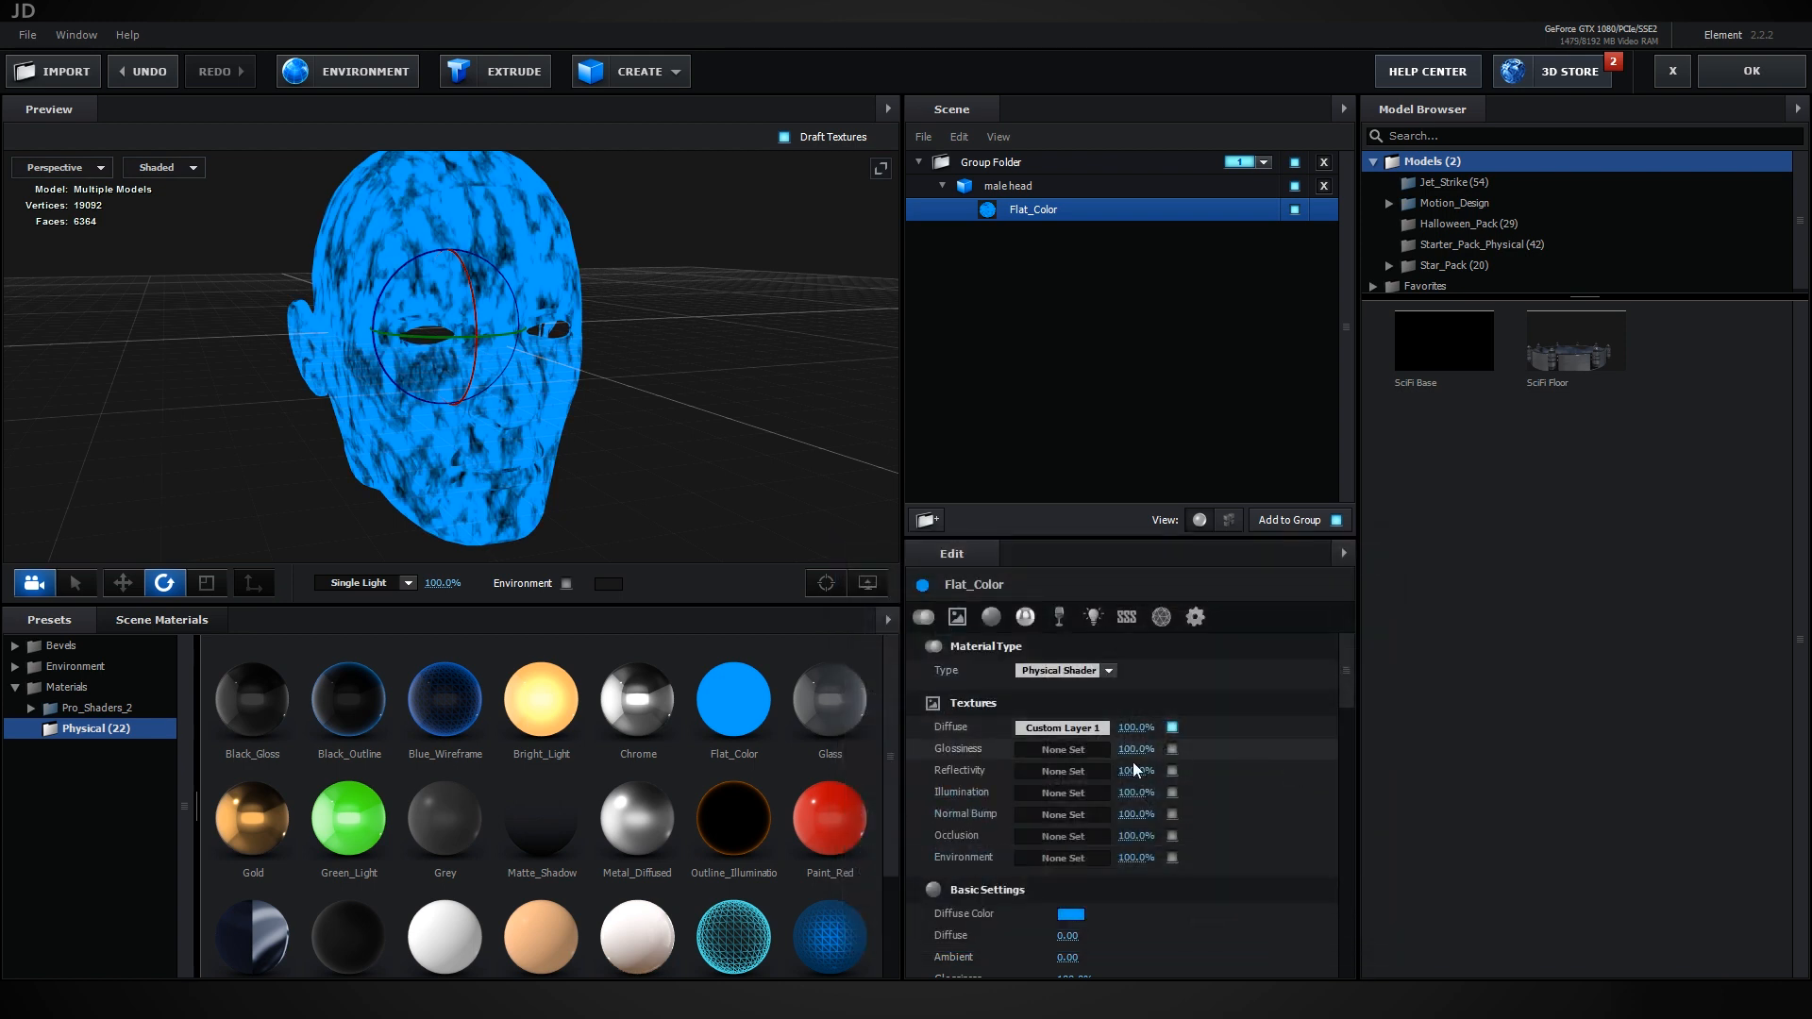
Change the Flat_Color material's diffuse color to white (FFFFFF) and apply the scene setup to the composition
left_click(1070, 913)
left_click_drag(1036, 844, 760, 682)
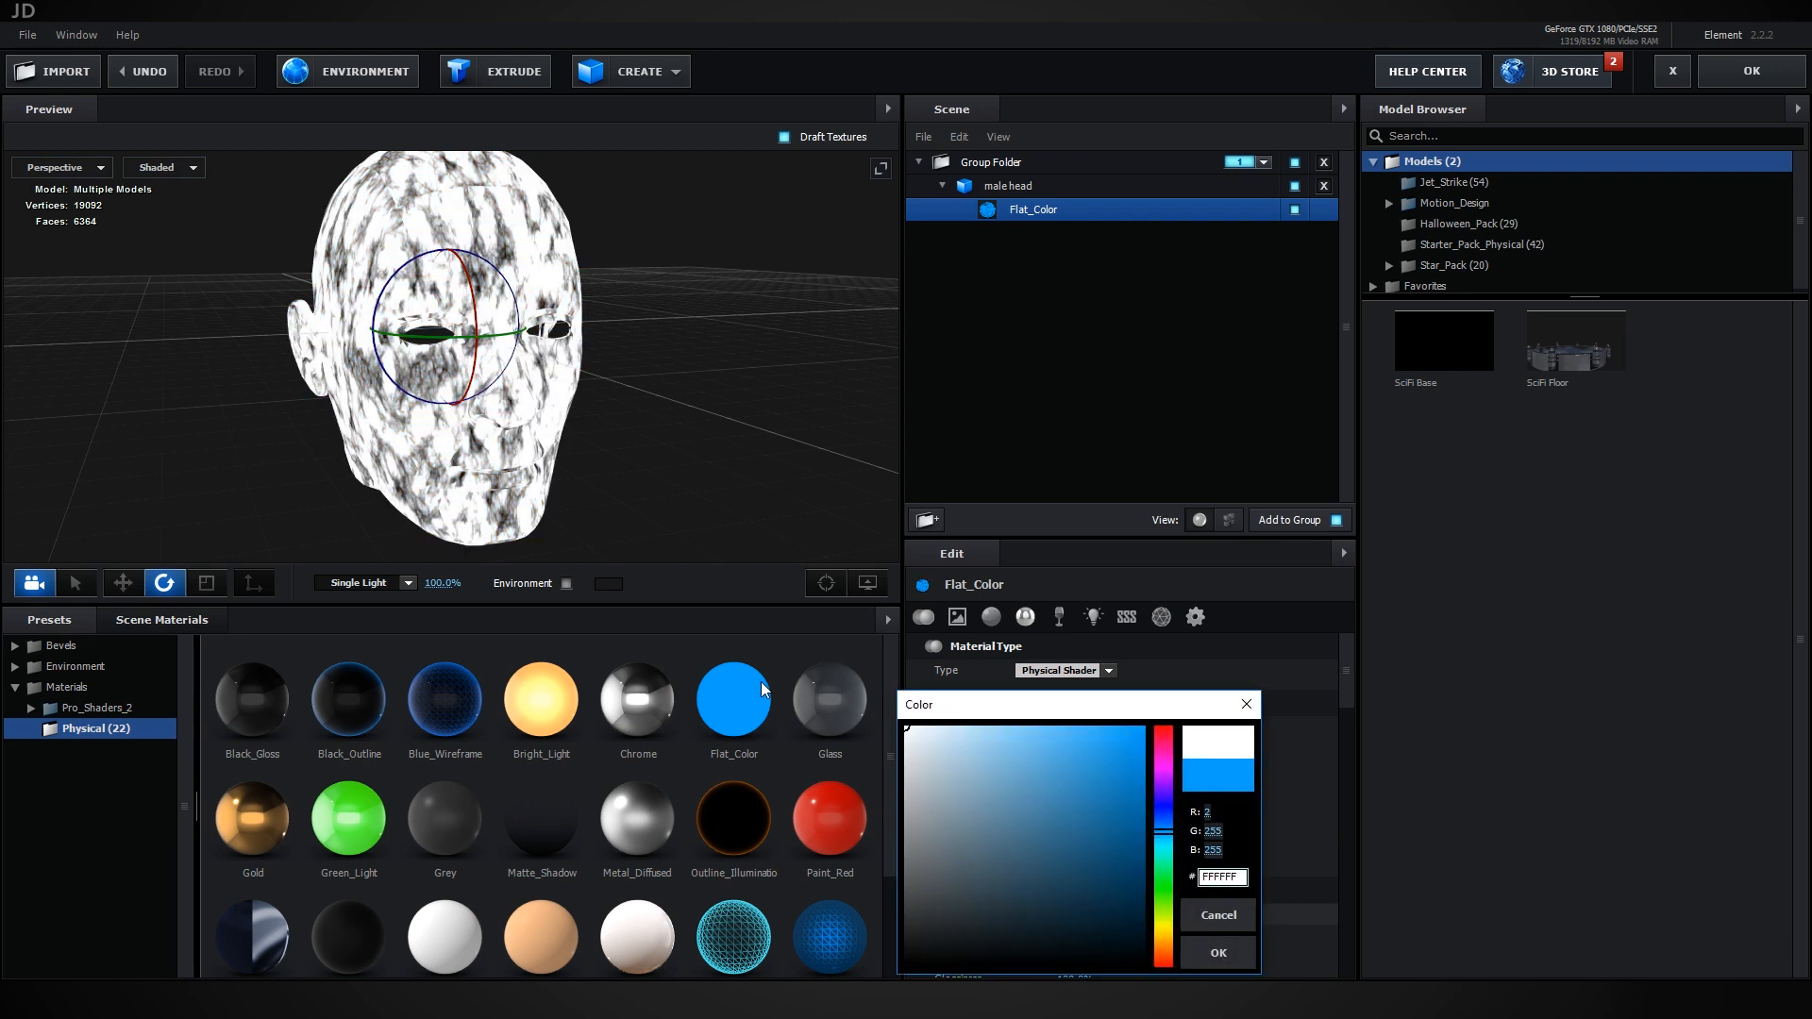
left_click(1200, 958)
left_click_drag(732, 469, 592, 397)
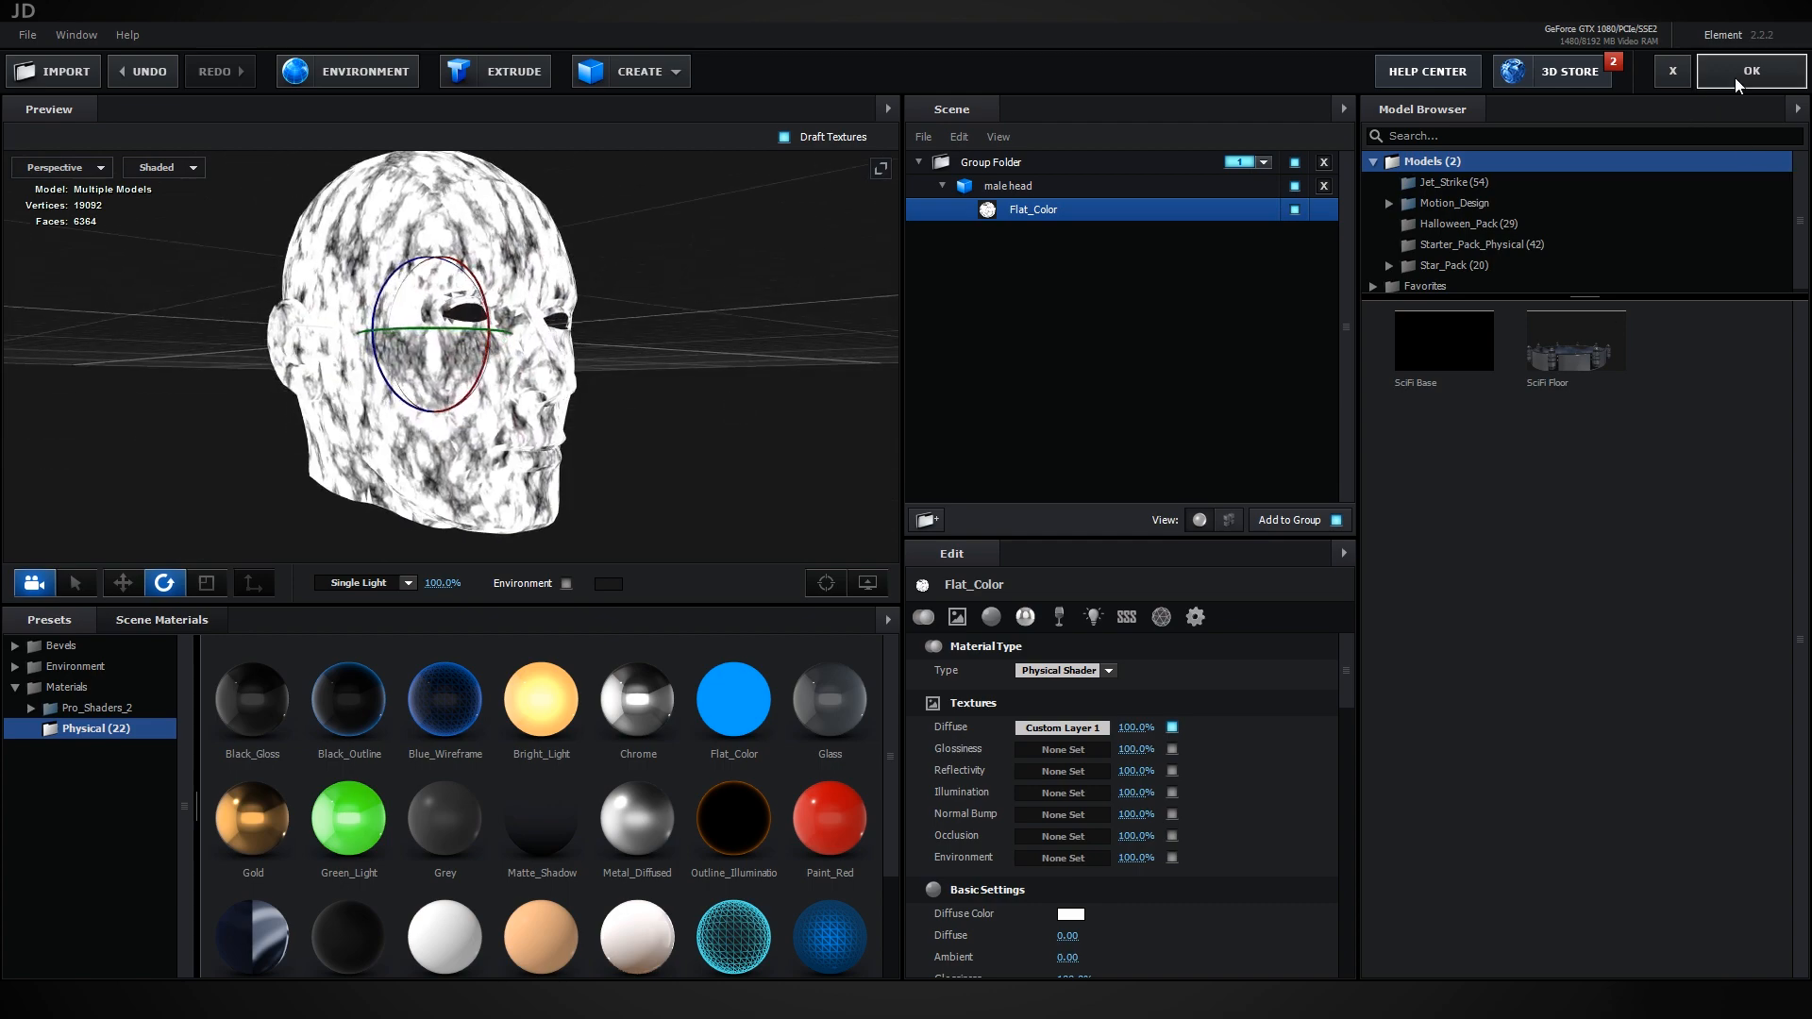
left_click(1751, 71)
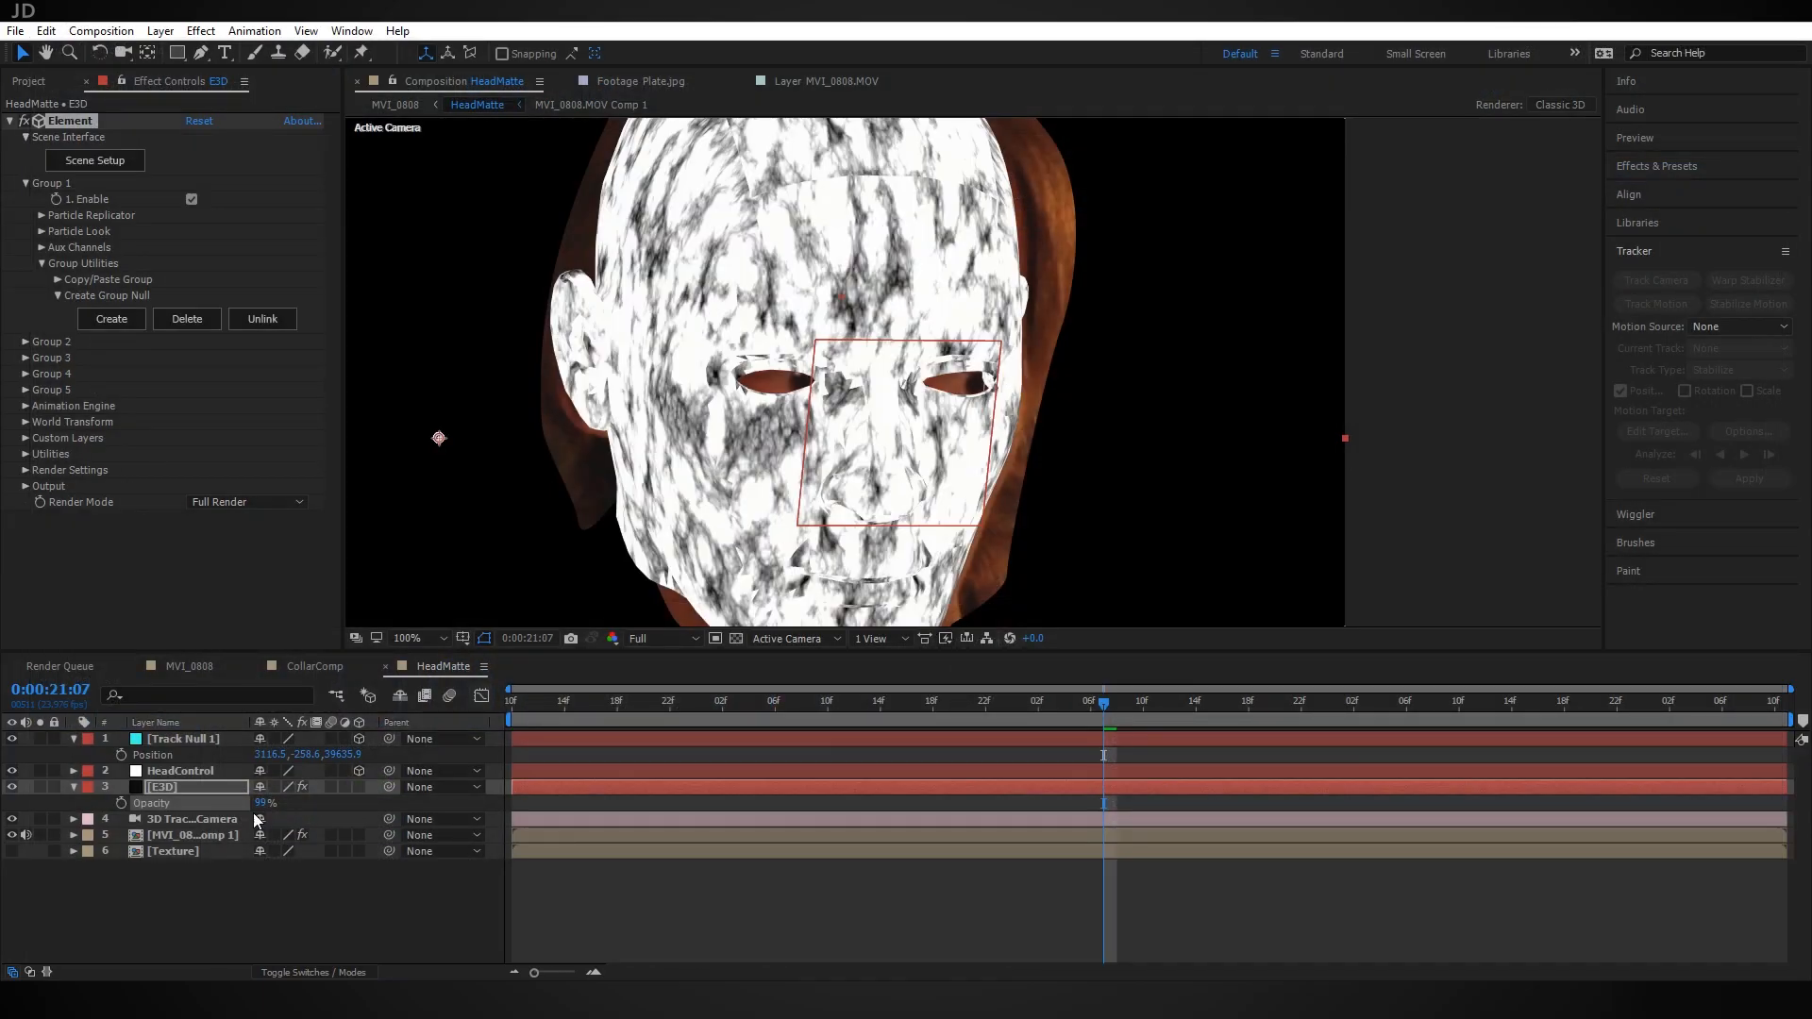
Set the E3D layer's opacity to 100% and collapse its opacity property
mouse_move(257, 802)
left_mouse_down()
mouse_move(234, 802)
mouse_move(288, 797)
left_mouse_up()
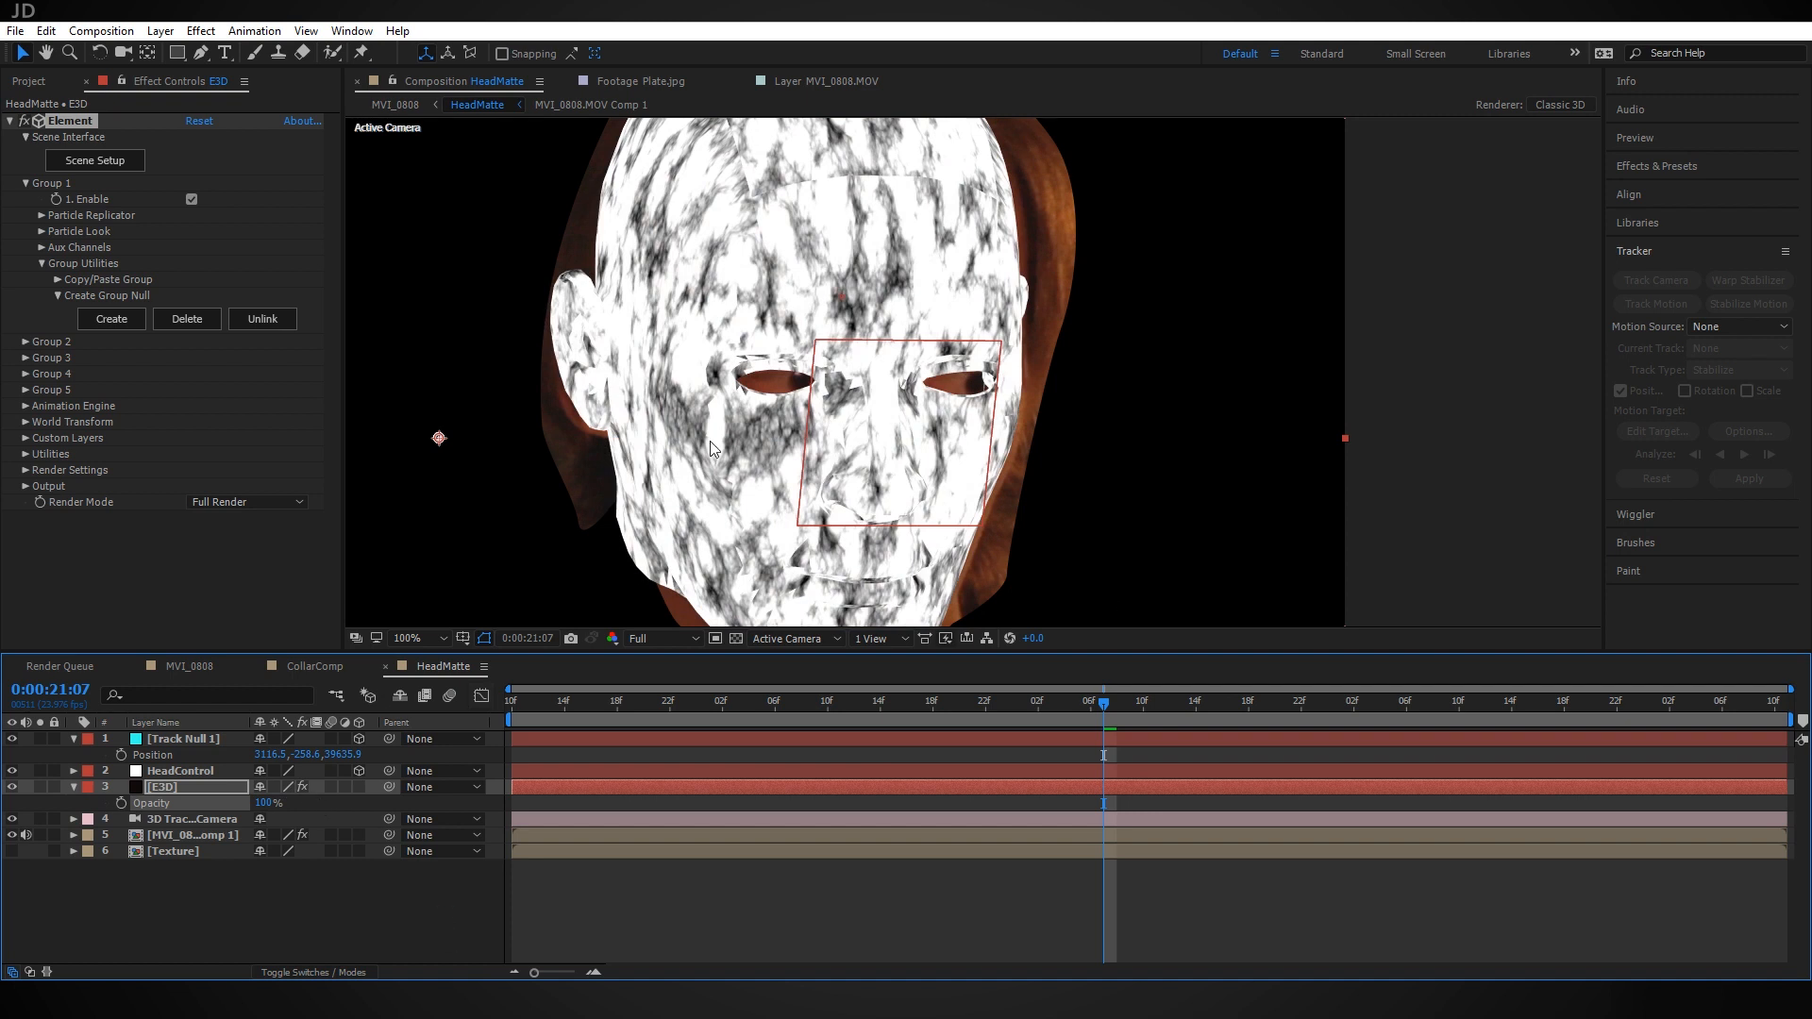
key("t")
scroll(821, 366, "down", 1)
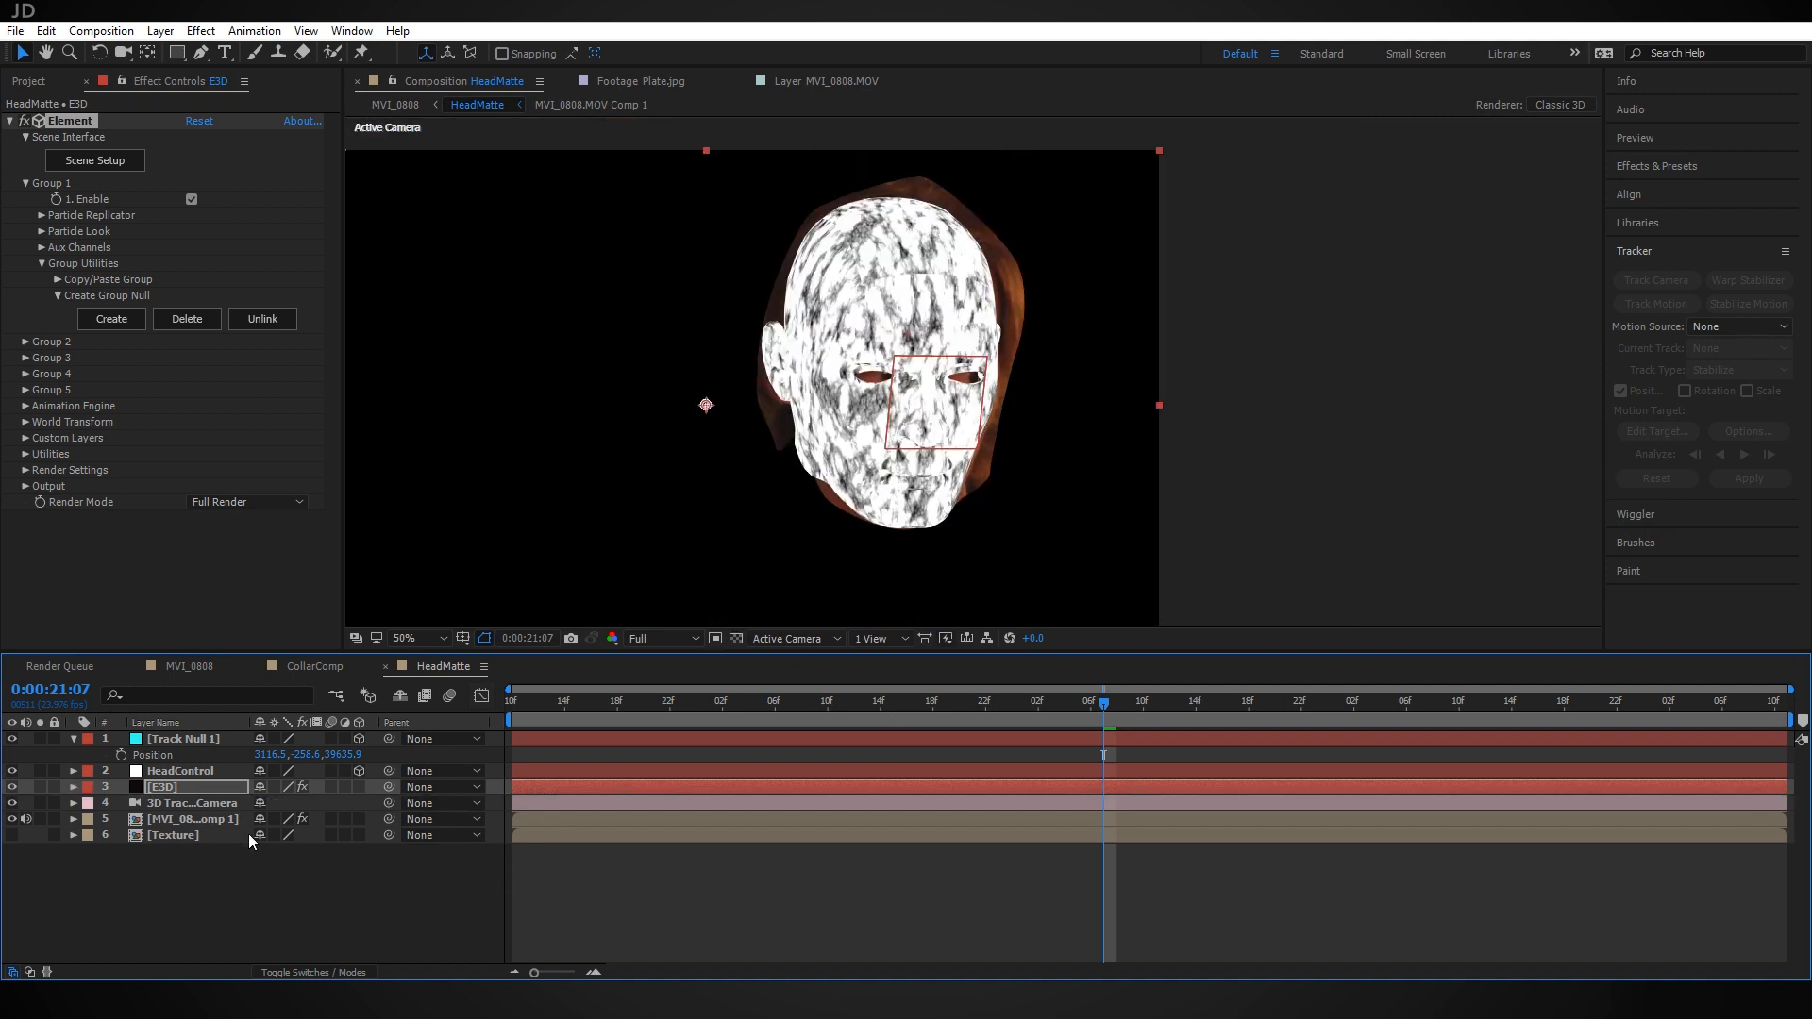
Copy the MVI_0808.MOV layer from MVI_0808.MOV Comp 1 into the HeadMatte composition
double_click(208, 823)
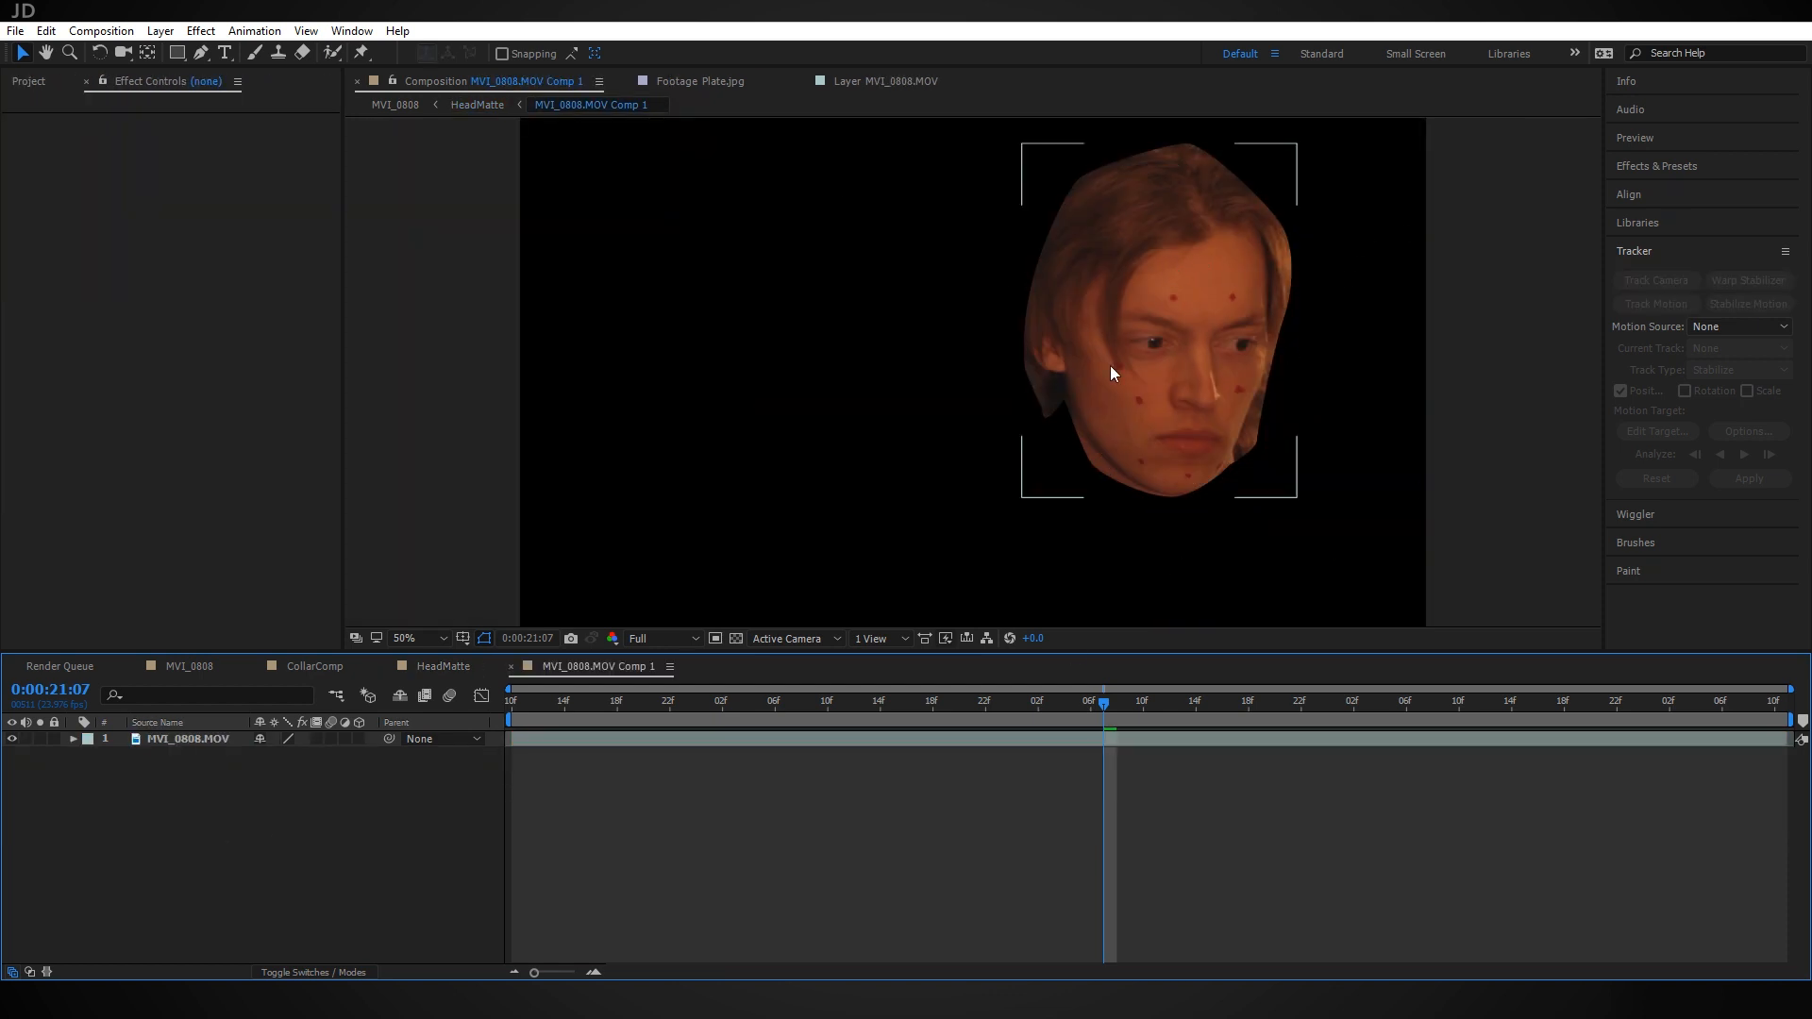
left_click(206, 738)
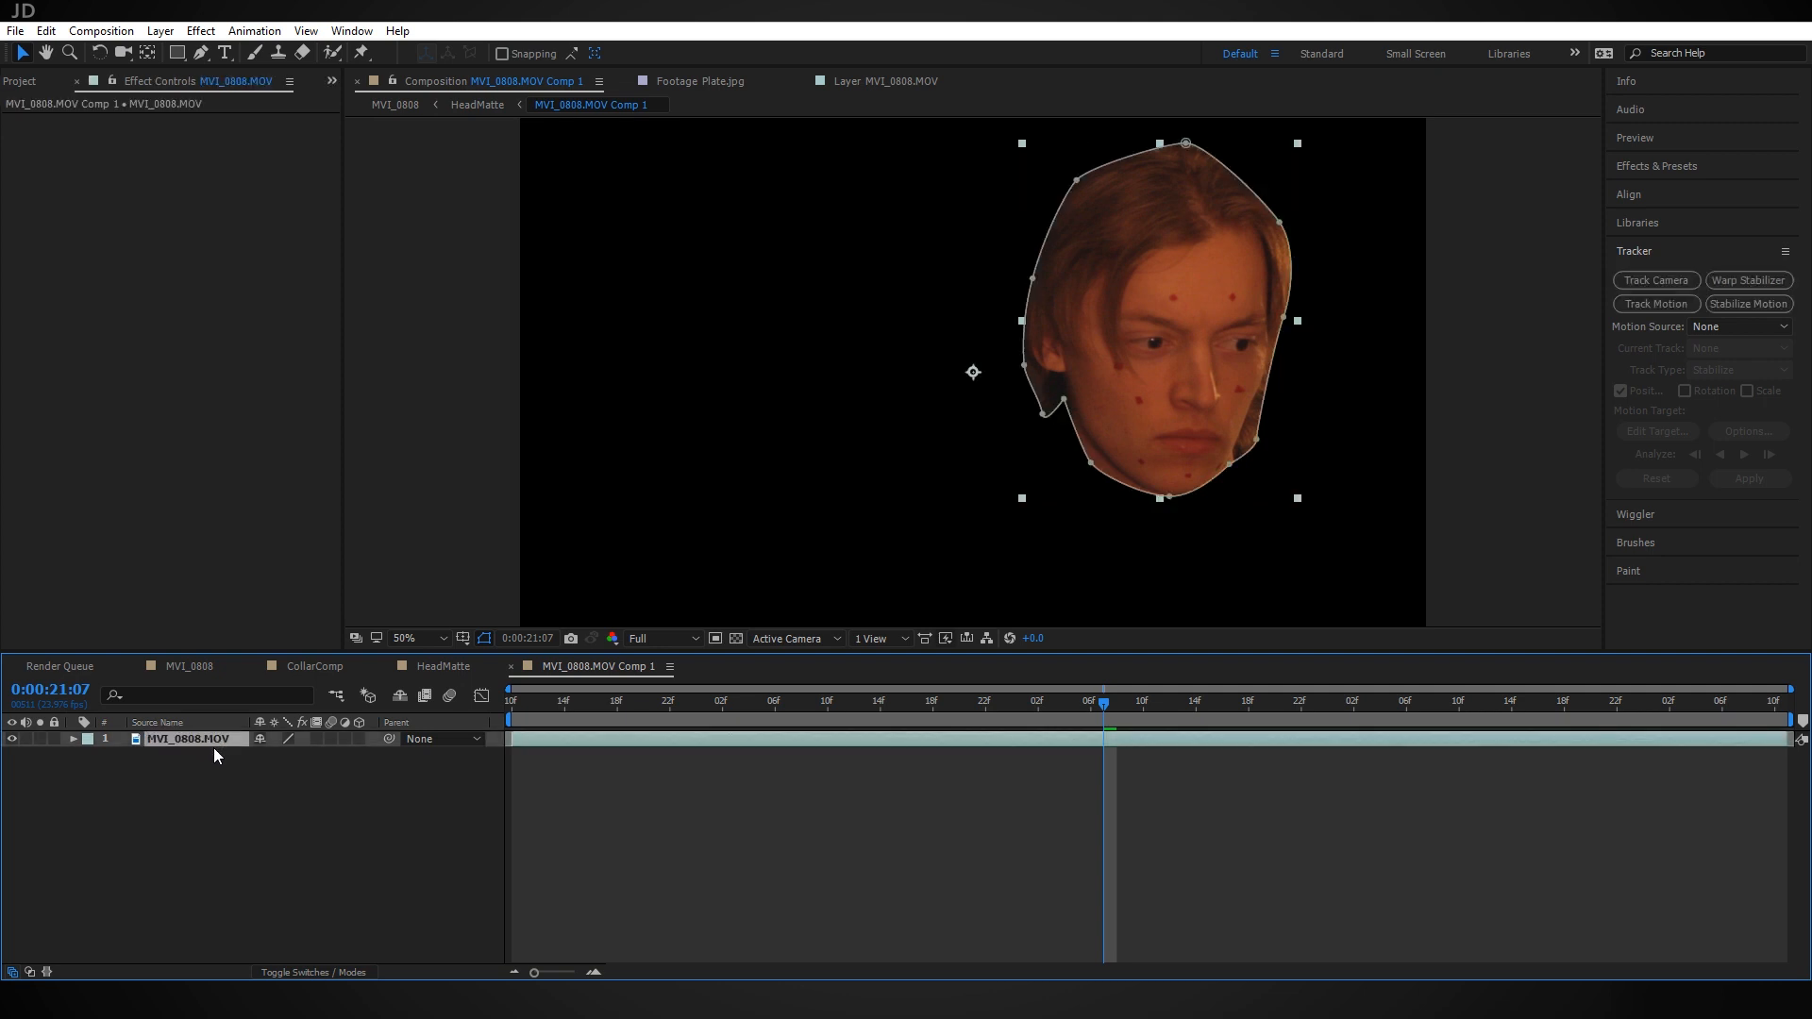
left_click(430, 666)
key("ctrl+v")
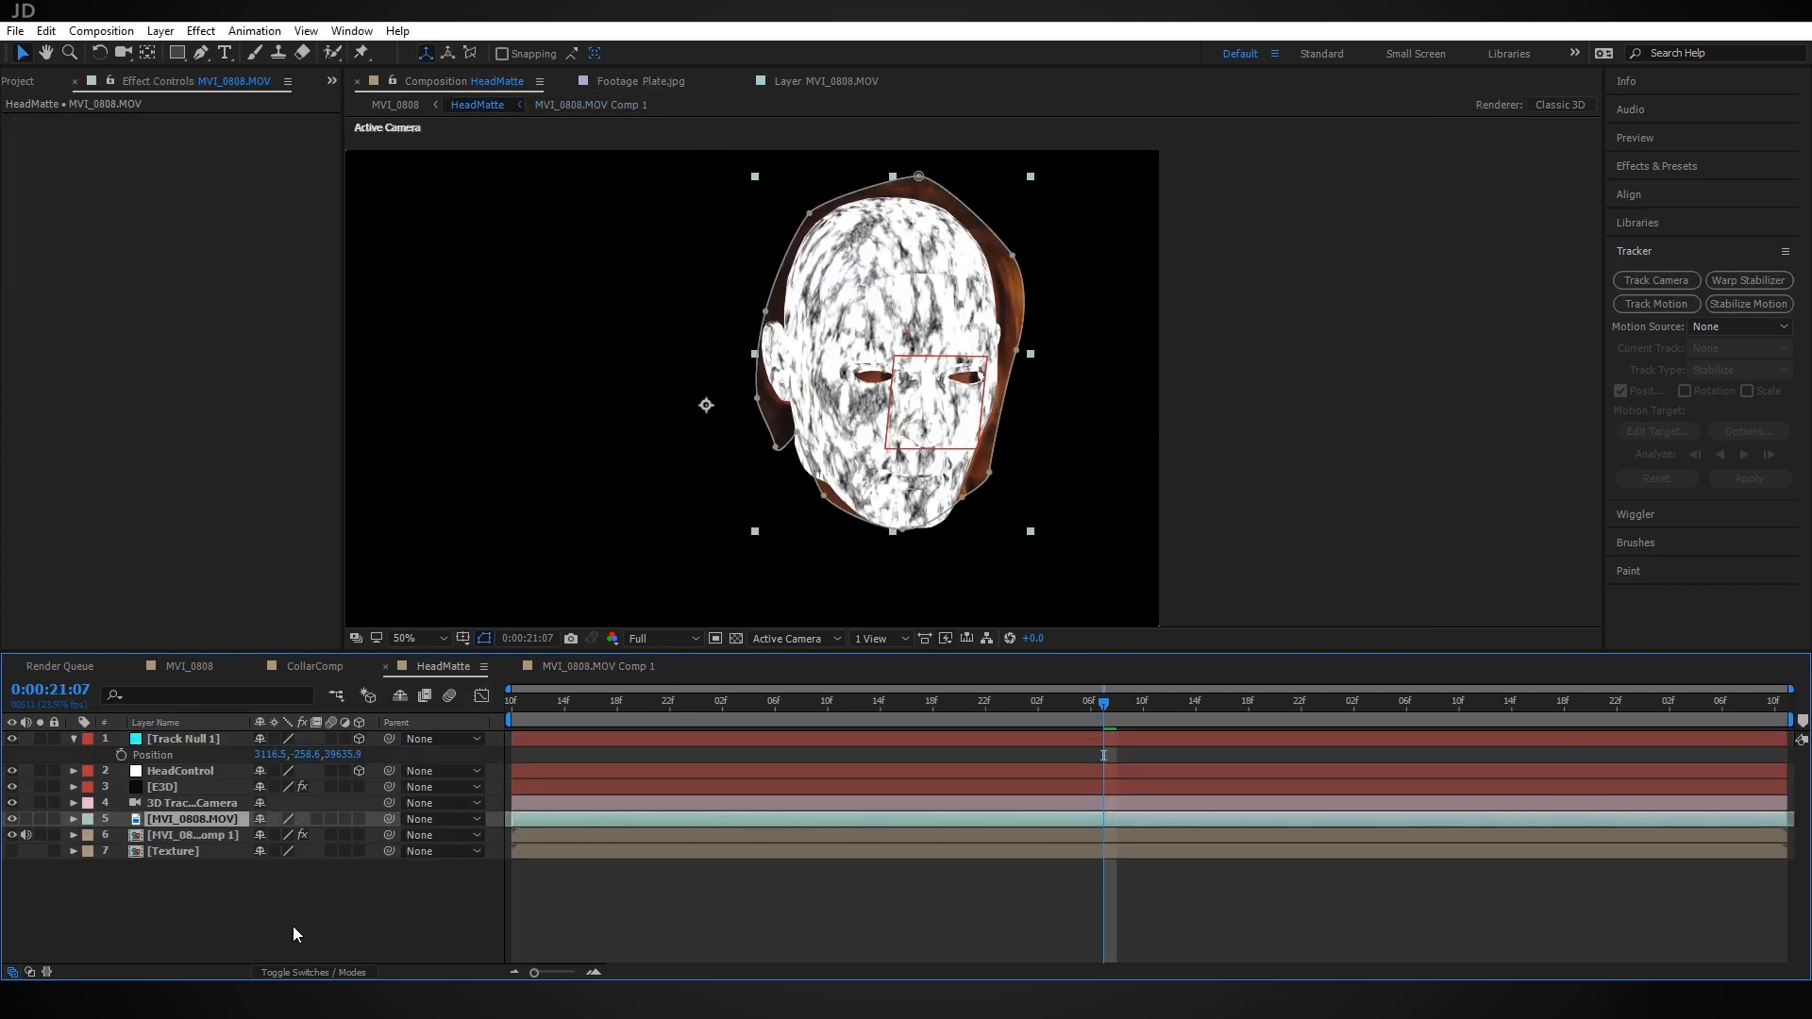
Delete Mask 1 from the MVI_0808.MOV layer in HeadMatte
key("m")
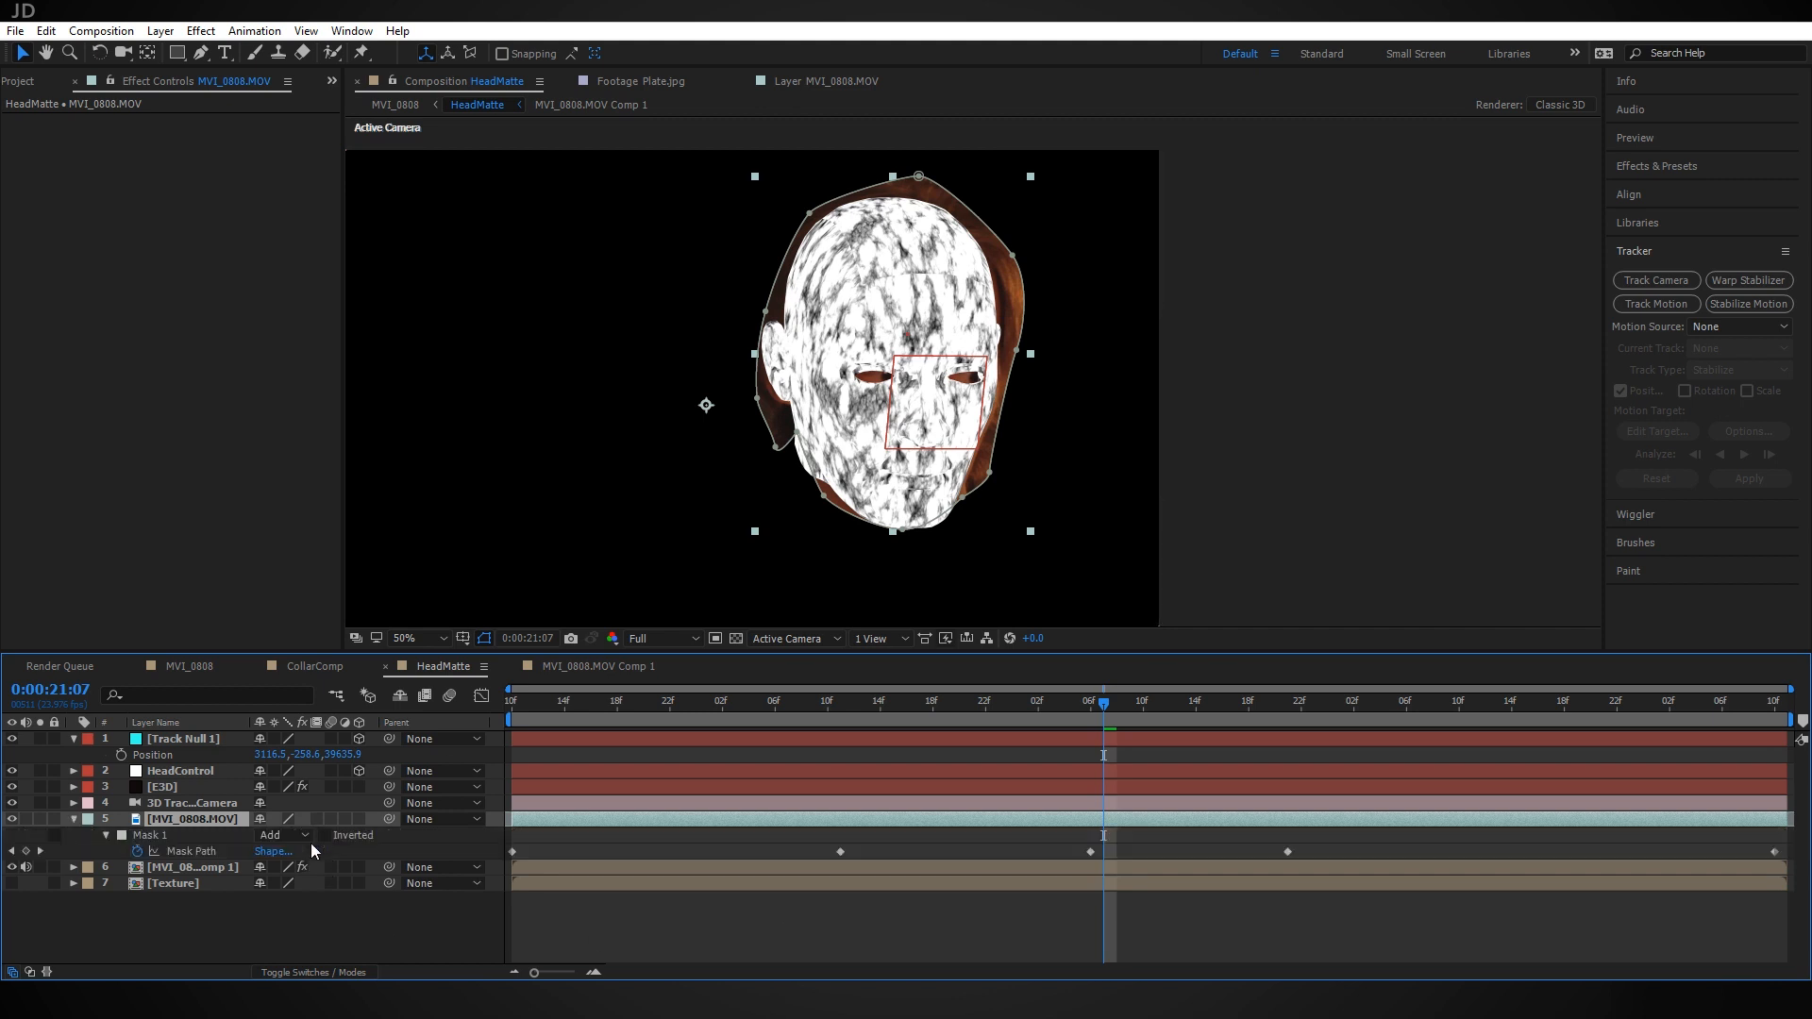
left_click(162, 834)
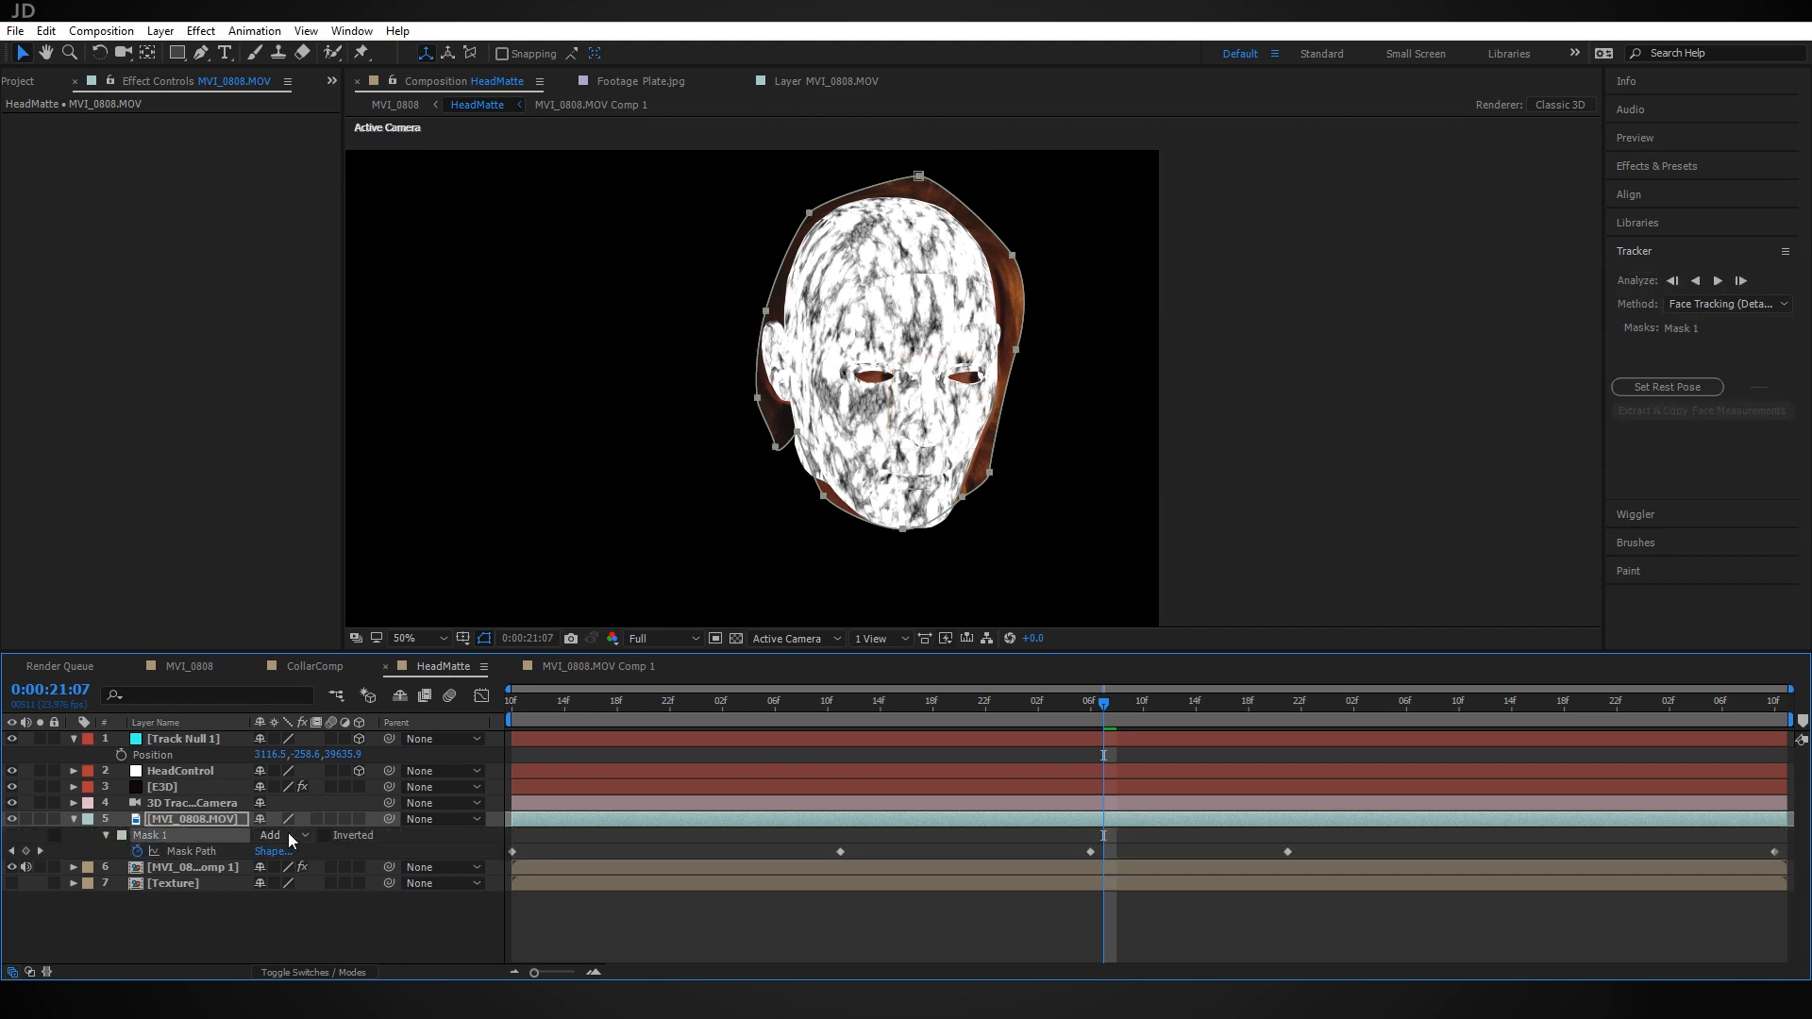
key("Delete")
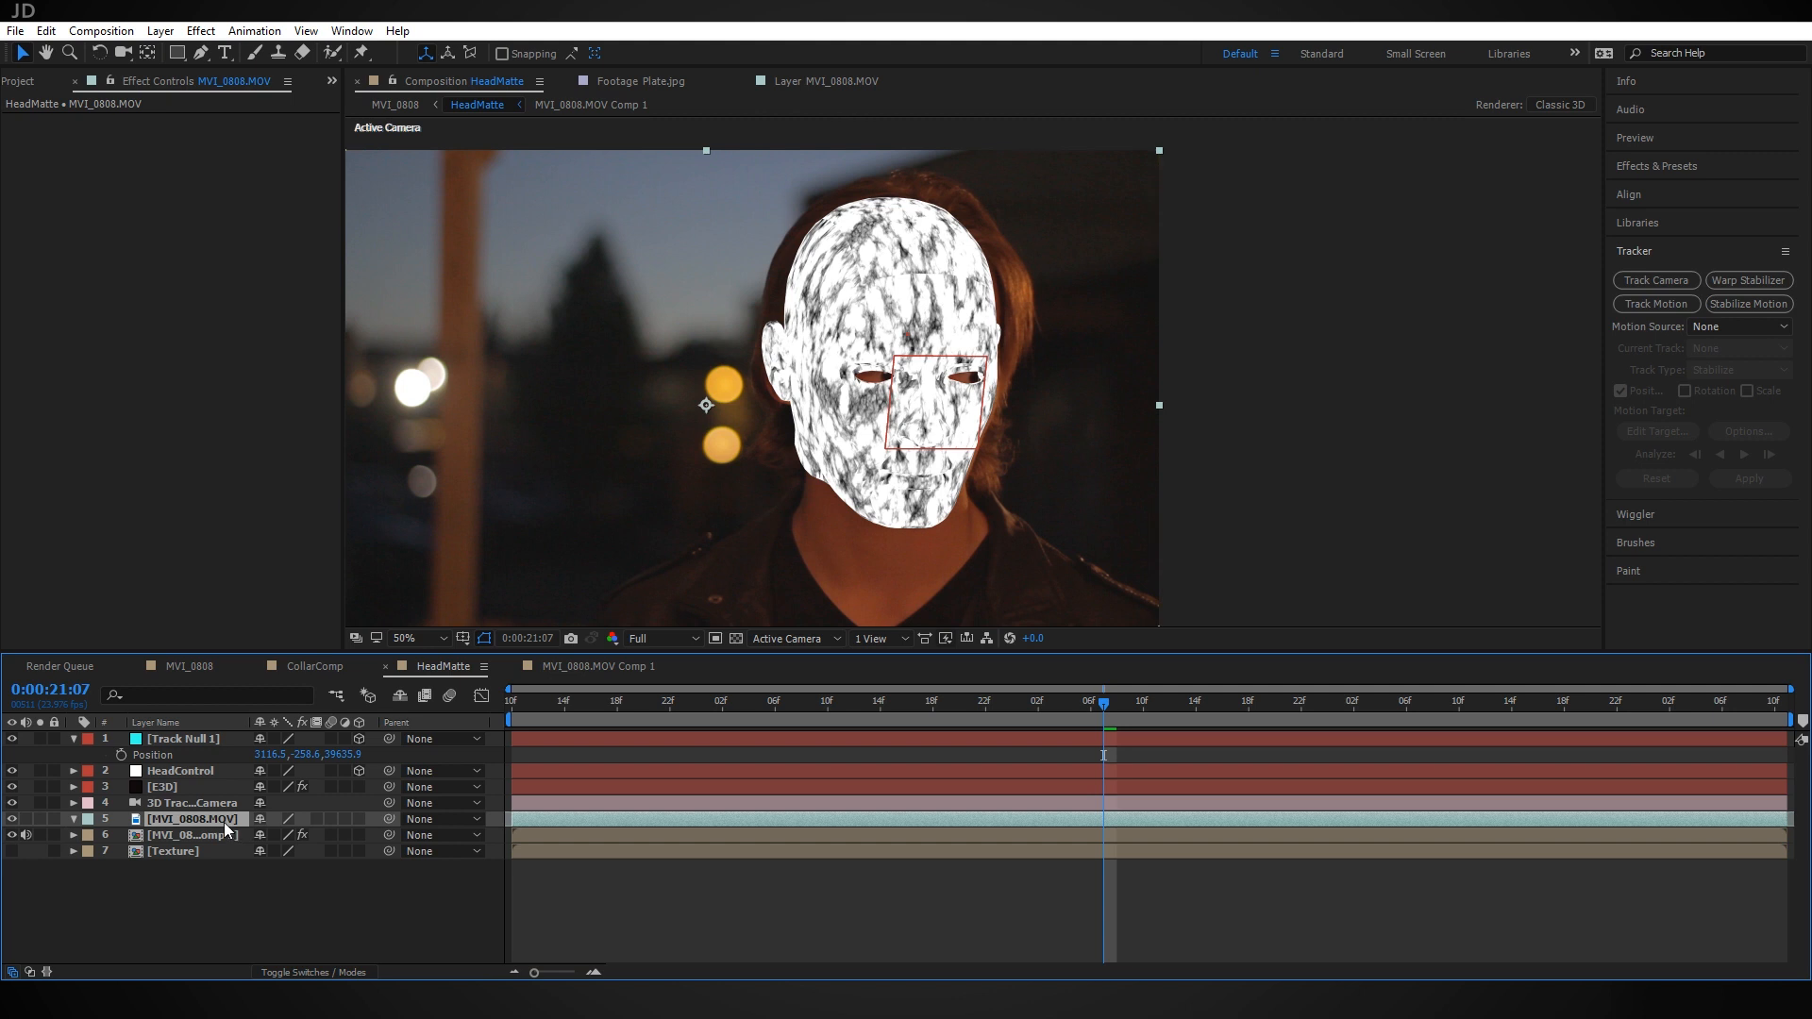
Move the MVI_0808.MOV layer below the MVI_0808.MOV Comp 1 layer and make it a guide layer
left_click_drag(221, 822, 227, 840)
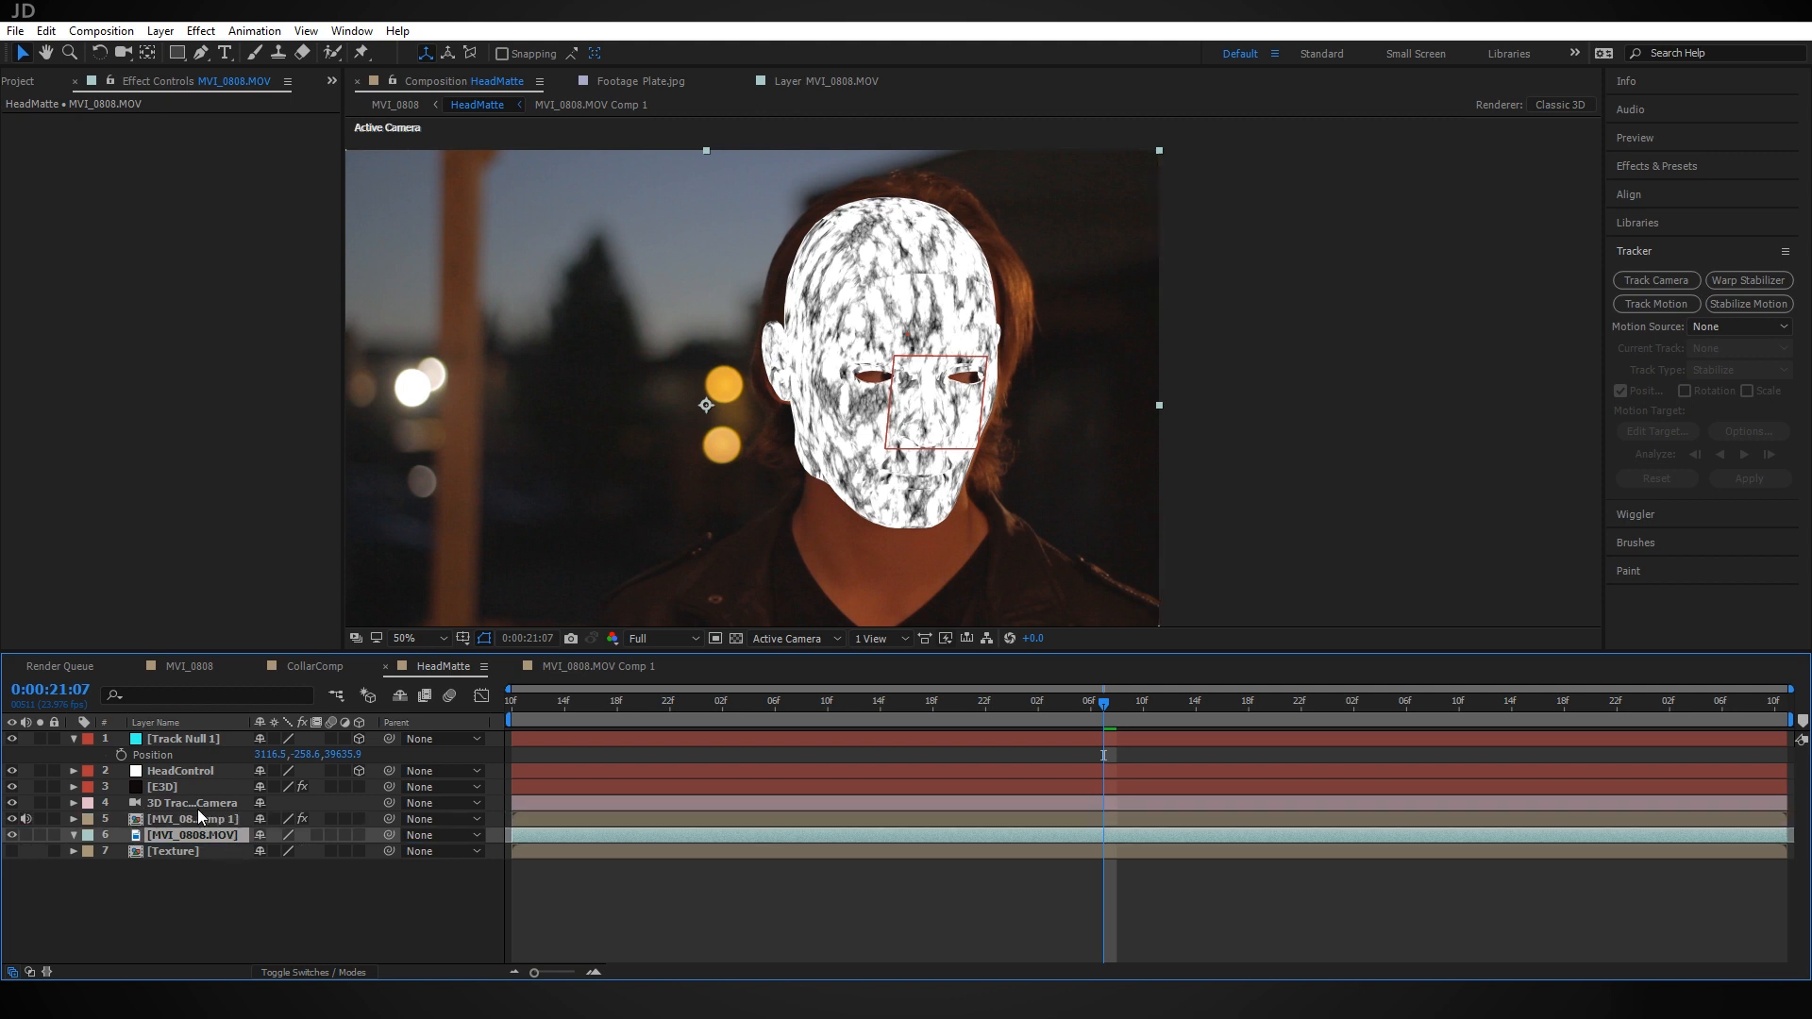
right_click(202, 835)
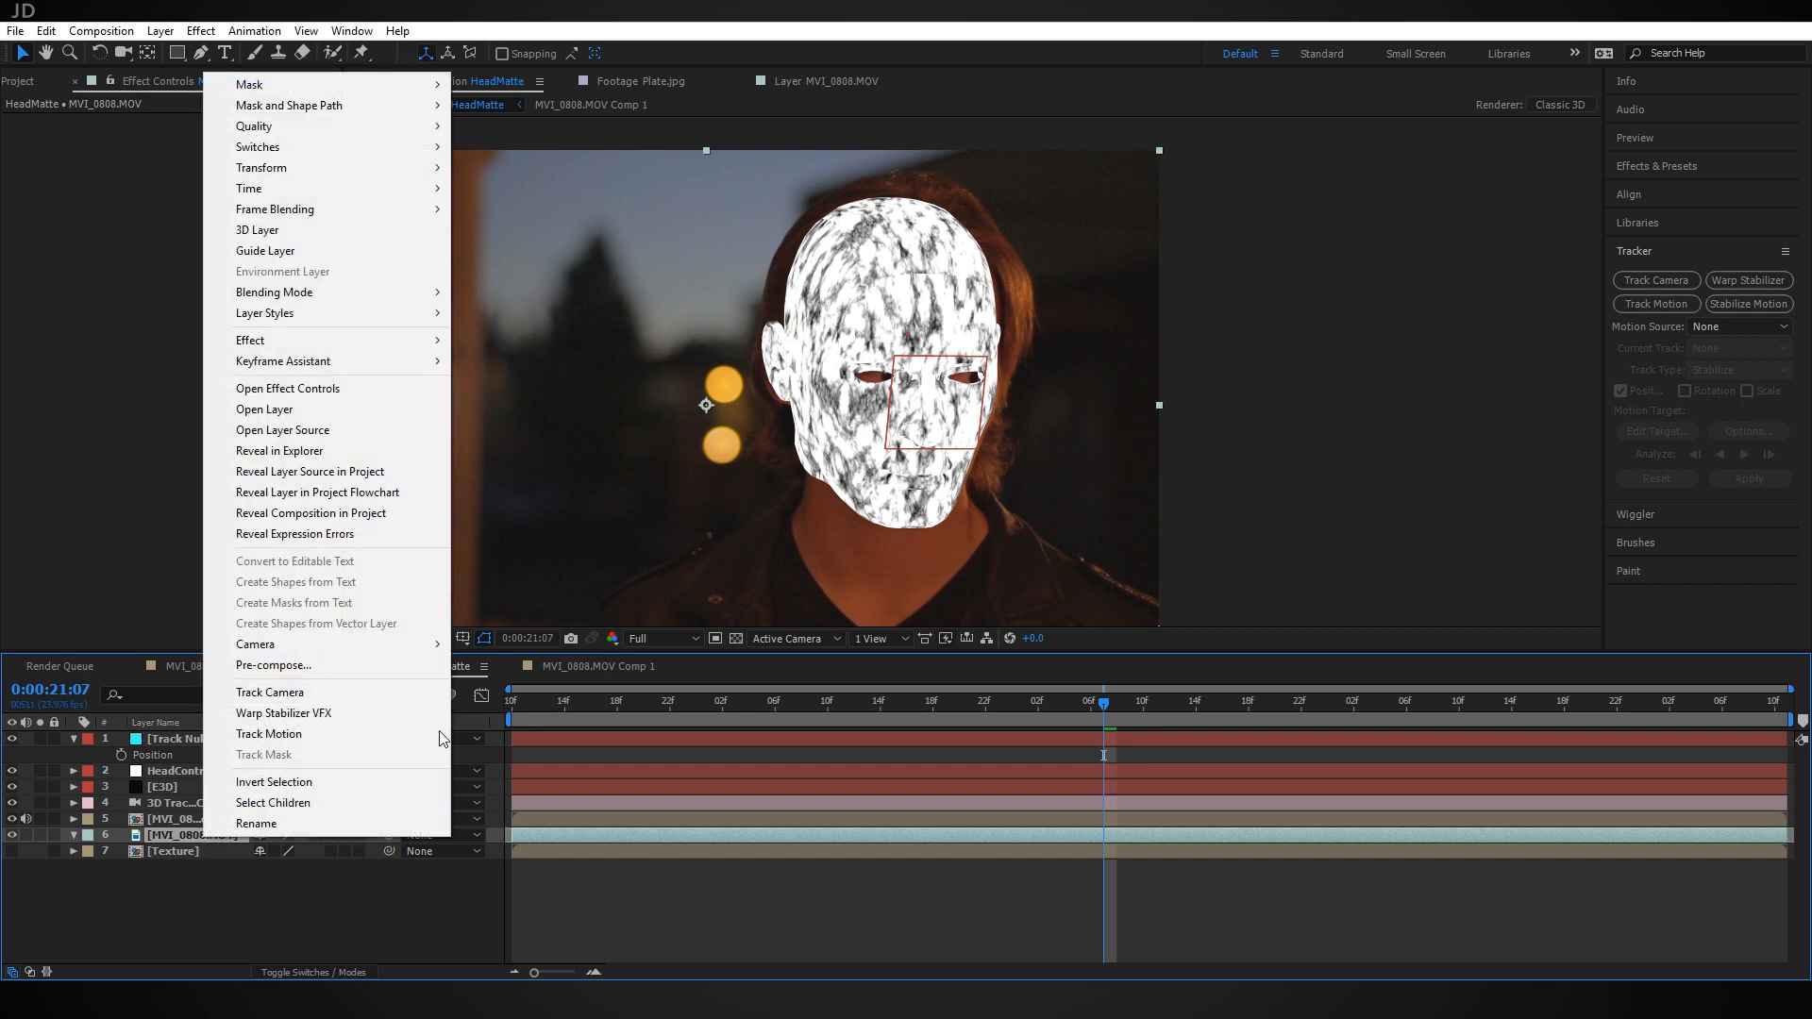
left_click(313, 251)
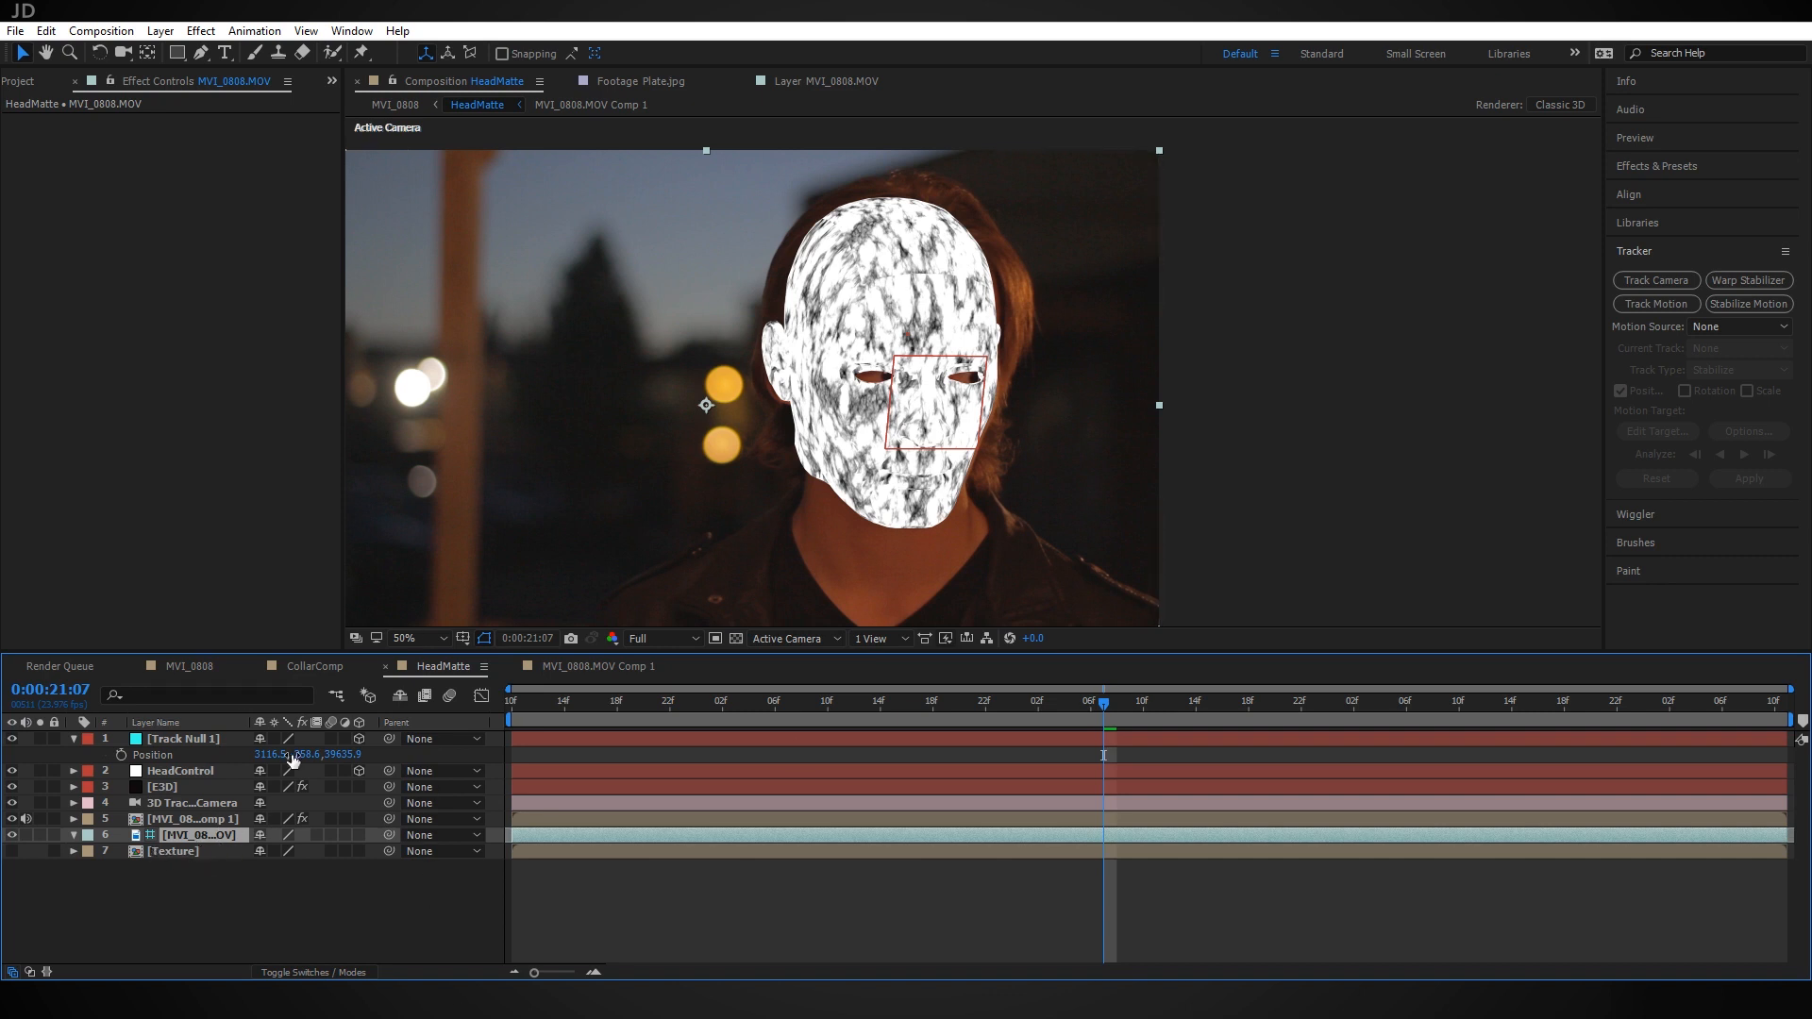
Hide the E3D layer and add a hidden 1920 x 1080 solid named Hair directly above the guide footage
left_click(12, 788)
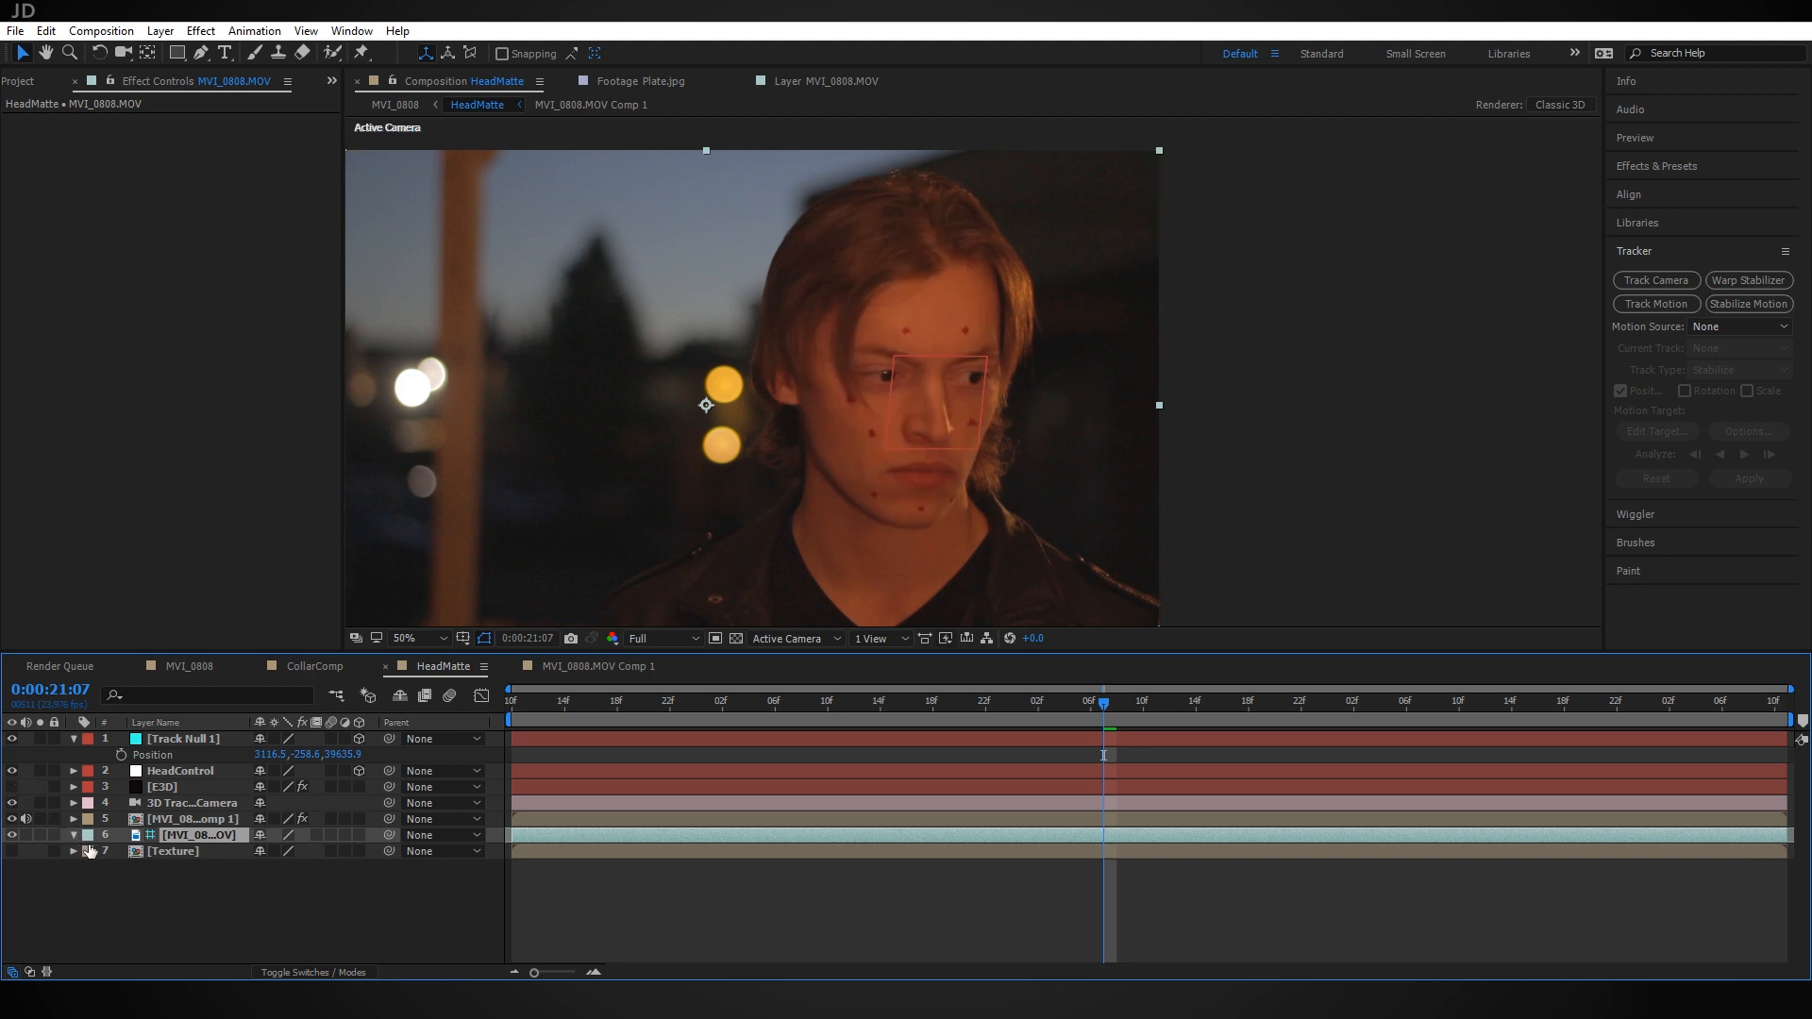
key("ctrl+y")
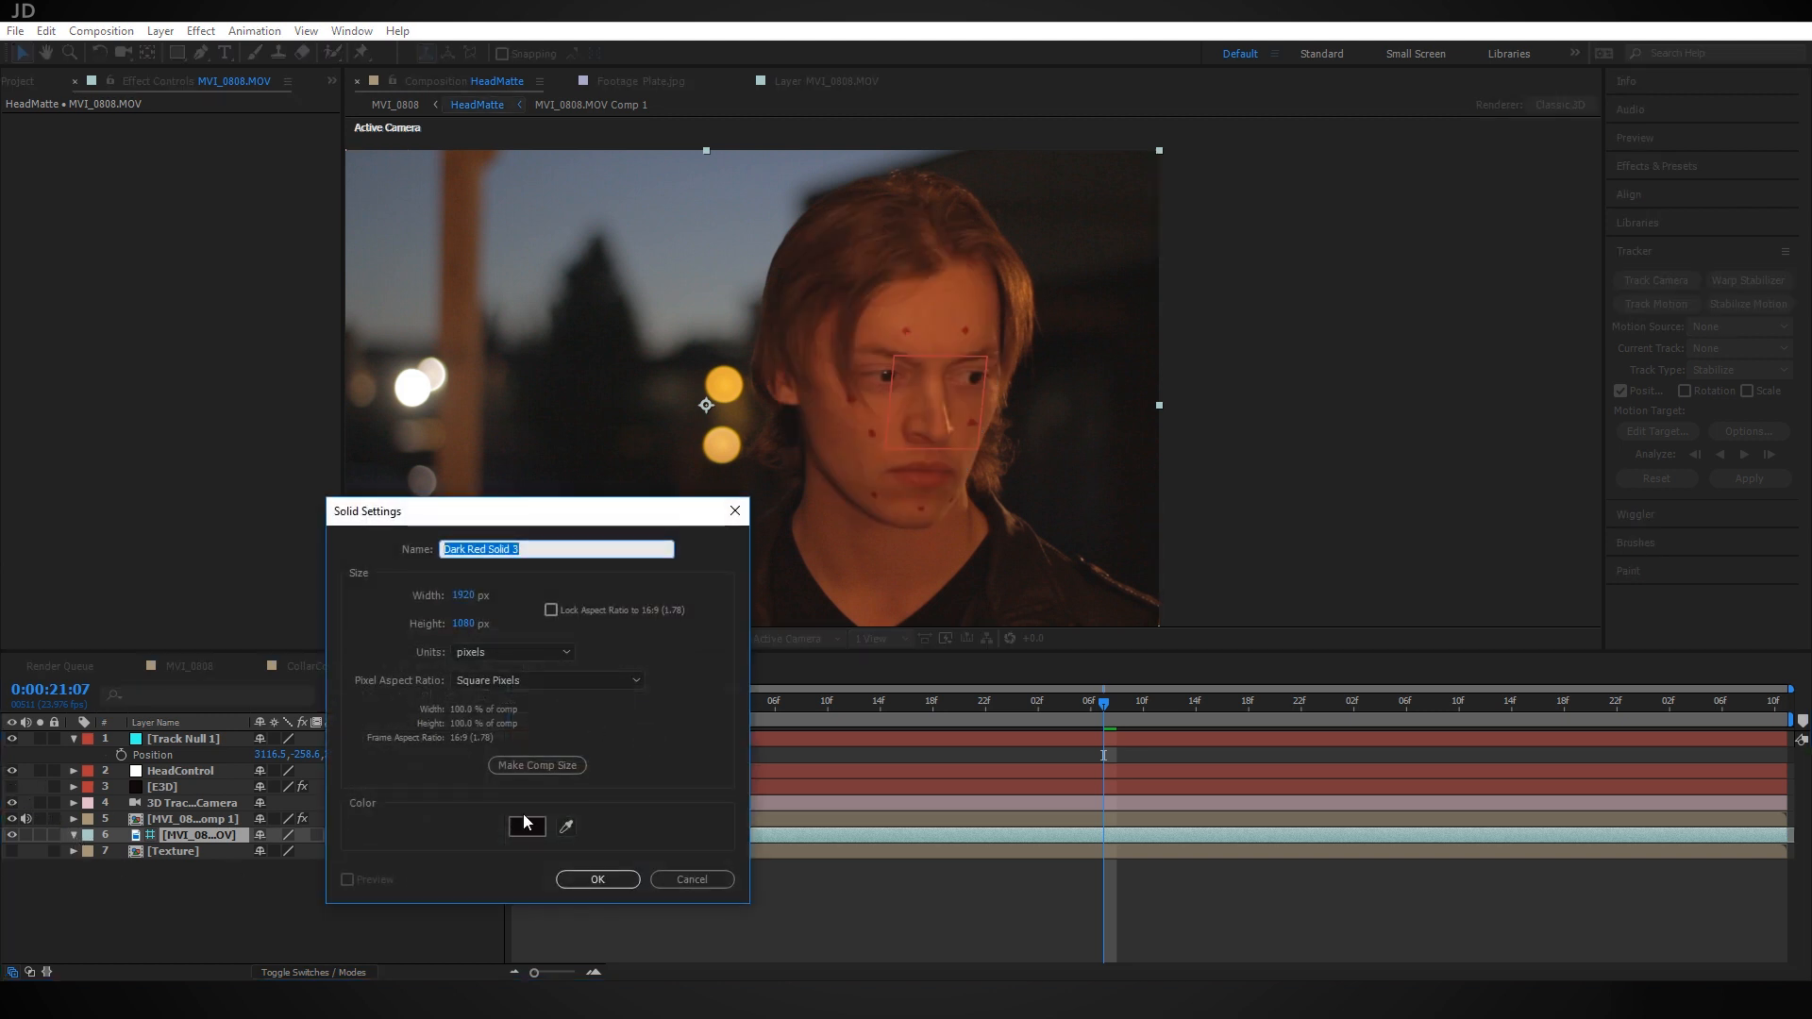
type("Hair")
key("Return")
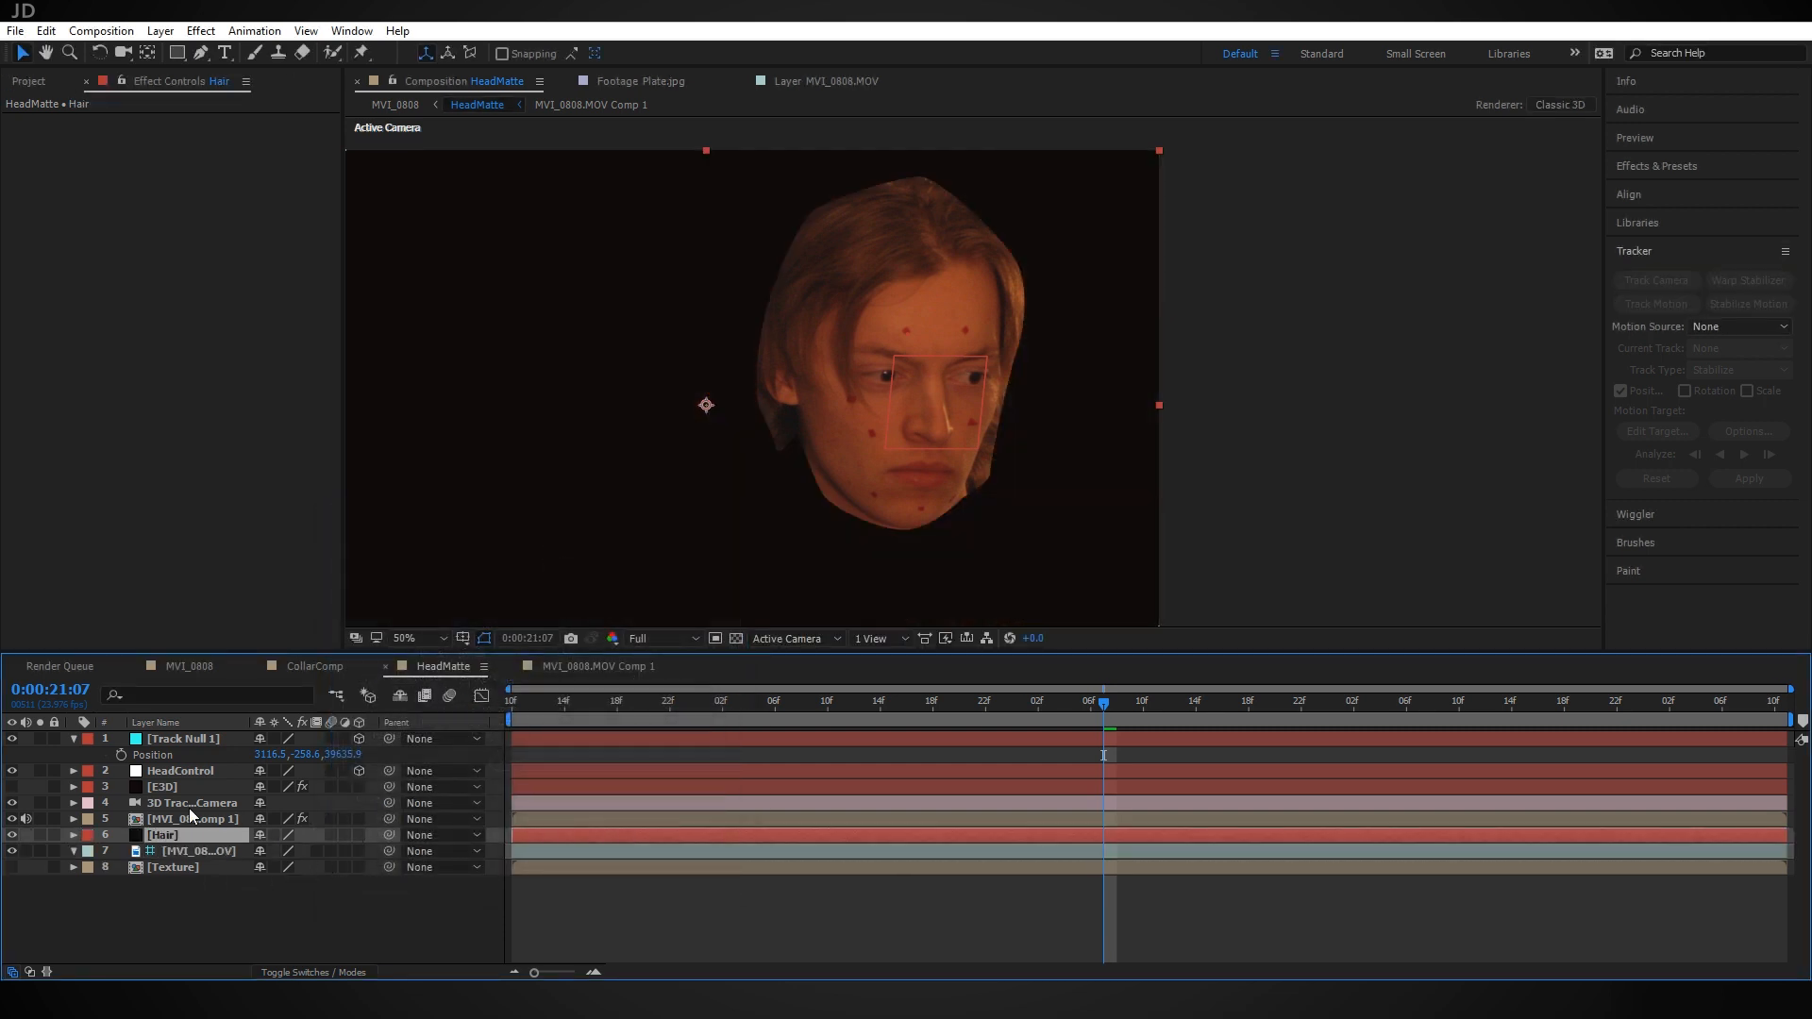
left_click(11, 836)
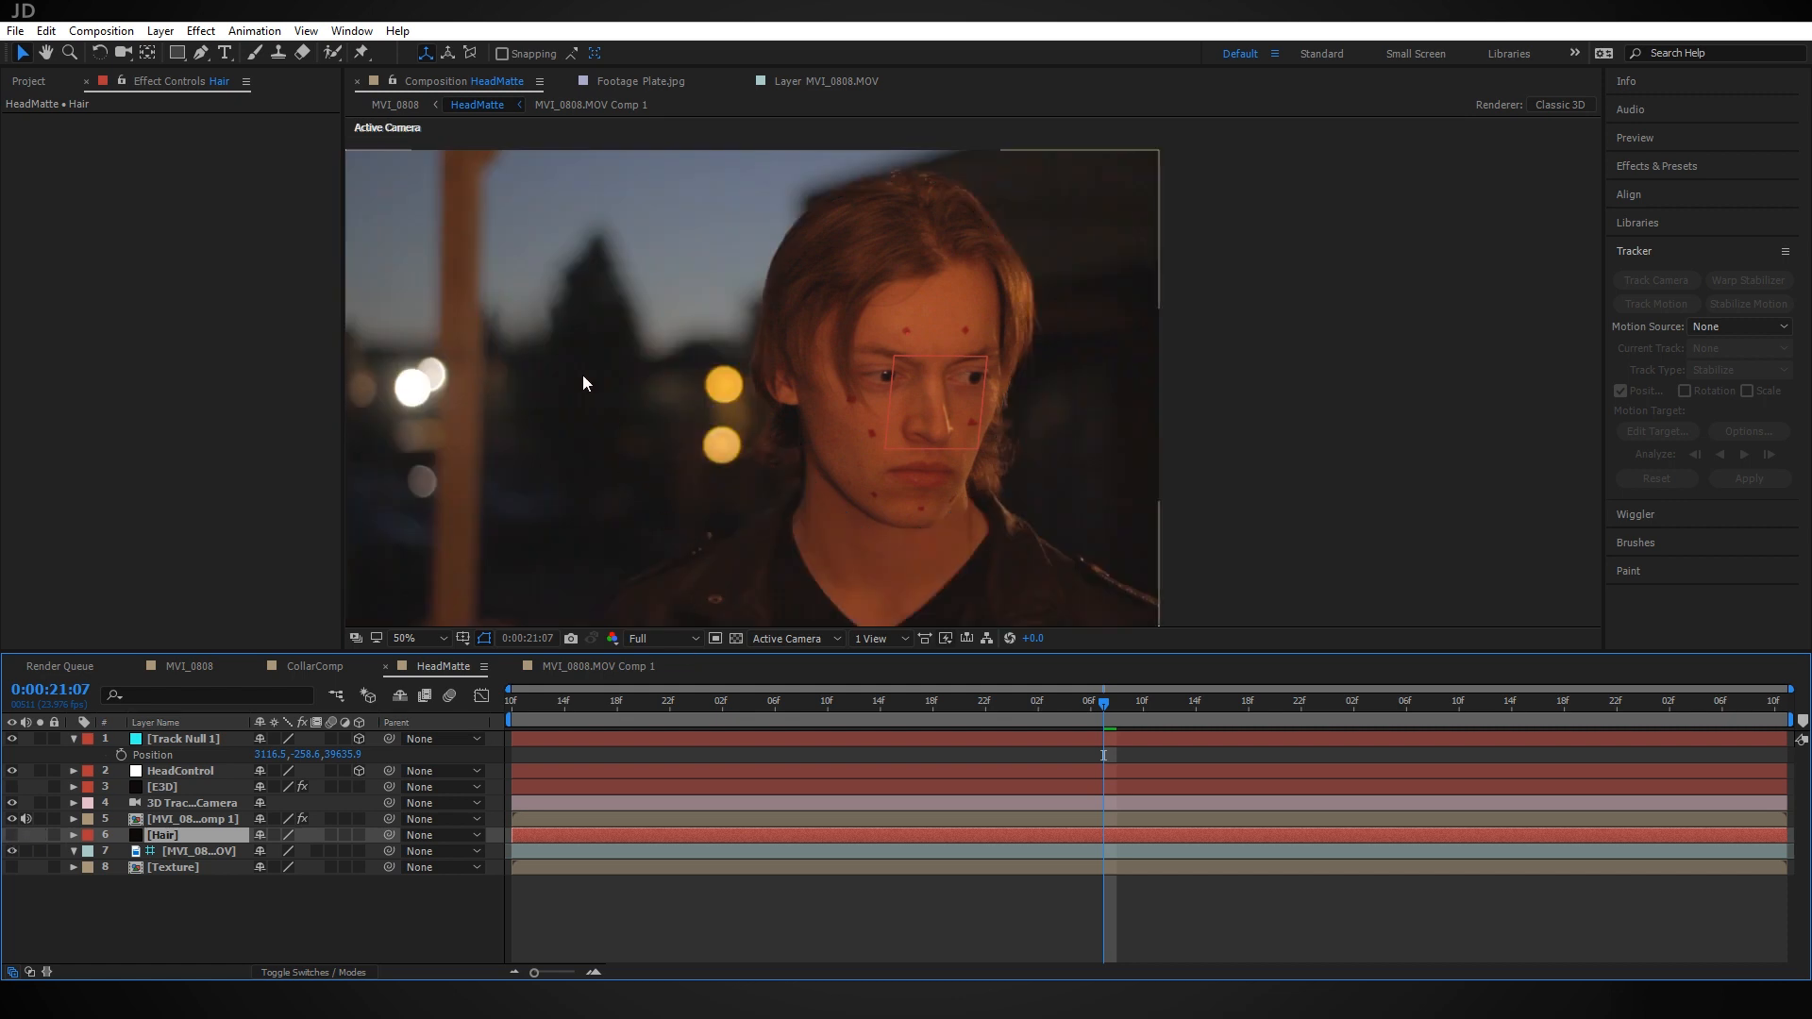
Start a Pen mask on the Hair layer, tracing the left forehead hairline, loose strand, ear and neck edge
left_click(197, 53)
scroll(959, 359, "up", 2)
left_click_drag(802, 198, 826, 182)
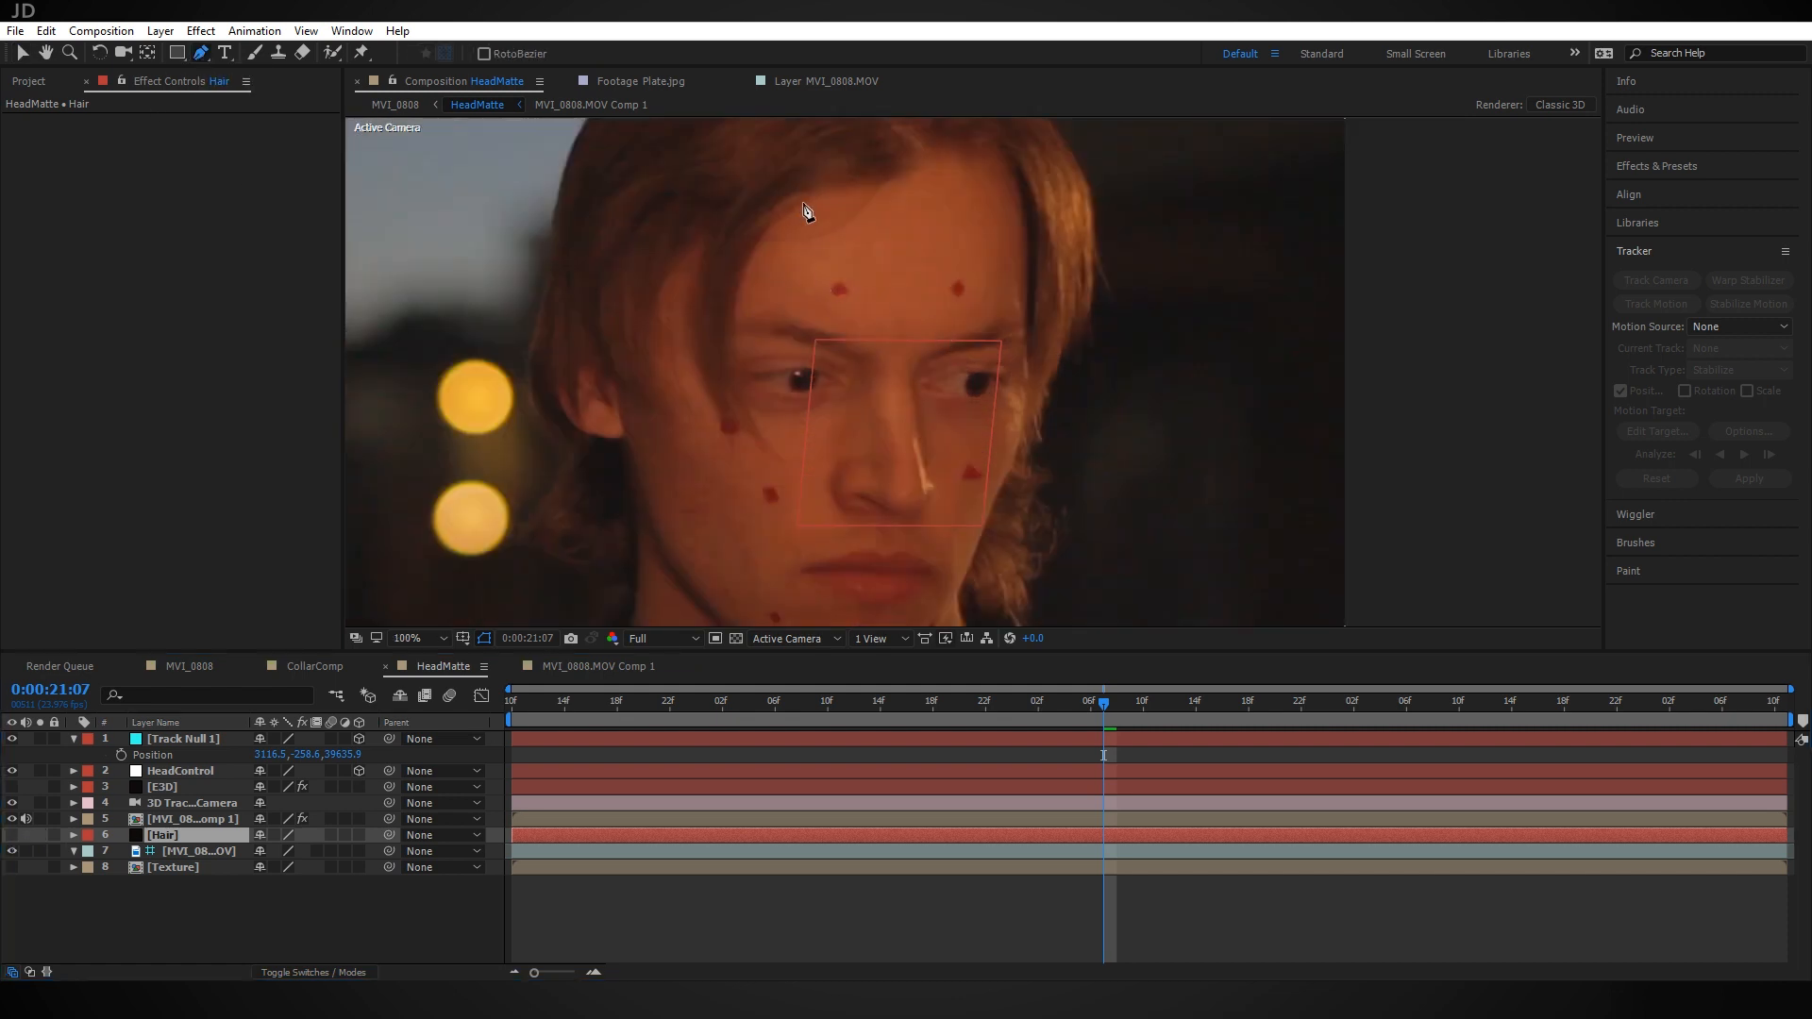
left_click(730, 307)
mouse_move(745, 404)
left_mouse_down()
mouse_move(754, 416)
mouse_move(699, 344)
left_mouse_up()
left_click(763, 446)
left_click_drag(703, 269, 708, 242)
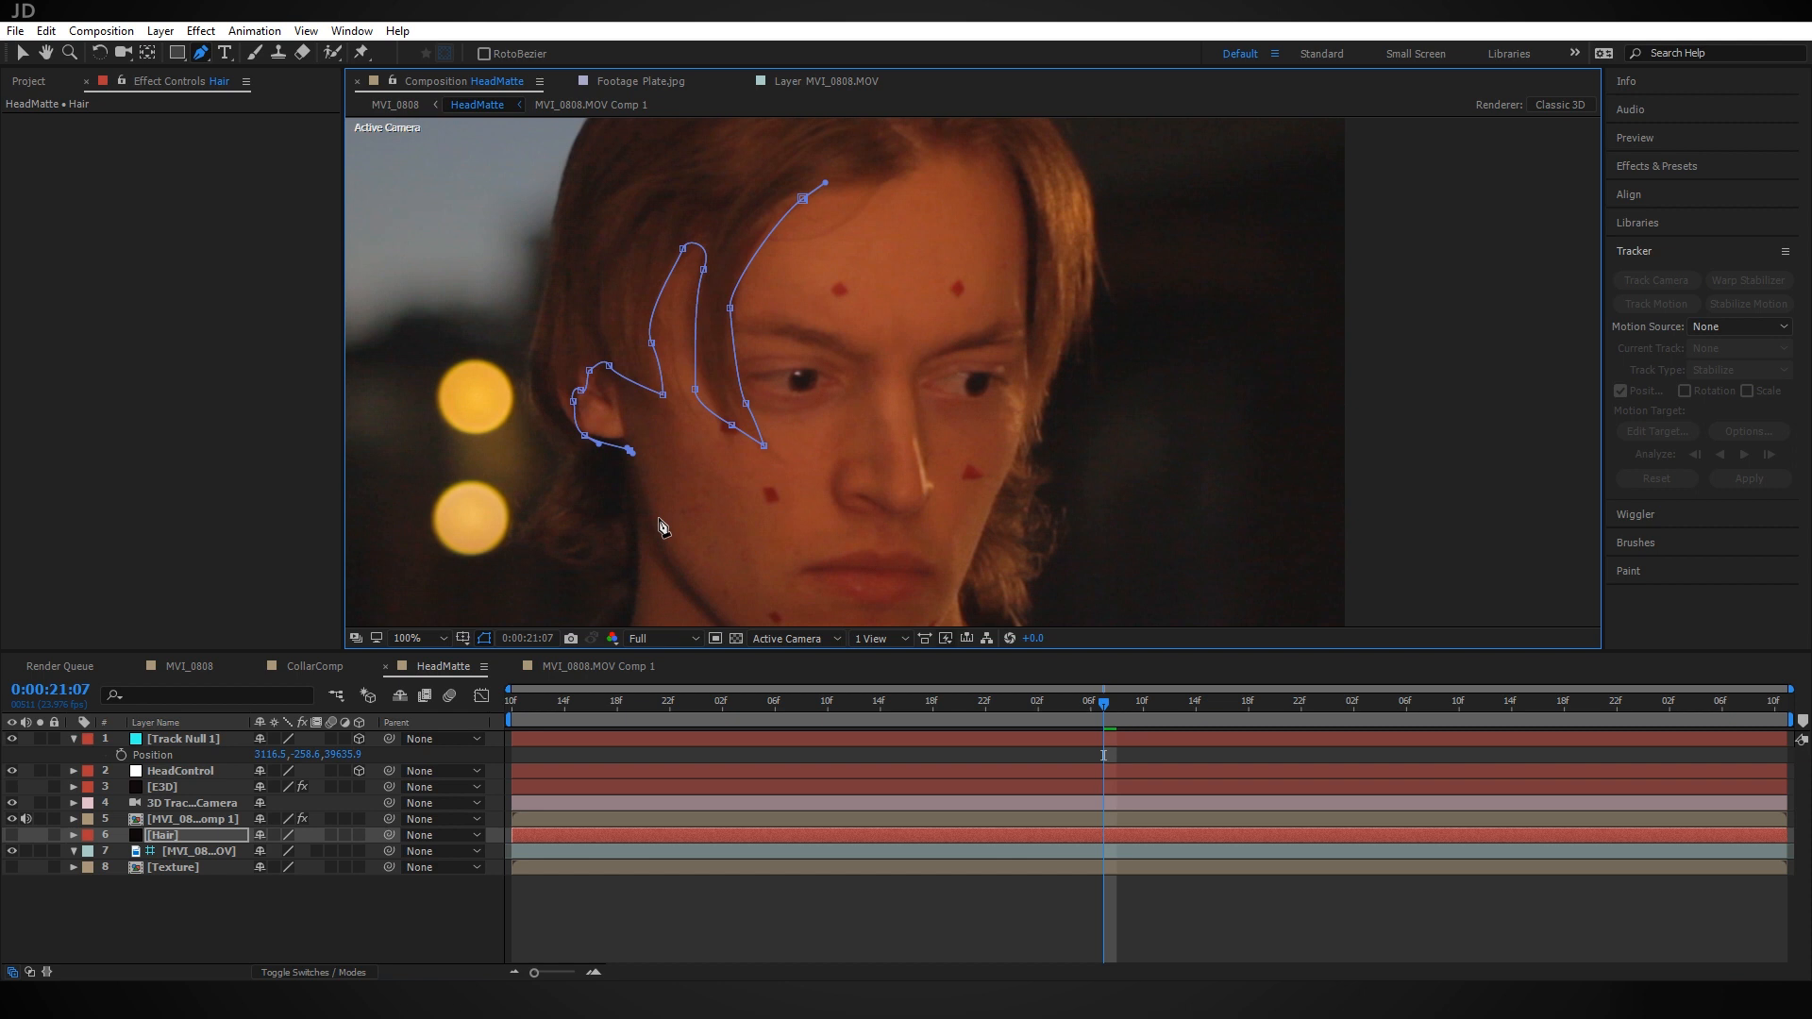
left_click(660, 525)
left_click(656, 598)
Continue the Hair mask outside the hair's outer contour, over the crown and down the right side of the head
left_click_drag(881, 200, 998, 226)
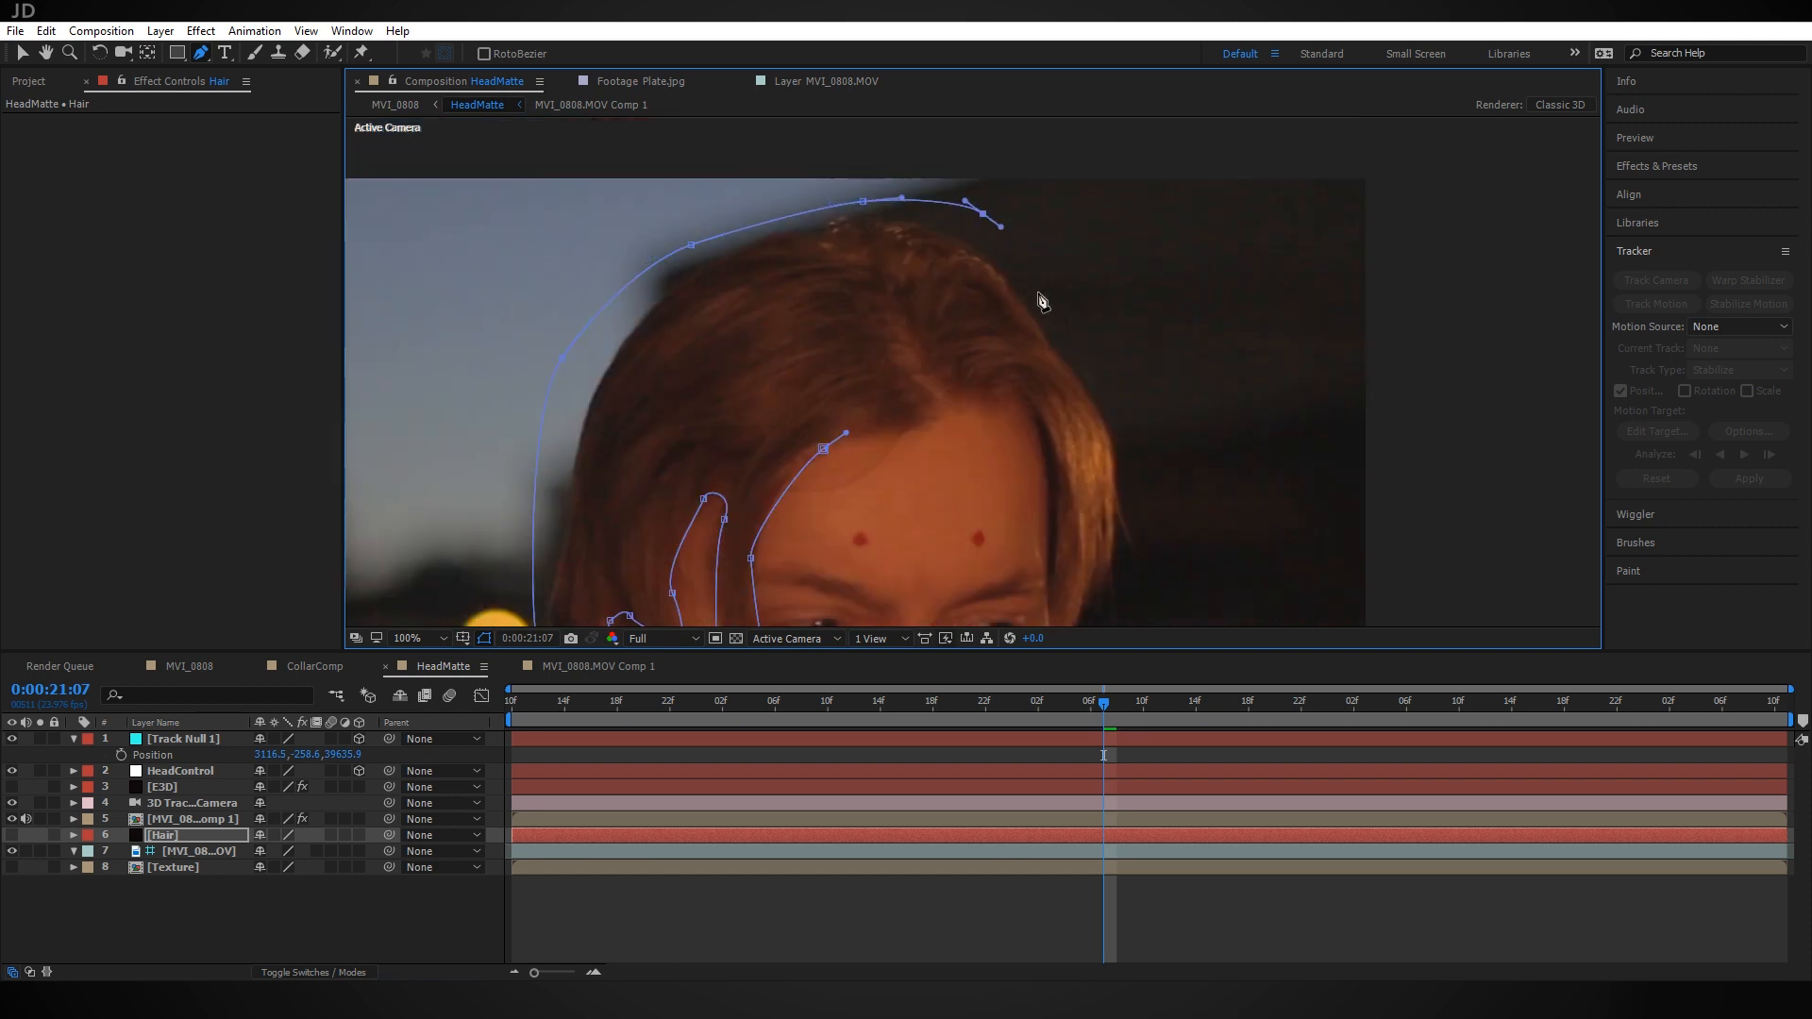
left_click_drag(1064, 322, 1081, 337)
left_click_drag(1135, 401, 952, 204)
left_click(945, 244)
left_click_drag(941, 328, 939, 341)
left_click(922, 486)
left_click_drag(924, 580, 908, 414)
Carry the Hair mask around the lower hair tips, up the right edge of the face, and close it at the forehead
left_click(905, 420)
left_click_drag(895, 485, 879, 495)
left_click_drag(824, 520, 813, 515)
left_click(774, 478)
left_click_drag(835, 347, 841, 331)
left_click_drag(854, 200, 903, 364)
left_click_drag(885, 283, 879, 269)
left_click_drag(855, 244, 847, 239)
left_click(805, 240)
left_click(768, 263)
left_click(716, 285)
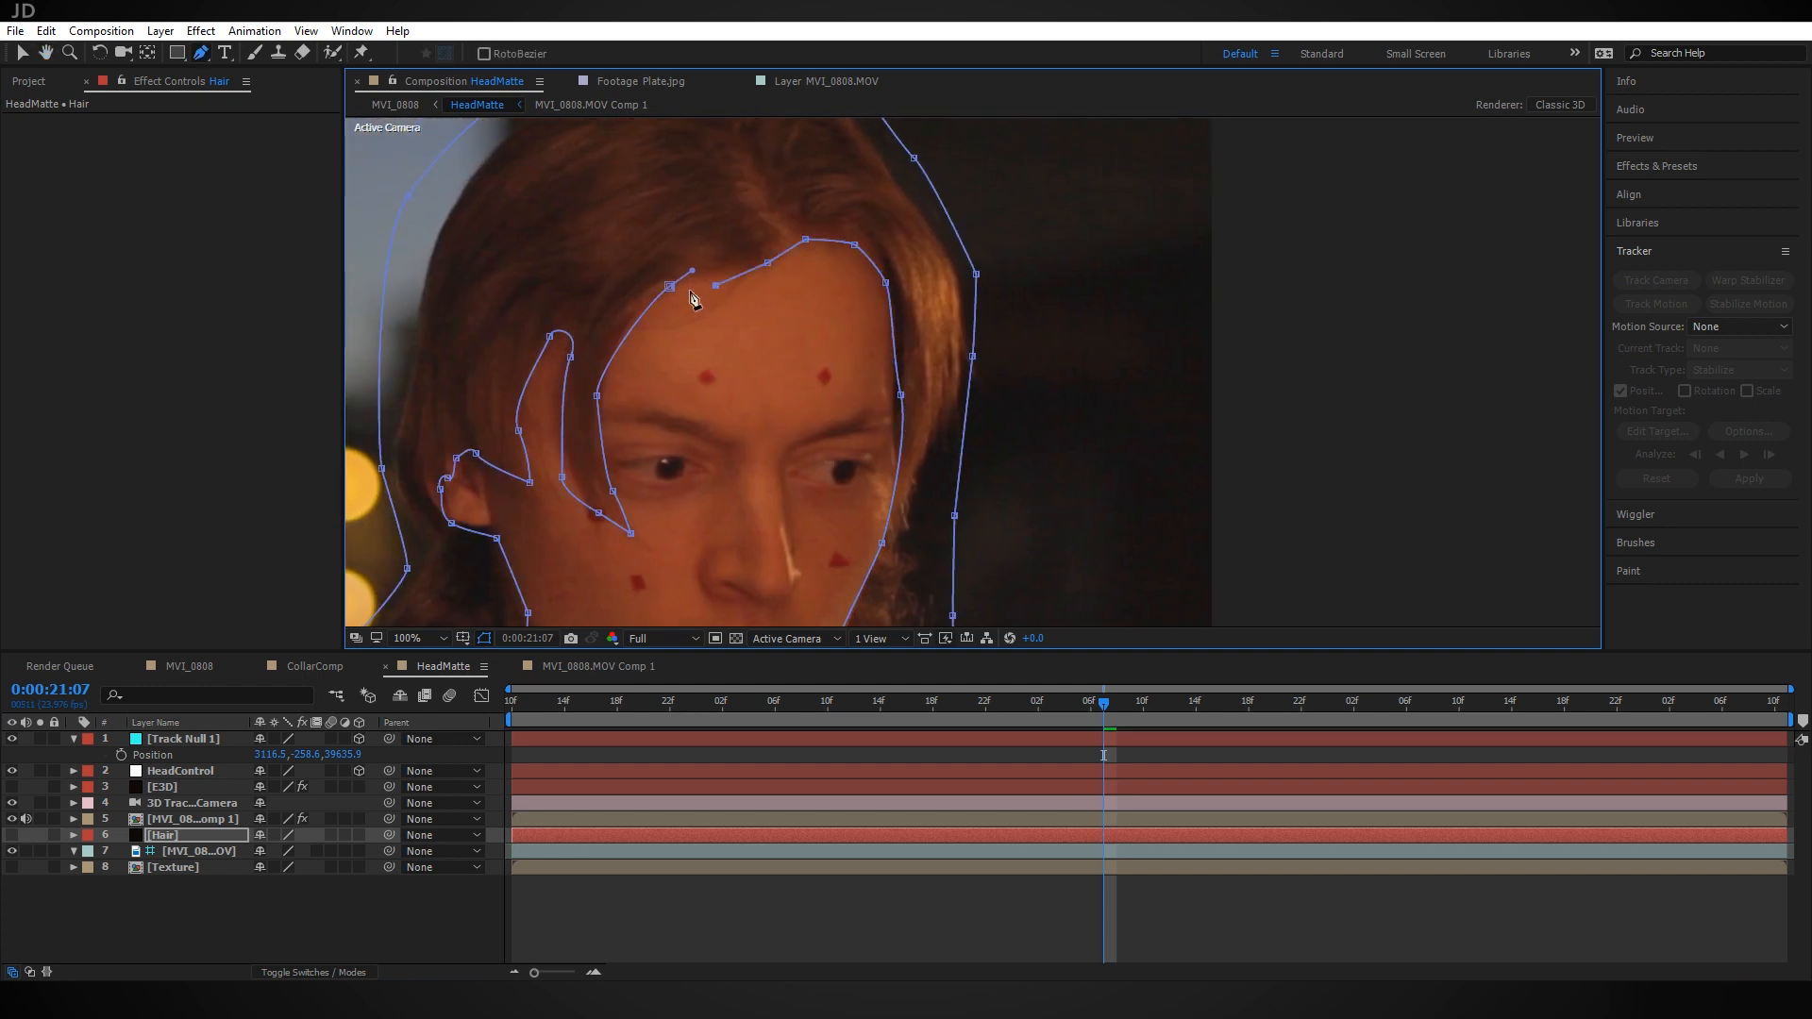
left_click(669, 285)
left_click_drag(882, 319, 1067, 212)
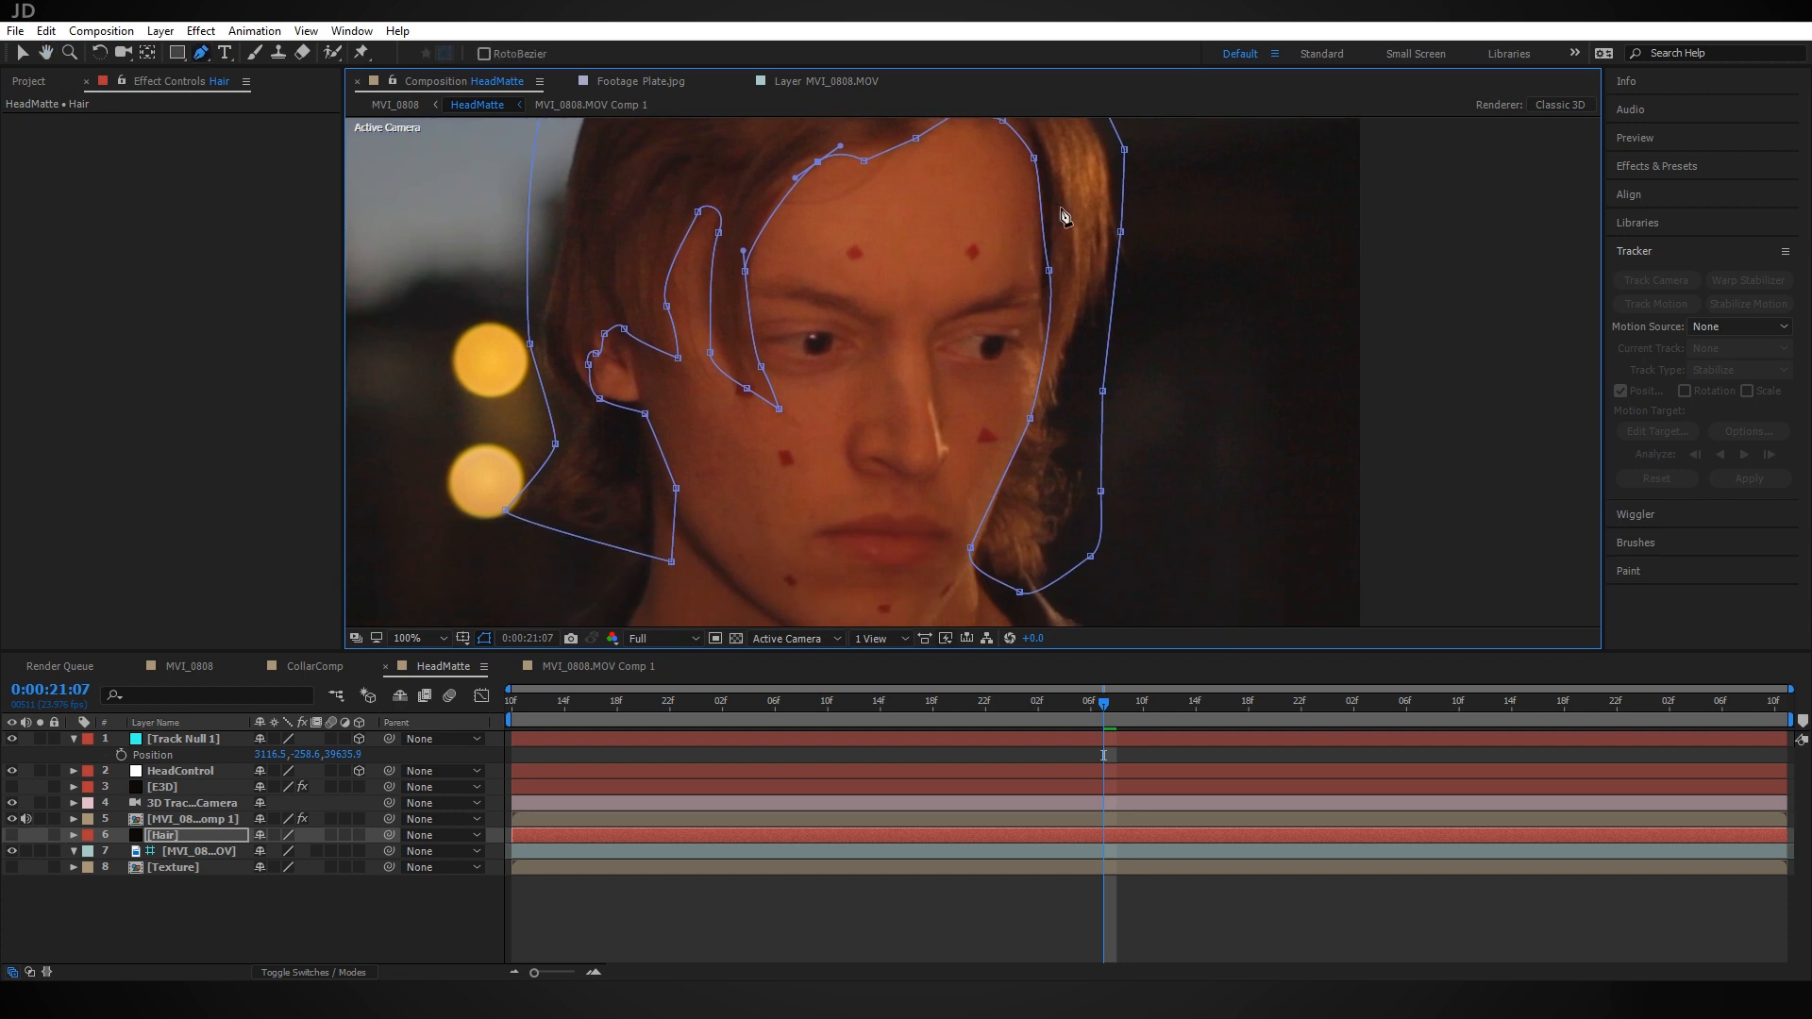
Adjust the mask point on the loose hair strand and start keyframing Mask 1's Mask Path at 0:00:21:07
left_click(24, 55)
left_click_drag(710, 352, 700, 309)
key("m")
left_click(137, 867)
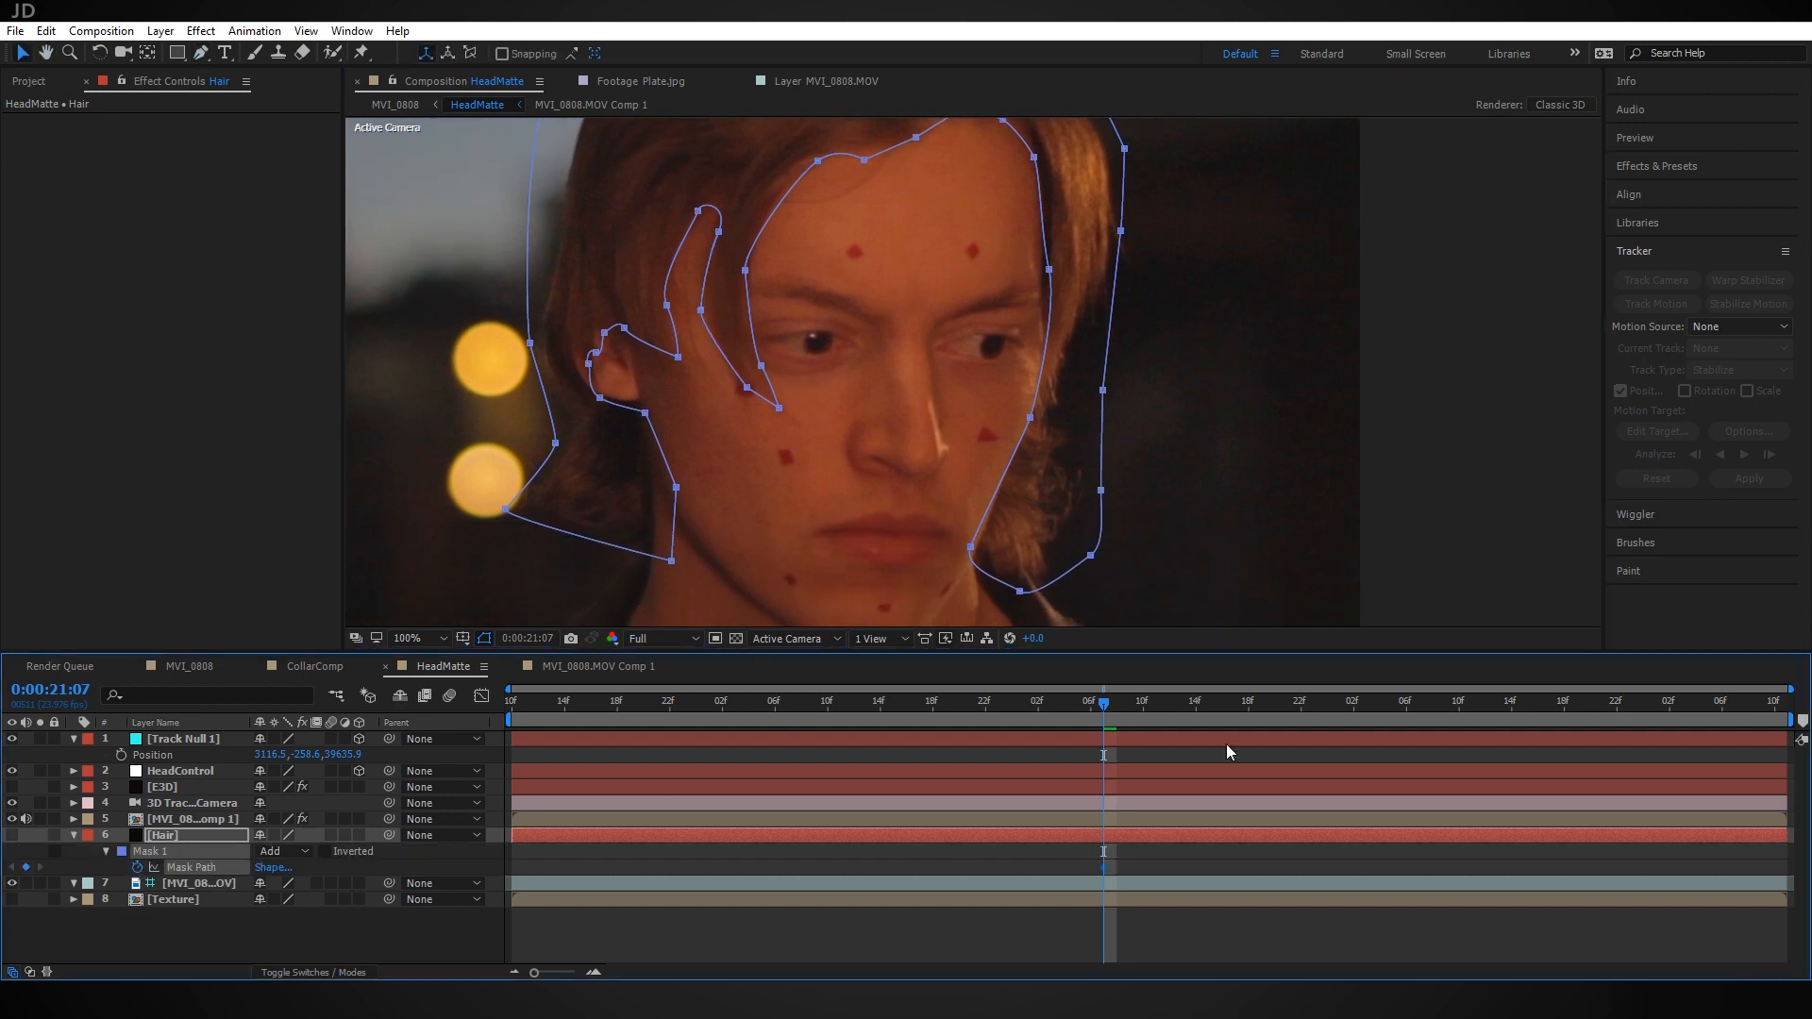
Keyframe Mask 1's shape to follow the hair at 0:00:20:18, 0:00:19:21 and 0:00:19:10
left_click_drag(1103, 703, 934, 702)
left_click_drag(1031, 418, 1036, 416)
left_click_drag(934, 702, 658, 702)
left_click_drag(767, 364, 771, 363)
left_click_drag(658, 703, 510, 702)
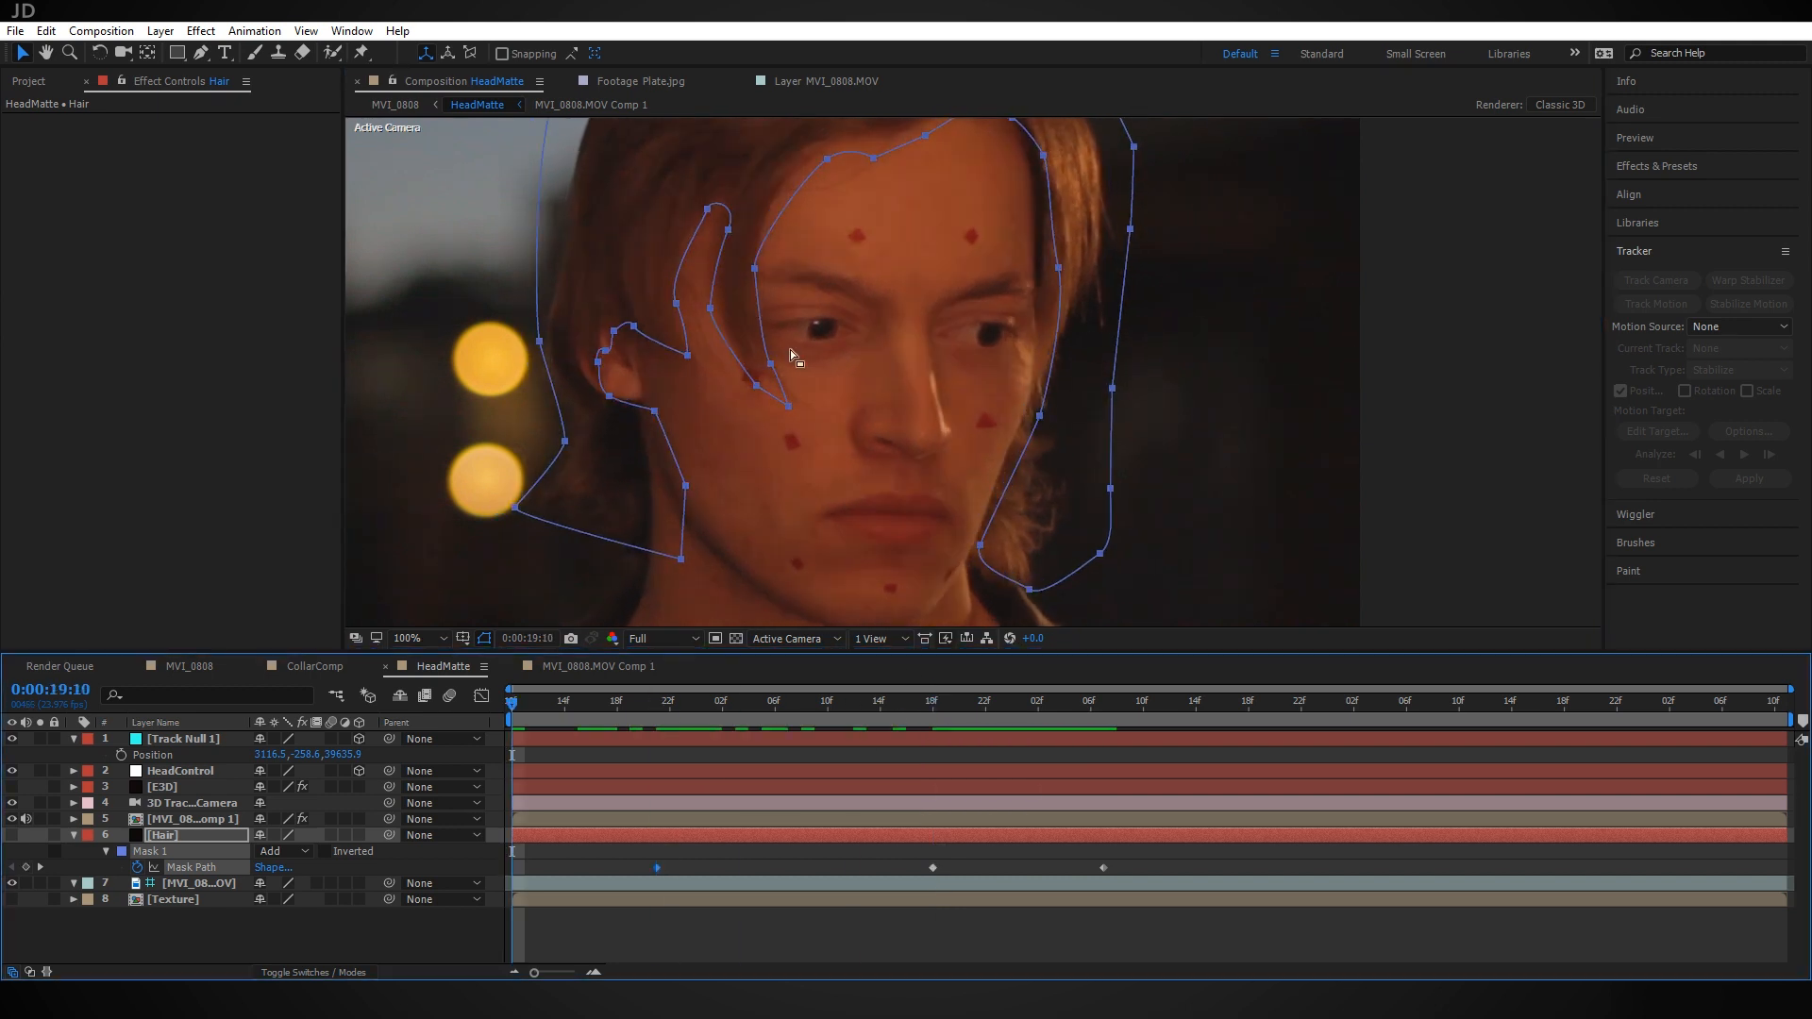
left_click_drag(1058, 268, 1036, 268)
left_click_drag(1038, 273, 932, 320)
At 0:00:19:21, move Mask 1's inner points onto the hairline along the right edge of the face
left_click_drag(512, 704, 658, 722)
left_click_drag(953, 315, 930, 314)
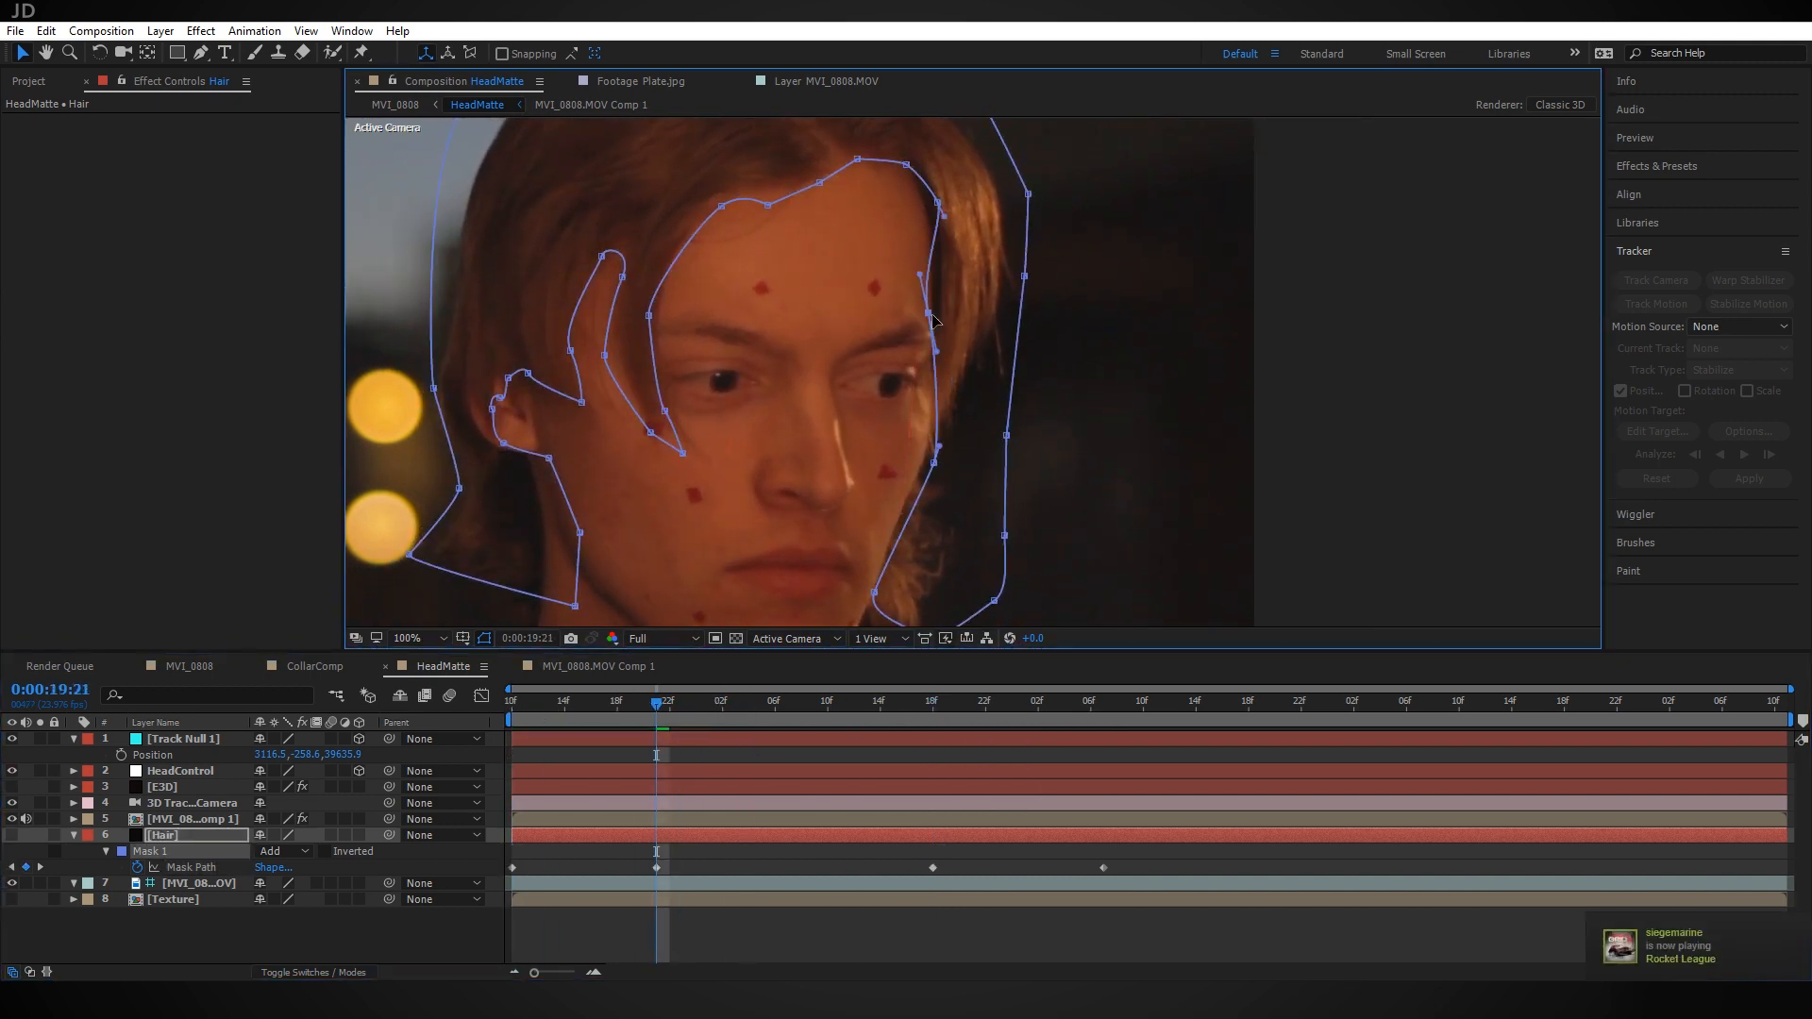
left_click_drag(934, 462, 922, 461)
left_click_drag(915, 510, 893, 351)
left_click_drag(897, 474, 887, 485)
Refine Mask 1's left strand and ear points at 0:00:19:21, and keyframe the adjusted shape at 0:00:20:07
left_click_drag(718, 227, 847, 439)
left_click_drag(755, 370, 768, 370)
left_click_drag(771, 466, 784, 461)
left_click_drag(708, 310, 714, 320)
left_click_drag(677, 404, 700, 480)
left_click_drag(635, 428, 649, 458)
left_click_drag(657, 702, 789, 719)
left_click_drag(809, 329, 739, 490)
At 0:00:21:17, reshape Mask 1 along the right inner hairline and lower hair to match the turned head
left_click_drag(807, 724, 1235, 717)
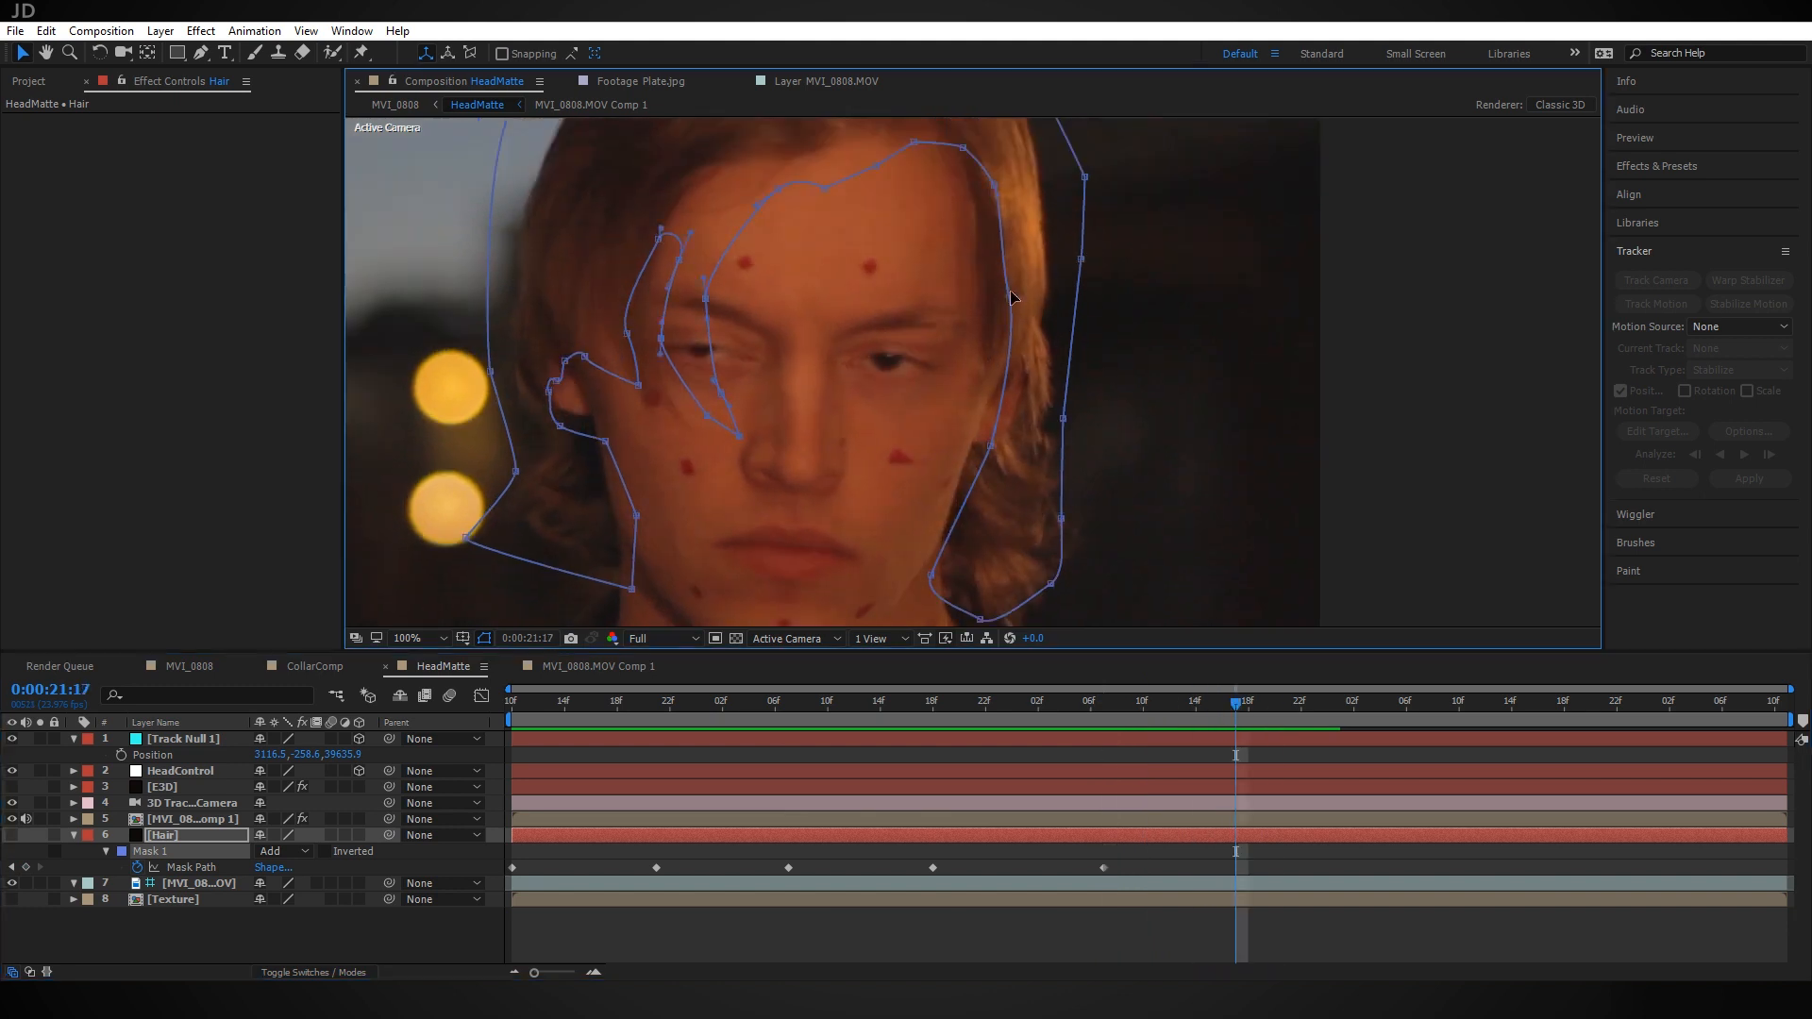
left_click_drag(1009, 296, 965, 292)
left_click_drag(991, 446, 1004, 385)
left_click_drag(930, 575, 961, 436)
left_click_drag(1006, 491, 1008, 529)
left_click_drag(1016, 425, 1036, 418)
Fit Mask 1's left strand and forehead points to the hairline at 0:00:21:17
left_click_drag(604, 255, 739, 401)
left_click_drag(670, 242, 708, 232)
left_click_drag(748, 292, 700, 290)
left_click_drag(914, 242, 900, 201)
left_click_drag(966, 219, 951, 186)
left_click_drag(821, 242, 795, 230)
left_click_drag(660, 267, 754, 305)
left_click_drag(772, 435, 755, 440)
Keyframe Mask 1 at 0:00:22:09, reshaping its left strand and ear section to the hair
left_click_drag(1236, 704, 1445, 703)
left_click_drag(716, 200, 806, 355)
left_click_drag(785, 288, 934, 533)
left_click_drag(916, 508, 833, 459)
left_click_drag(849, 528, 788, 405)
left_click_drag(679, 424, 550, 391)
left_click_drag(653, 324, 755, 375)
left_click_drag(755, 283, 676, 321)
Align Mask 1's forehead and right-side points with the hair at 0:00:22:09
left_click_drag(911, 338, 849, 346)
left_click_drag(834, 271, 767, 215)
left_click_drag(940, 245, 984, 184)
left_click_drag(1043, 238, 1037, 323)
left_click_drag(1124, 282, 1045, 415)
left_click_drag(1095, 390, 1024, 386)
left_click_drag(943, 378, 995, 451)
At 0:00:21:23, move Mask 1's strand and left forehead points outward to match the hairline
left_click_drag(1445, 704, 1313, 704)
left_click(1226, 934)
left_click(228, 836)
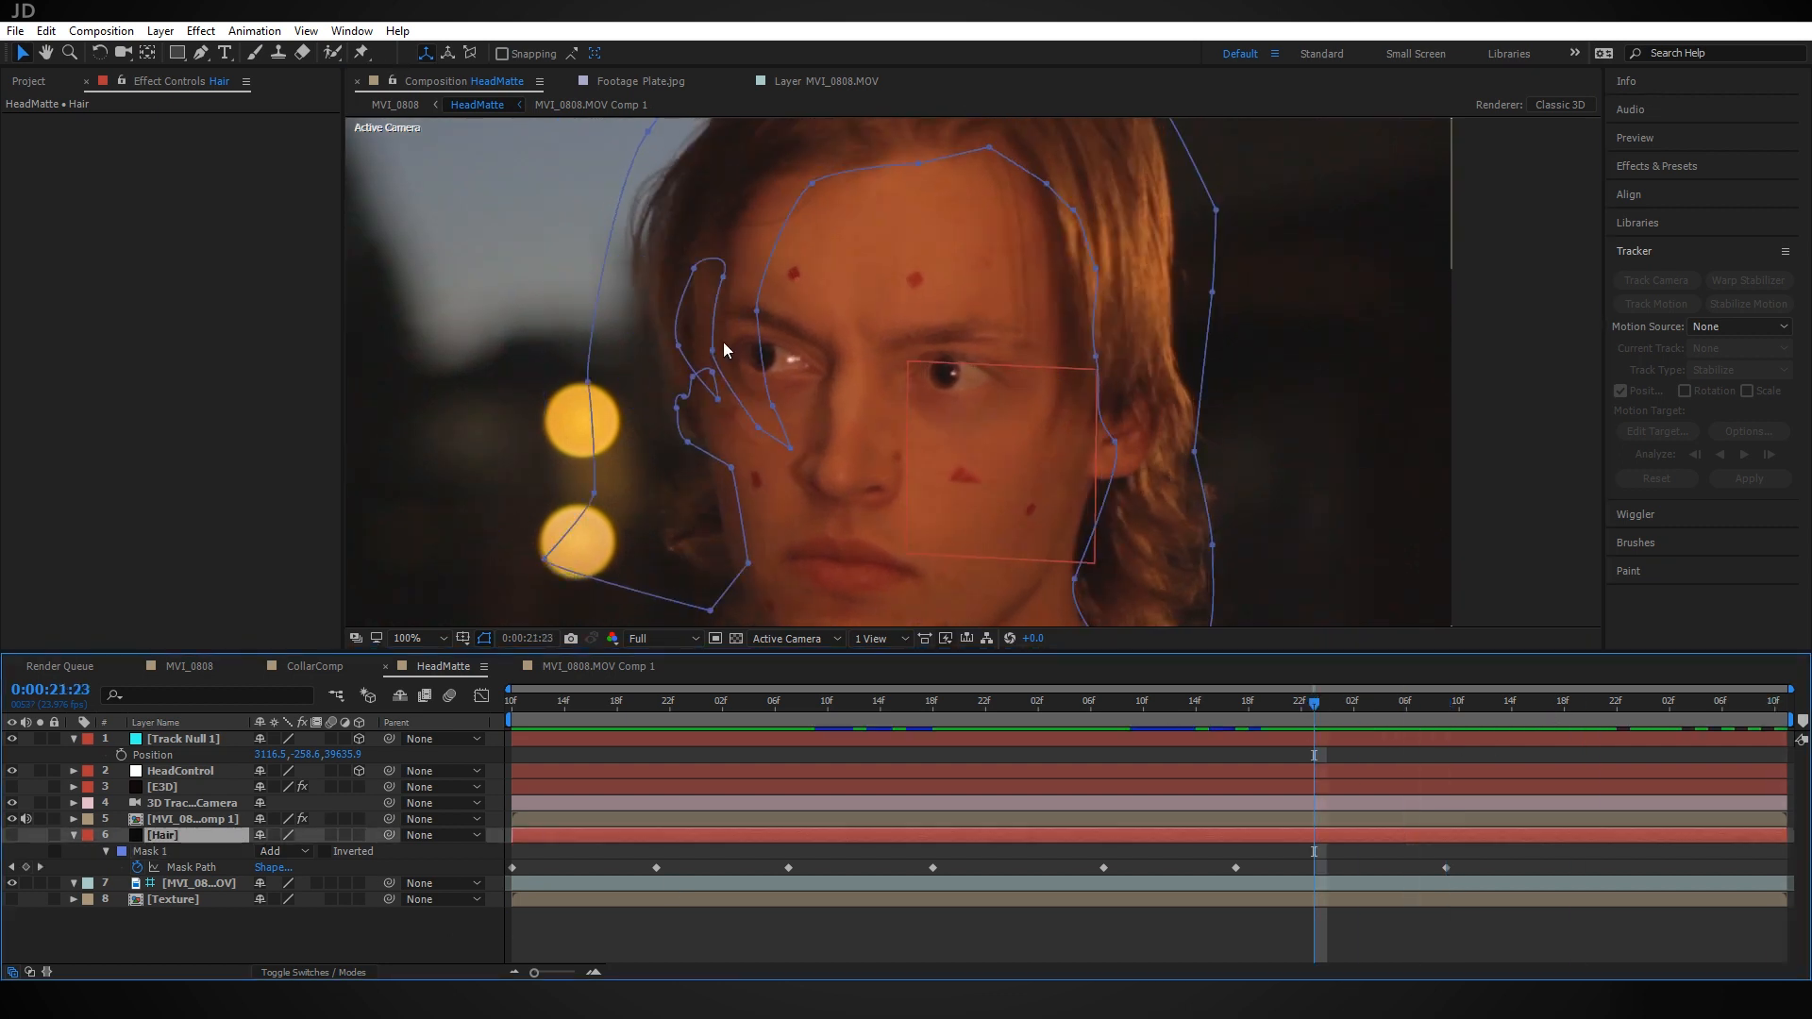
left_click_drag(723, 276, 703, 280)
left_click_drag(756, 311, 732, 274)
left_click_drag(811, 183, 785, 176)
left_click_drag(772, 405, 738, 356)
left_click(1287, 708)
left_click_drag(722, 280, 708, 281)
left_click_drag(719, 353, 713, 350)
left_click(1313, 708)
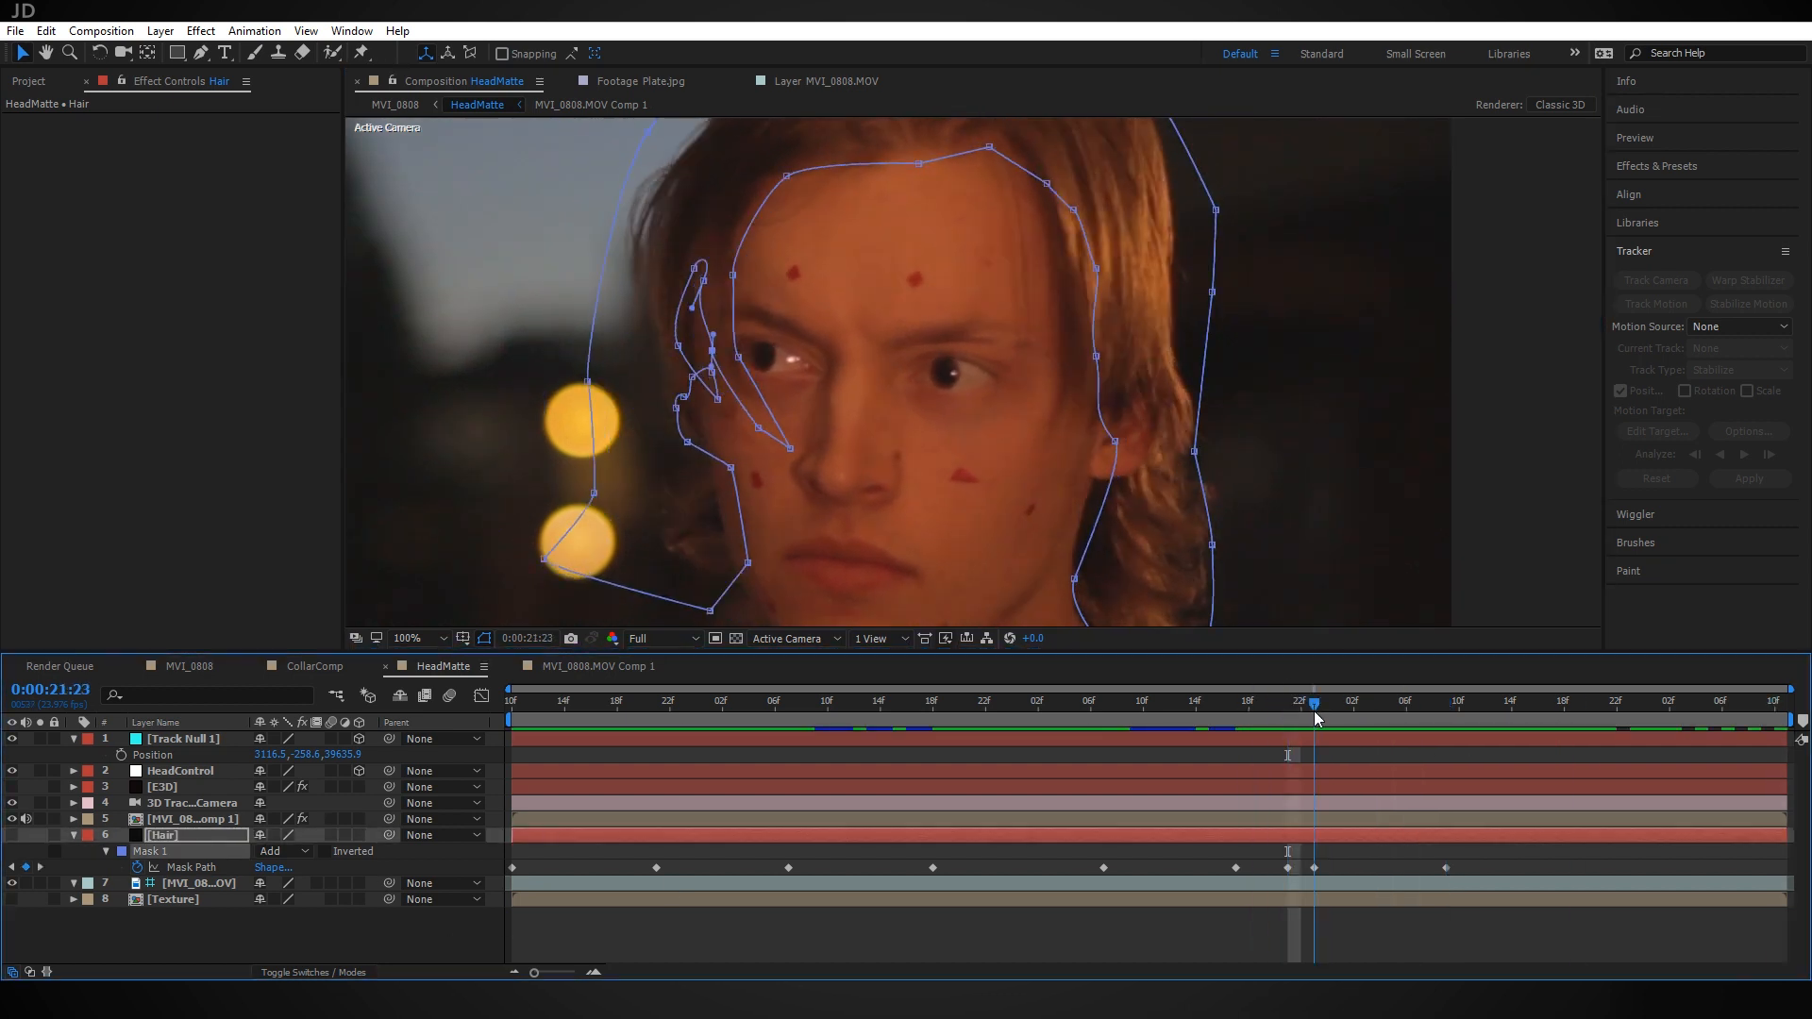
left_click(1288, 707)
left_click(1294, 872)
left_click(1288, 867)
key("Delete")
Keyframe corrected Mask 1 shapes around the hair at 0:00:22:16 and 0:00:23:10
left_click_drag(1289, 706, 1538, 707)
left_click_drag(707, 325, 760, 385)
left_click_drag(725, 353, 741, 355)
left_click_drag(1539, 706, 1778, 706)
key("comma")
left_click_drag(1093, 459, 1096, 528)
left_click_drag(1774, 706, 1539, 707)
left_click_drag(1085, 500, 1123, 566)
At 0:00:21:22, draw a closed, curved second mask on Hair over the right cheek, ear and lower hair
left_click_drag(1539, 708, 1302, 753)
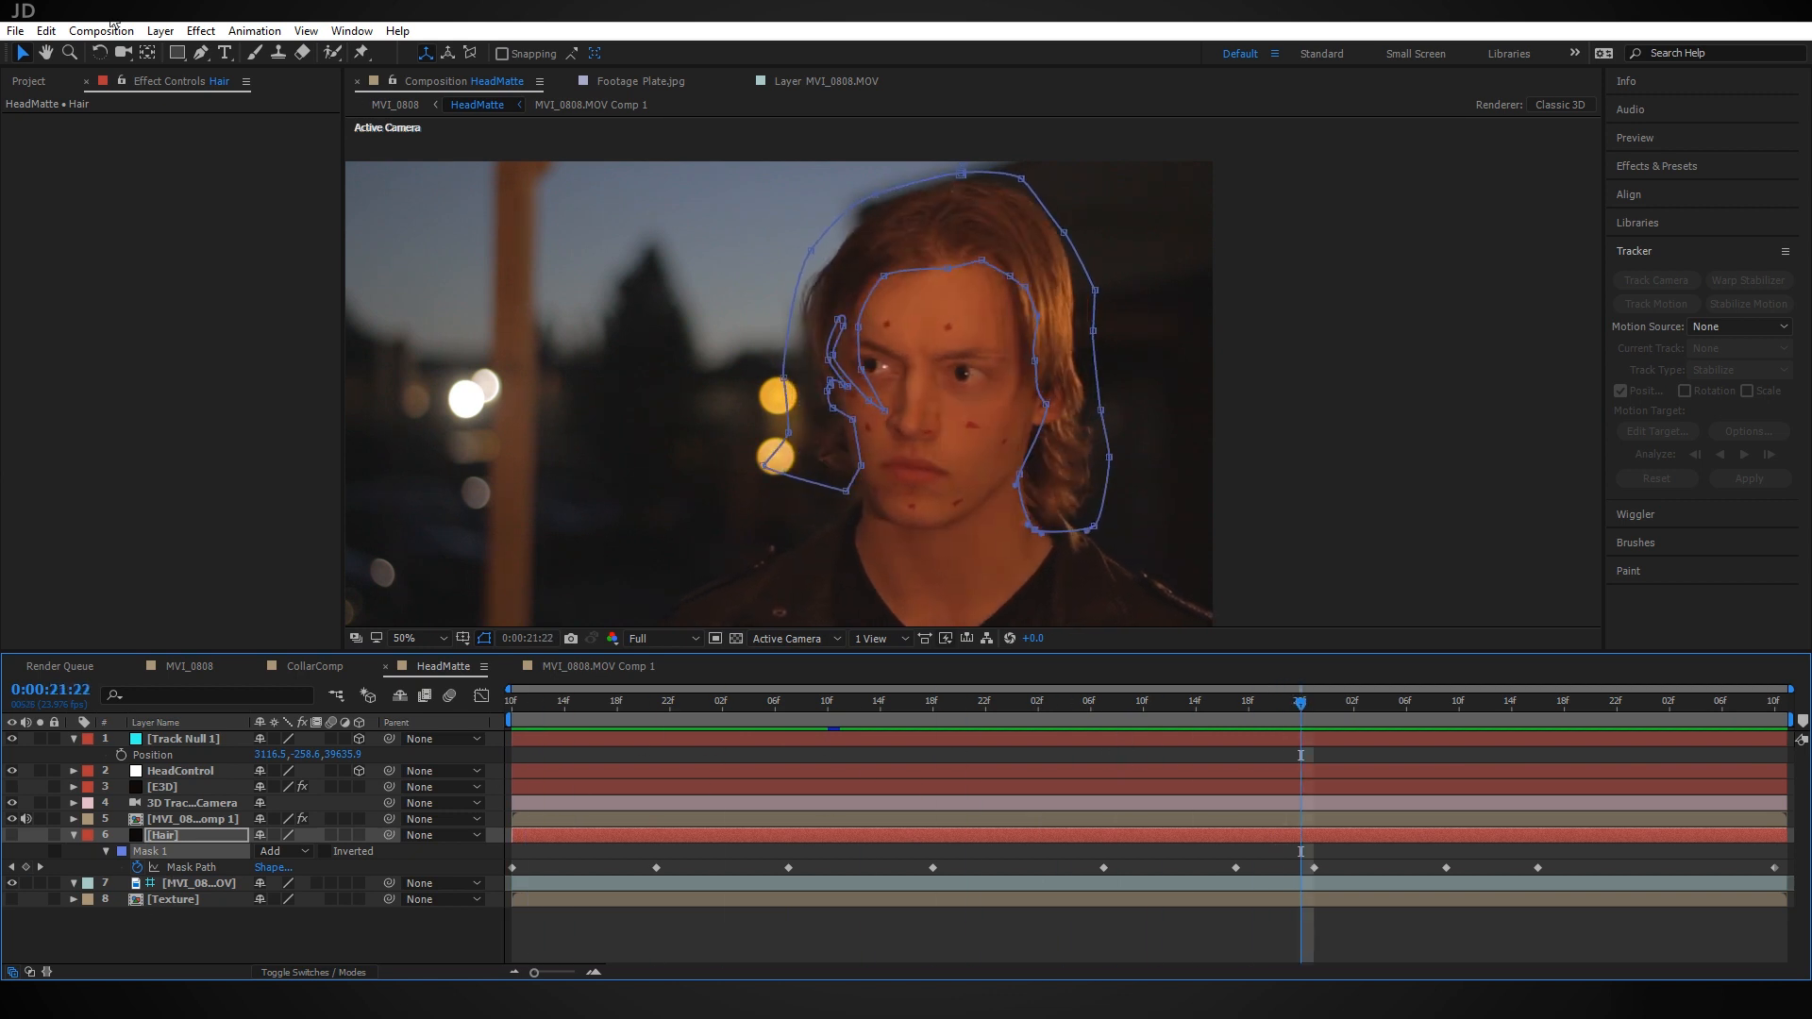
left_click(201, 55)
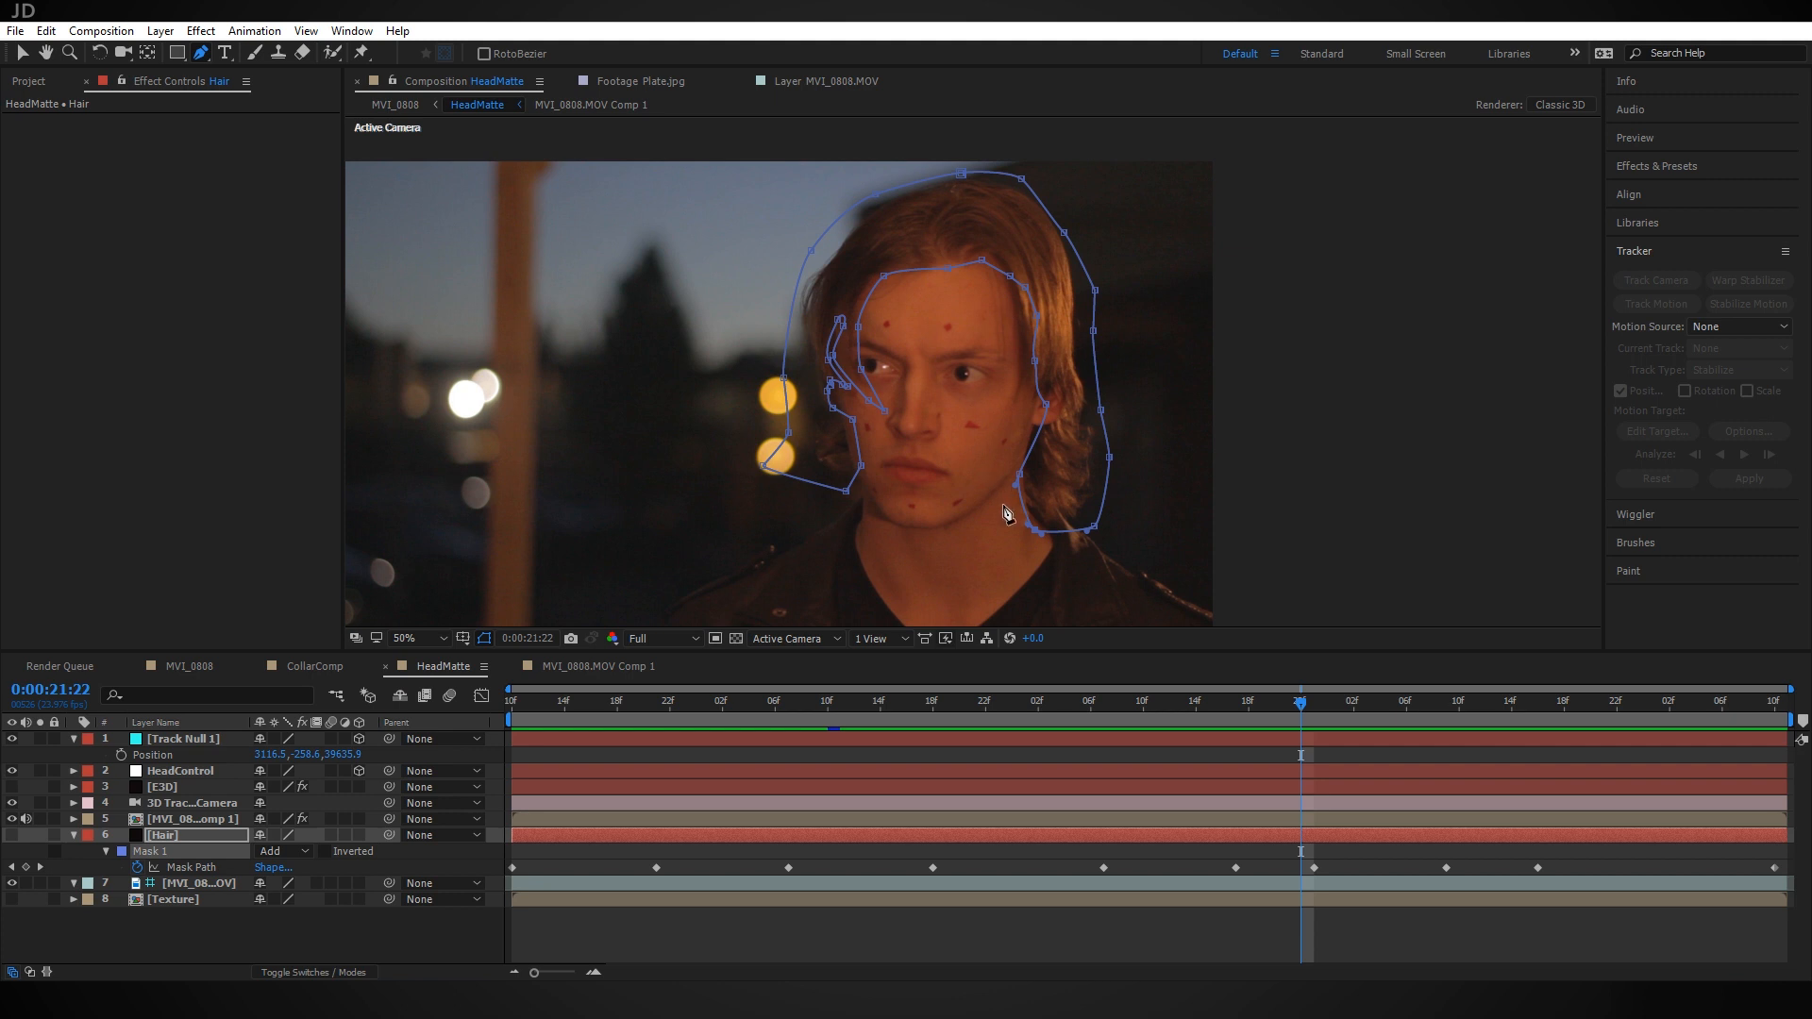
left_click(1059, 376)
left_click_drag(1010, 350, 986, 351)
left_click_drag(972, 387, 1001, 450)
left_click_drag(953, 480, 1148, 466)
left_click_drag(1159, 395, 1146, 384)
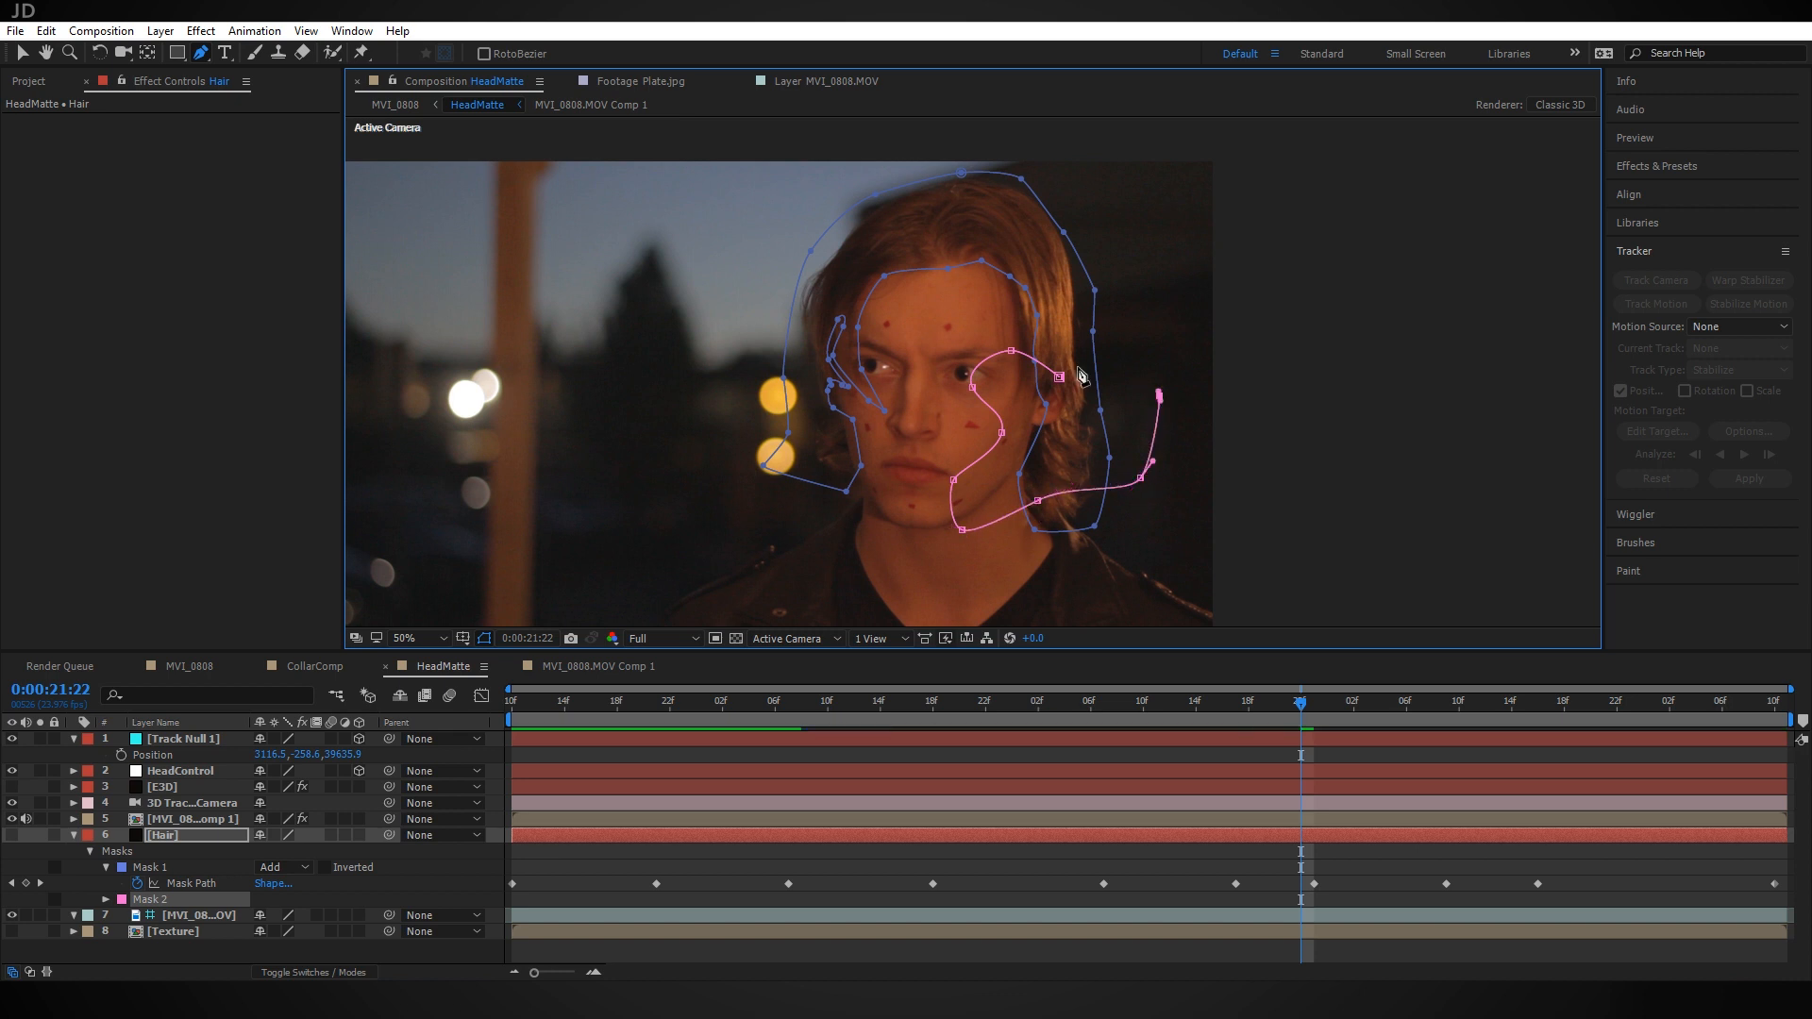
left_click(1059, 376)
scroll(1197, 388, "up", 1)
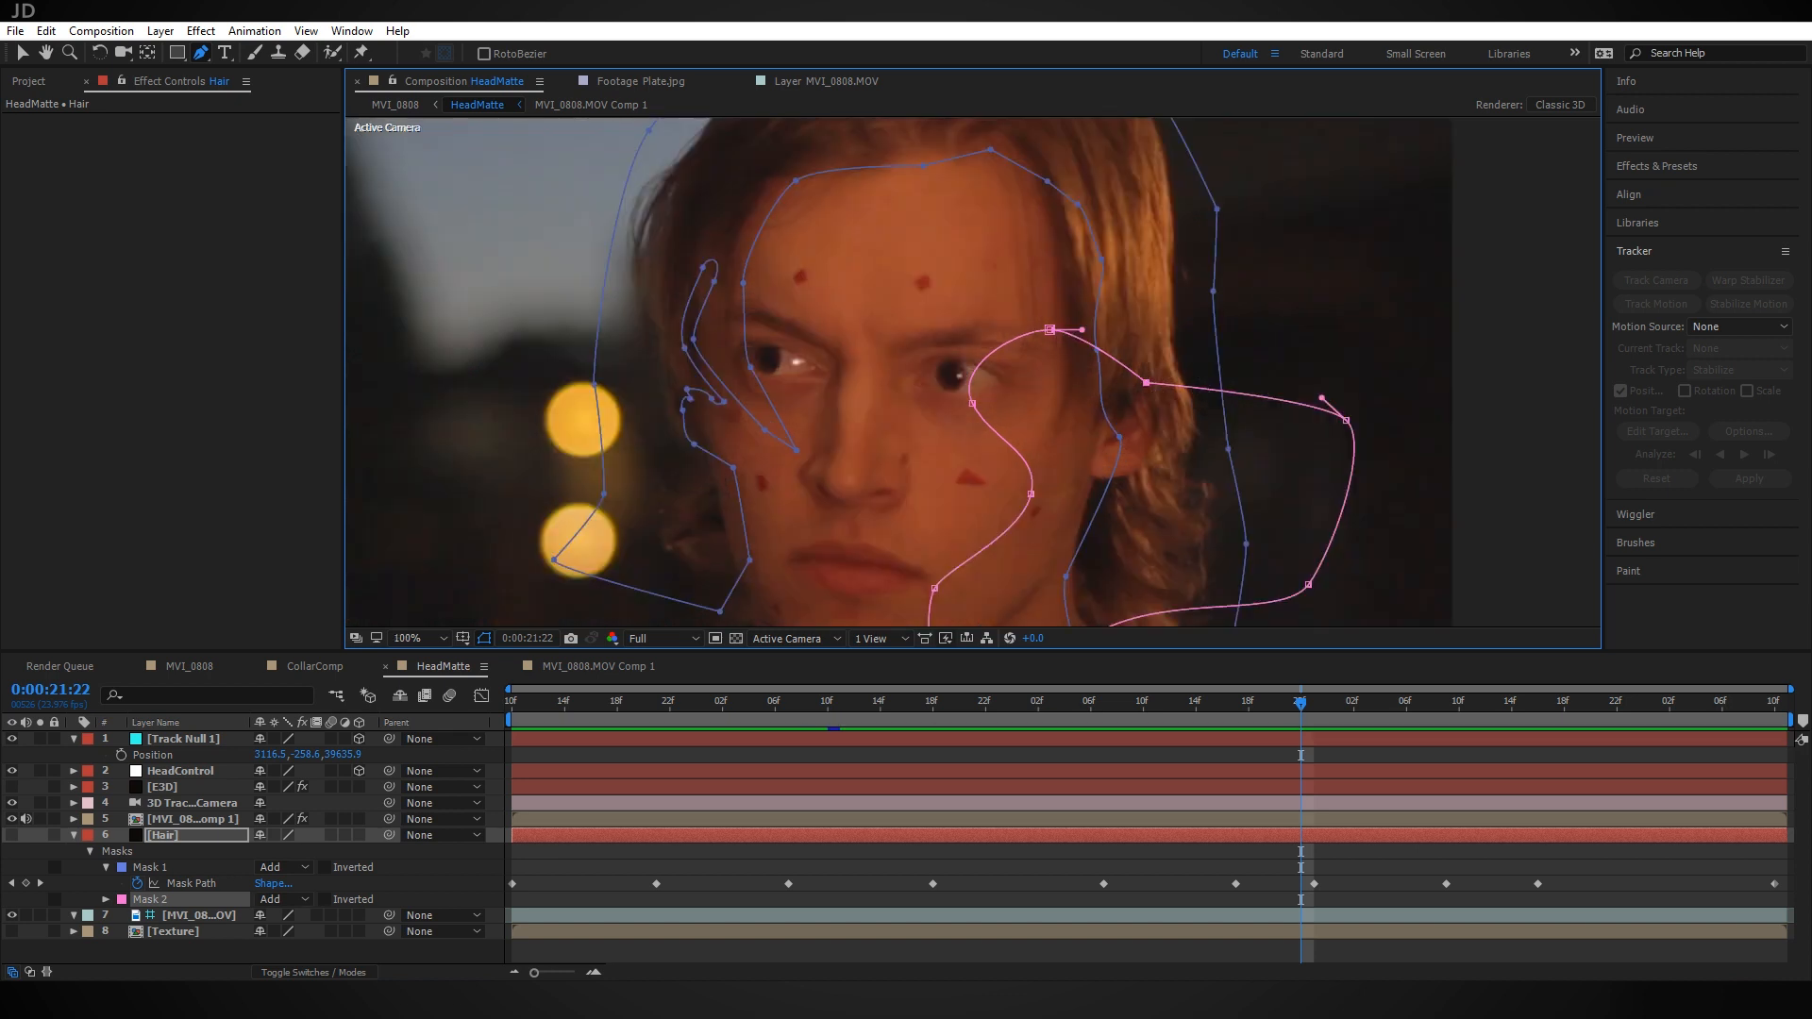
Make the Hair layer visible, solo it and display it against the transparency grid
left_click(22, 54)
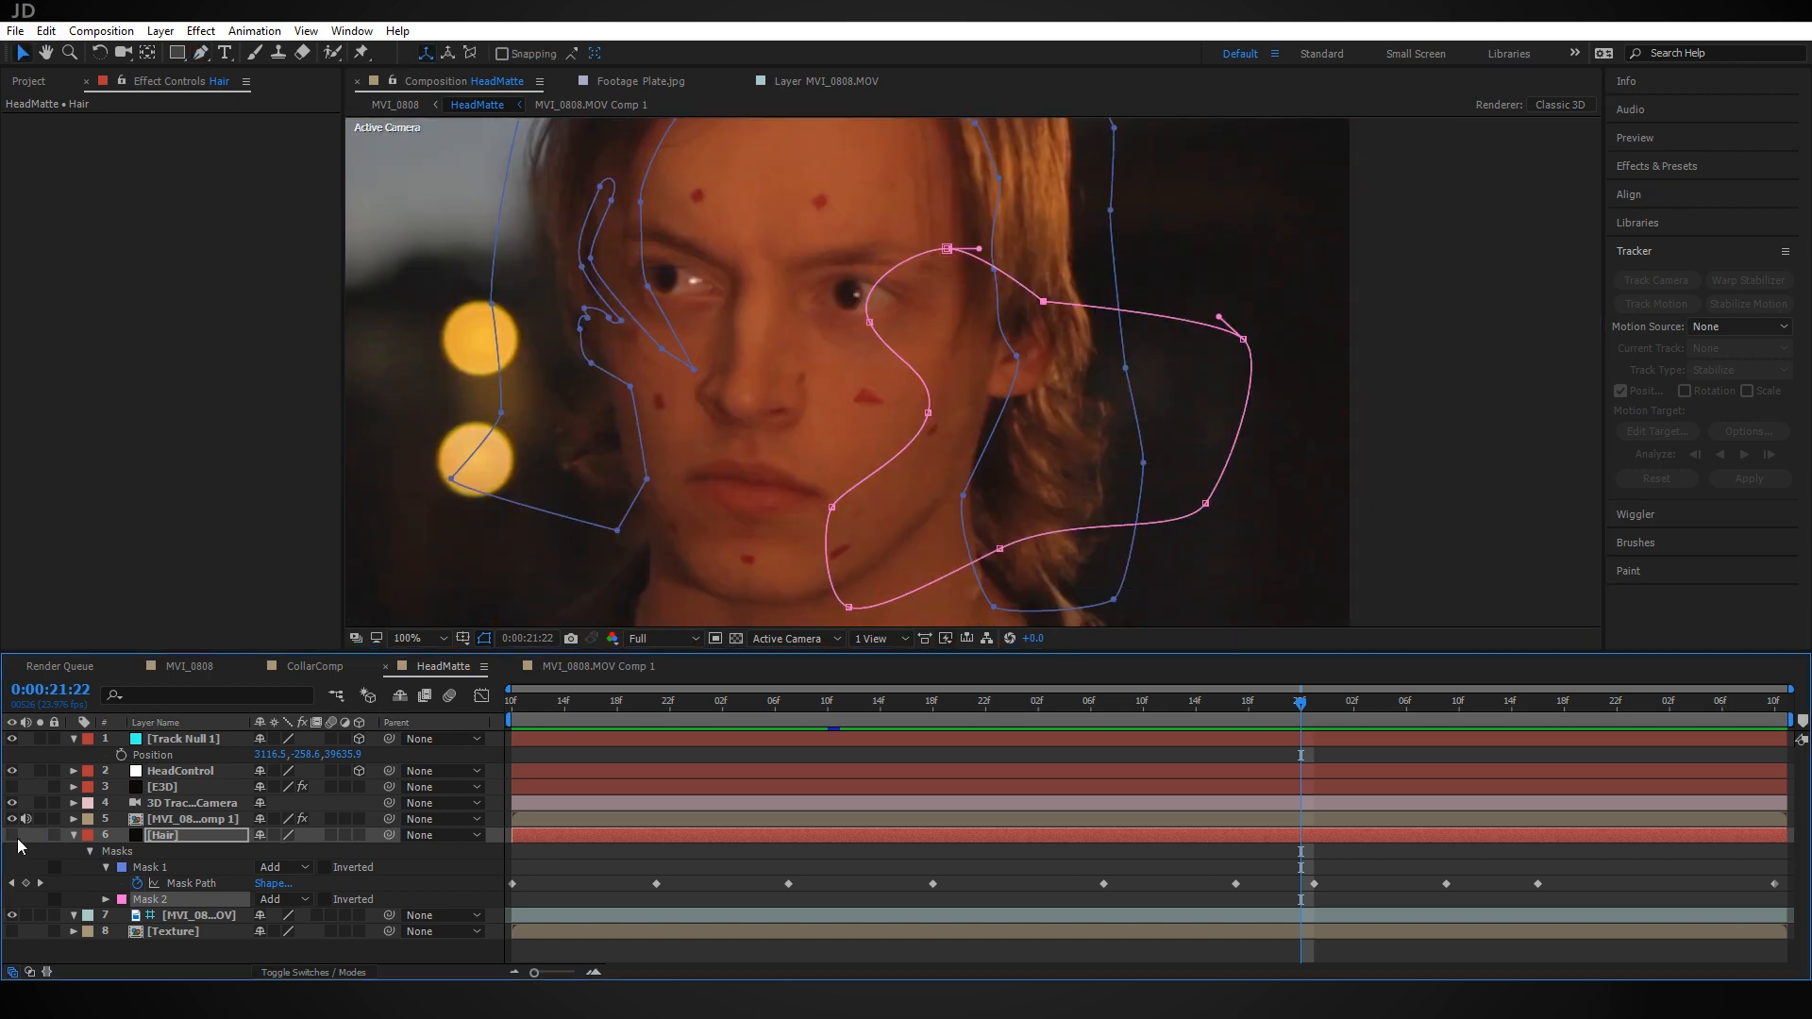
left_click(11, 835)
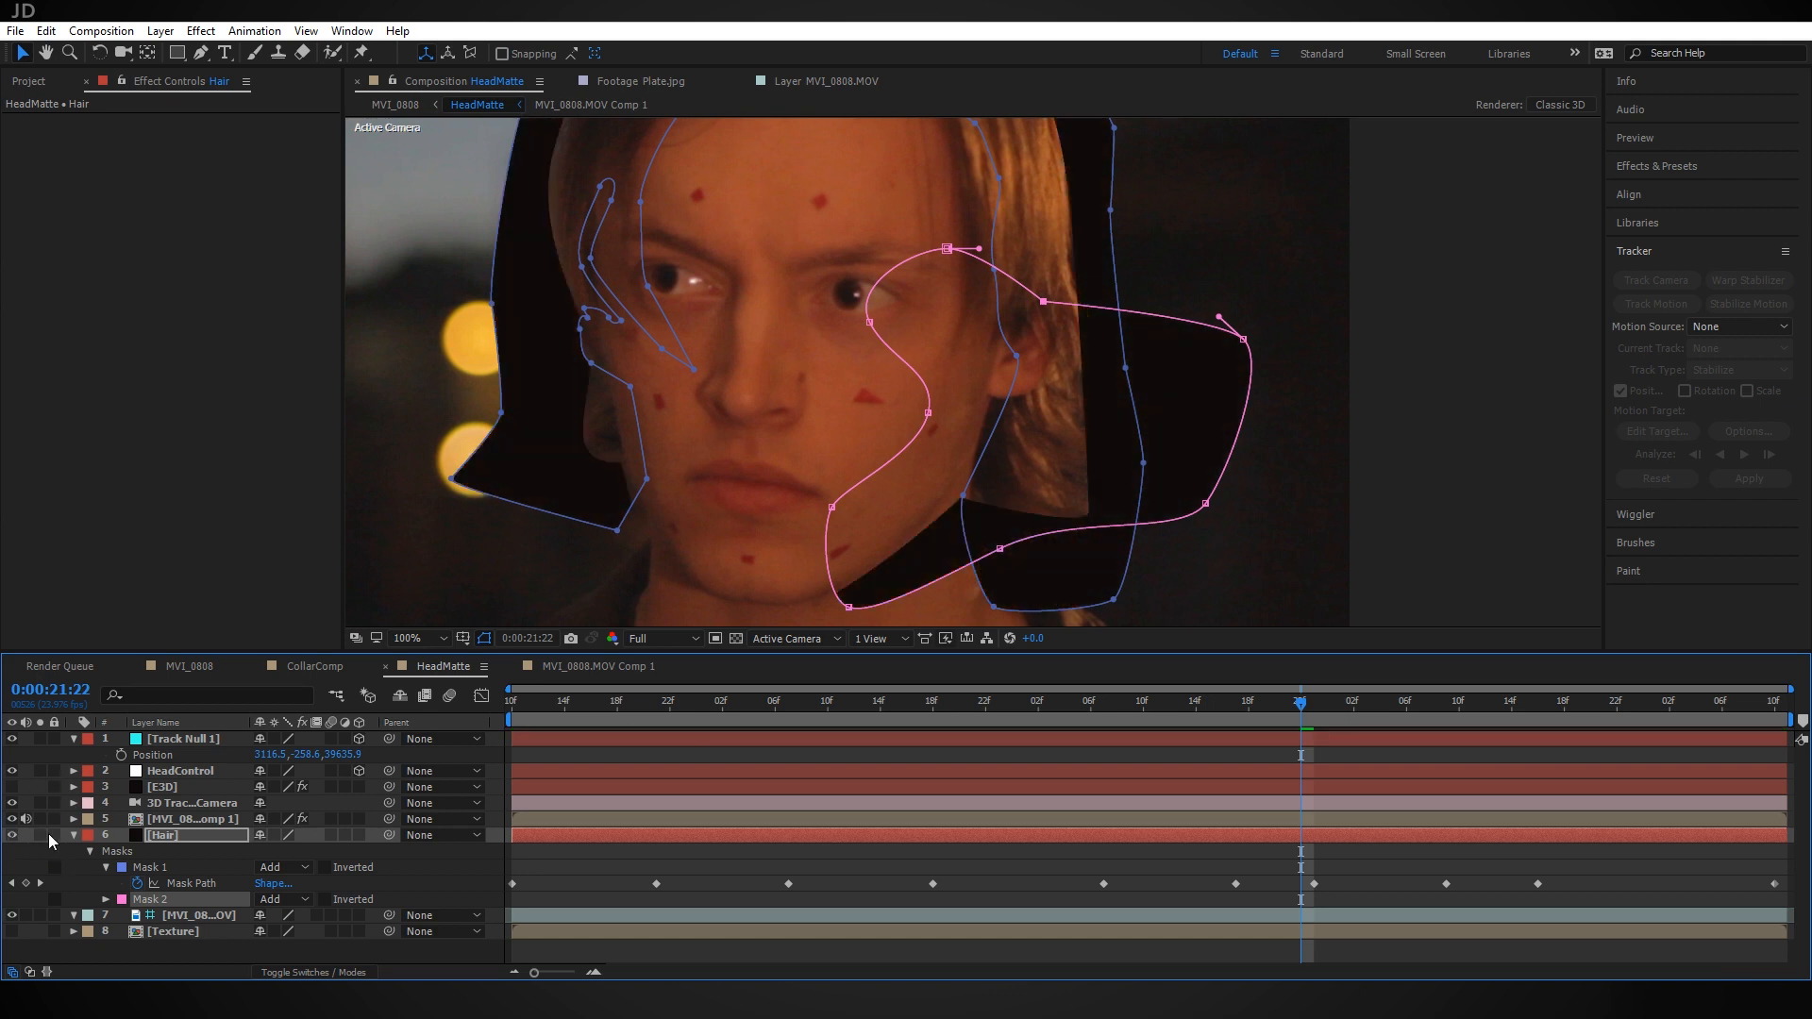
left_click(39, 835)
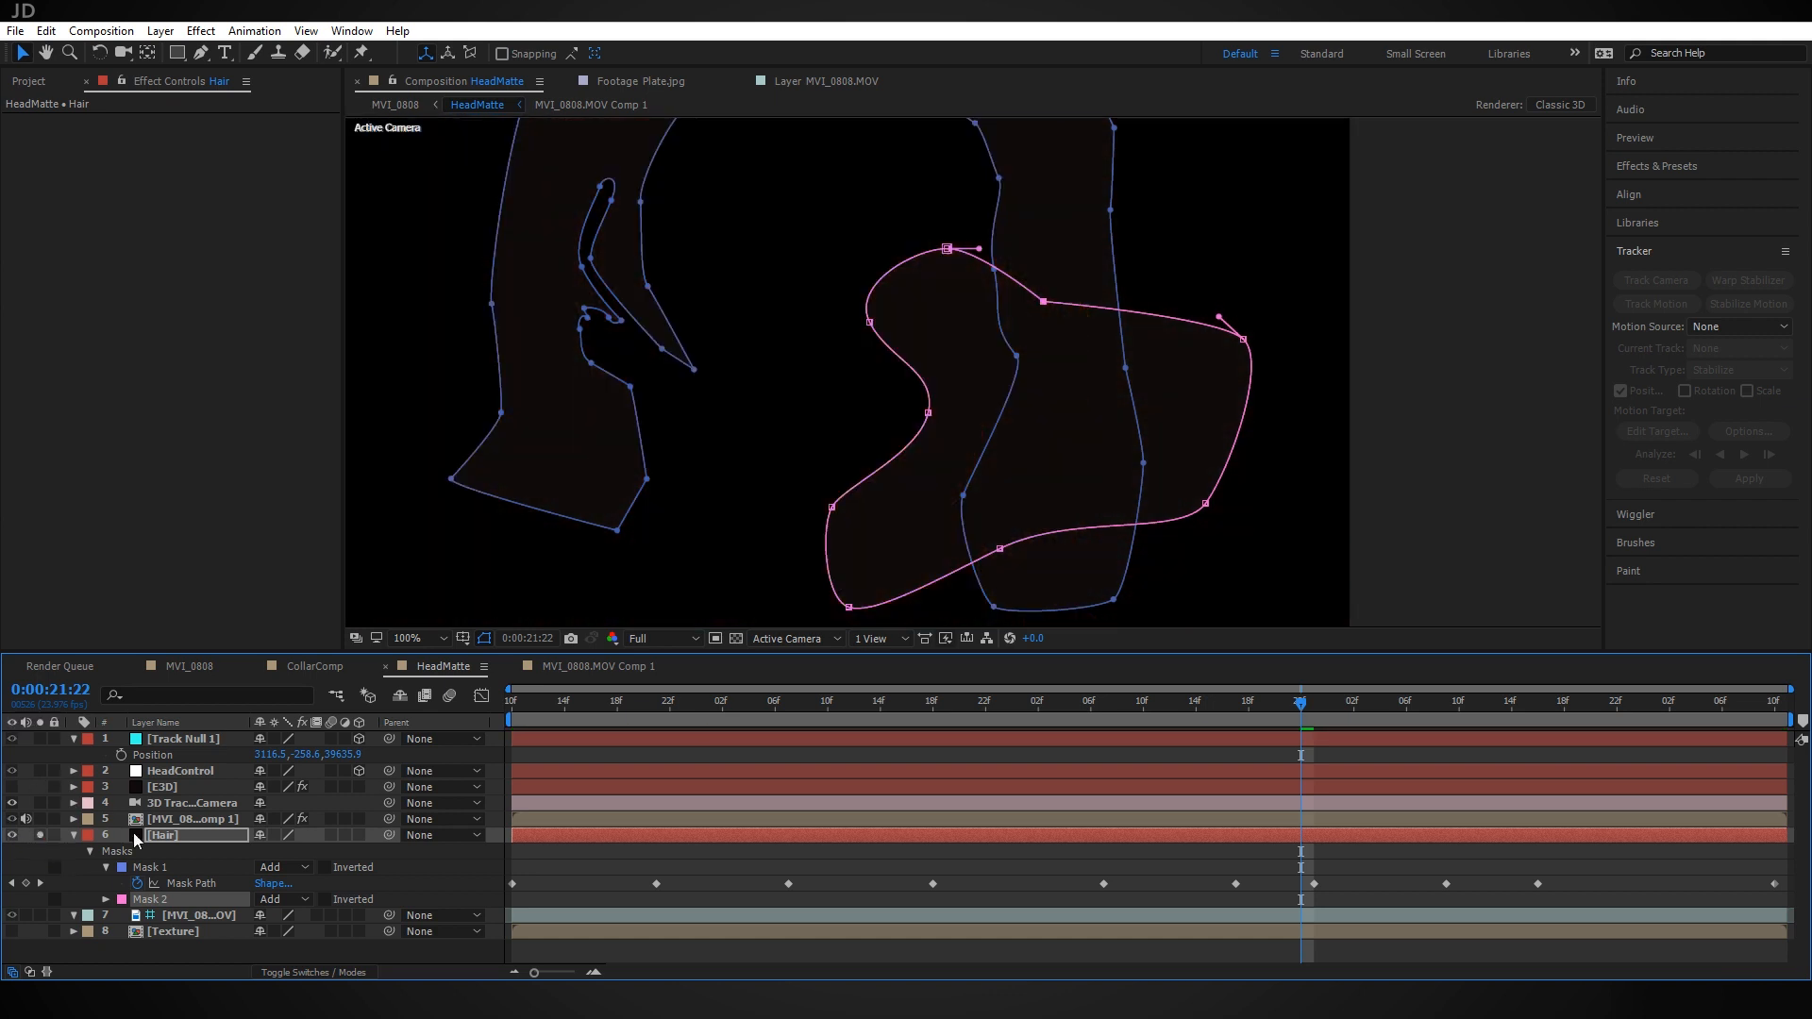
left_click(737, 640)
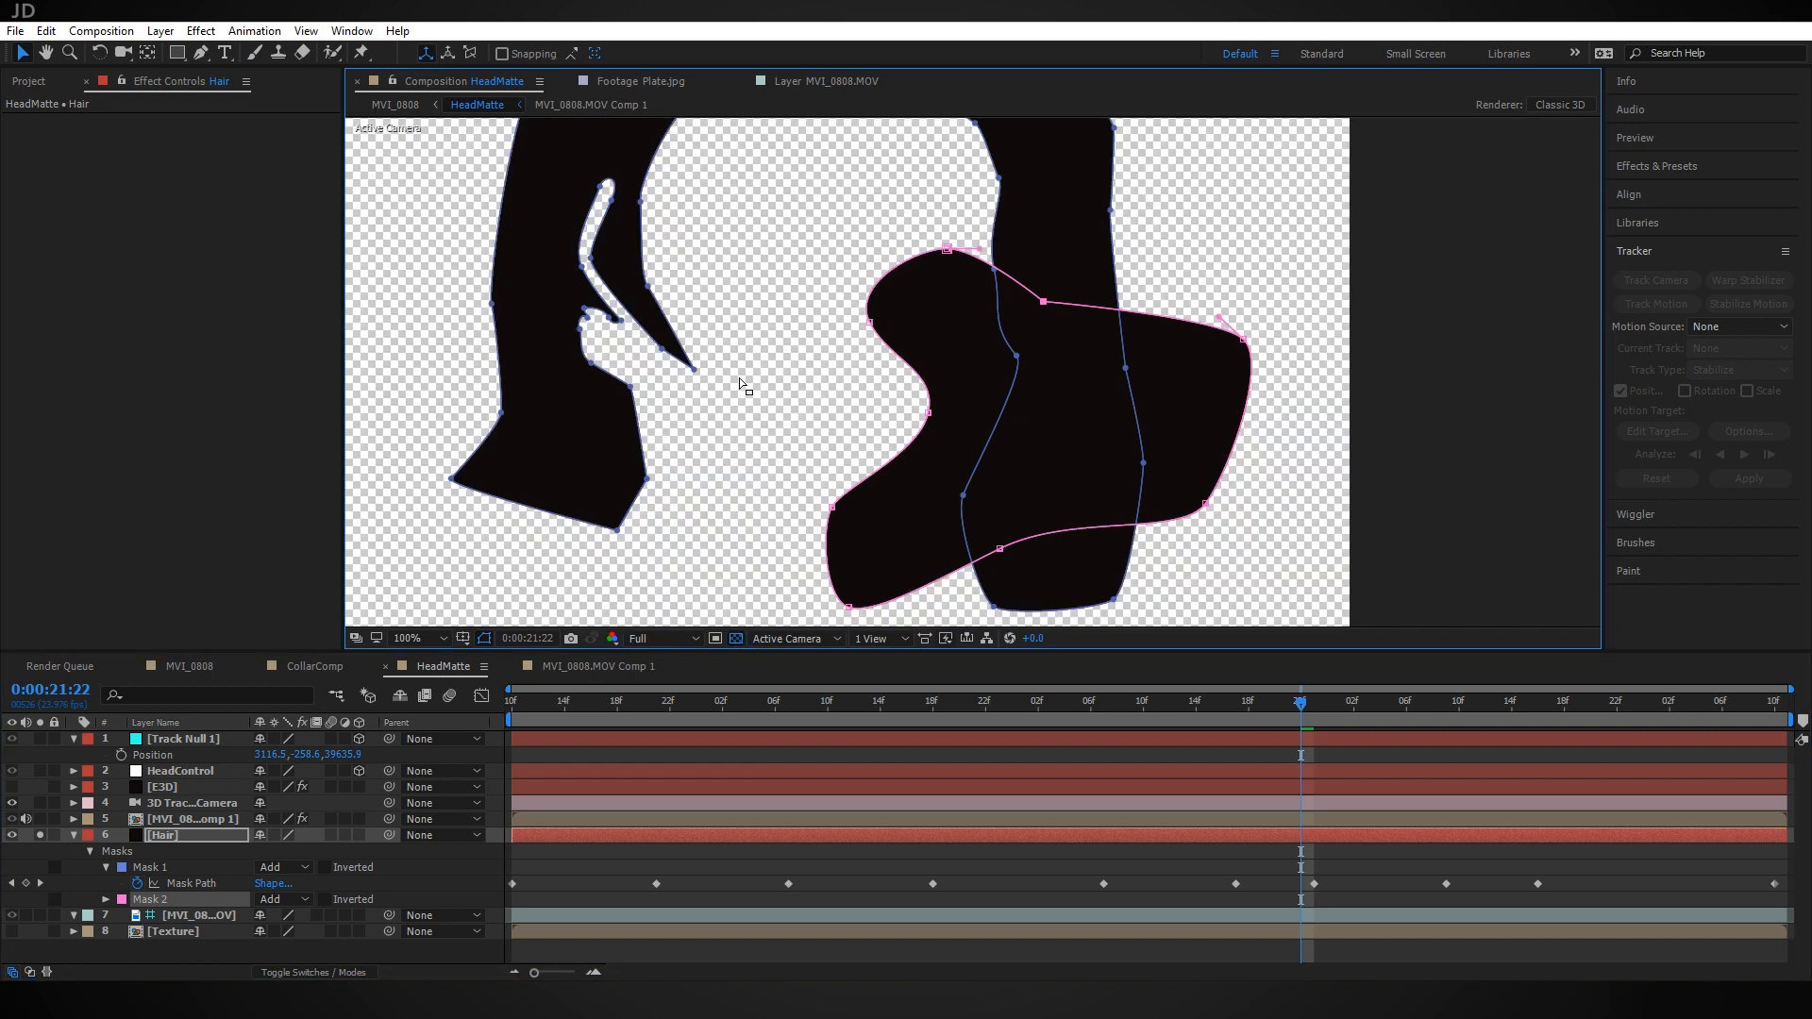
Set Mask 2's mode to Intersect
key("comma")
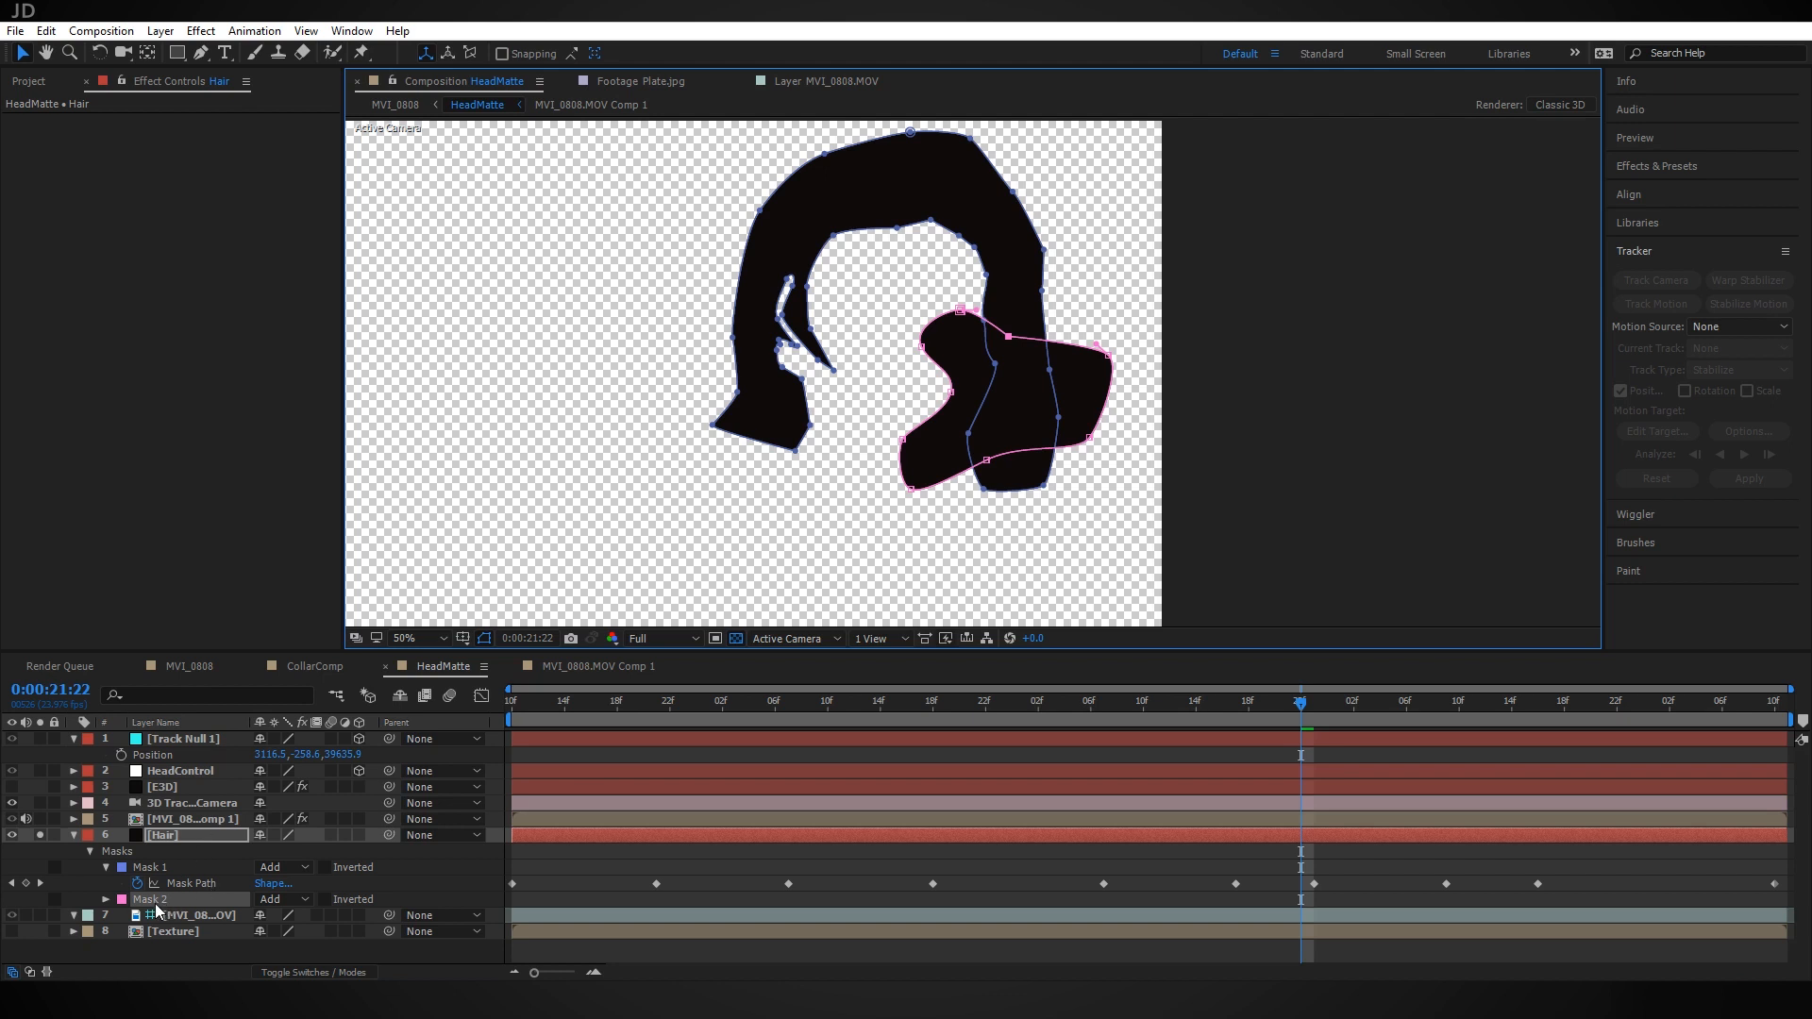
left_click(286, 899)
left_click(318, 819)
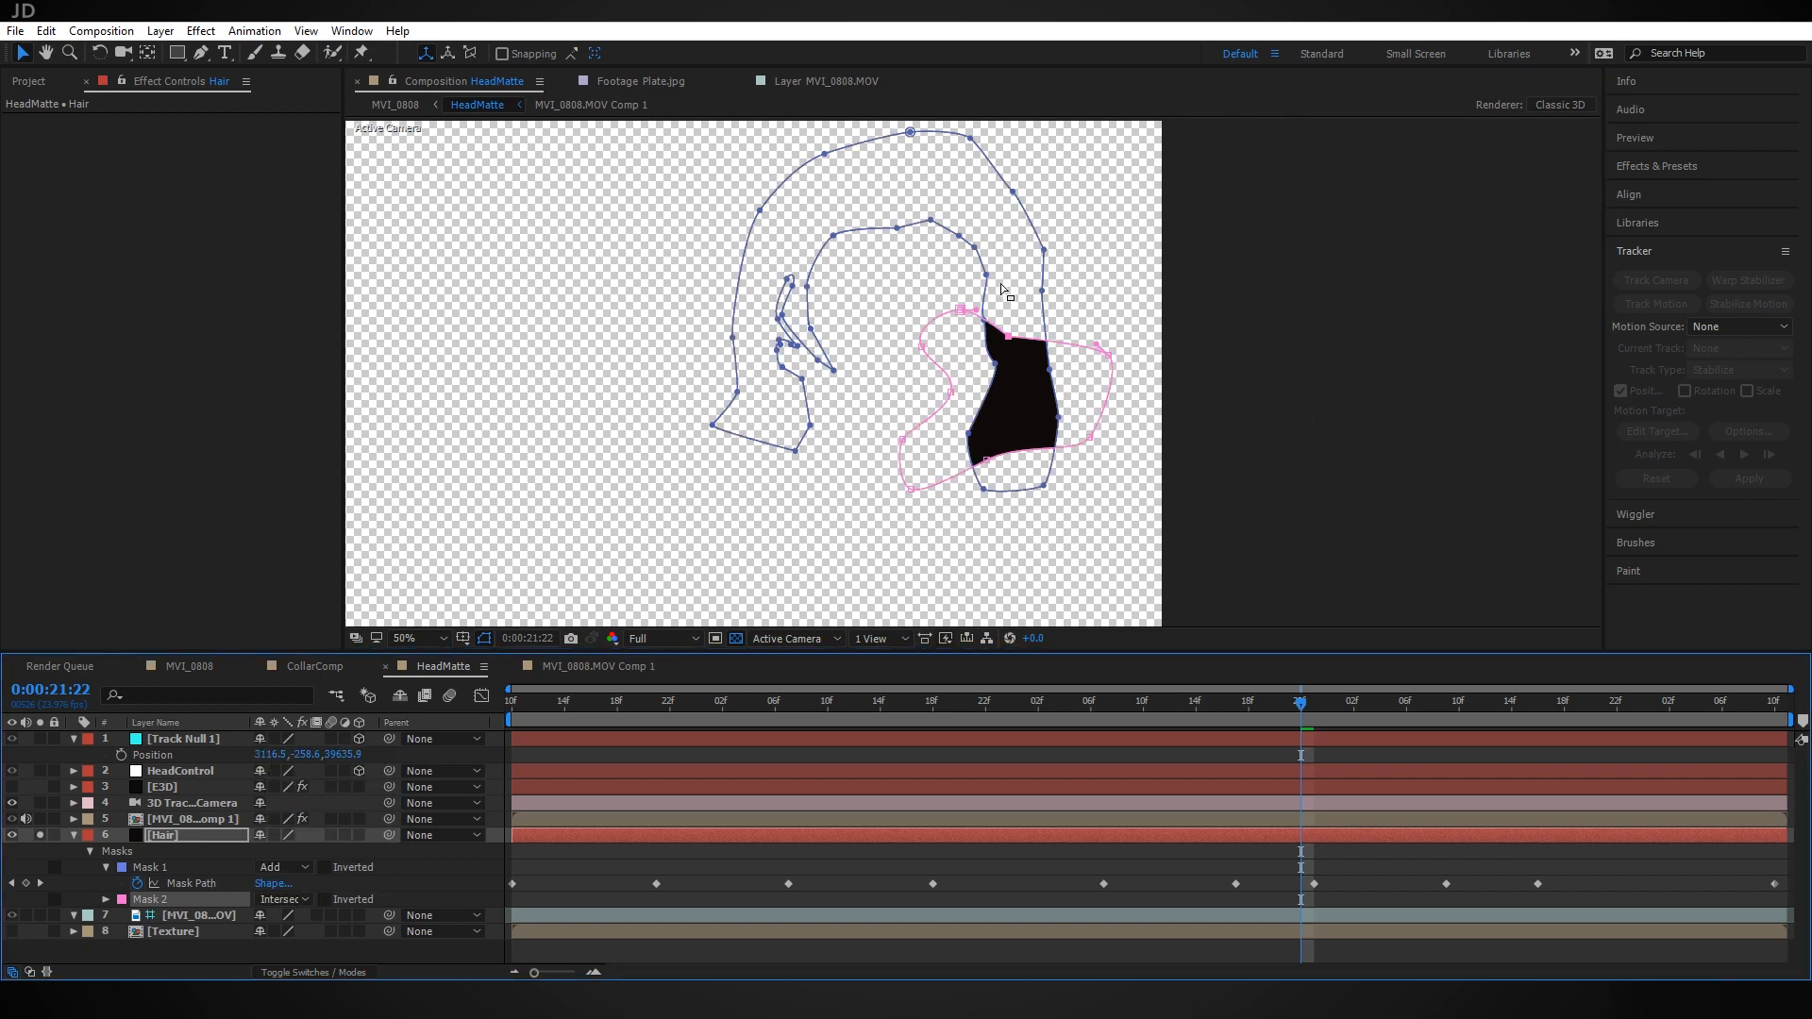
scroll(1092, 452, "up", 2)
left_click_drag(1108, 445, 930, 349)
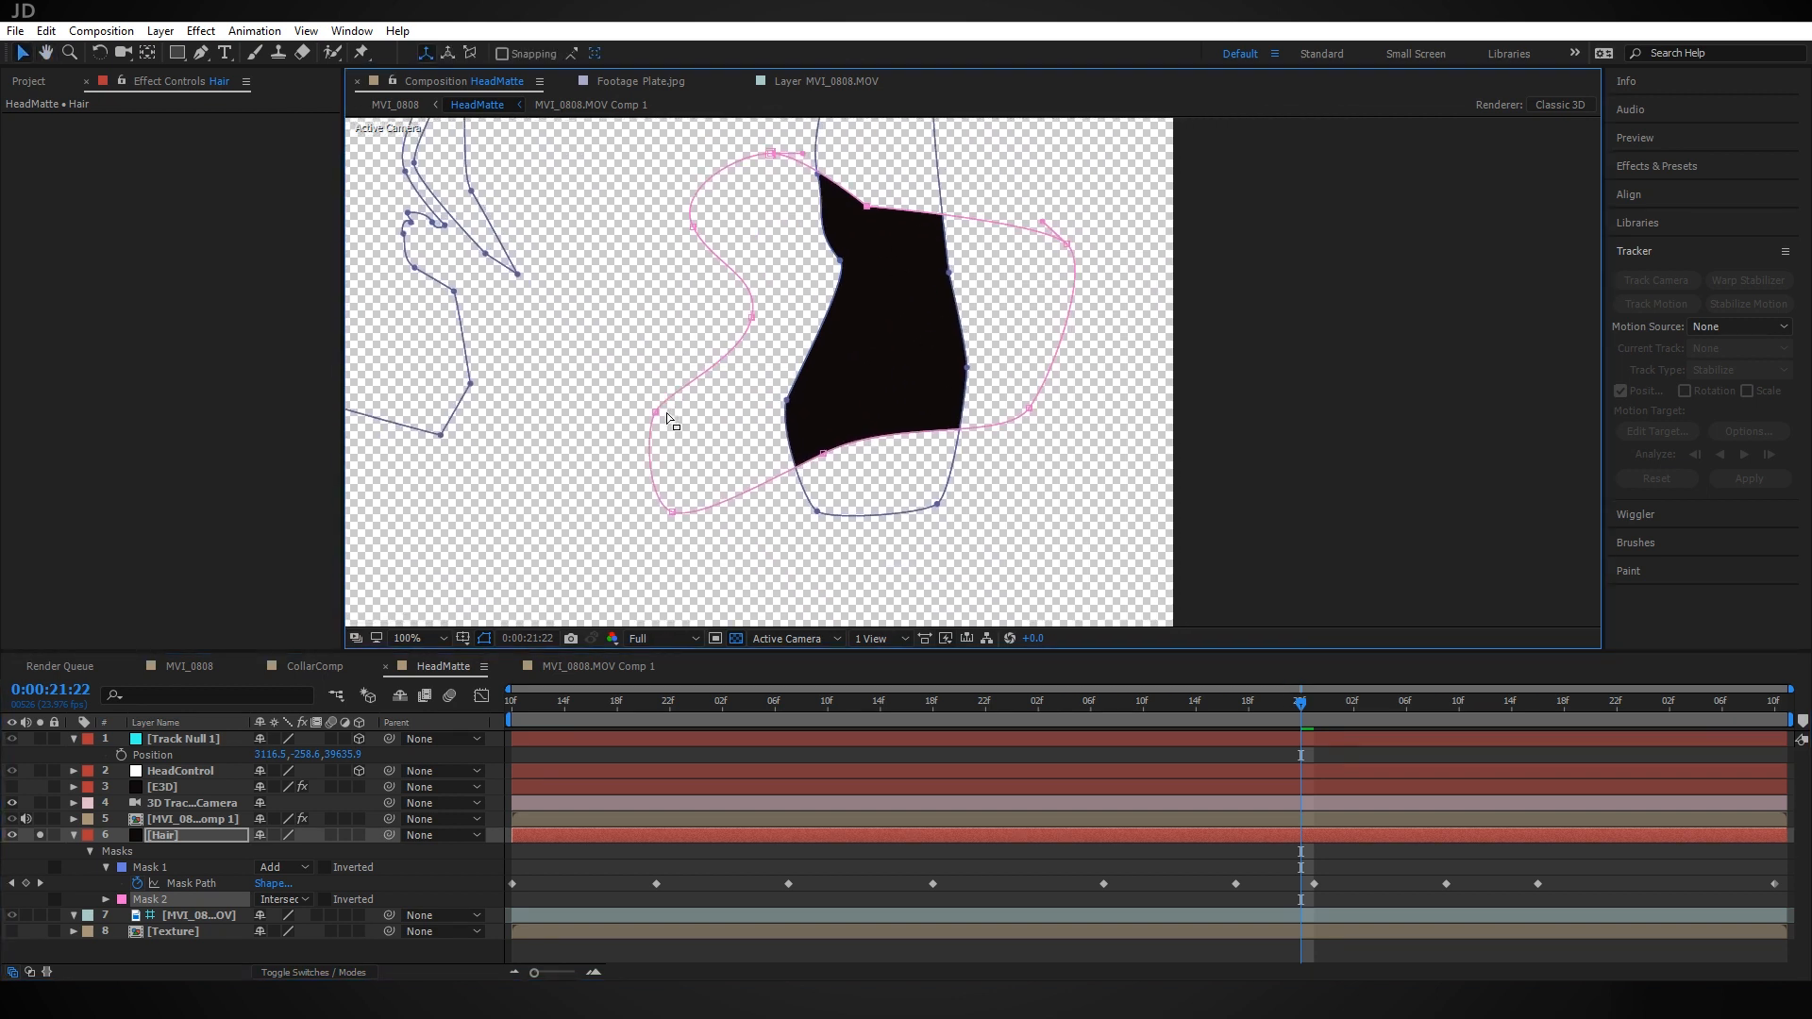
Reveal all of Hair's mask properties and keyframe Mask 2's Mask Expansion at -121 pixels at 0:00:20:04
left_click(204, 836)
key("m")
key("m")
scroll(297, 920, "down", 2)
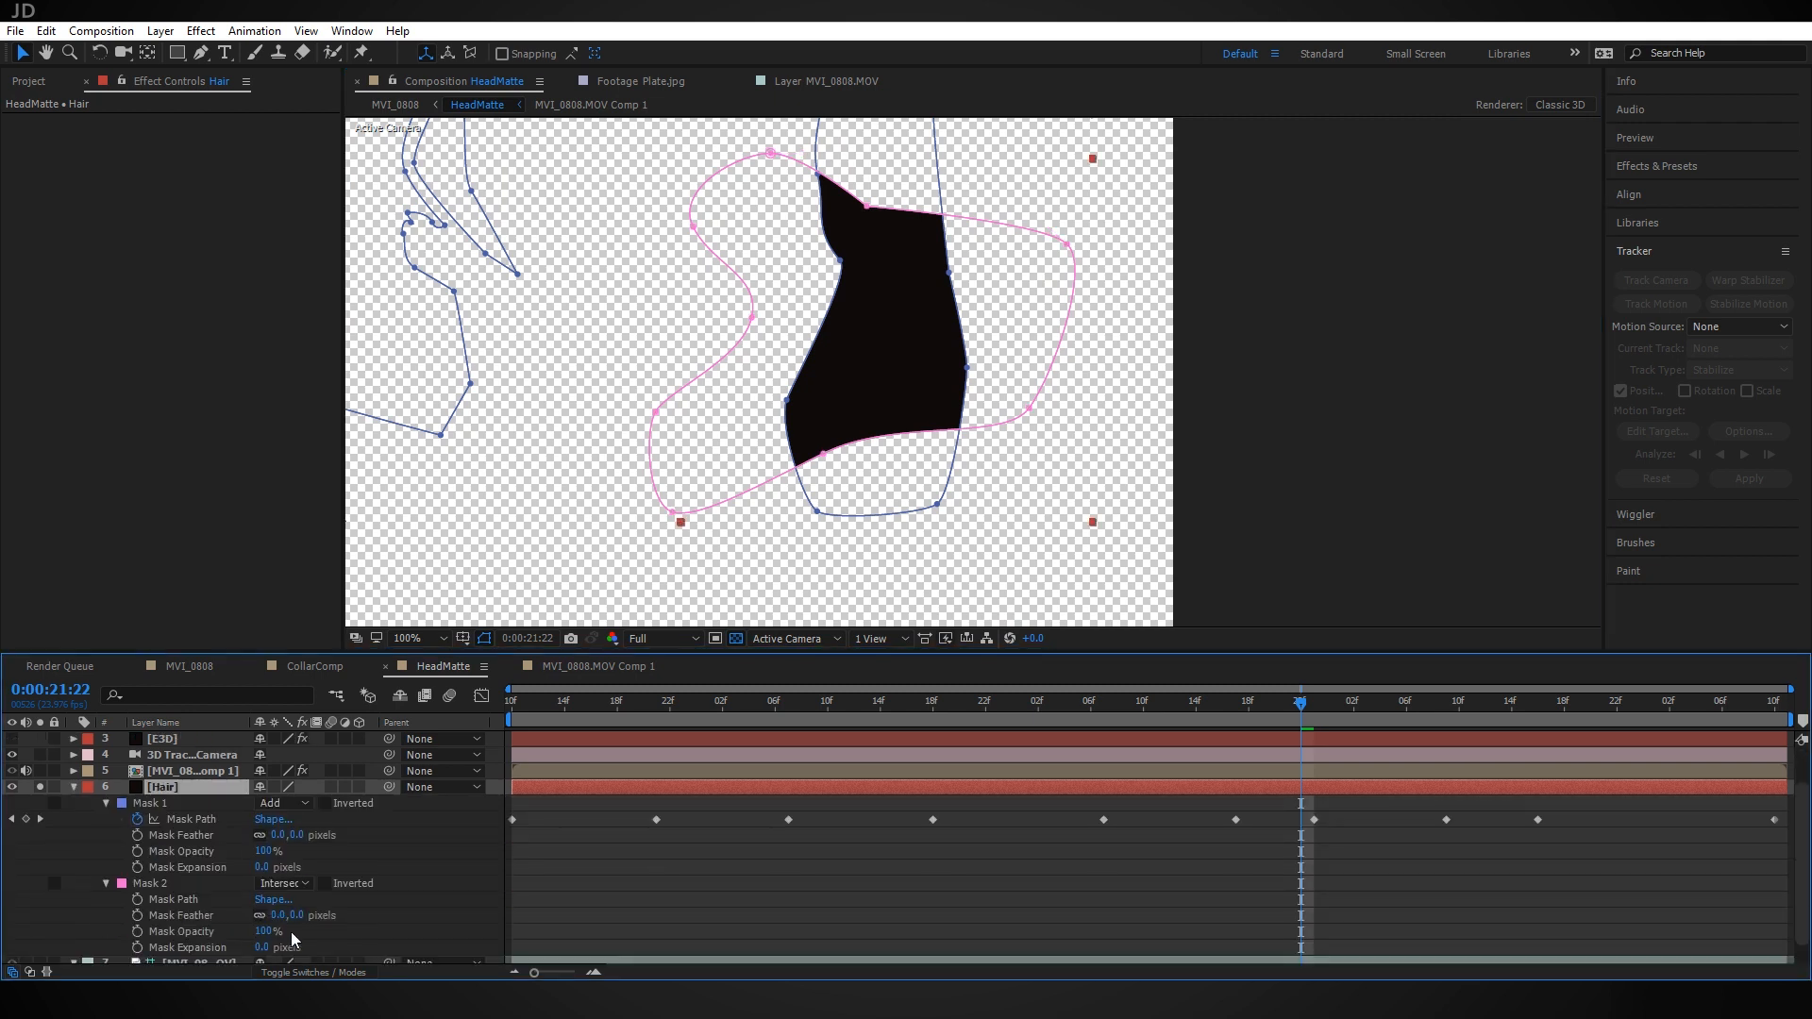
left_click(147, 888)
left_click_drag(1300, 703, 747, 715)
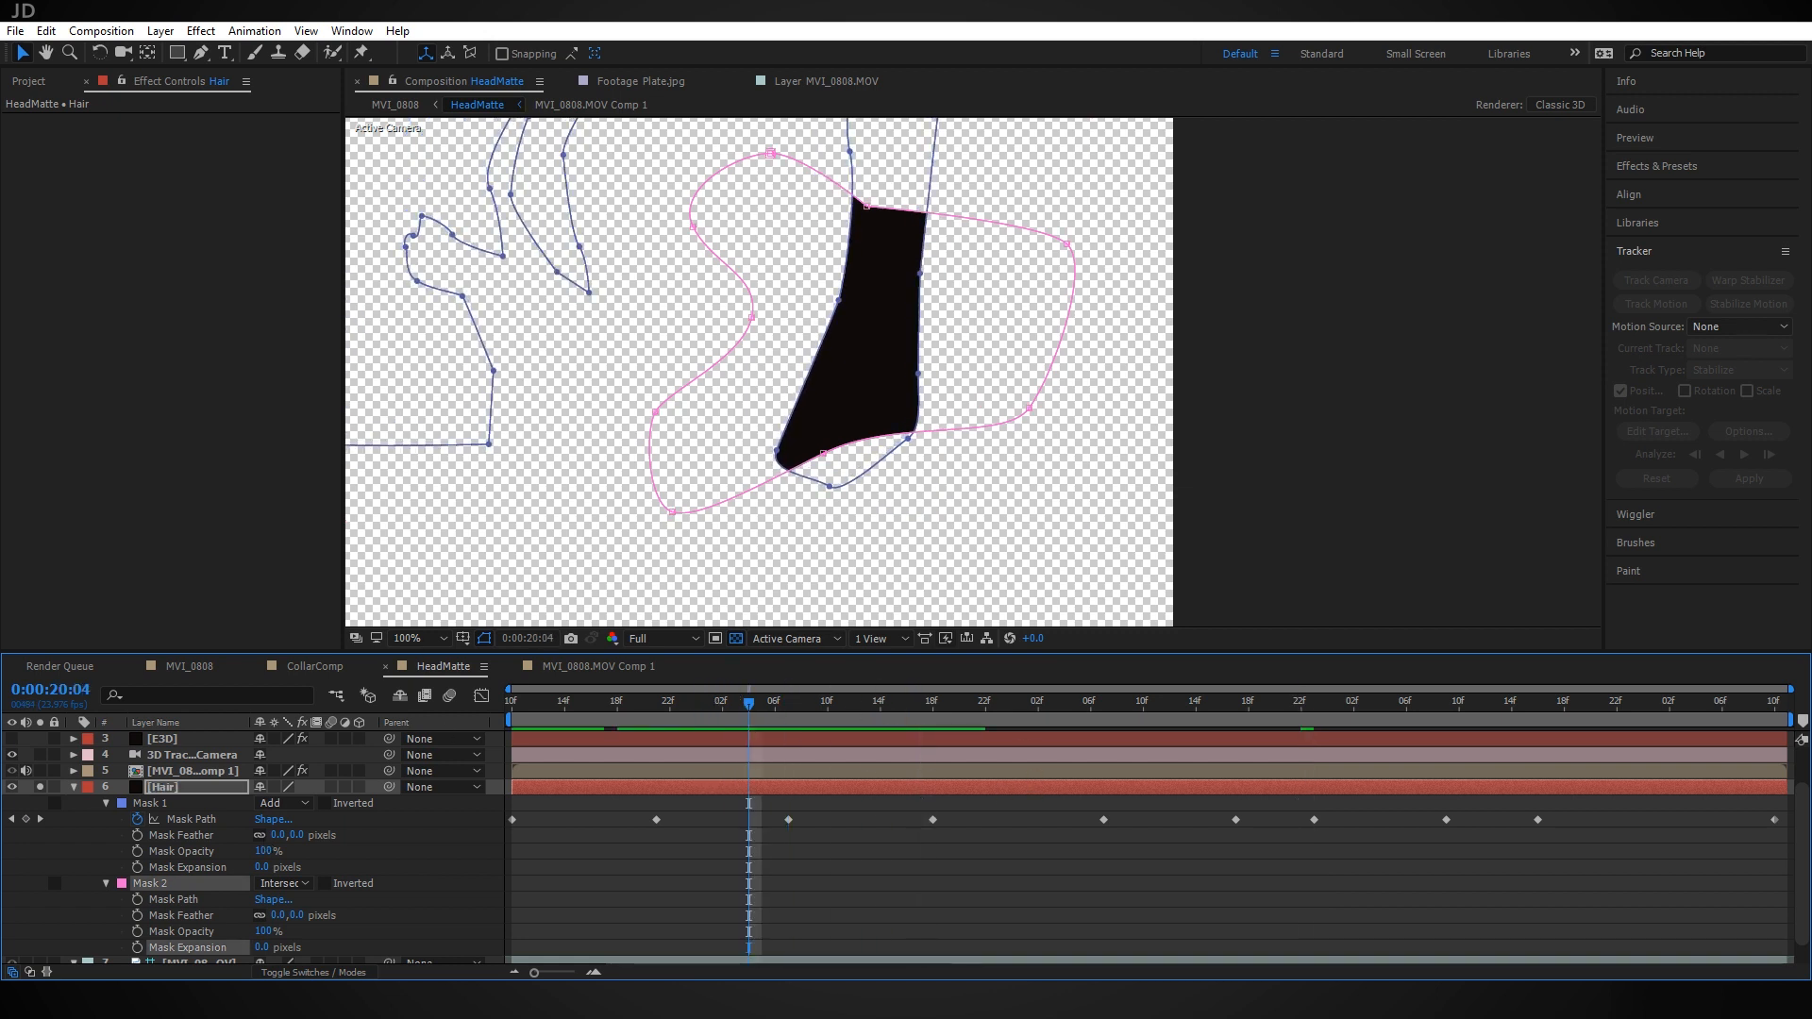
left_click(136, 948)
left_click_drag(264, 951, 153, 947)
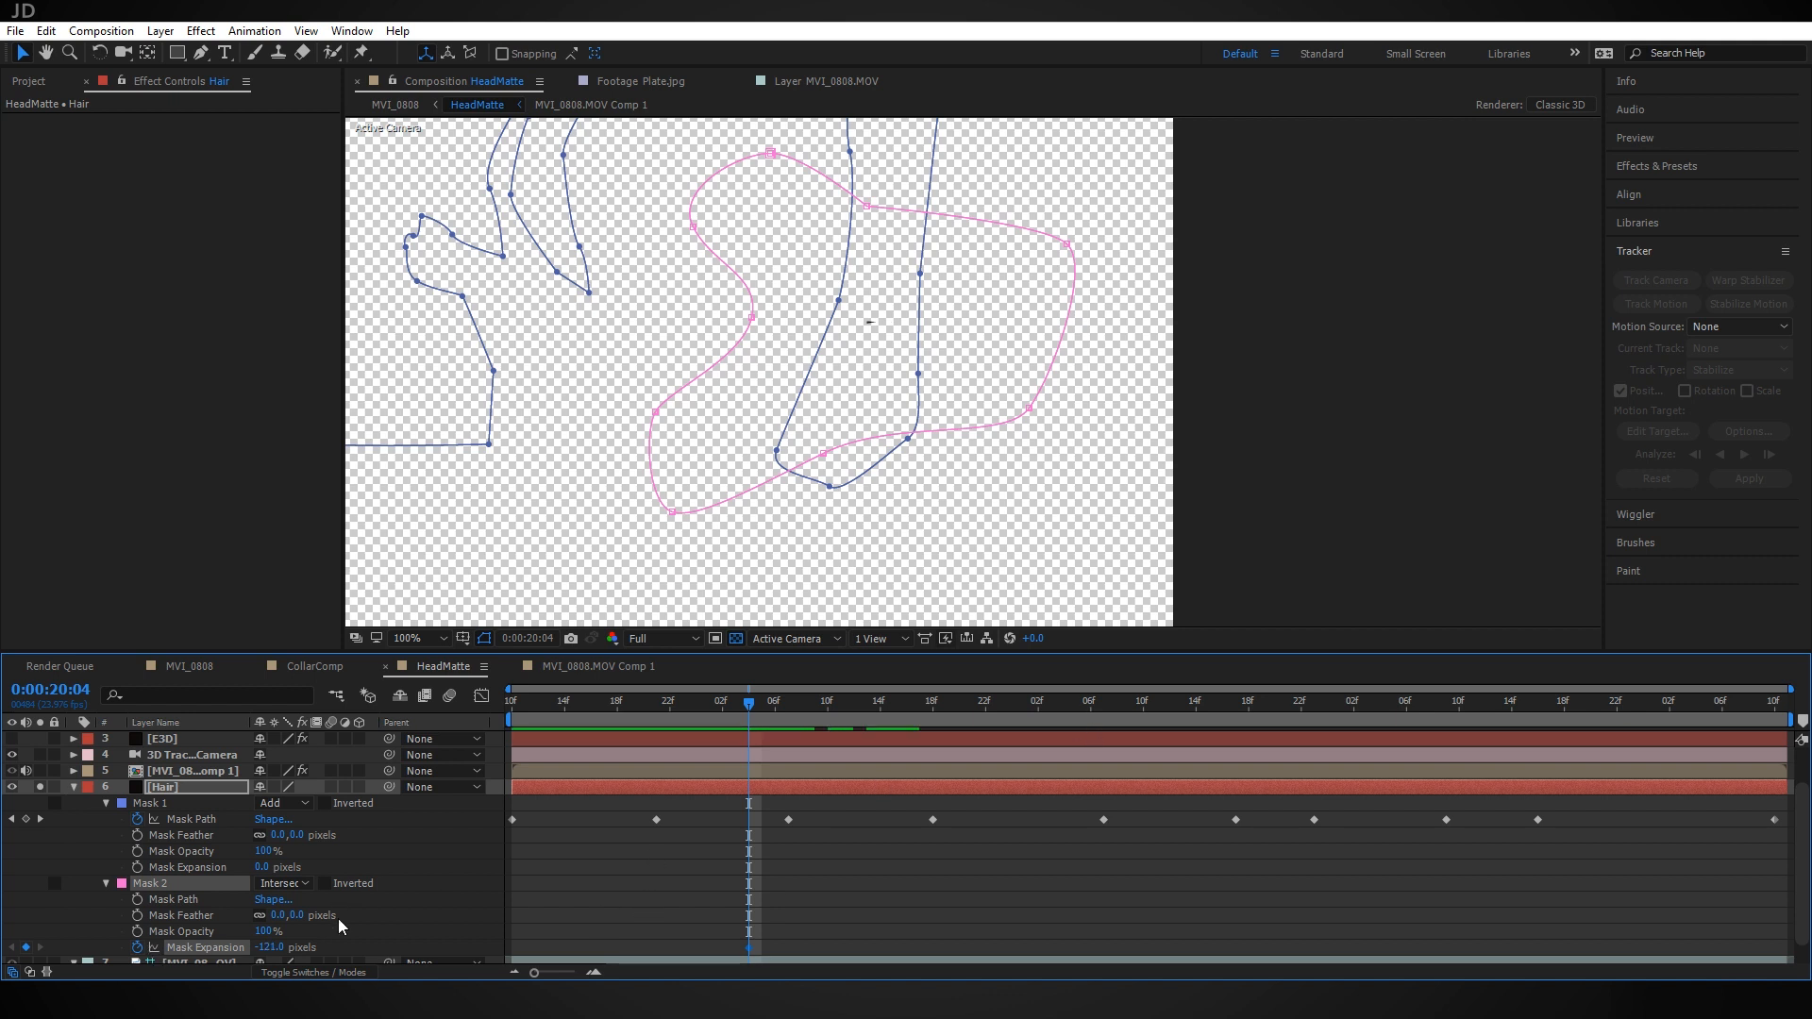
left_click_drag(276, 951, 272, 946)
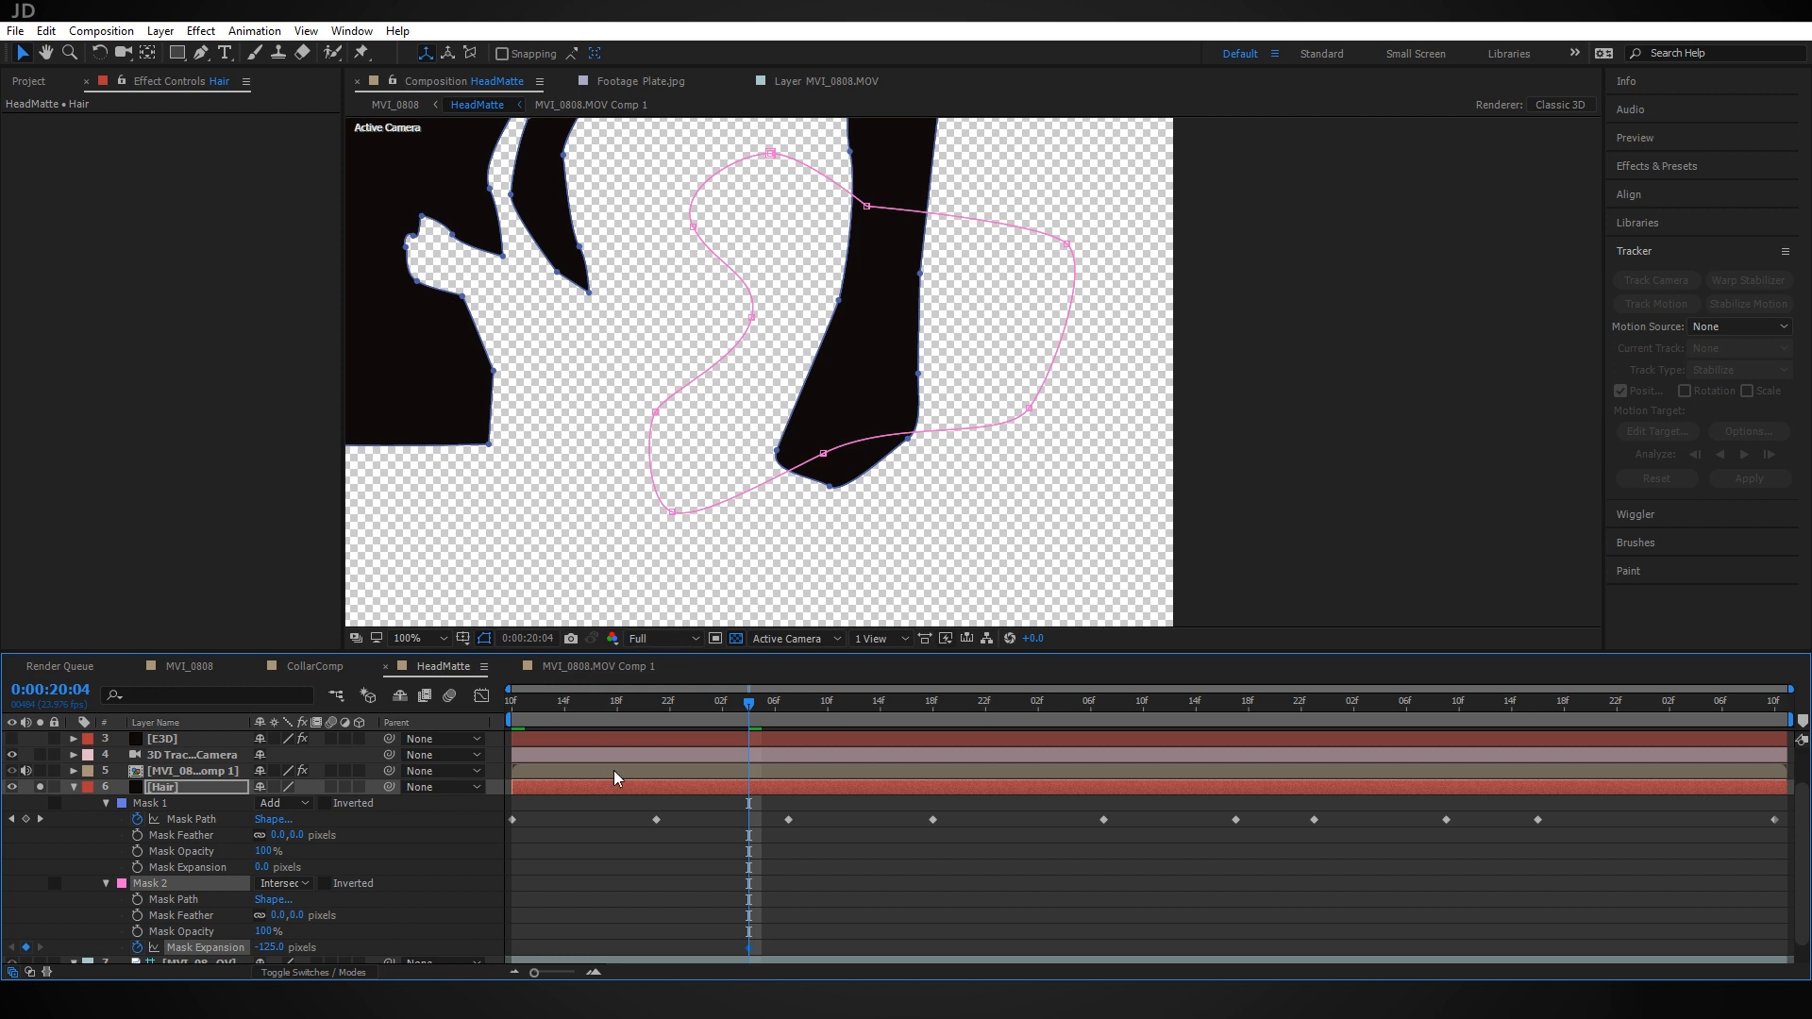
key("ctrl+z")
At 0:00:22:04, raise Mask 2's Mask Expansion beyond 309 pixels and check the reveal's growth across the hair
left_click_drag(756, 704, 1380, 723)
left_click_drag(270, 947, 307, 947)
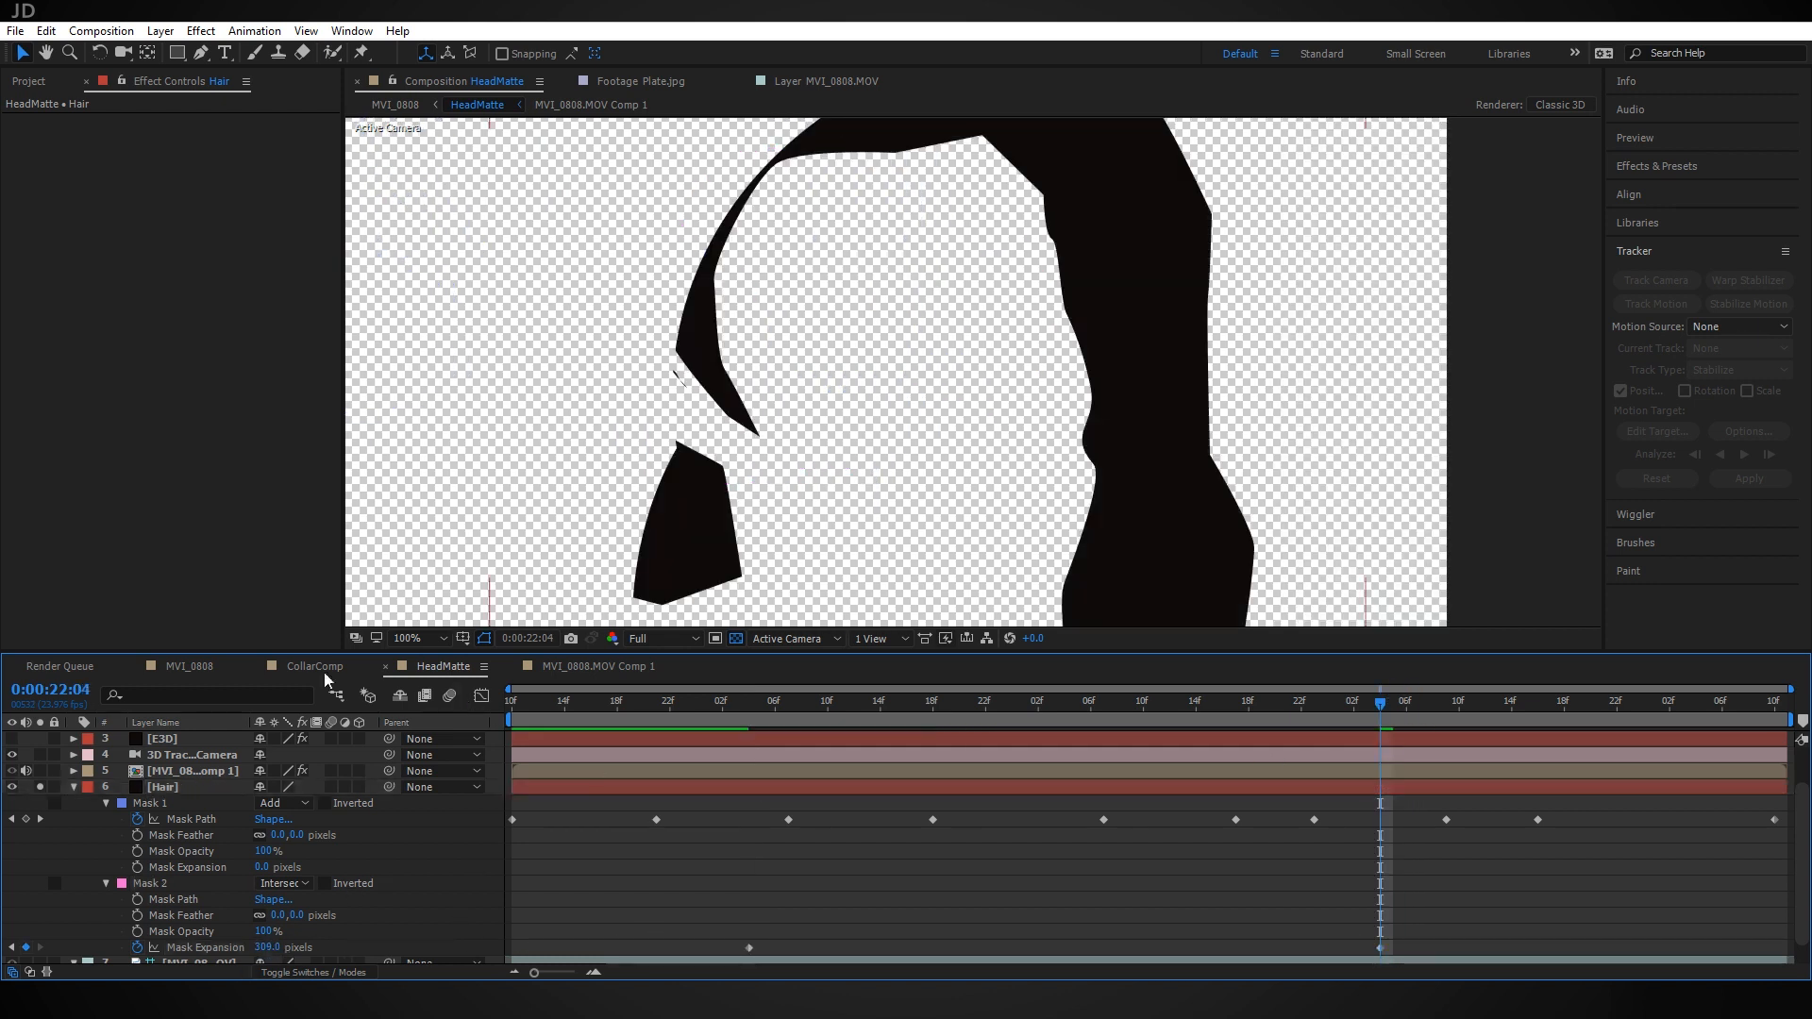
left_click_drag(265, 933, 391, 947)
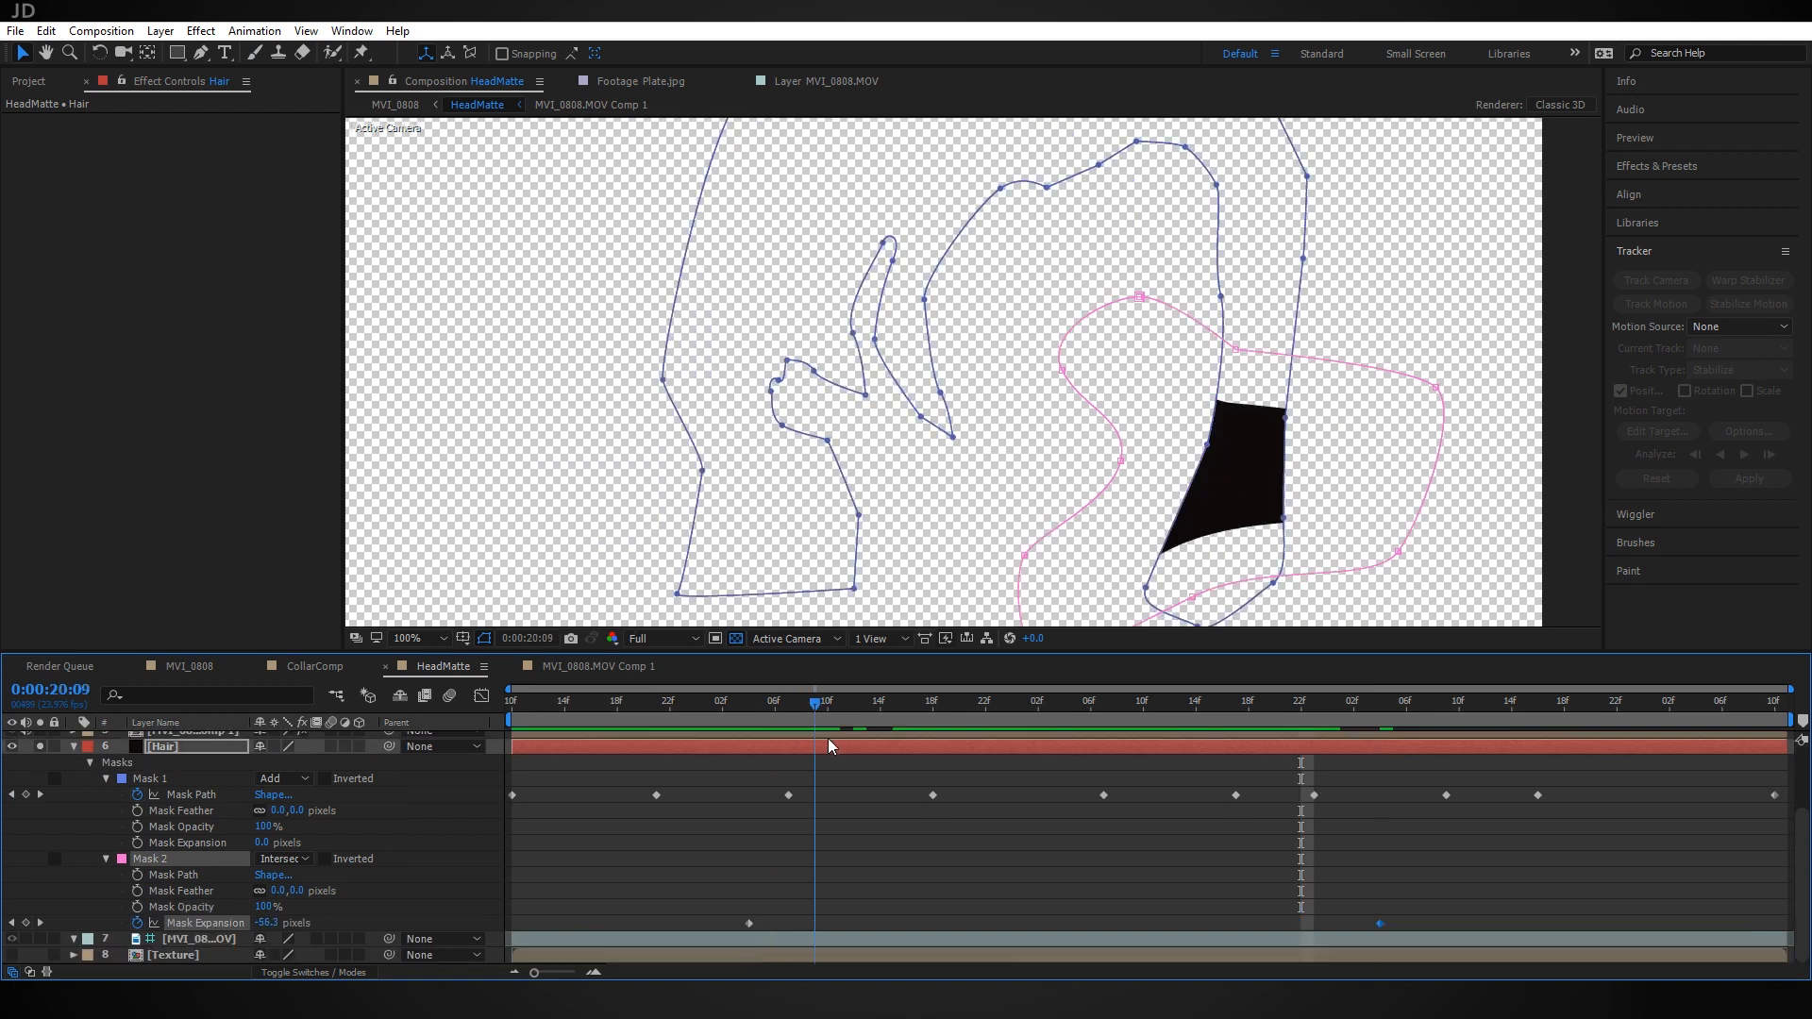
left_click_drag(828, 738, 1012, 717)
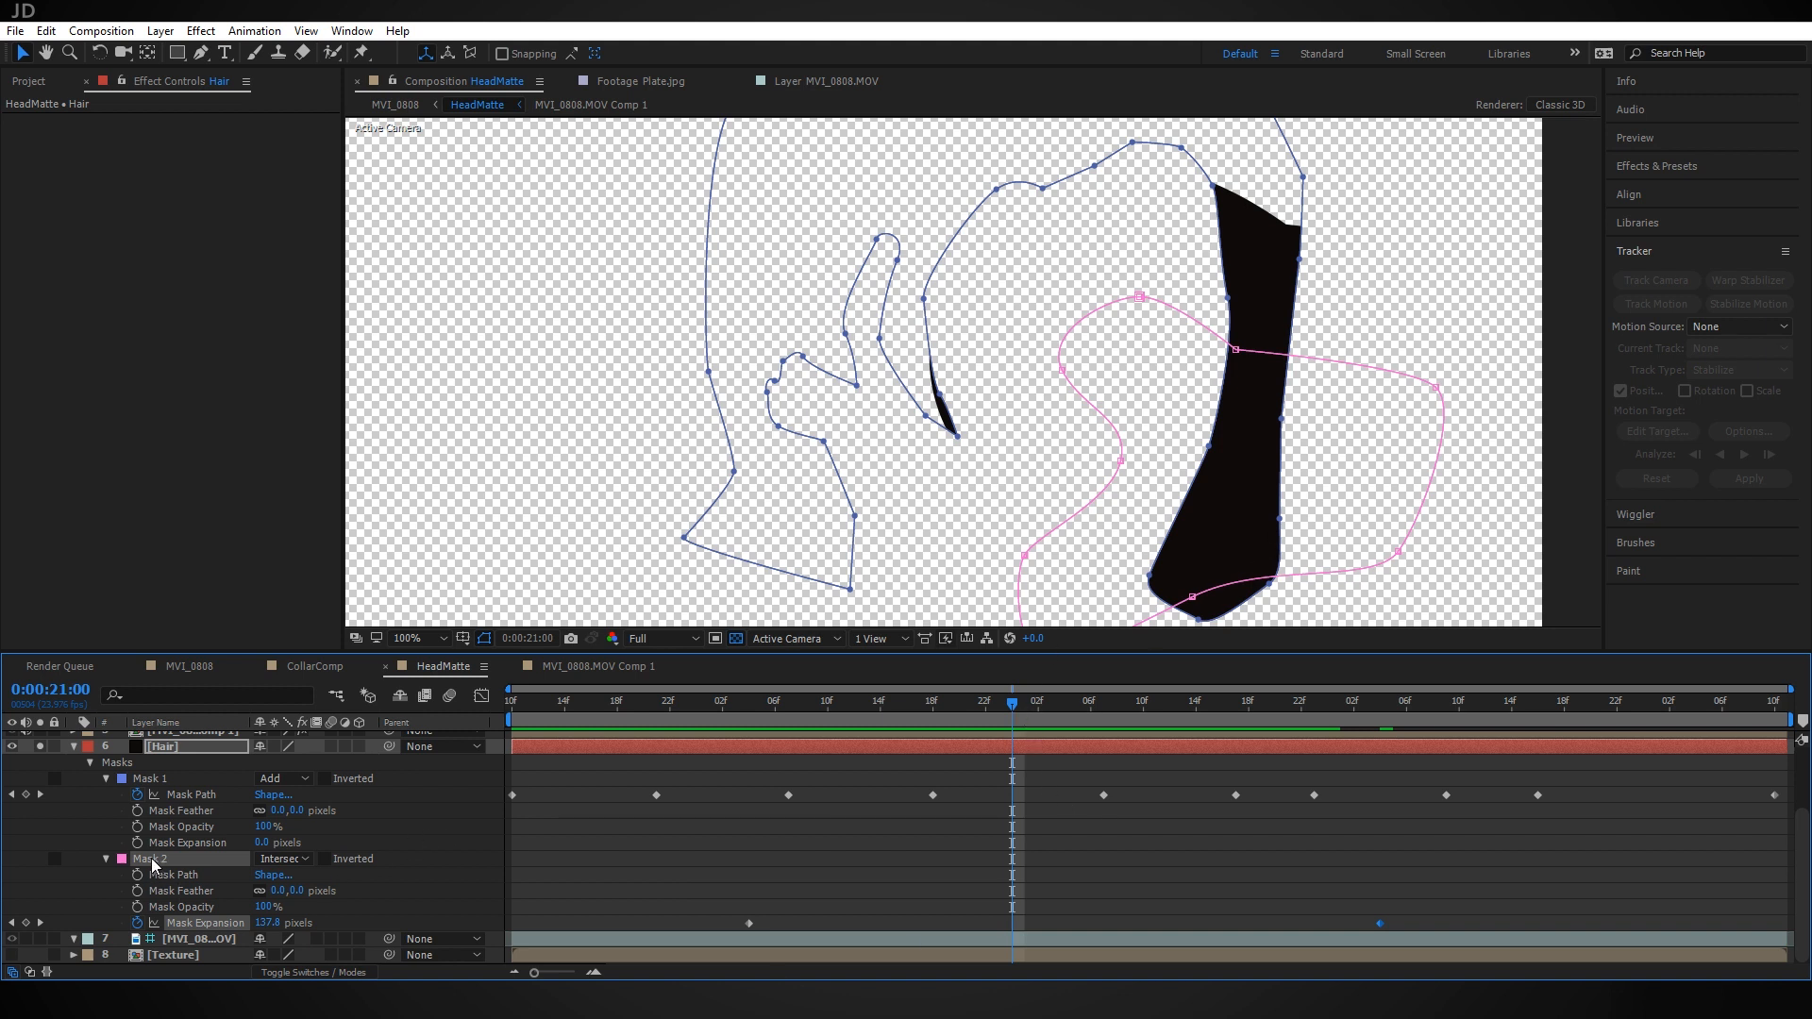
Place Mask 1 below Mask 2, setting Mask 1 to Intersect and Mask 2 to Add
left_click_drag(156, 783, 189, 907)
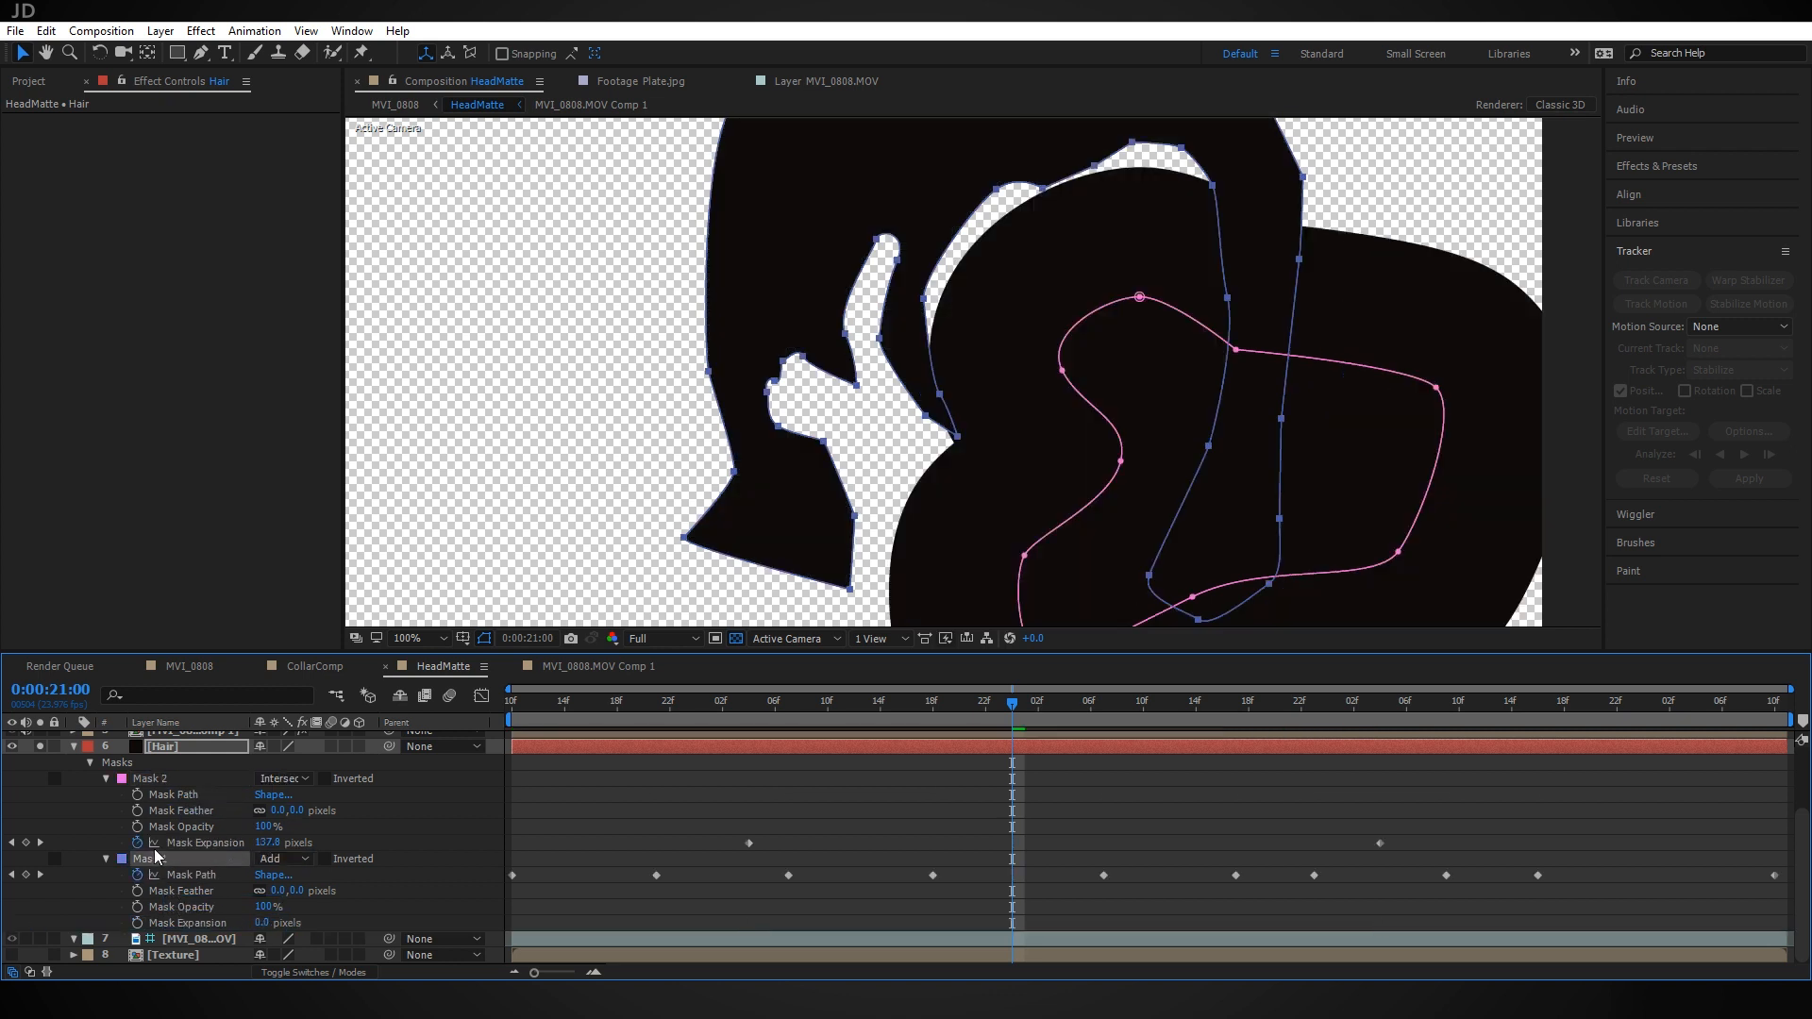
left_click(284, 858)
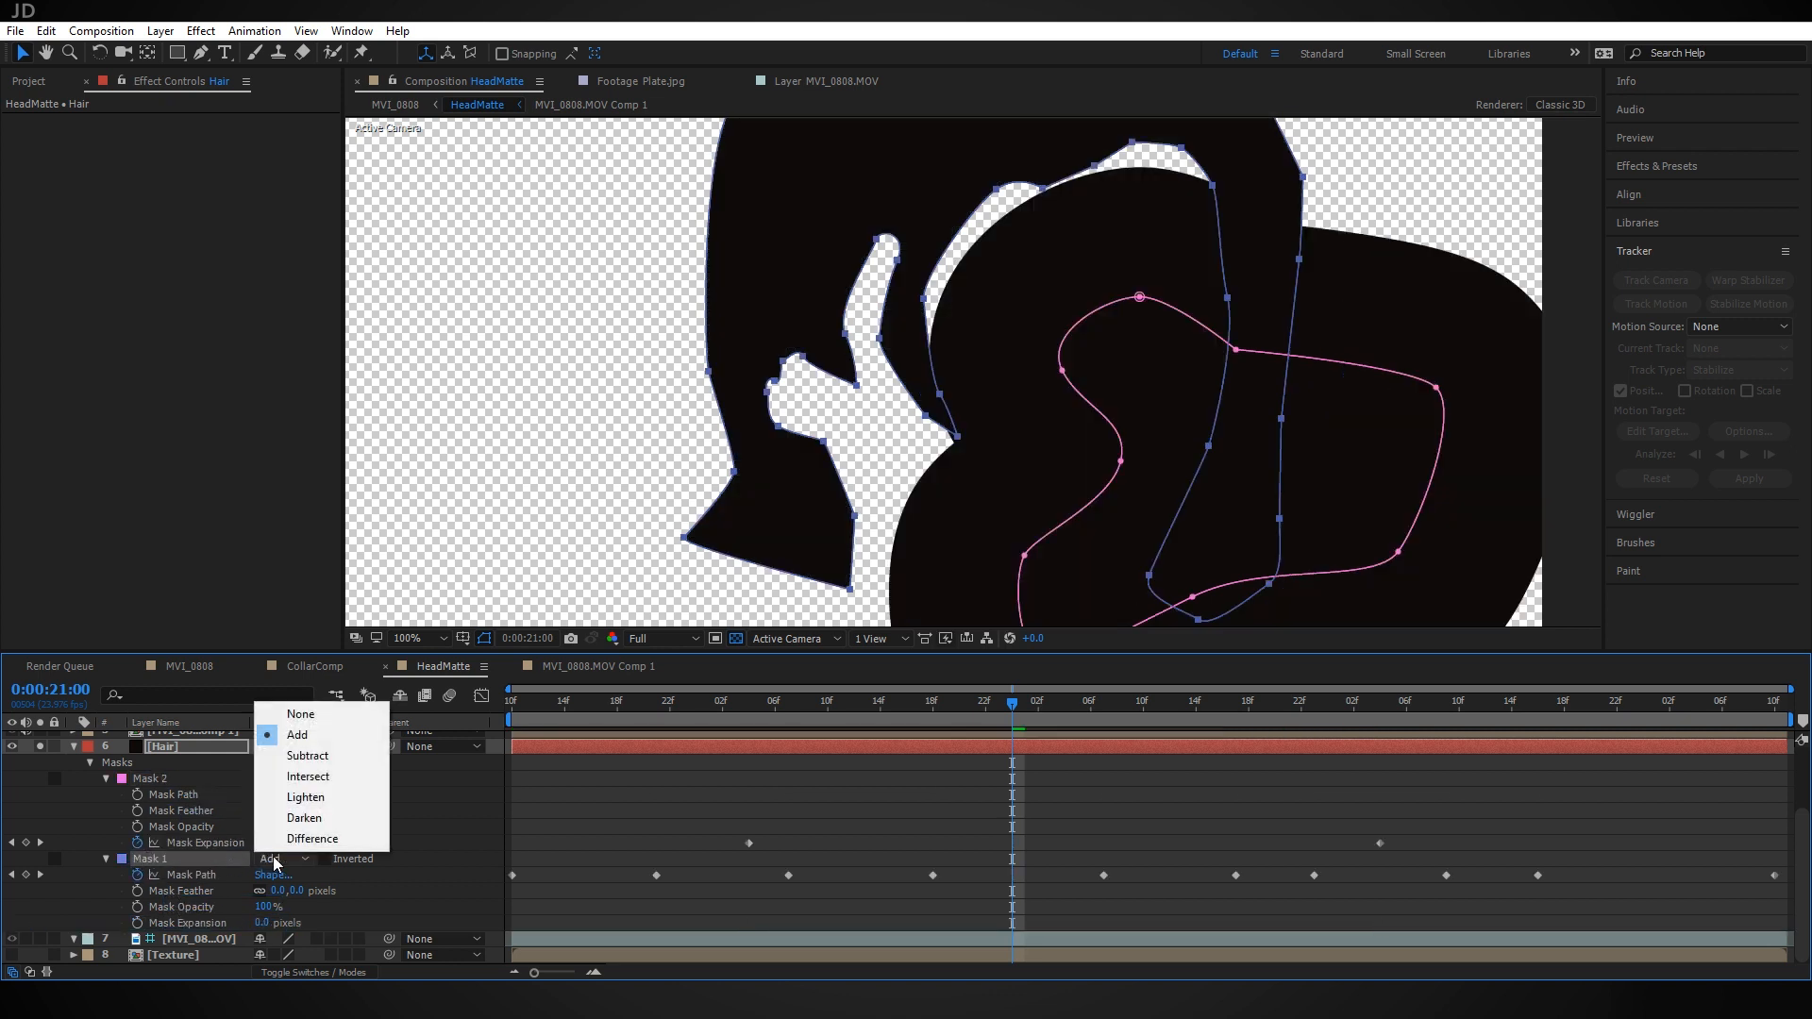
left_click(331, 788)
left_click(156, 778)
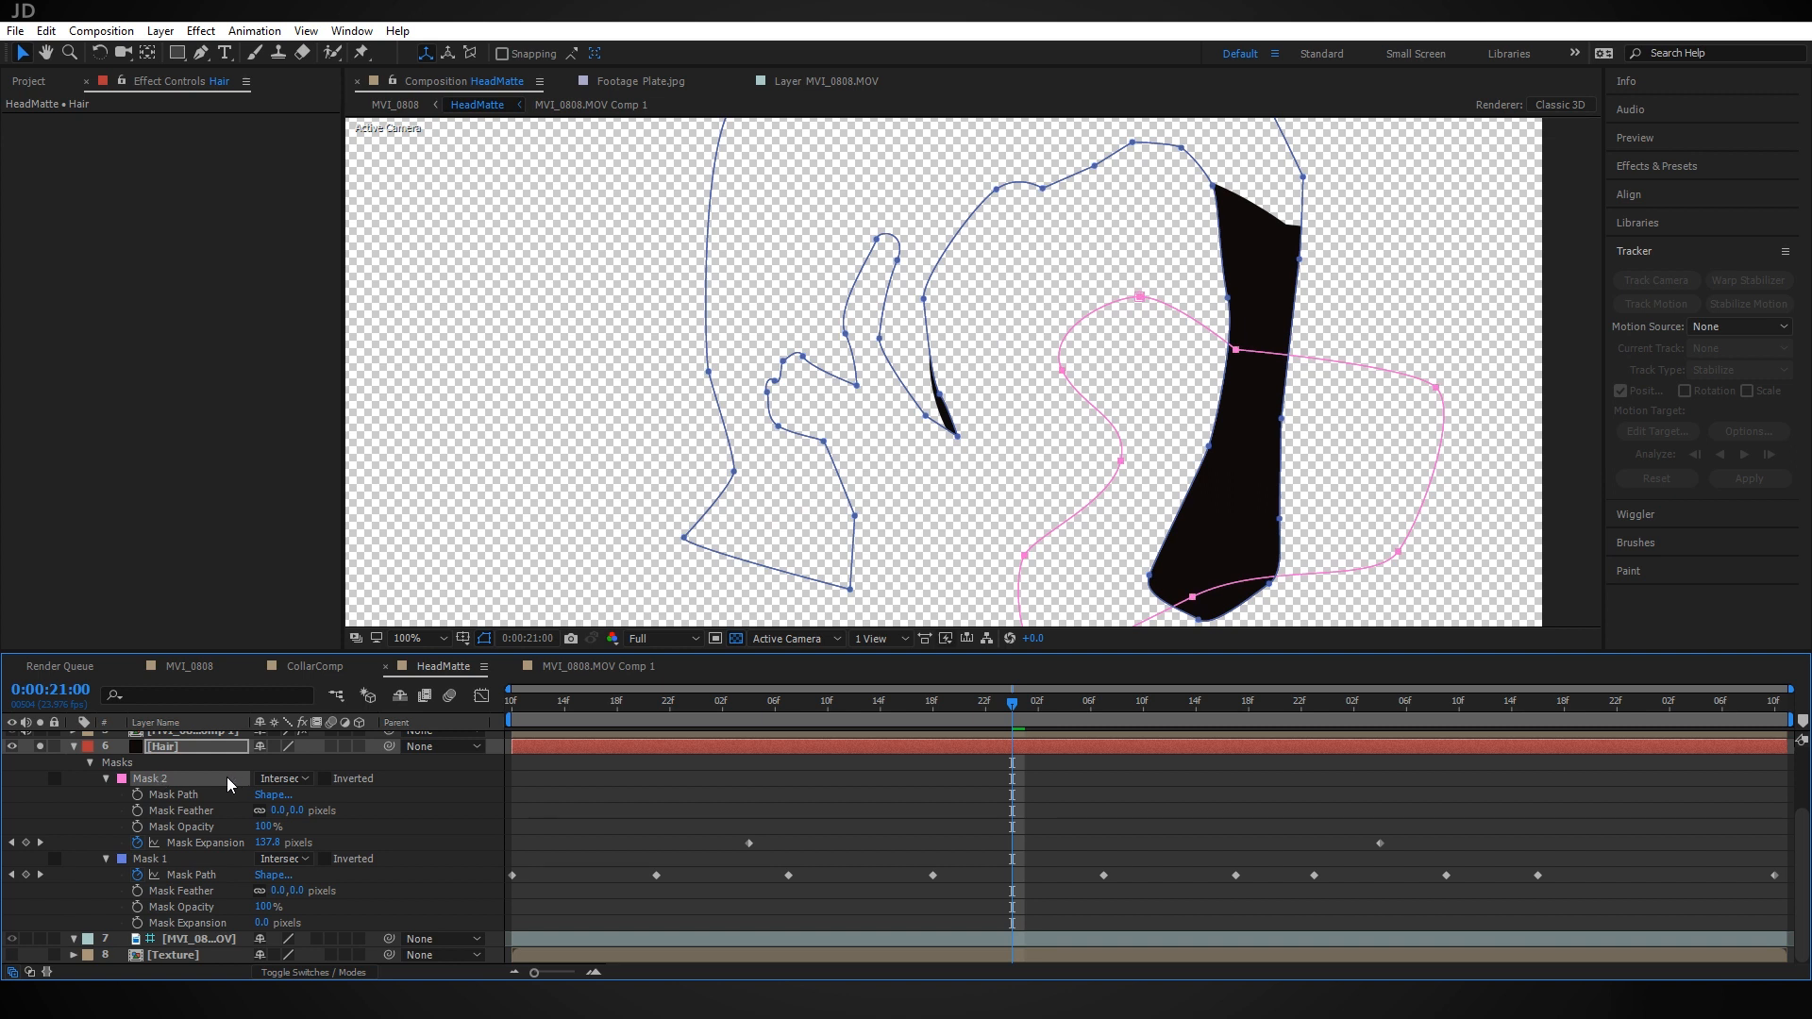
left_click(285, 781)
left_click(302, 819)
Duplicate Mask 2 twice, placing one copy beside the left hair and the other above the head
key("ctrl+d")
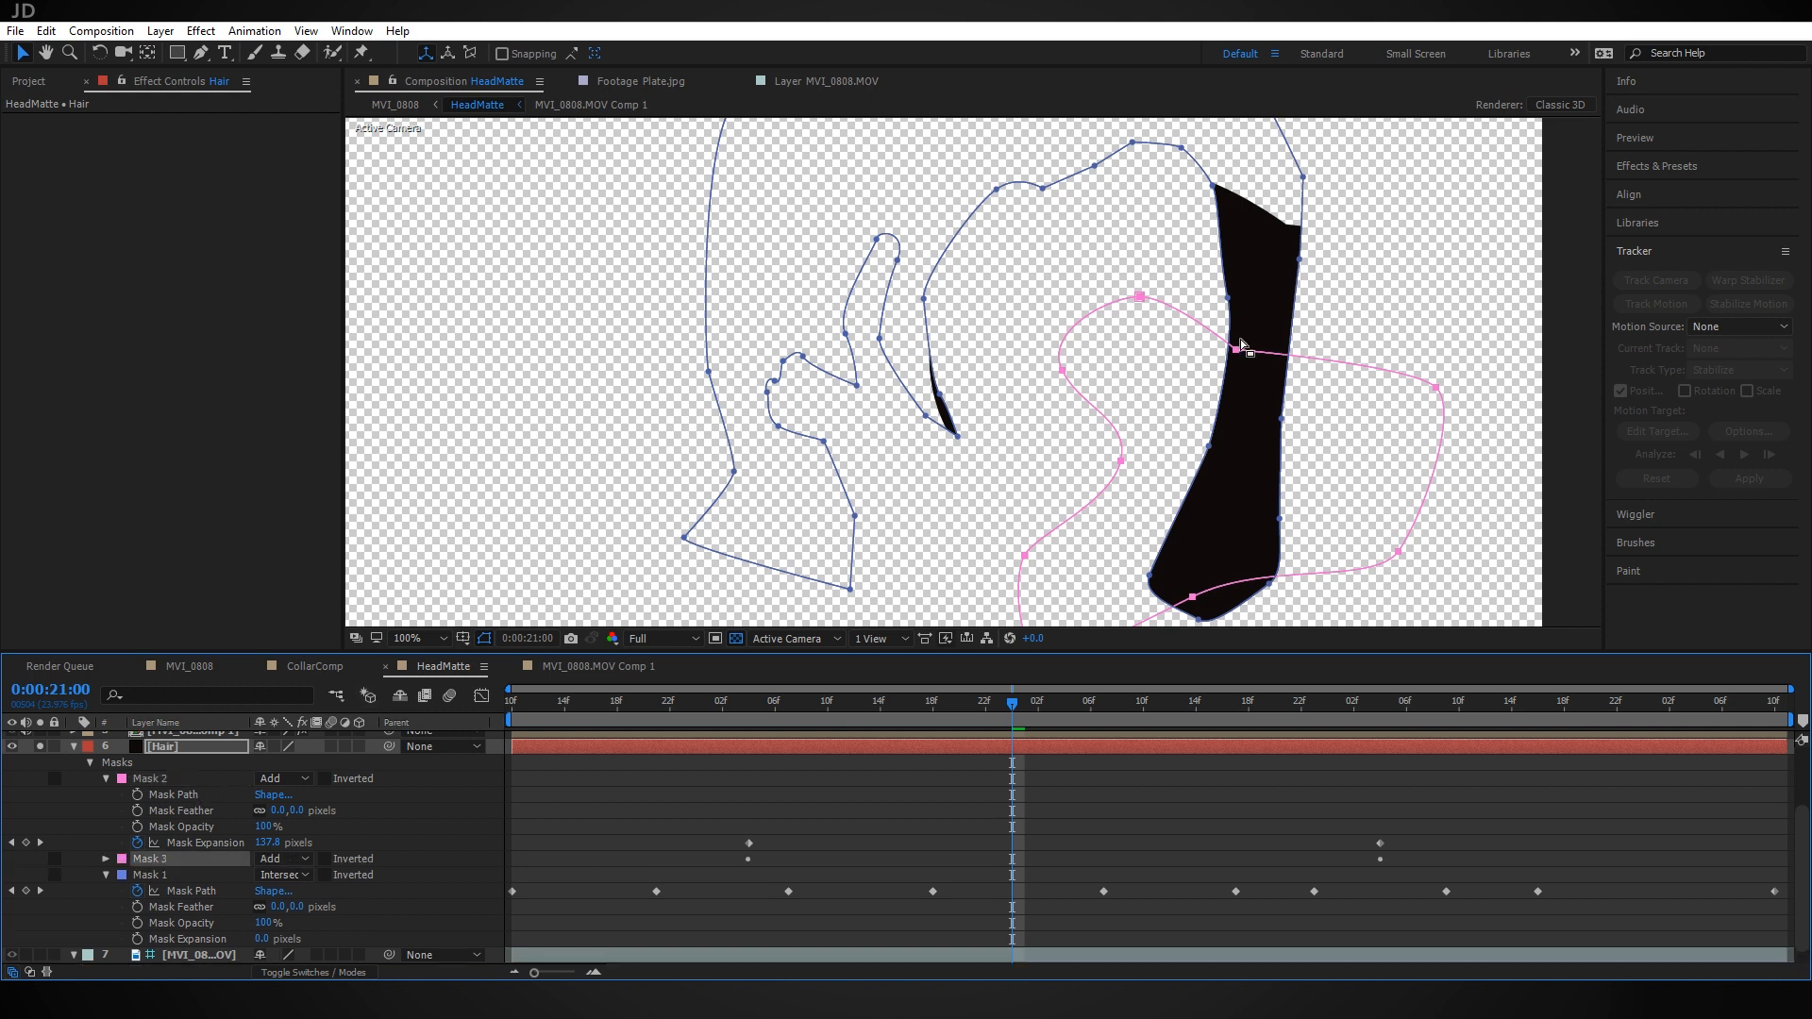
left_click_drag(1237, 351, 542, 415)
key("ctrl+d")
key("comma")
left_click_drag(852, 408, 934, 54)
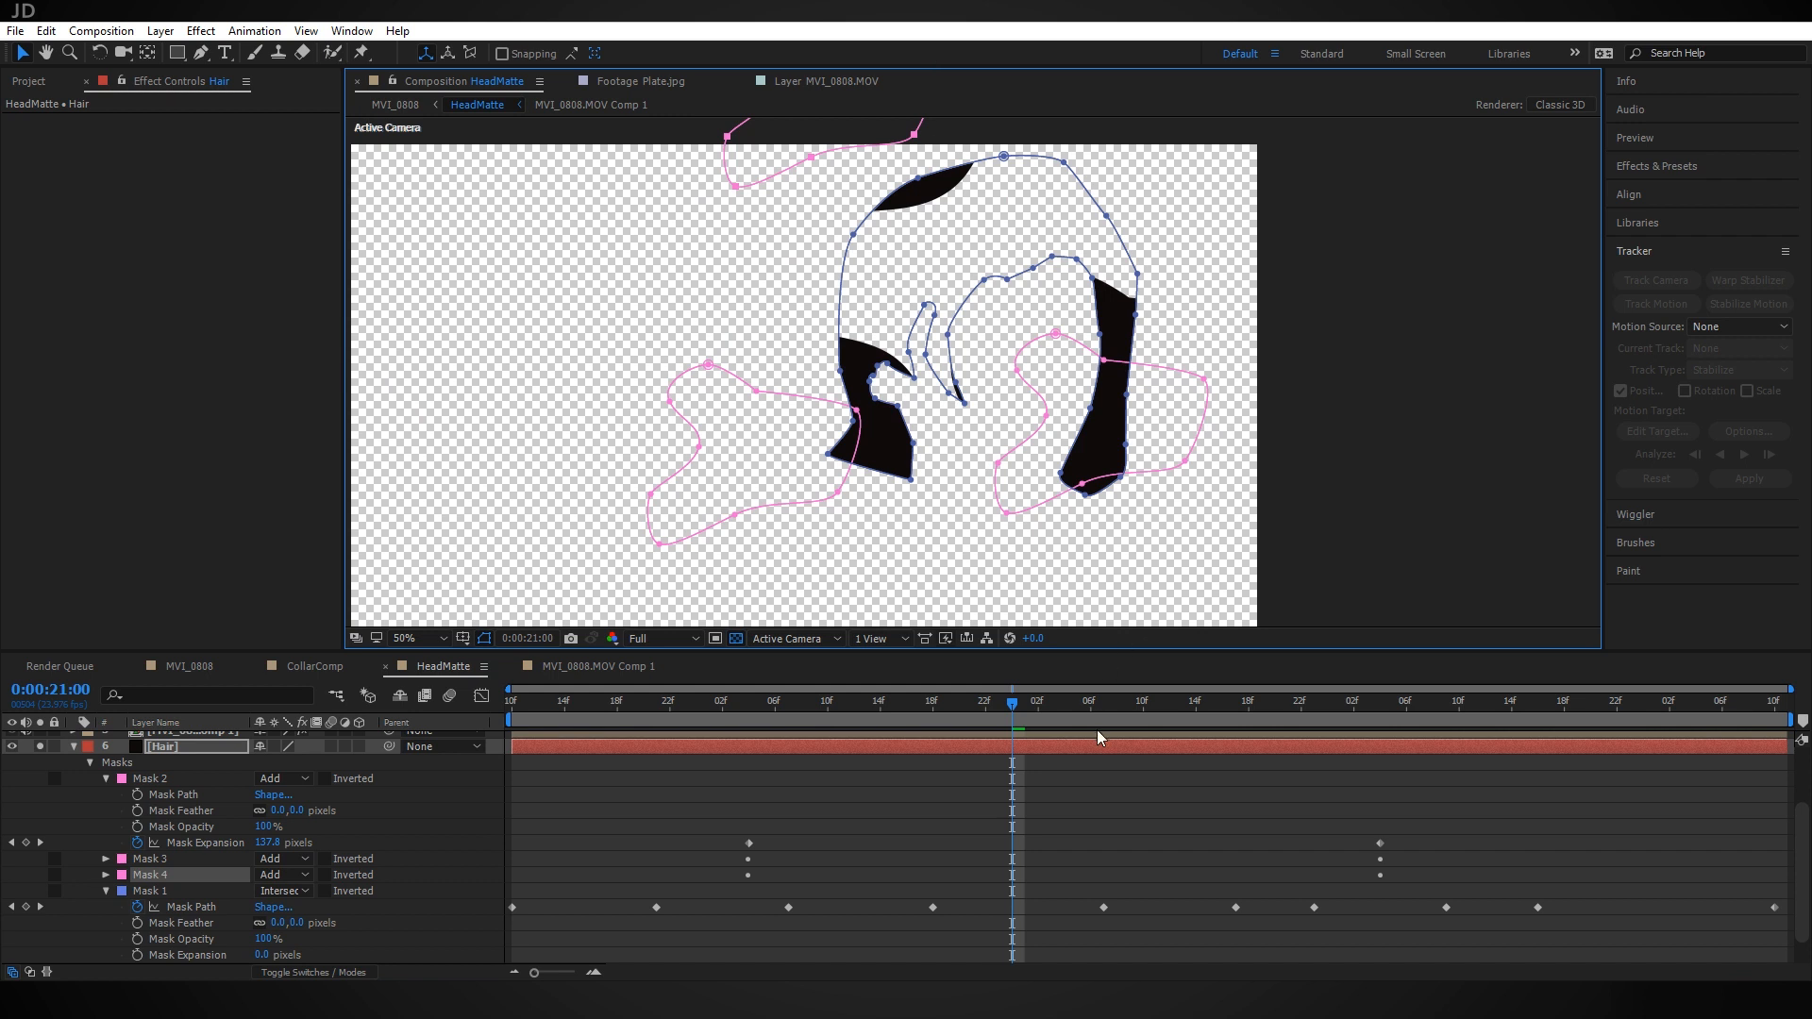
left_click_drag(976, 717, 1128, 738)
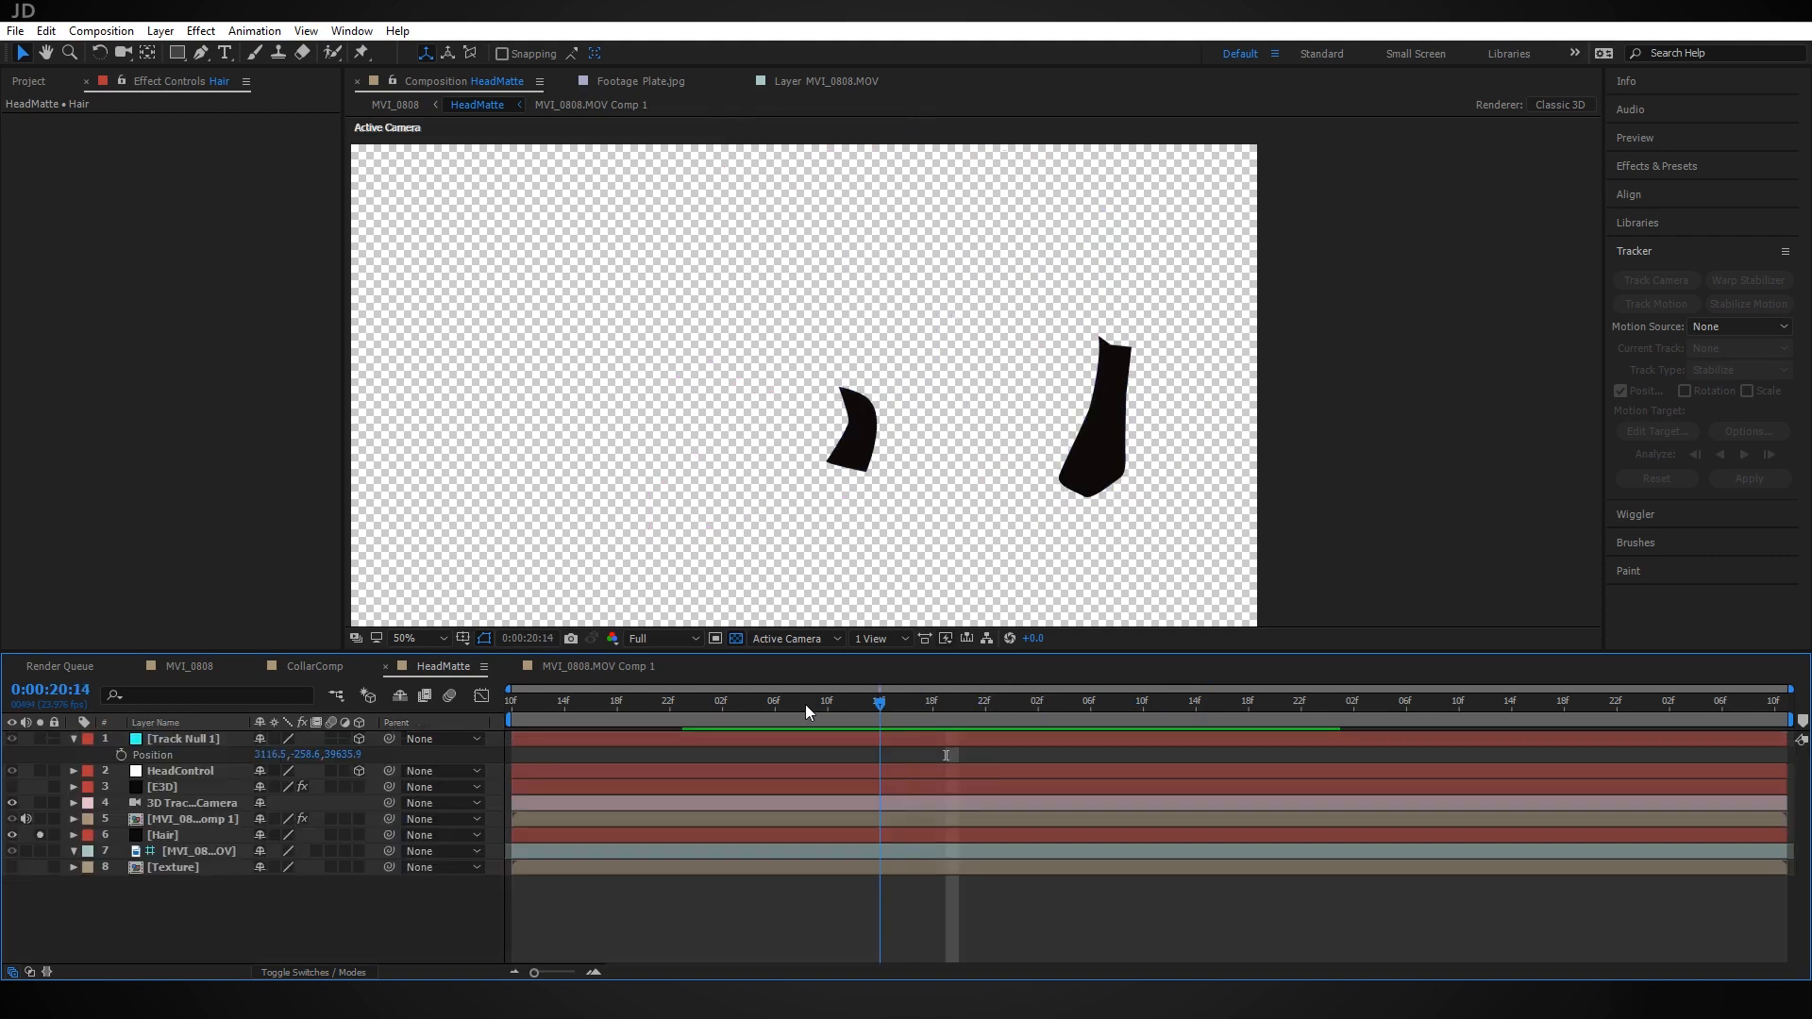
Pre-compose the Hair layer as Hair Comp 1 with all attributes moved into it, and open that composition
left_click_drag(806, 705, 1116, 718)
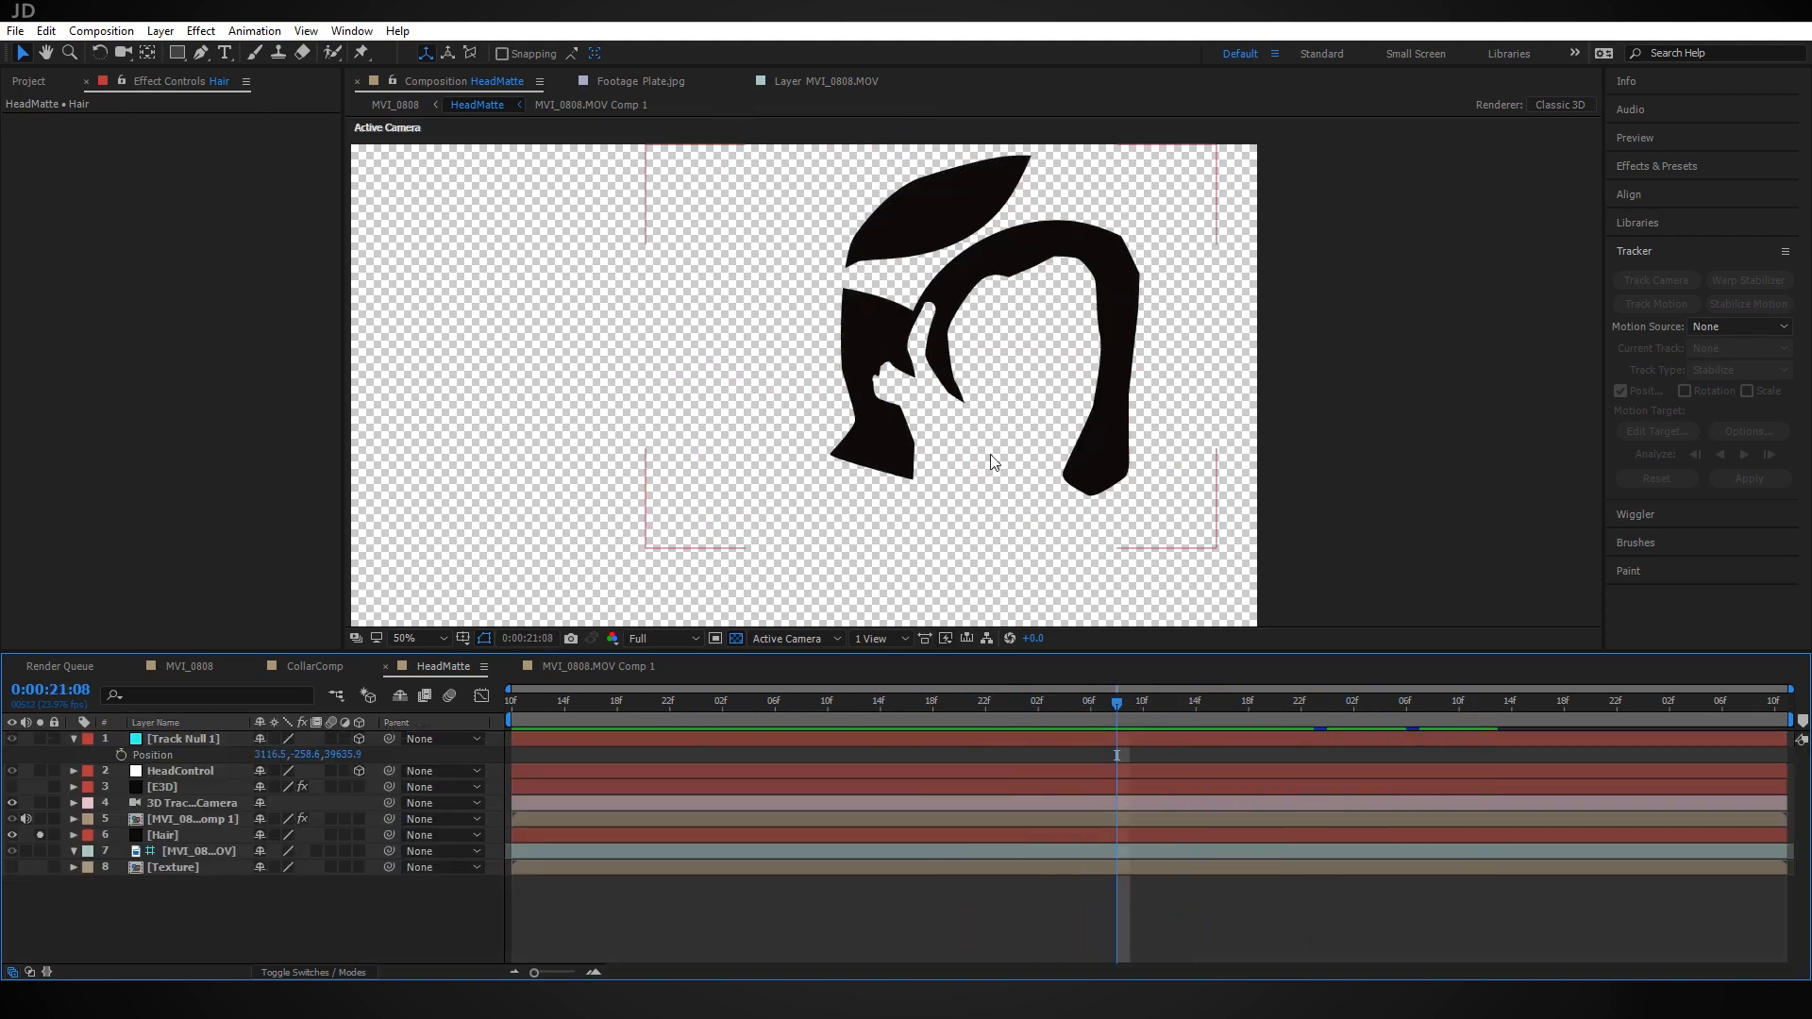
left_click(183, 836)
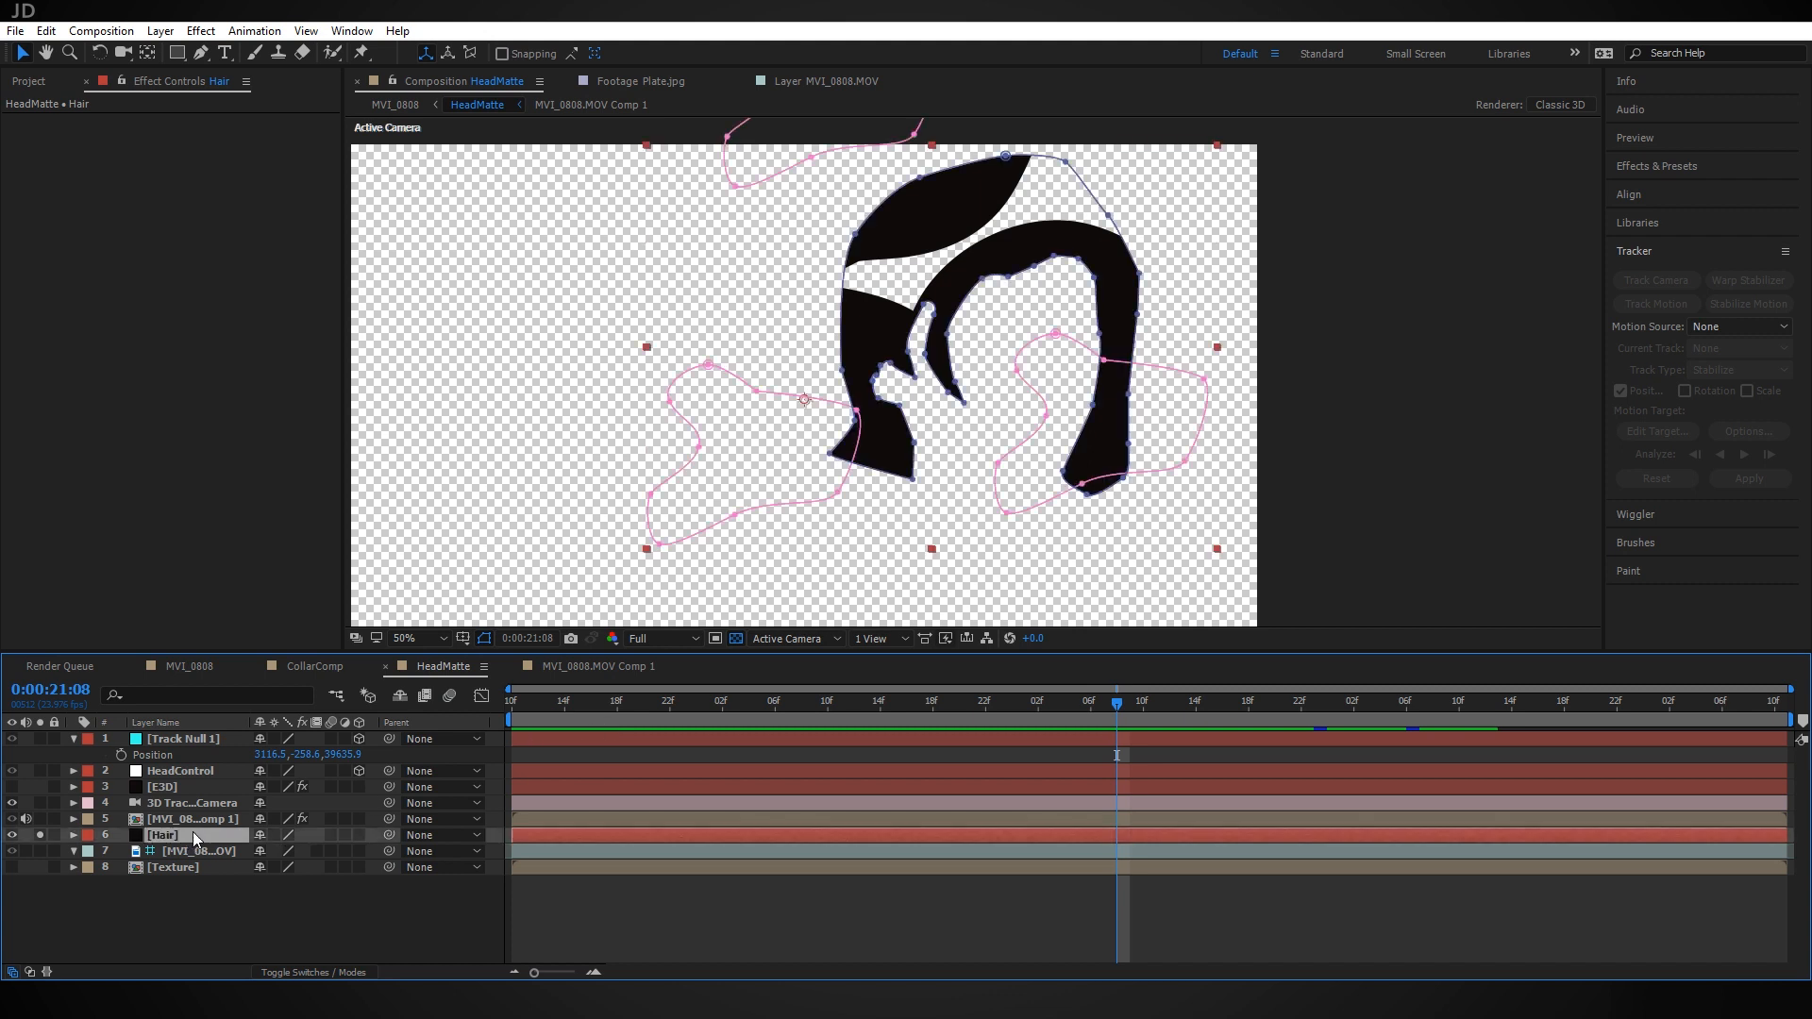
key("ctrl+shift+c")
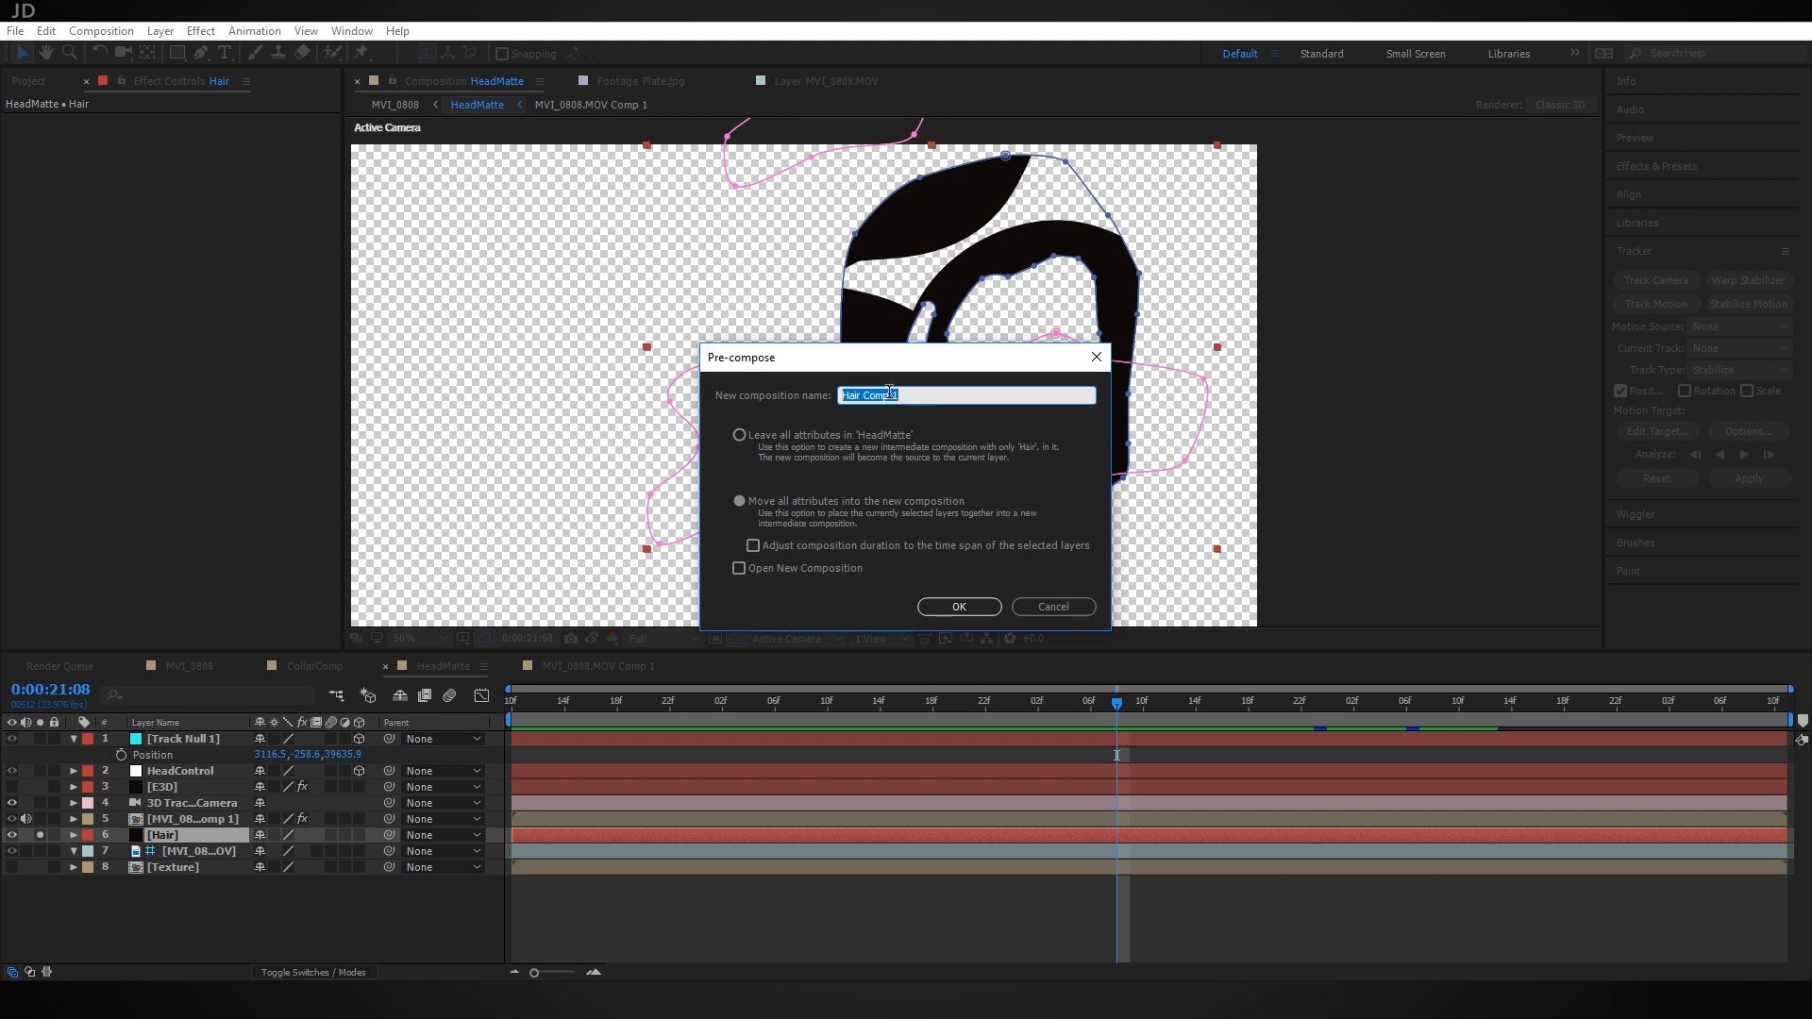
left_click(964, 607)
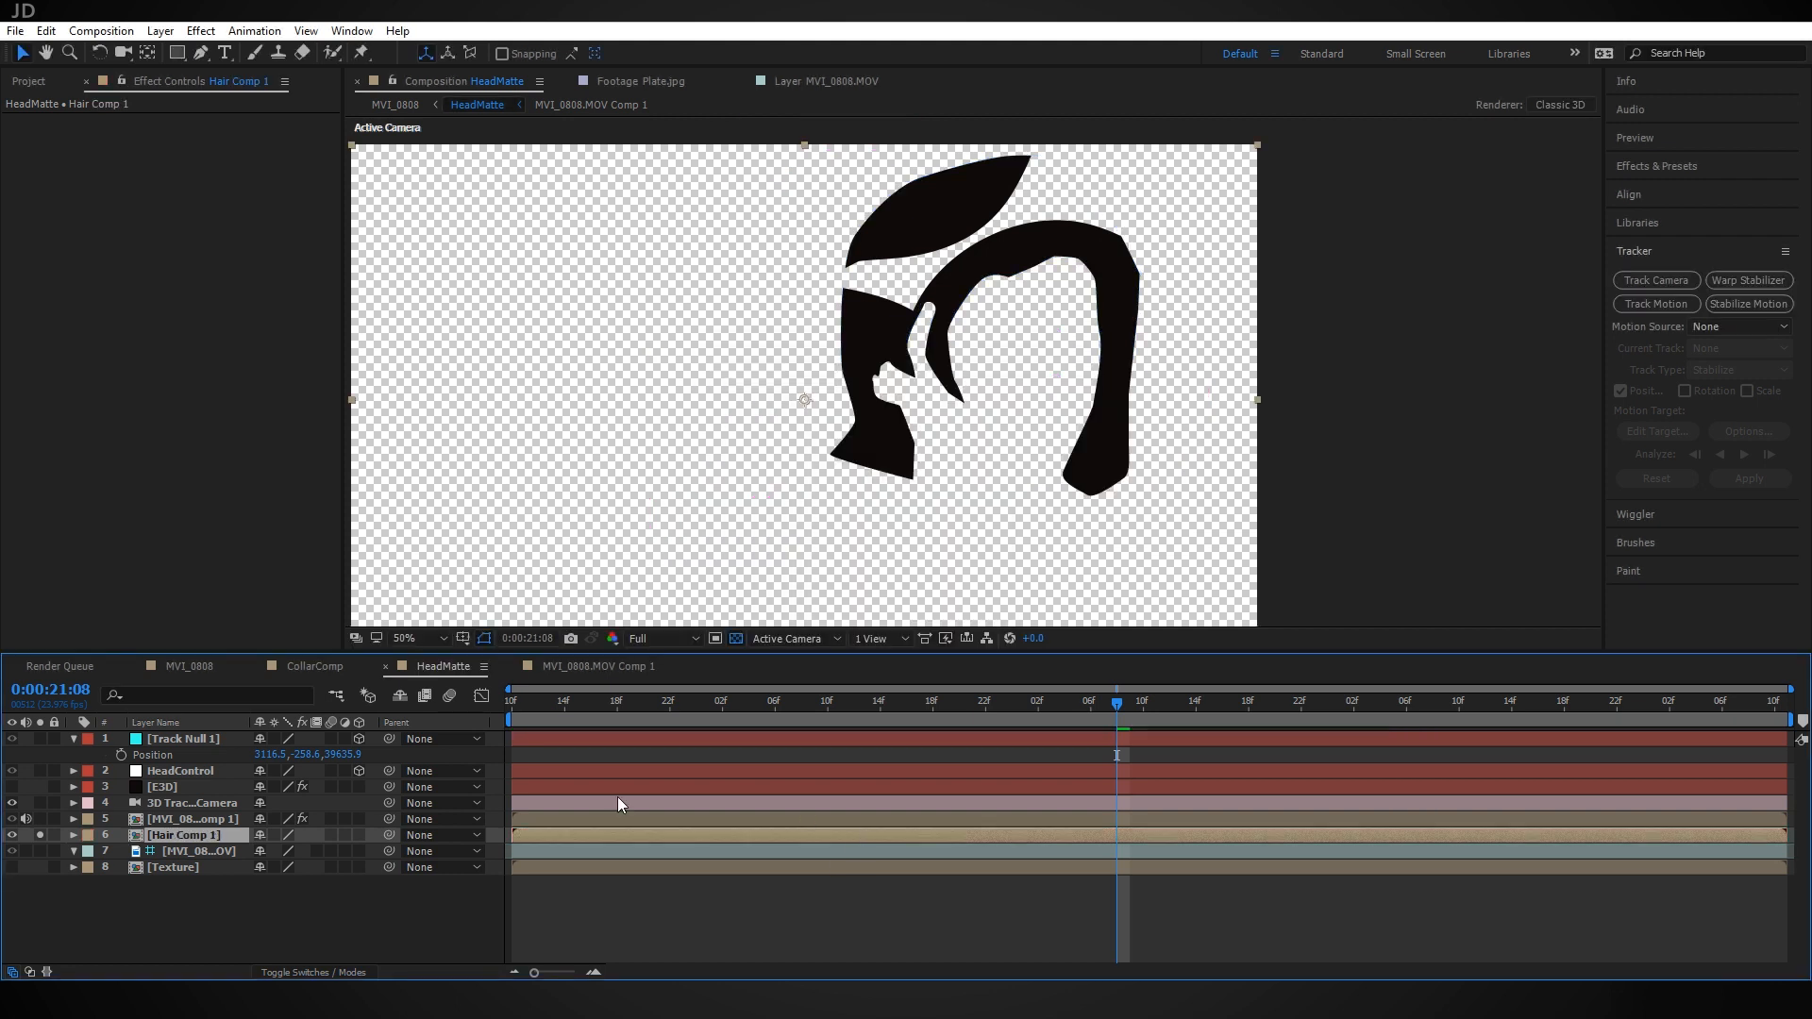
double_click(219, 834)
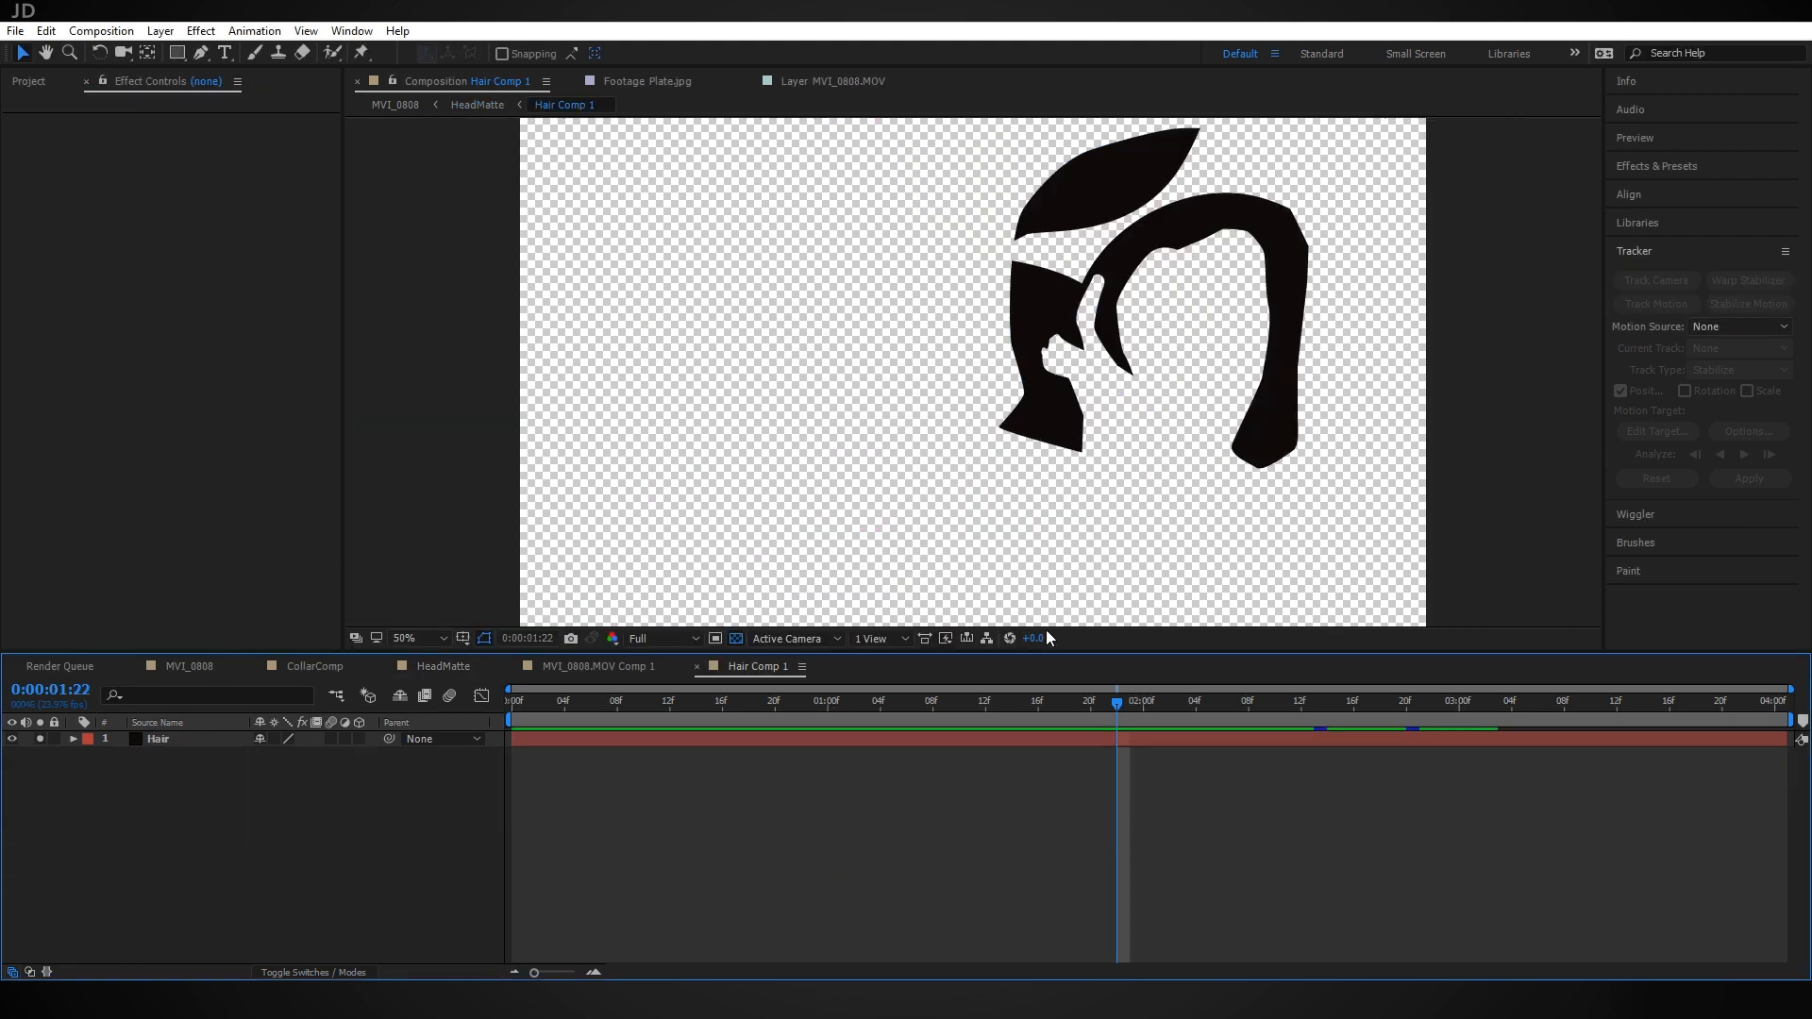
Duplicate the Hair layer and delete Masks 2, 3 and 4 from the lower copy, keeping only Mask 1
left_click(181, 739)
key("ctrl+d")
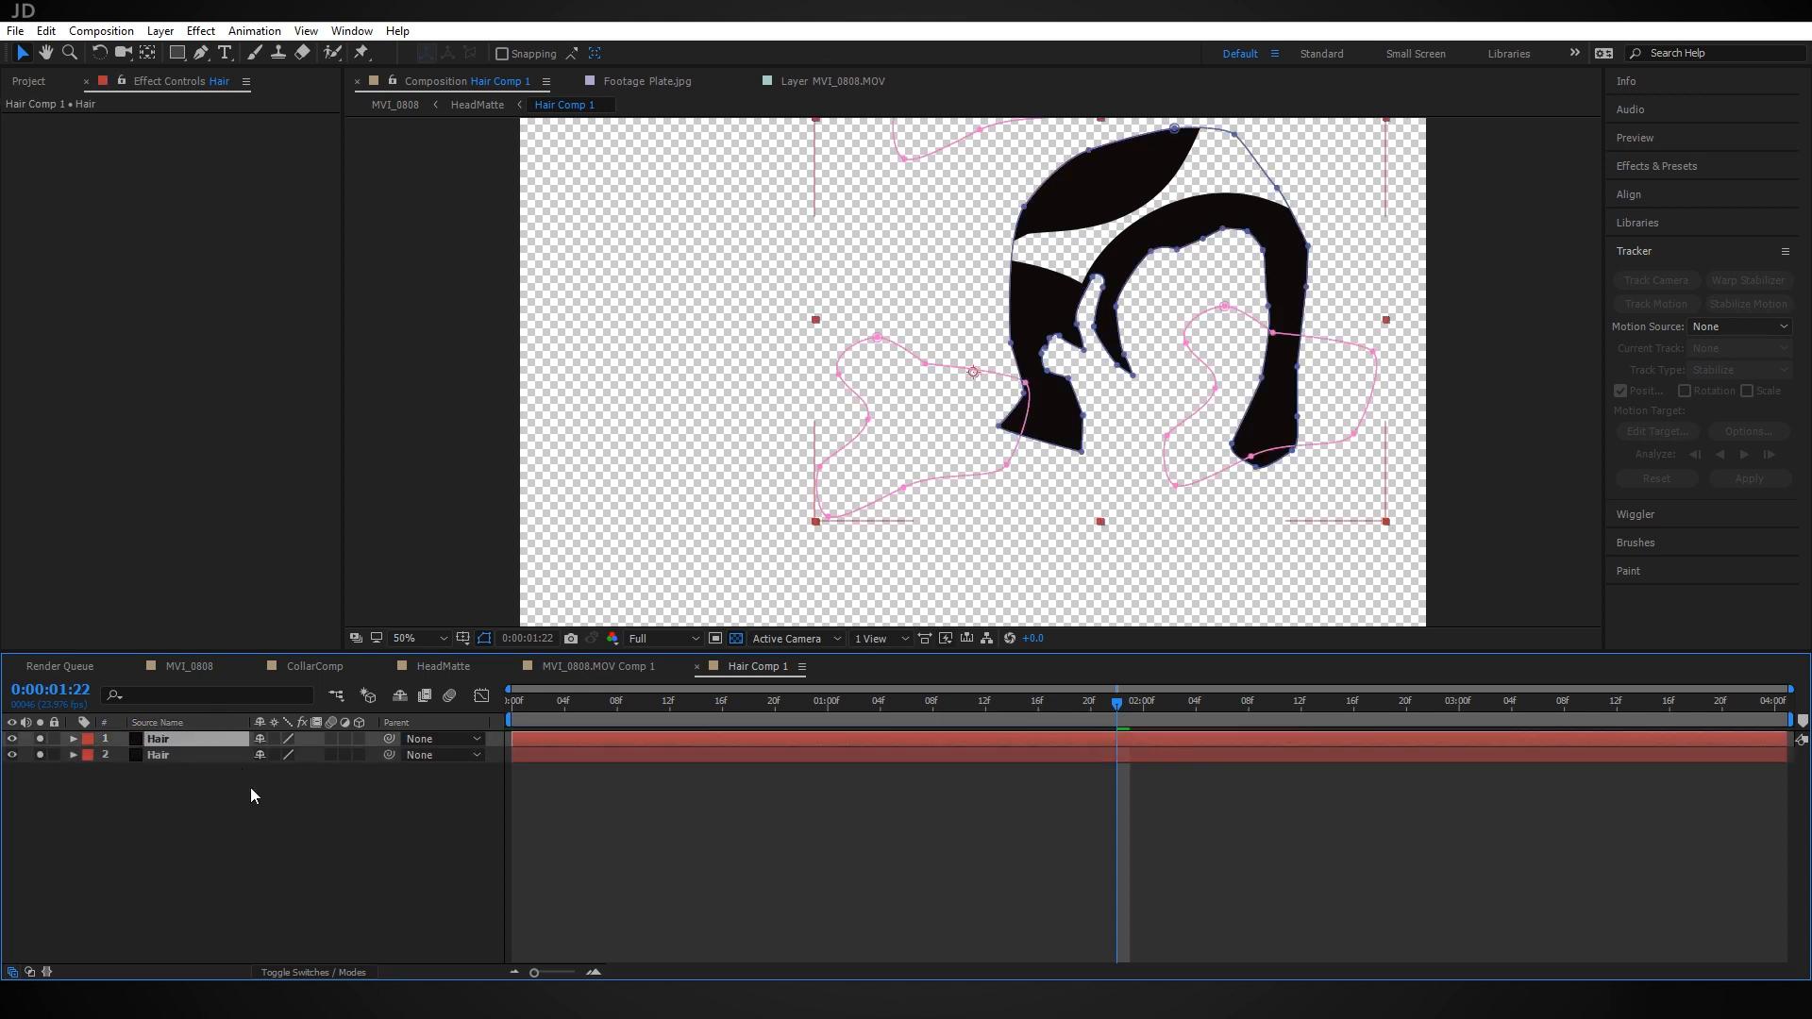
left_click(251, 787)
left_click(179, 755)
key("m")
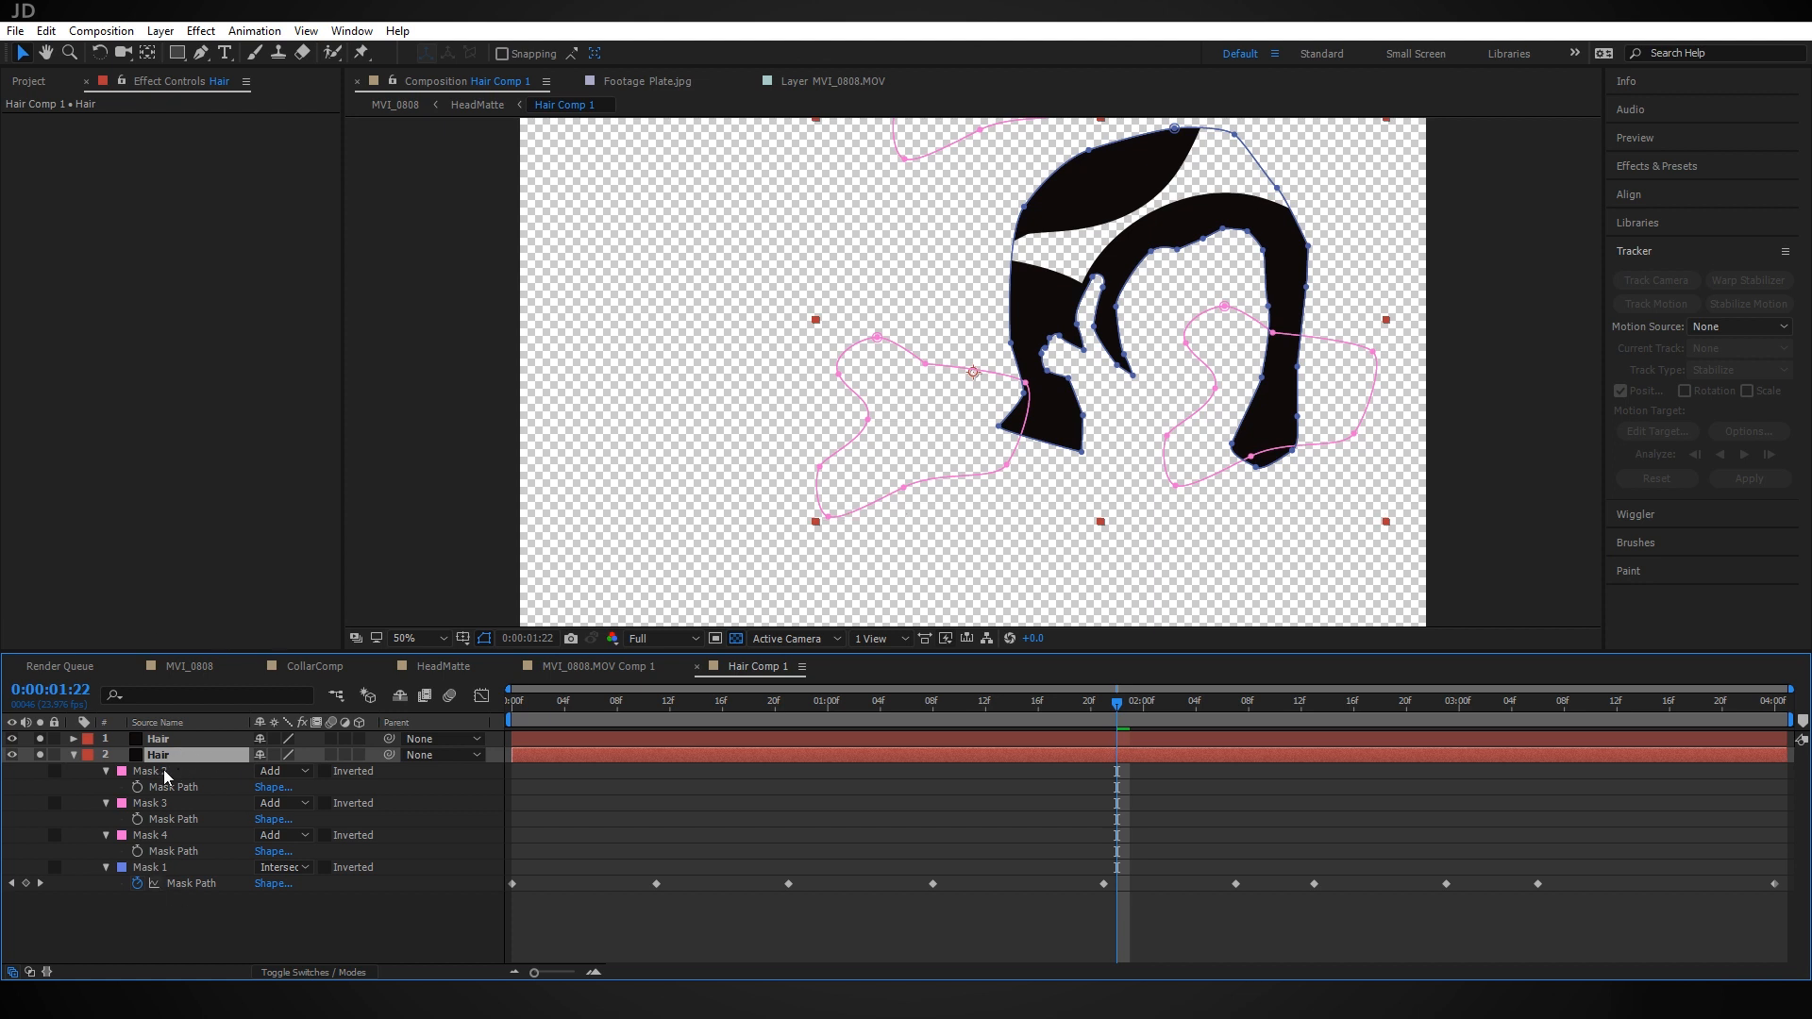
left_click(160, 771)
key("Delete")
left_click(161, 770)
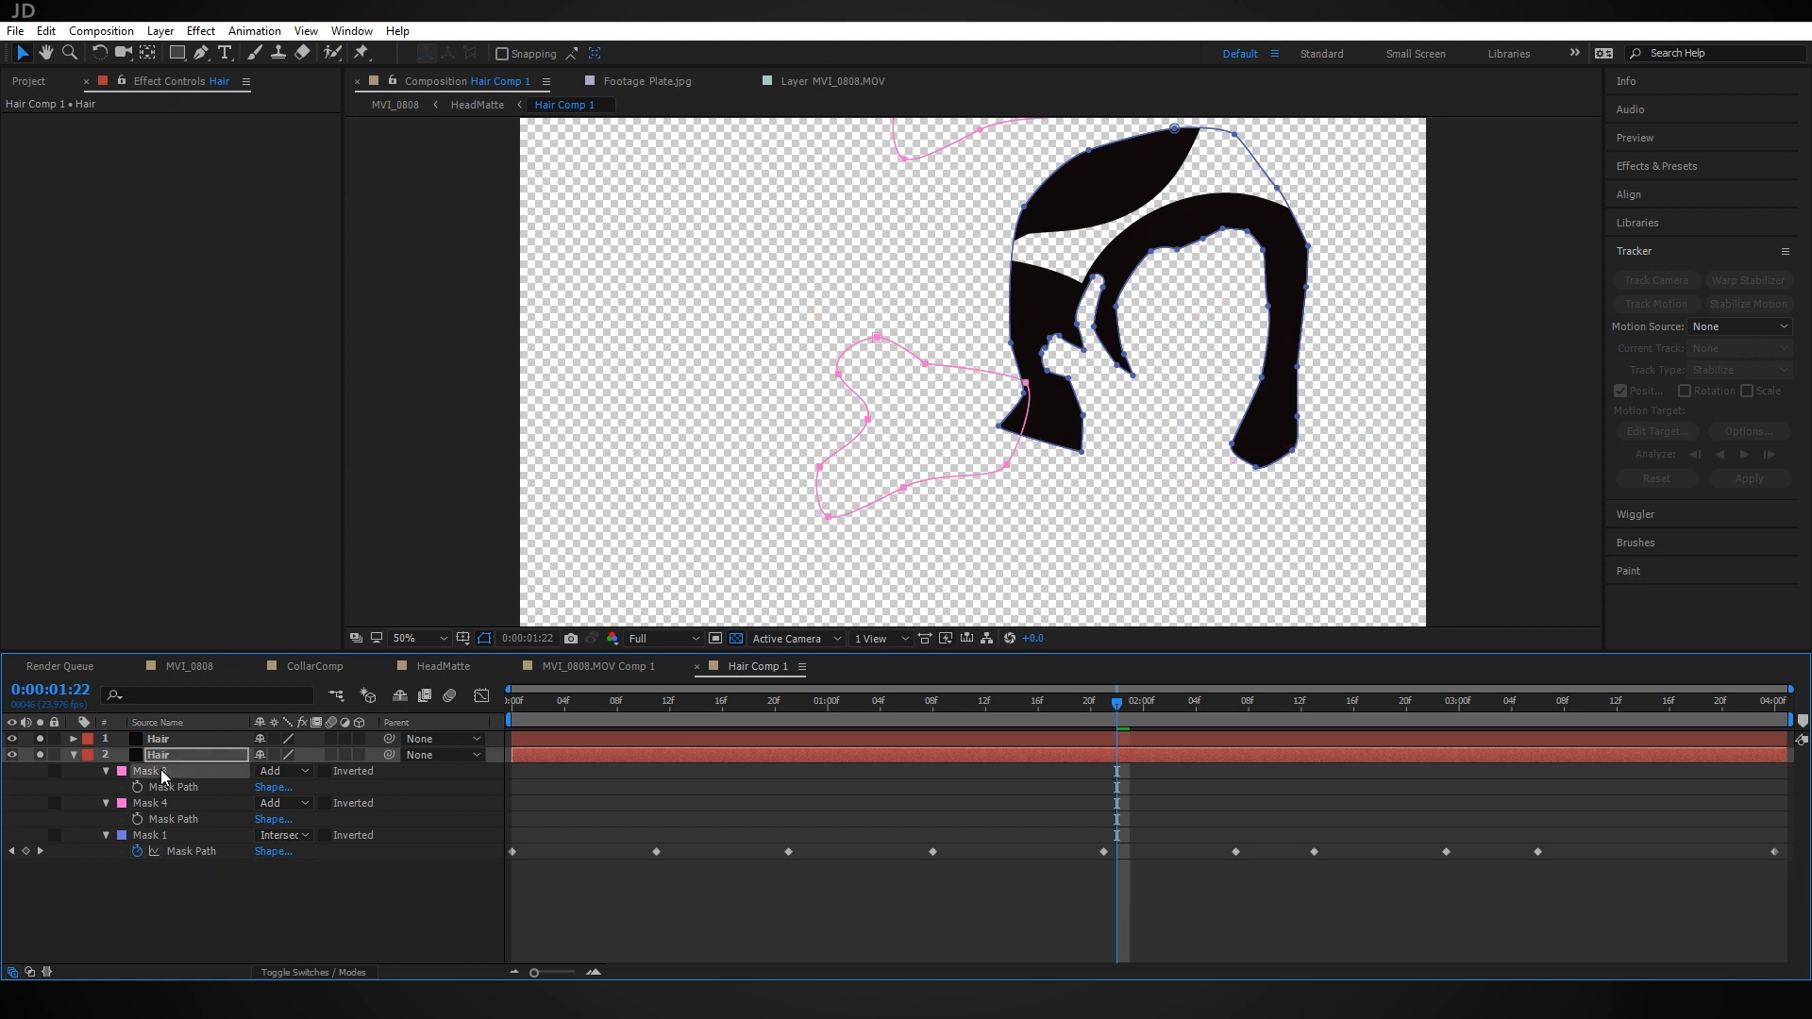
key("Delete")
left_click(160, 771)
key("Delete")
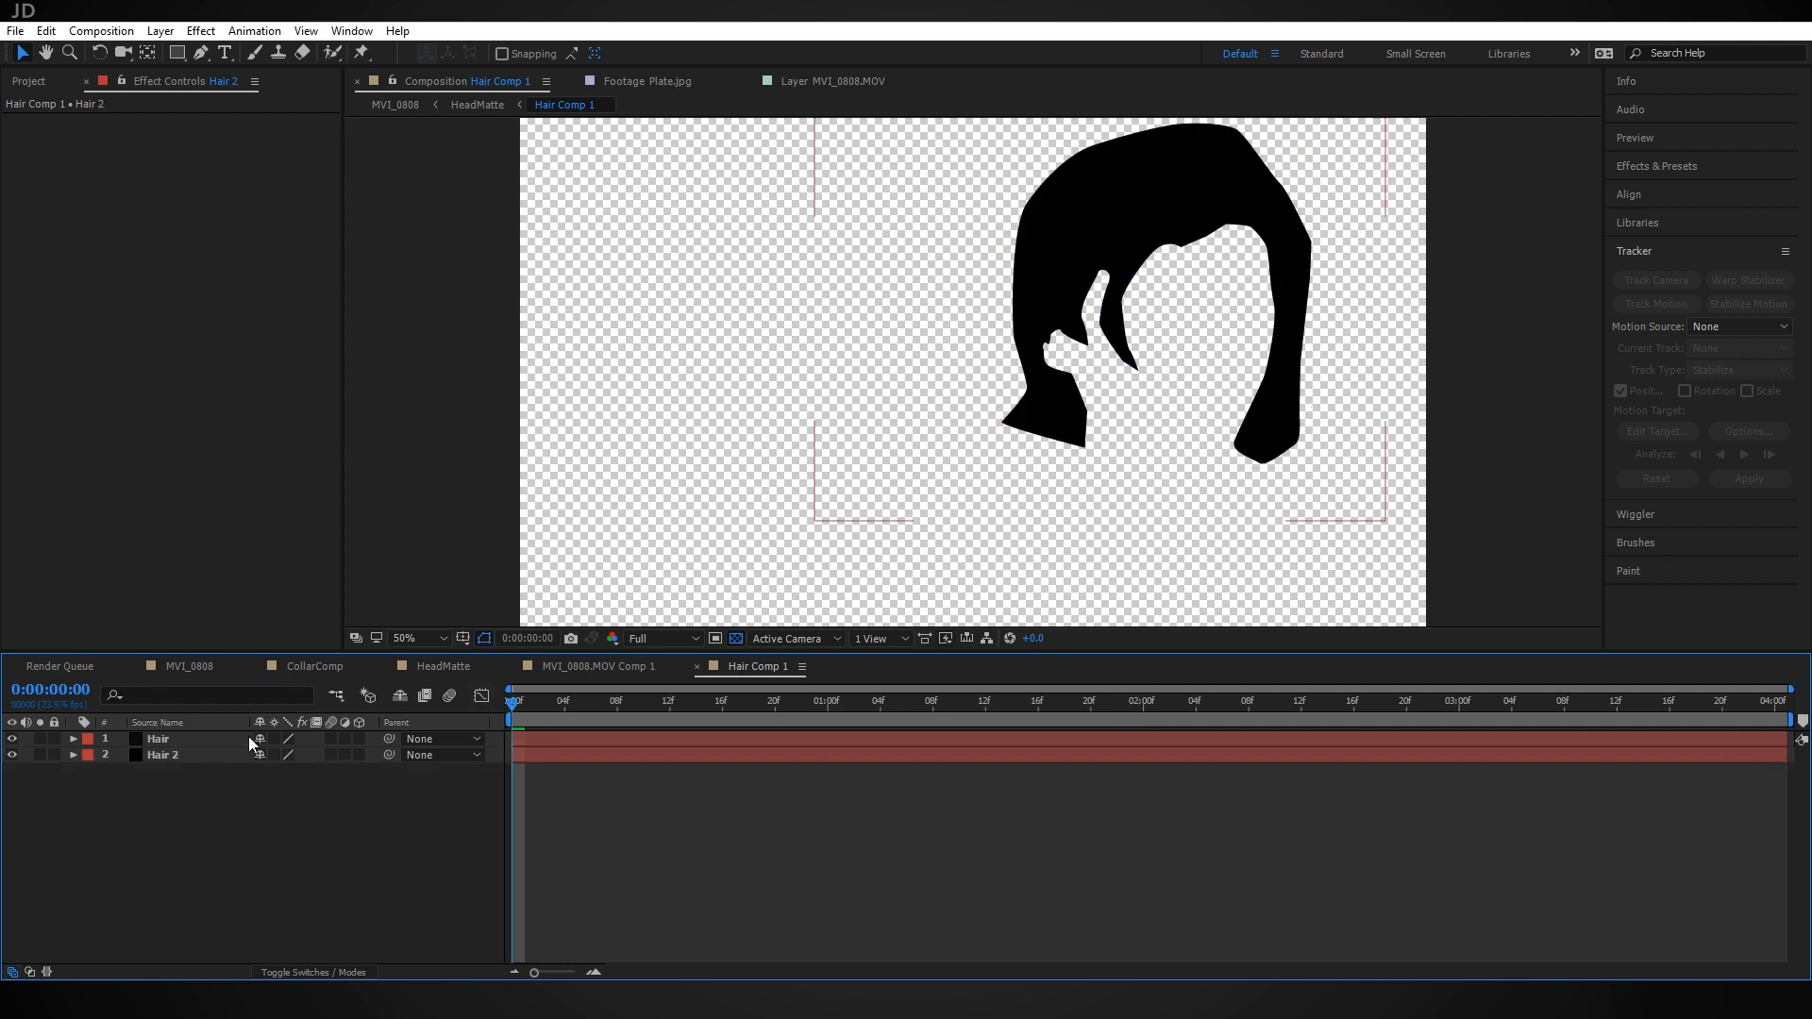
Change the solid colour of the upper Hair layer to white
left_click(219, 738)
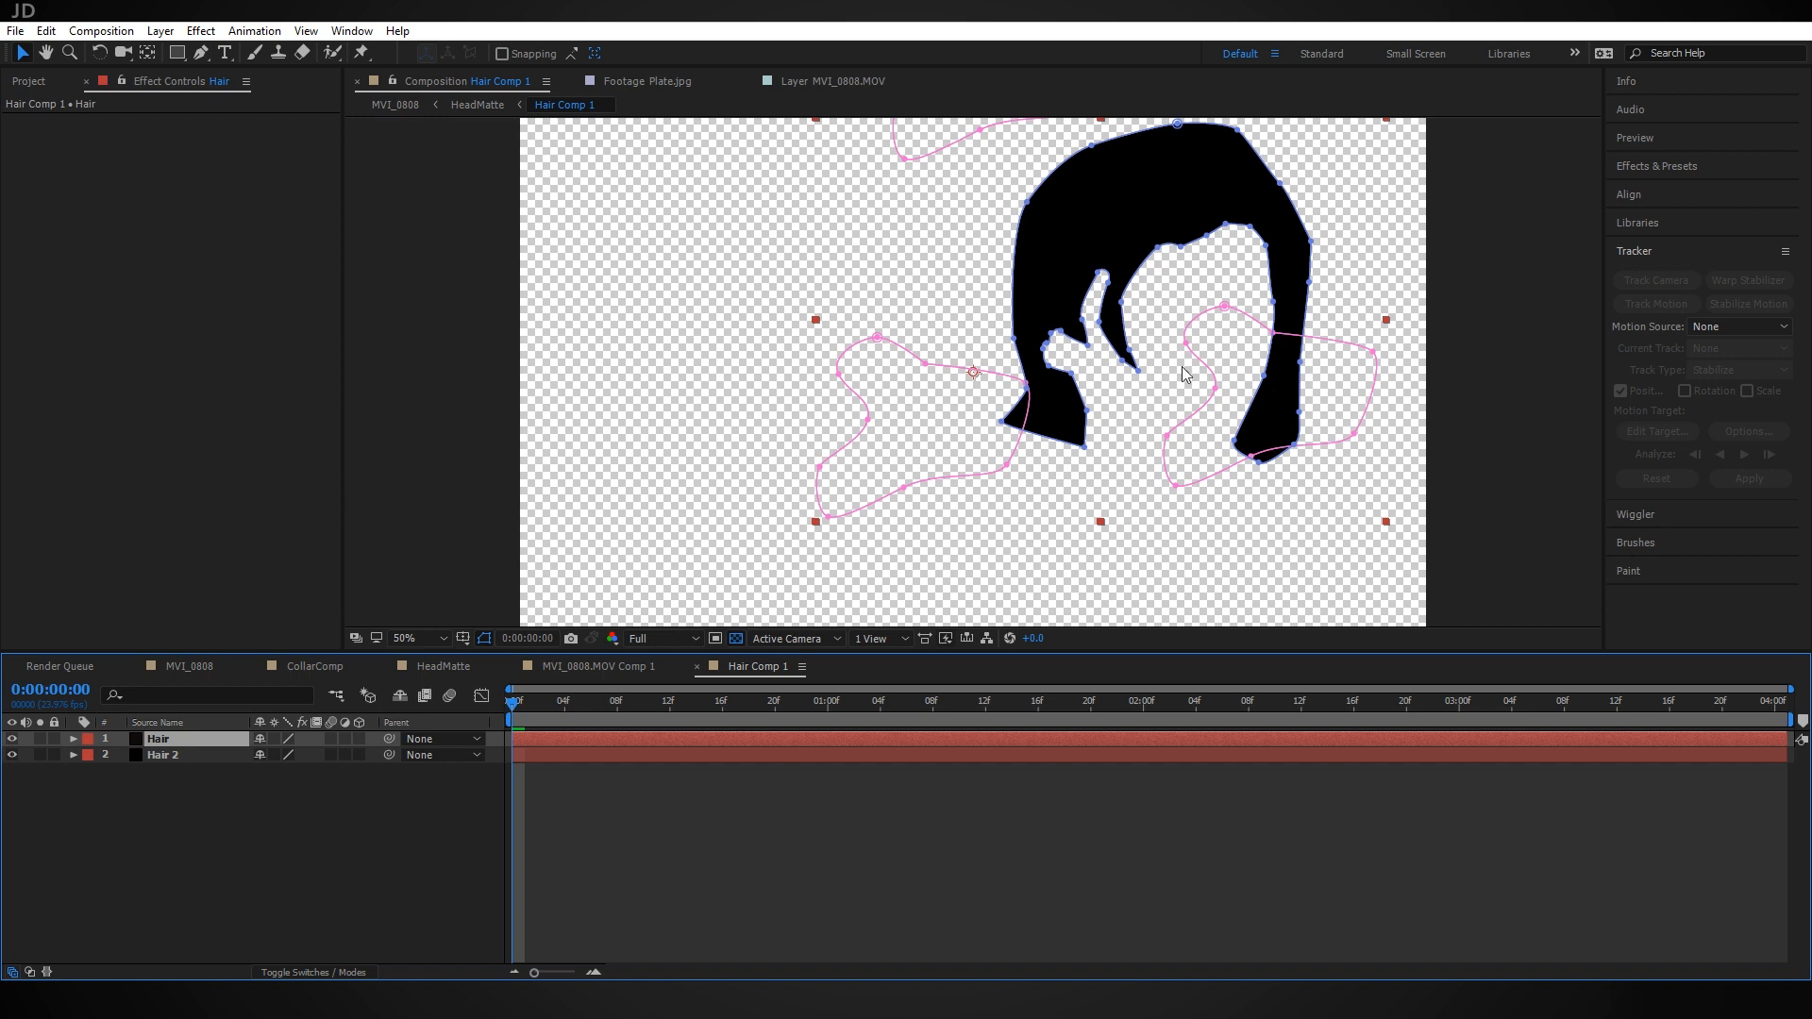
left_click(160, 30)
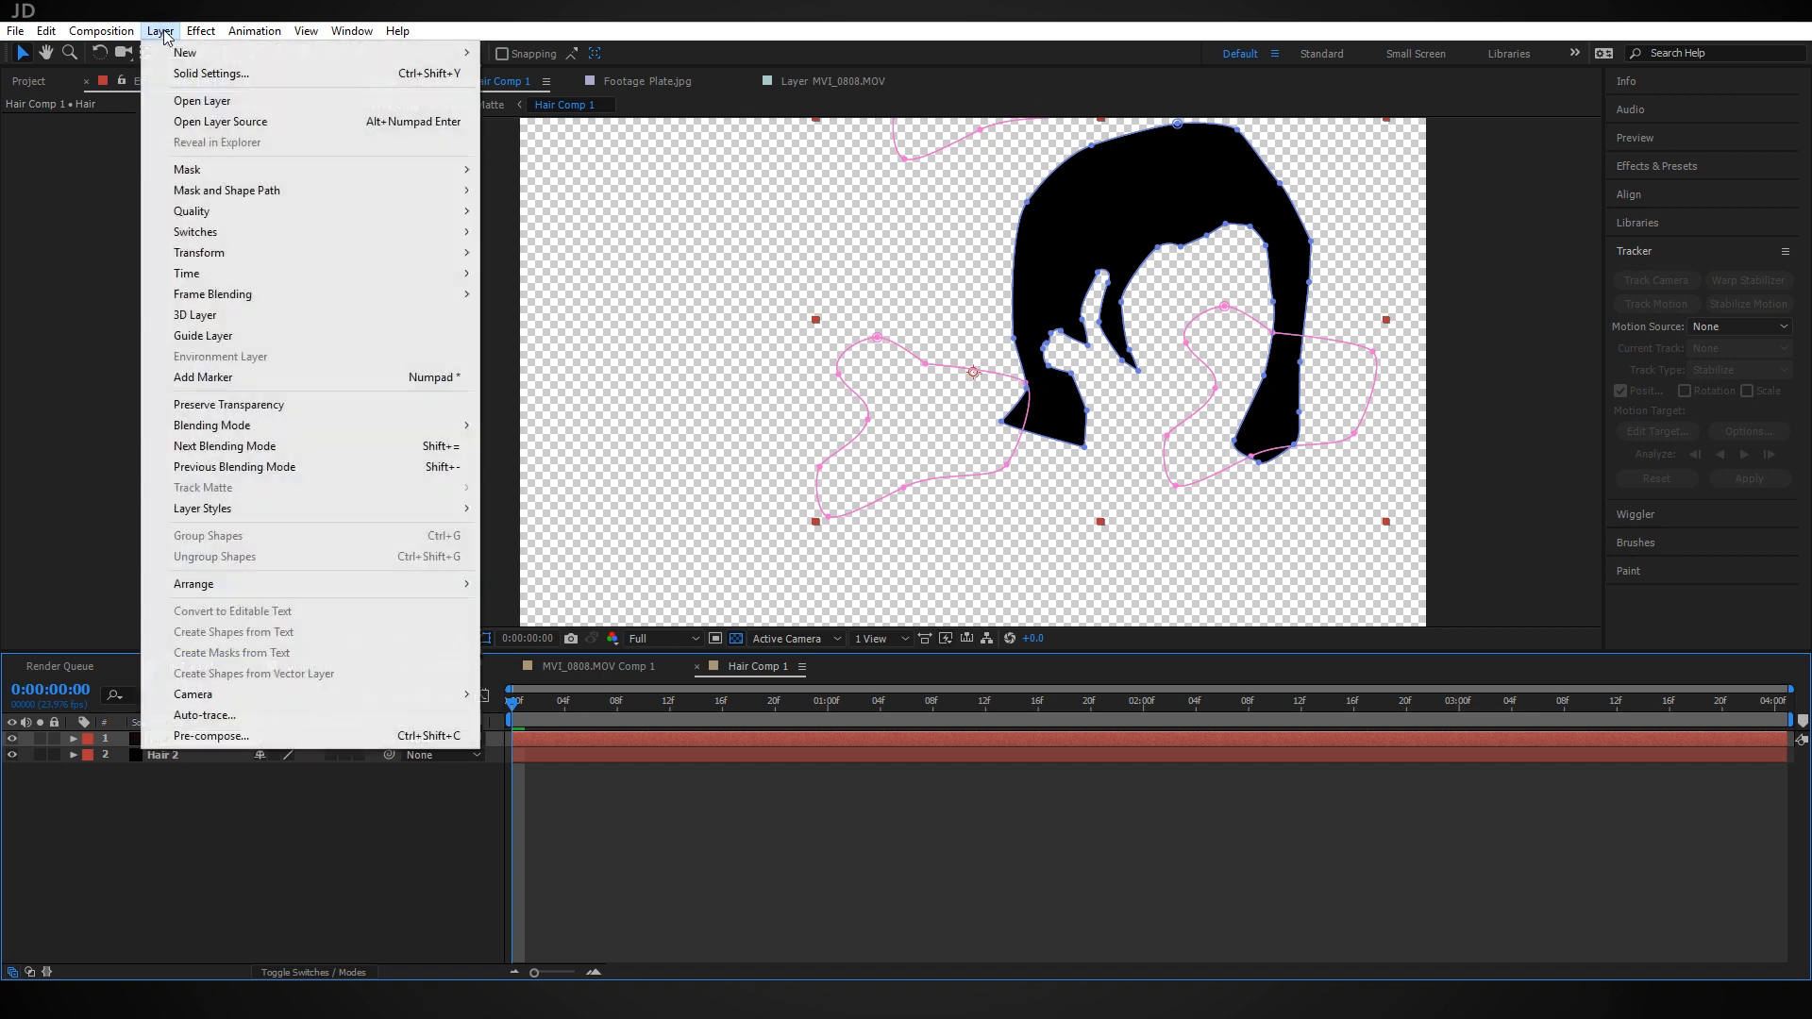
left_click(209, 73)
left_click(909, 598)
left_click_drag(385, 590, 298, 525)
left_click(737, 564)
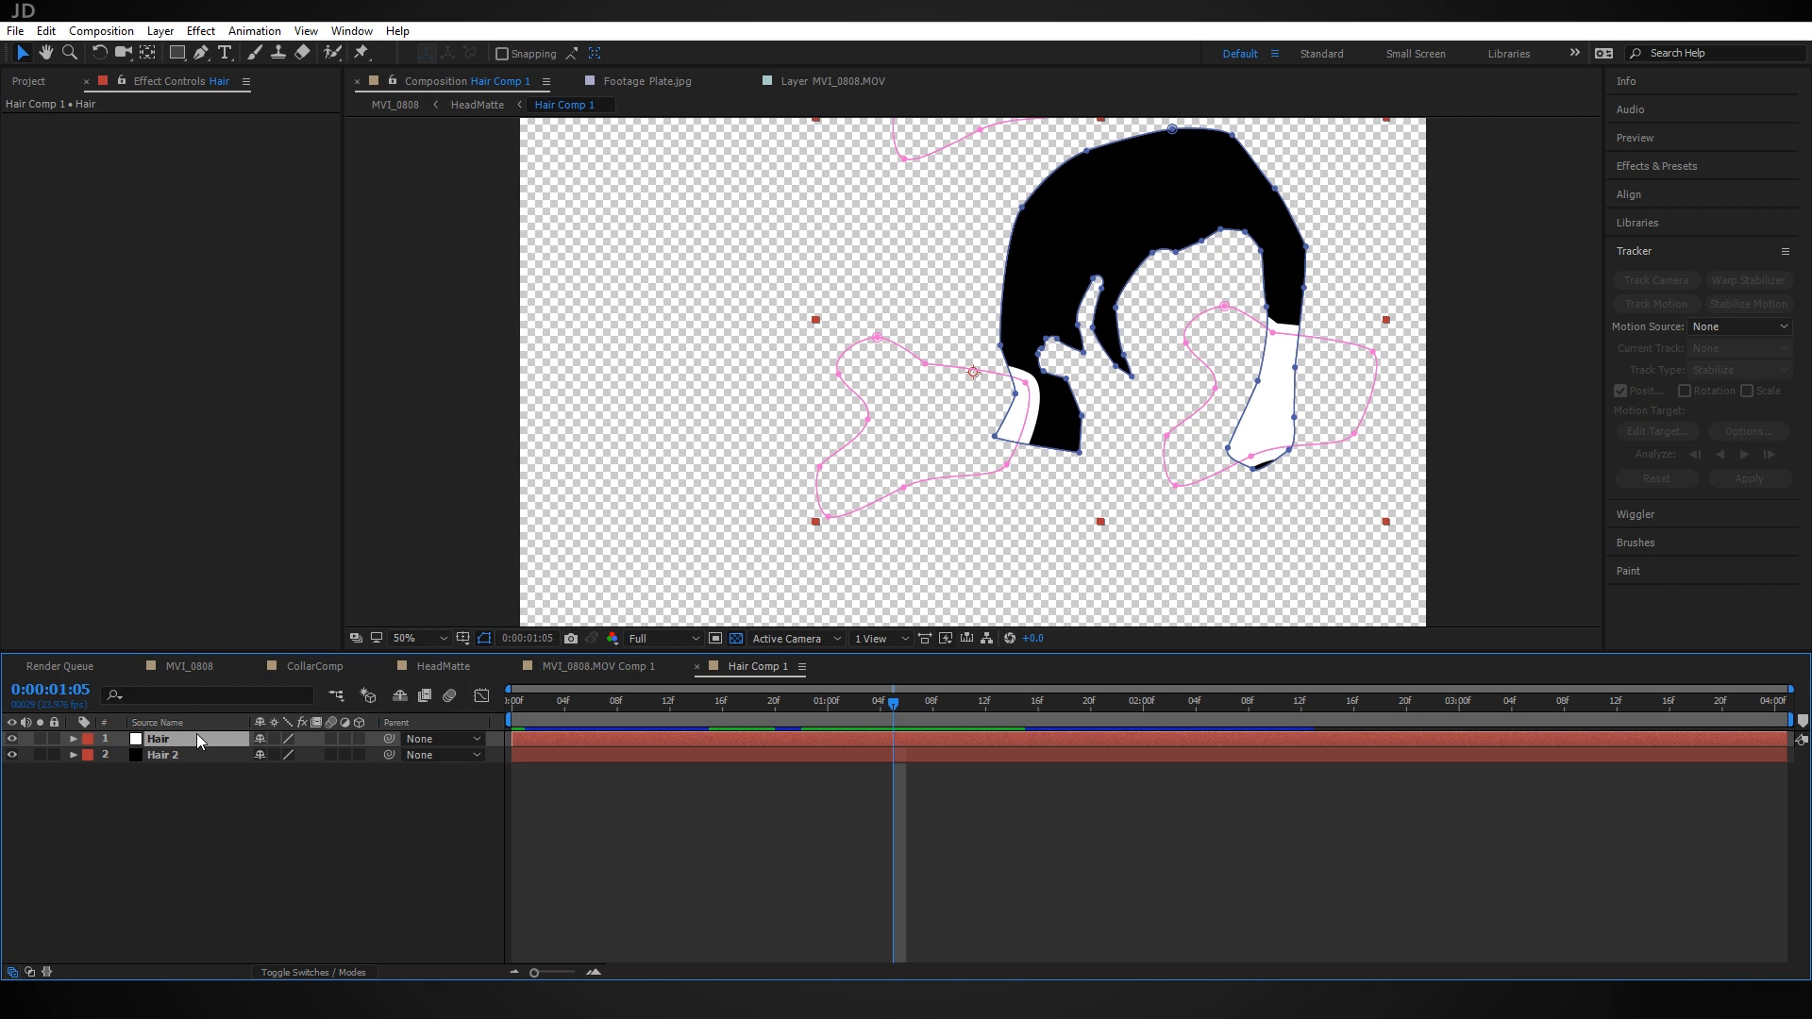
Apply Roughen Edges to the white Hair layer with Border 81.70 and Scale 31.0
key("ctrl+space")
type("rough")
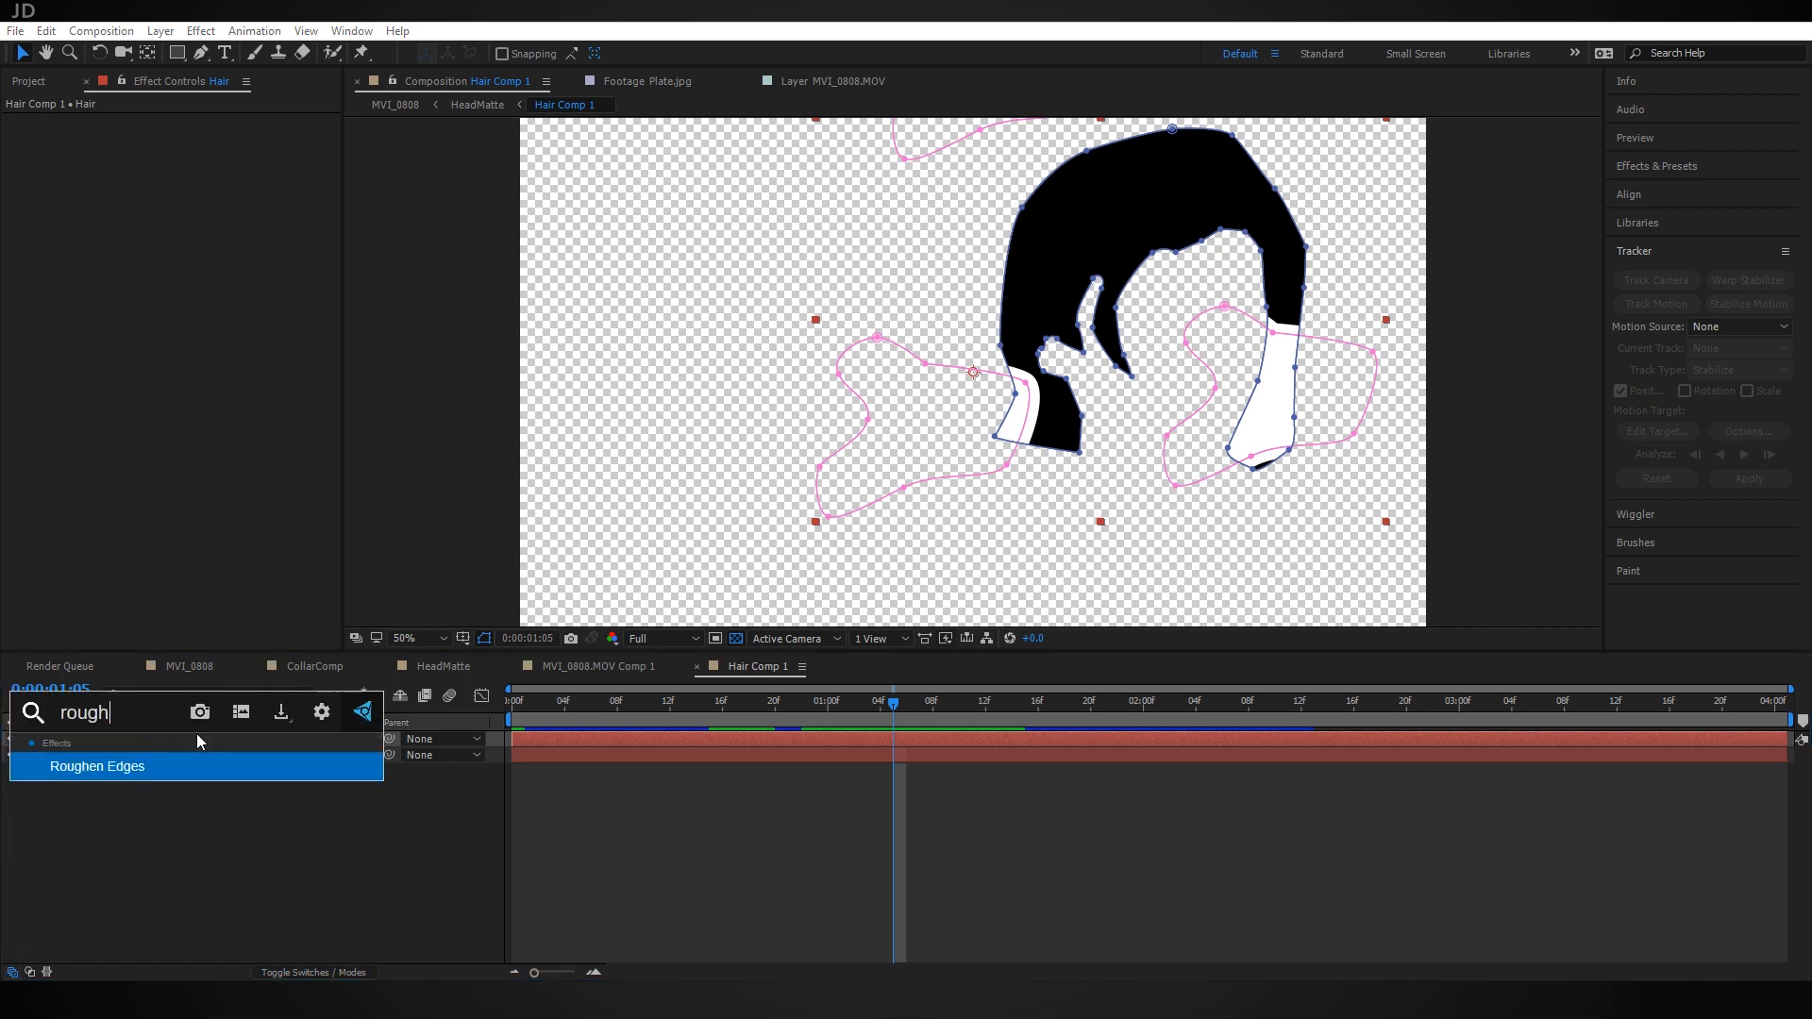
key("Return")
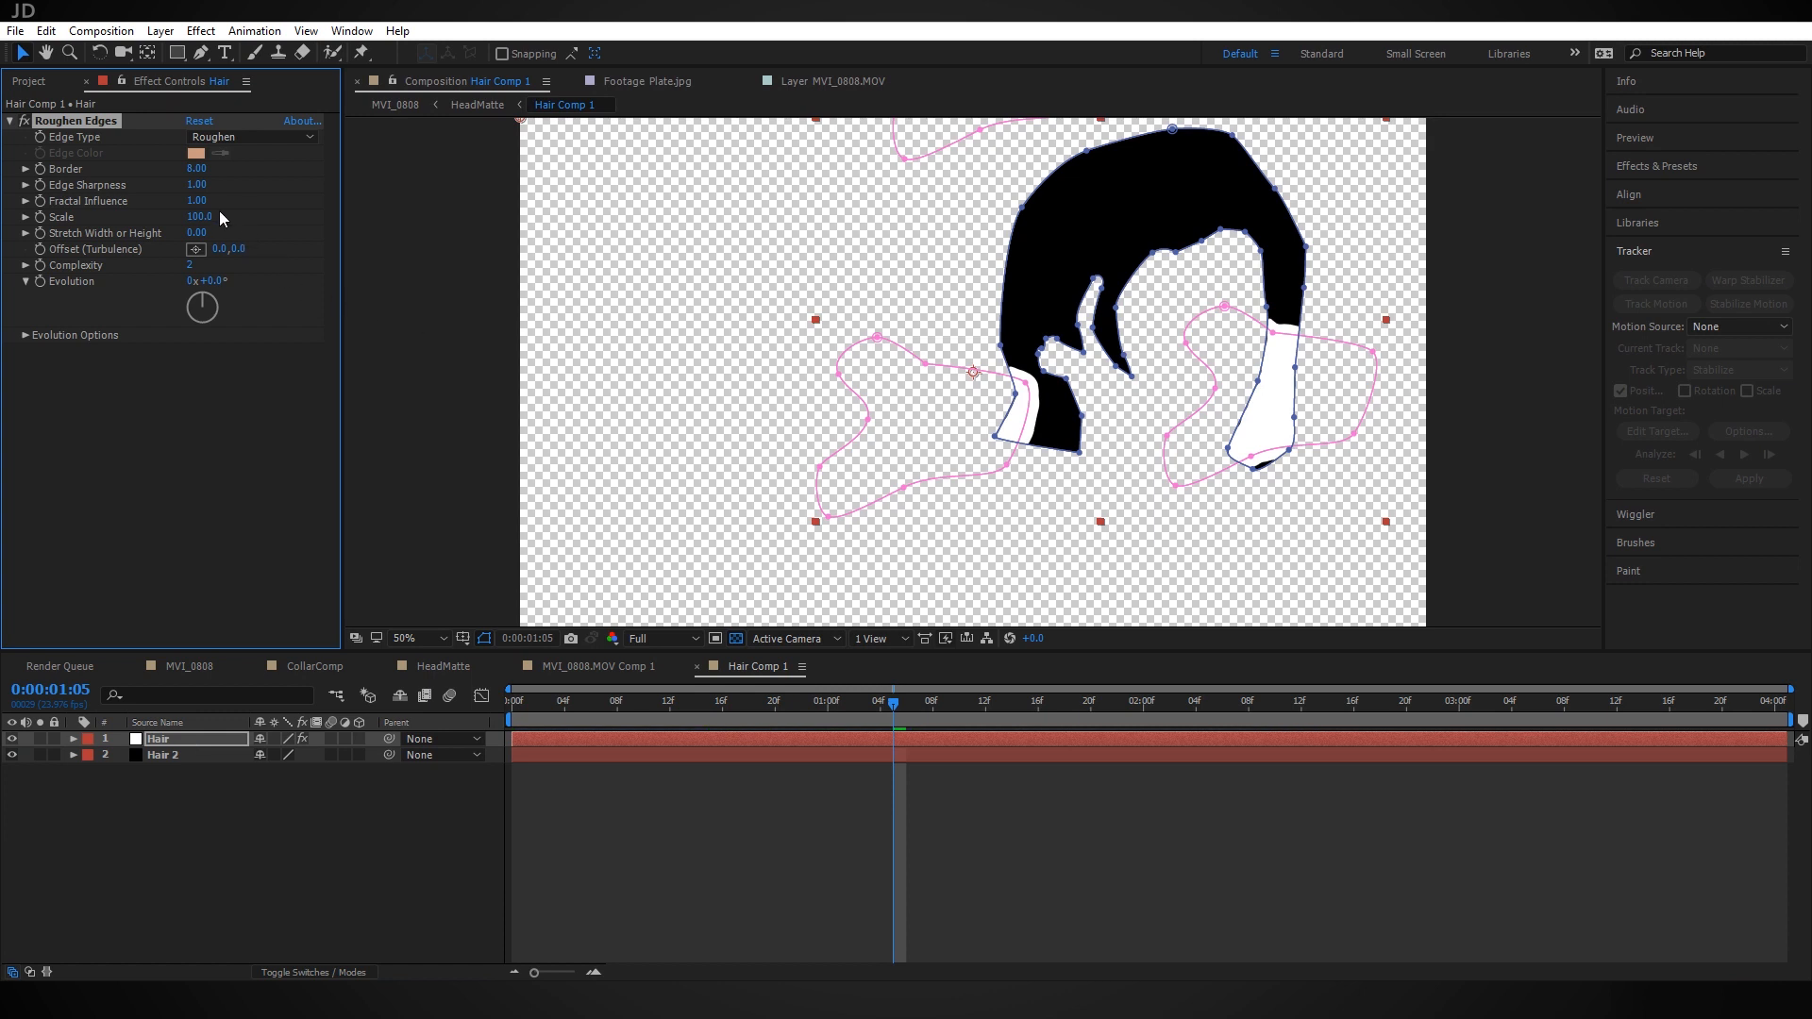
left_click_drag(203, 216, 763, 167)
left_click_drag(793, 706, 879, 722)
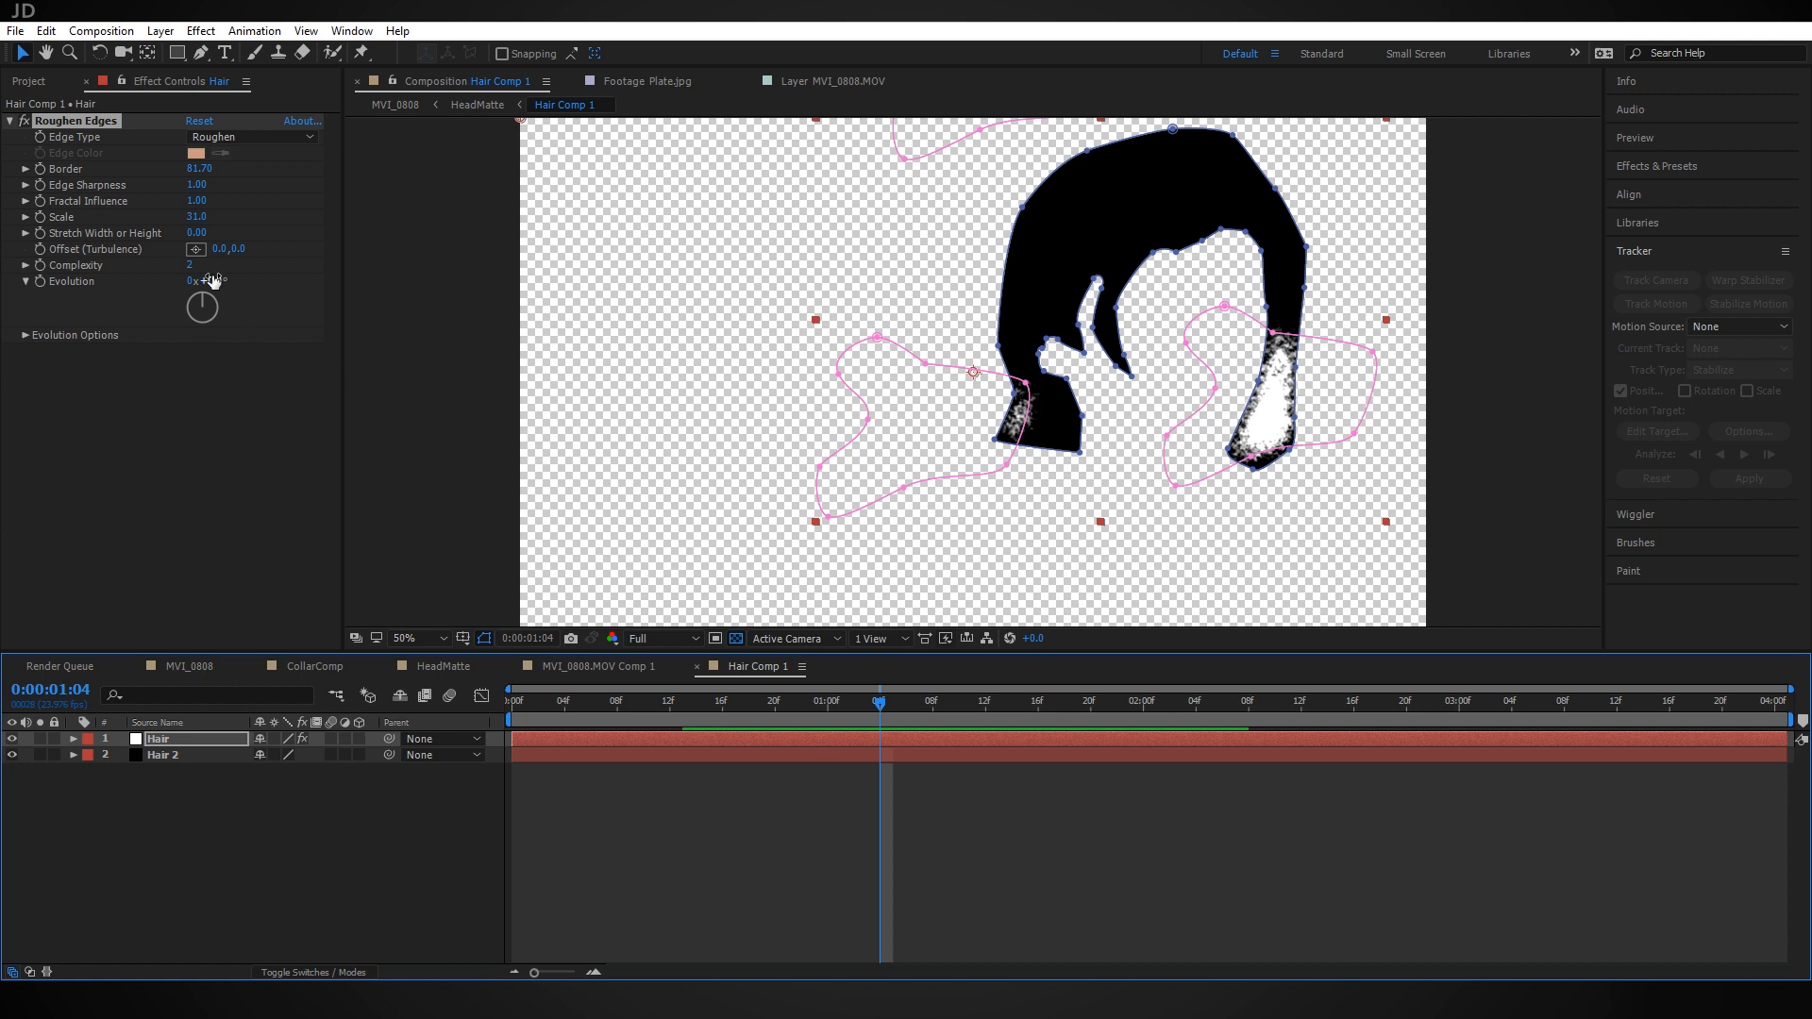
Keyframe Roughen Edges Evolution from 0 at 0:00:00:00 to 20 revolutions at 0:00:04:00 and preview the animated edge
left_click_drag(569, 704, 508, 704)
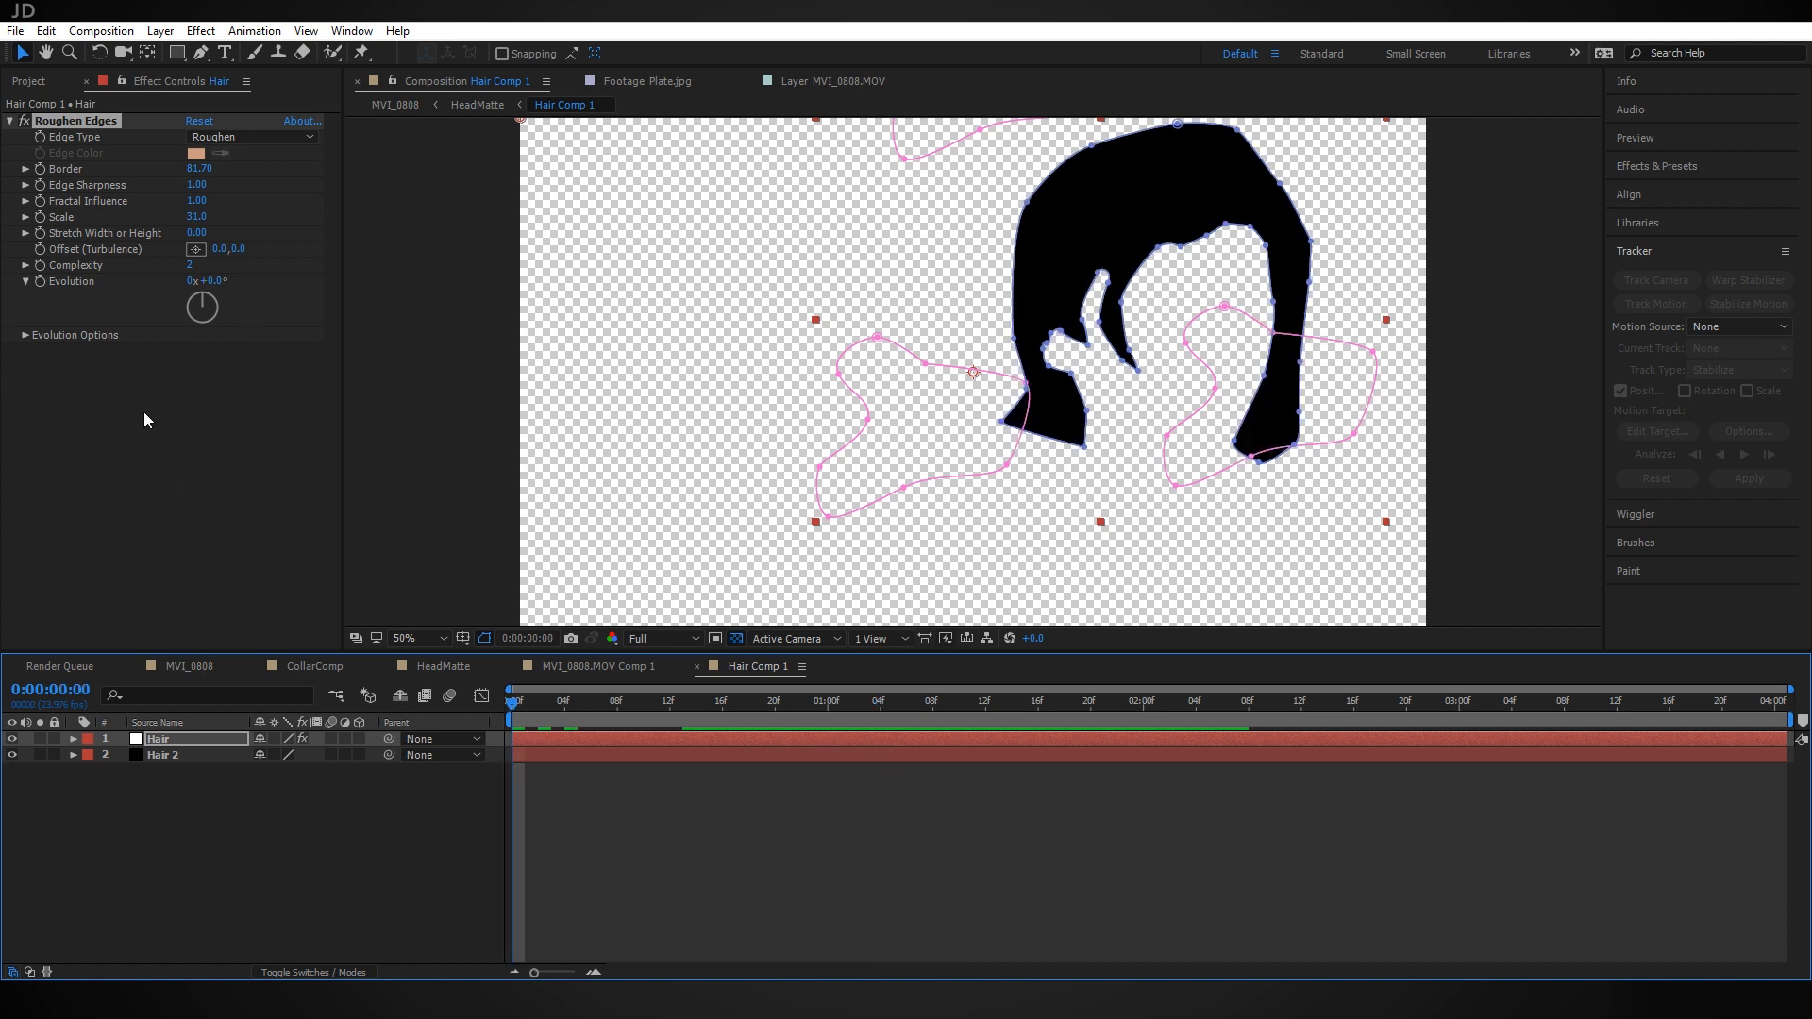
left_click(38, 281)
left_click_drag(1464, 700, 1774, 700)
left_click_drag(191, 281, 193, 281)
left_click(193, 281)
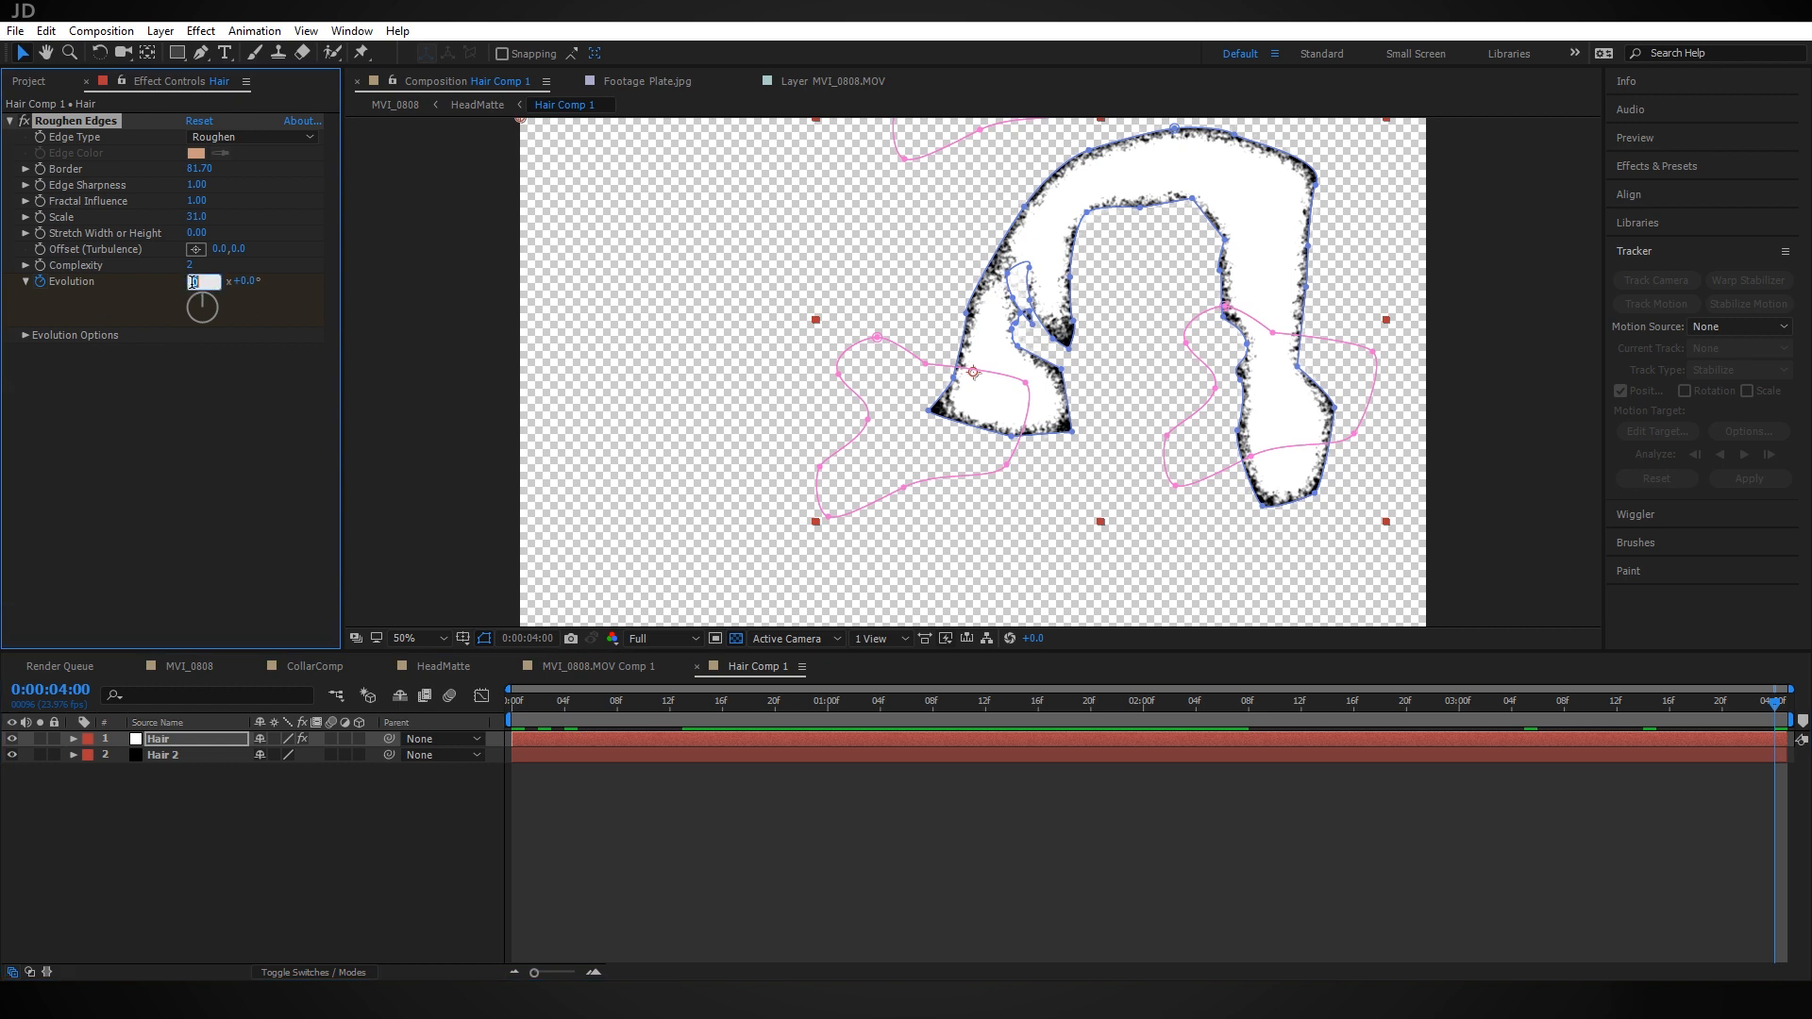
type("20")
key("Return")
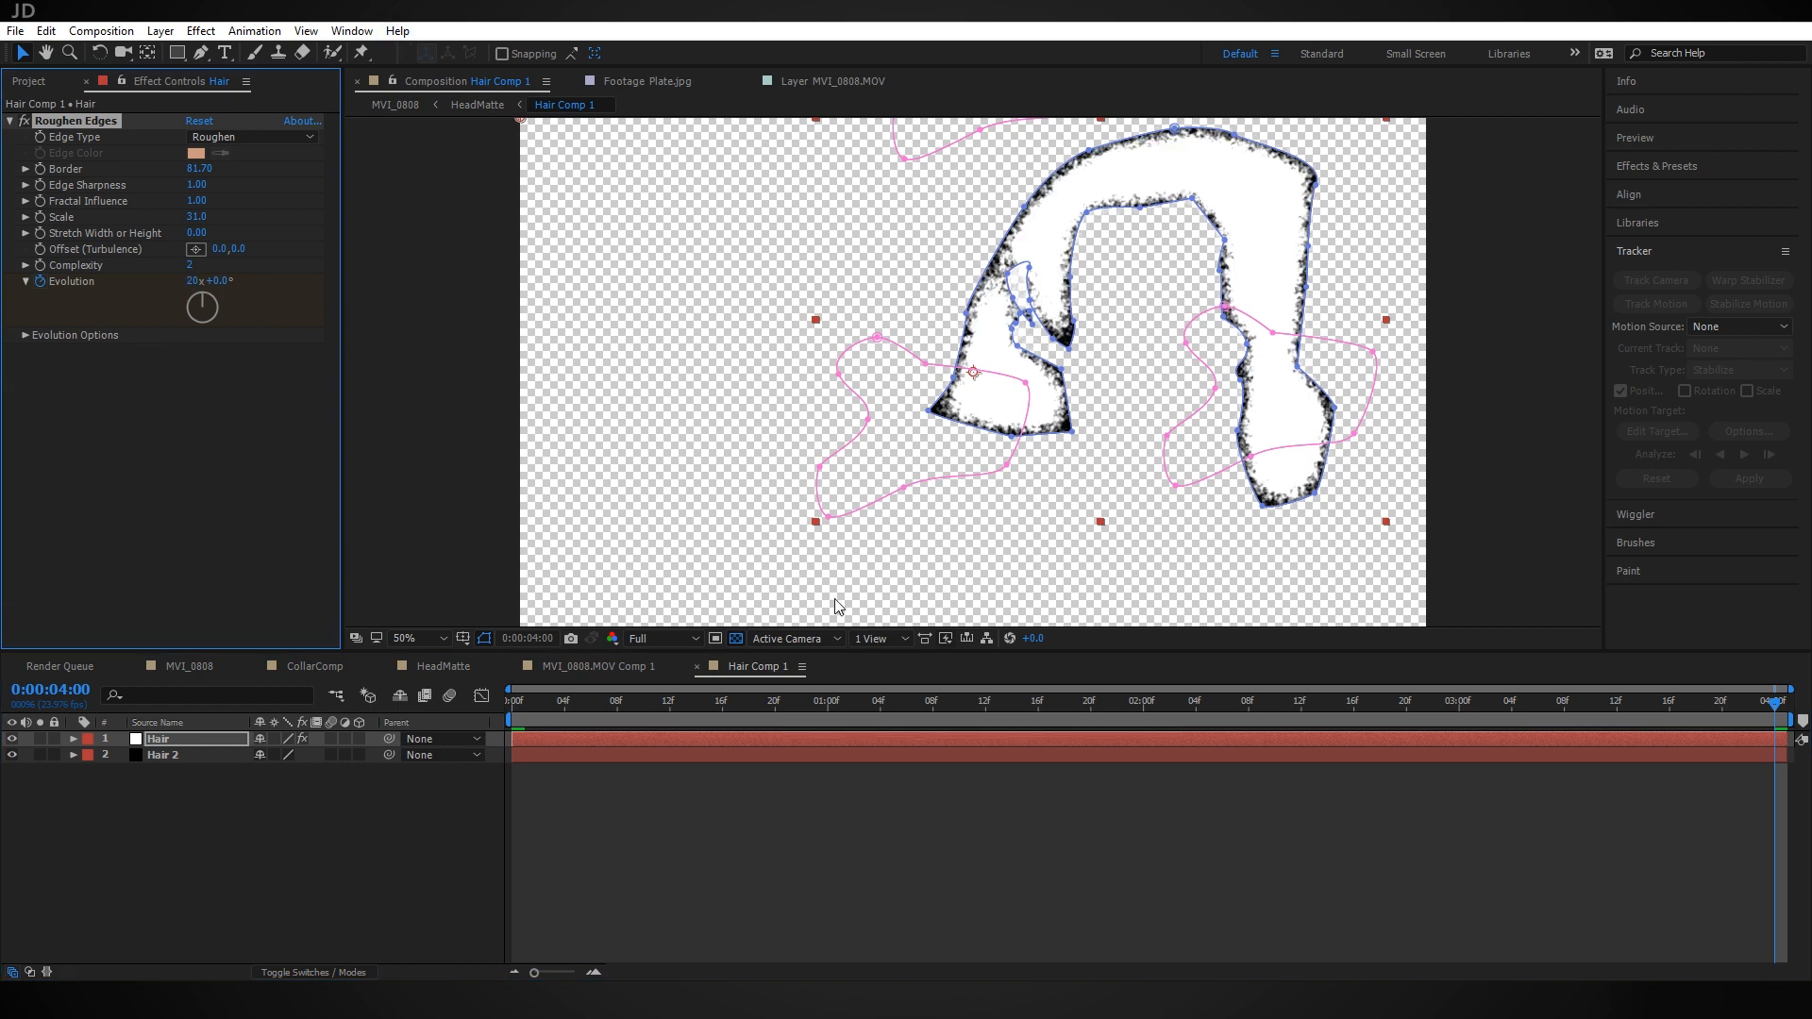
left_click(946, 700)
left_click_drag(929, 700, 1081, 738)
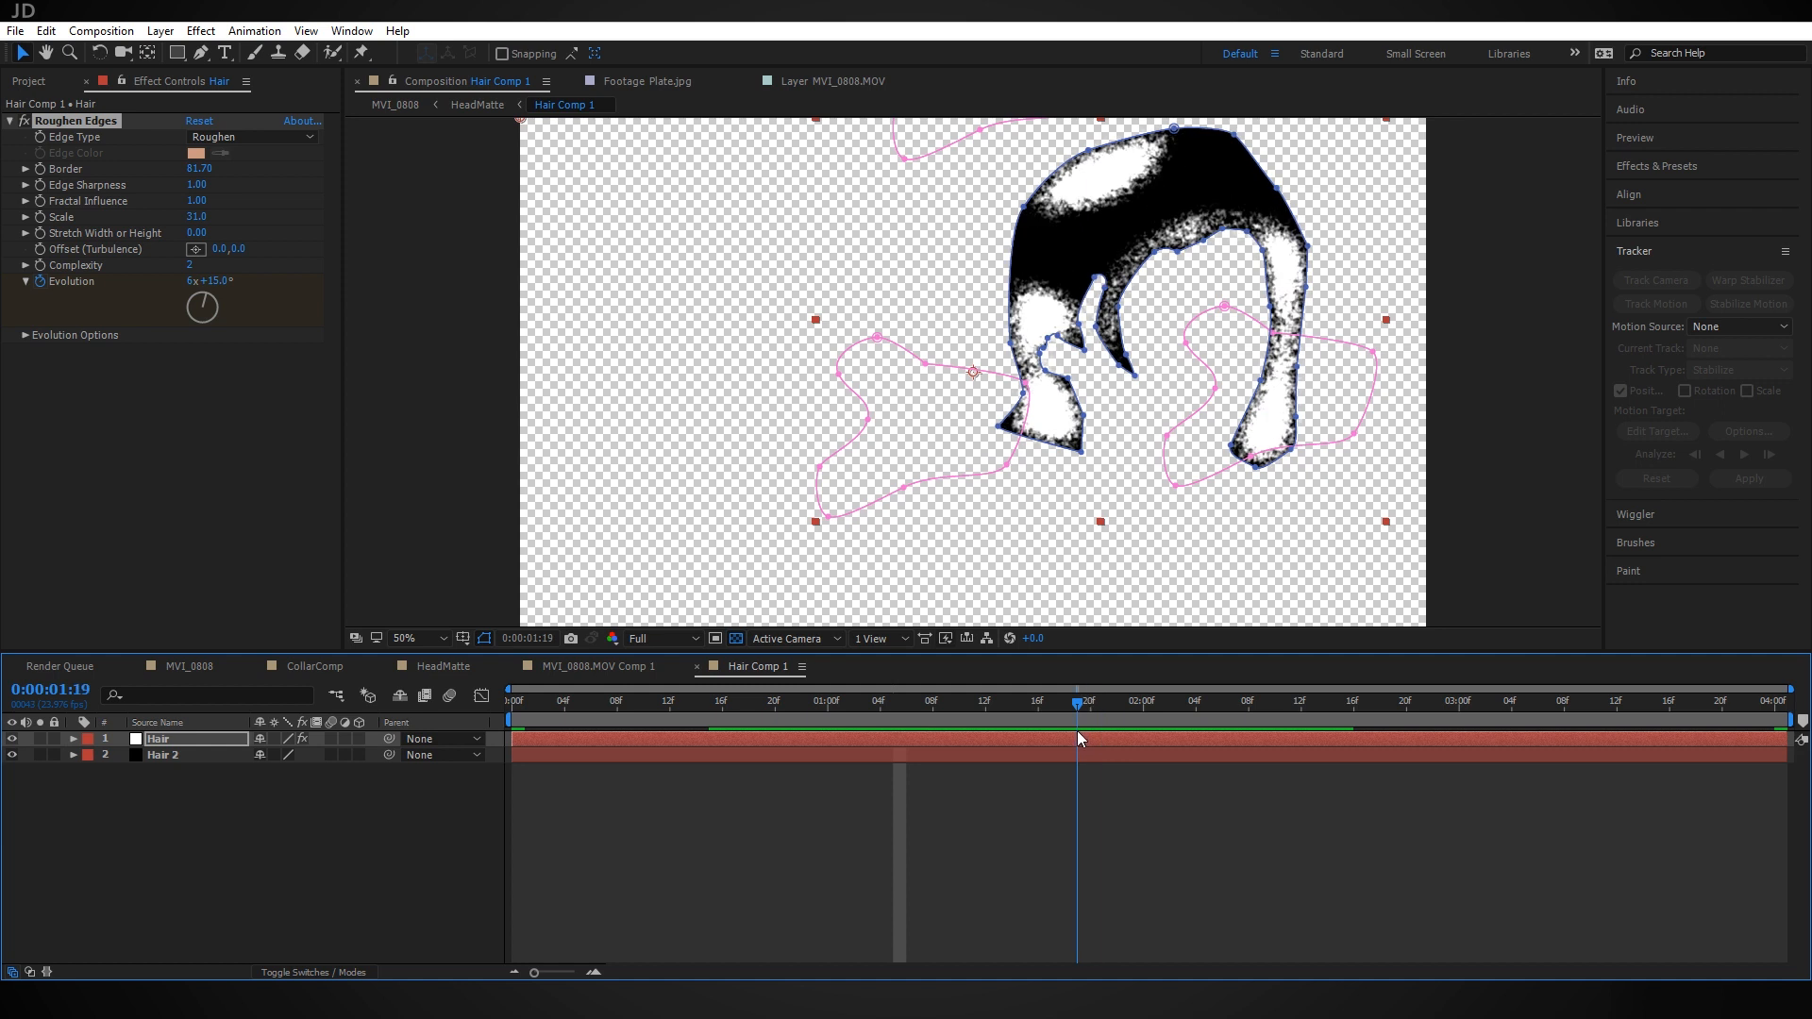
left_click_drag(1077, 732, 1236, 742)
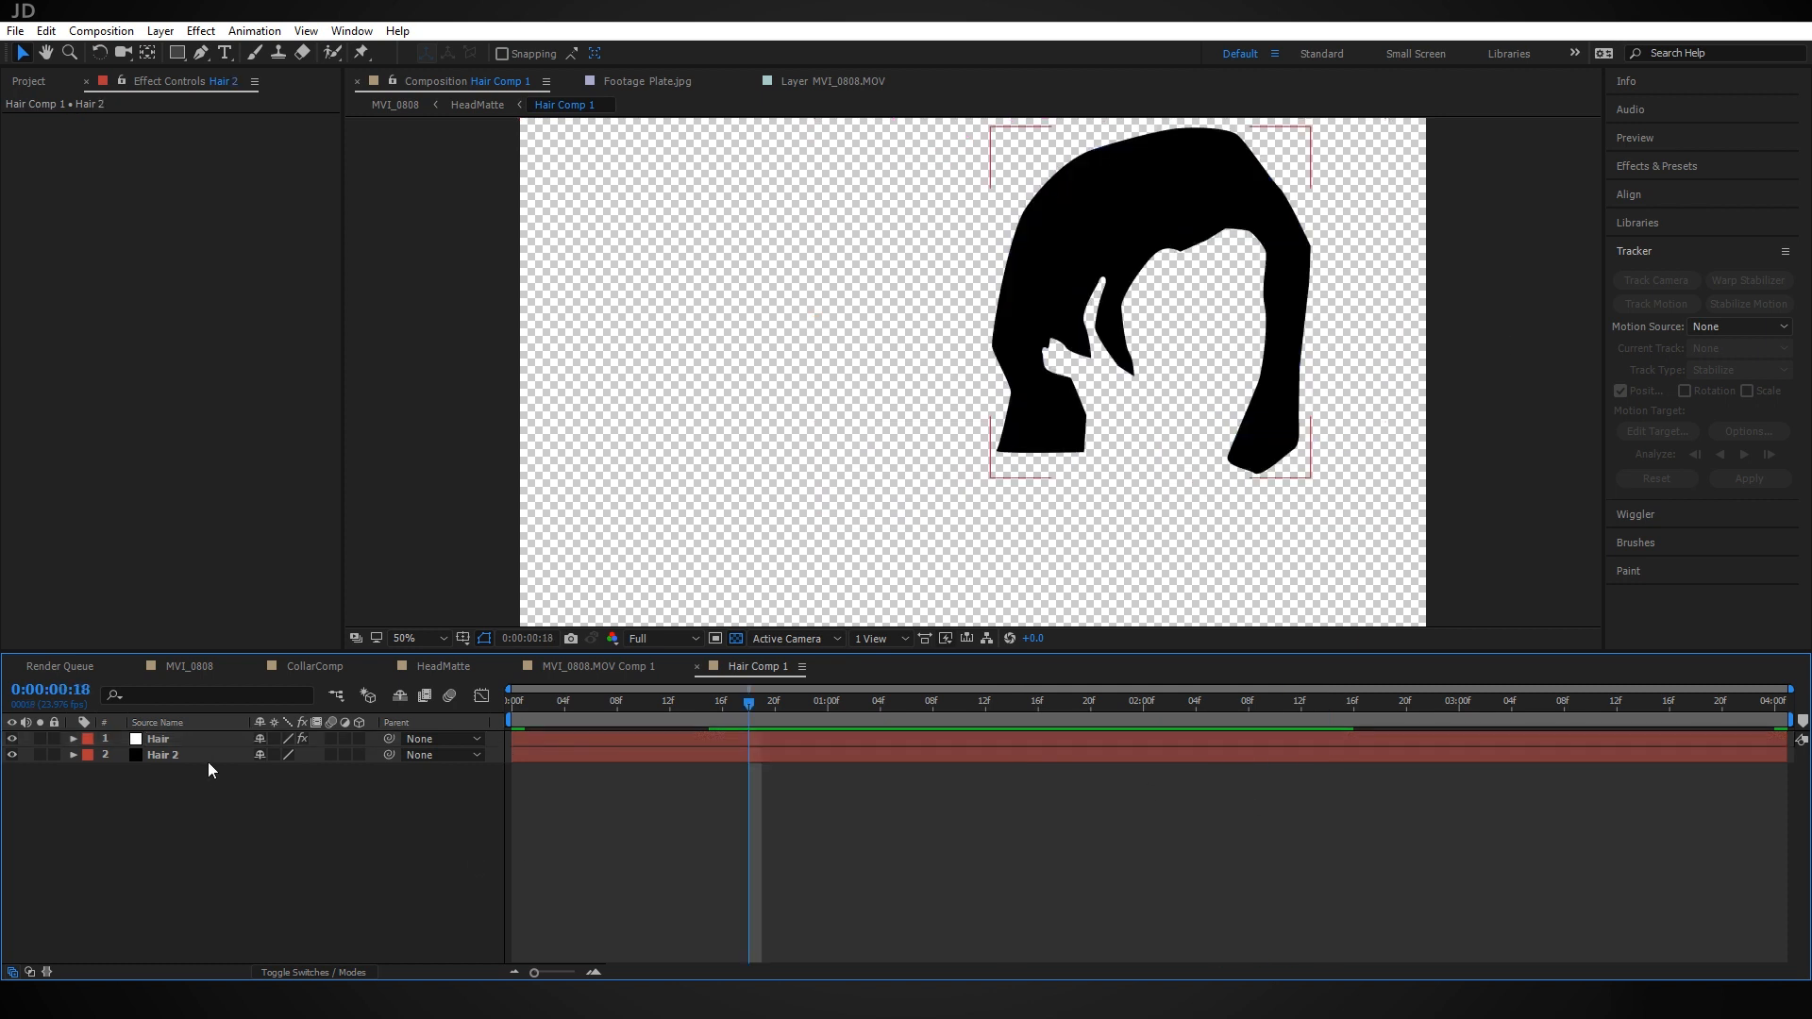
Keyframe Mask 1's Mask Expansion on the white Hair layer from 0 pixels at 0:00:01:01 to 40 pixels at about 0:00:02:12
left_click(190, 744)
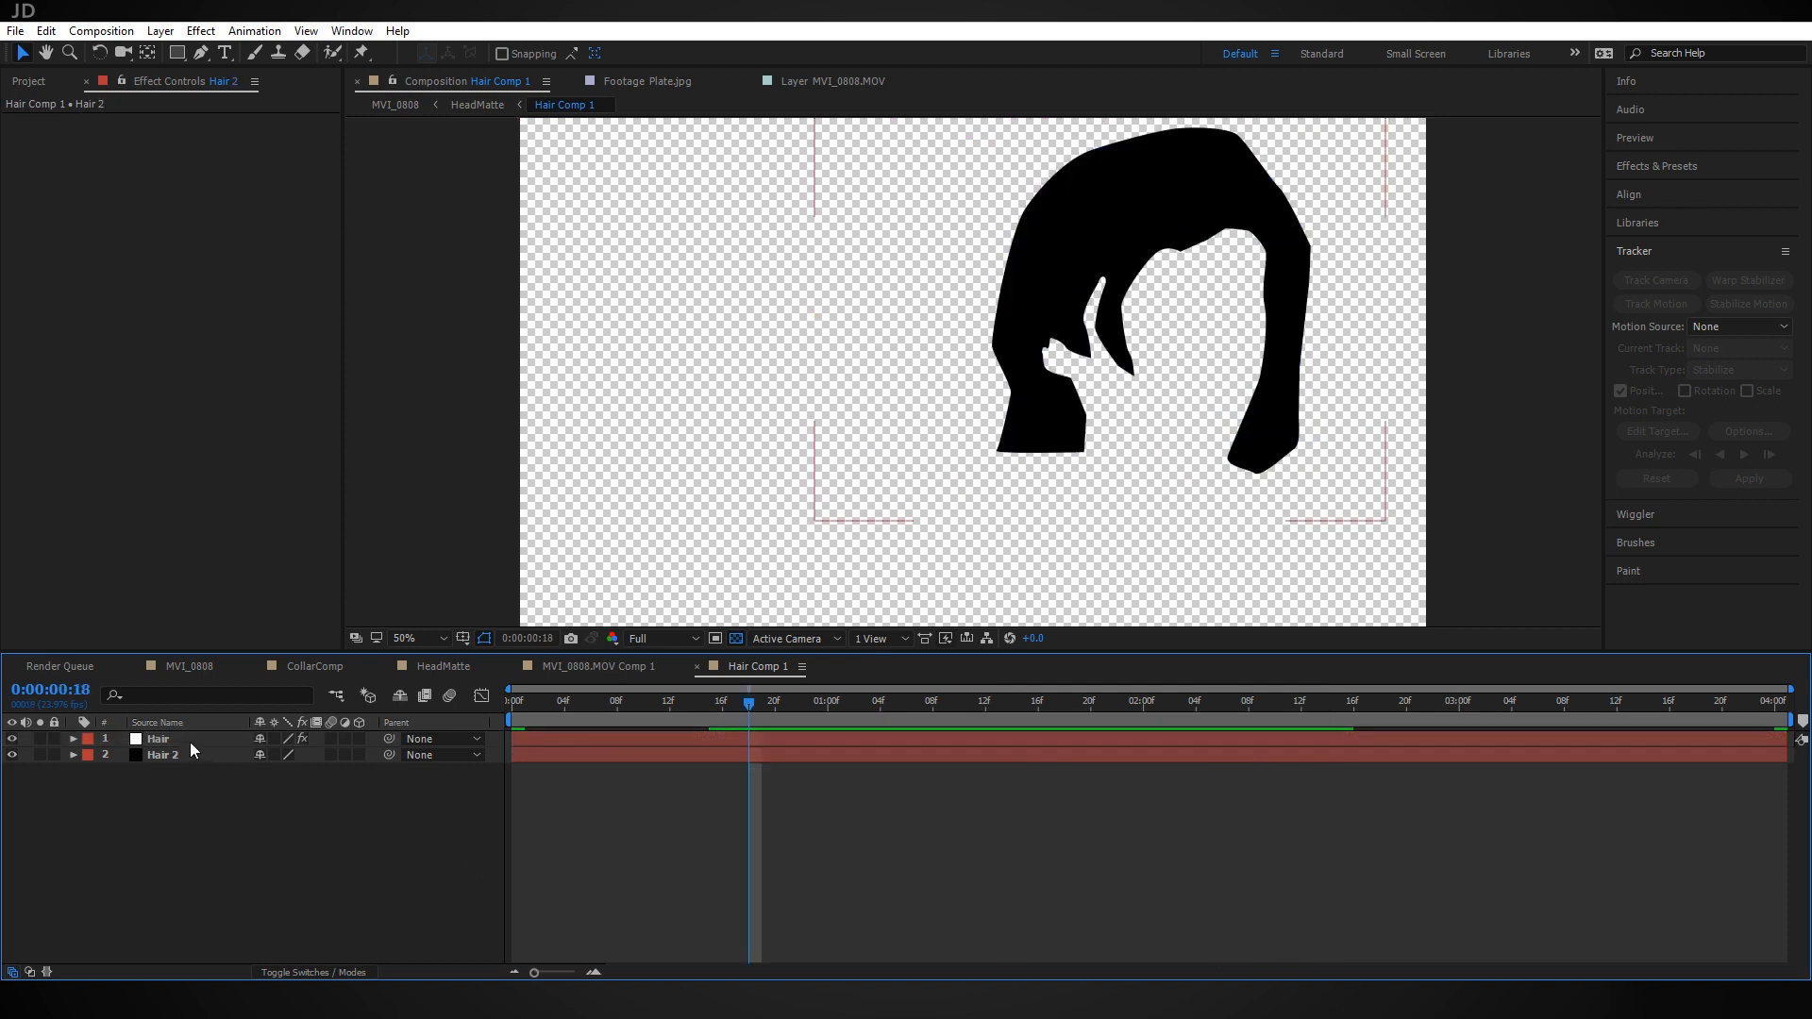
left_click(74, 739)
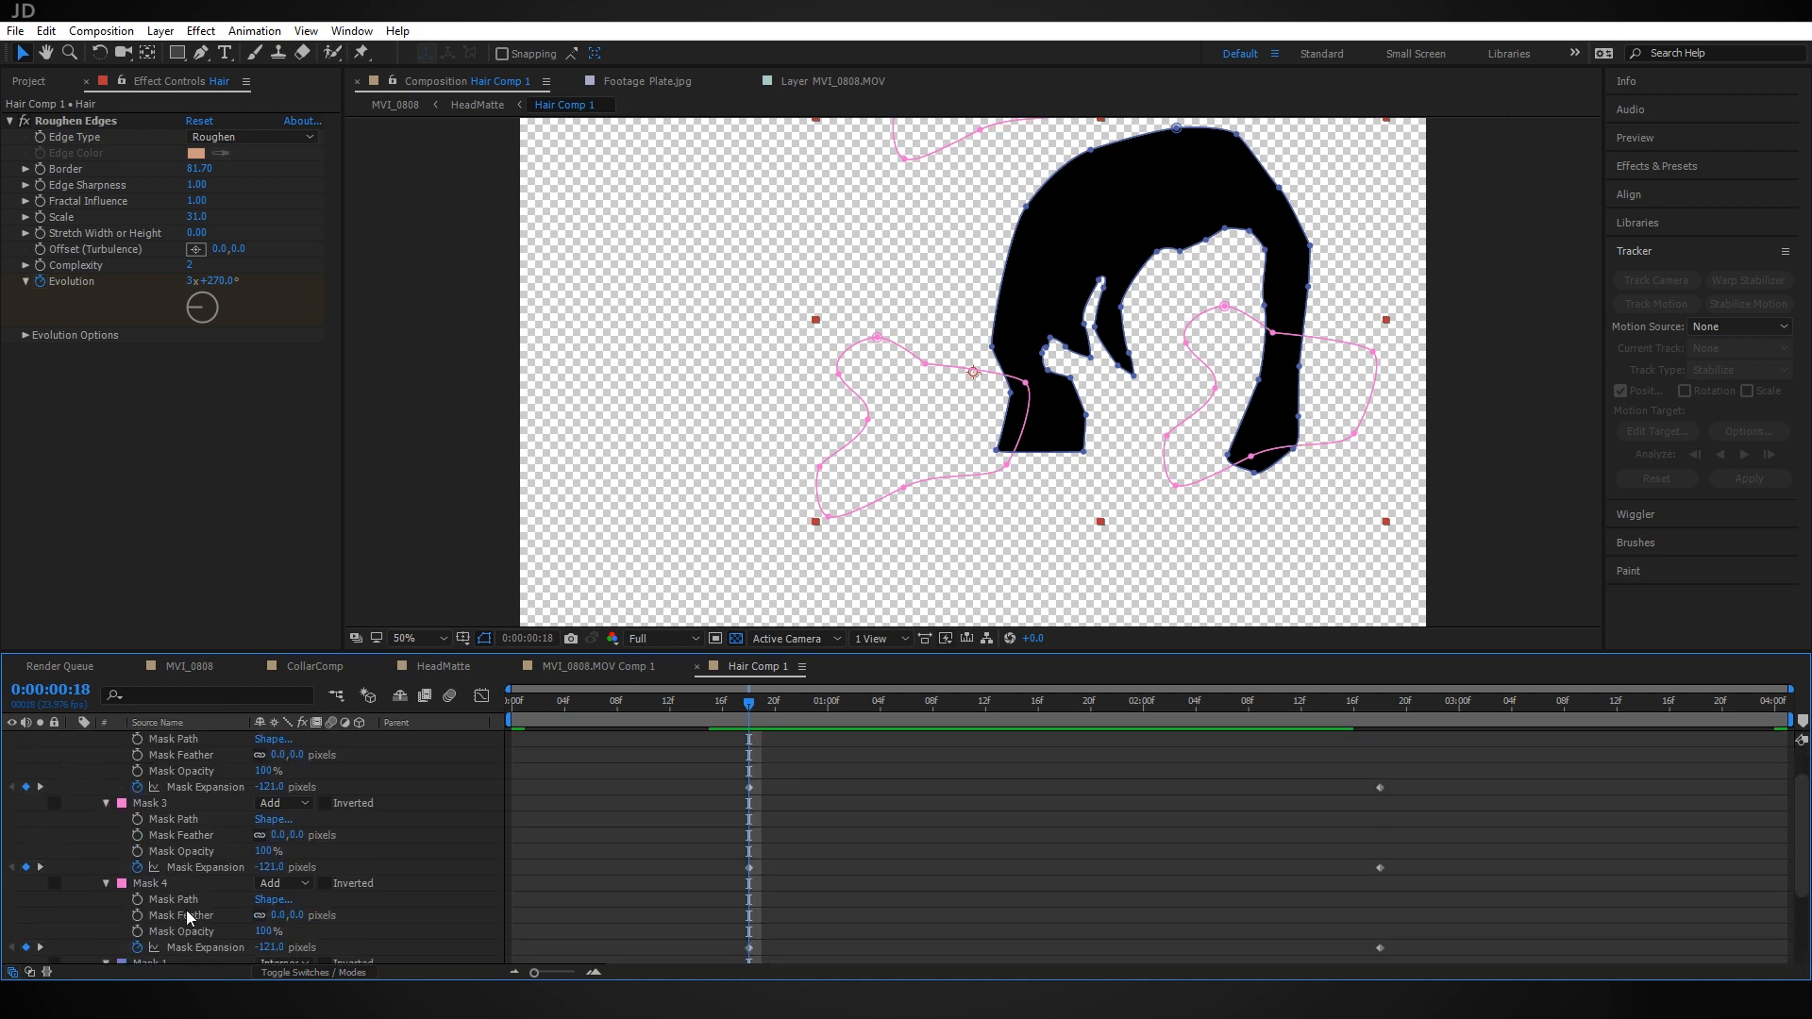
scroll(267, 854, "down", 1)
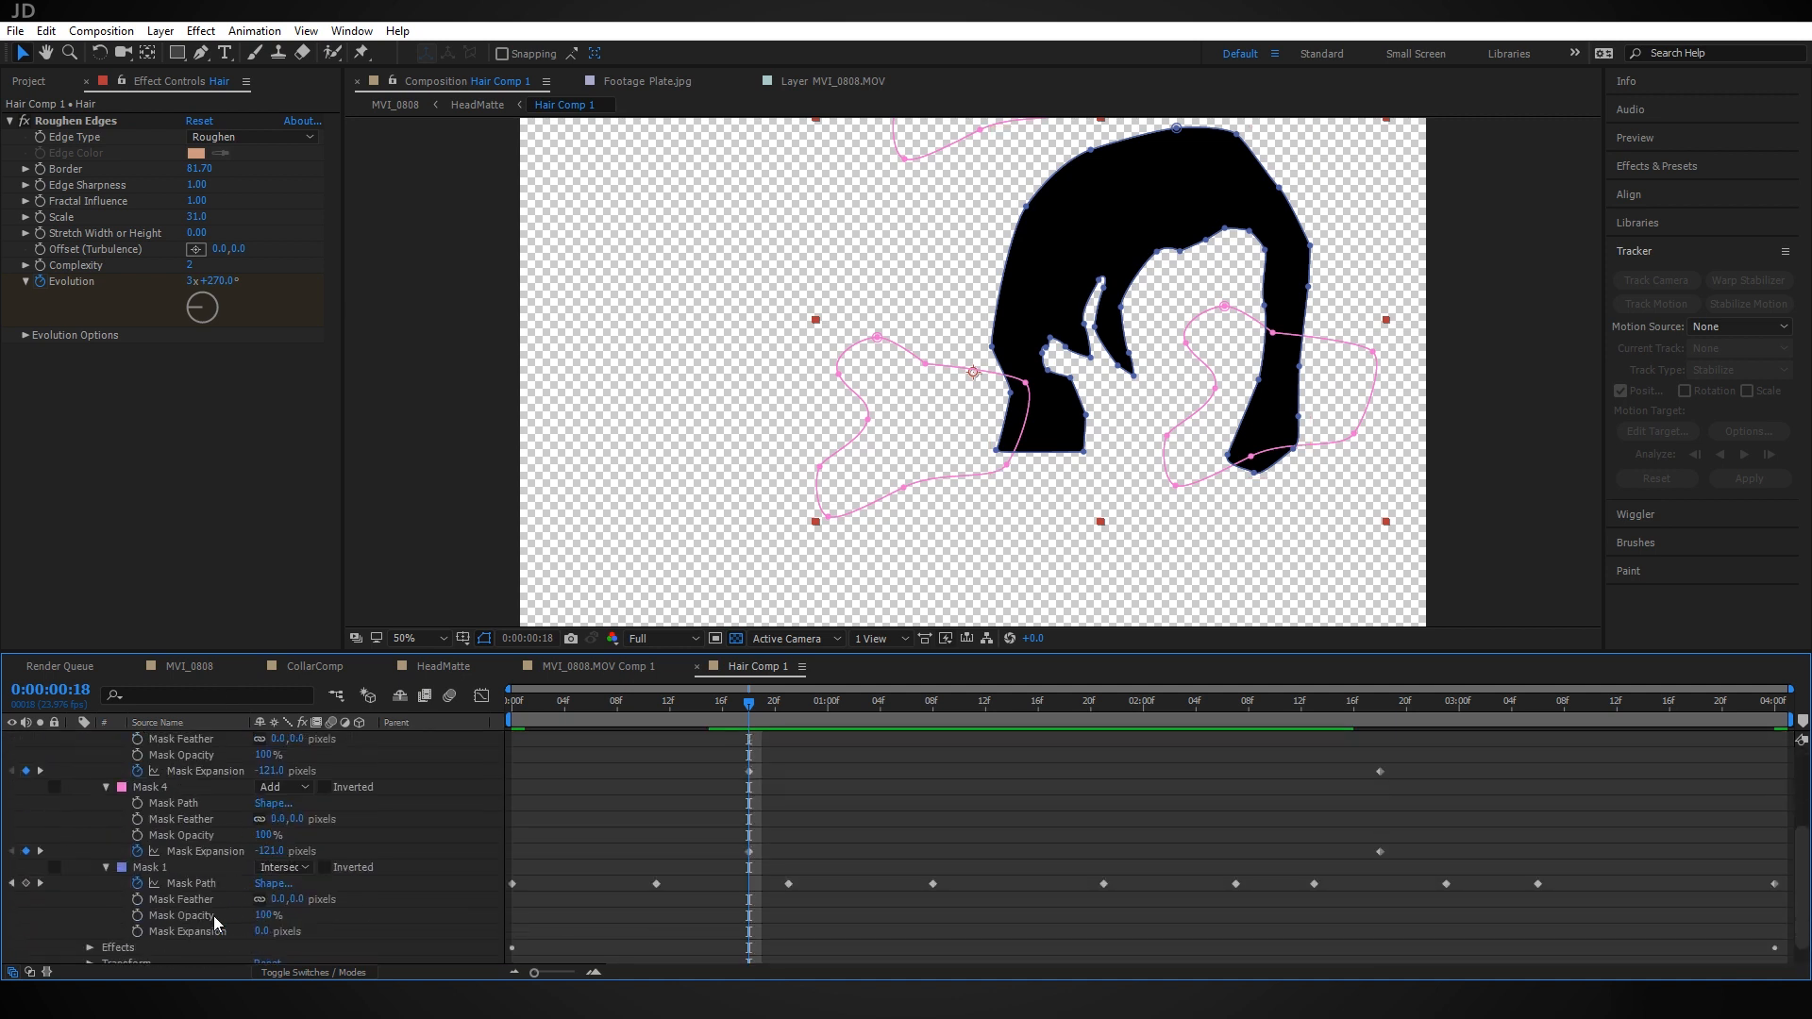
left_click_drag(750, 705, 844, 712)
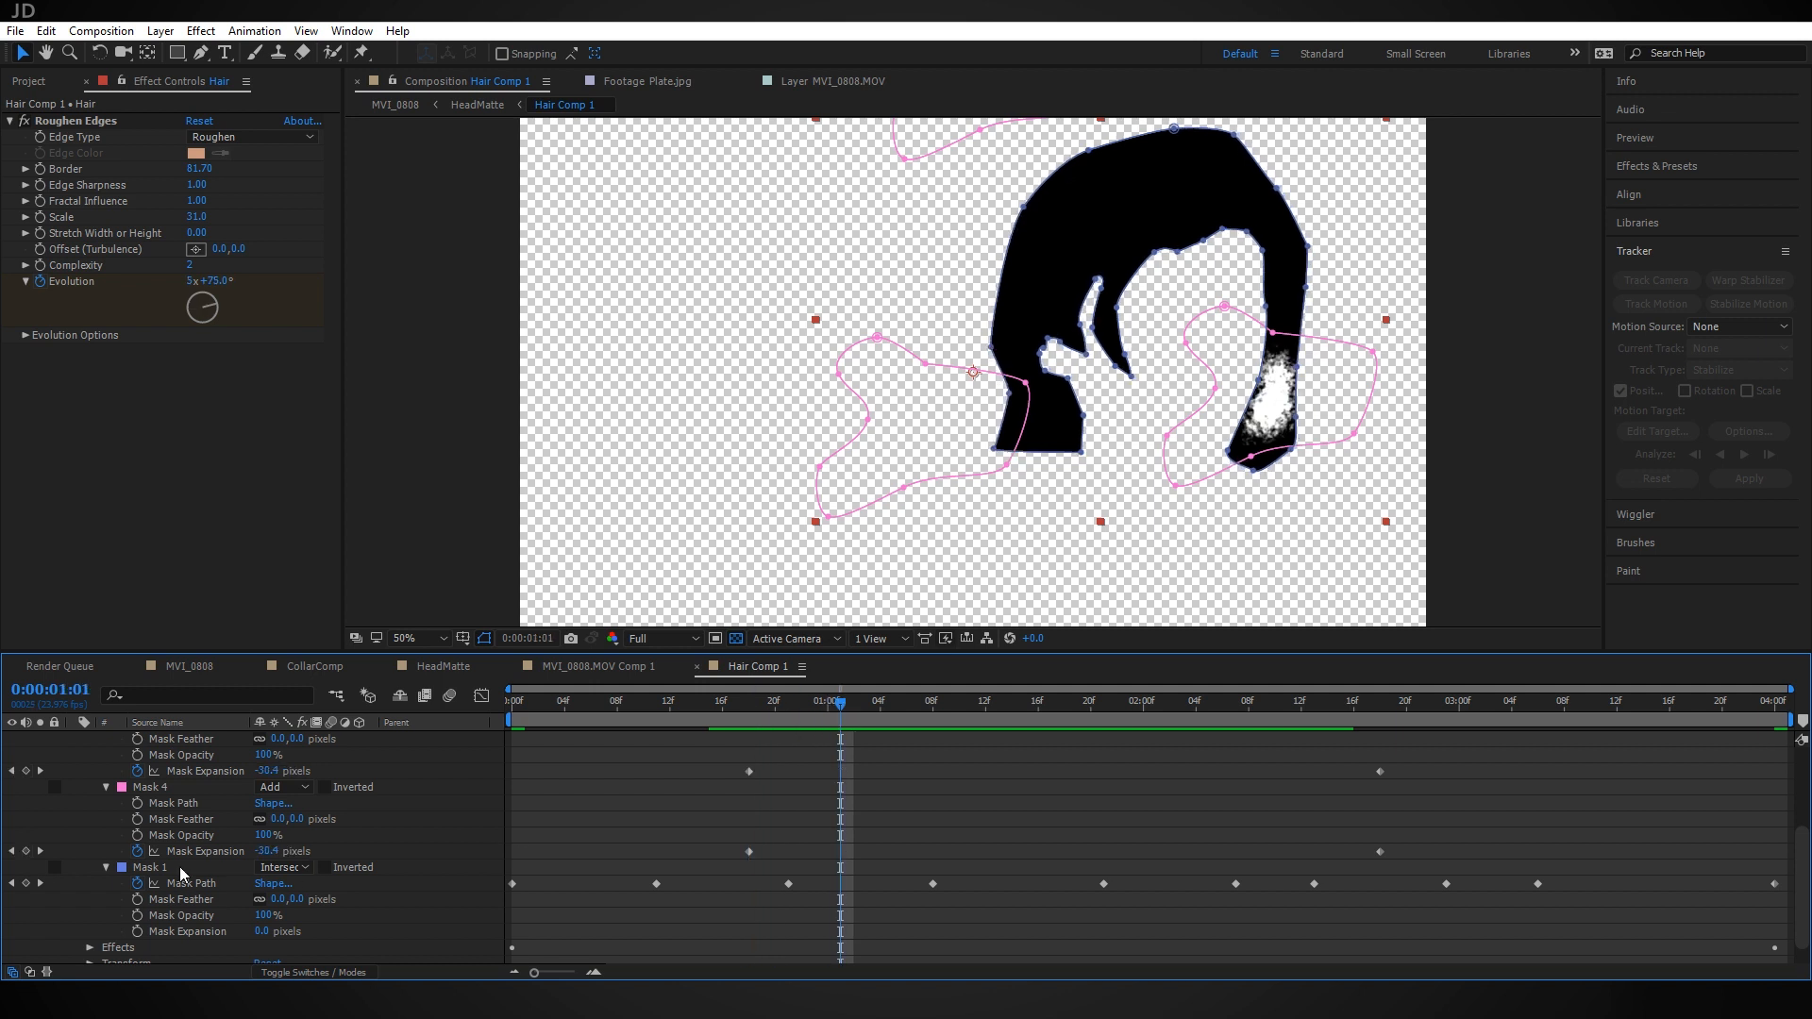
left_click(137, 931)
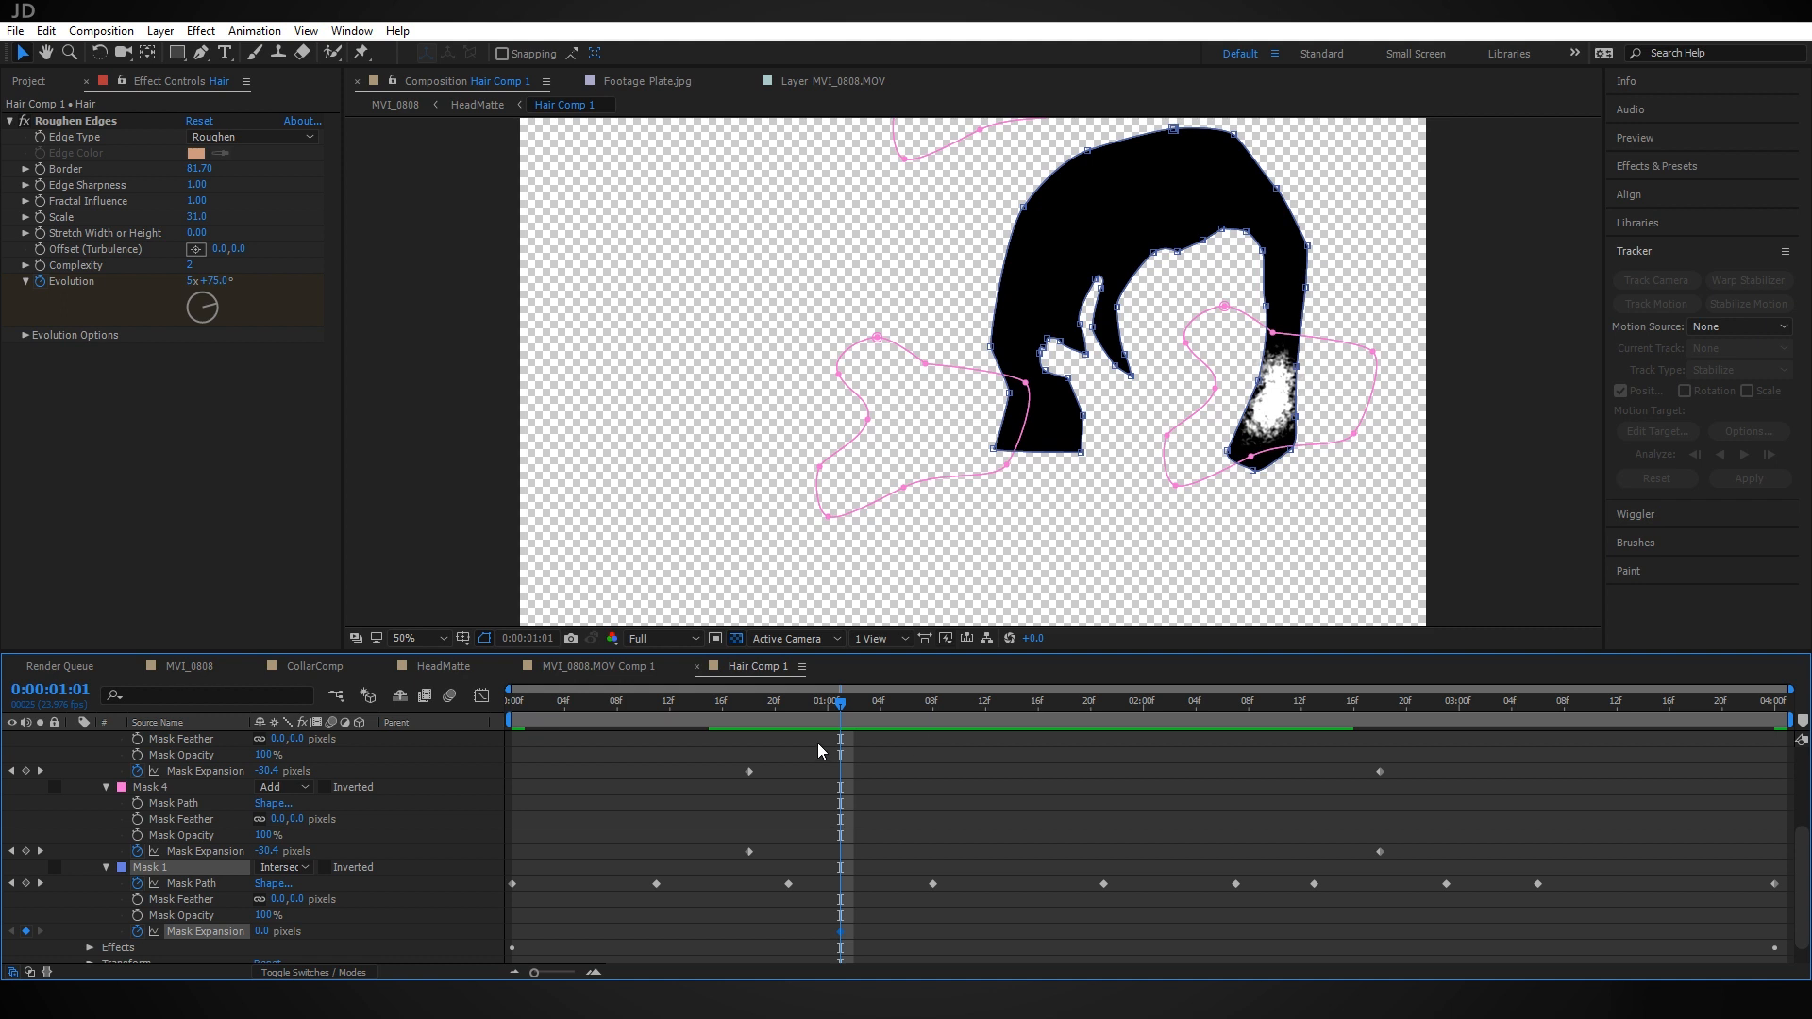
left_click_drag(851, 715, 1300, 706)
left_click_drag(261, 931, 296, 930)
mouse_move(1307, 705)
left_mouse_down()
mouse_move(898, 755)
mouse_move(1327, 736)
left_mouse_up()
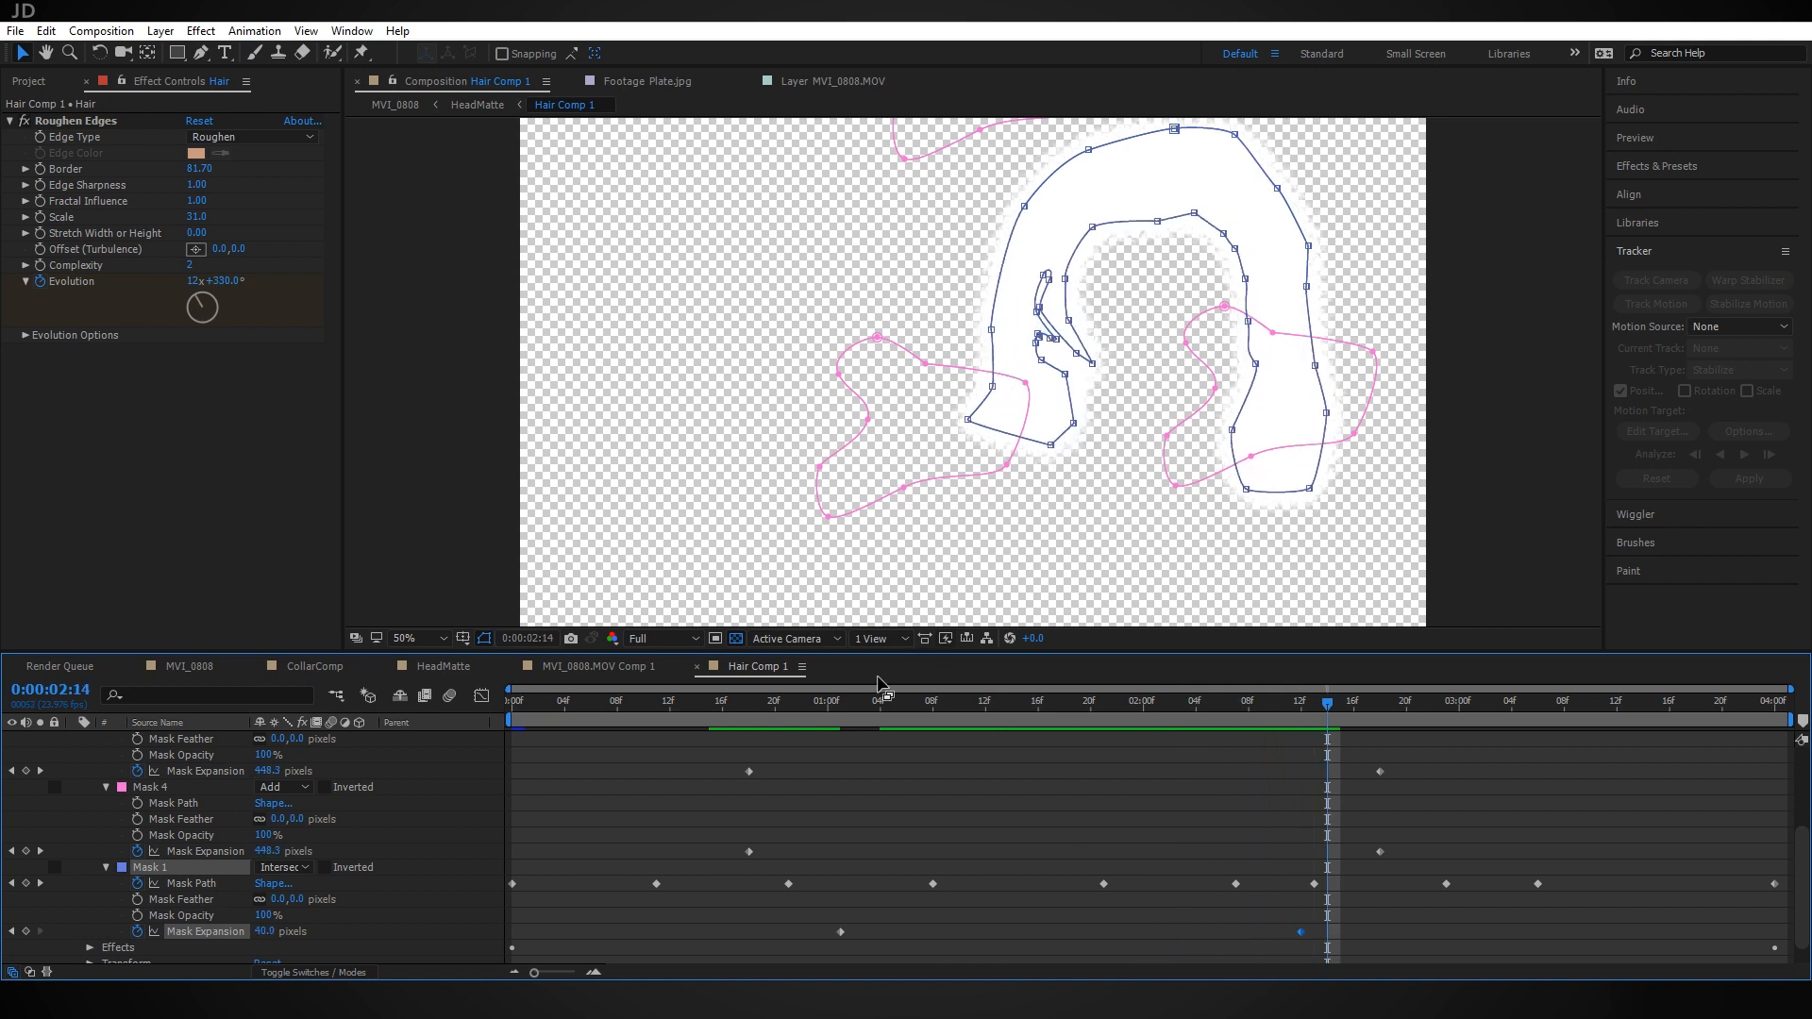
In HeadMatte, unsolo Hair Comp 1, make E3D visible and place Hair Comp 1 directly above E3D
left_click(415, 668)
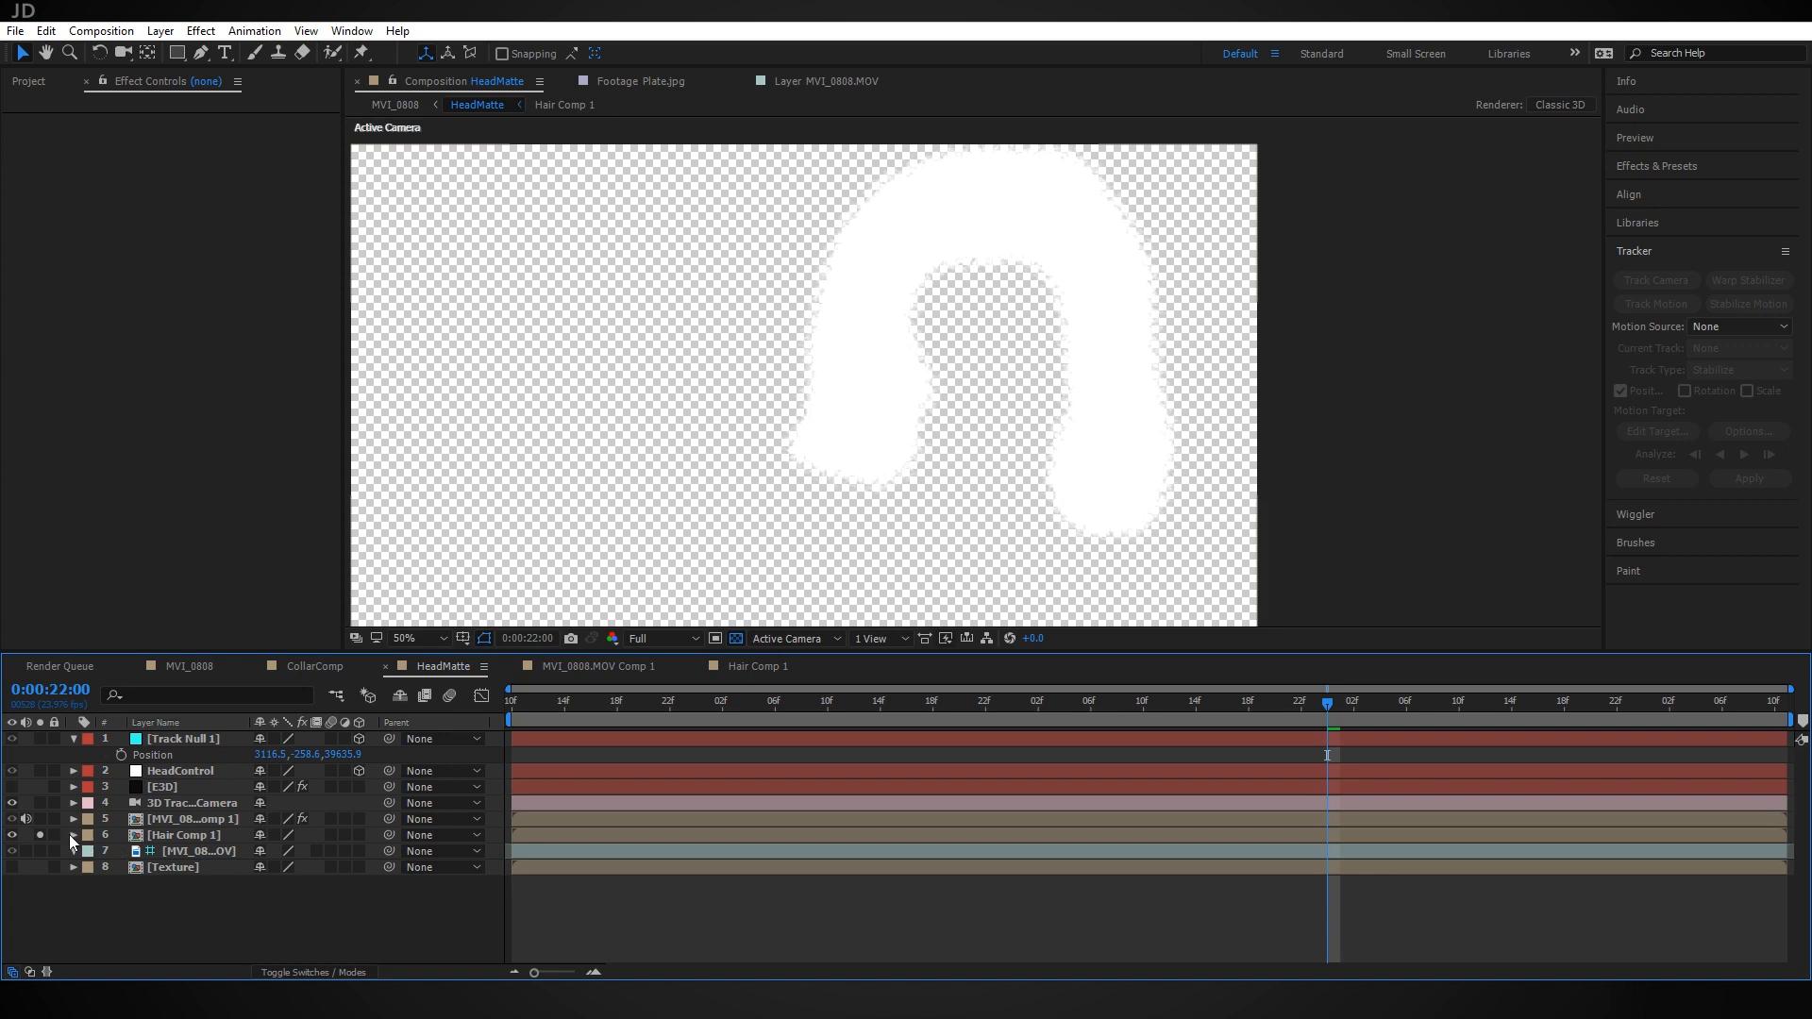
left_click(40, 834)
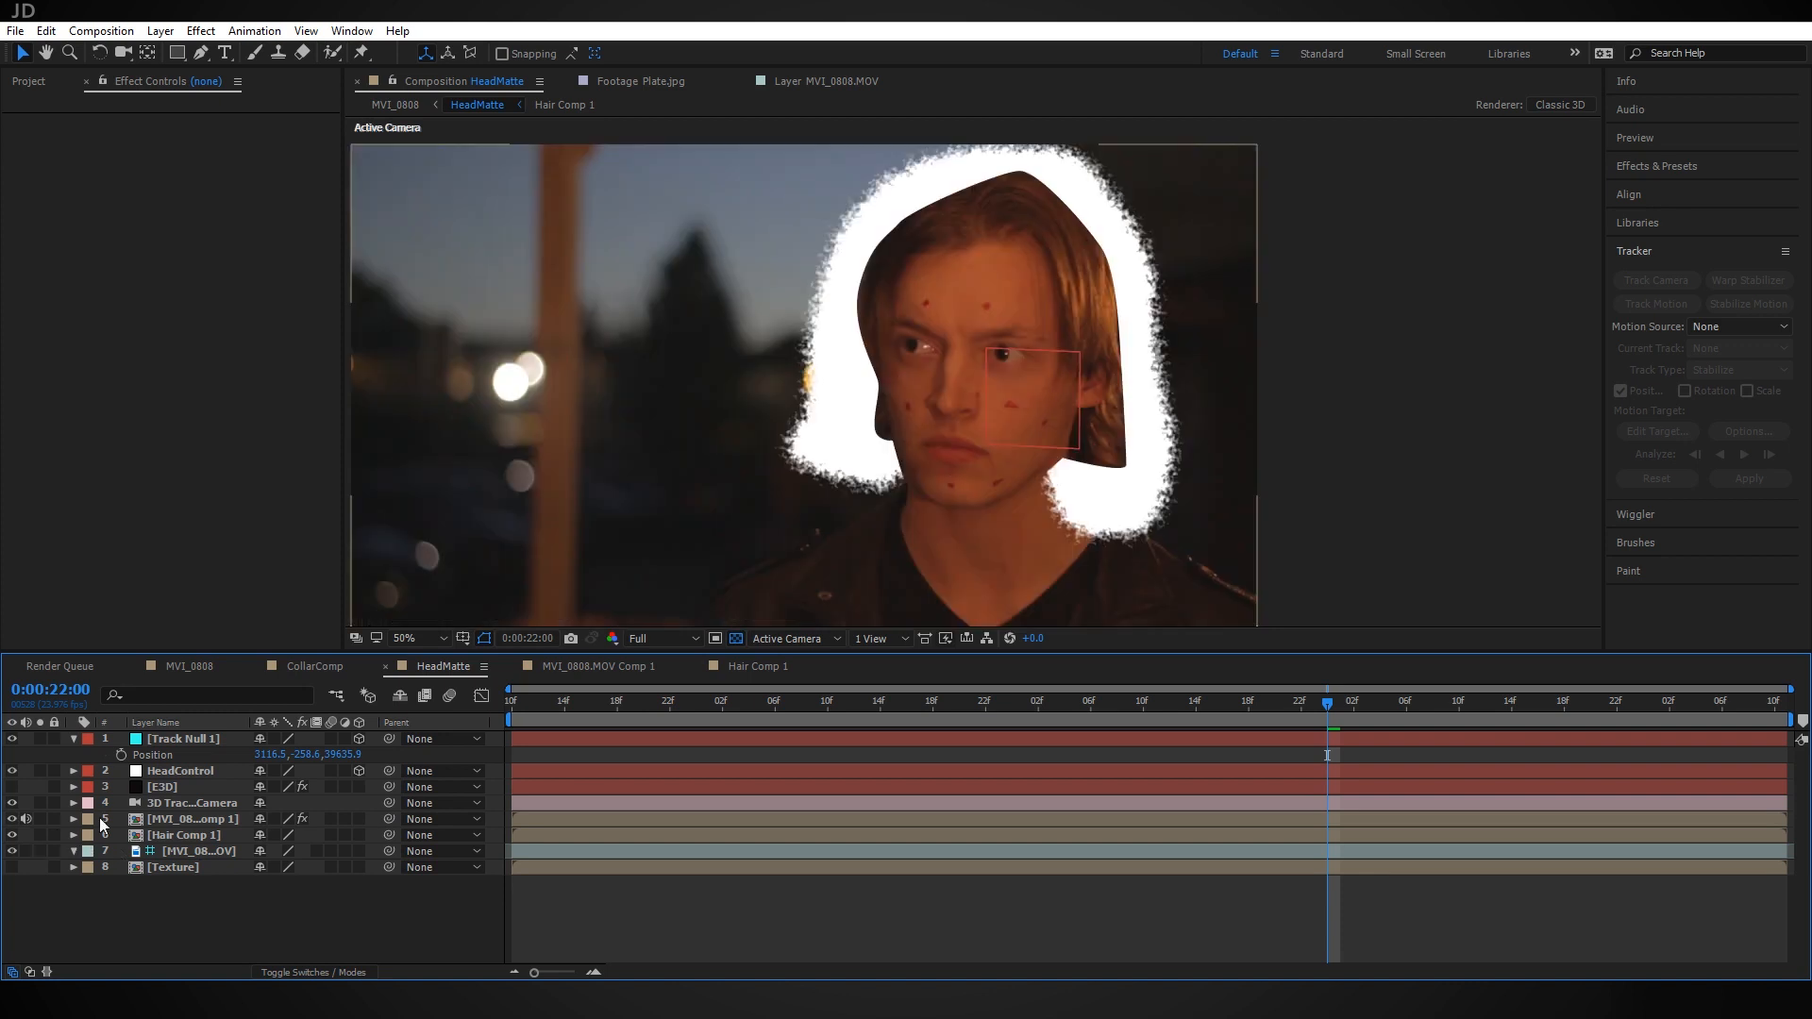
left_click(12, 787)
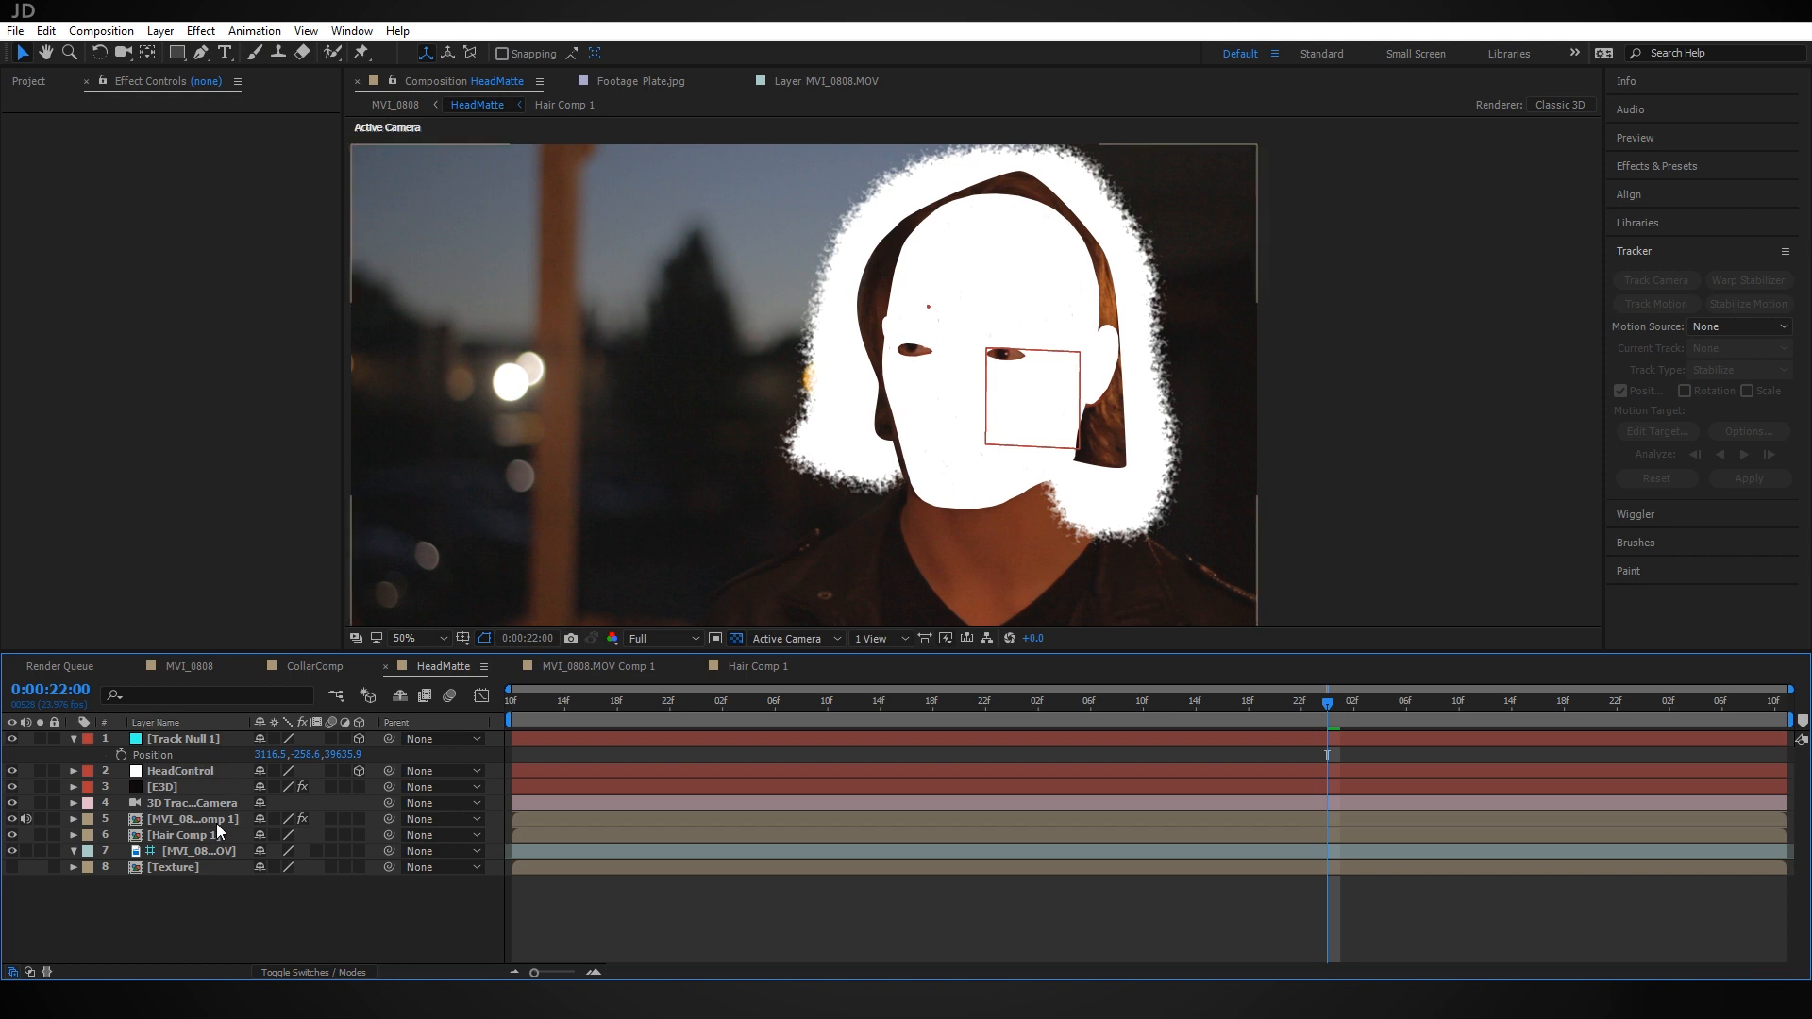
left_click_drag(211, 834, 225, 783)
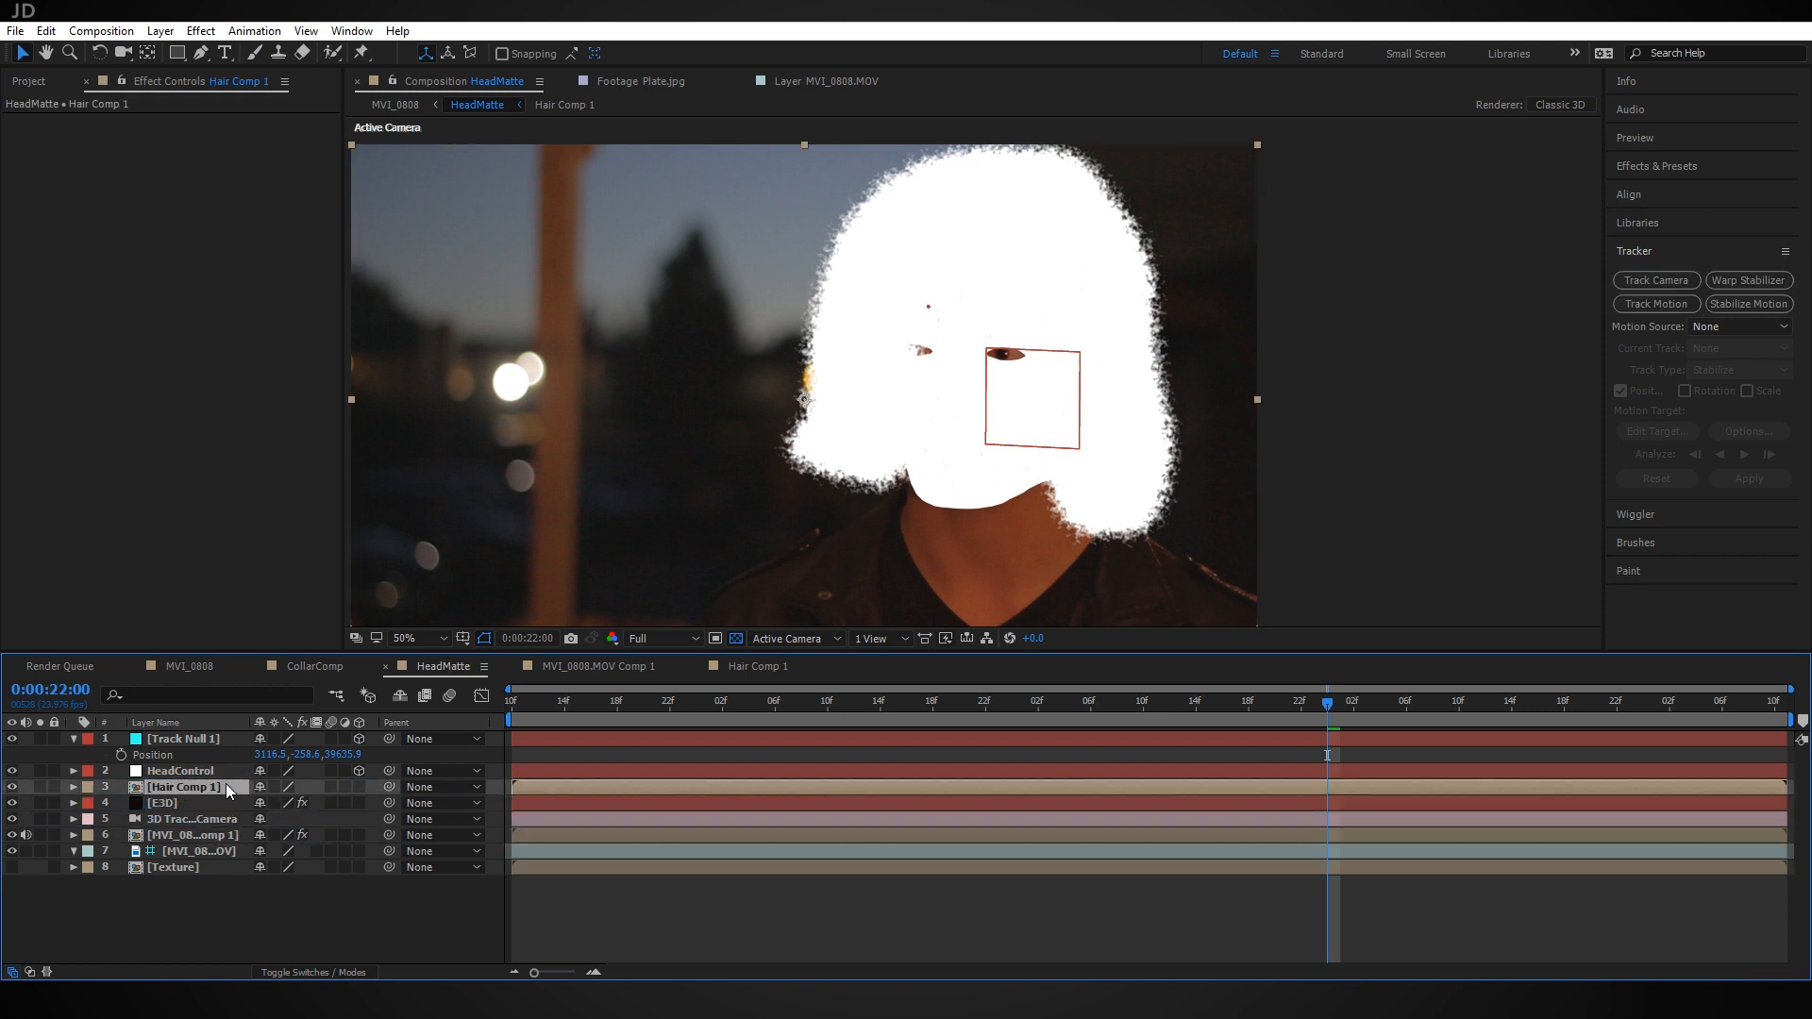
Hide the MVI_0808.MOV Comp 1 layer and check the combined head and hair matte around 0:00:21:20
left_click(207, 835)
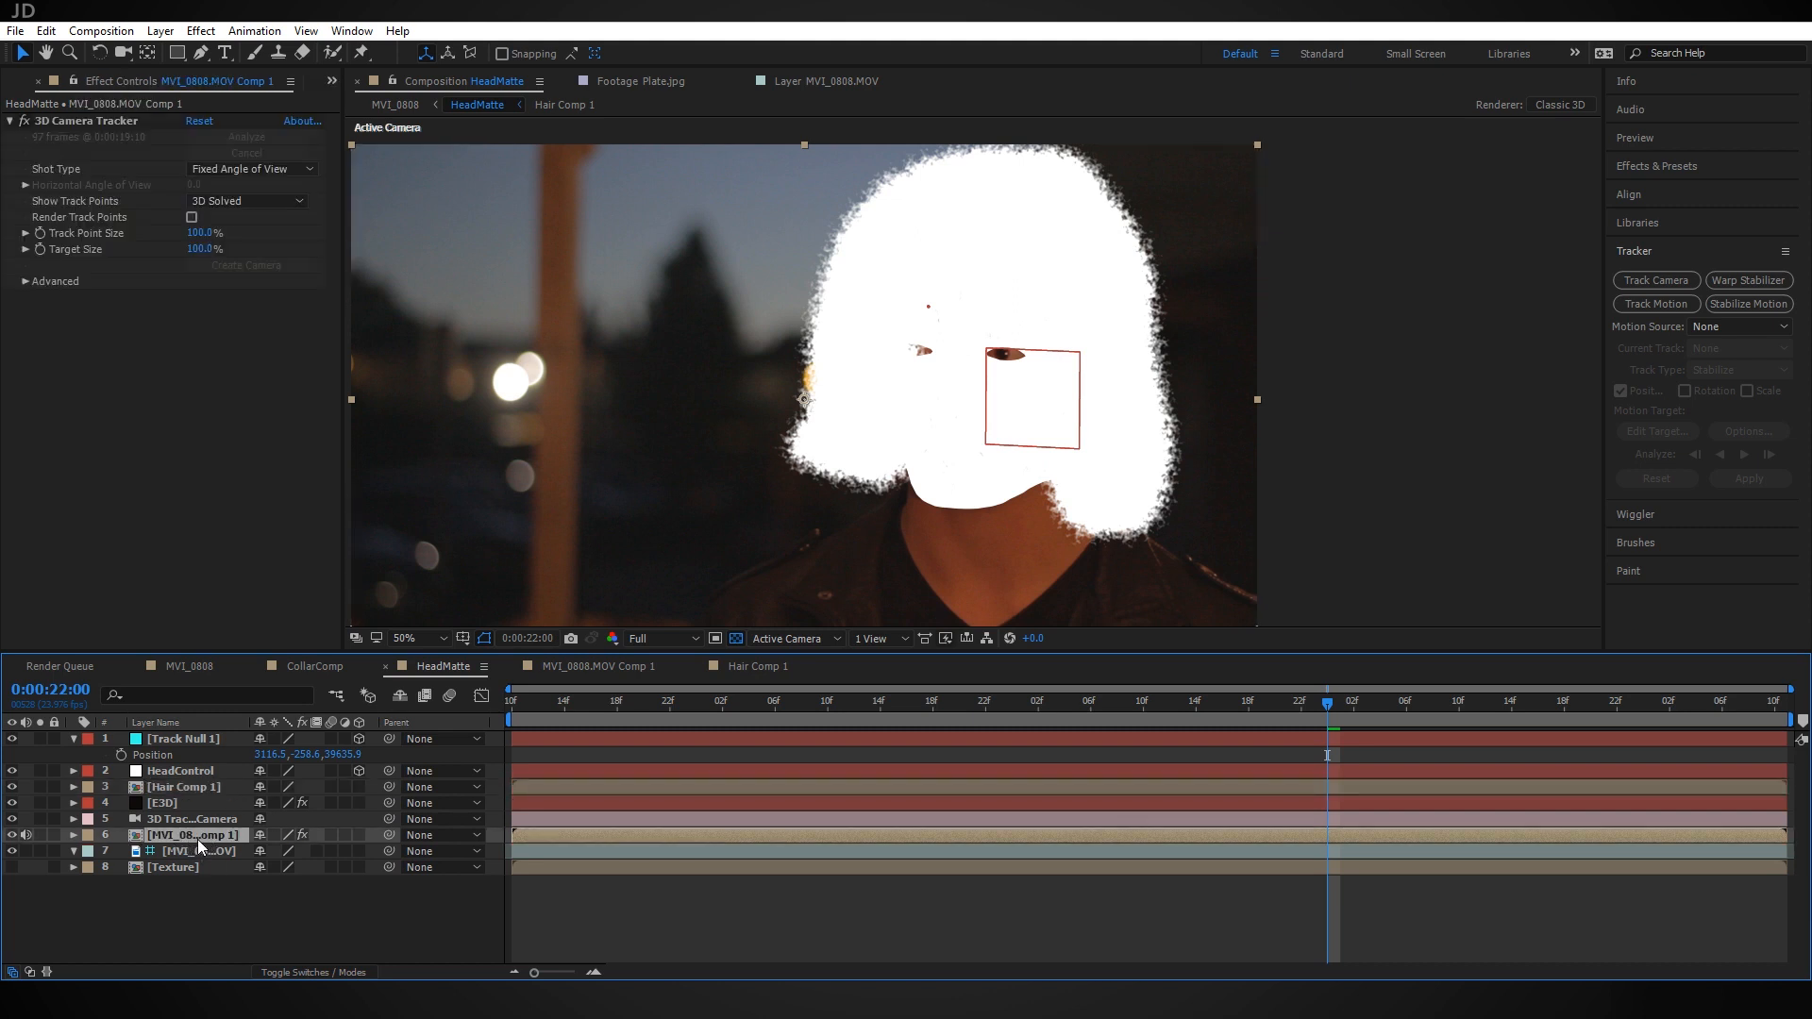
left_click(14, 835)
left_click_drag(1327, 755, 1275, 736)
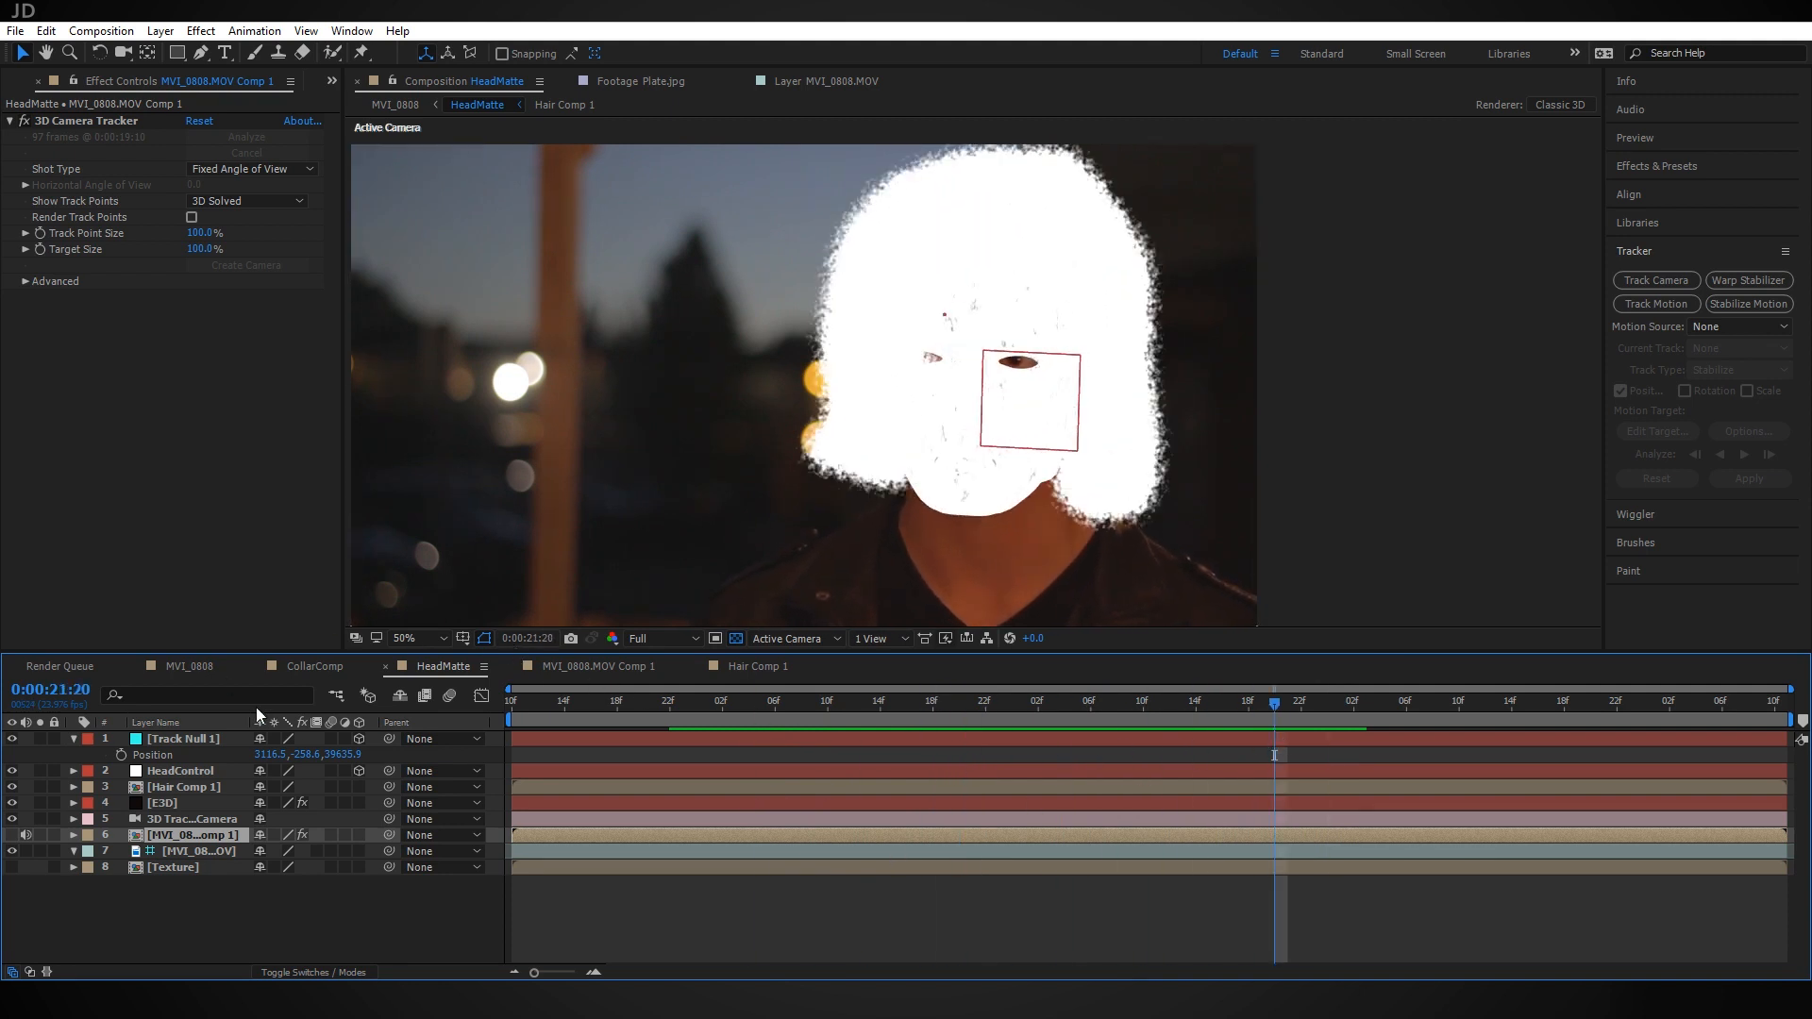
In the MVI_0808 composition, show the full MVI_0808.MOV layer and move it with HeadMatte above CollarComp
left_click(184, 667)
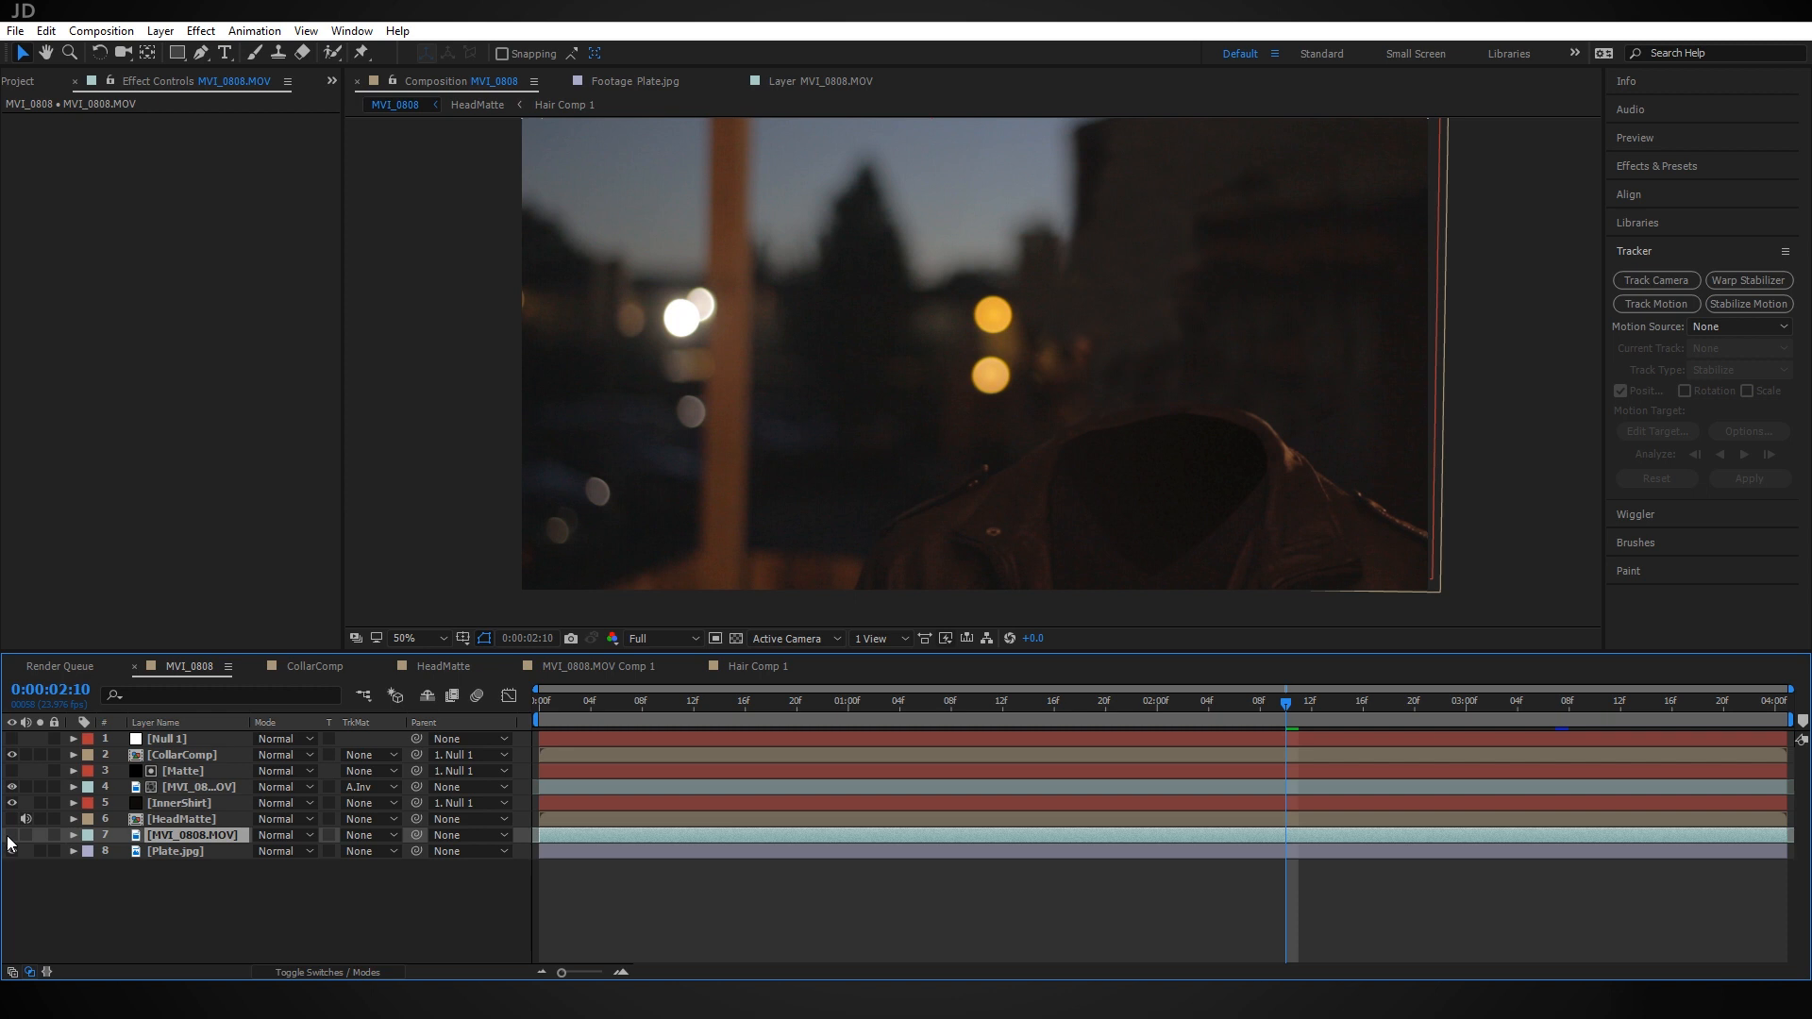
left_click_drag(10, 834, 12, 850)
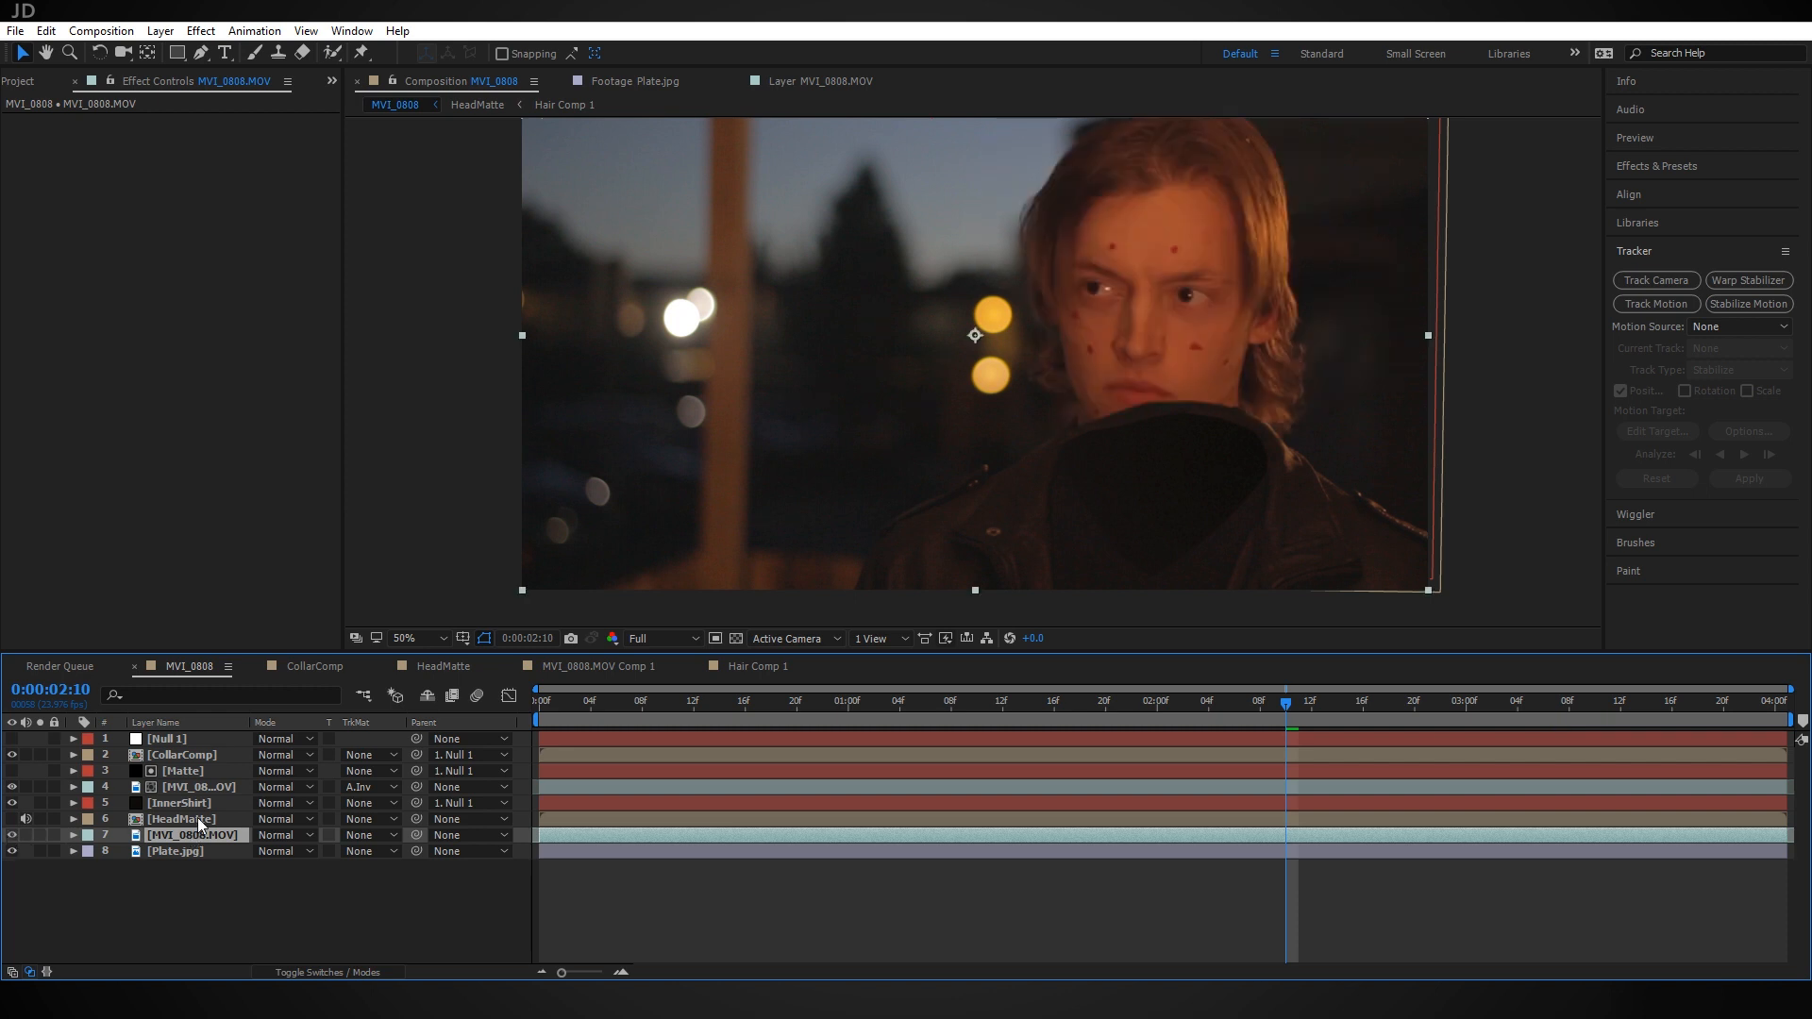
left_click(200, 819, "ctrl")
left_click_drag(196, 827, 230, 755)
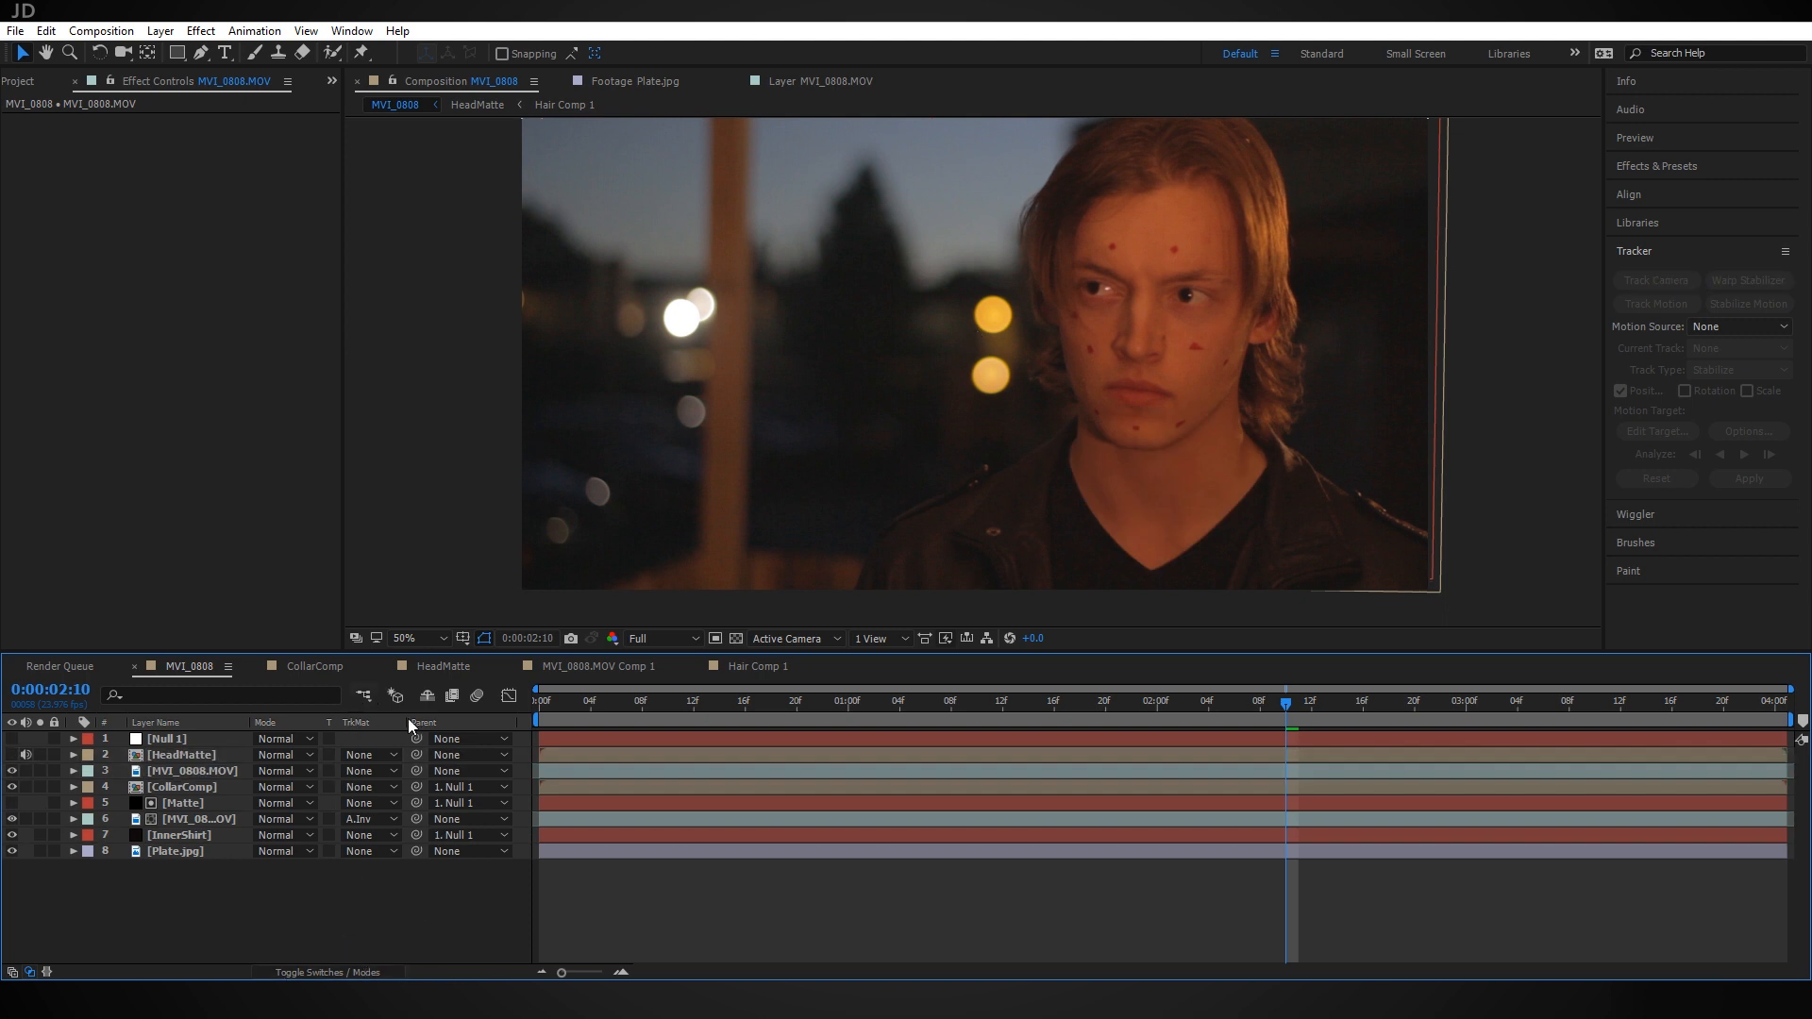
Set the track matte of the MVI_0808.MOV layer below HeadMatte to Luma Inverted Matte using HeadMatte
left_click(194, 771)
left_click(375, 775)
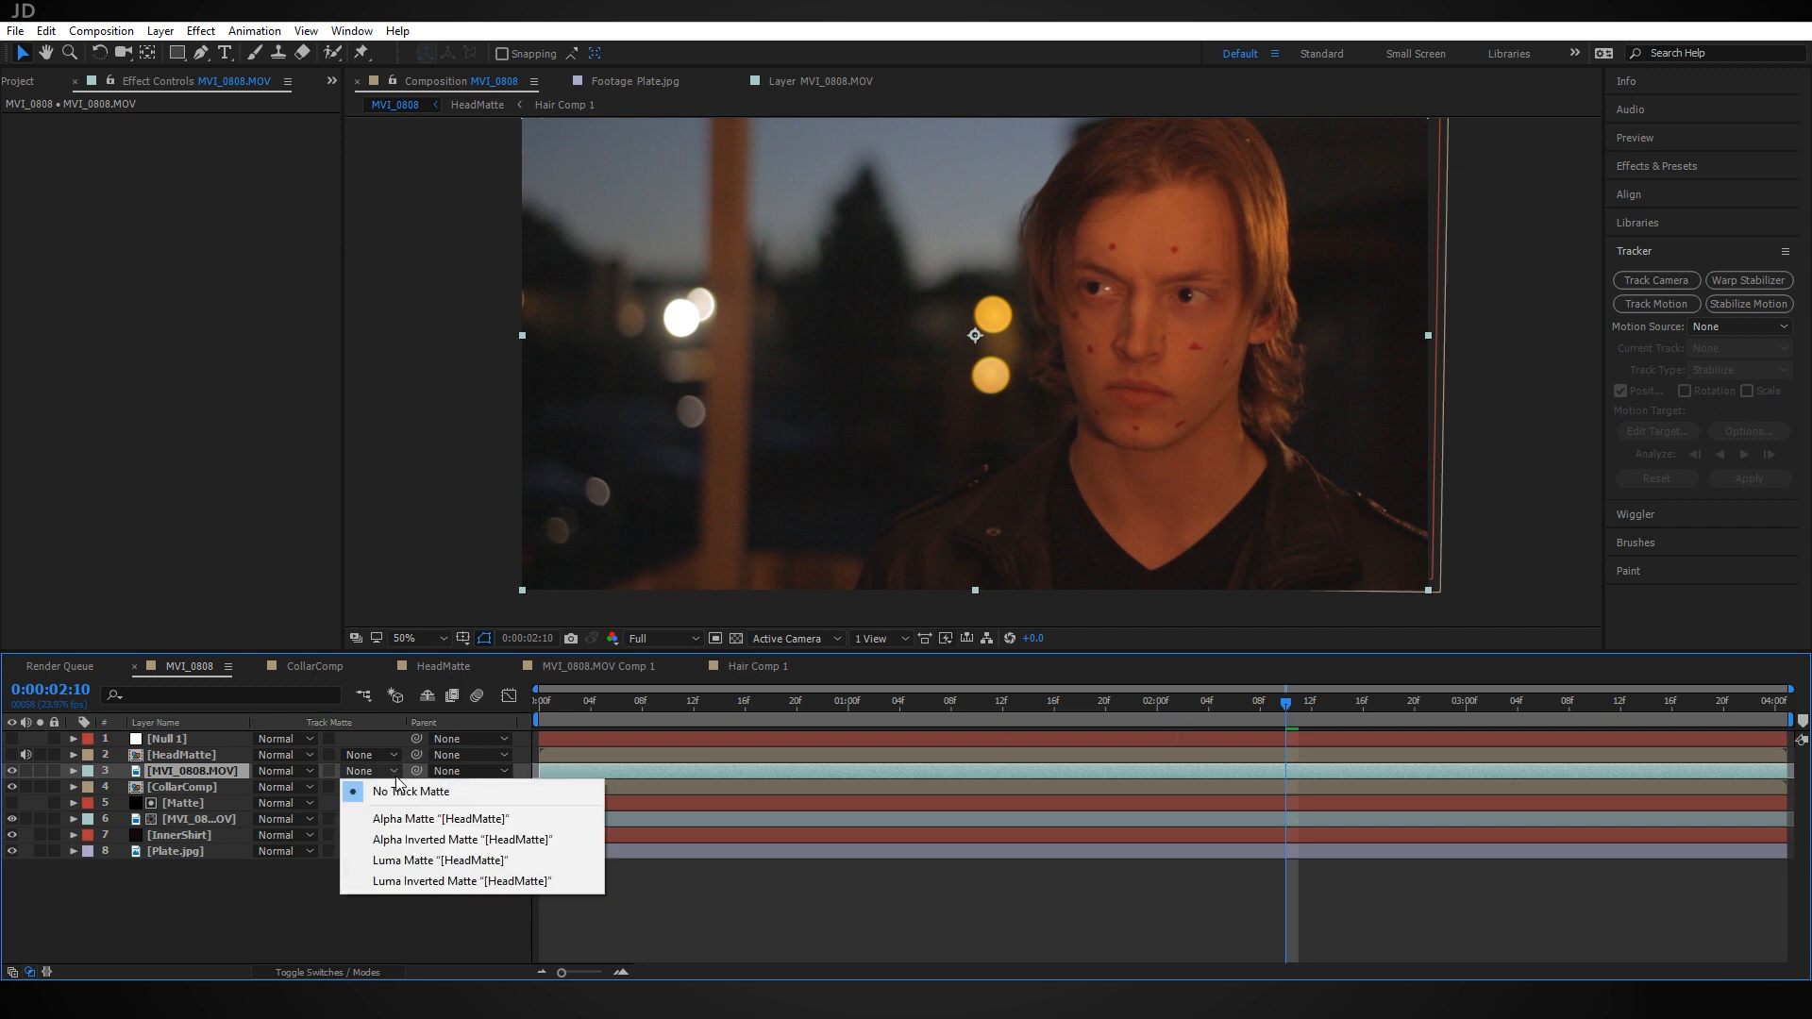
left_click(472, 881)
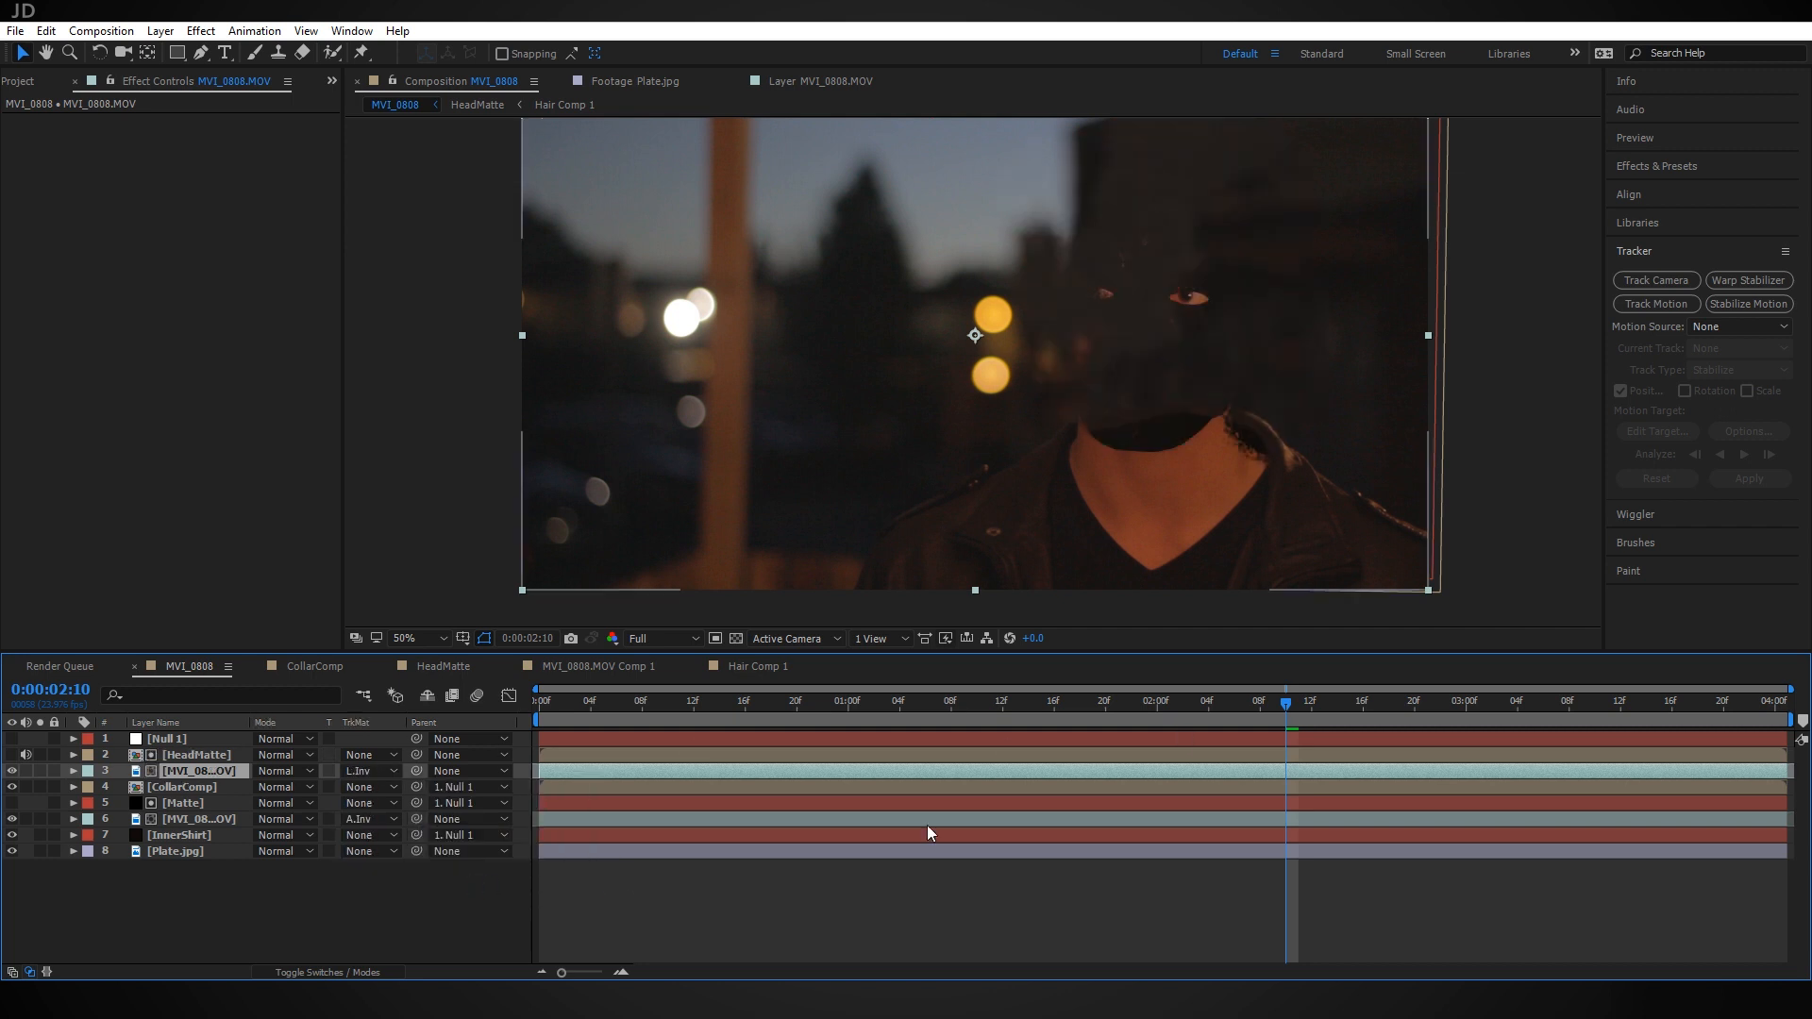
Check the matte result at the start of the MVI_0808 composition and compare it with the HeadMatte composition
left_click_drag(1163, 711, 484, 721)
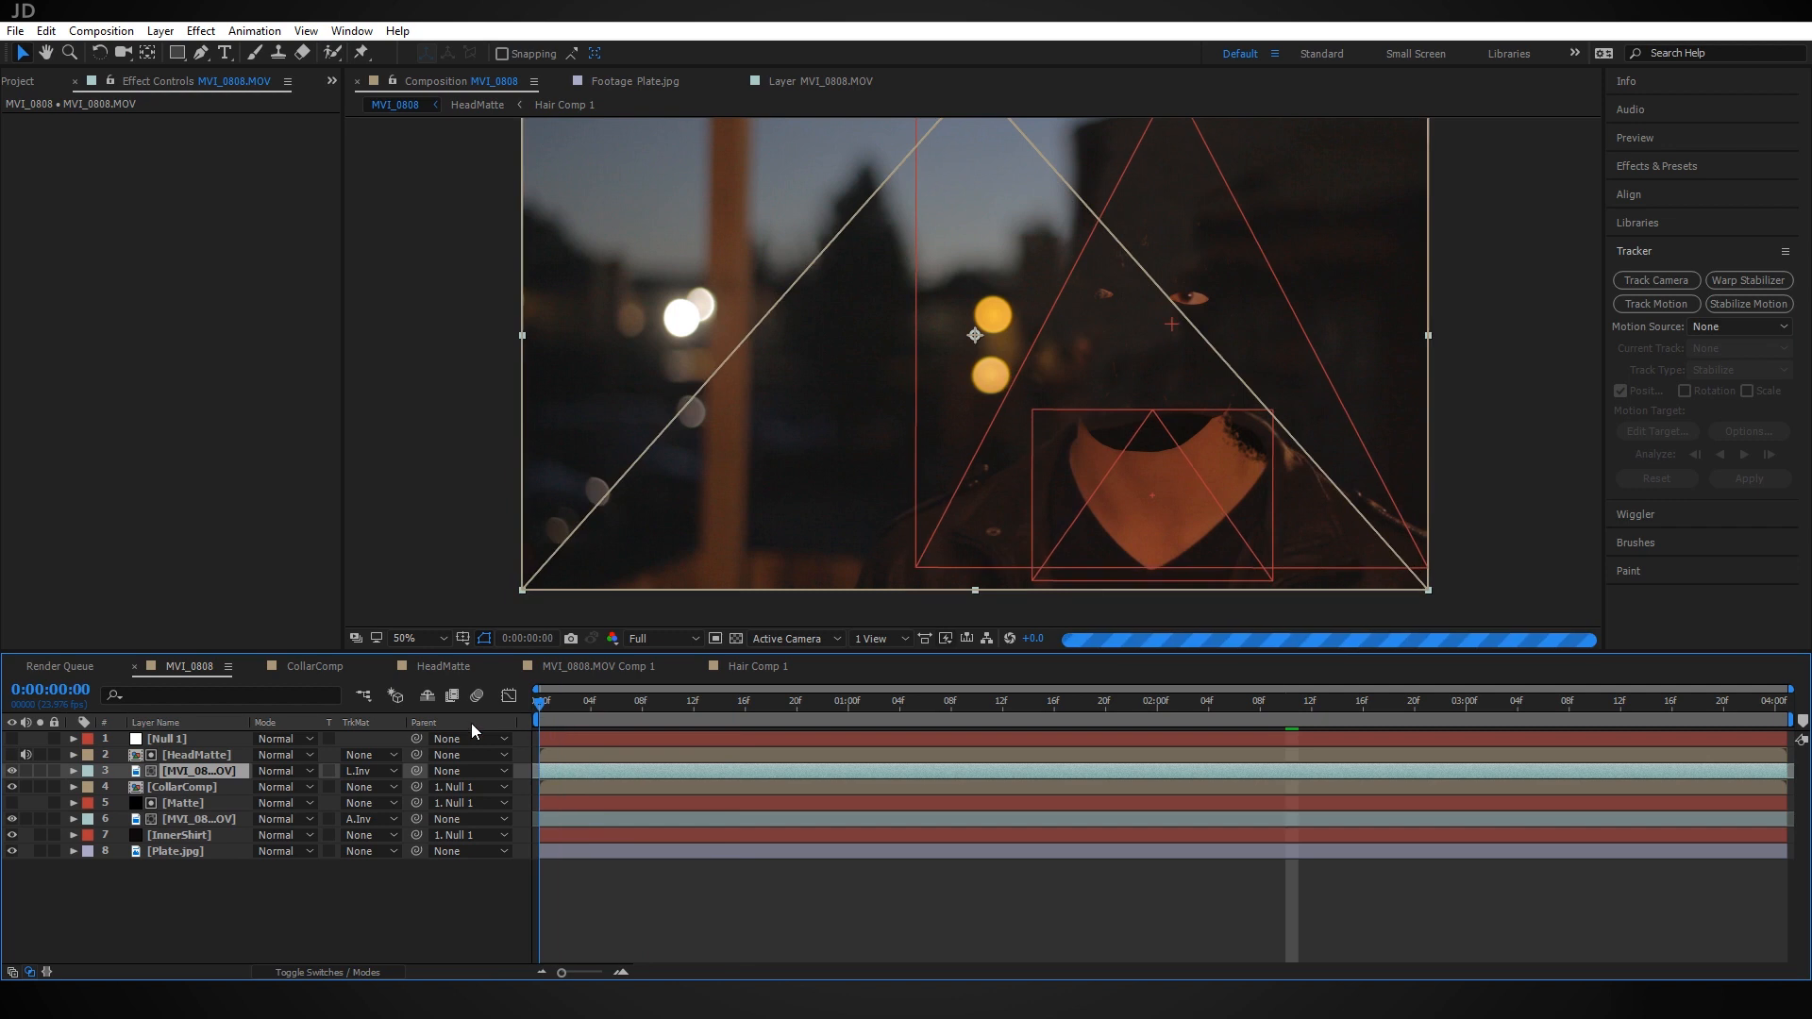
left_click(448, 913)
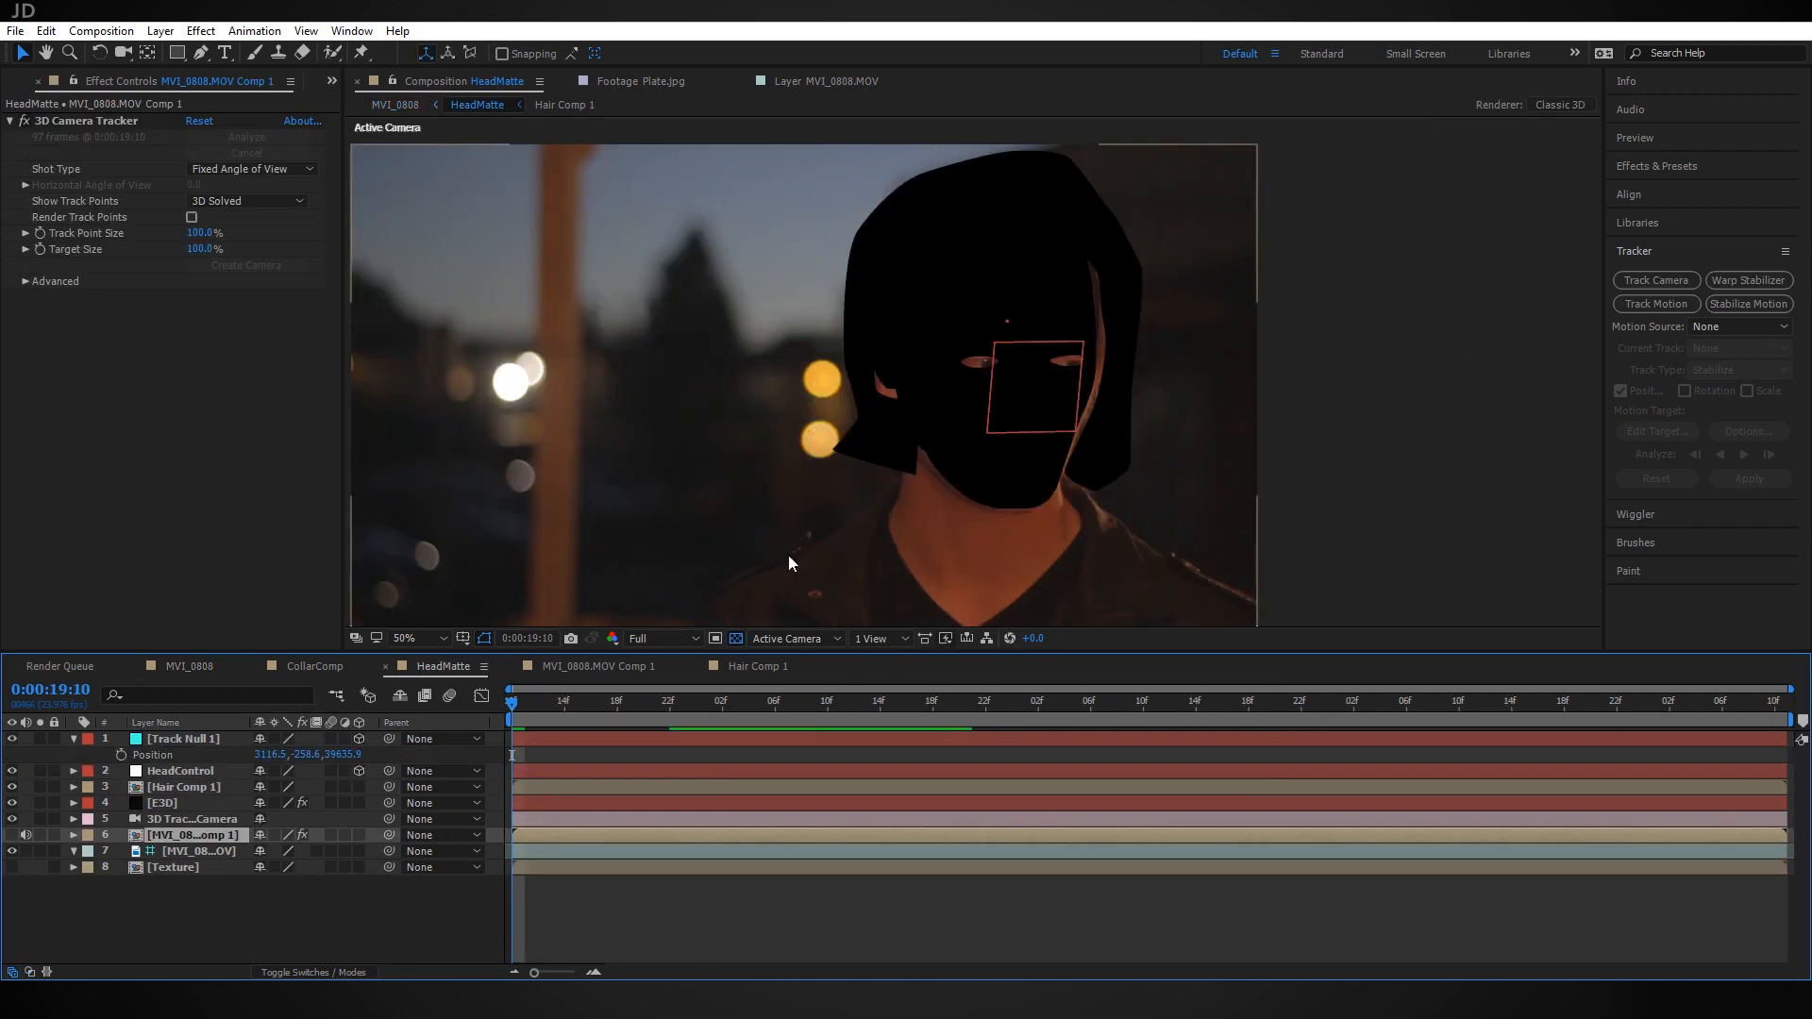
left_click(206, 668)
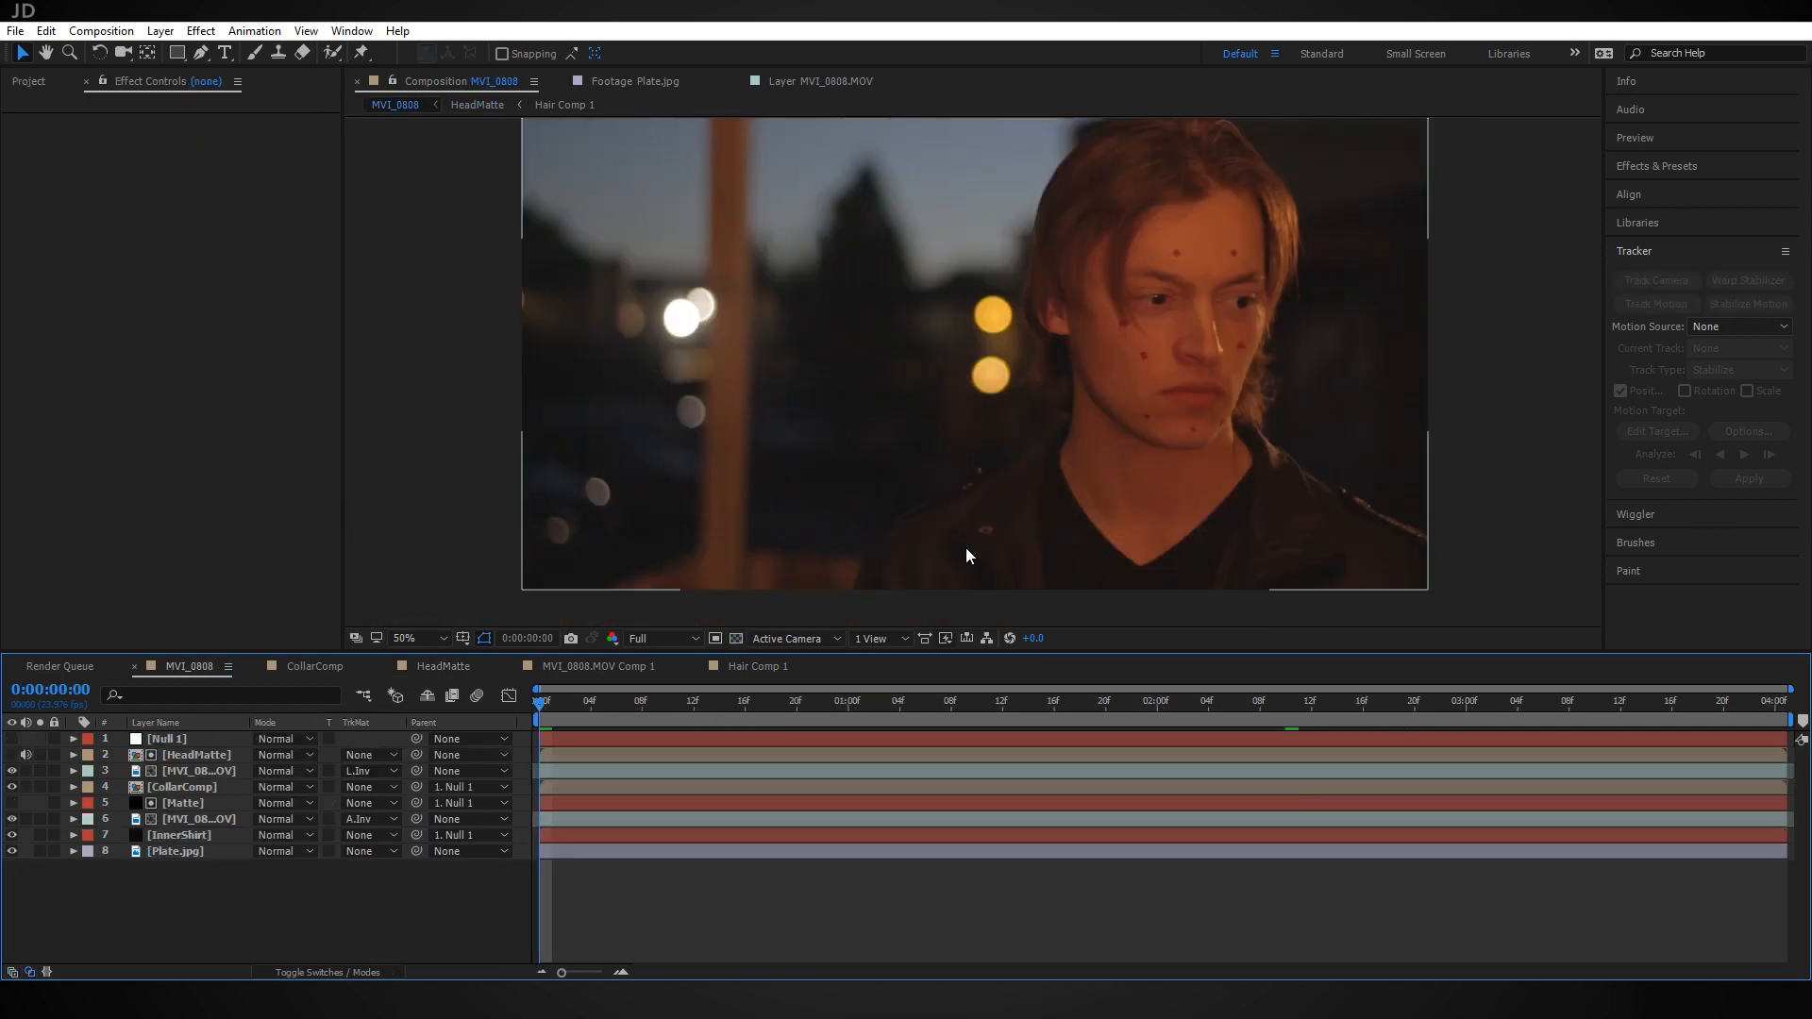
left_click(460, 671)
left_click_drag(603, 715, 1090, 723)
left_click(201, 668)
left_click(450, 665)
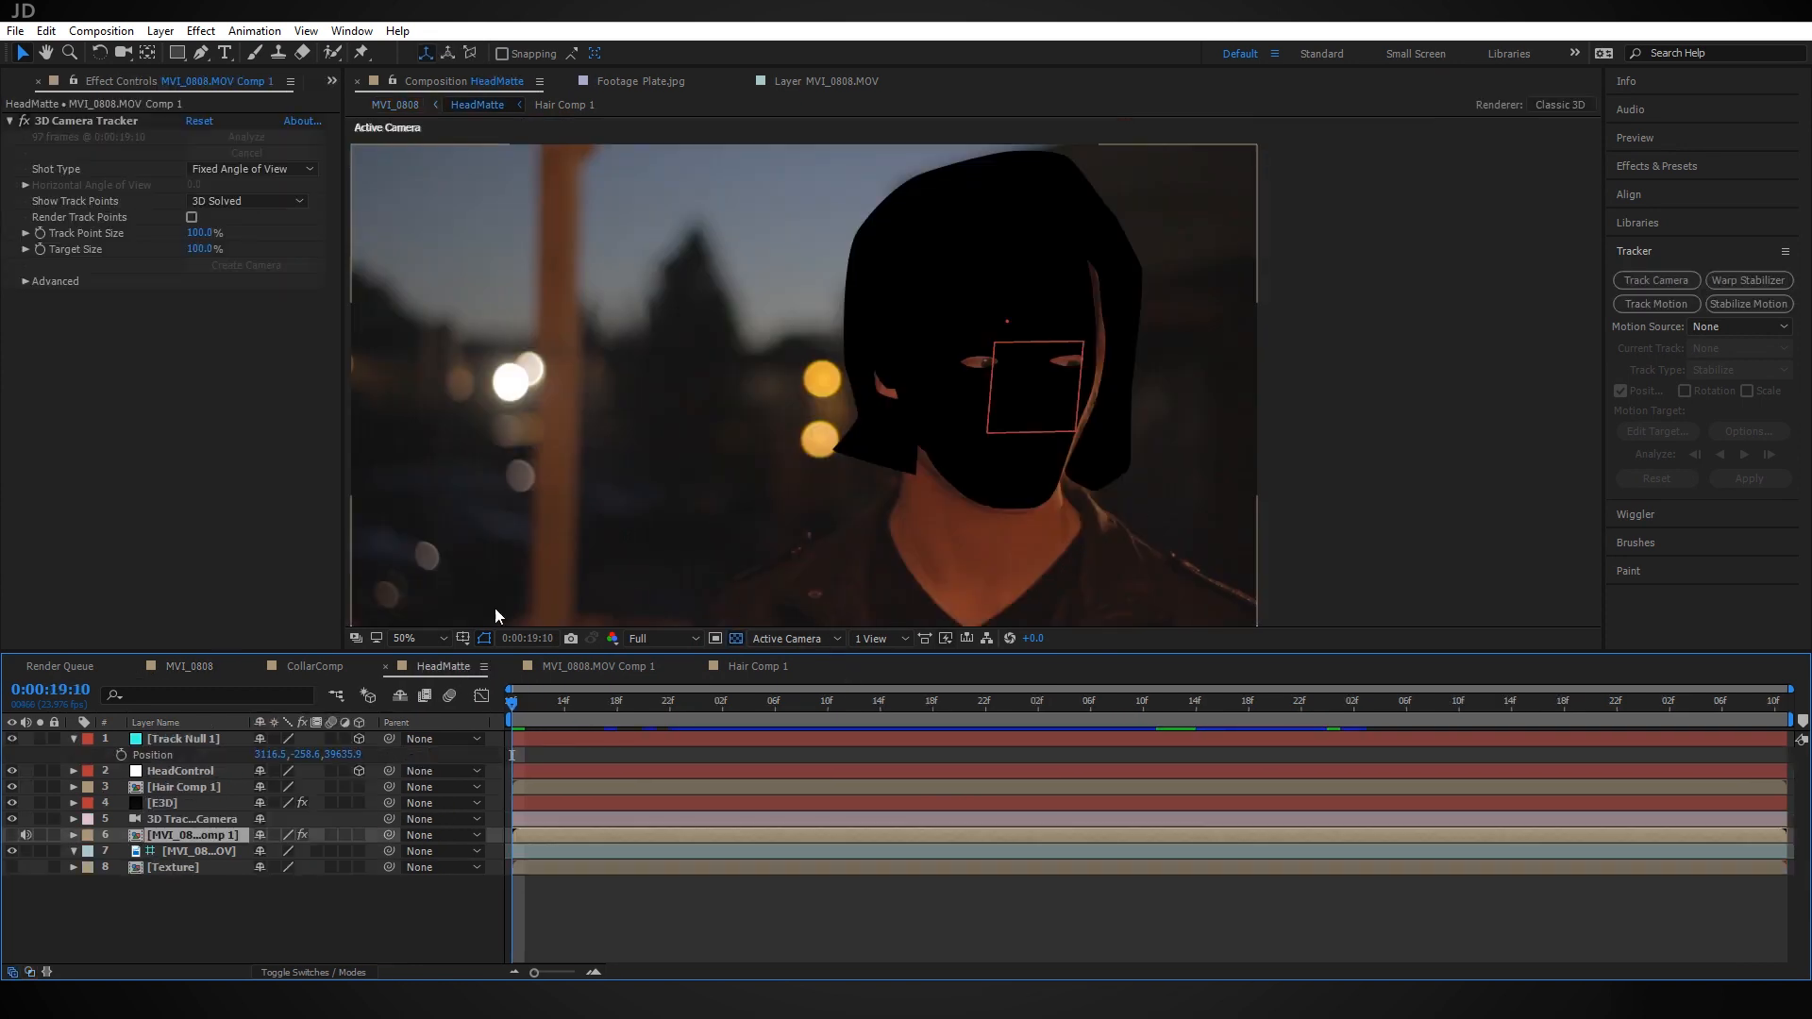
In the E3D layer's Element scene, add a sphere inside the head, scaled to 84.8% with Z position -0.02
left_click(176, 803)
left_click(94, 161)
left_click_drag(792, 500, 679, 104)
left_click(675, 72)
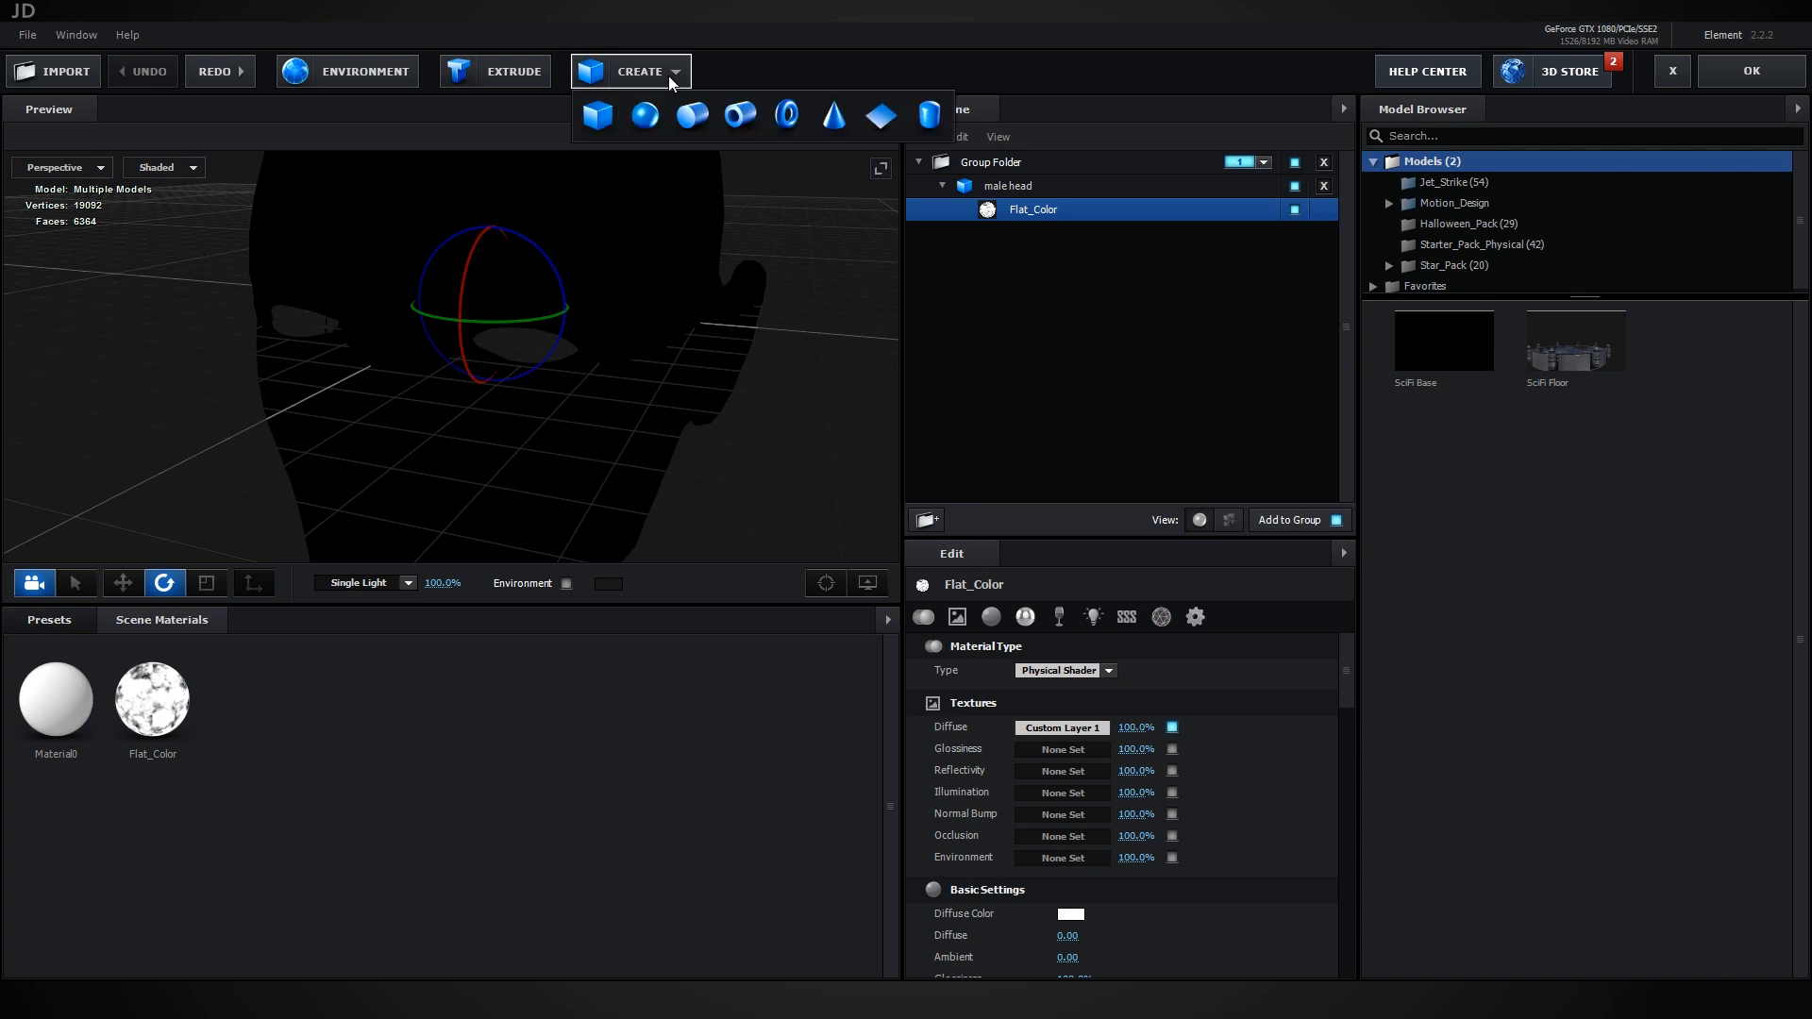
left_click(634, 135)
left_click(206, 582)
left_click_drag(492, 310, 605, 339)
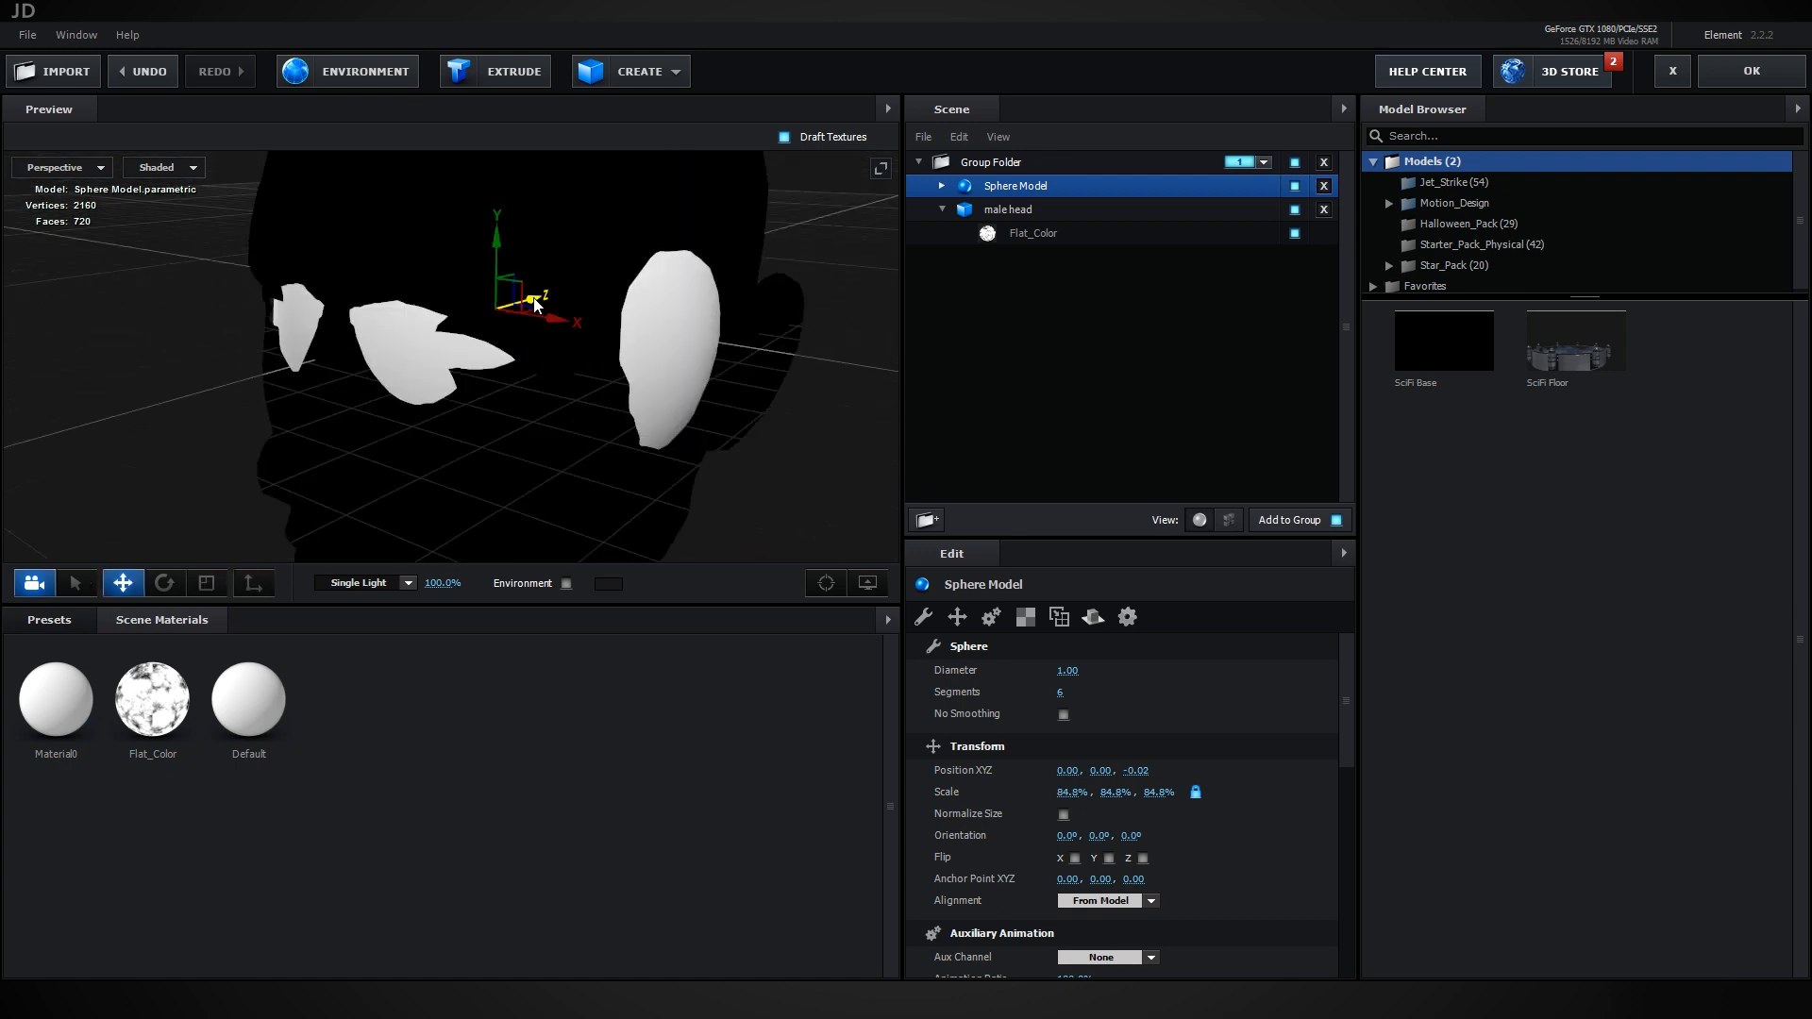
left_click_drag(779, 380, 816, 372)
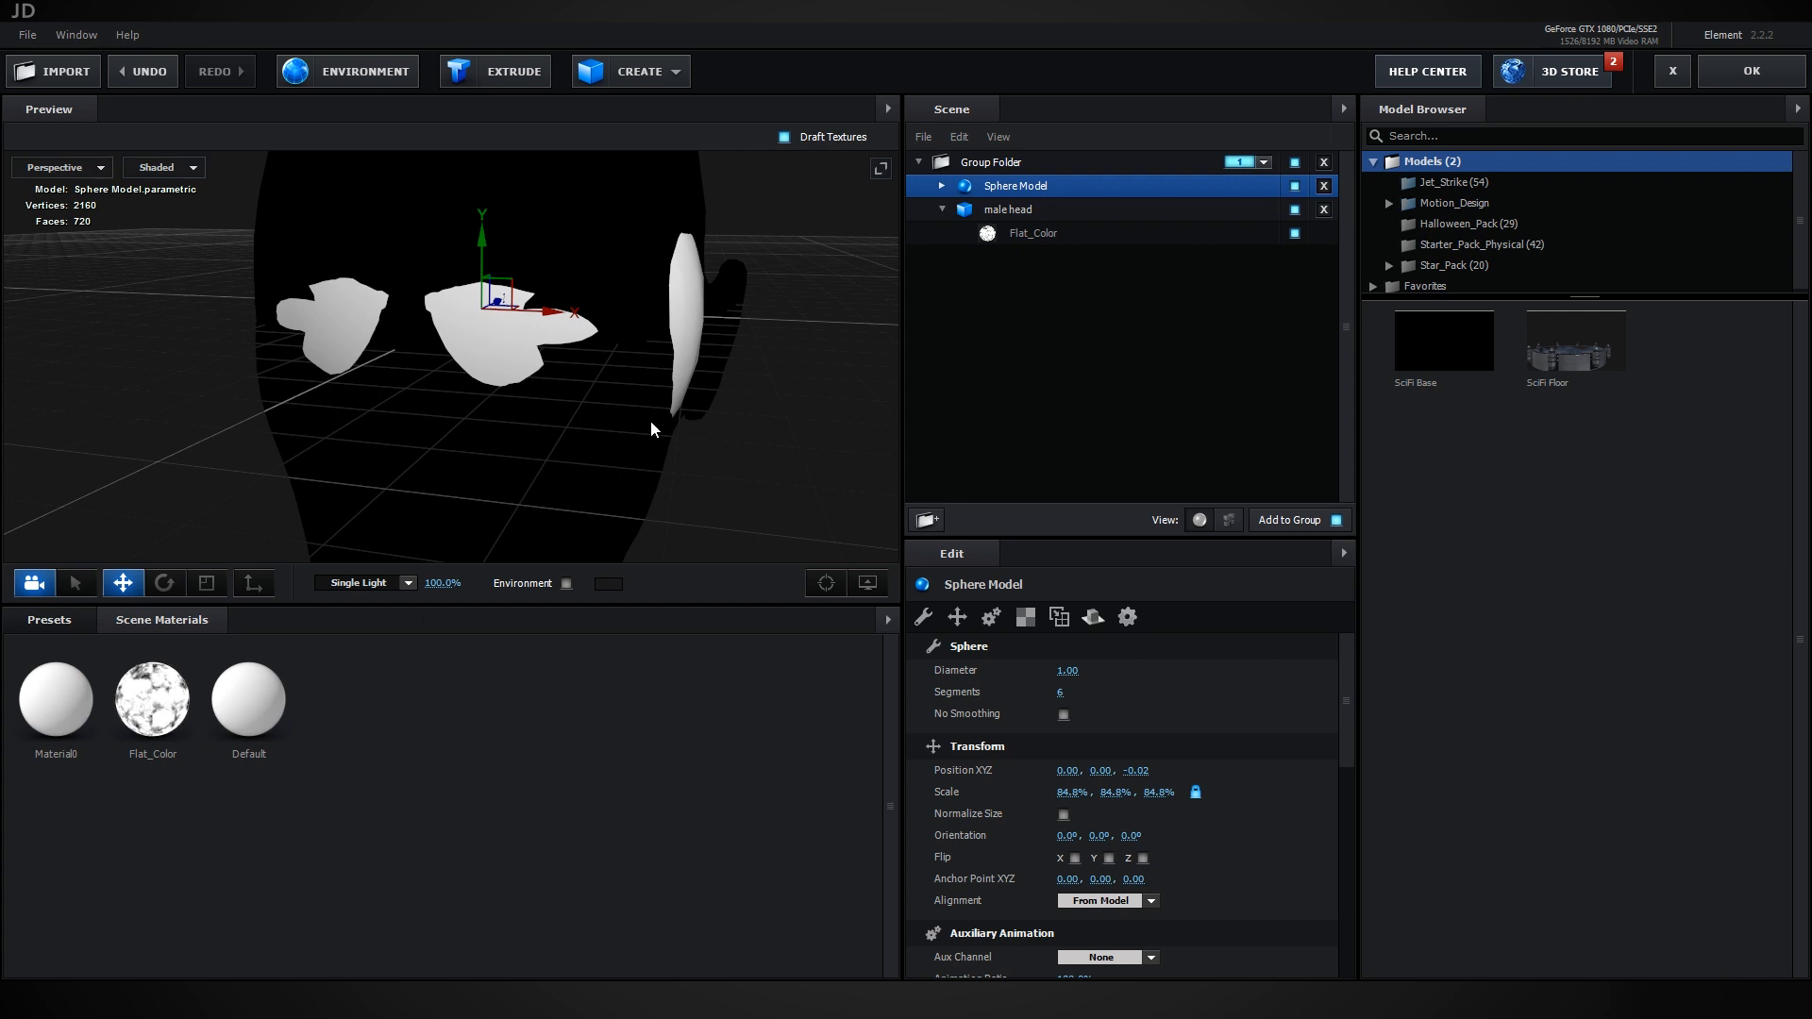
Apply the Flat_Color material to the sphere model and accept the Element scene changes
left_click_drag(152, 699, 1019, 186)
left_click_drag(667, 314, 554, 433)
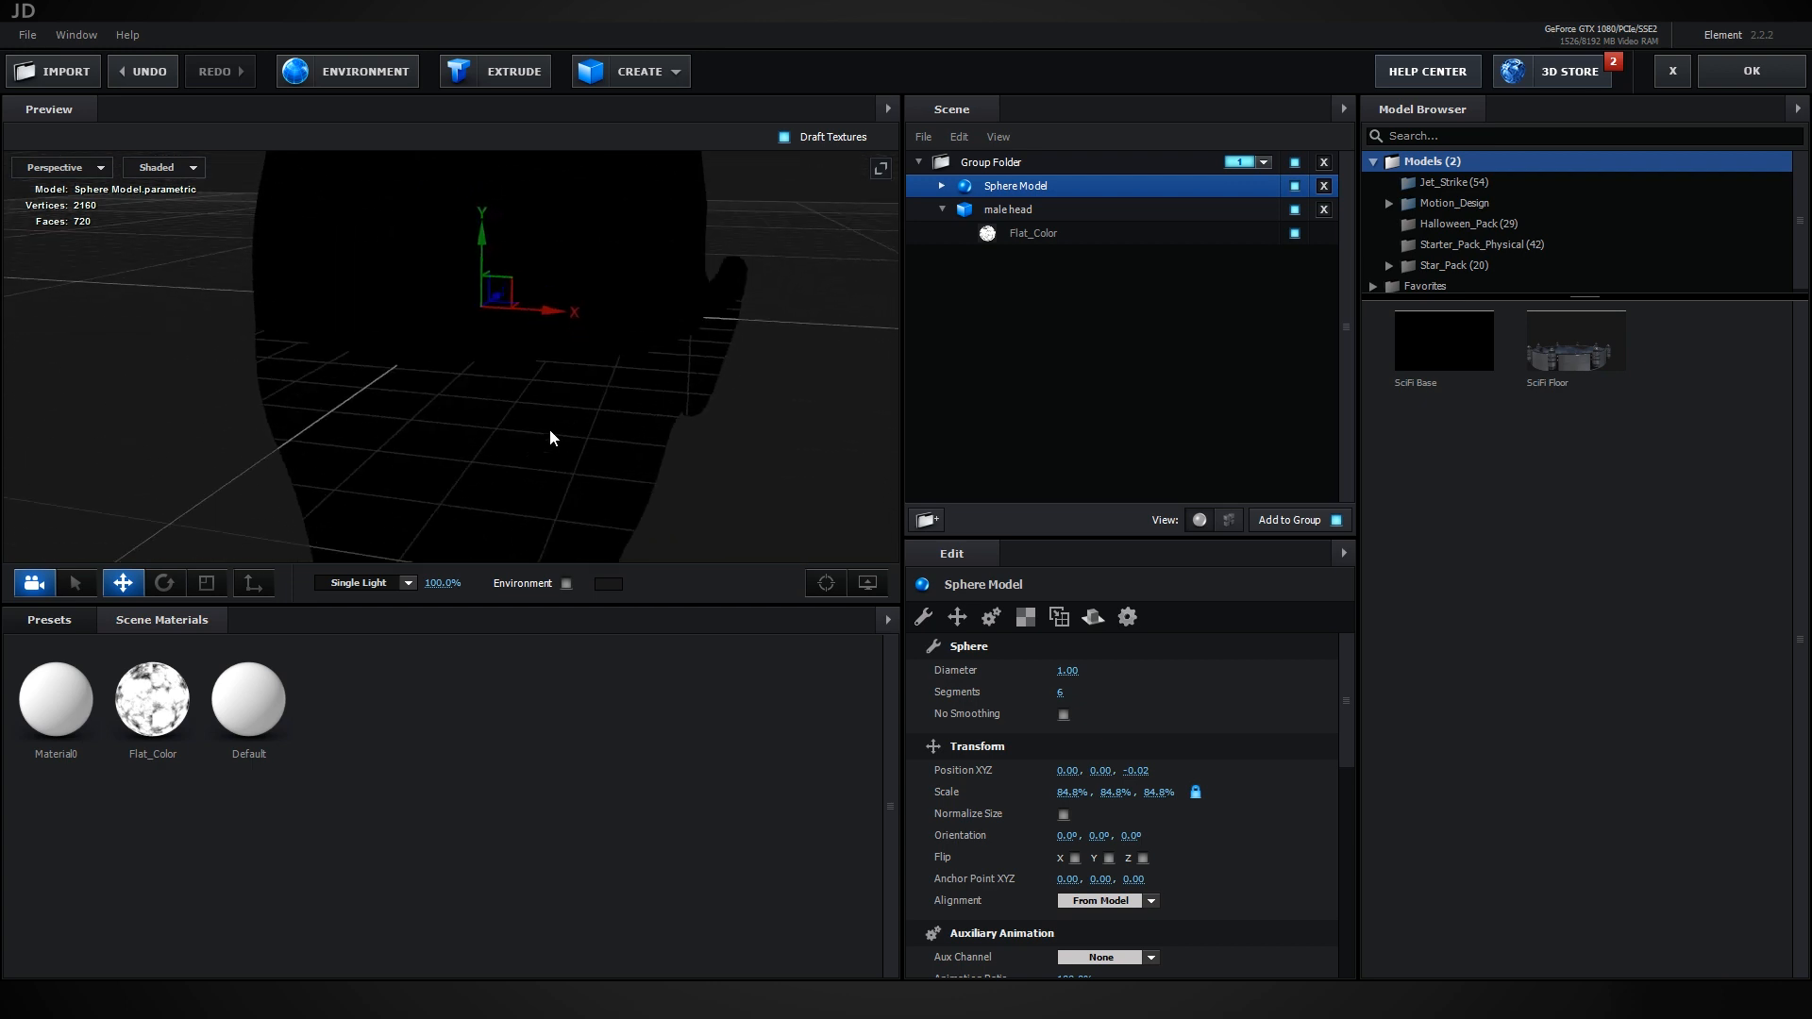
left_click(1750, 71)
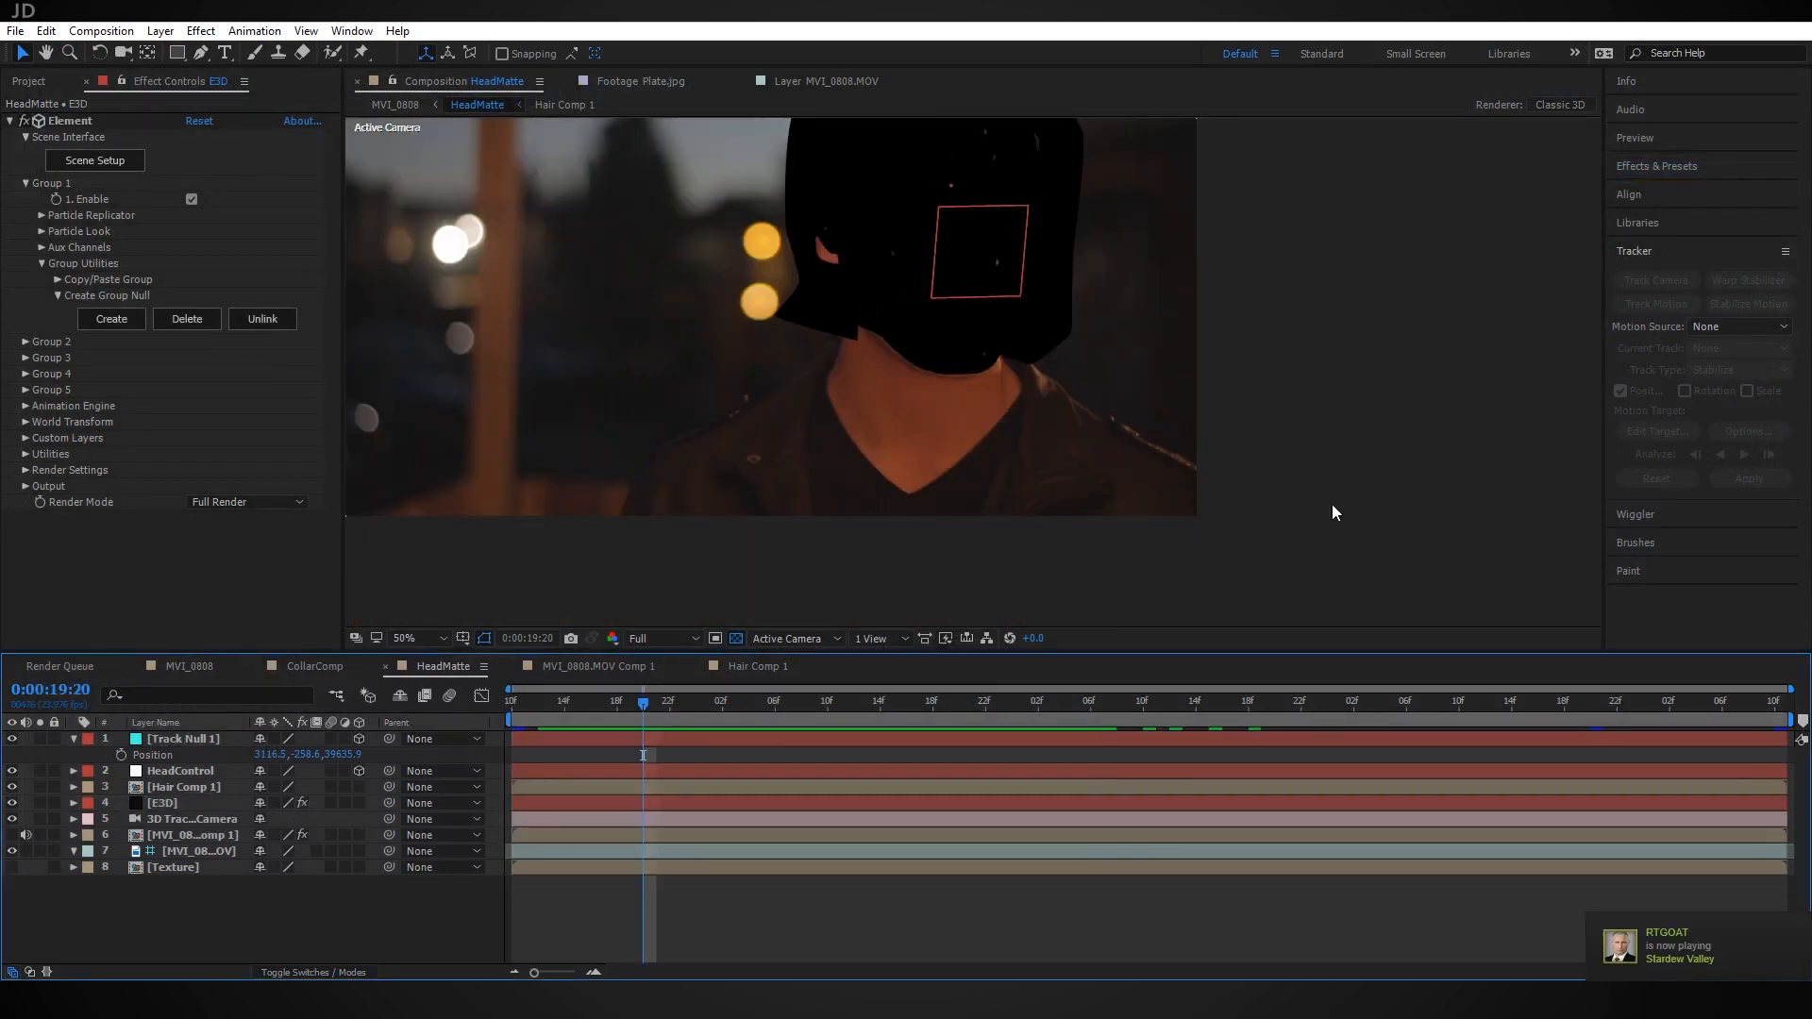
Create a black 1920 by 1080 px solid named Neck in HeadMatte
left_click_drag(1054, 368, 1034, 419)
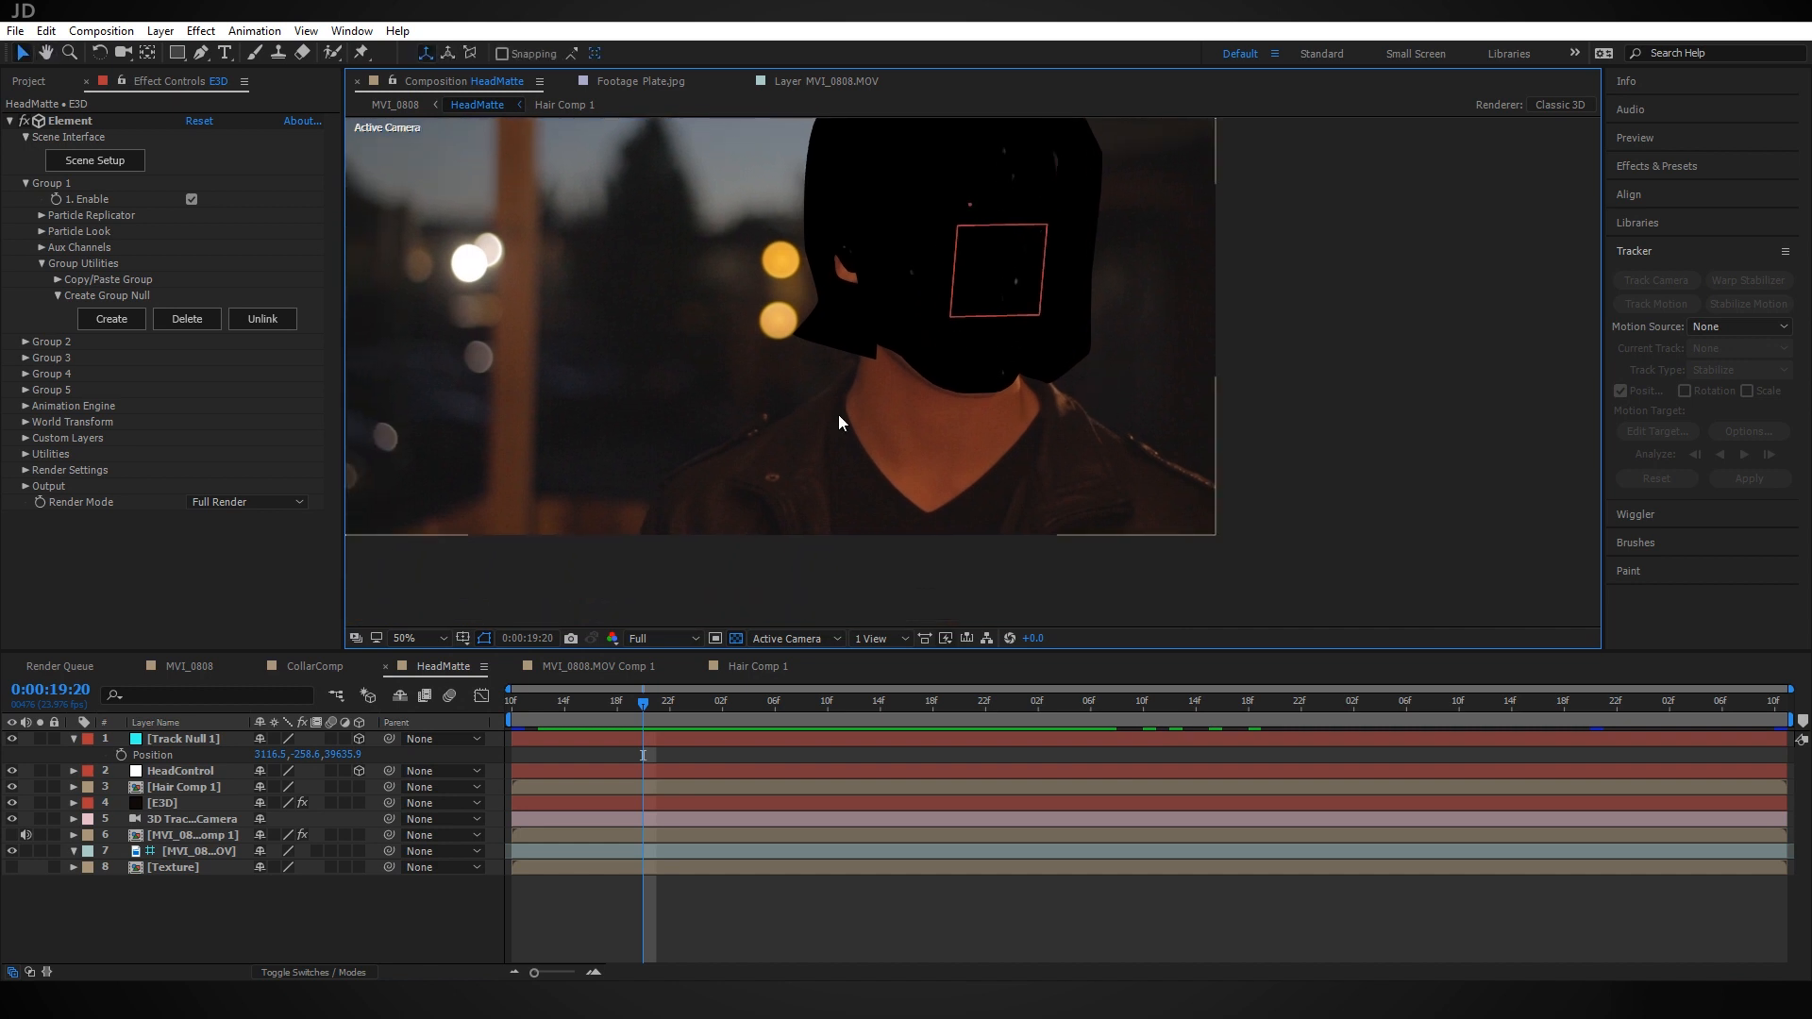
key("ctrl+y")
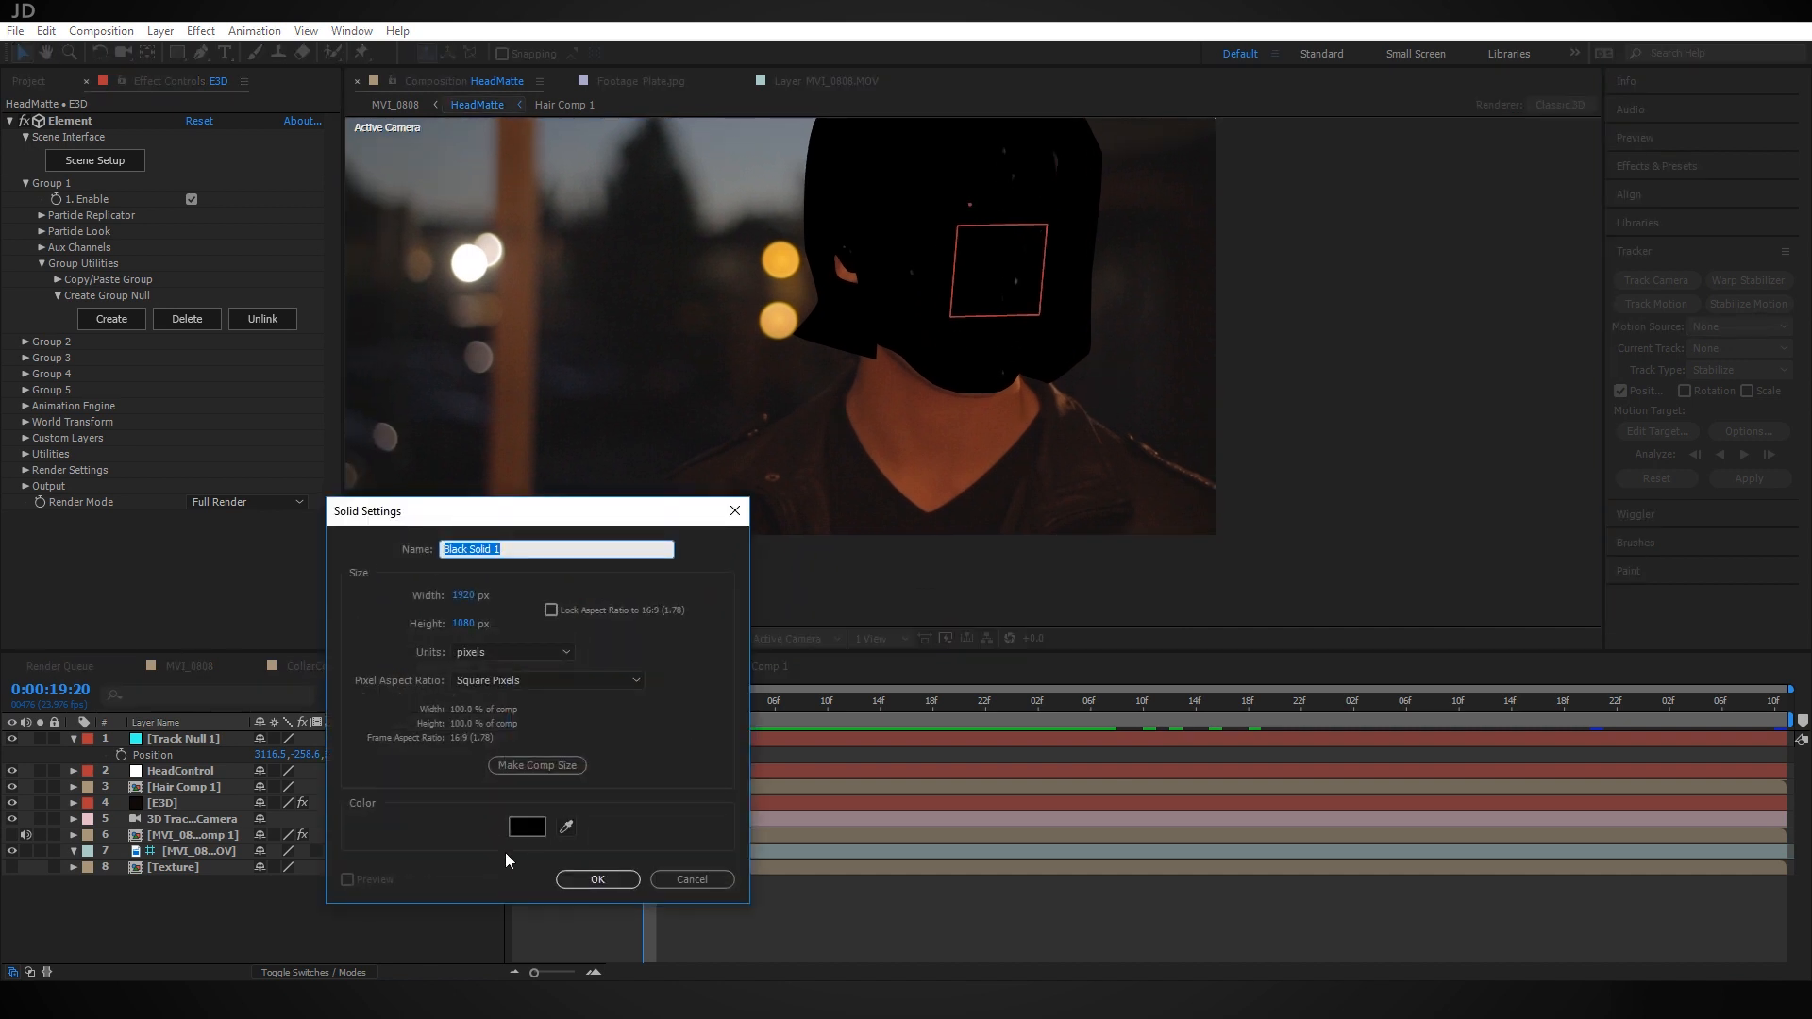
type("Neck")
key("Return")
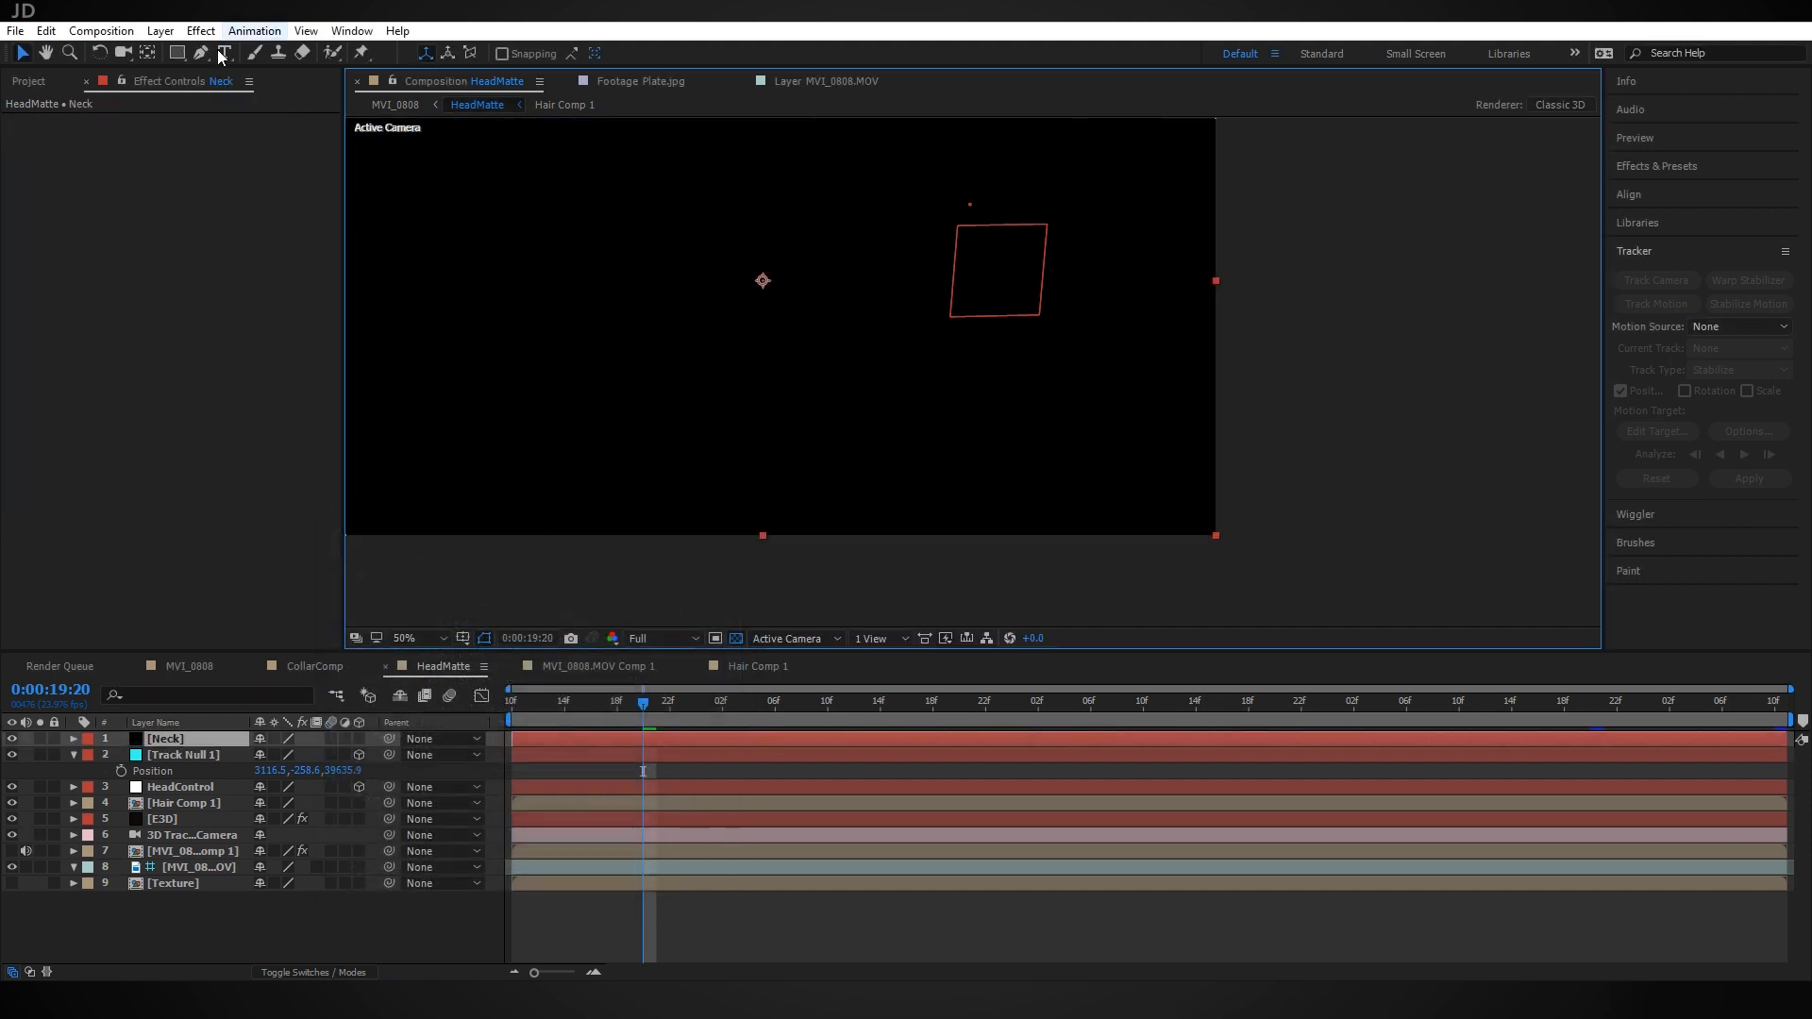
Draw a four-point mask on the Neck solid around the neck and collar, and shift it slightly to the left
left_click(201, 53)
left_click(830, 279)
left_click(1130, 284)
left_click(1177, 551)
left_click(832, 563)
left_click(831, 280)
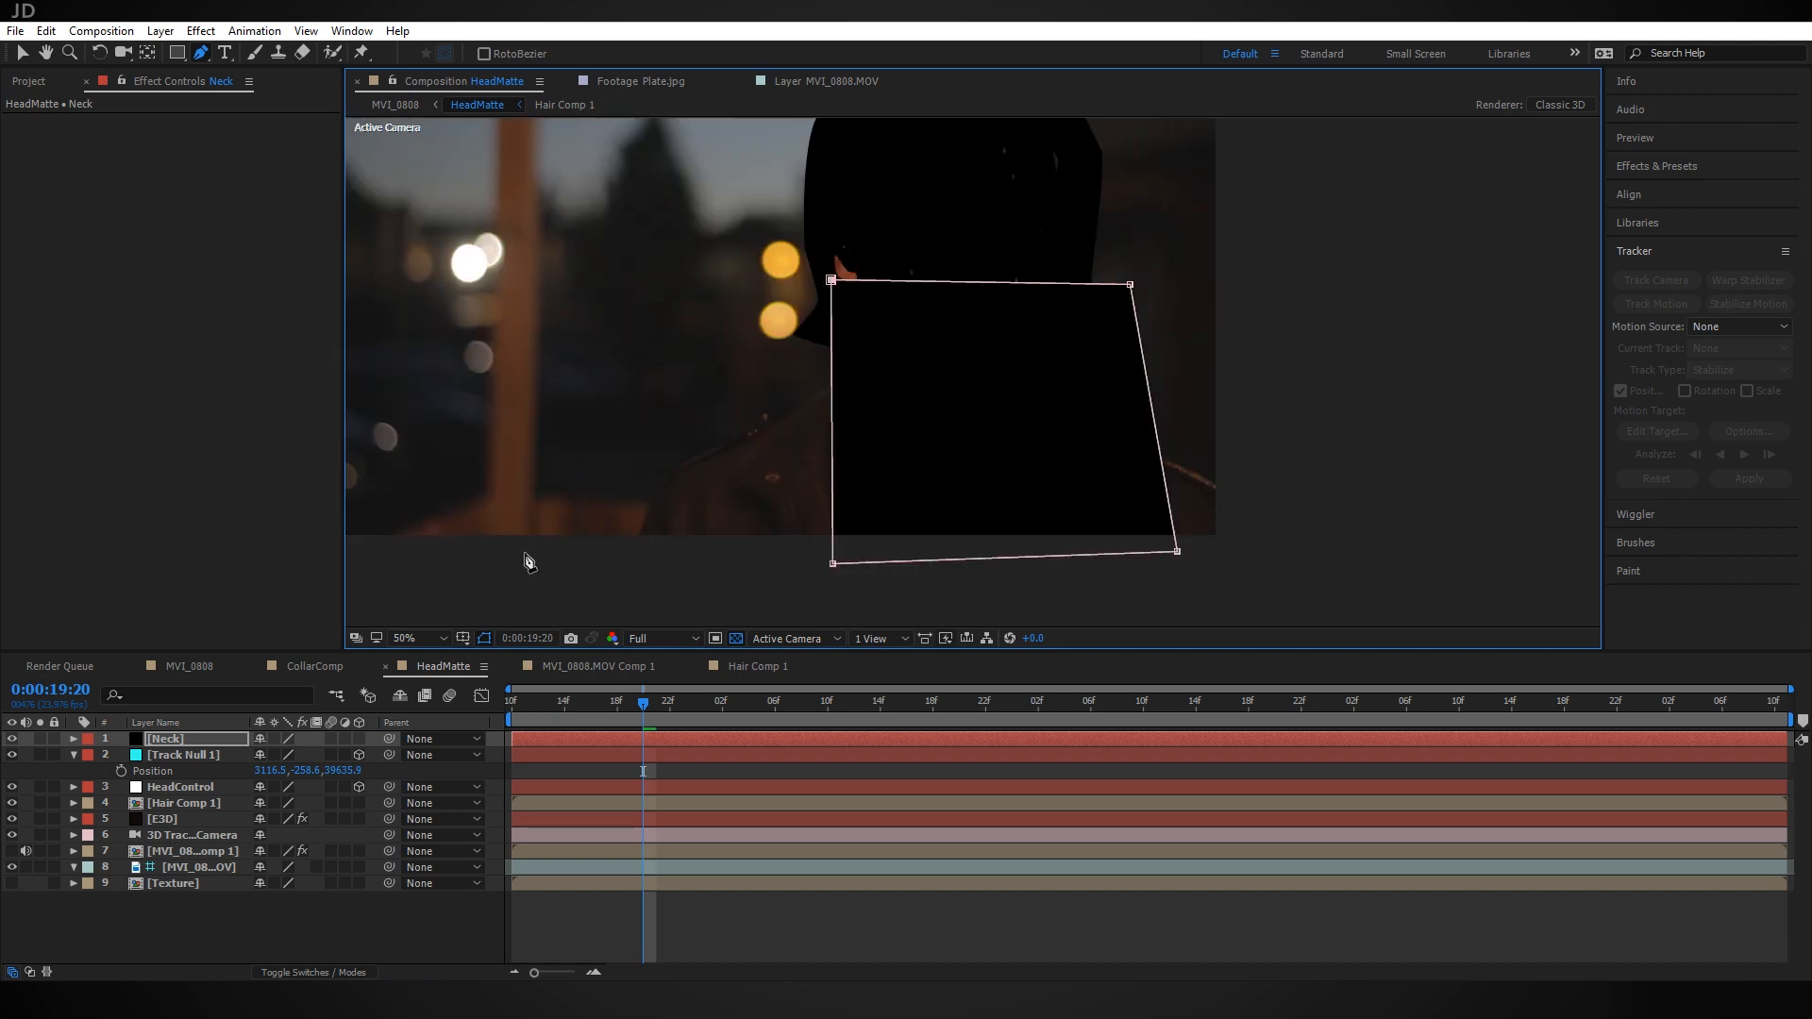
left_click(23, 55)
double_click(1131, 284)
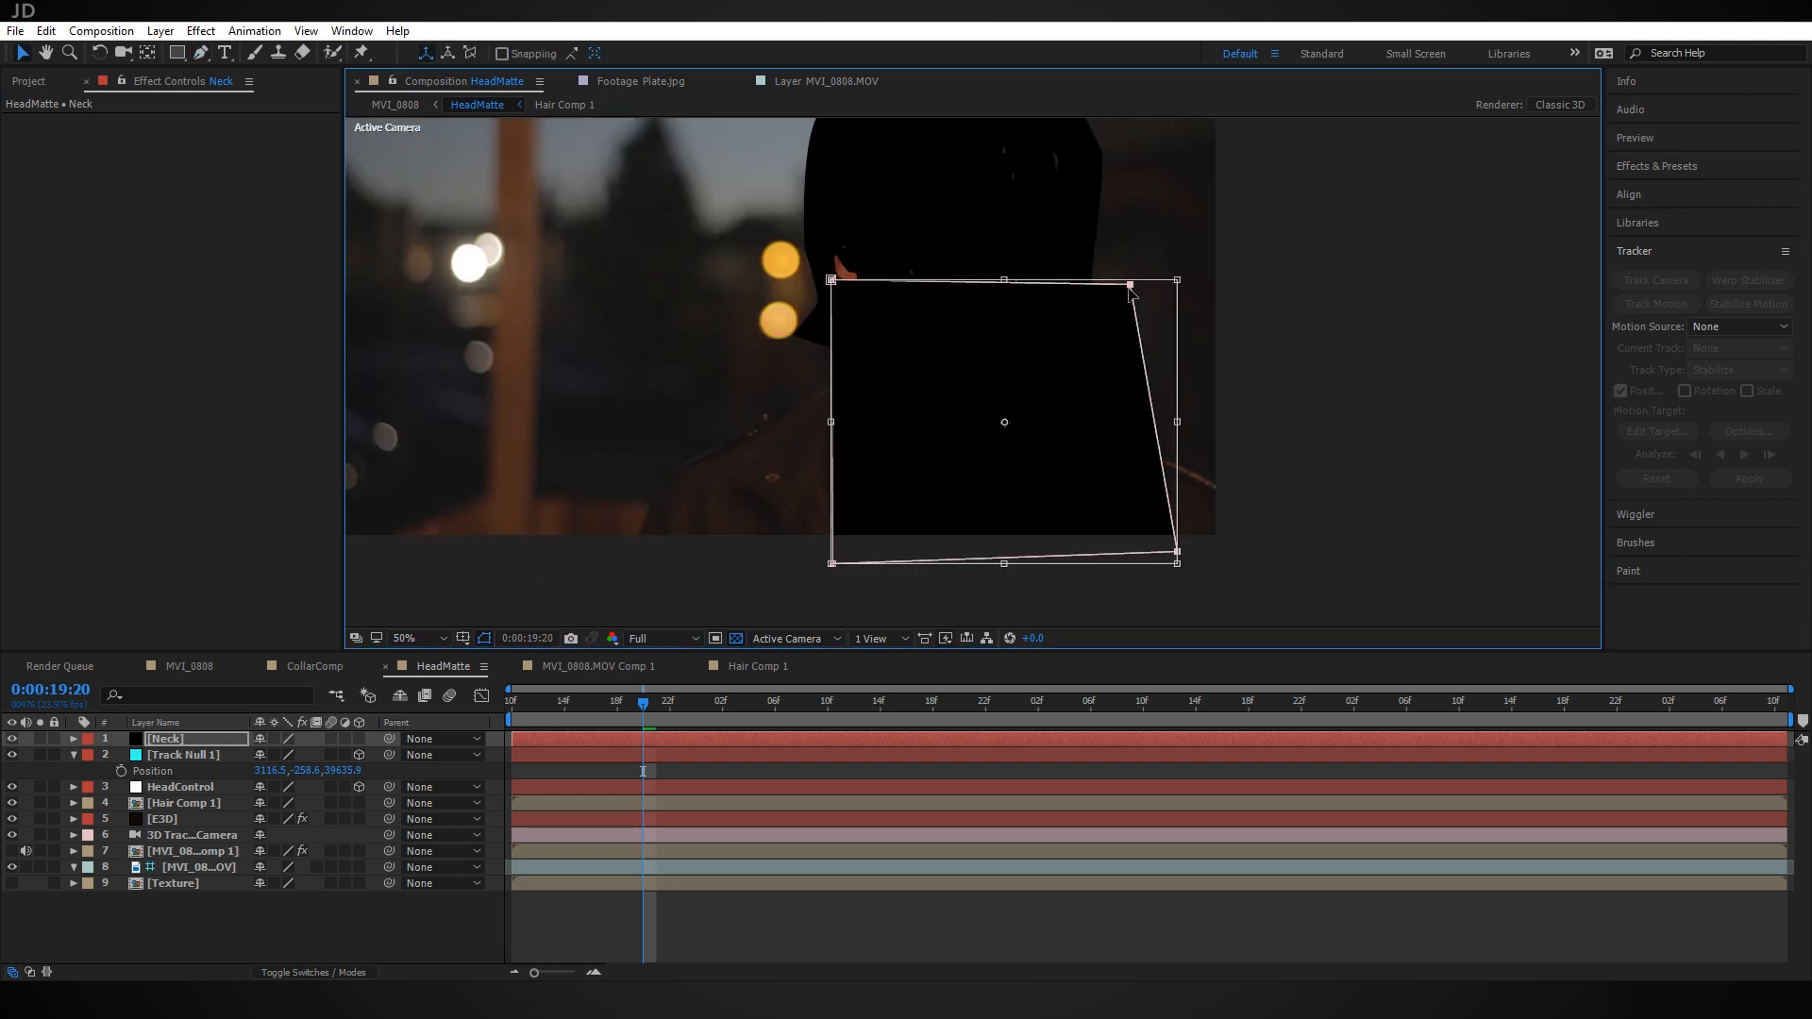
left_click_drag(1085, 364, 1045, 361)
Apply Linear Wipe to the Neck layer with a Wipe Angle of 190° and Transition Completion of 100%
left_click(185, 737)
key("ctrl+space")
type("linea")
key("Down")
key("Return")
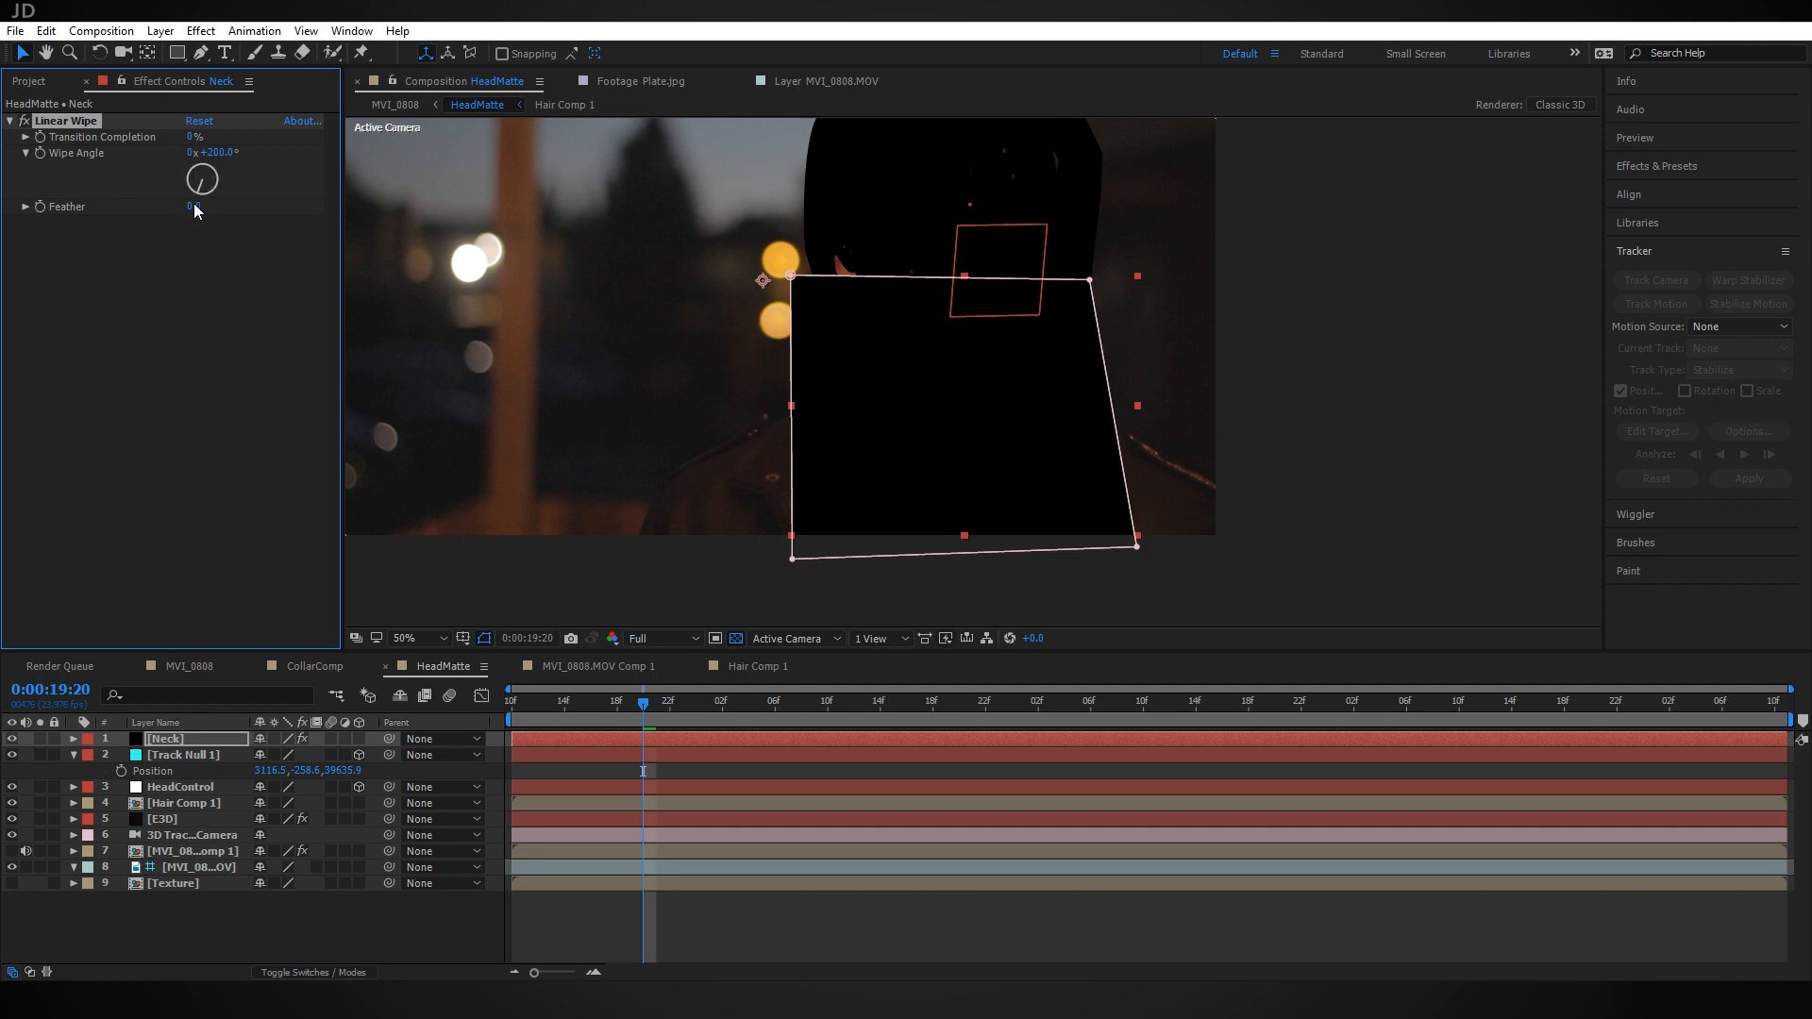
left_click_drag(196, 136, 318, 138)
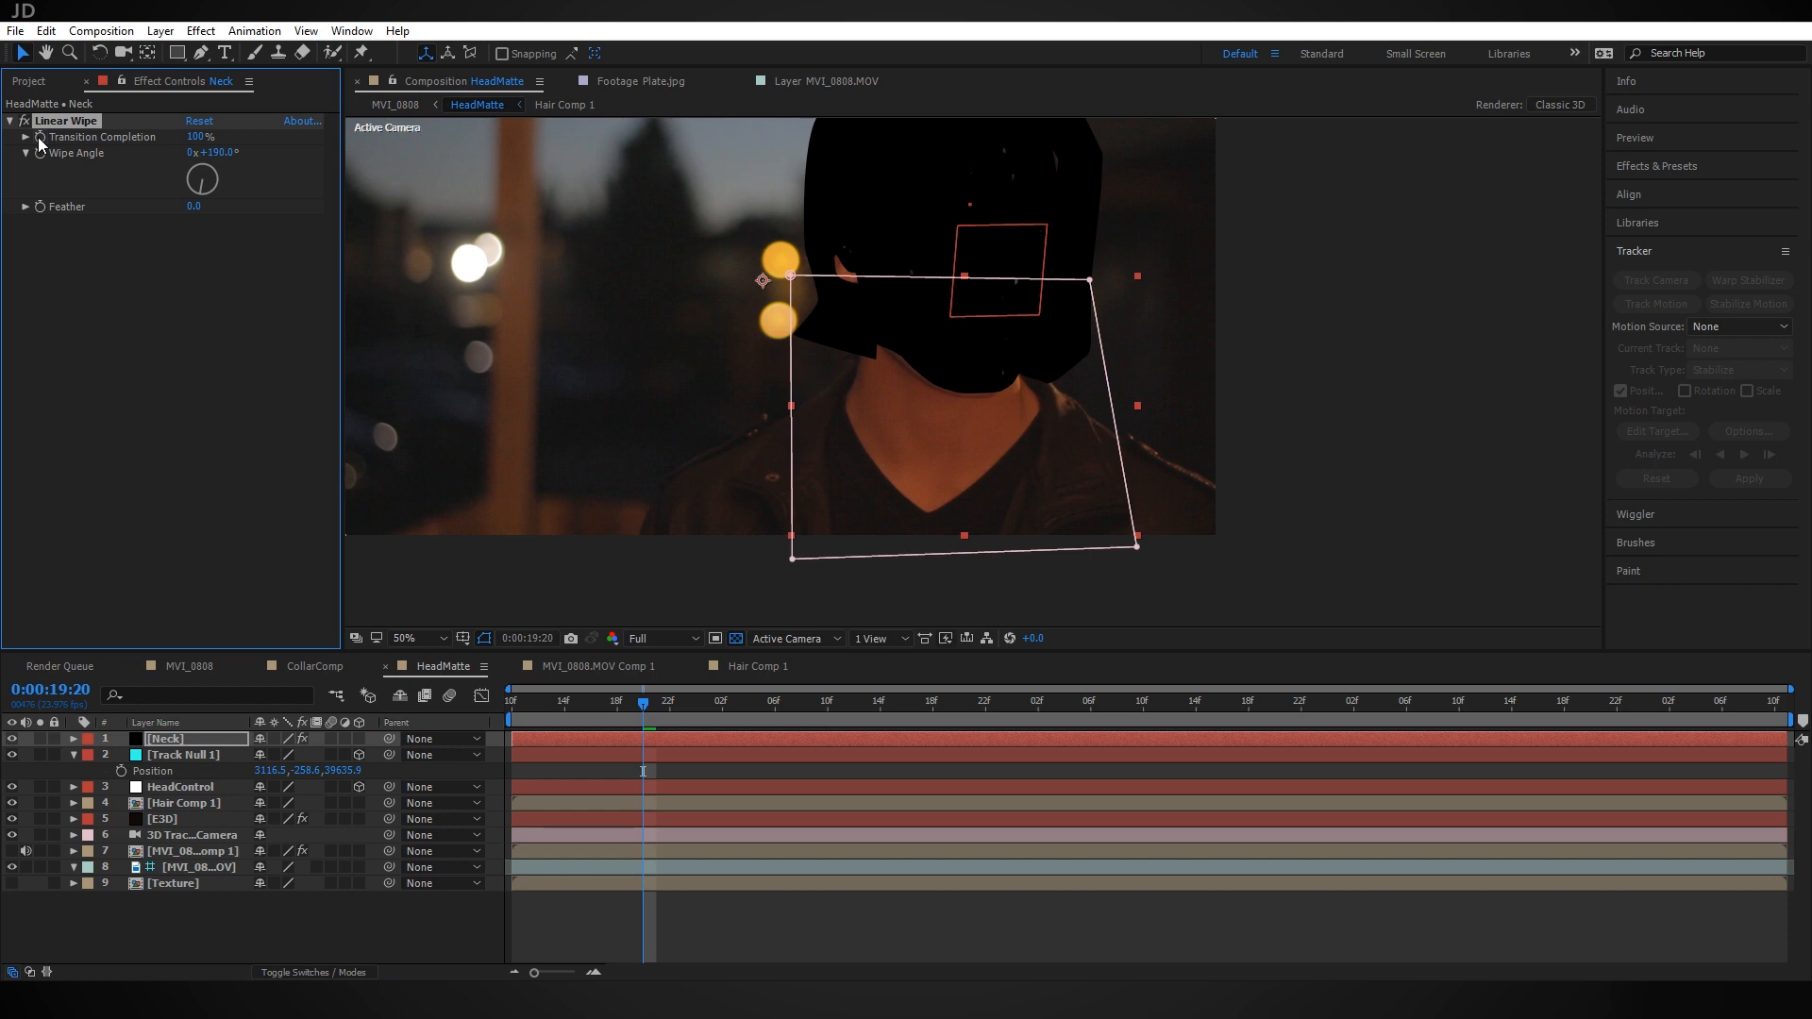
Keyframe the Neck wipe's Transition Completion from 100% at 0:00:19:16 to 0% at 0:00:21:11
left_click(590, 722)
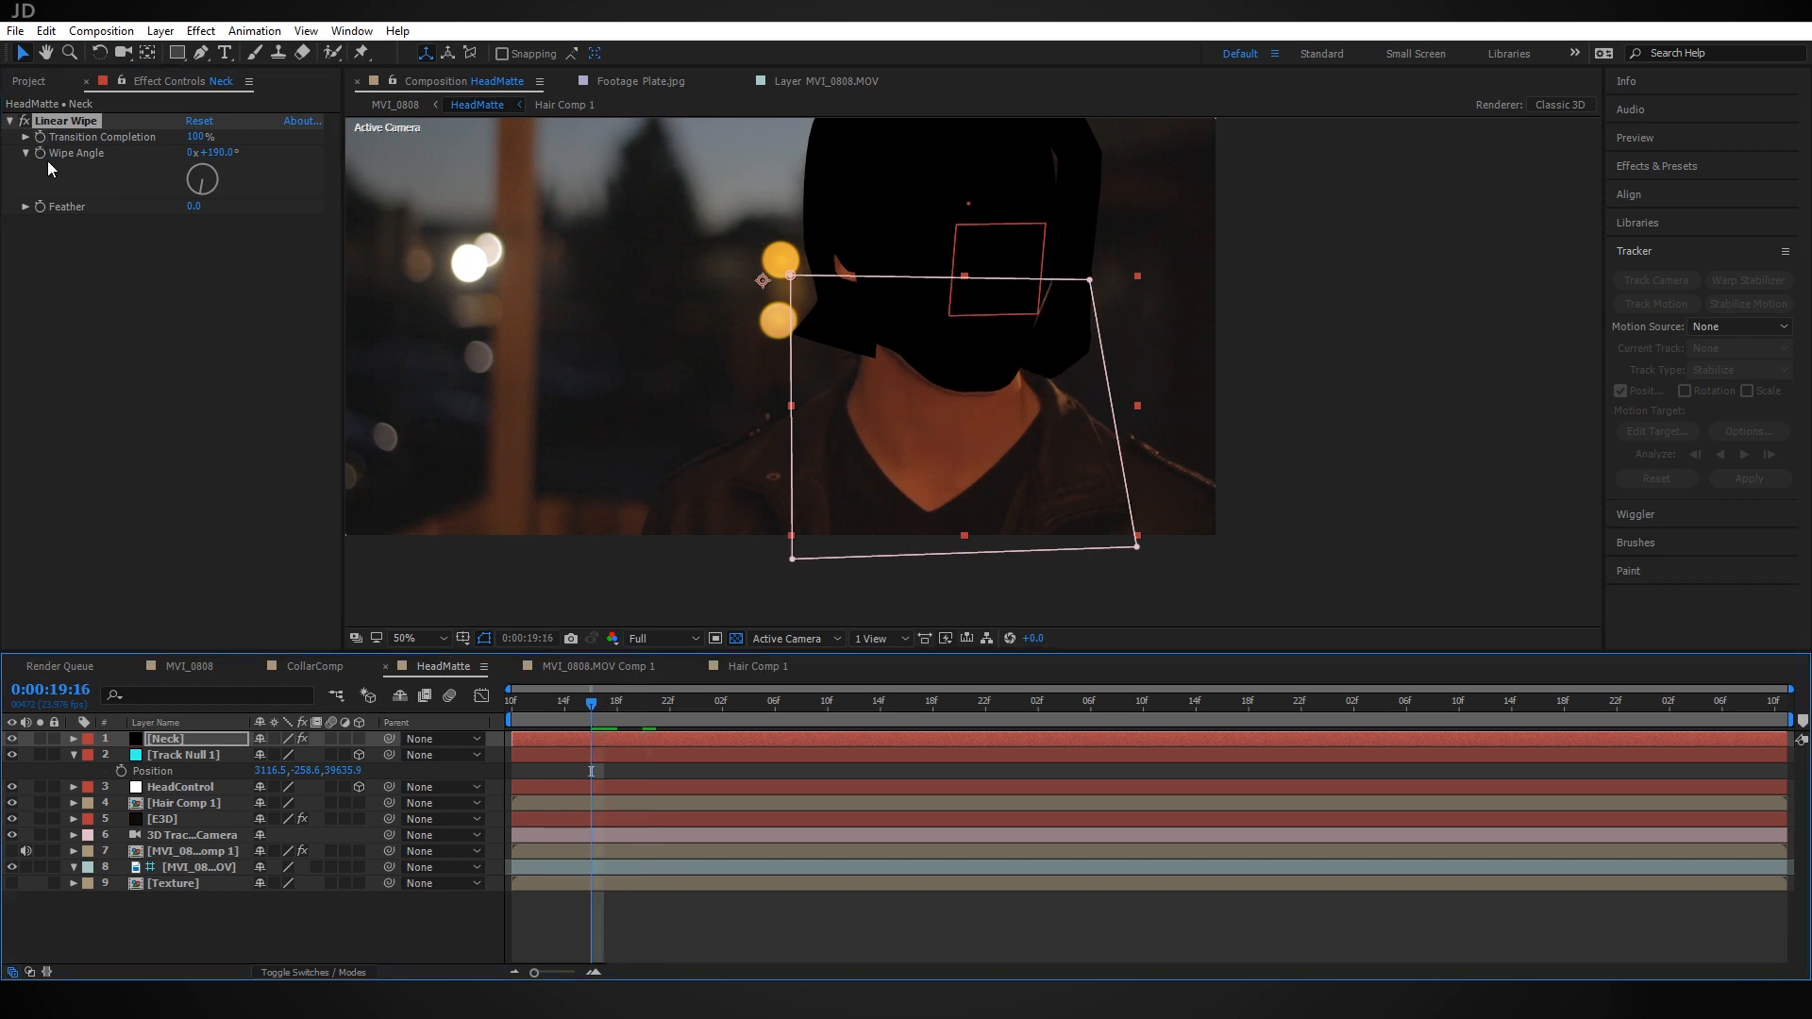
left_click(39, 137)
left_click_drag(656, 724, 1155, 723)
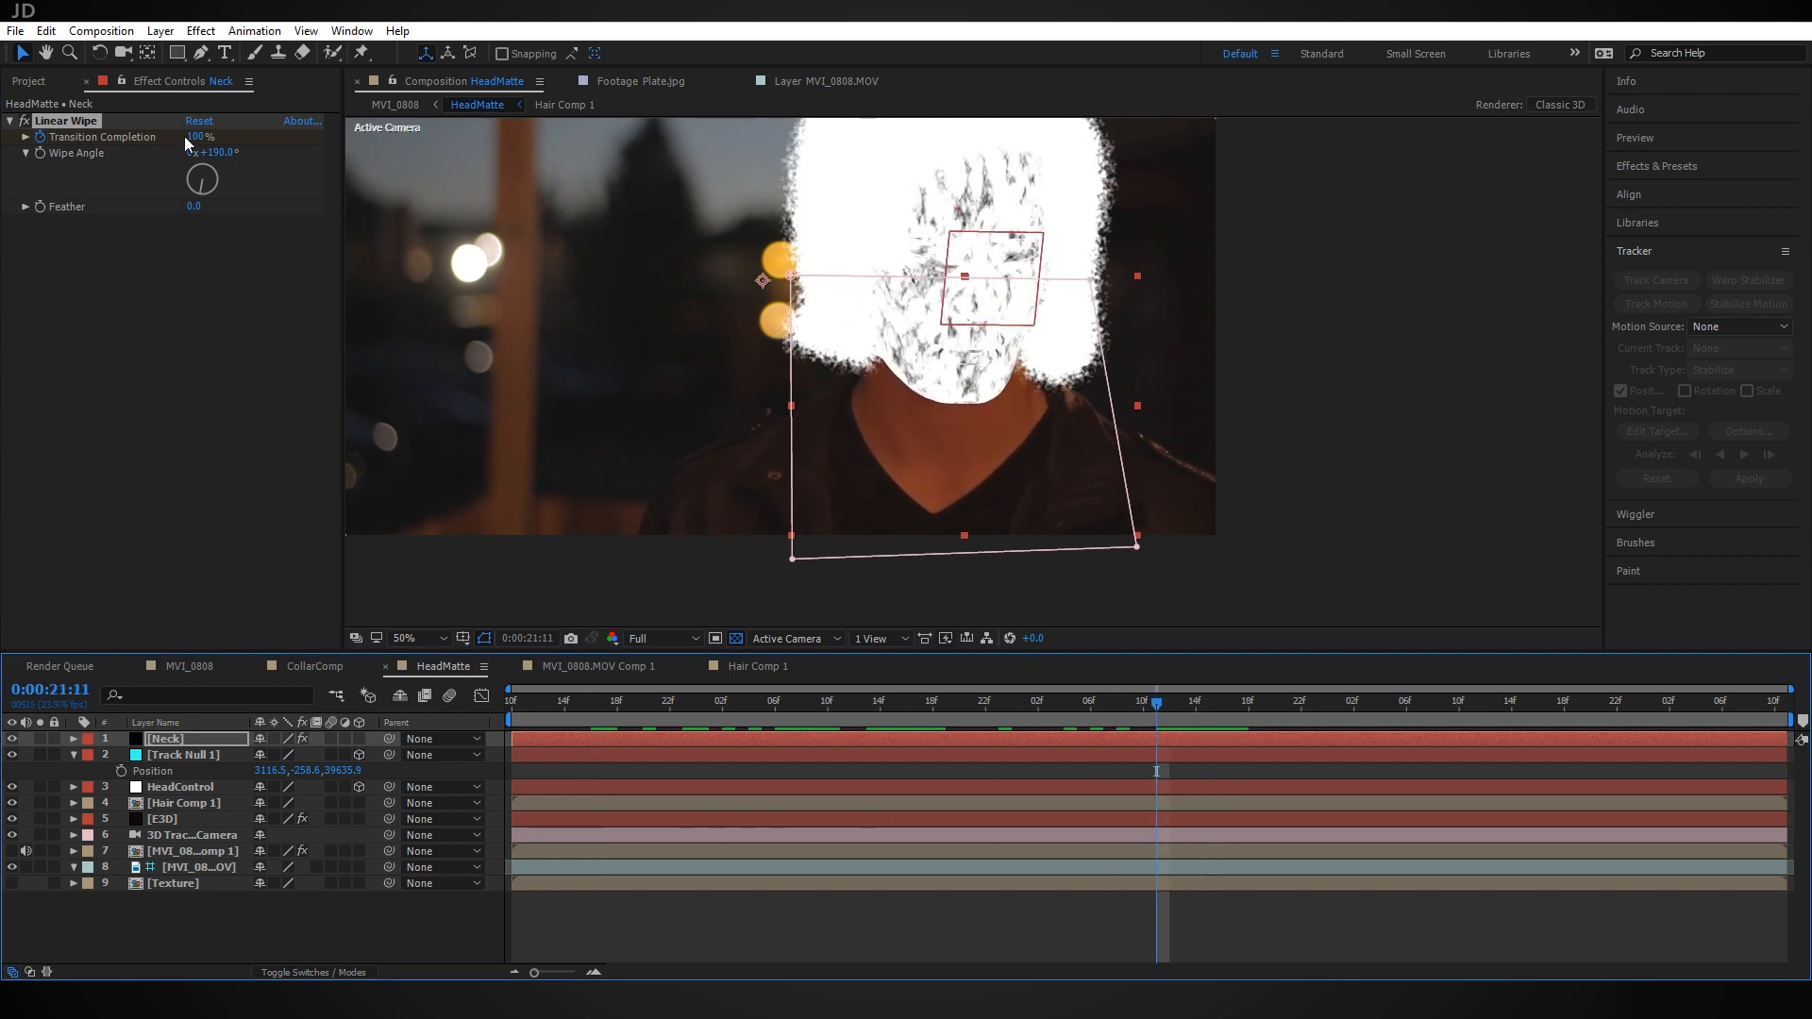
left_click_drag(200, 140, 83, 140)
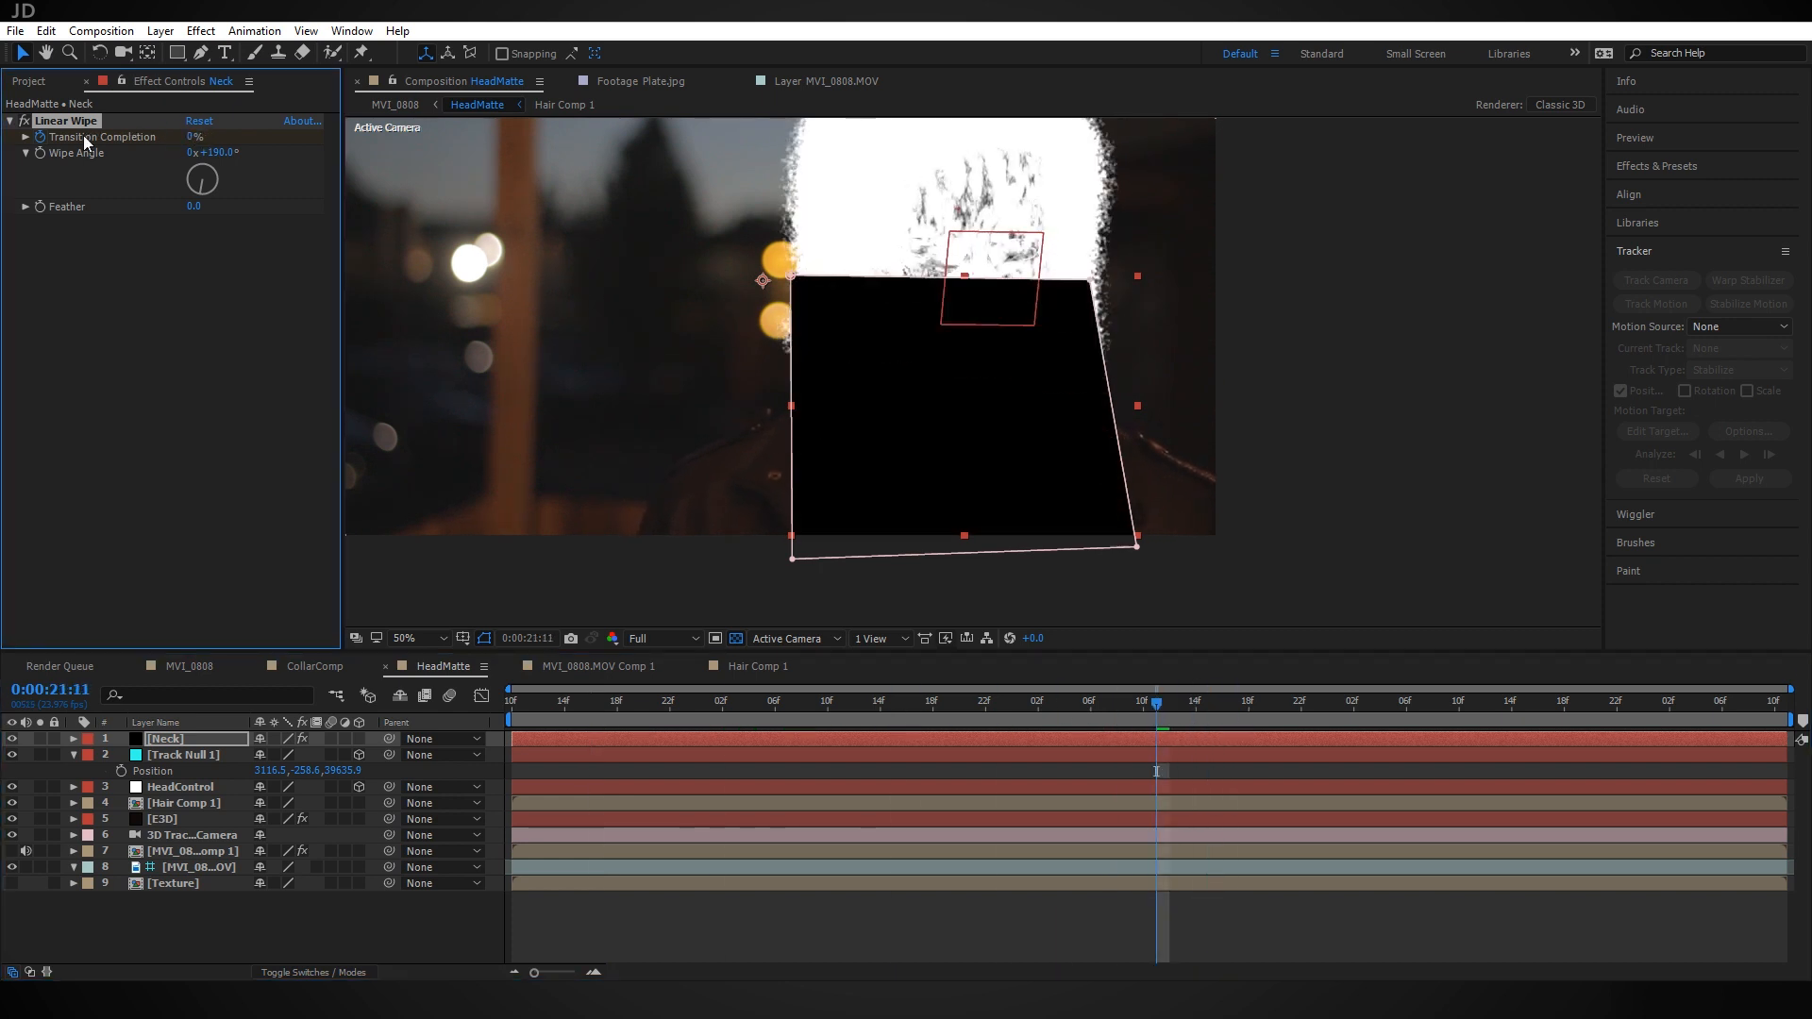
Apply Roughen Edges to the Neck layer with Scale 30 and Border 80
key("ctrl+space")
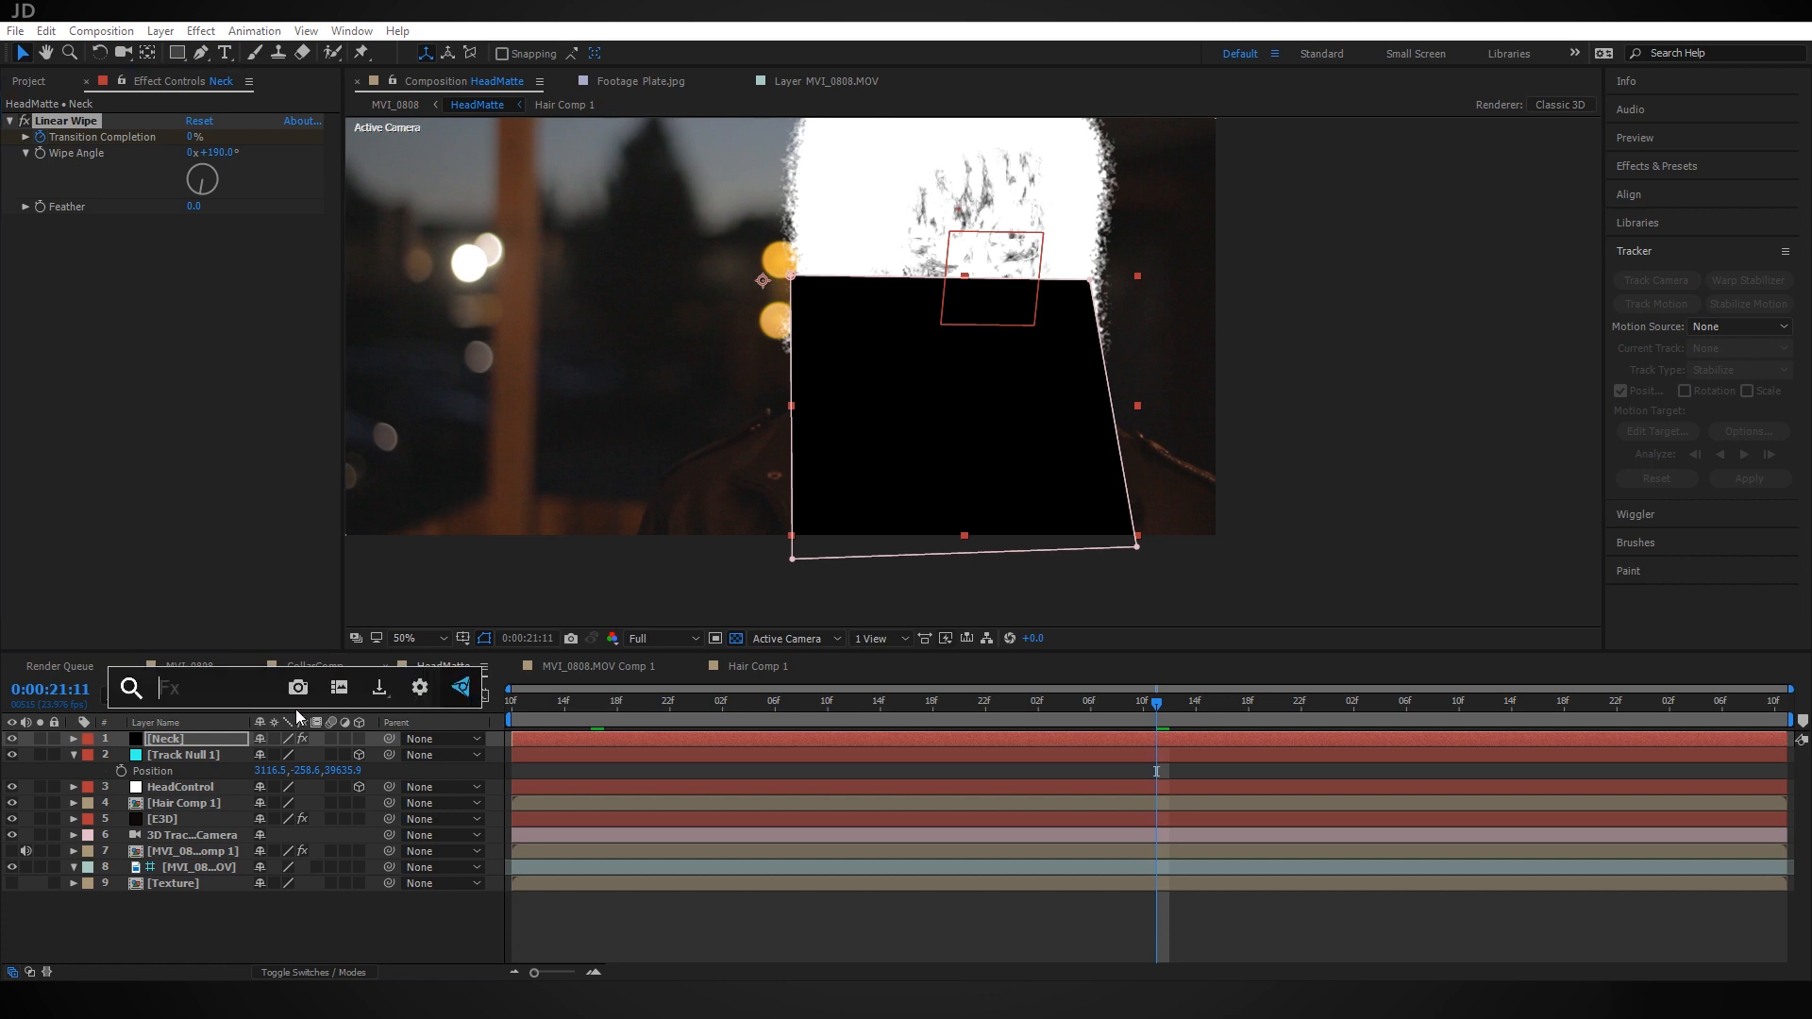
type("roughe")
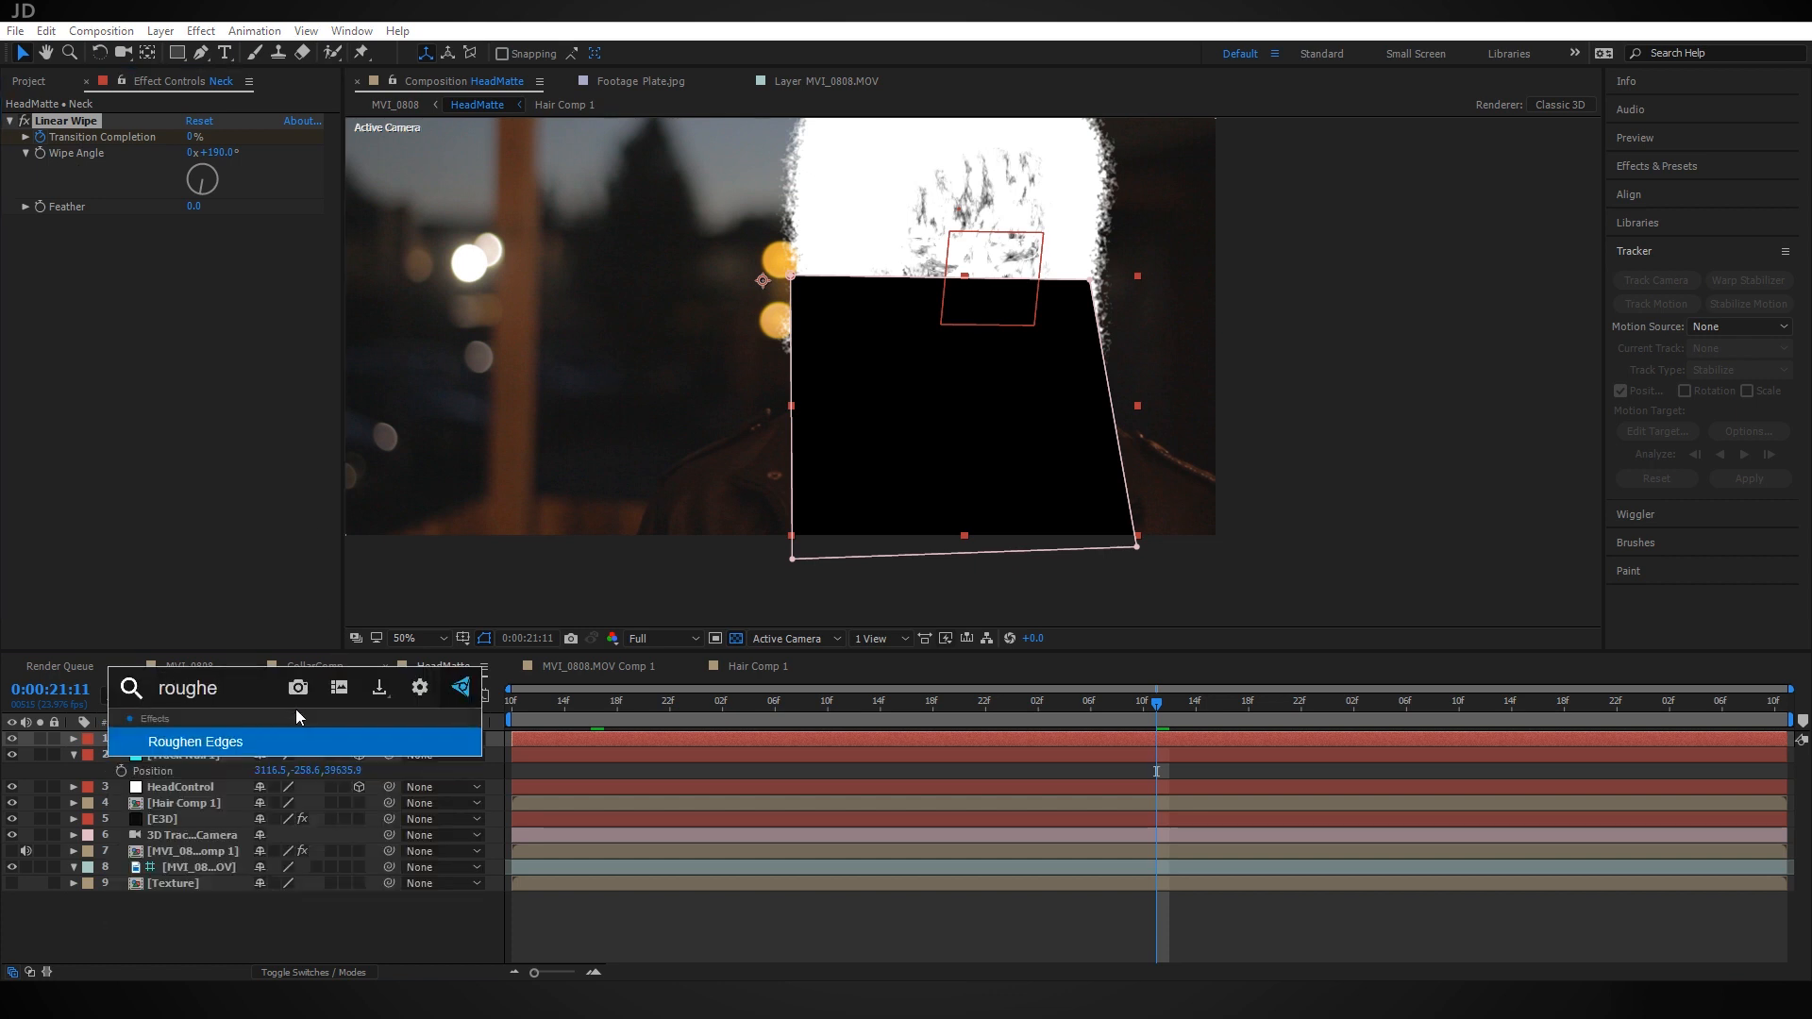
key("Return")
left_click(199, 321)
type("30")
key("Return")
left_click(202, 269)
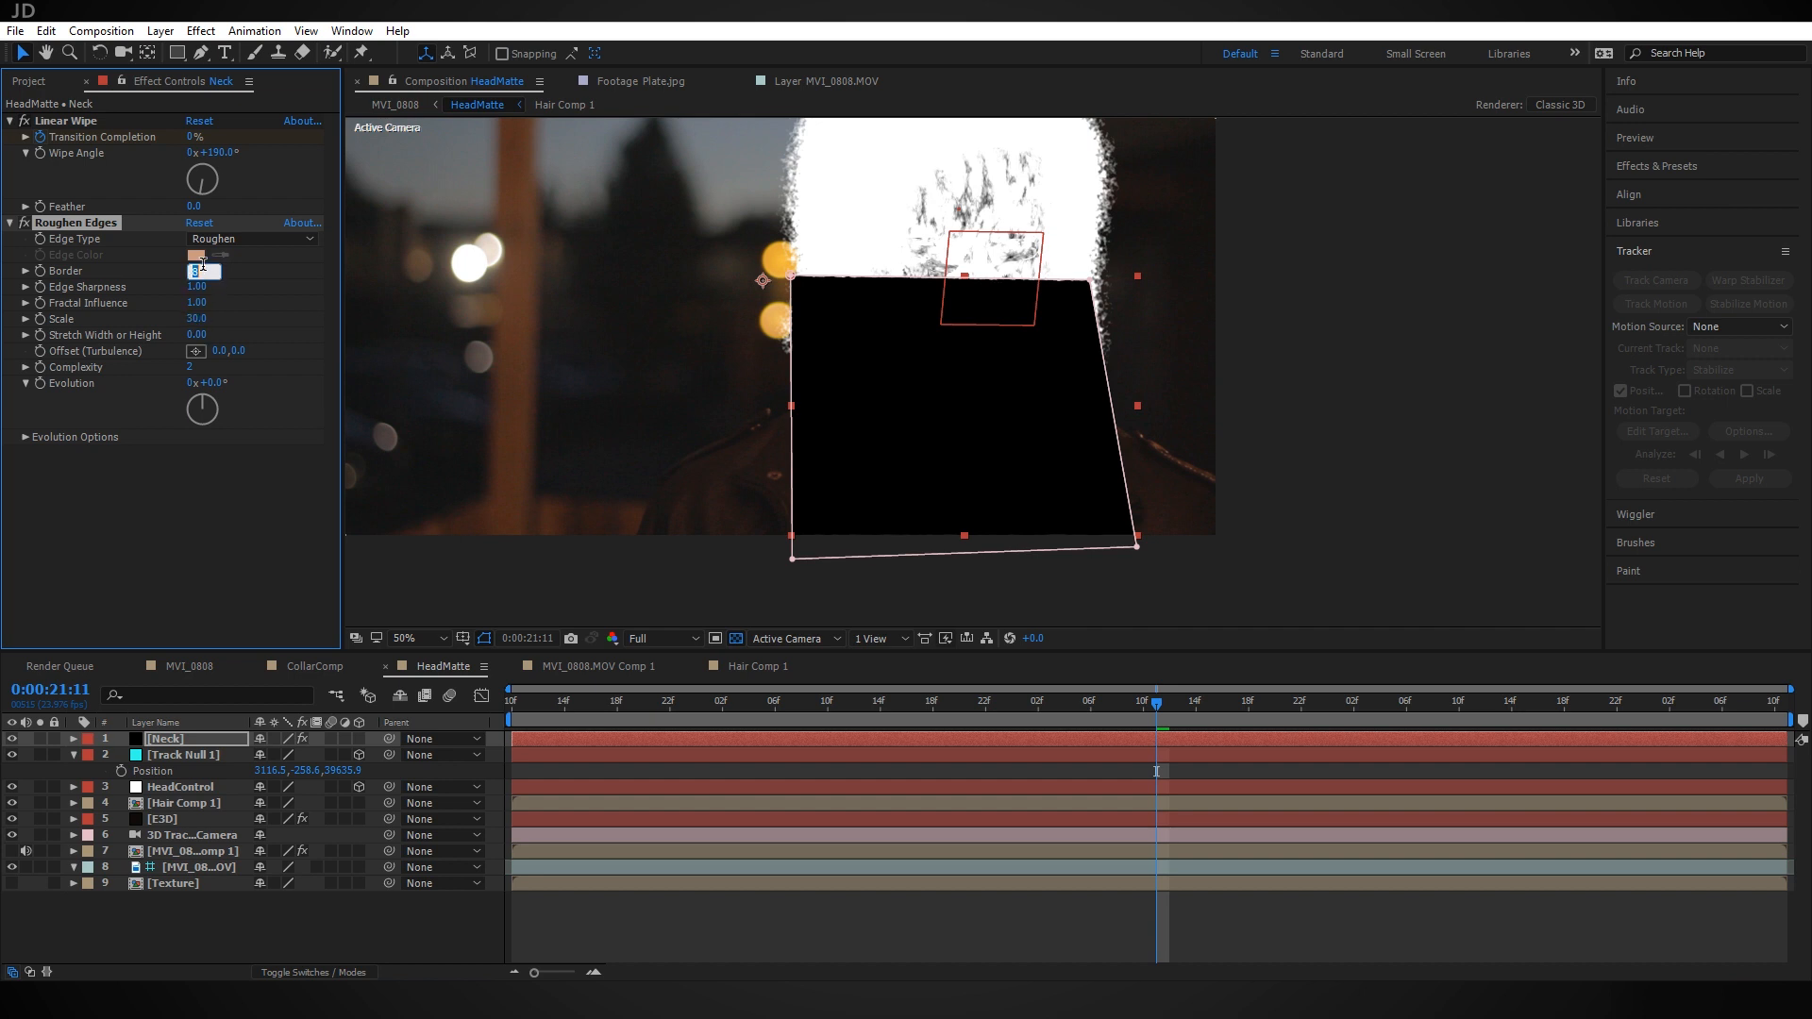
type("80")
Pre-compose the Neck layer as Neck Comp 1, moving all attributes into the new composition
left_click(228, 740)
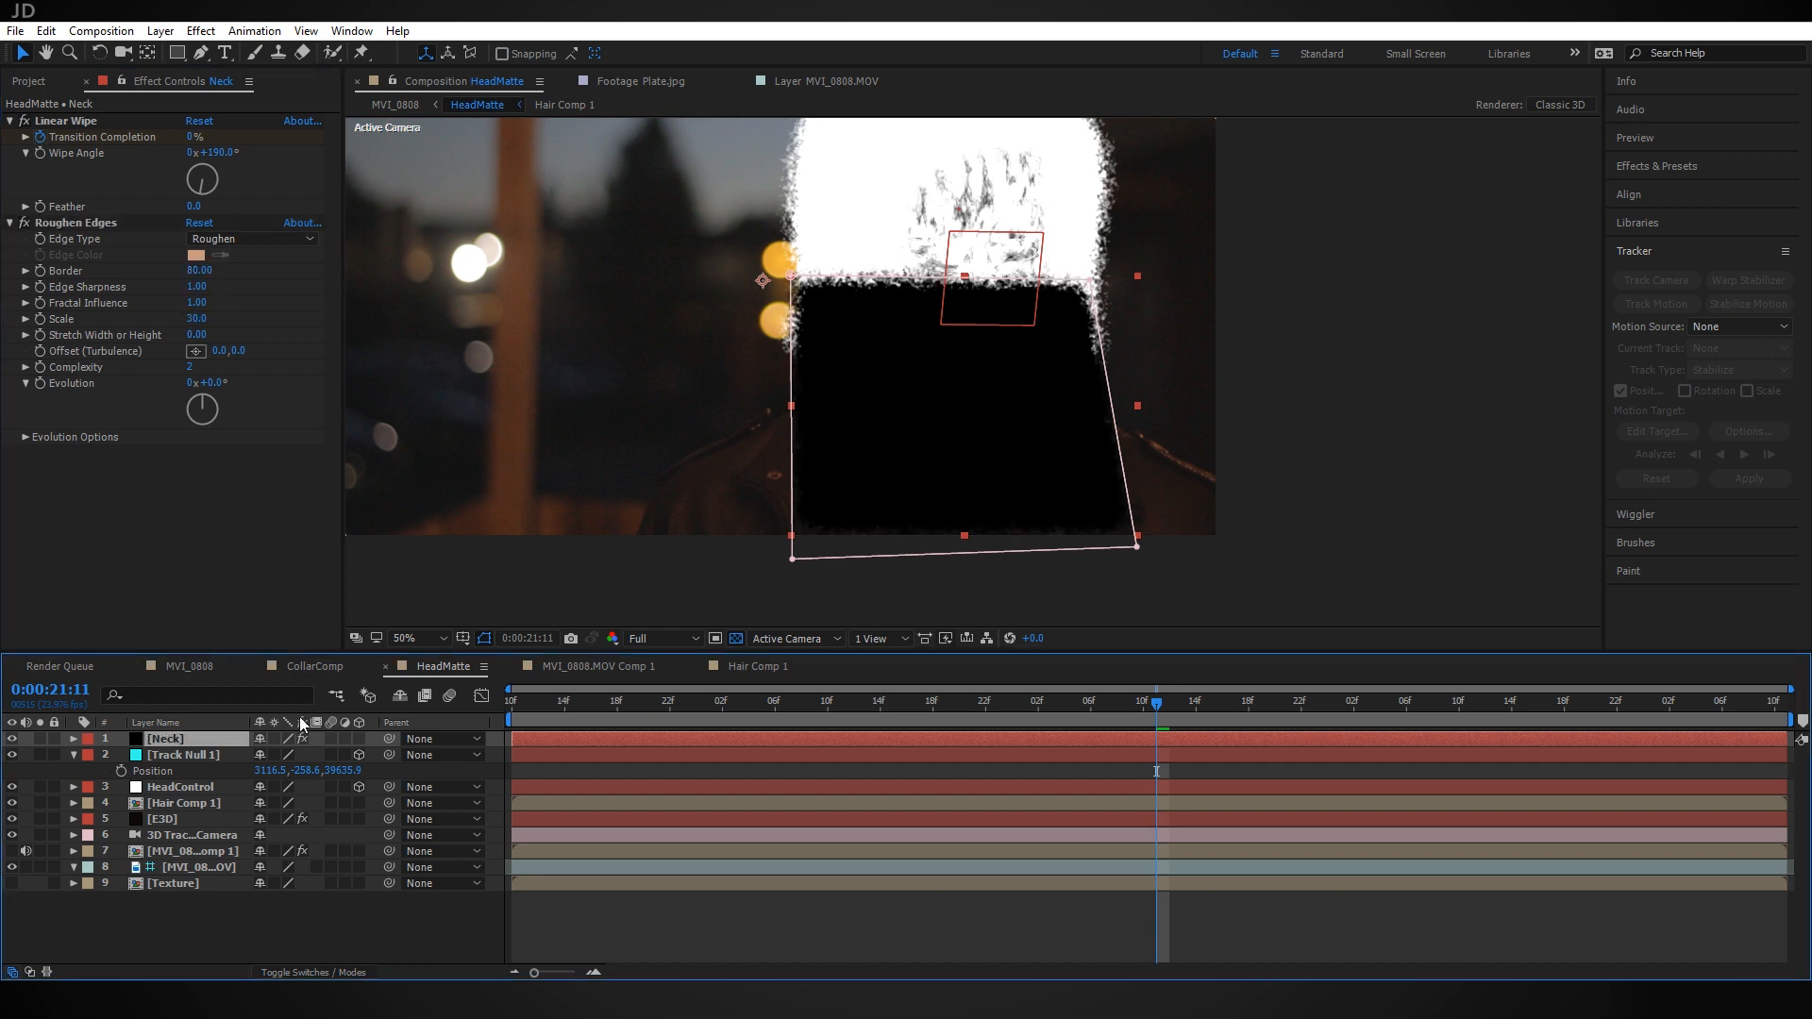
key("ctrl+shift+c")
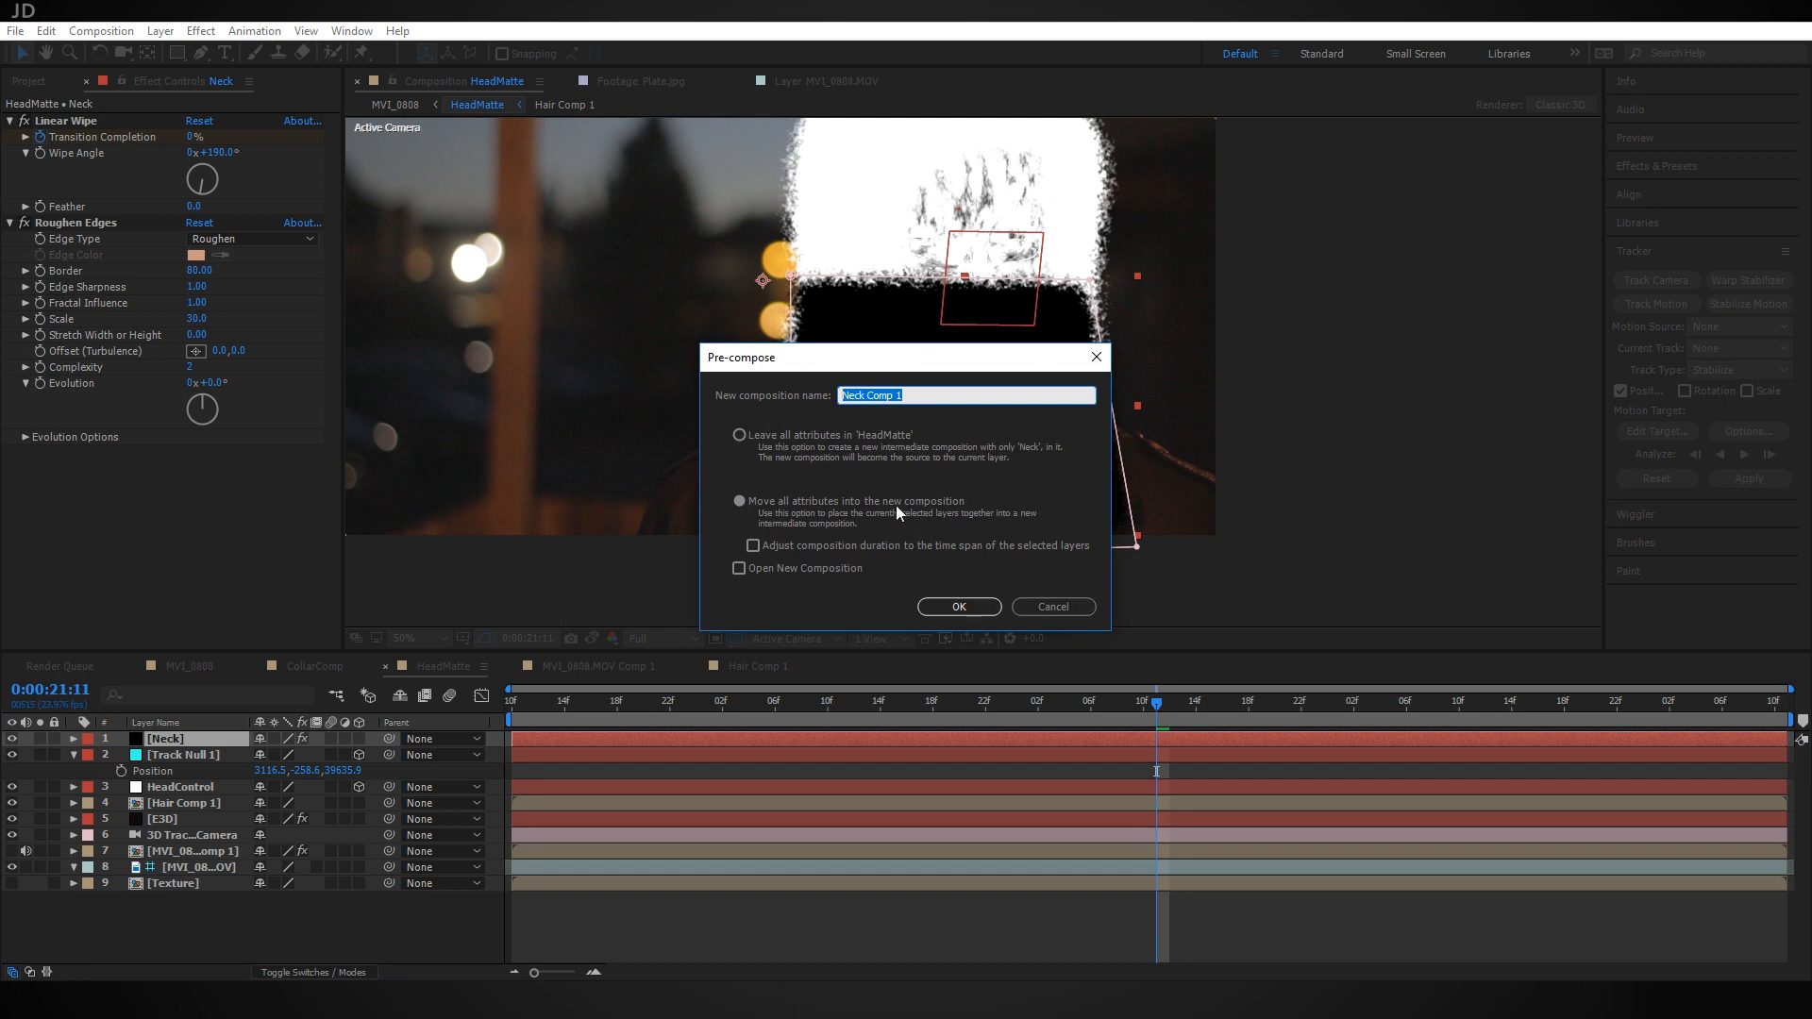
left_click(986, 610)
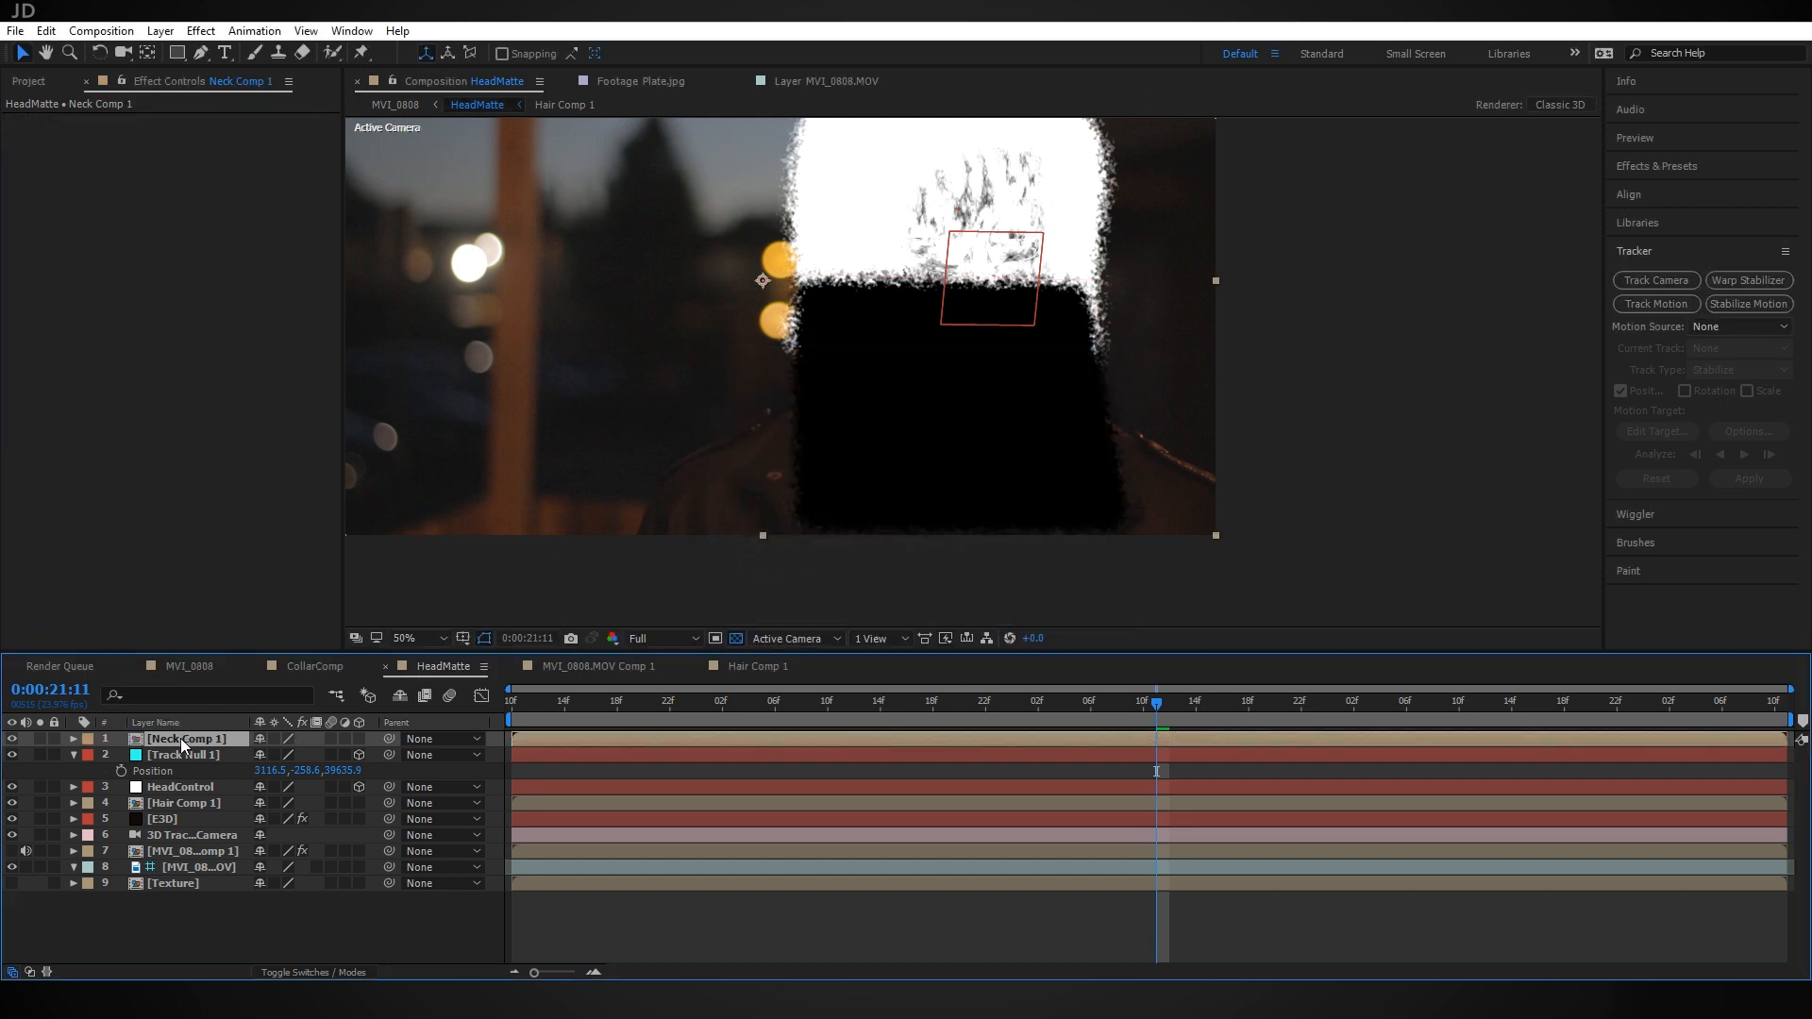
Inside Neck Comp 1, duplicate the Neck layer and delete Linear Wipe from the lower copy
double_click(220, 740)
left_click(238, 741)
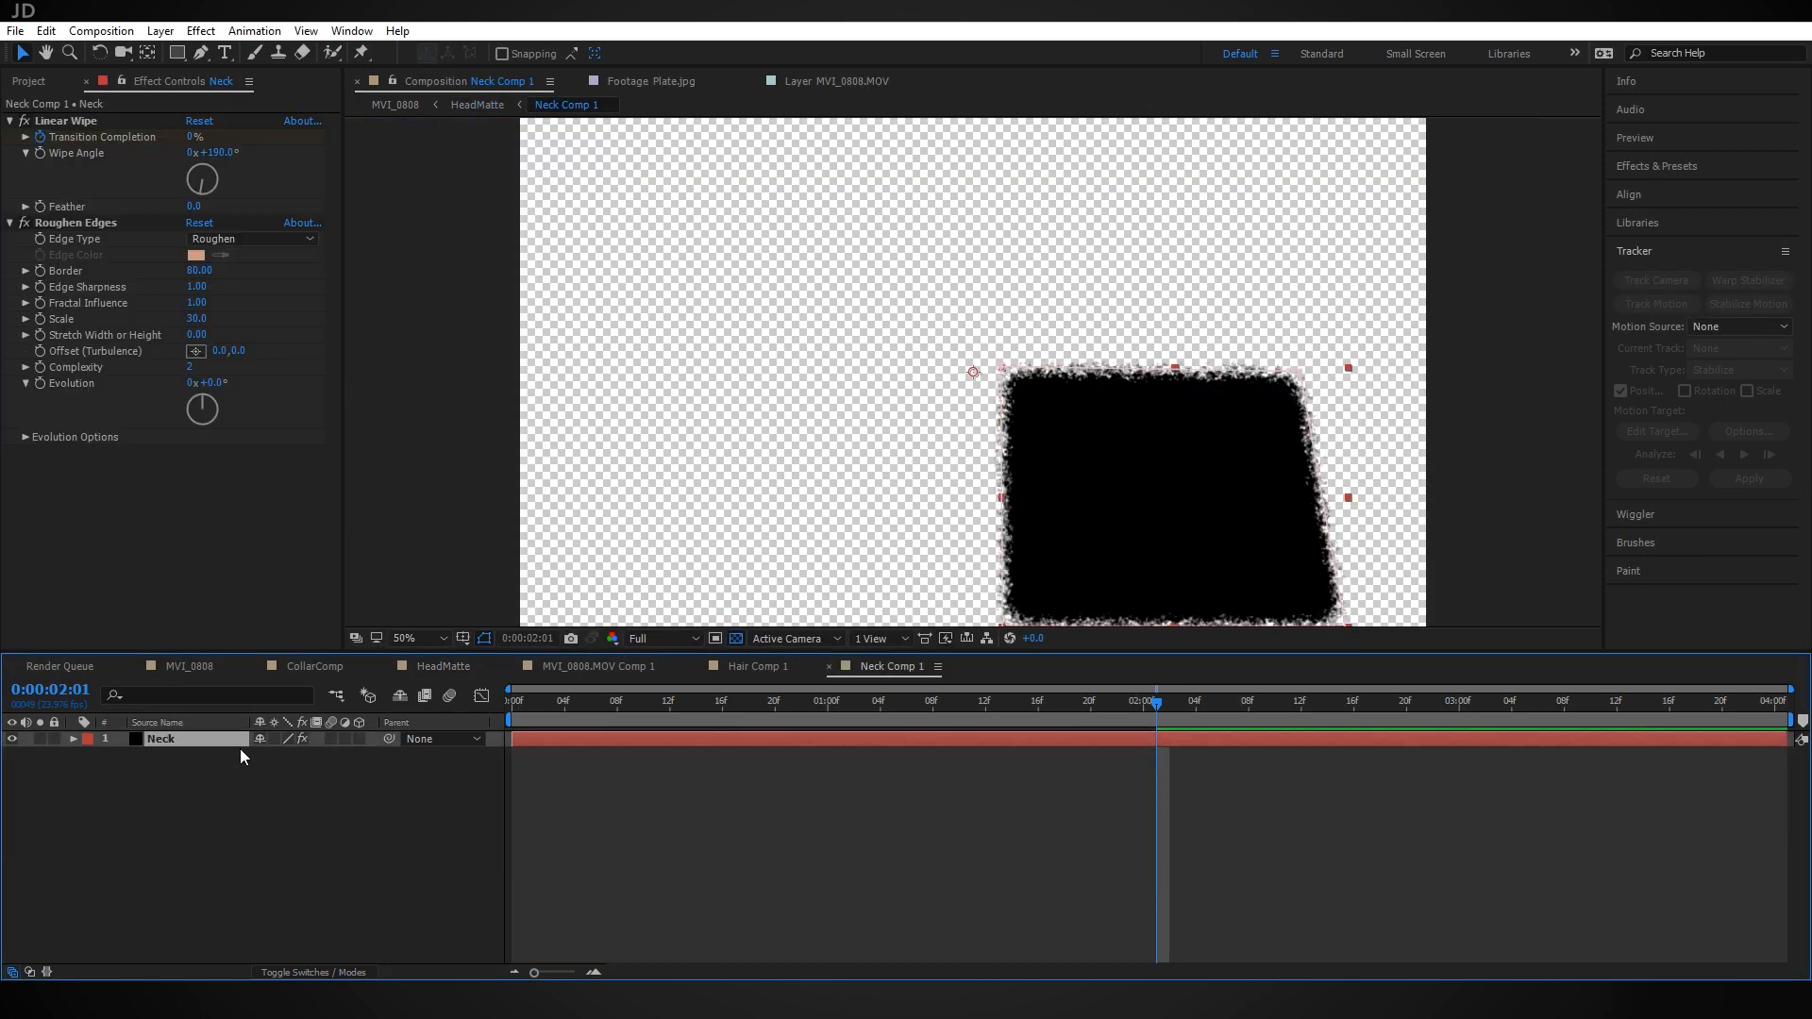
key("ctrl+d")
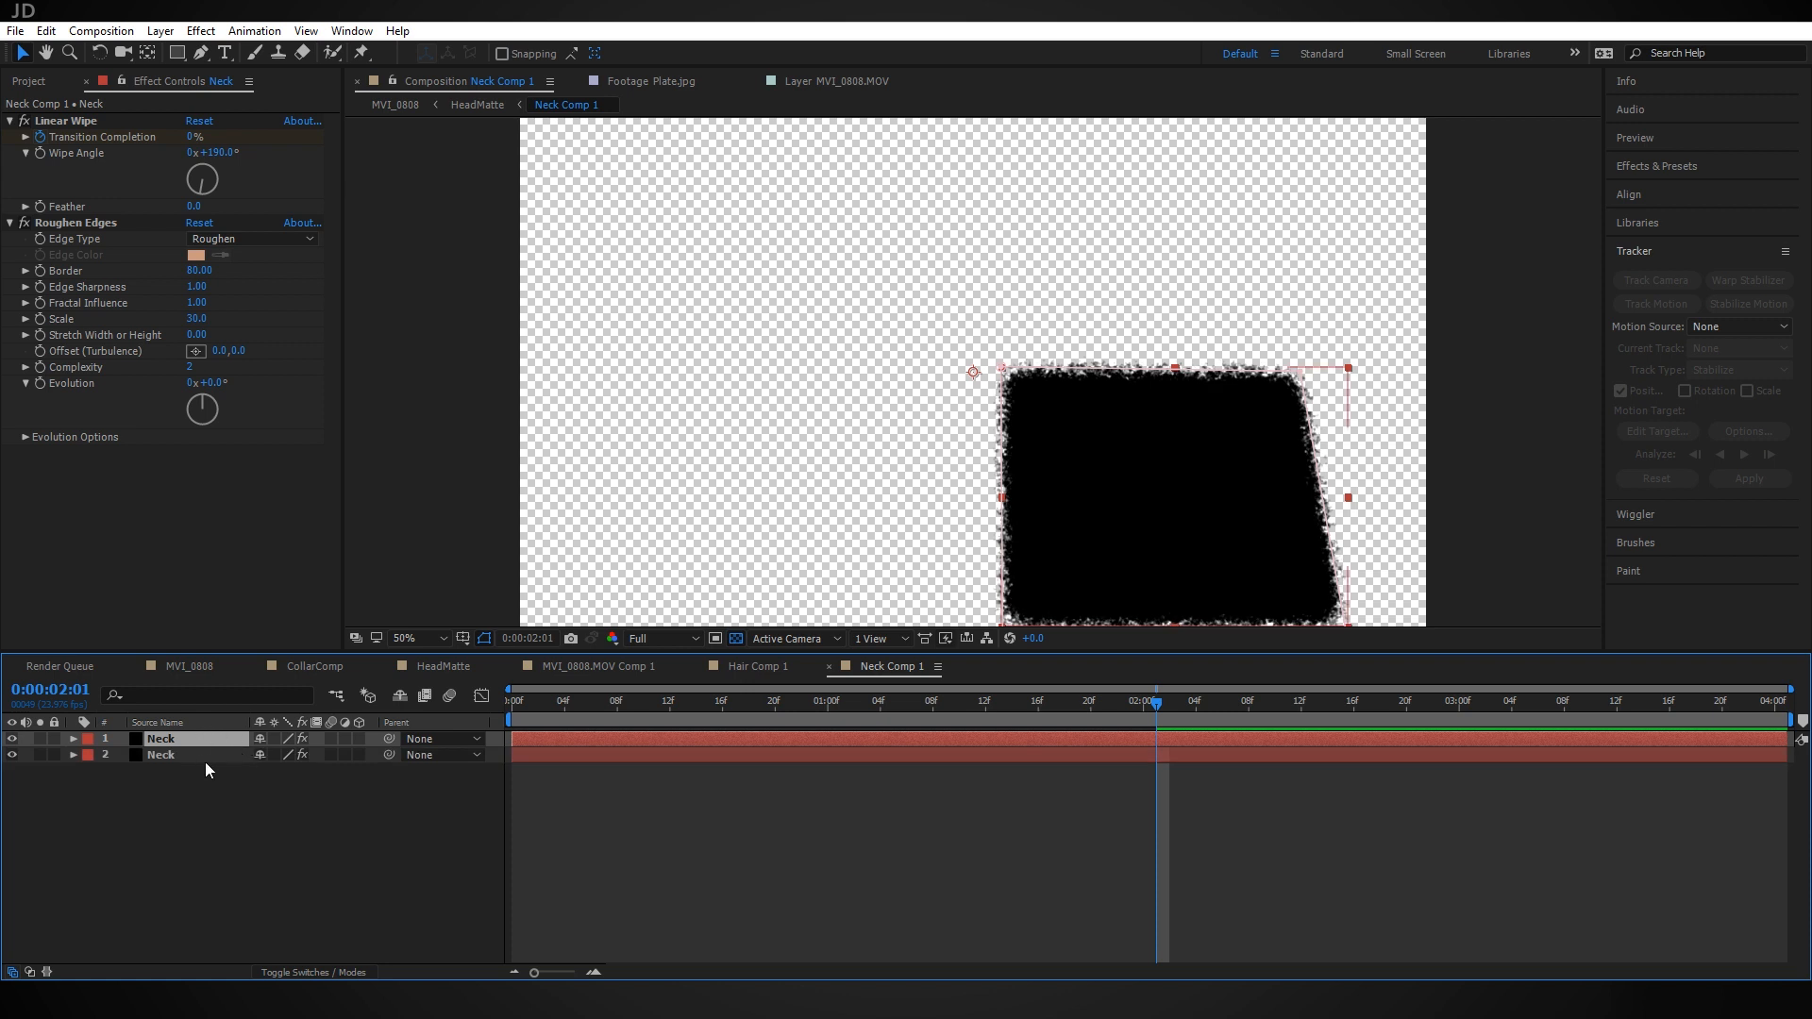
left_click(205, 757)
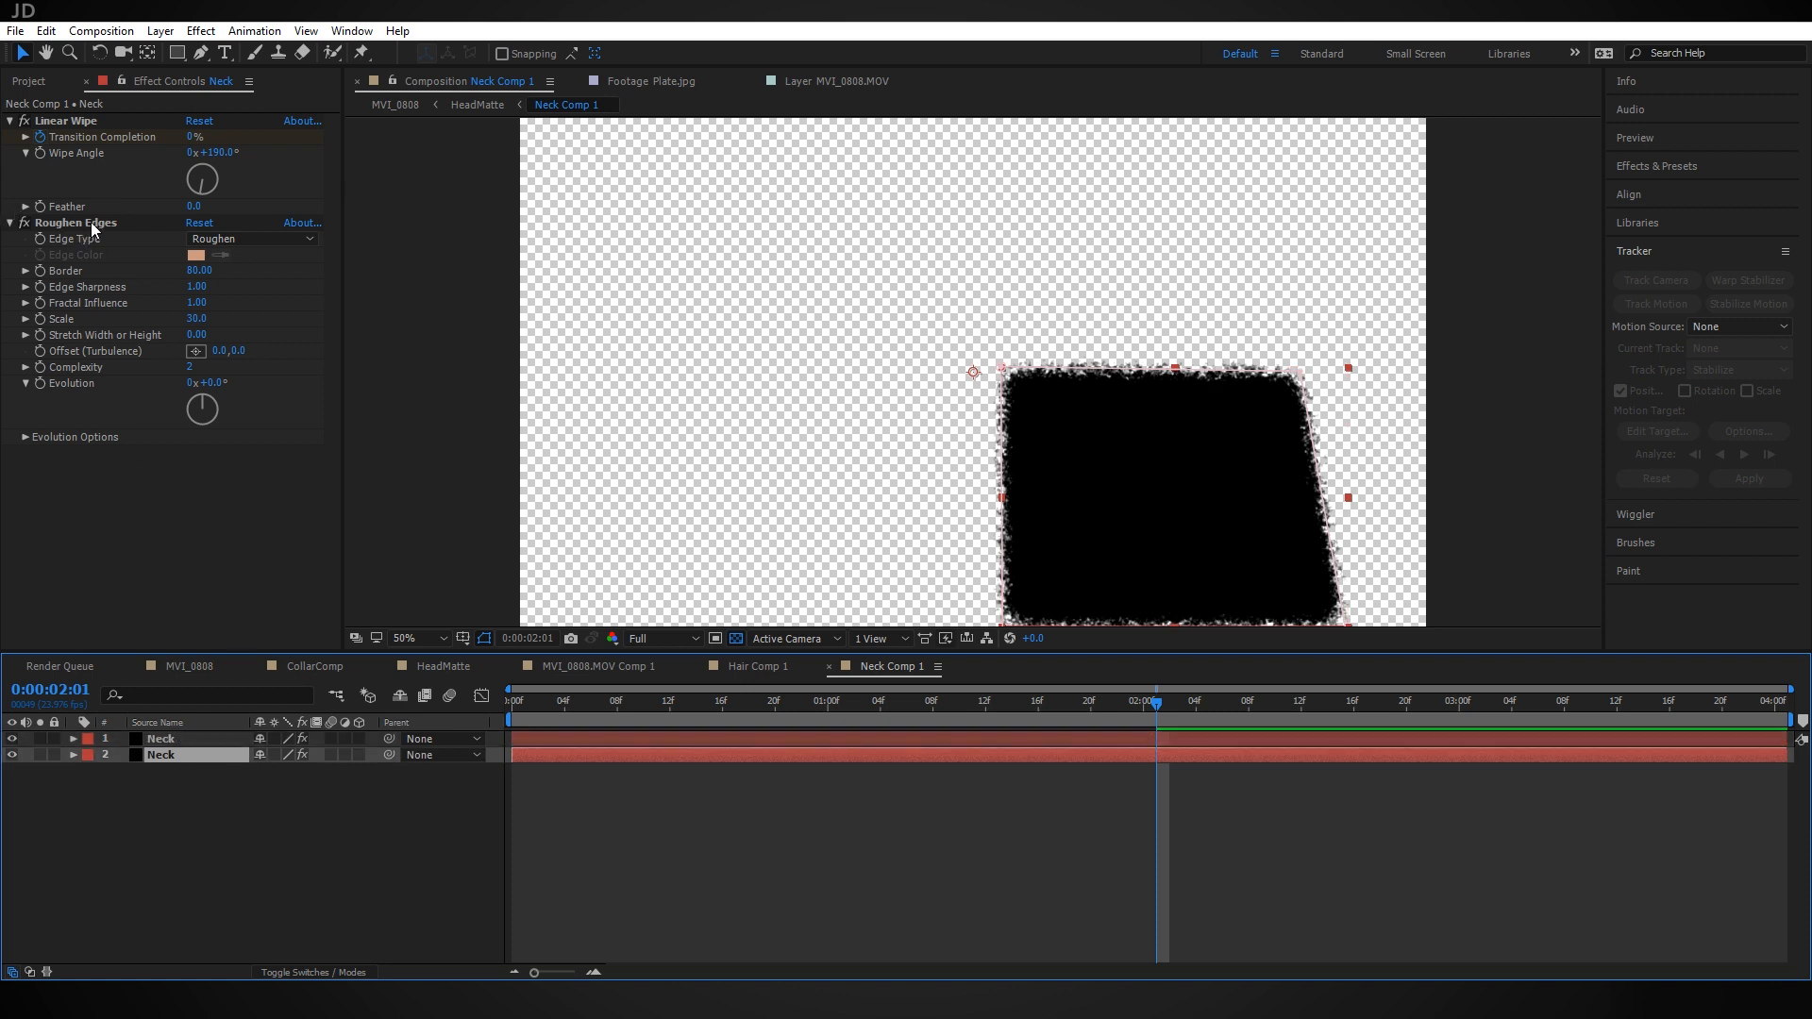
left_click(81, 123)
key("Delete")
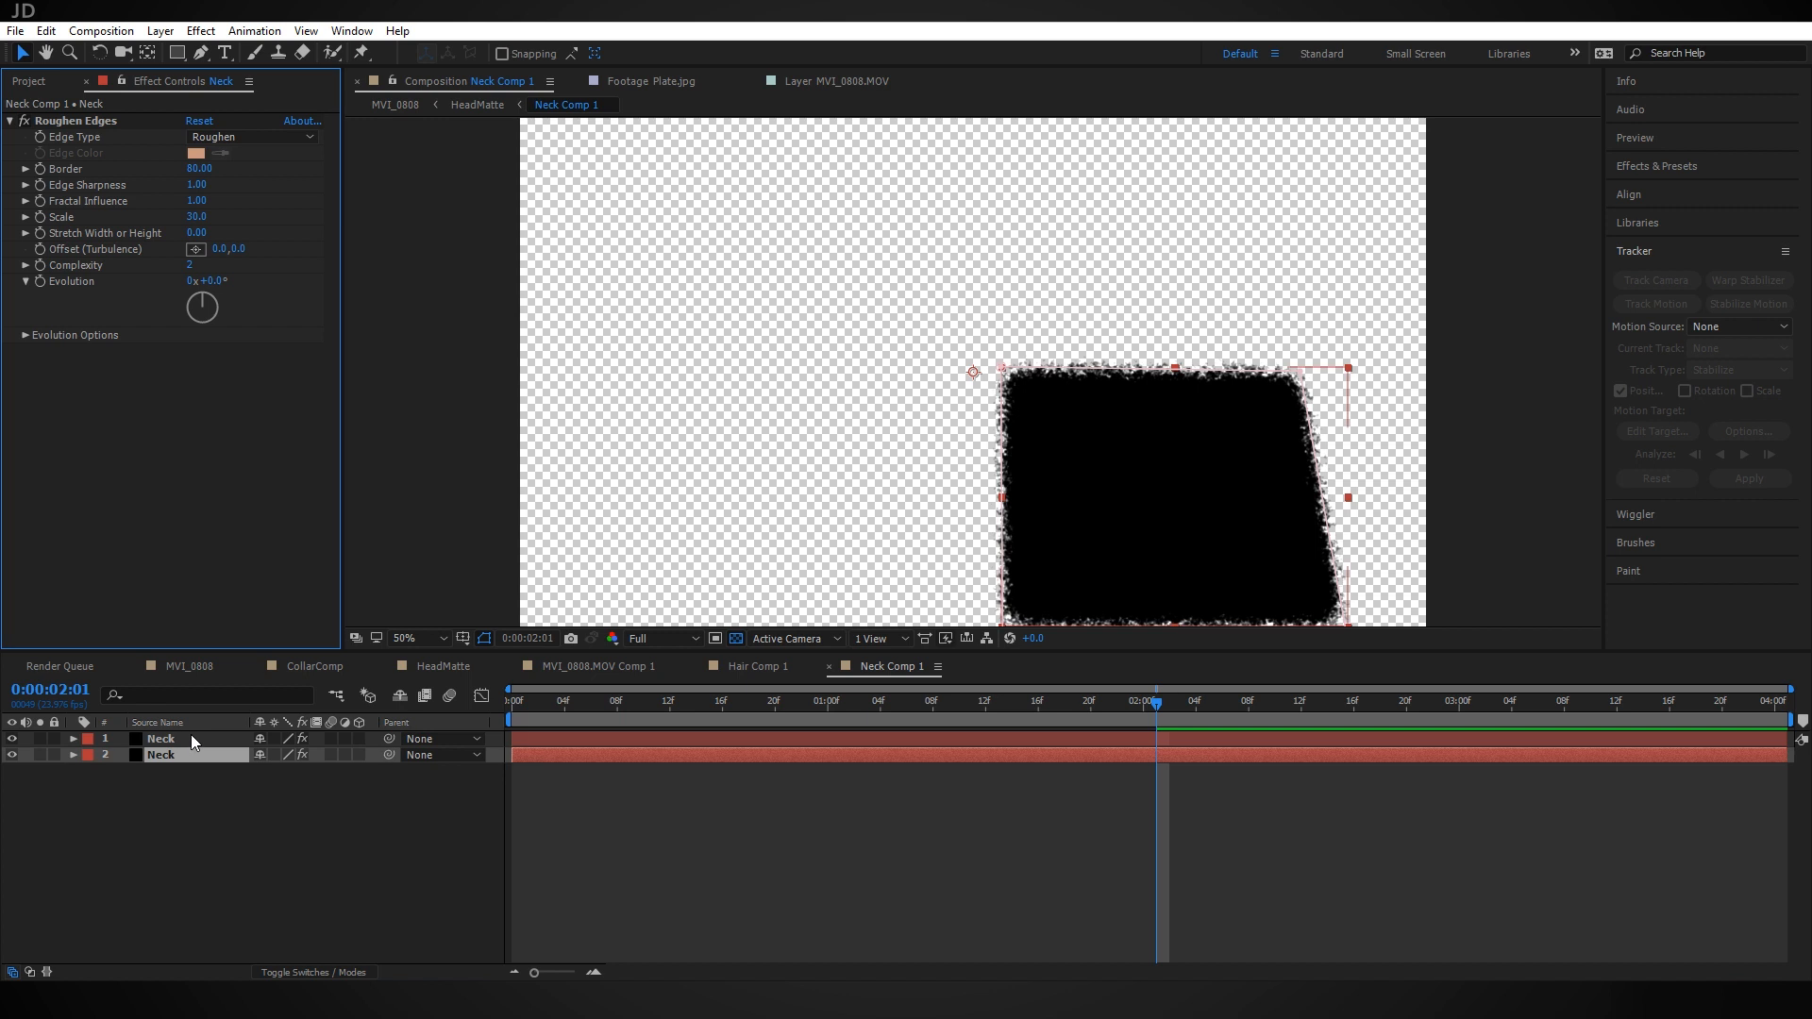
Change the upper Neck layer's solid color to white (FFFFFF) as a new solid
left_click(192, 739)
left_click(160, 30)
mouse_move(255, 30)
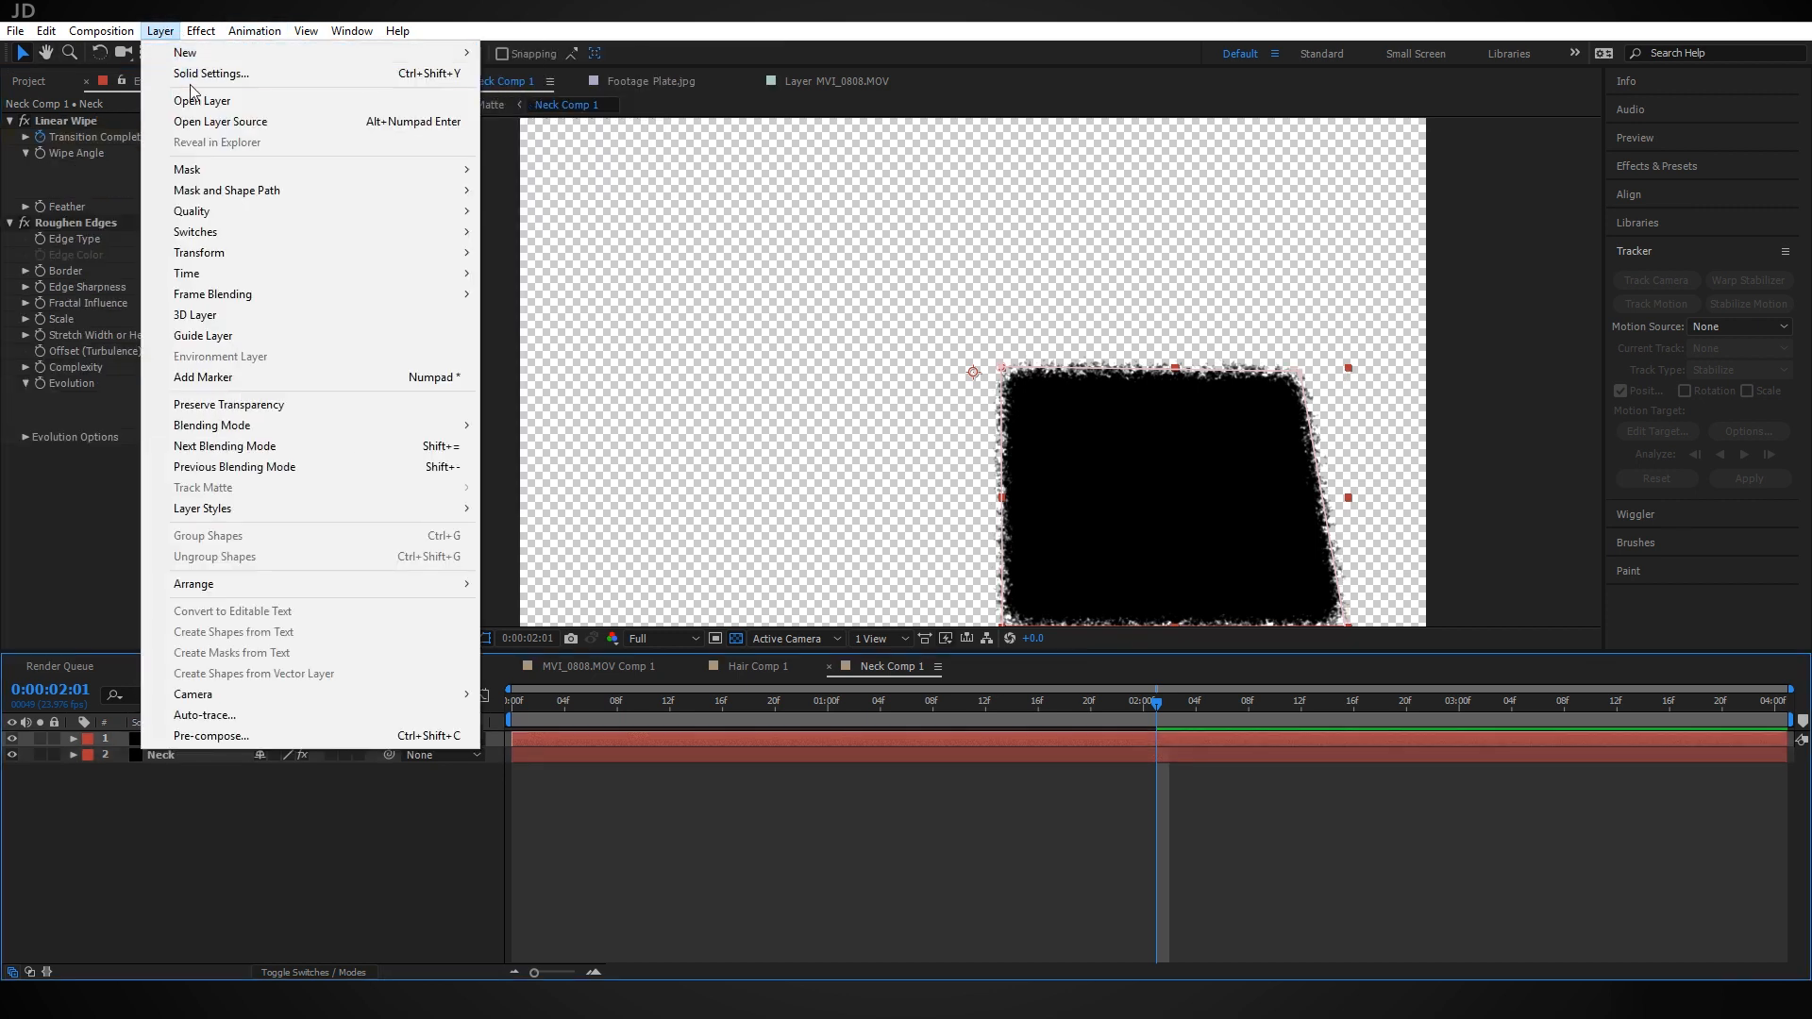
left_click(189, 65)
left_click(892, 590)
type("ffffff")
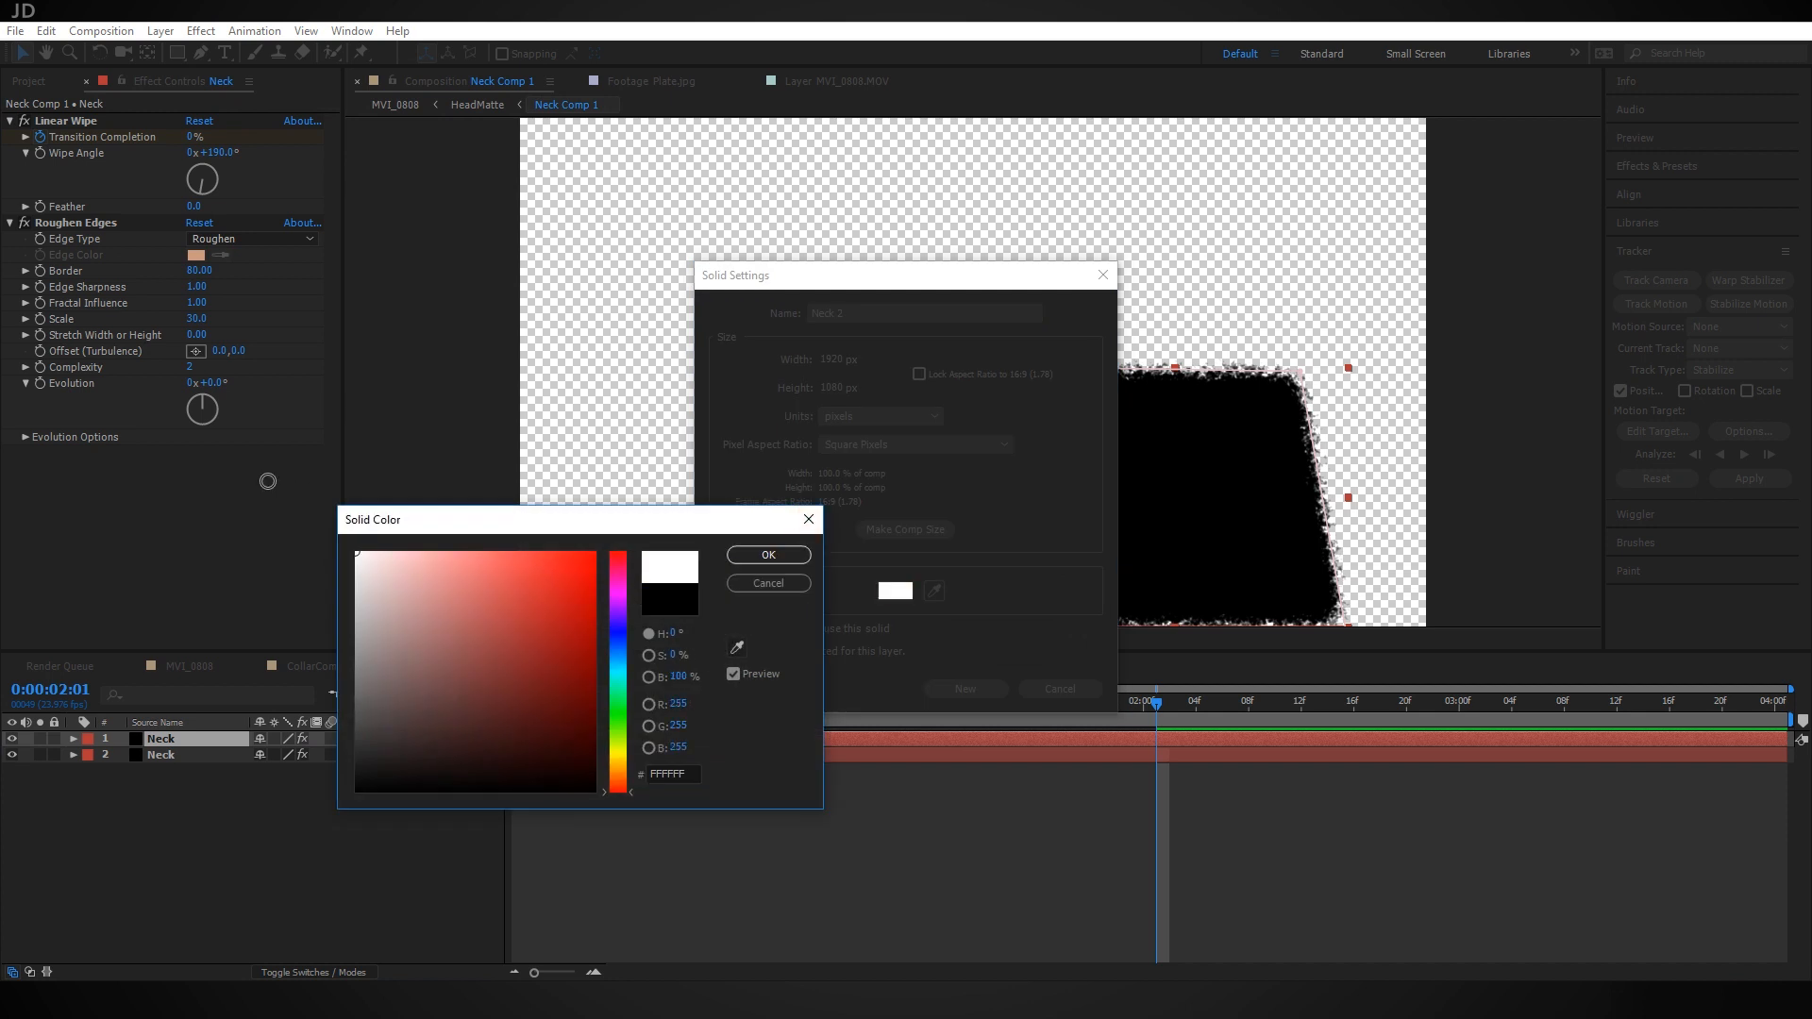
left_click(766, 556)
left_click(967, 688)
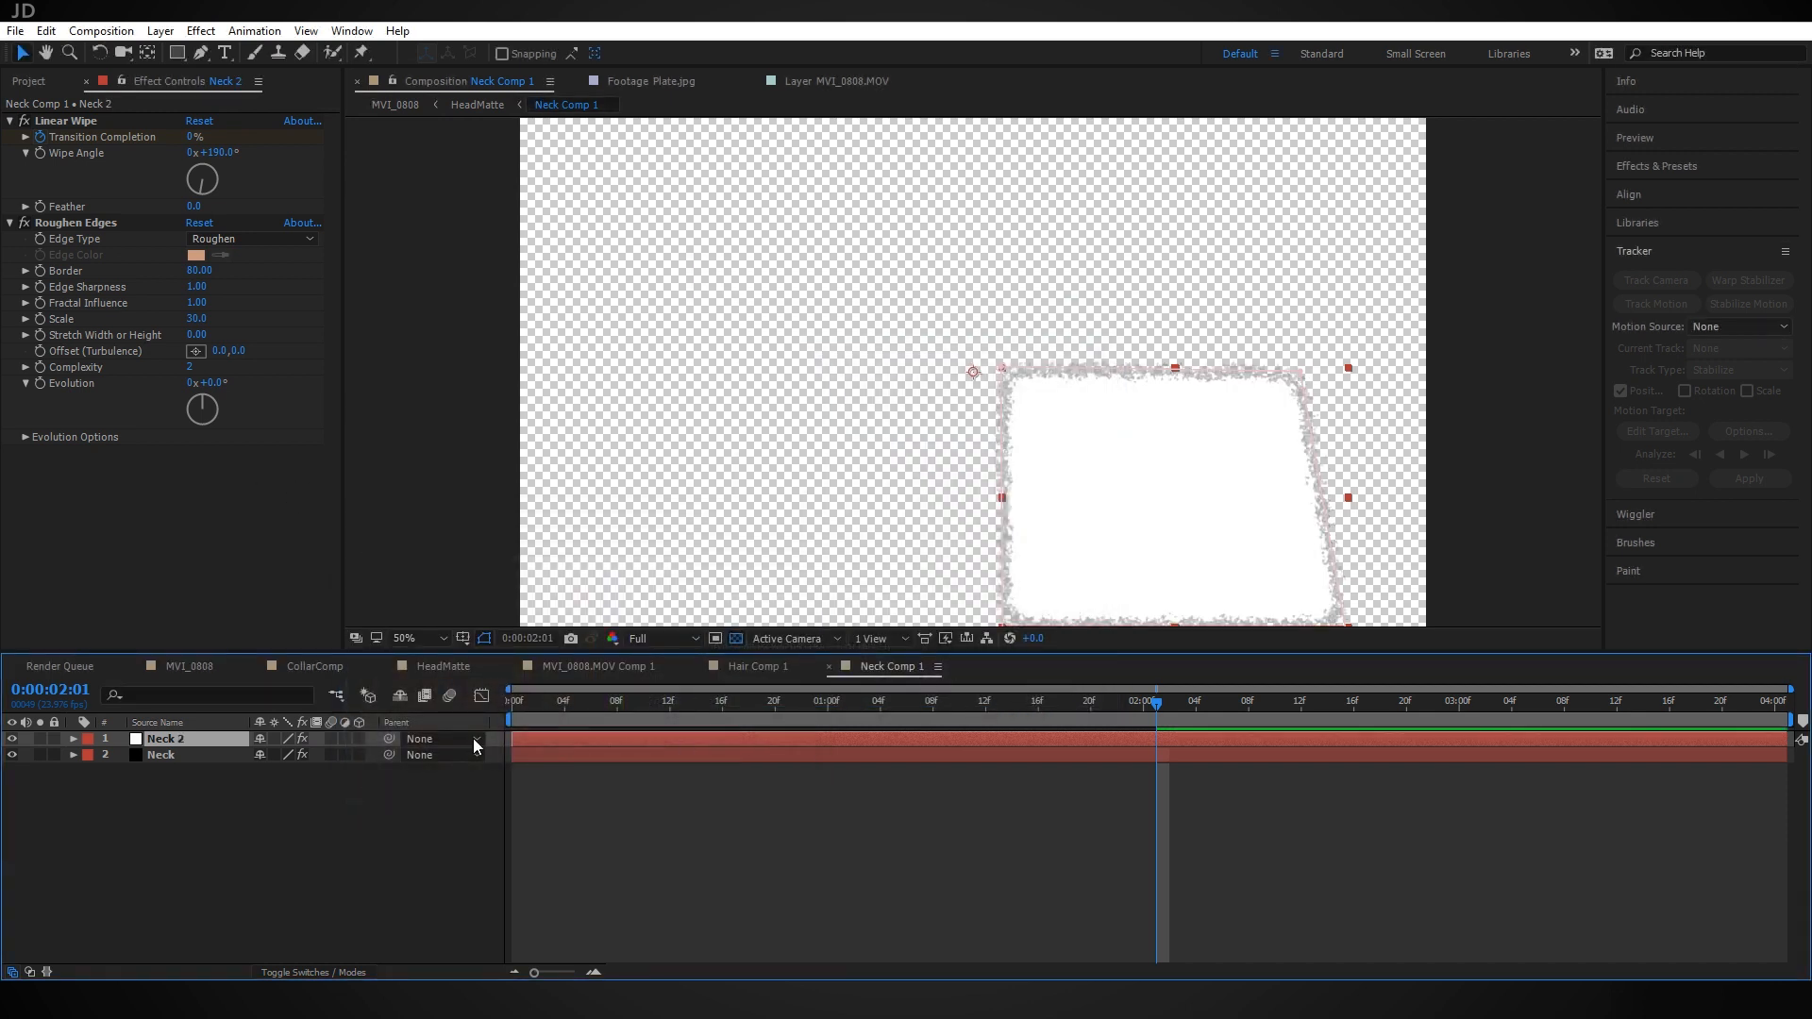
Set the Mask Expansion of Mask 1 on the upper white Neck layer to 37 pixels
key("m")
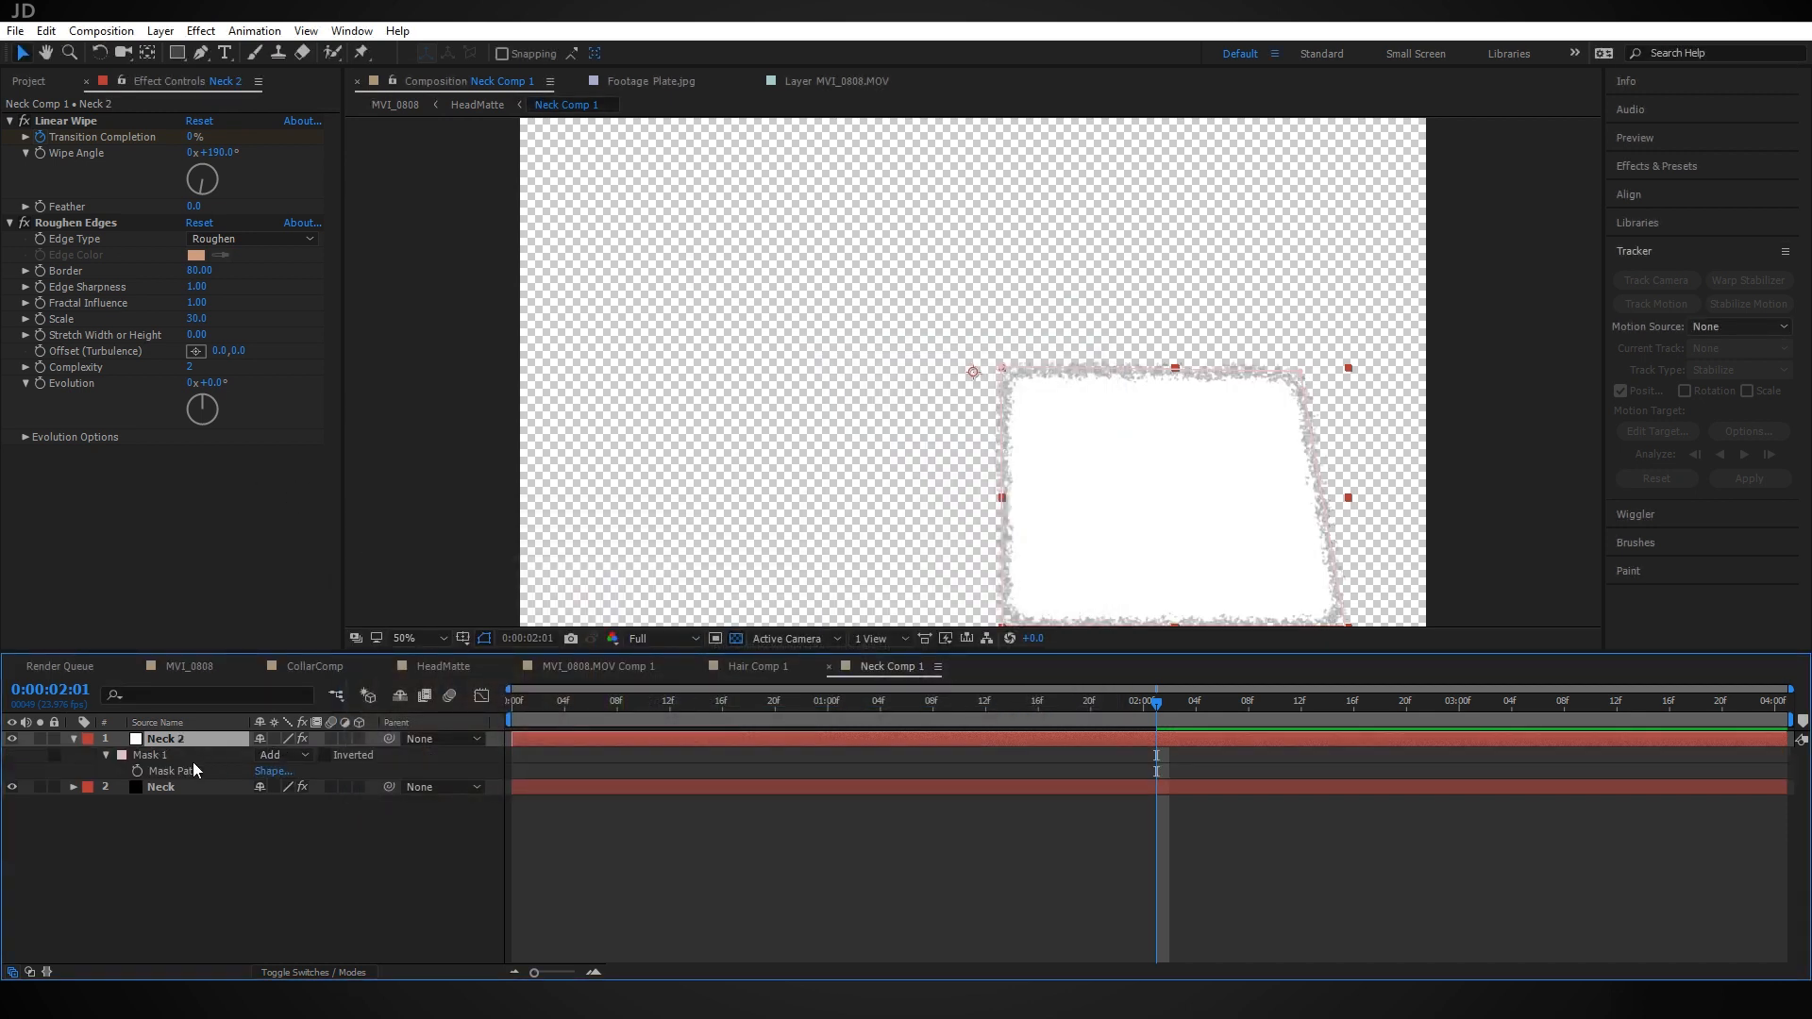
key("m")
key("m")
left_click_drag(261, 819, 300, 819)
left_click_drag(861, 704, 783, 731)
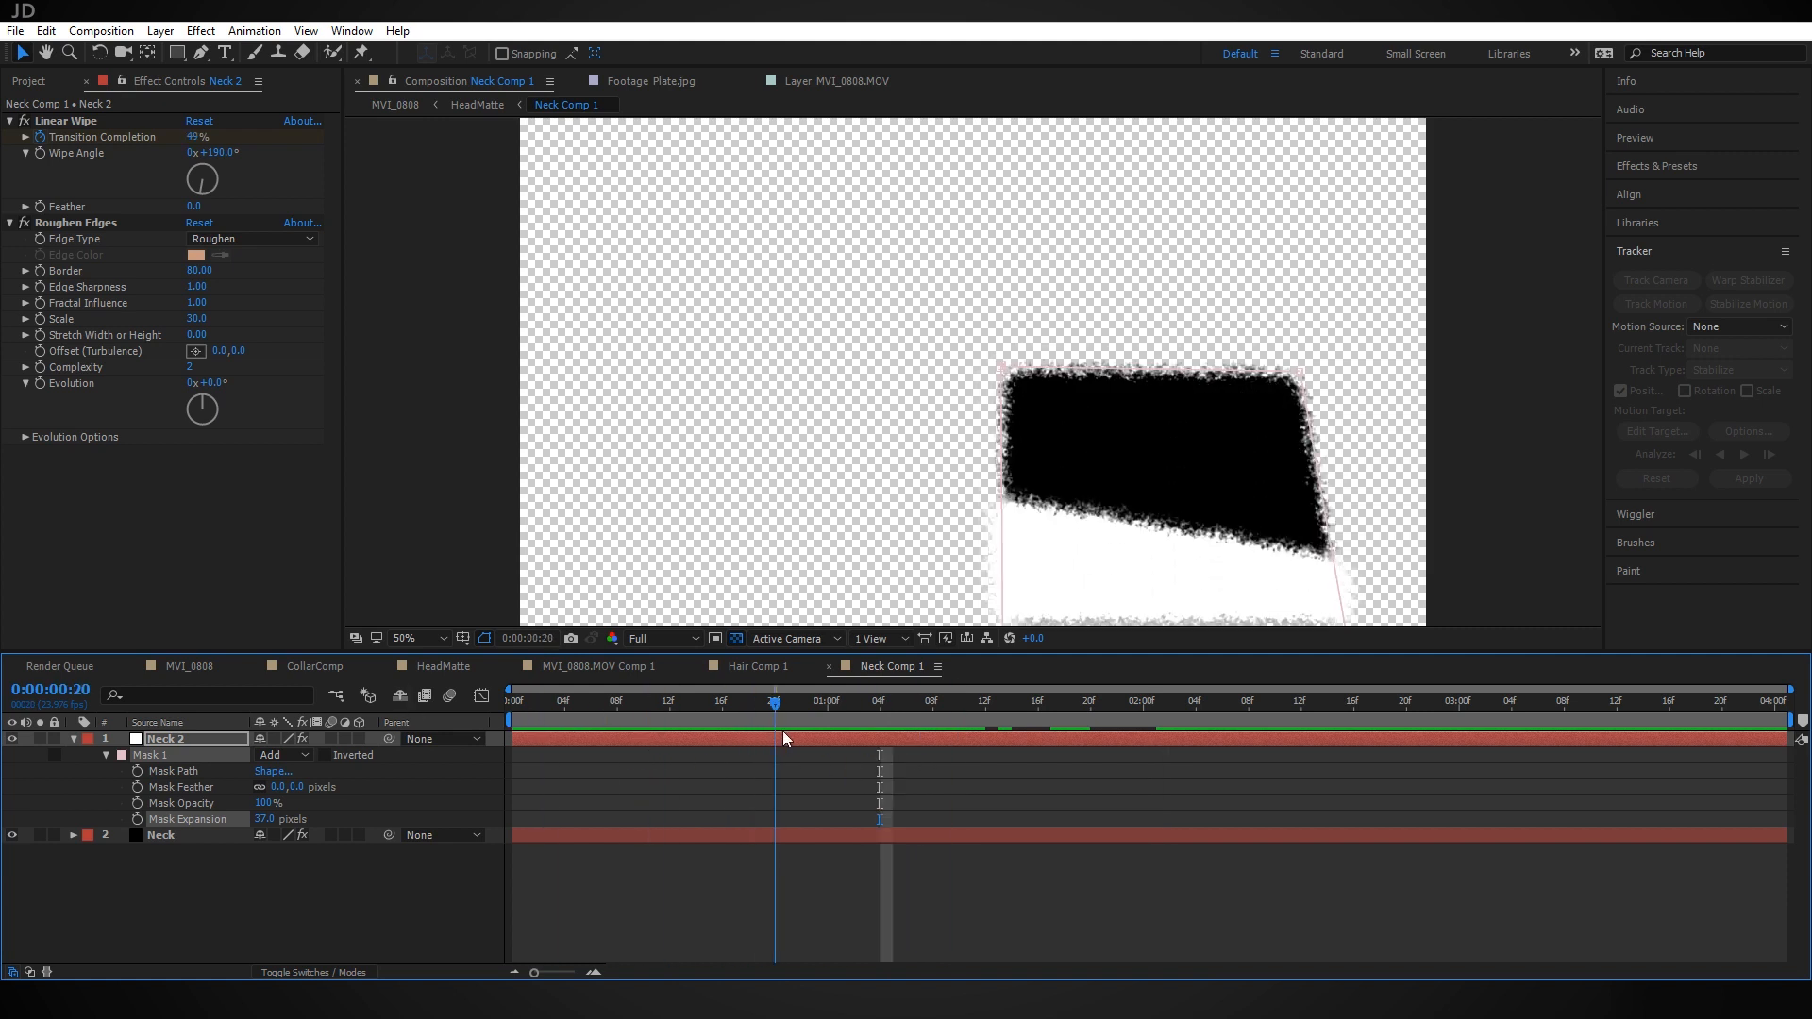
In the HeadMatte composition, move the Neck Comp 1 layer beneath Hair Comp 1 in the layer stack
left_click(450, 666)
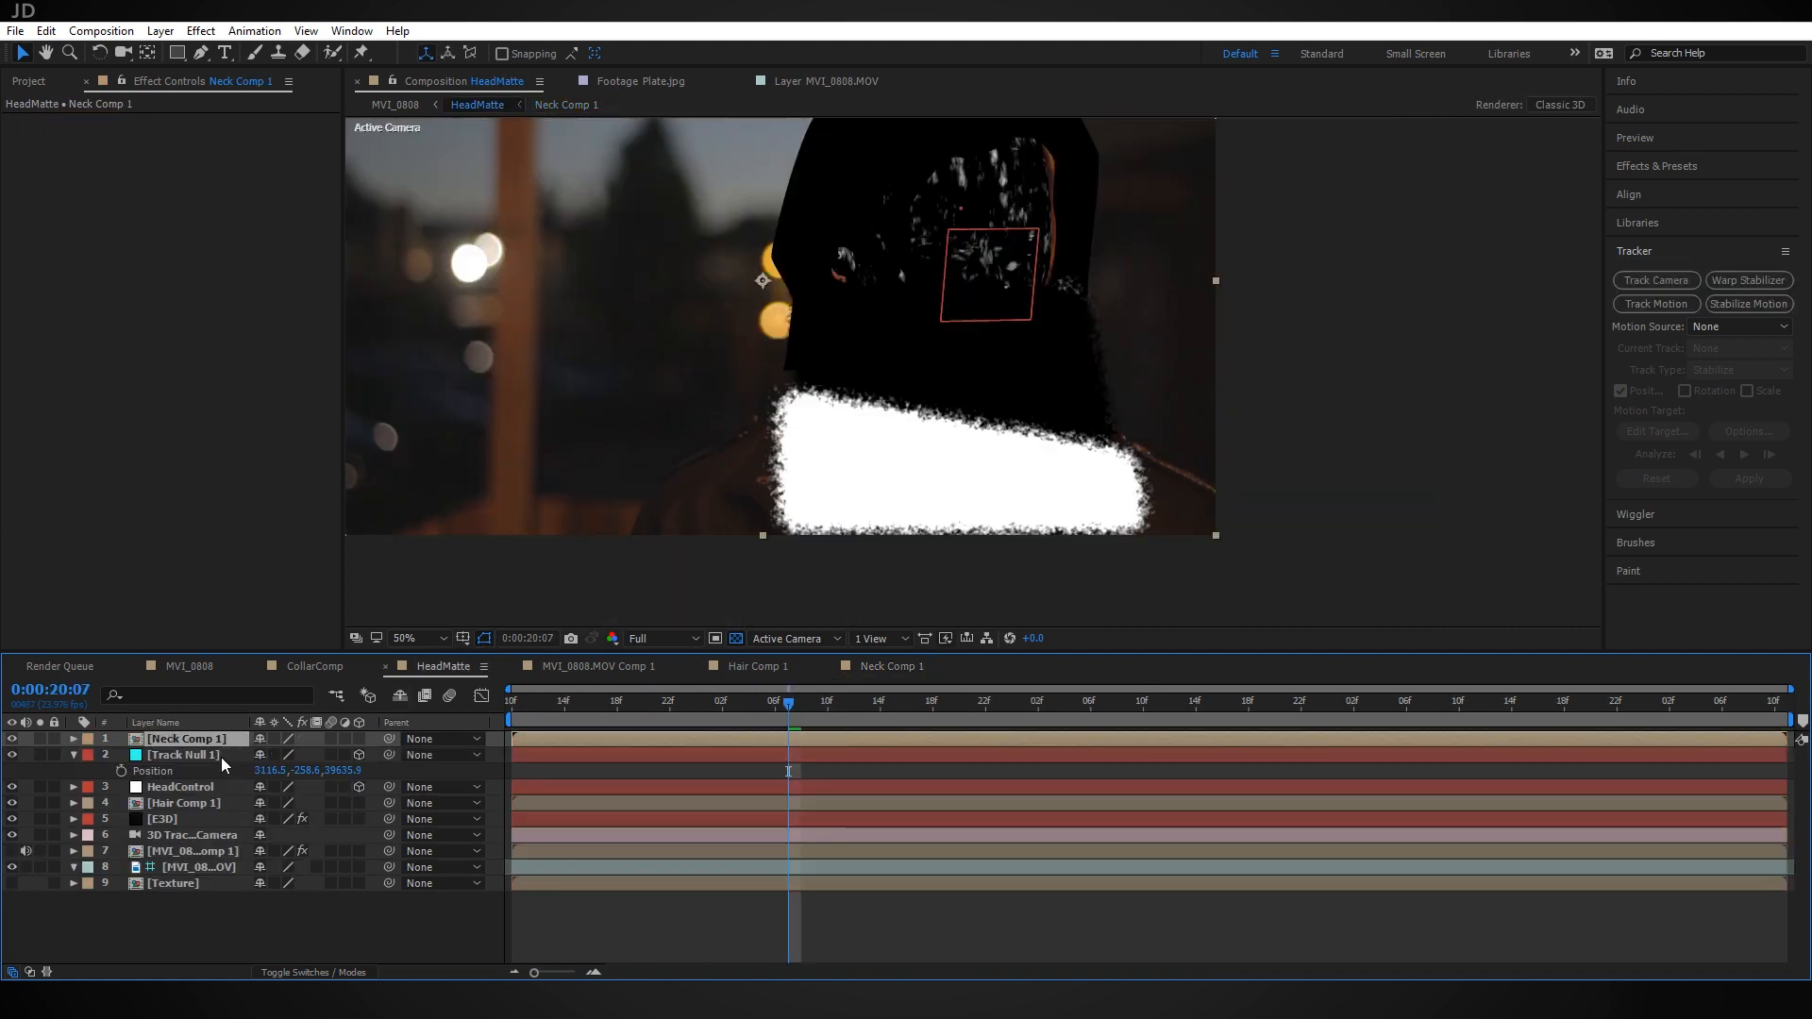
left_click_drag(196, 738, 219, 819)
left_click_drag(808, 710, 461, 717)
Play and scrub through the MVI_0808 composition to check the head and neck disappearing over the plate
left_click(195, 666)
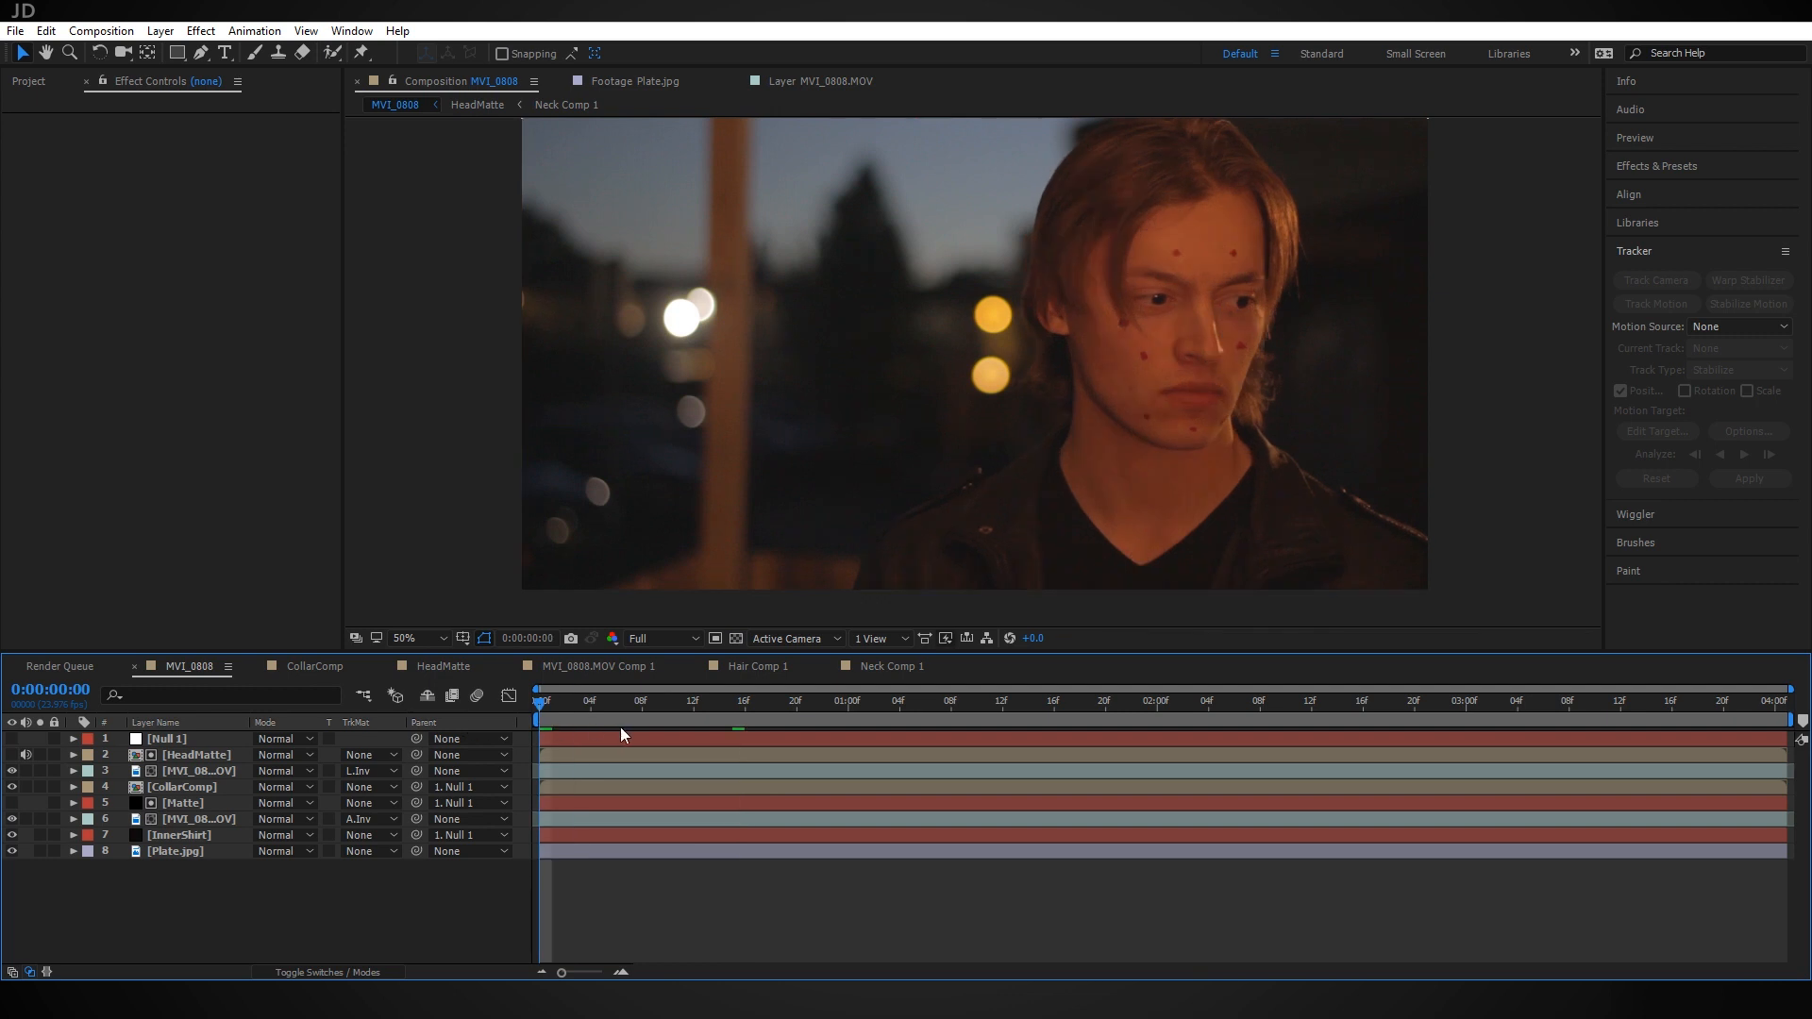
key("space")
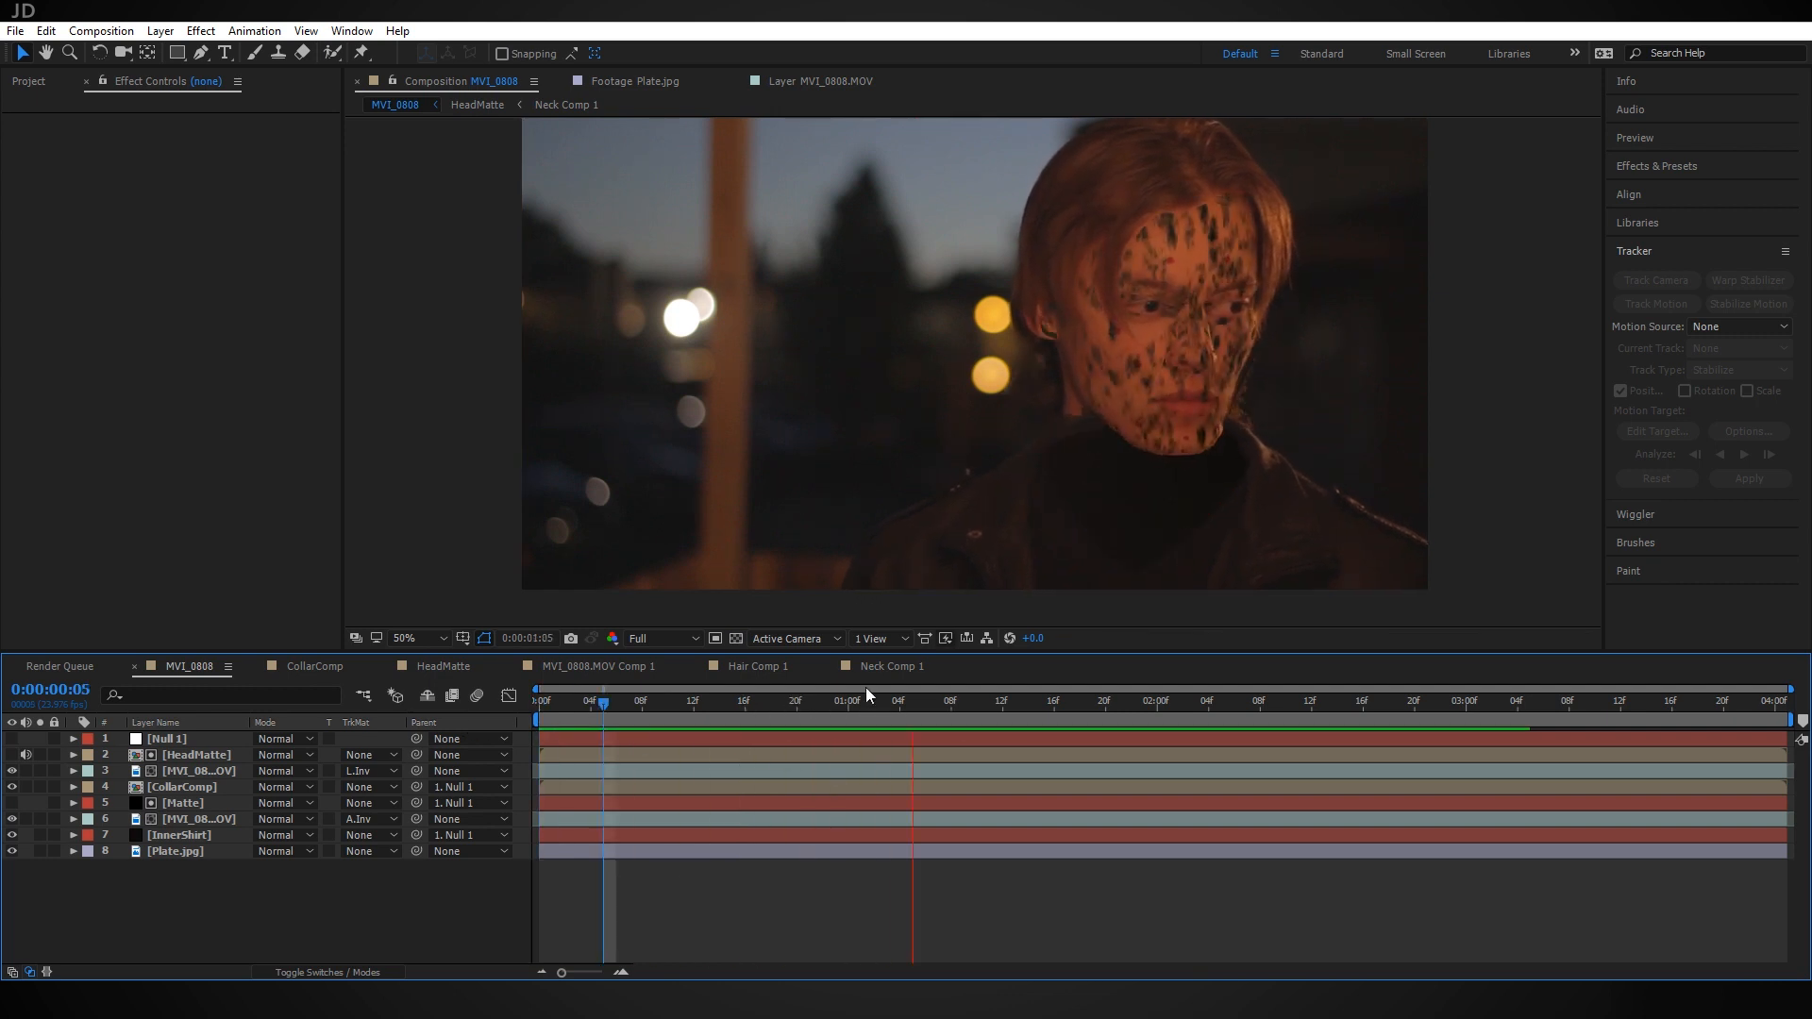
key("space")
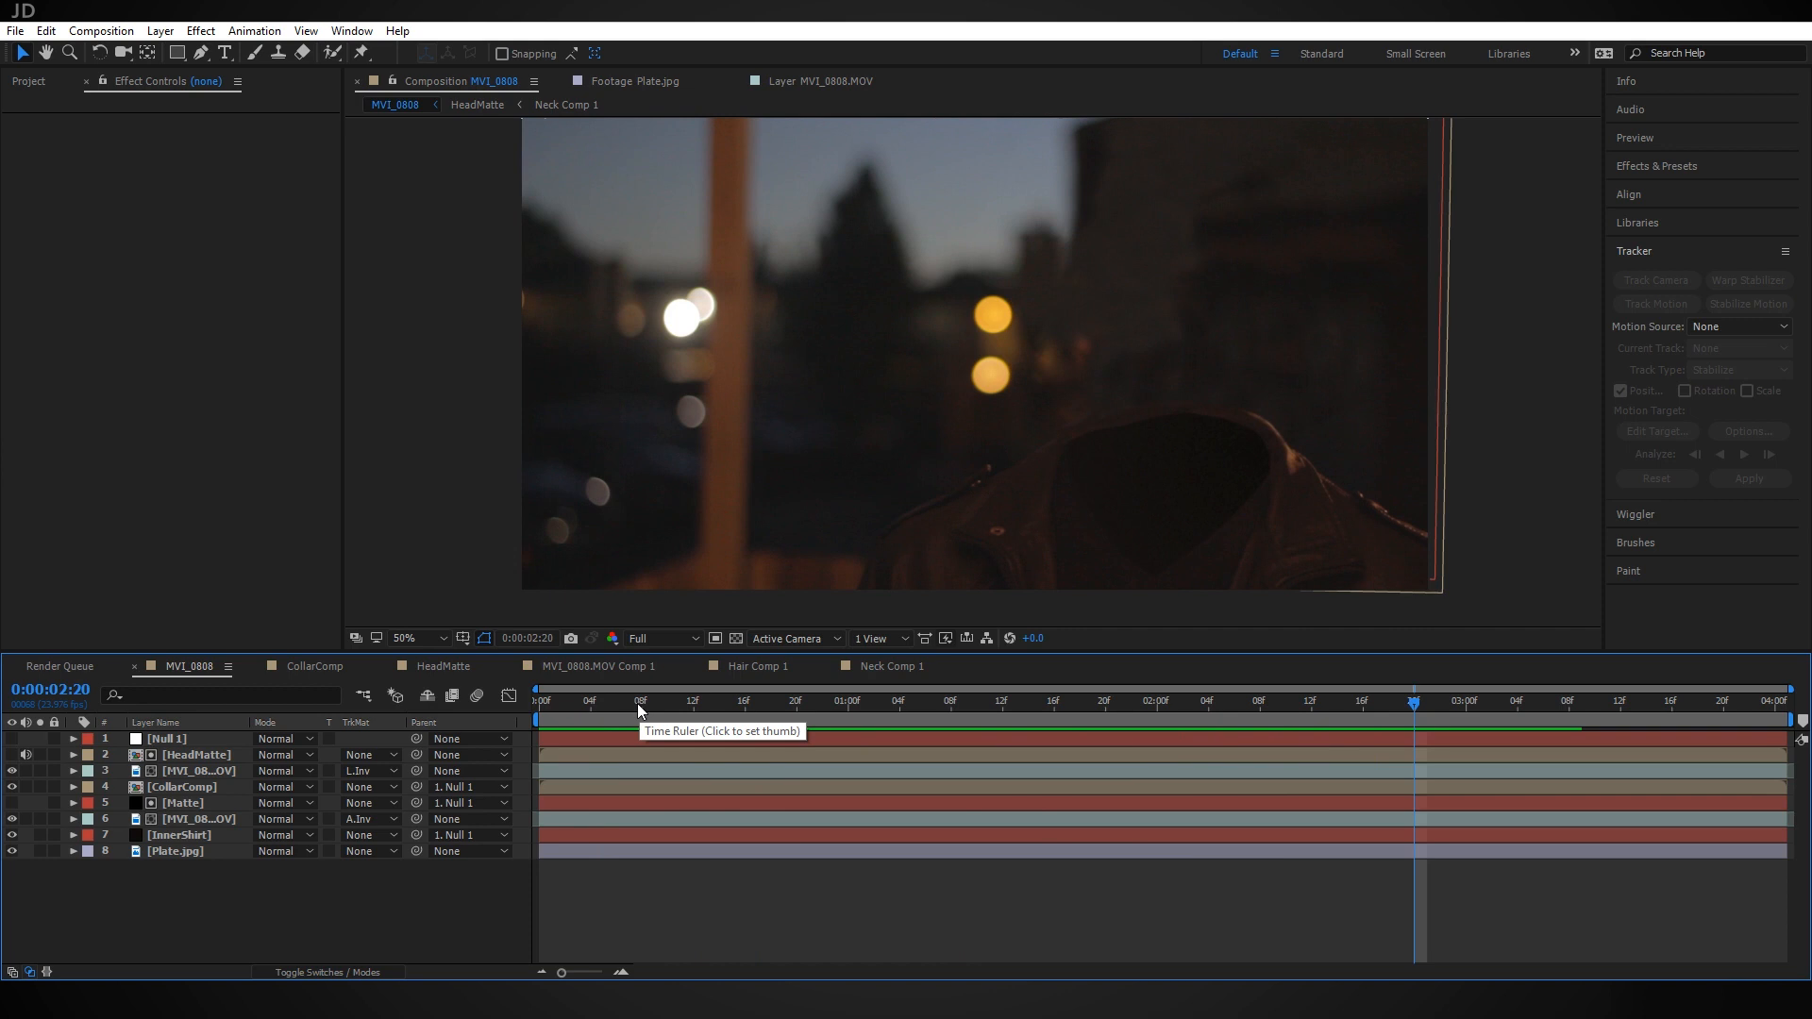
left_click(733, 706)
left_click_drag(733, 706, 1254, 717)
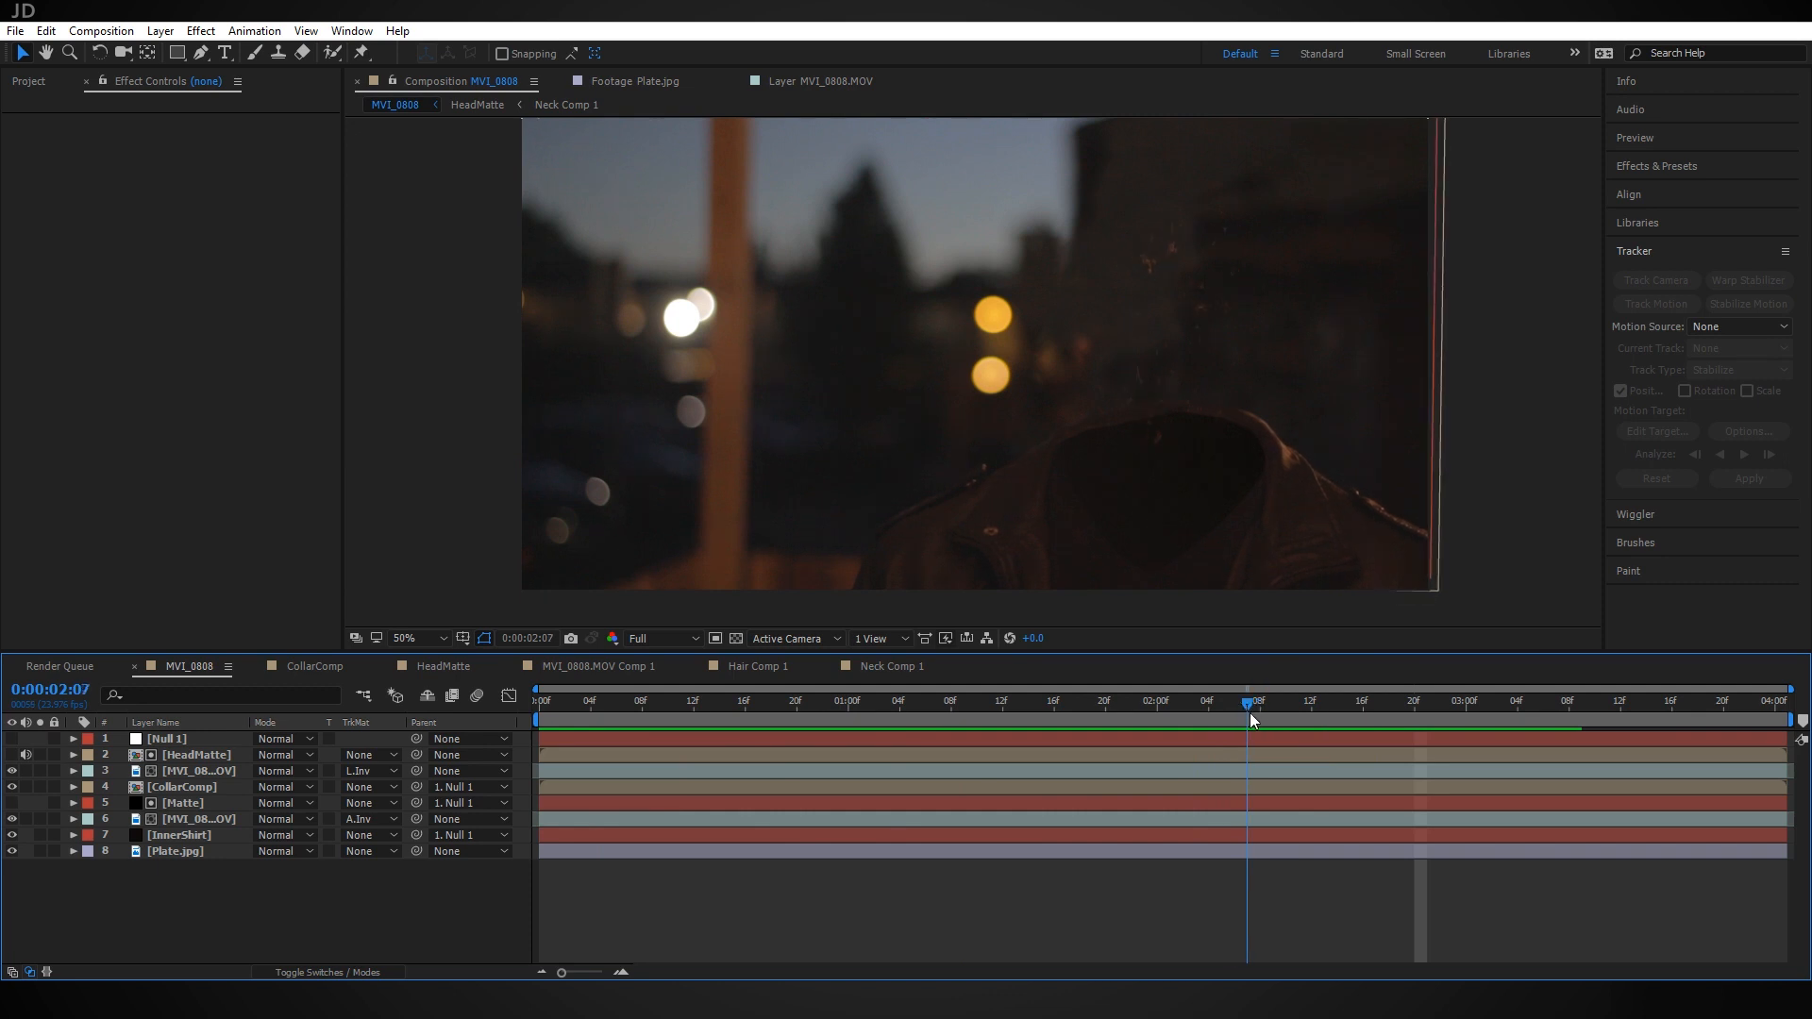